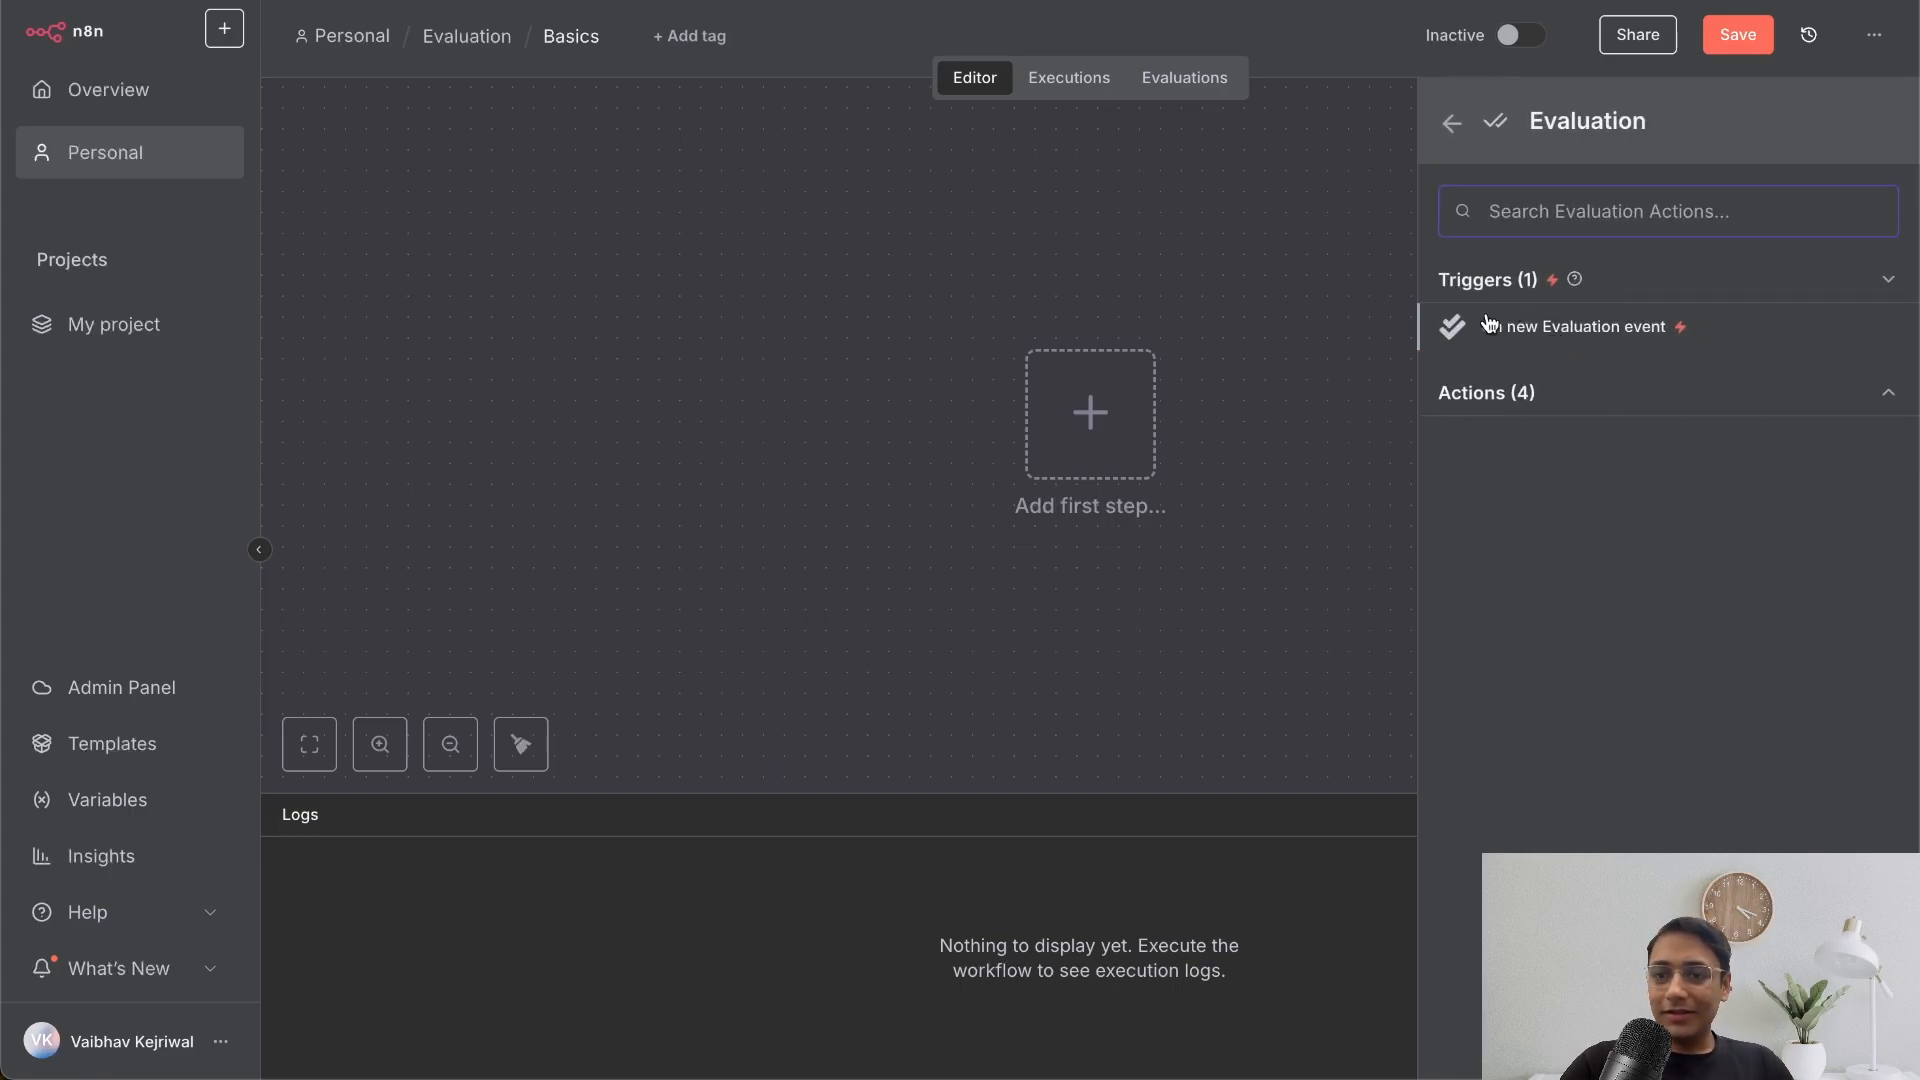
# - Add the On new Evaluation event trigger and set its dataset to the RAG sheet of the n8n Evaluation Feature document
pyautogui.click(1630, 331)
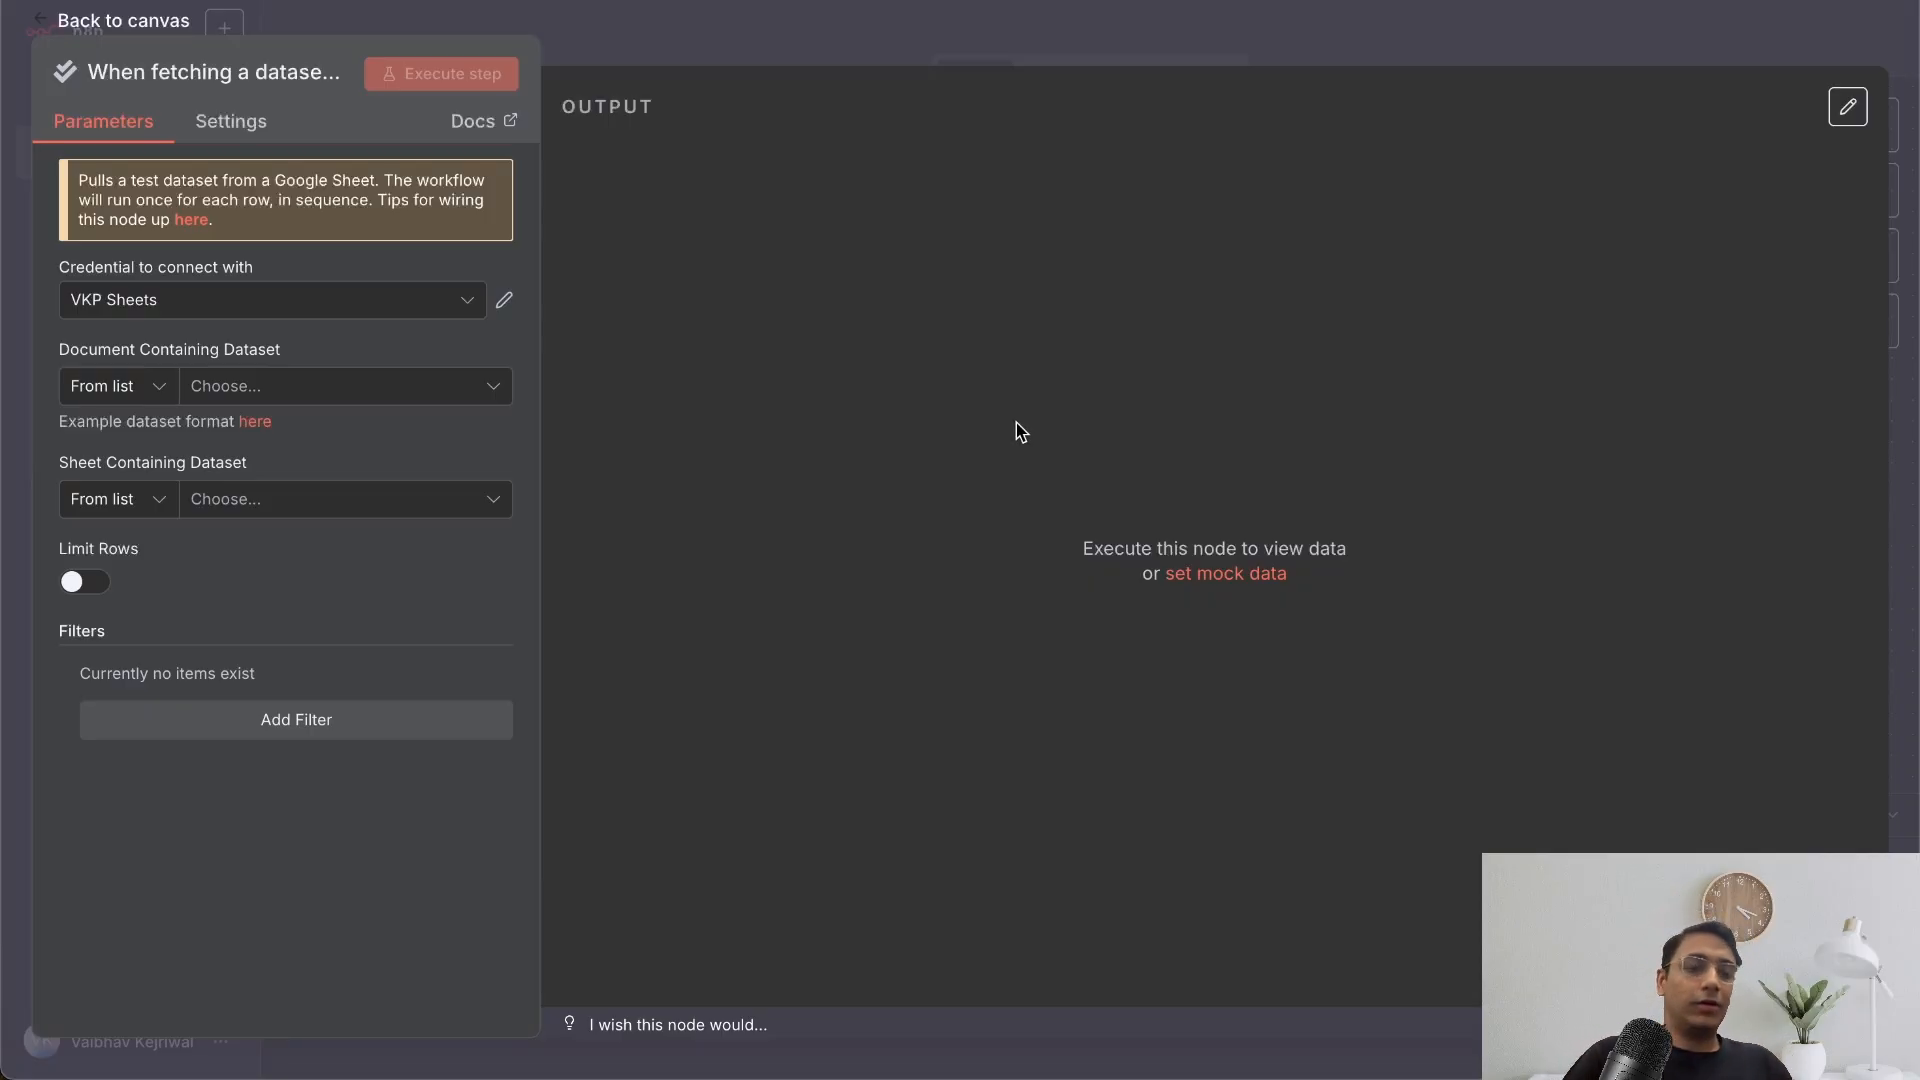
pyautogui.click(357, 391)
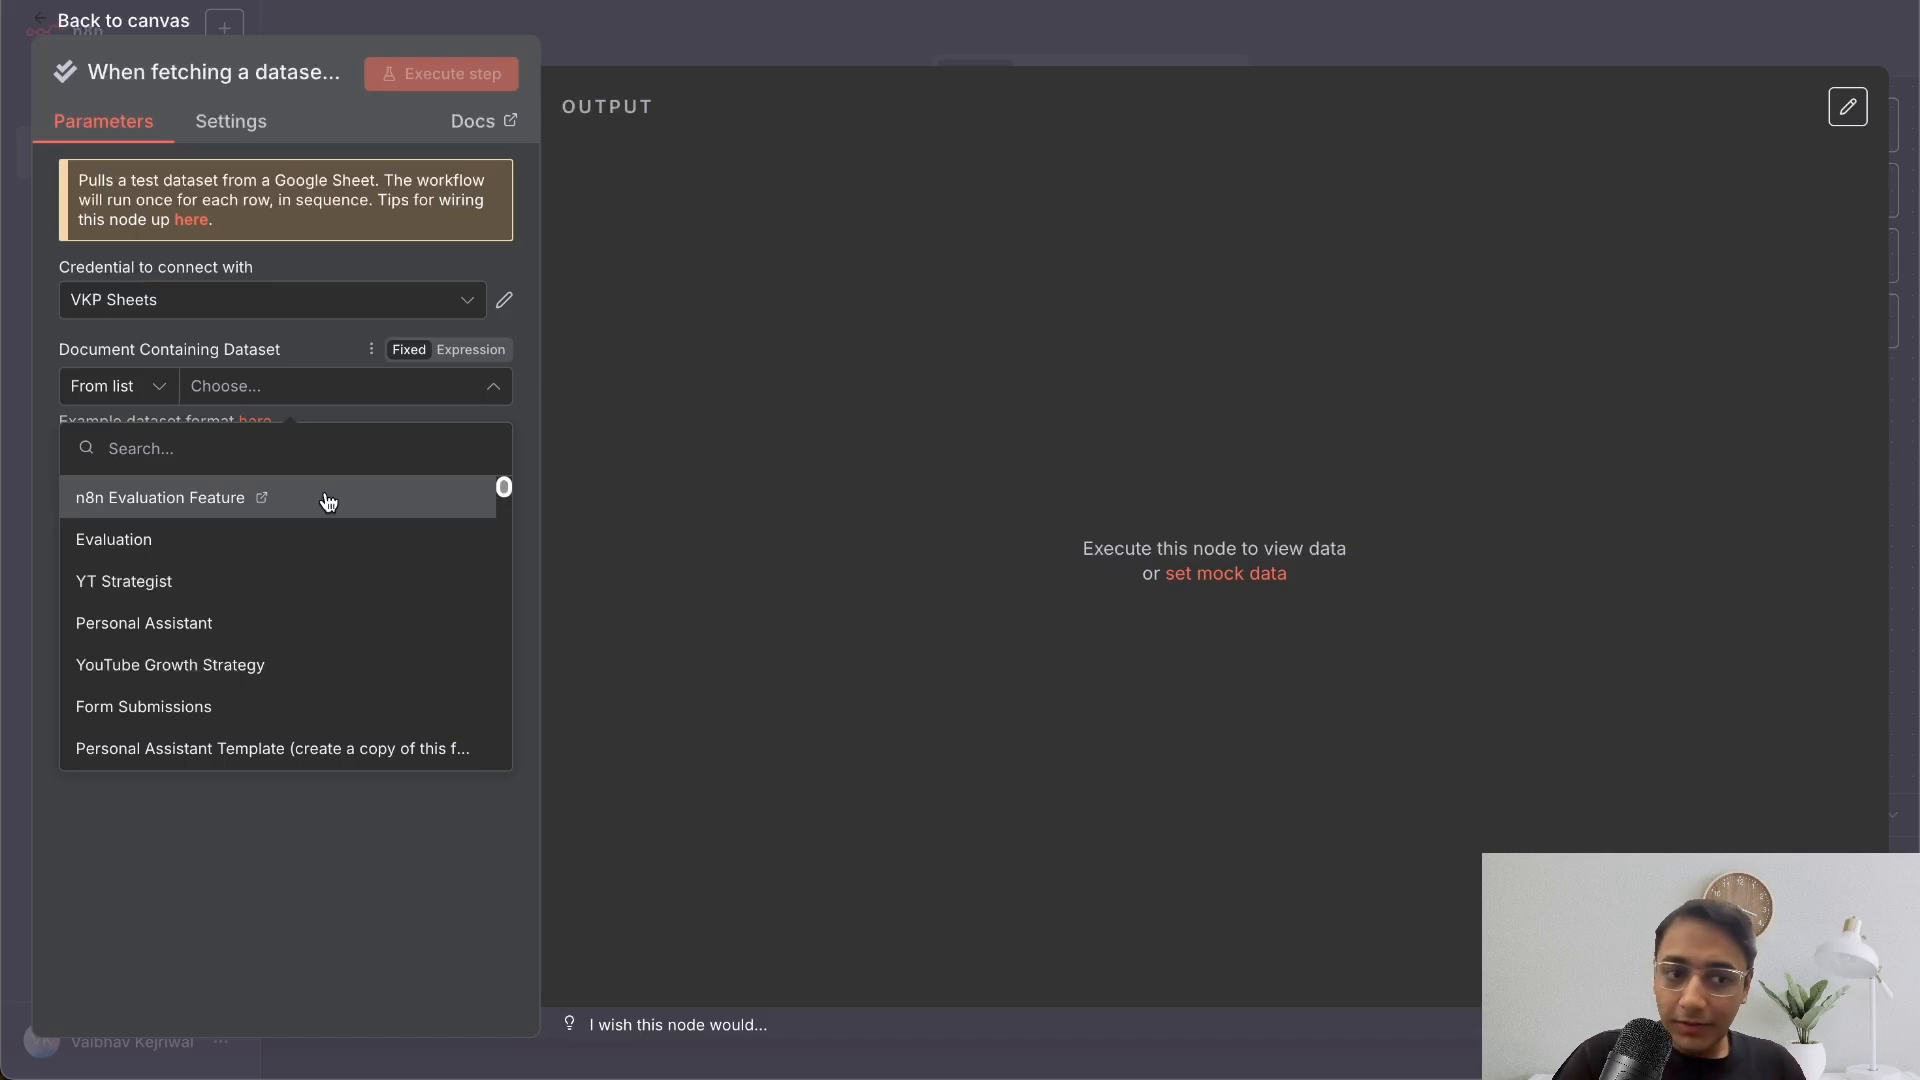
pyautogui.click(328, 501)
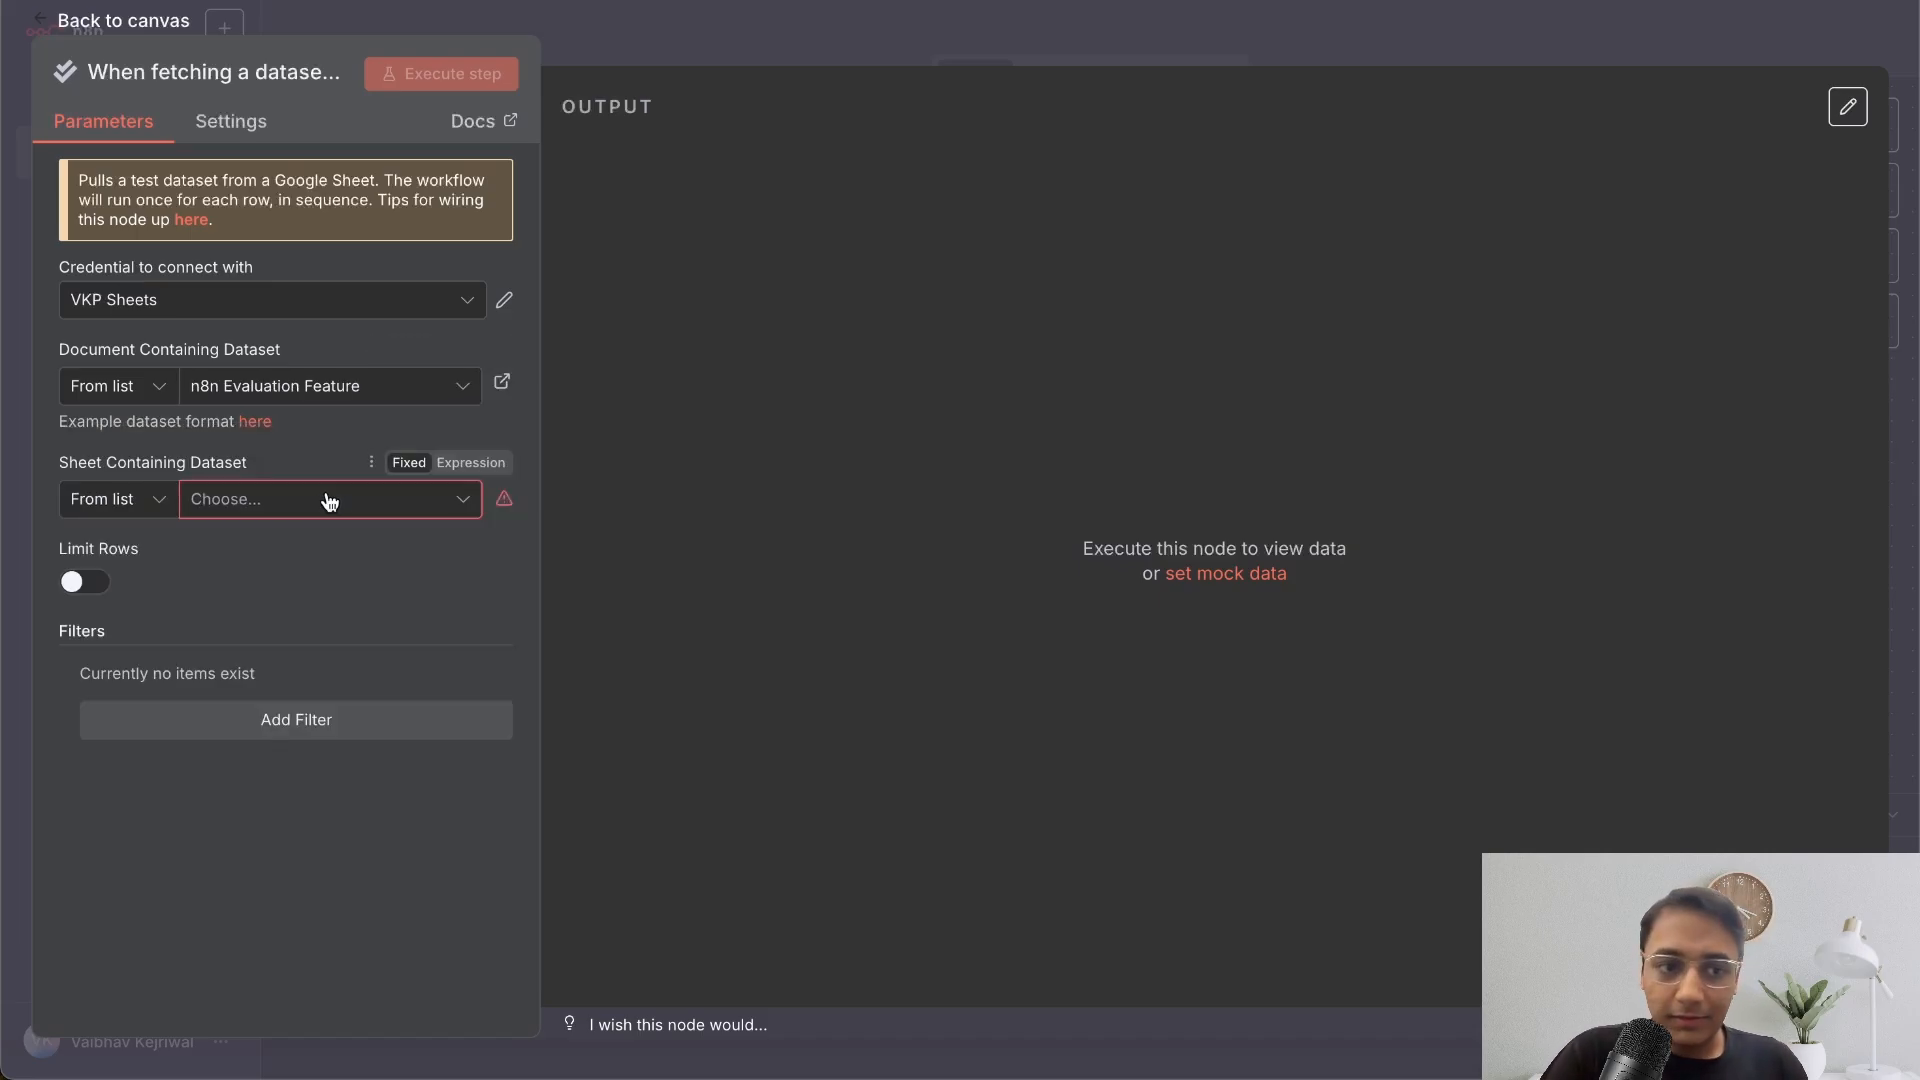
pyautogui.click(329, 502)
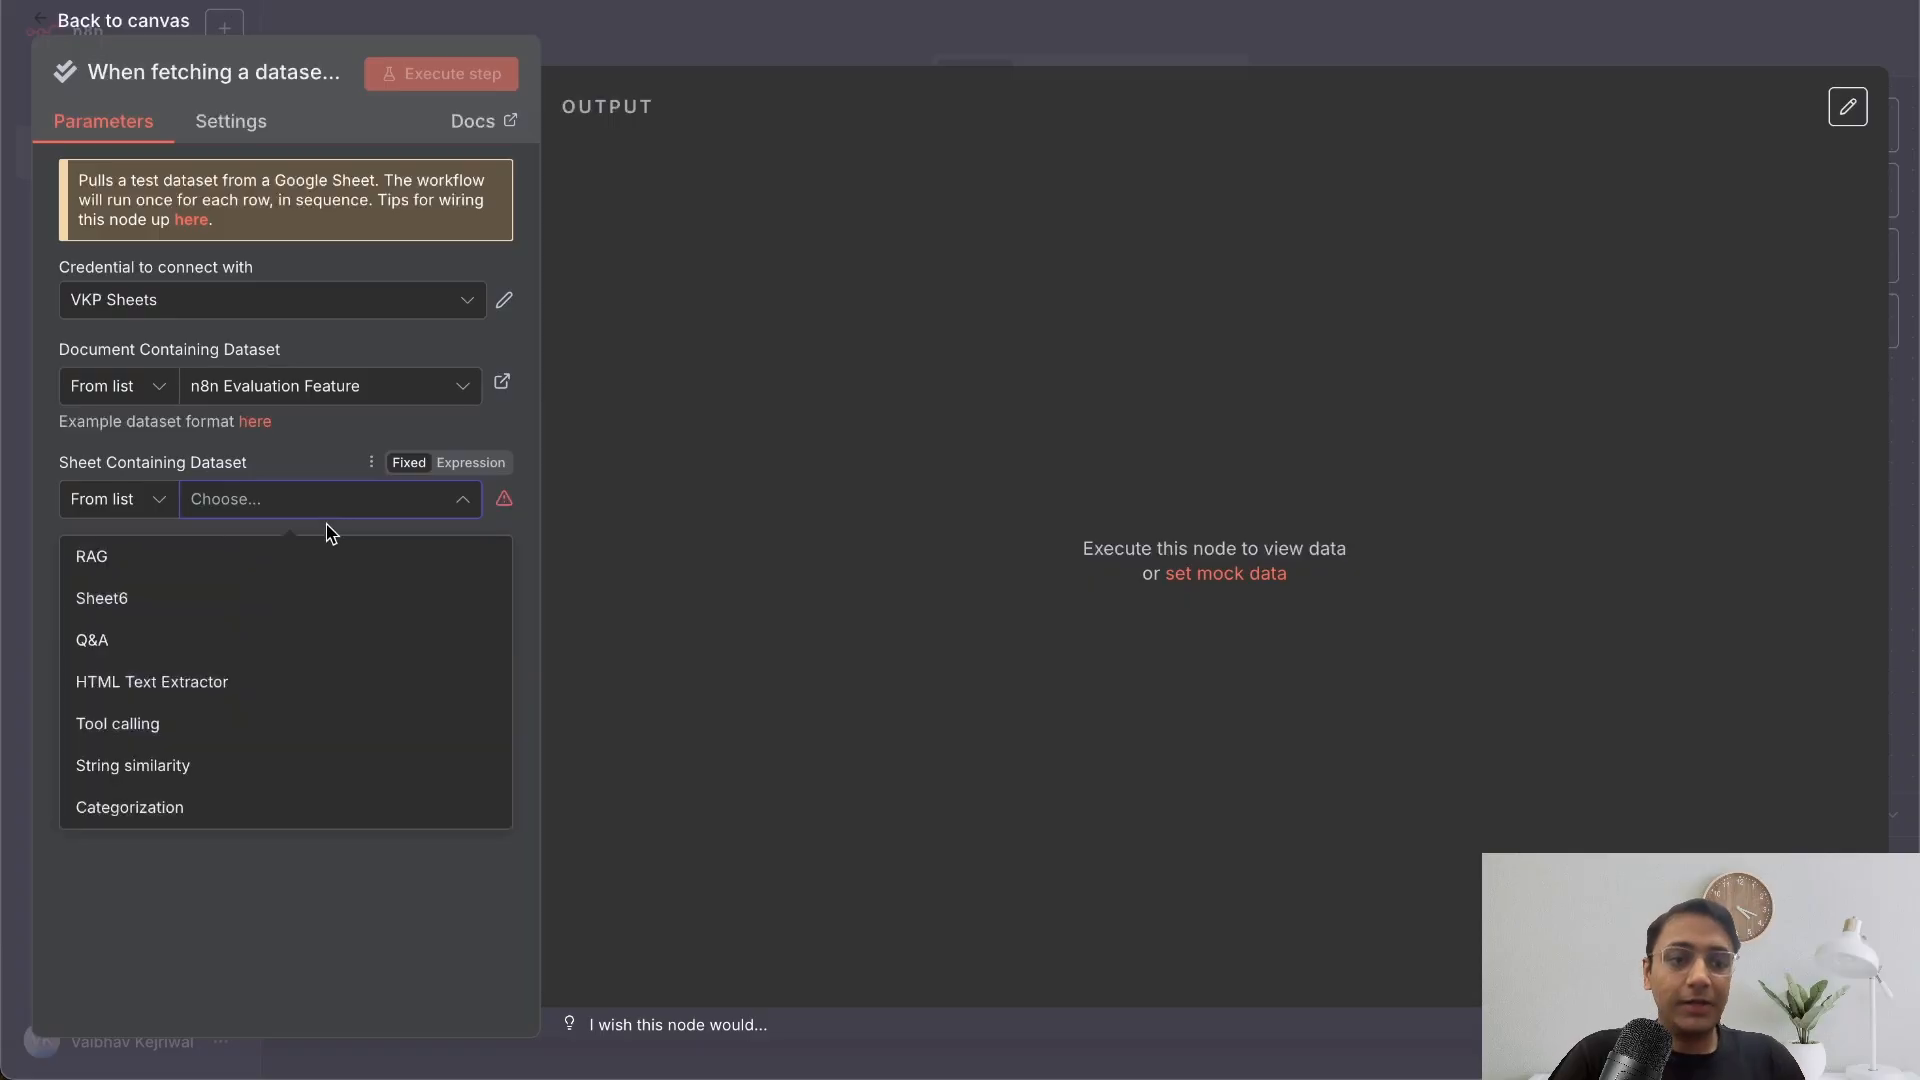
pyautogui.click(326, 558)
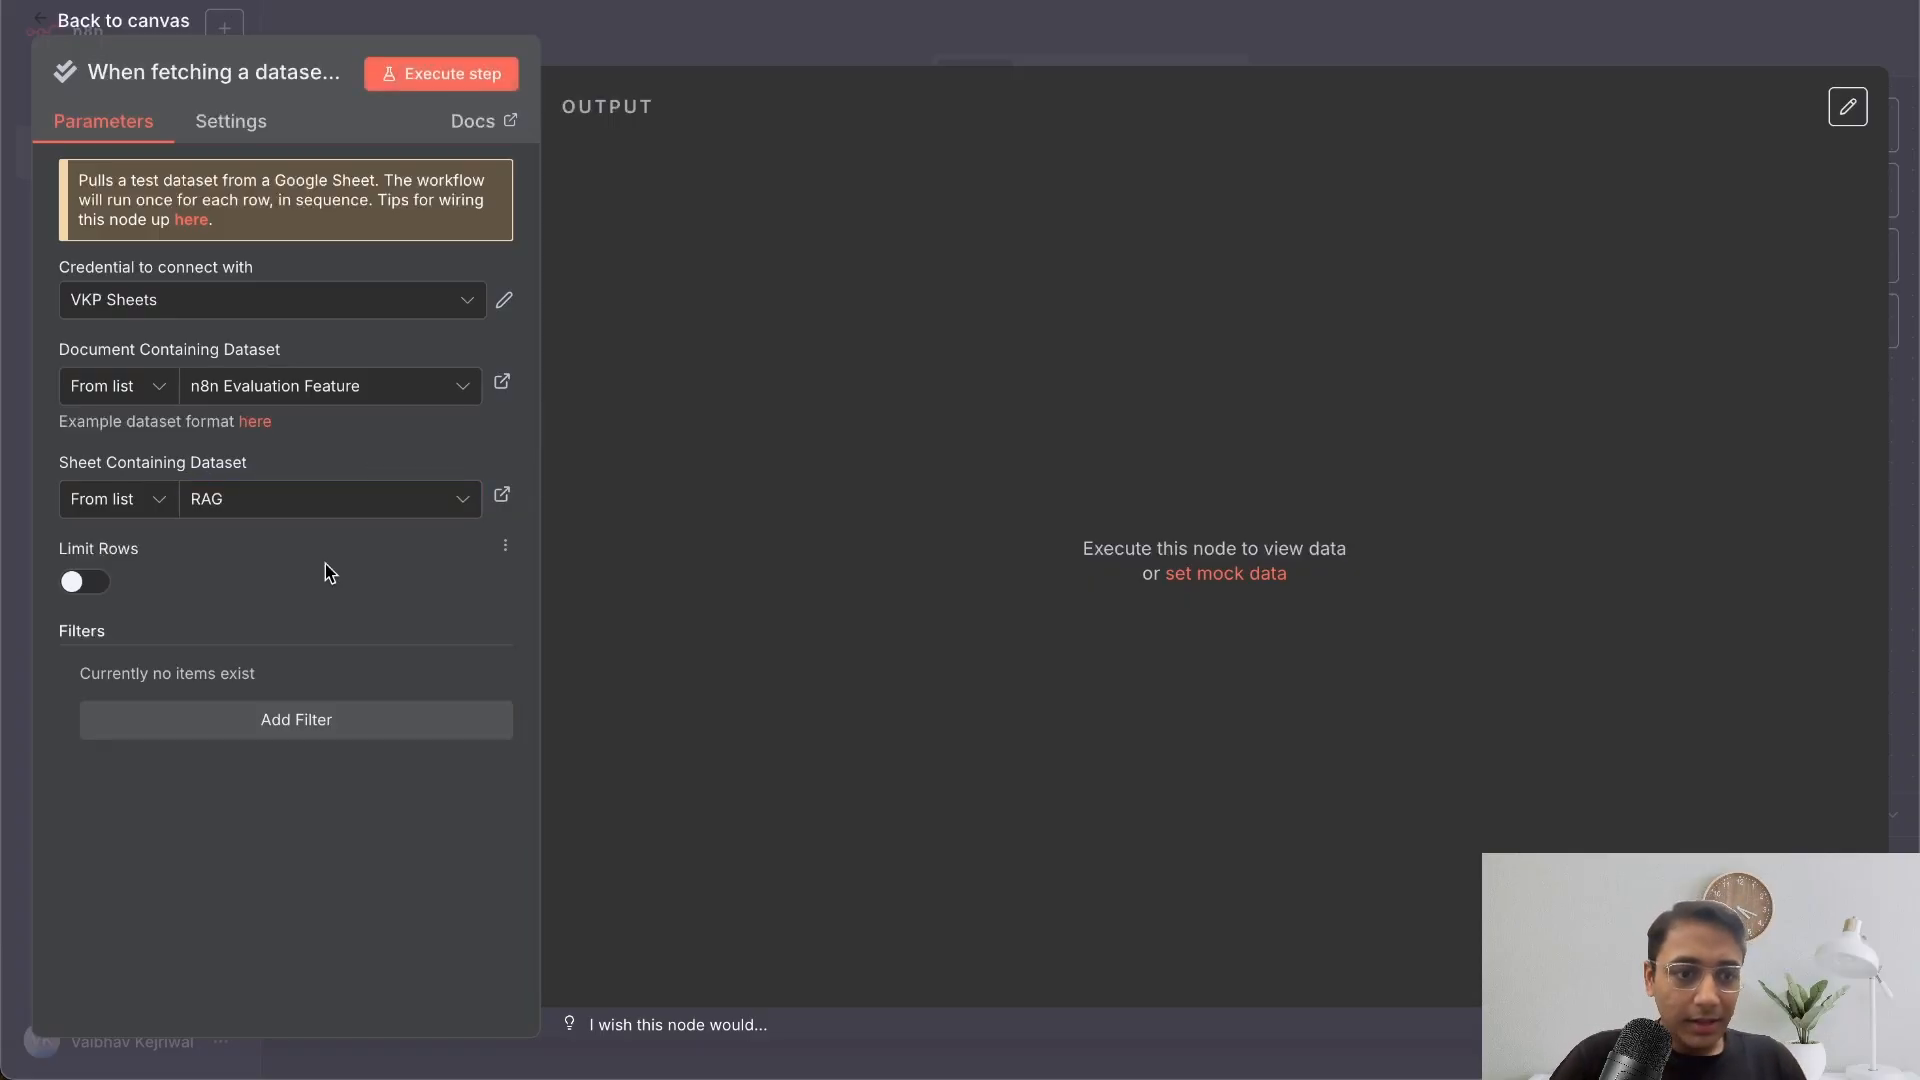
# - Turn on row limiting for the dataset trigger, keeping a maximum of 10 rows to process
pyautogui.click(85, 582)
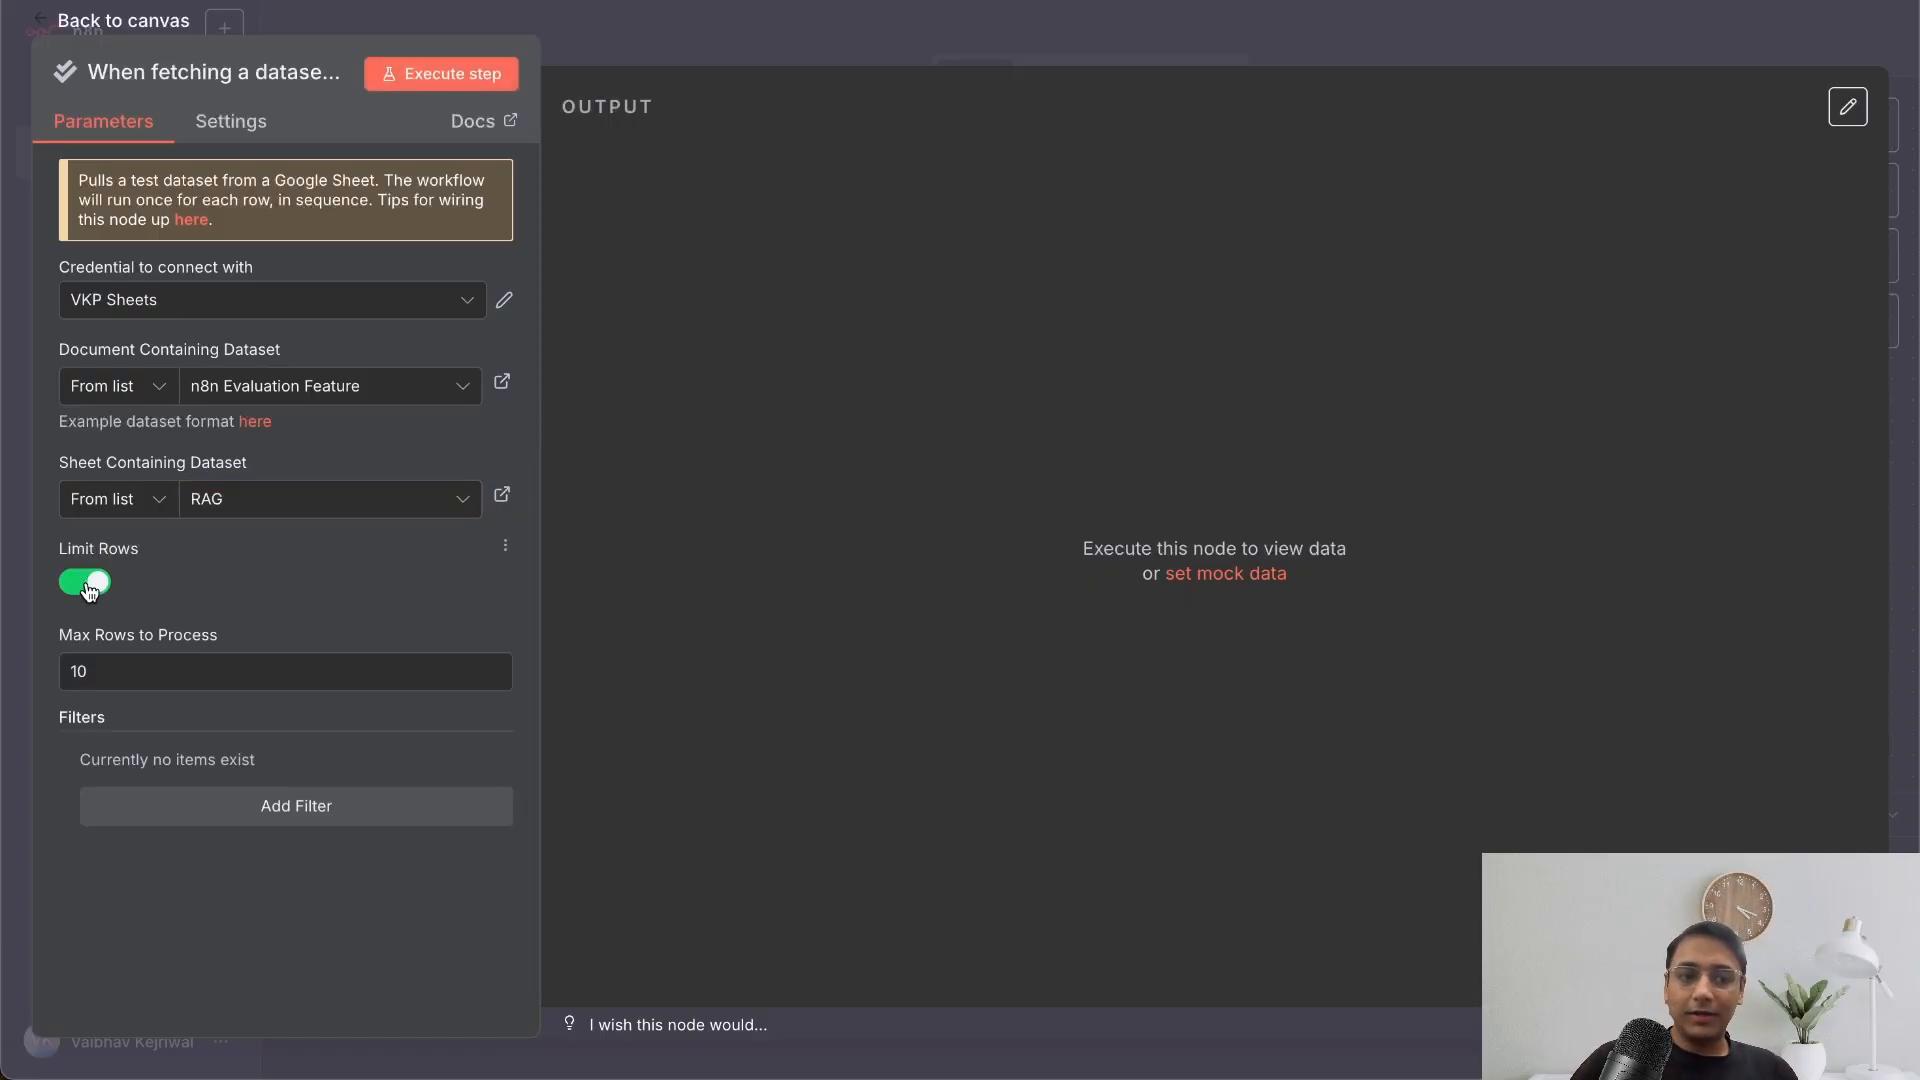
pyautogui.click(140, 682)
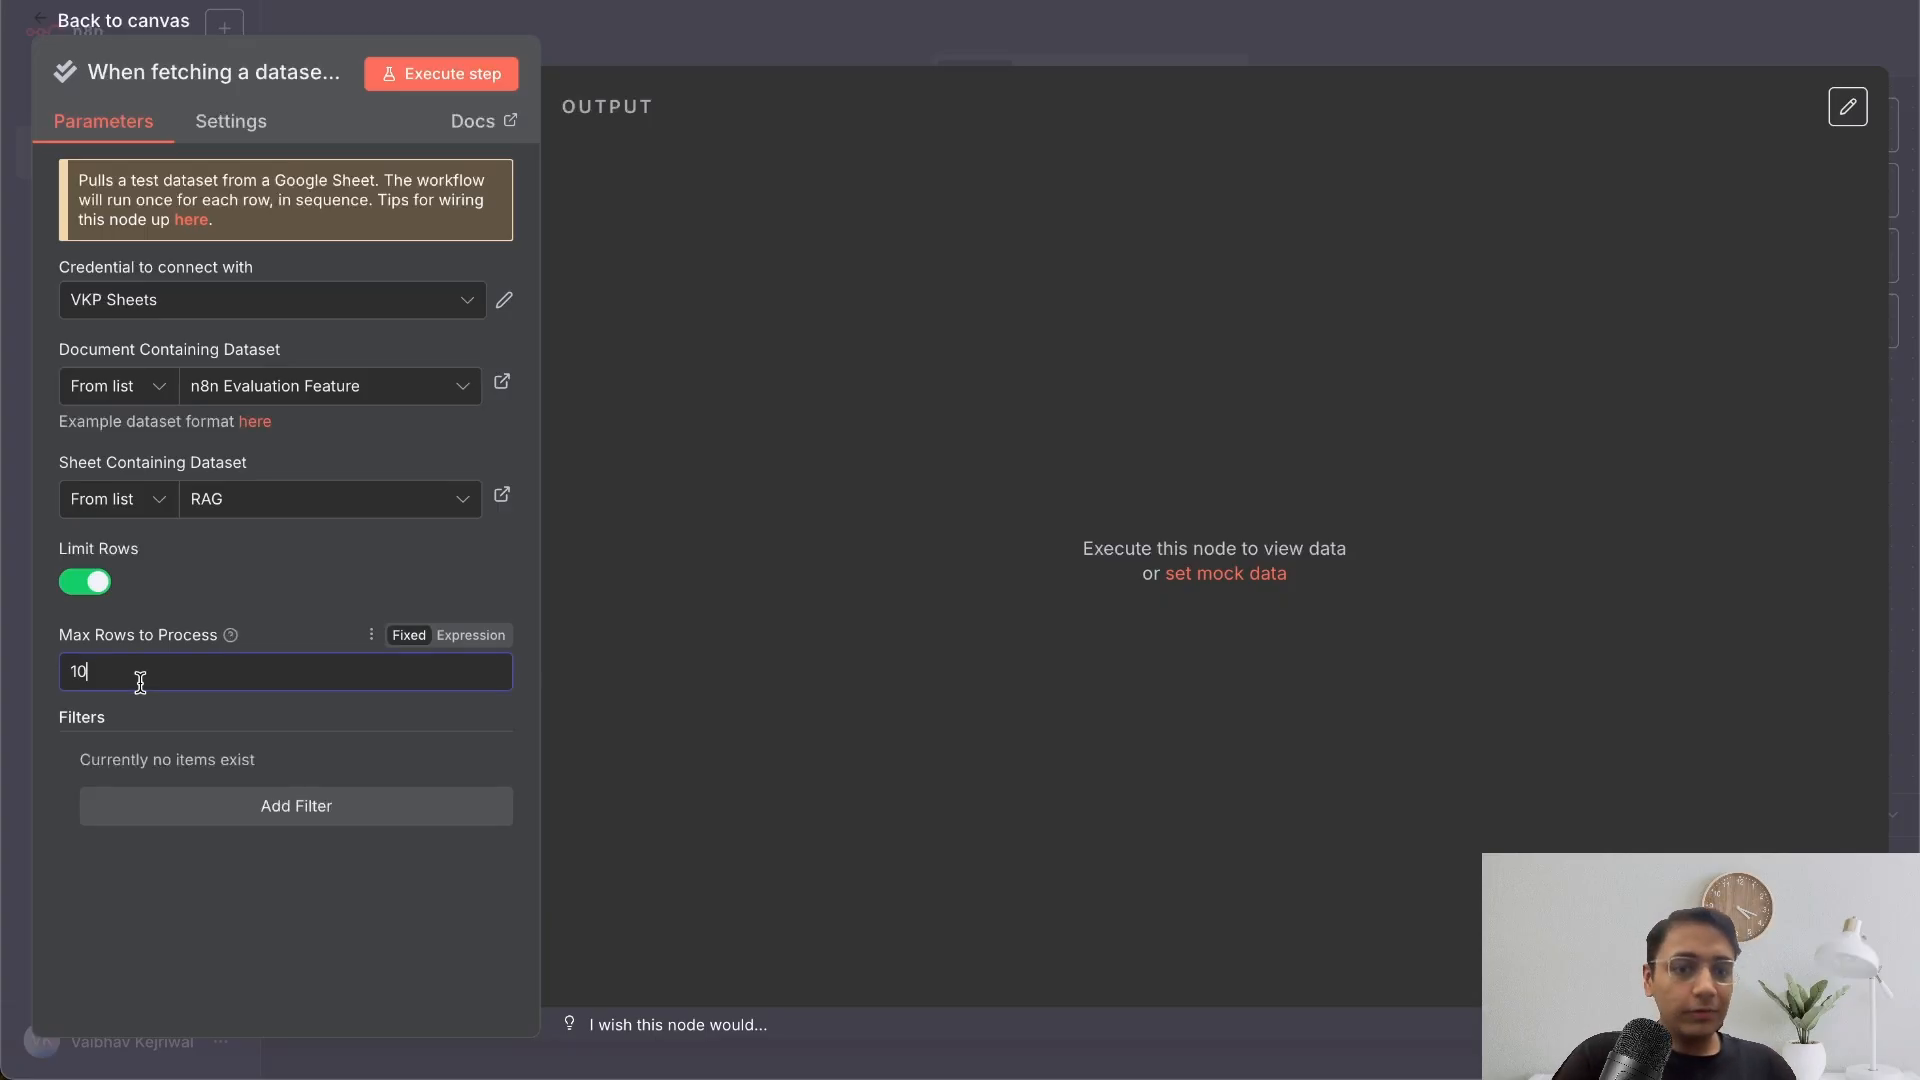
pyautogui.click(954, 264)
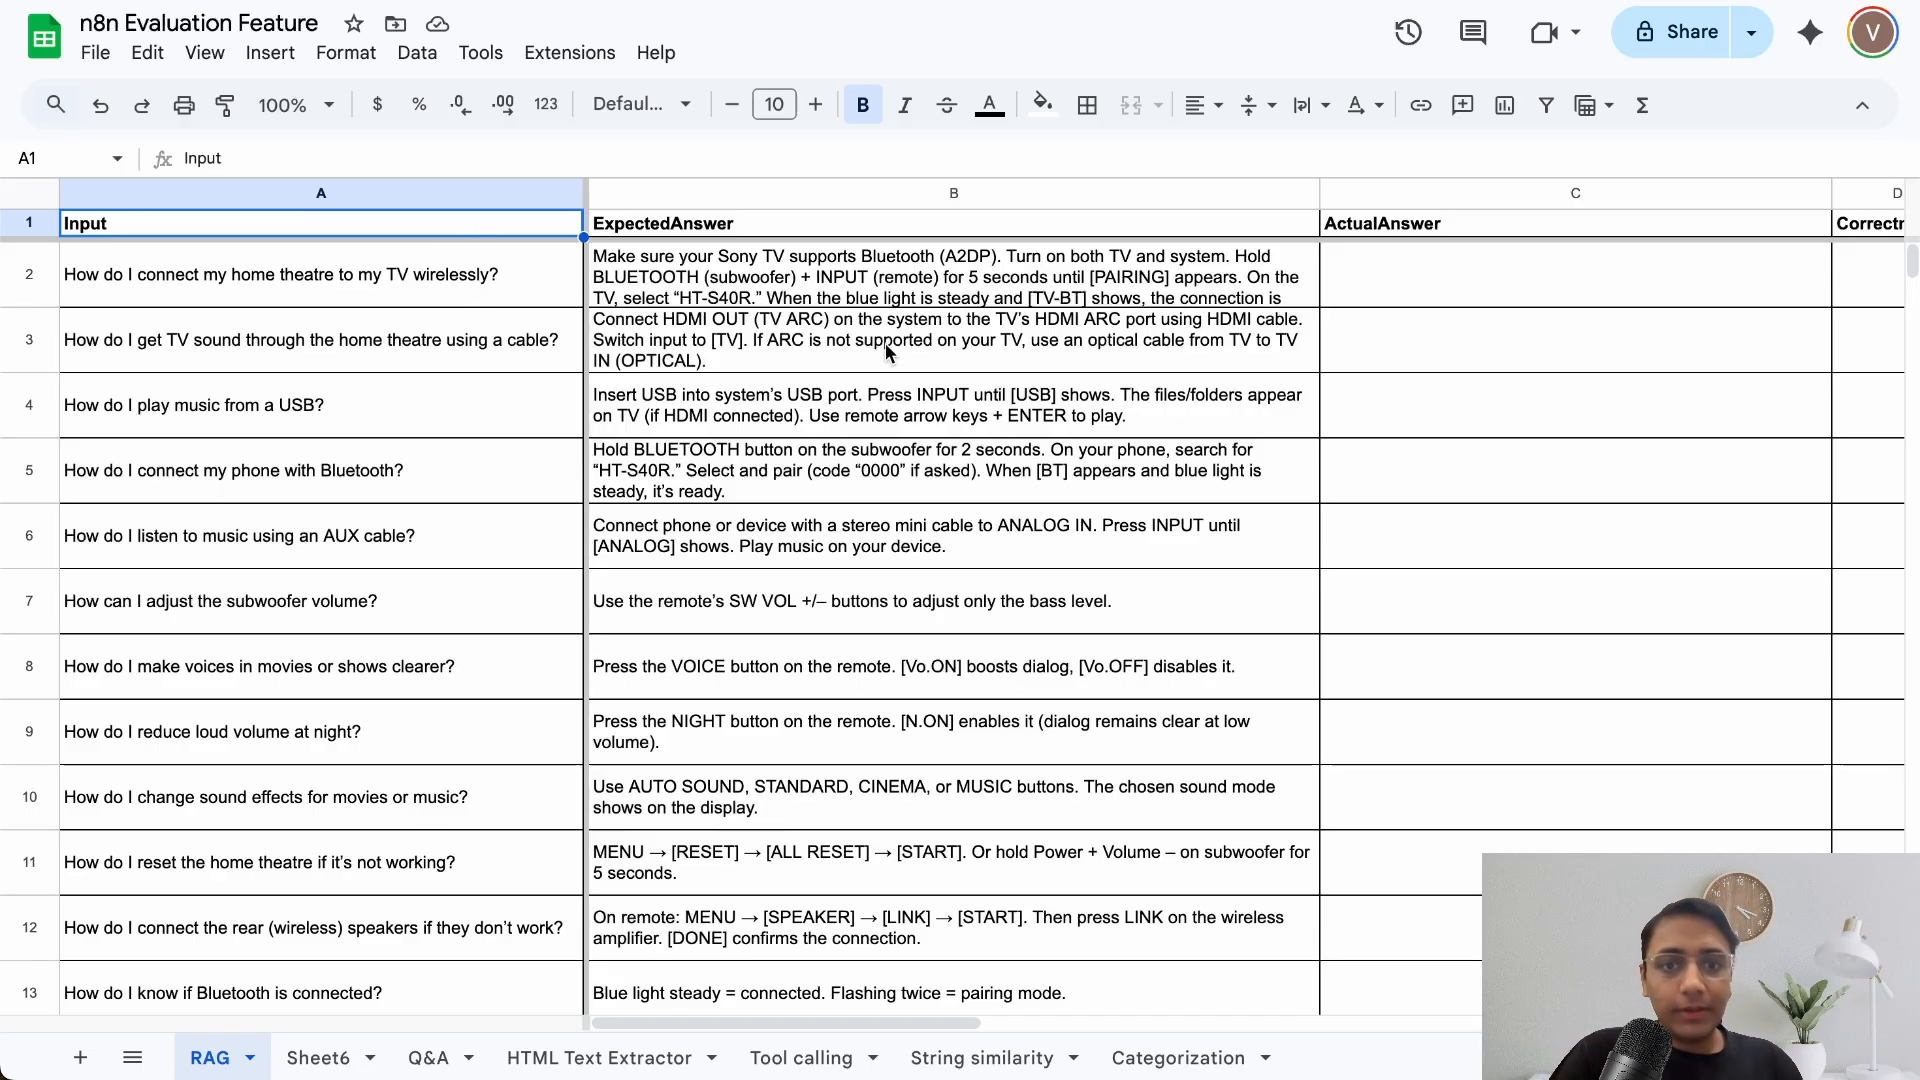
# - Look across the columns of the RAG dataset sheet in Google Sheets
pyautogui.hscroll(1, 1477, 500)
pyautogui.hscroll(5, 1477, 500)
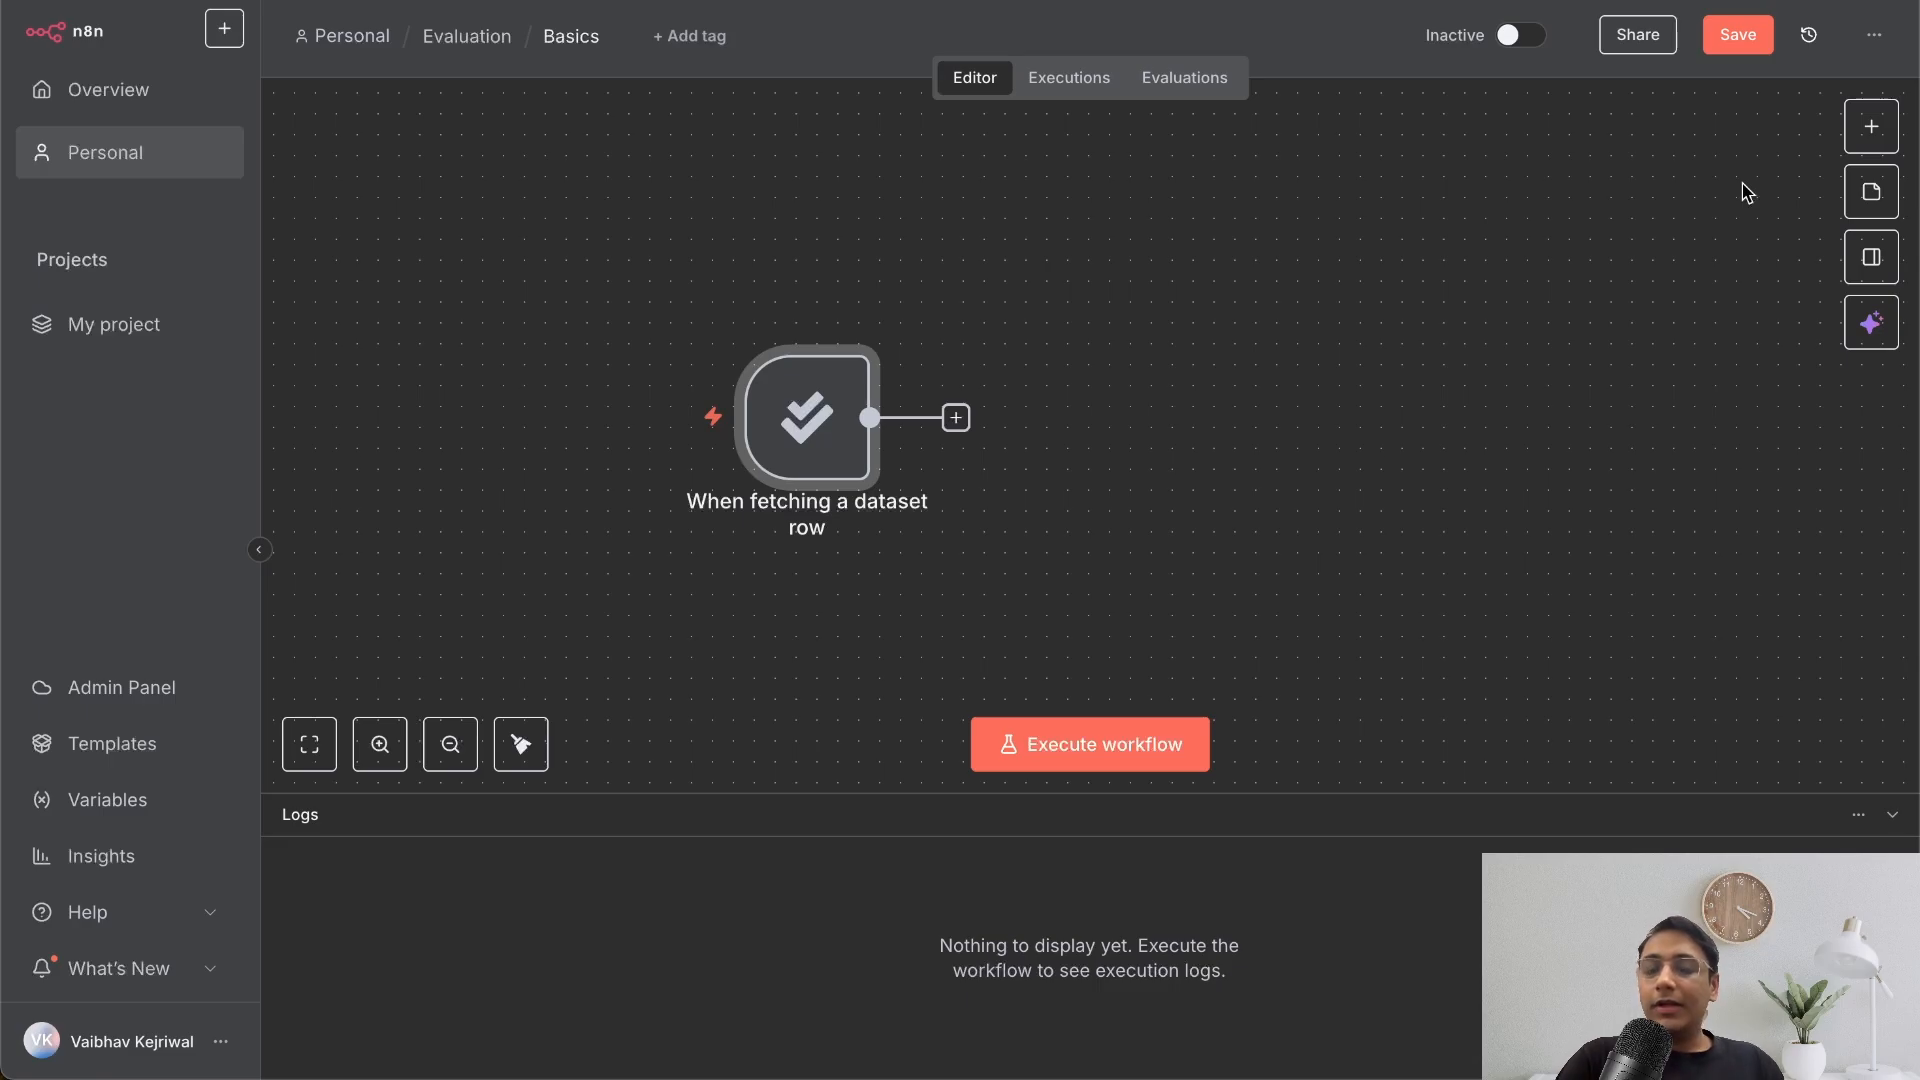
# - Add an Evaluation node with the Set Inputs action after the dataset trigger
pyautogui.click(1870, 126)
pyautogui.write('eval')
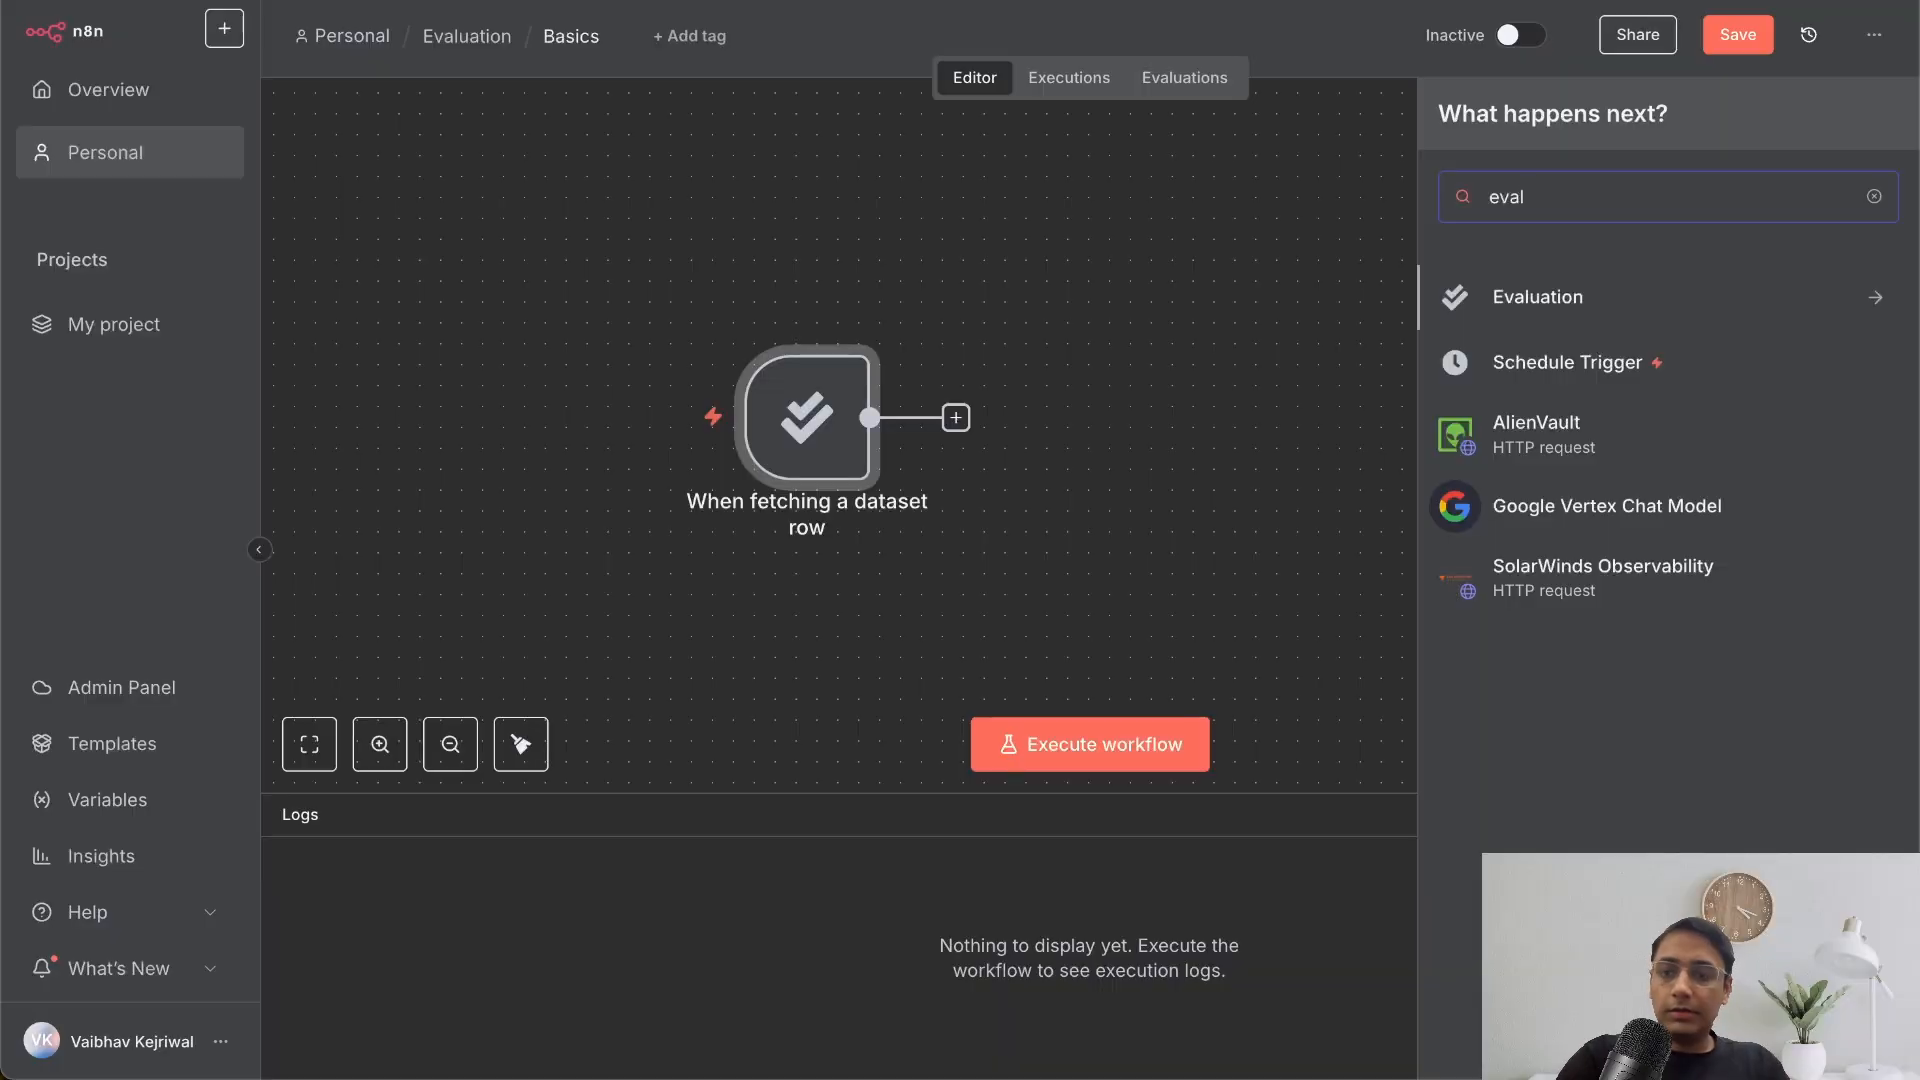
pyautogui.click(1585, 322)
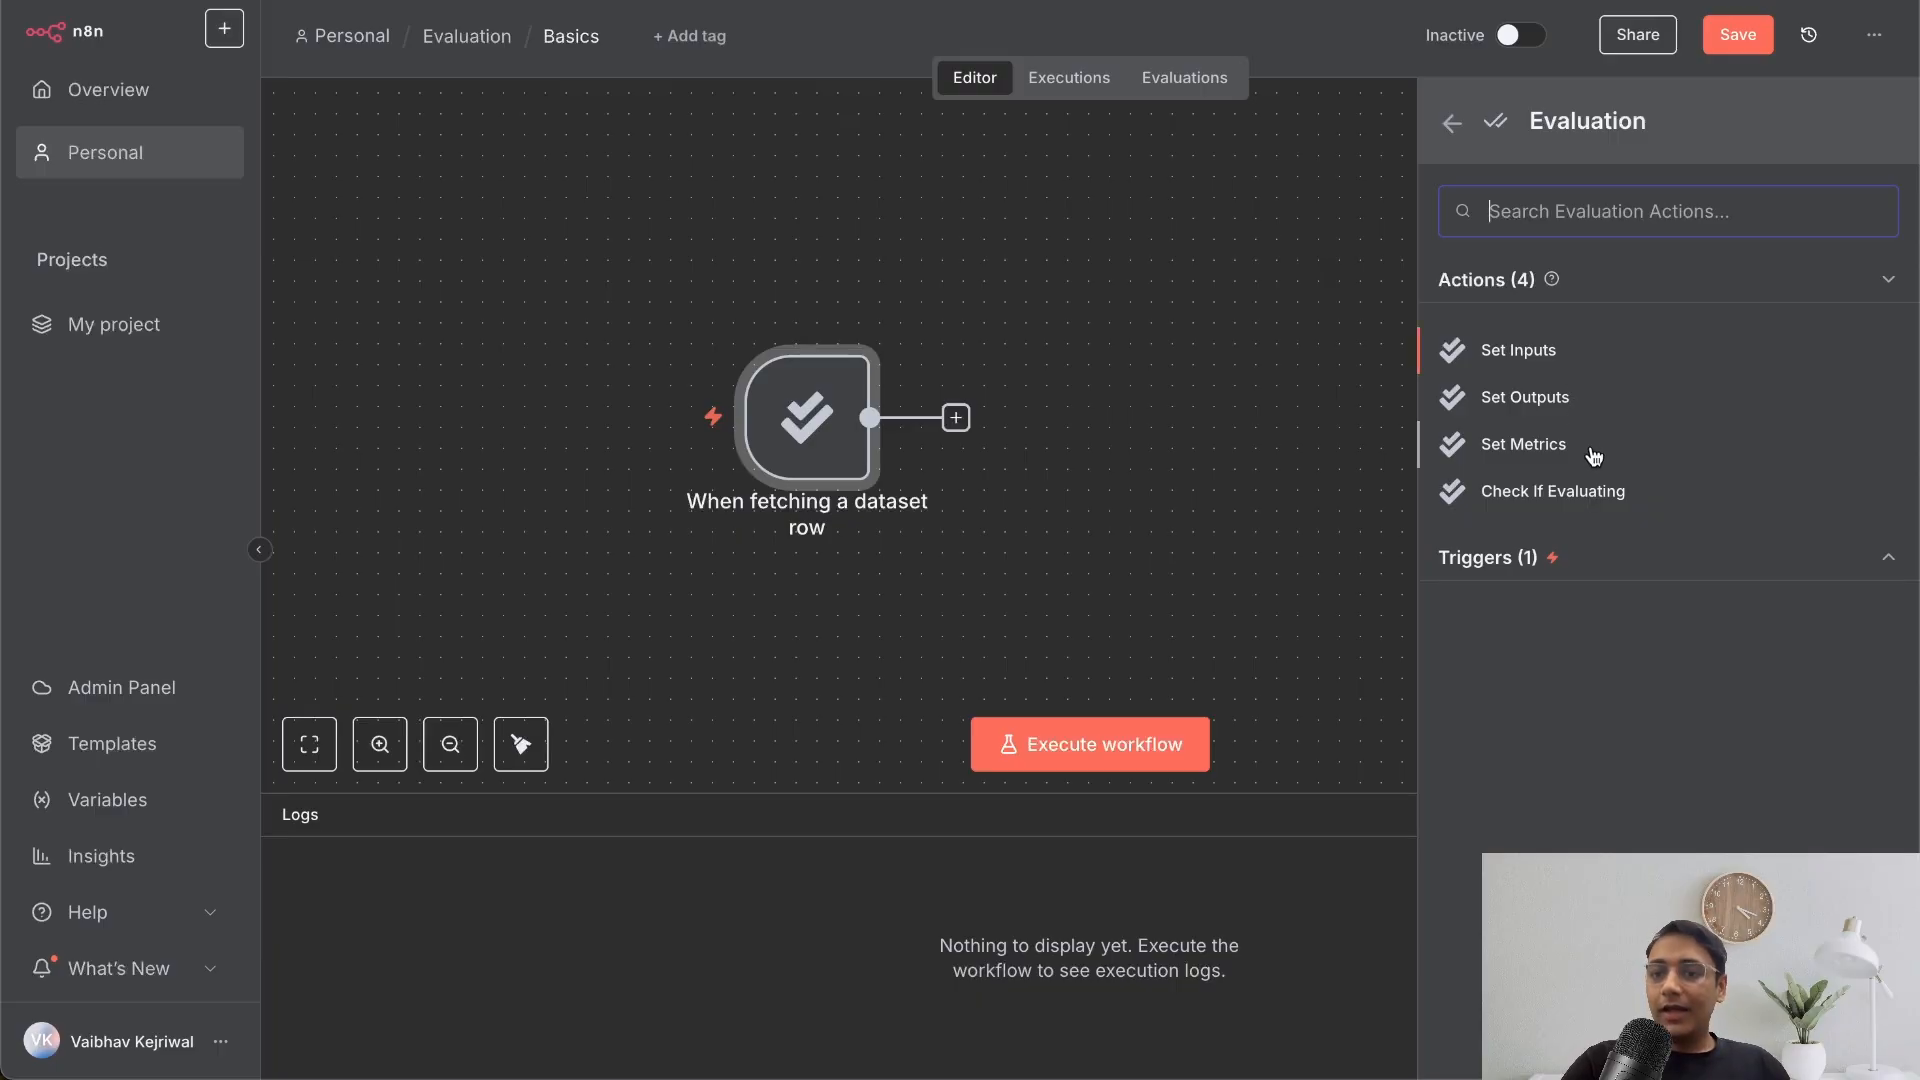
pyautogui.click(1538, 356)
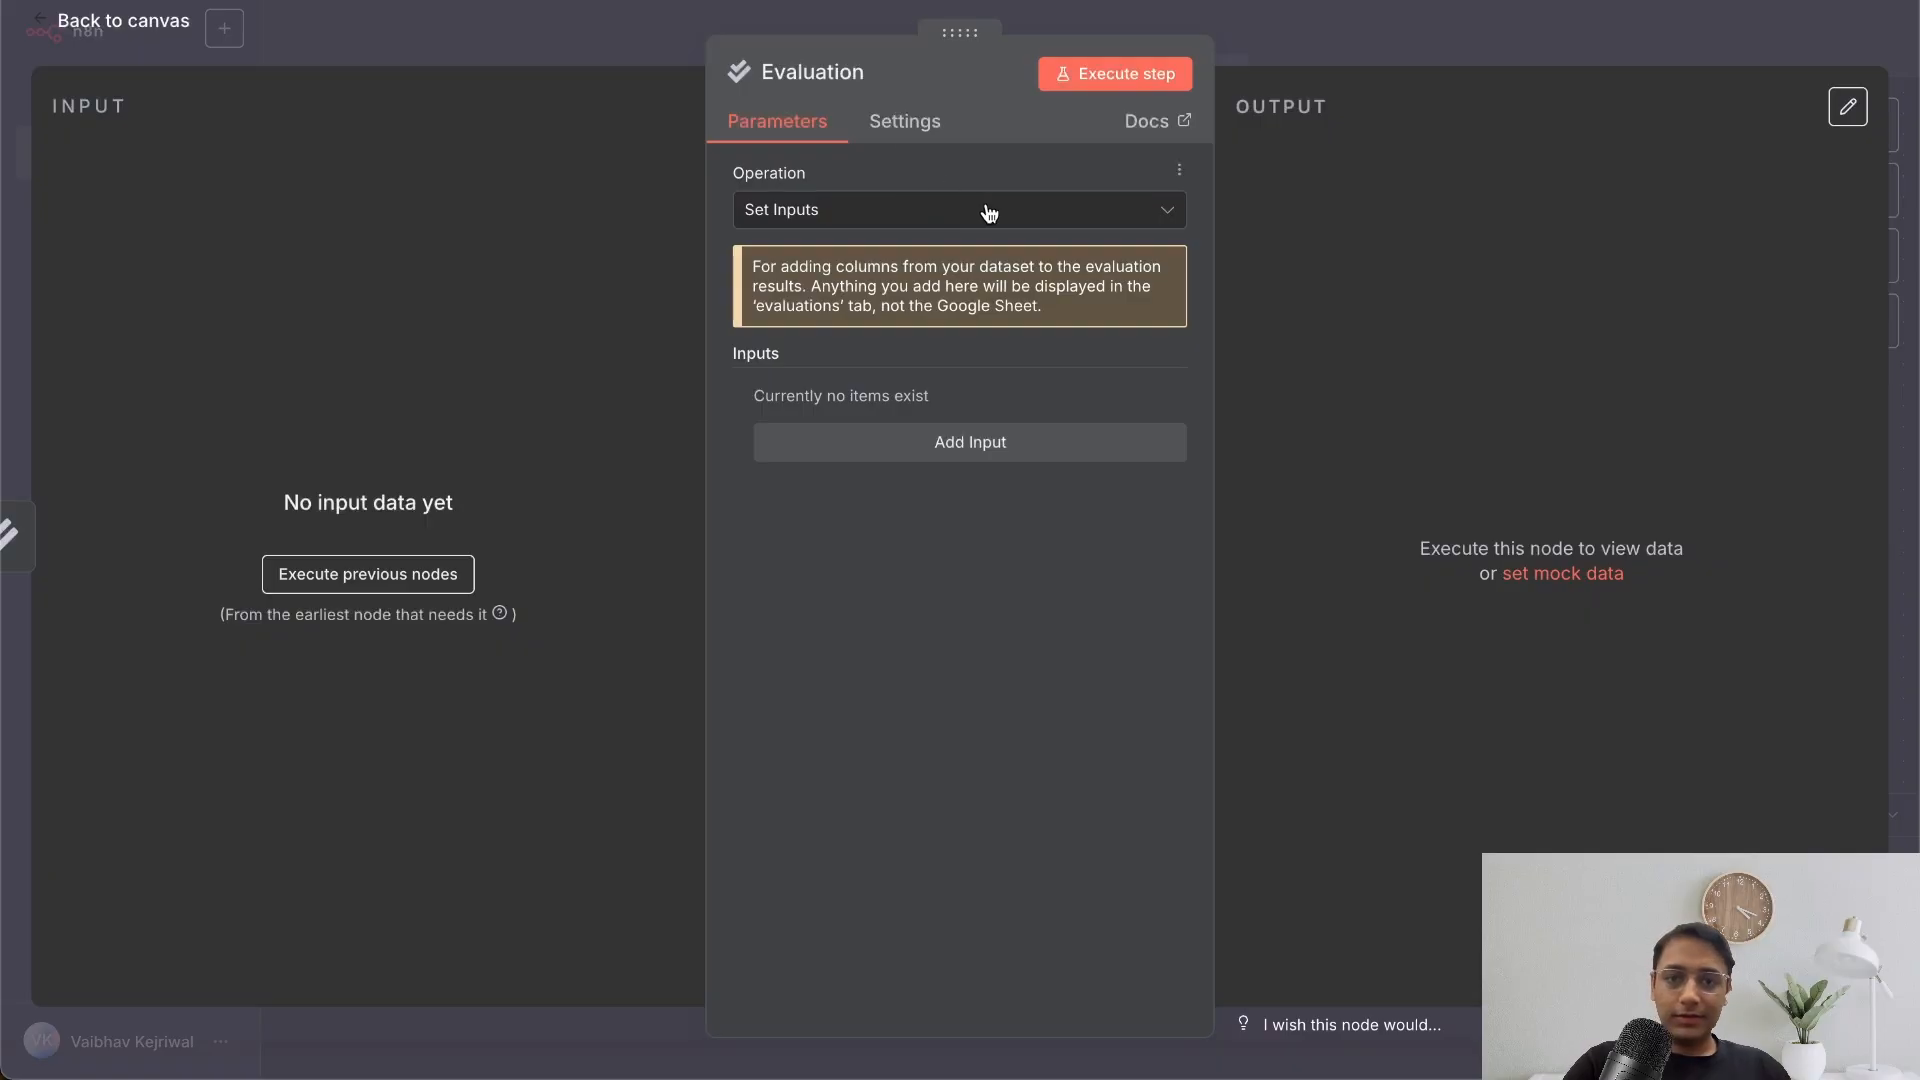
# - Add a blank input entry to the new Evaluation node and rename the node Set Inputs
pyautogui.click(935, 438)
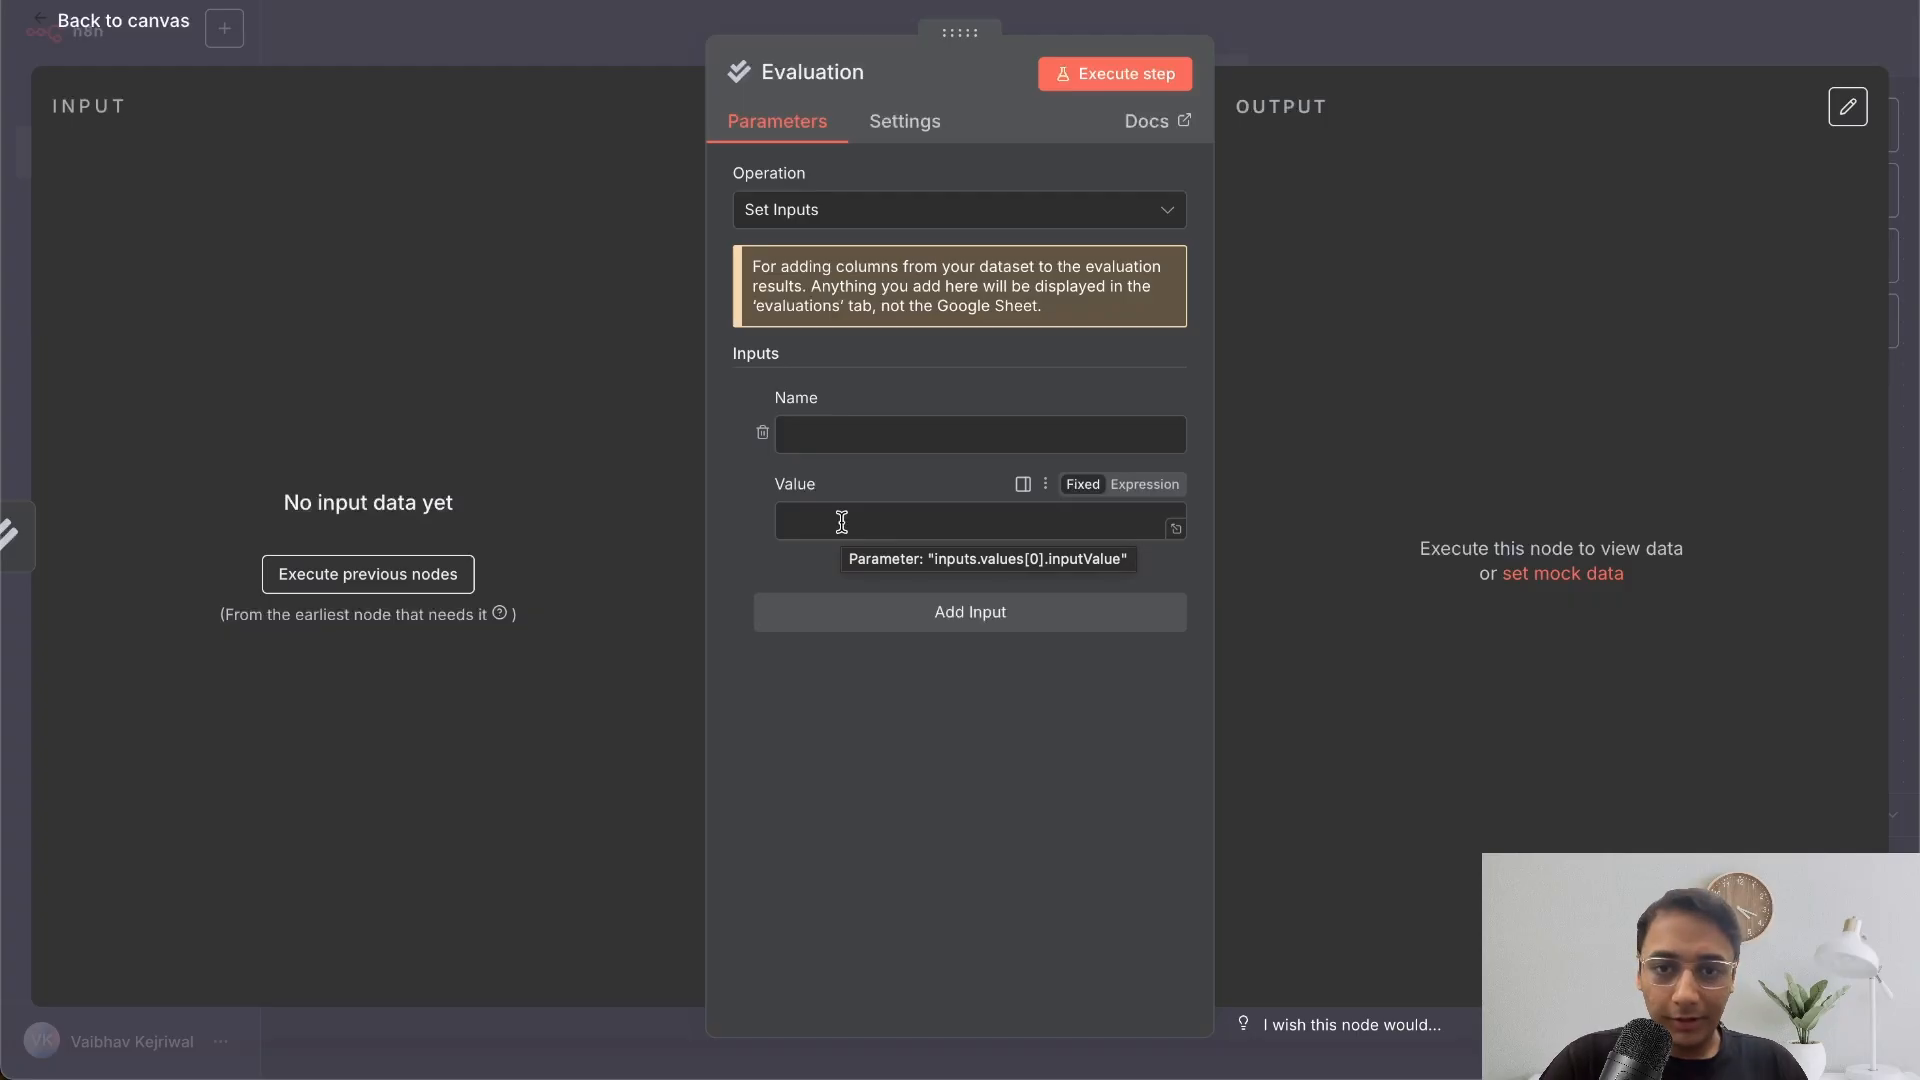
pyautogui.click(827, 71)
pyautogui.write('Set Inputs')
pyautogui.click(1287, 22)
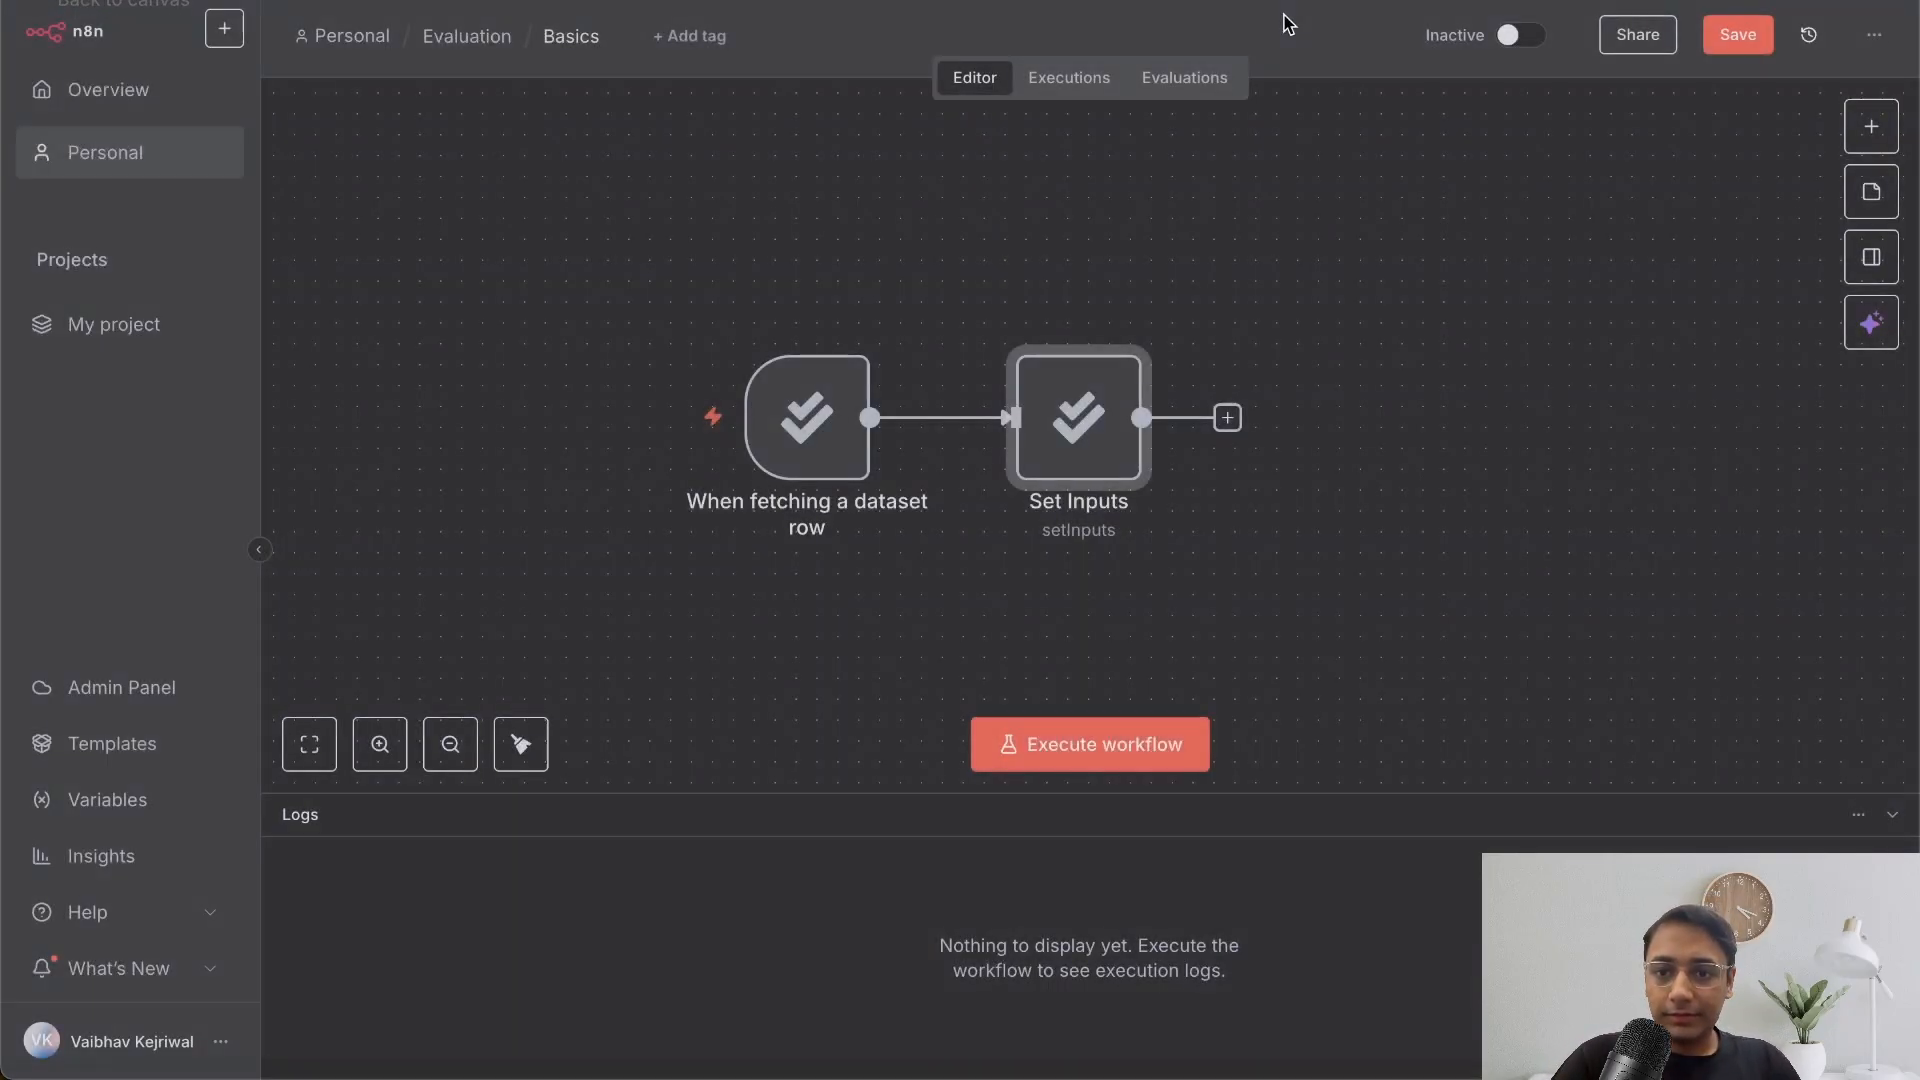
# - Add an Evaluation node with the Set Outputs action after the Set Inputs node
pyautogui.click(1867, 138)
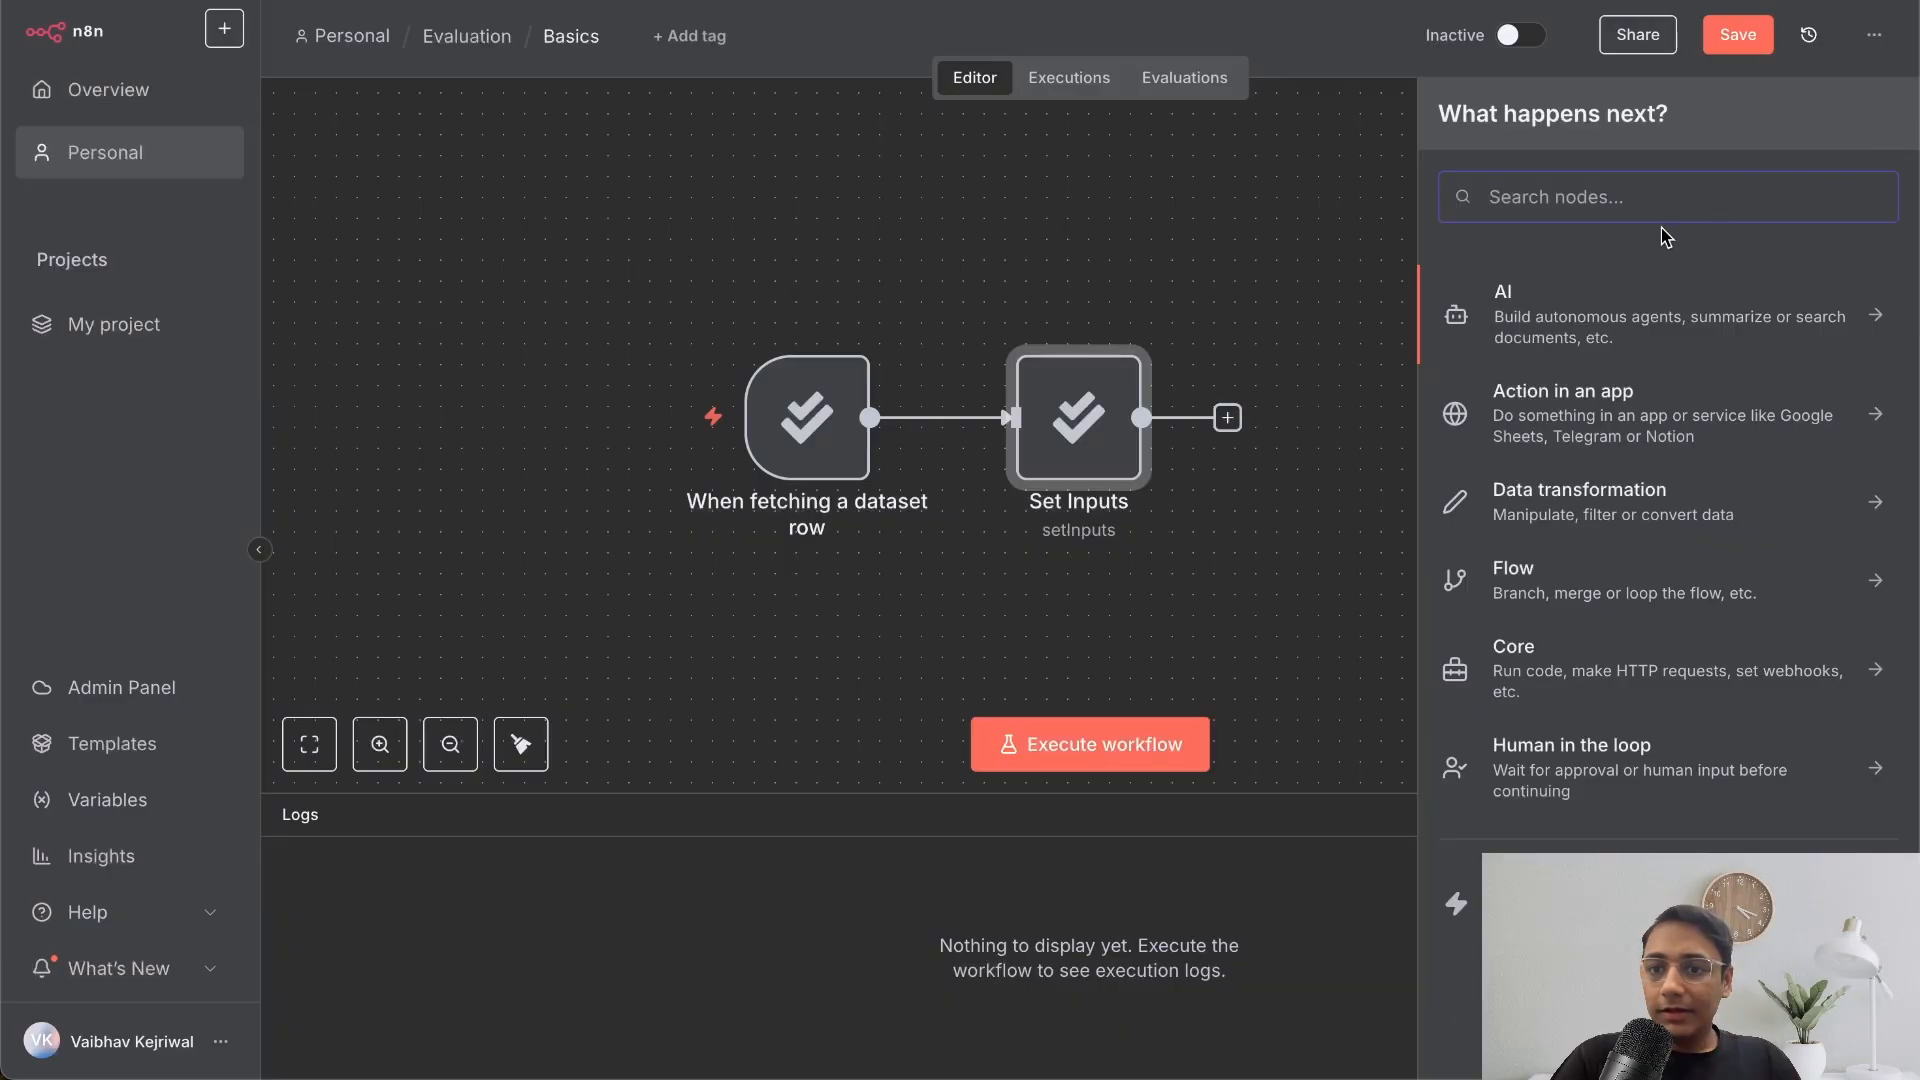
pyautogui.write('eval')
pyautogui.click(1611, 293)
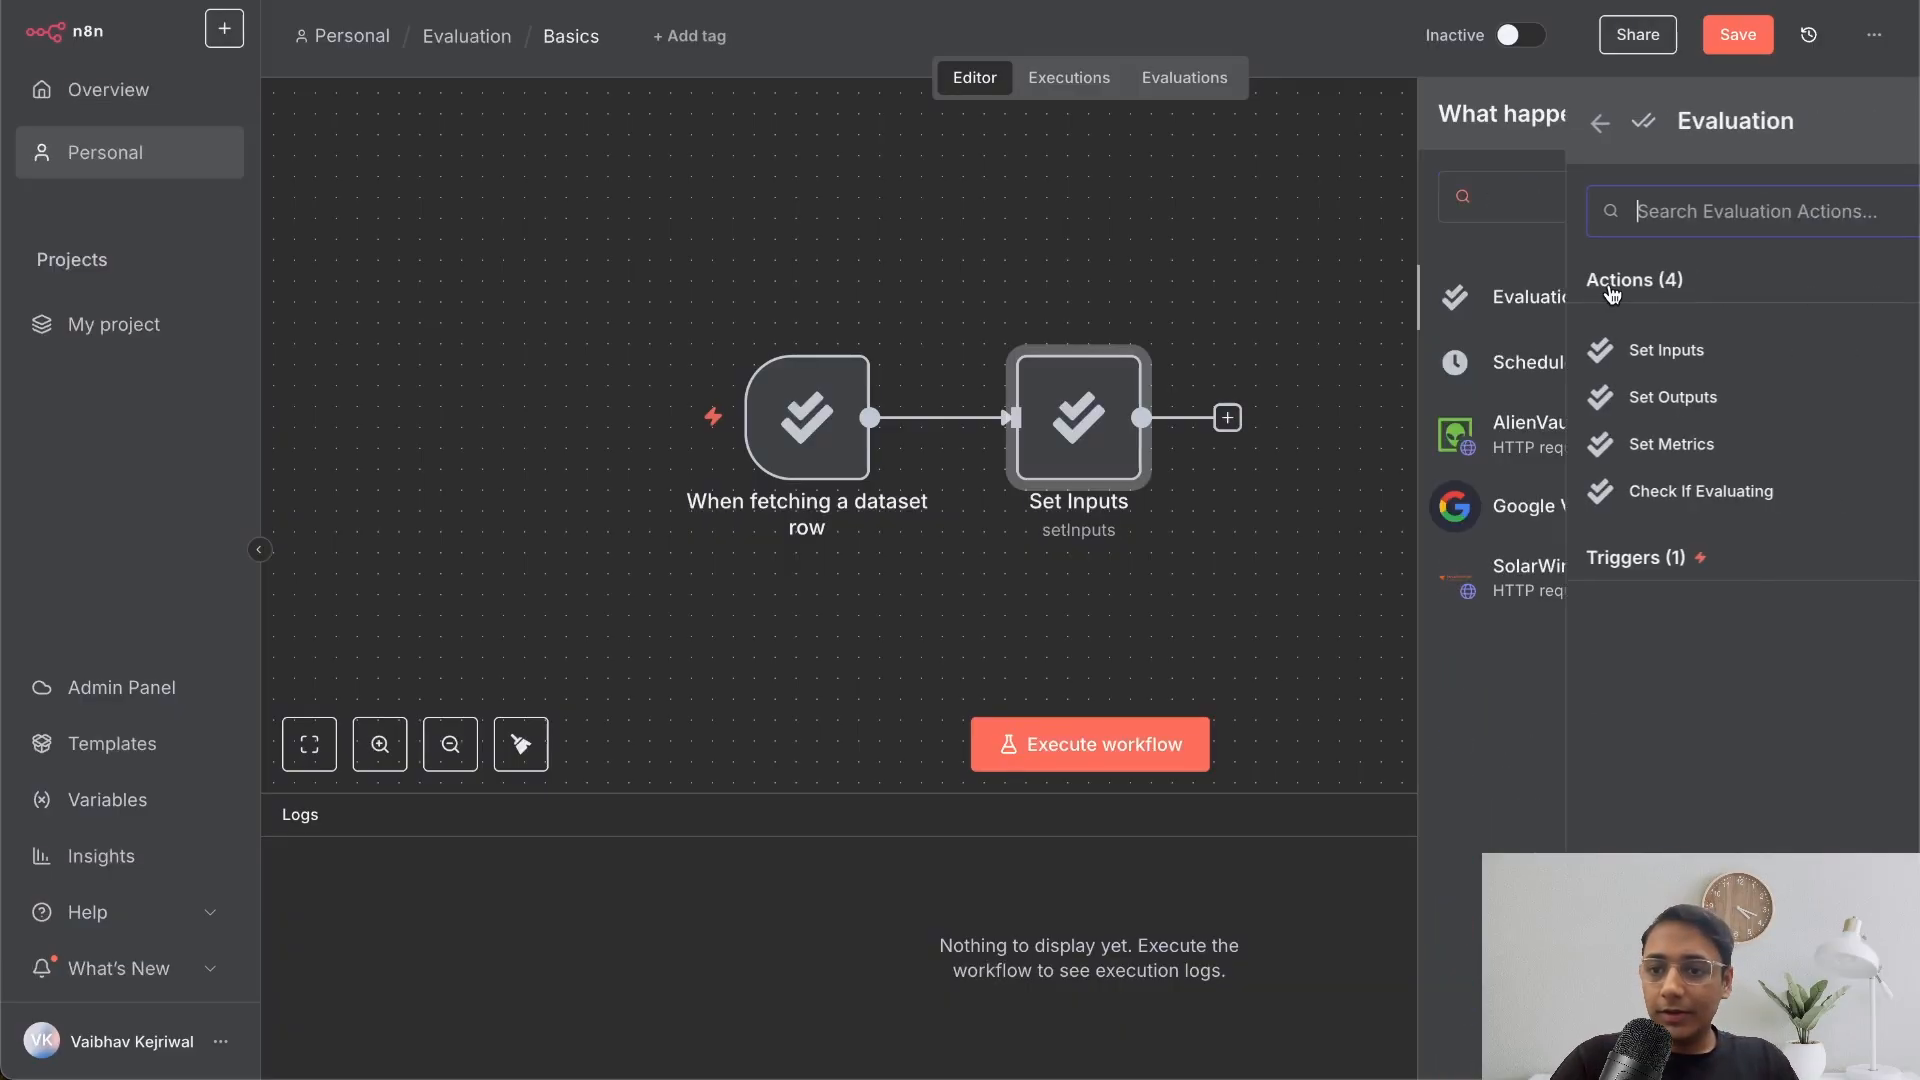
pyautogui.click(1525, 397)
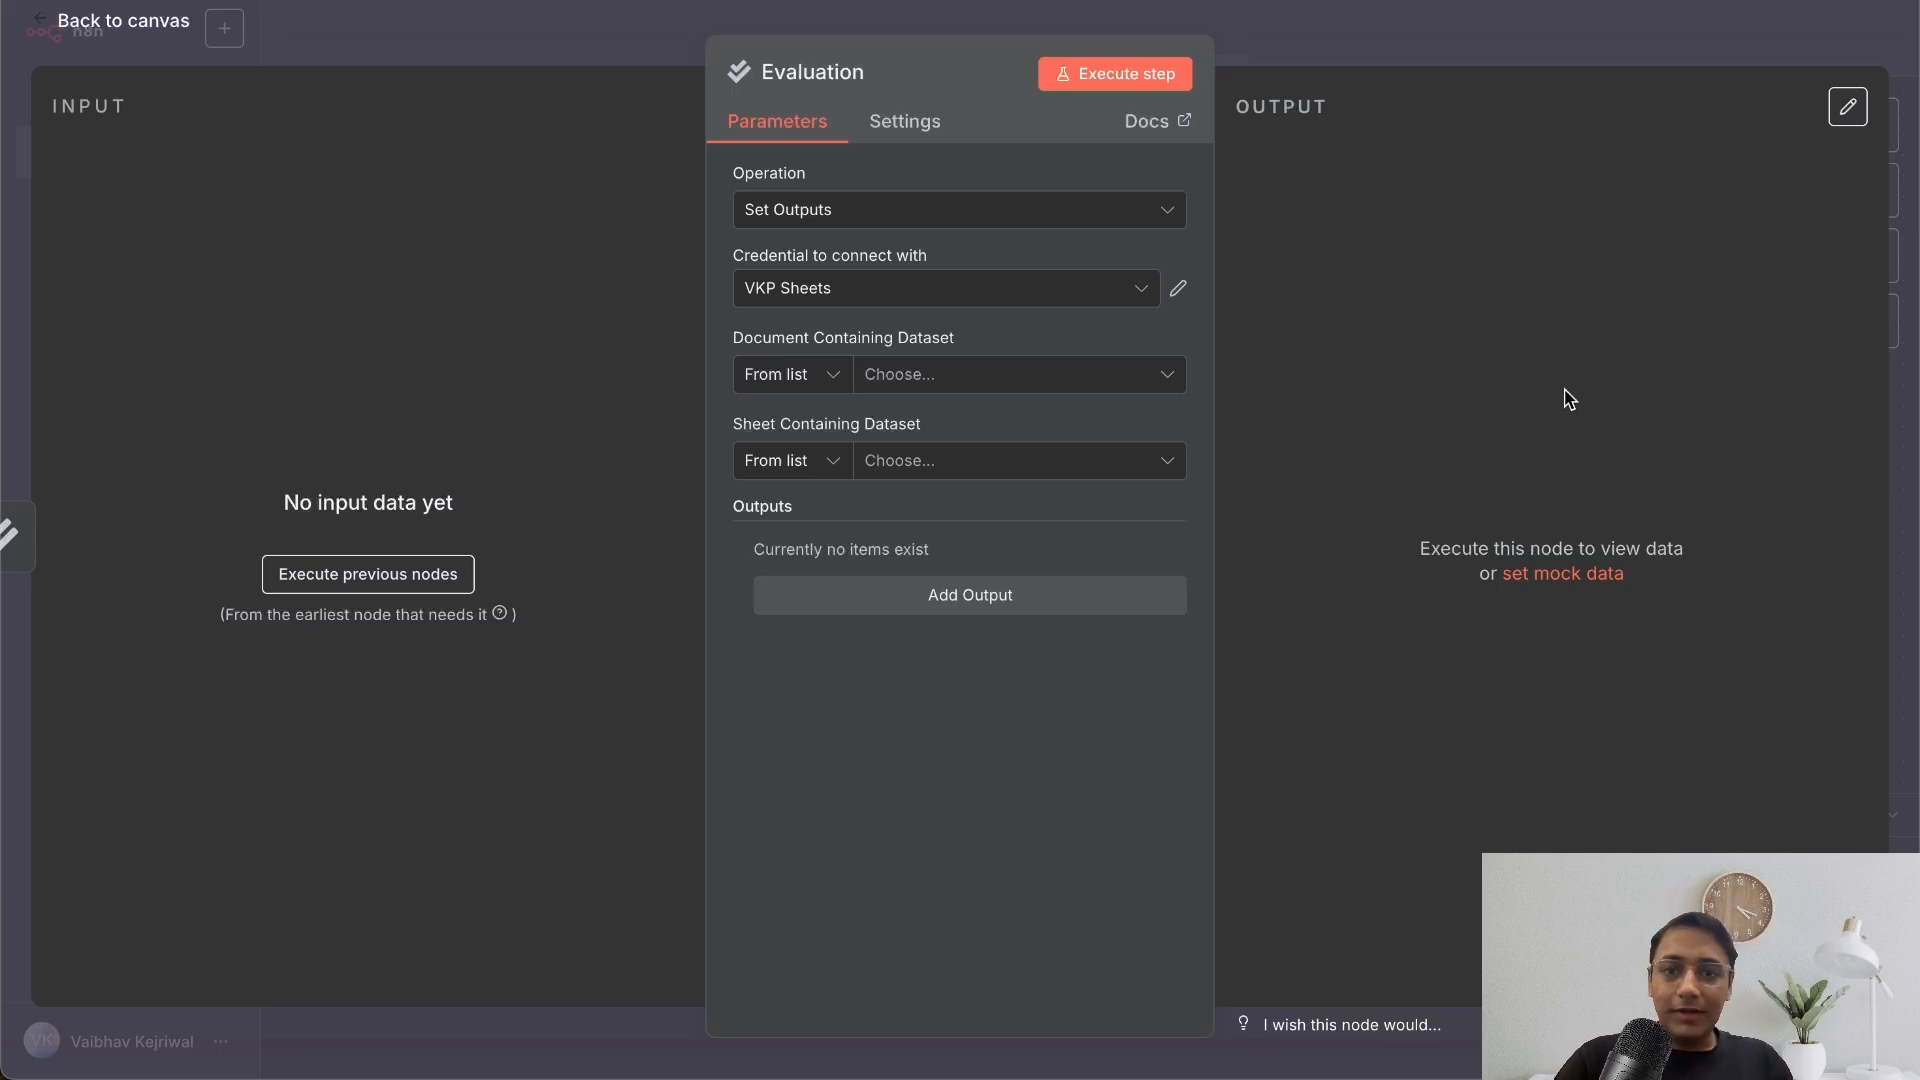
# - Point the Set Outputs node to the RAG sheet of the n8n Evaluation Feature document and add an output entry
pyautogui.click(1144, 373)
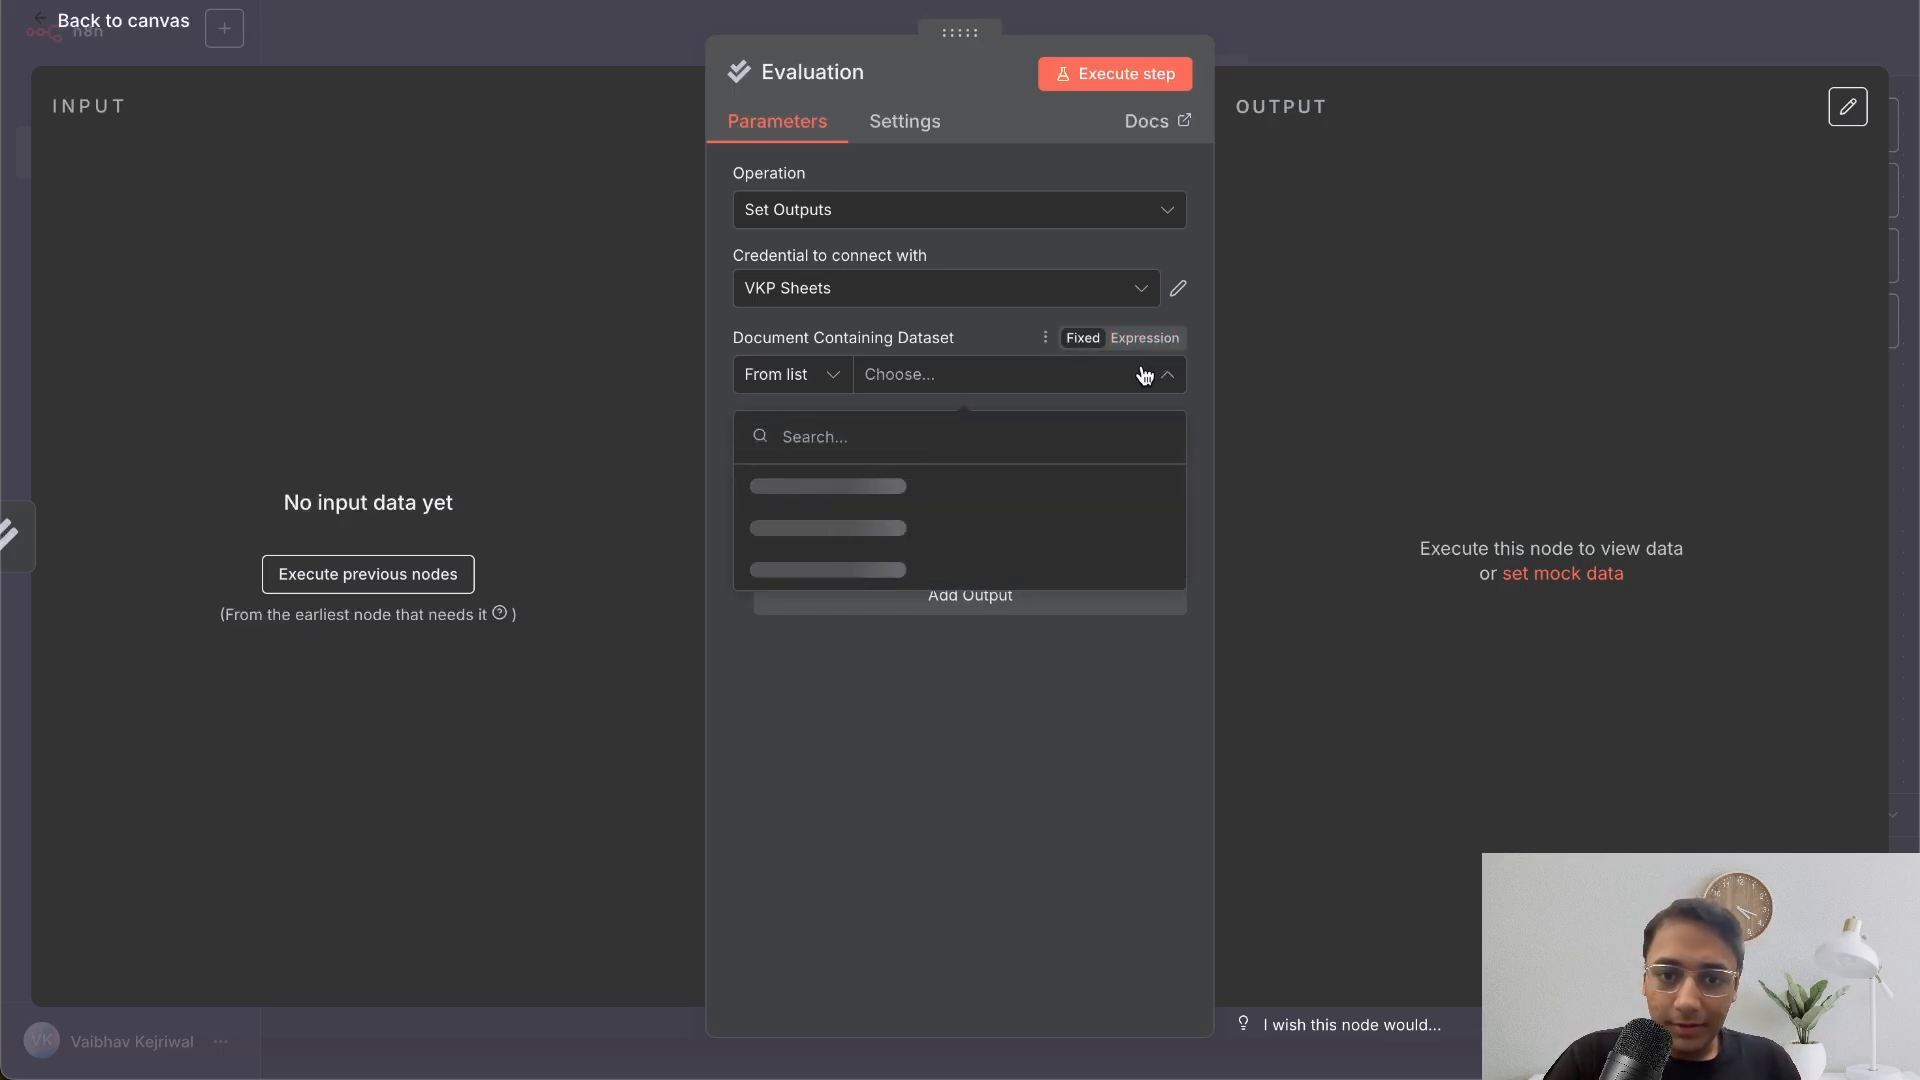
pyautogui.click(1084, 485)
pyautogui.click(1074, 476)
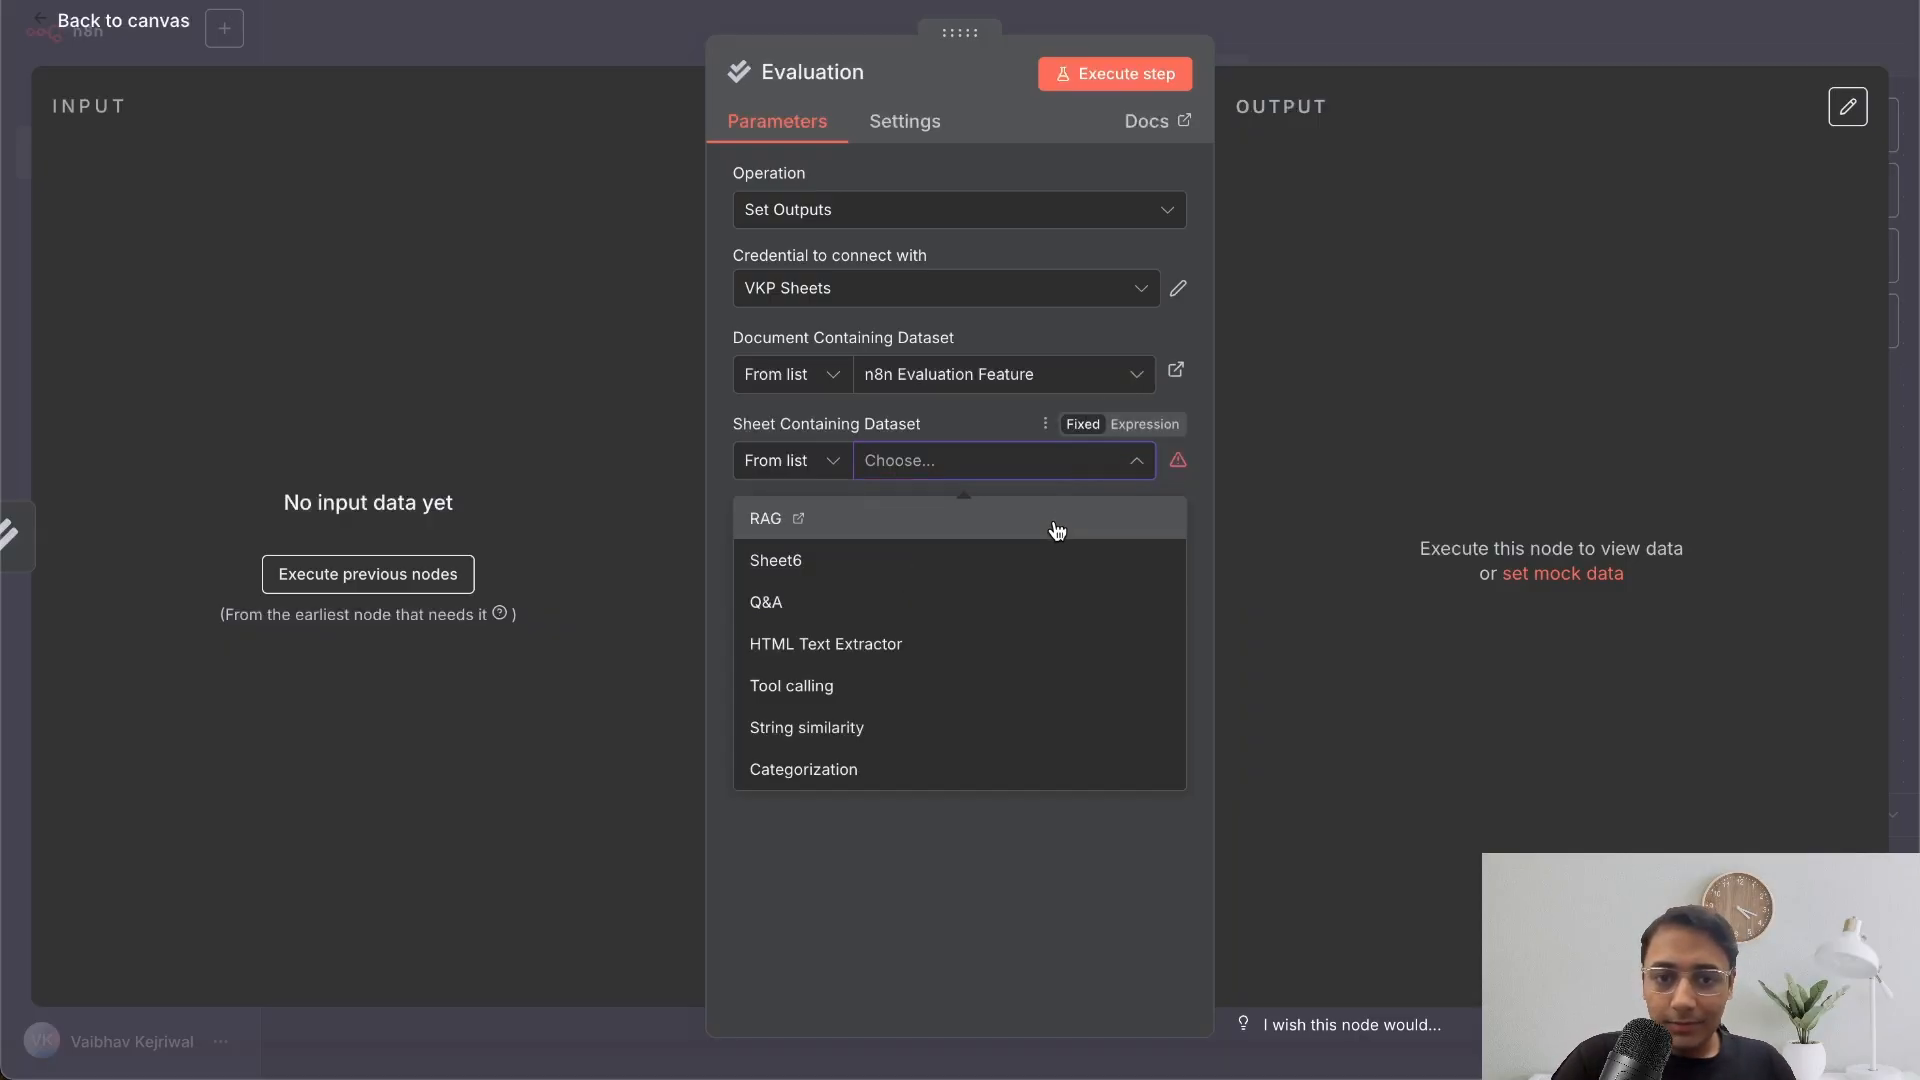
pyautogui.click(1052, 535)
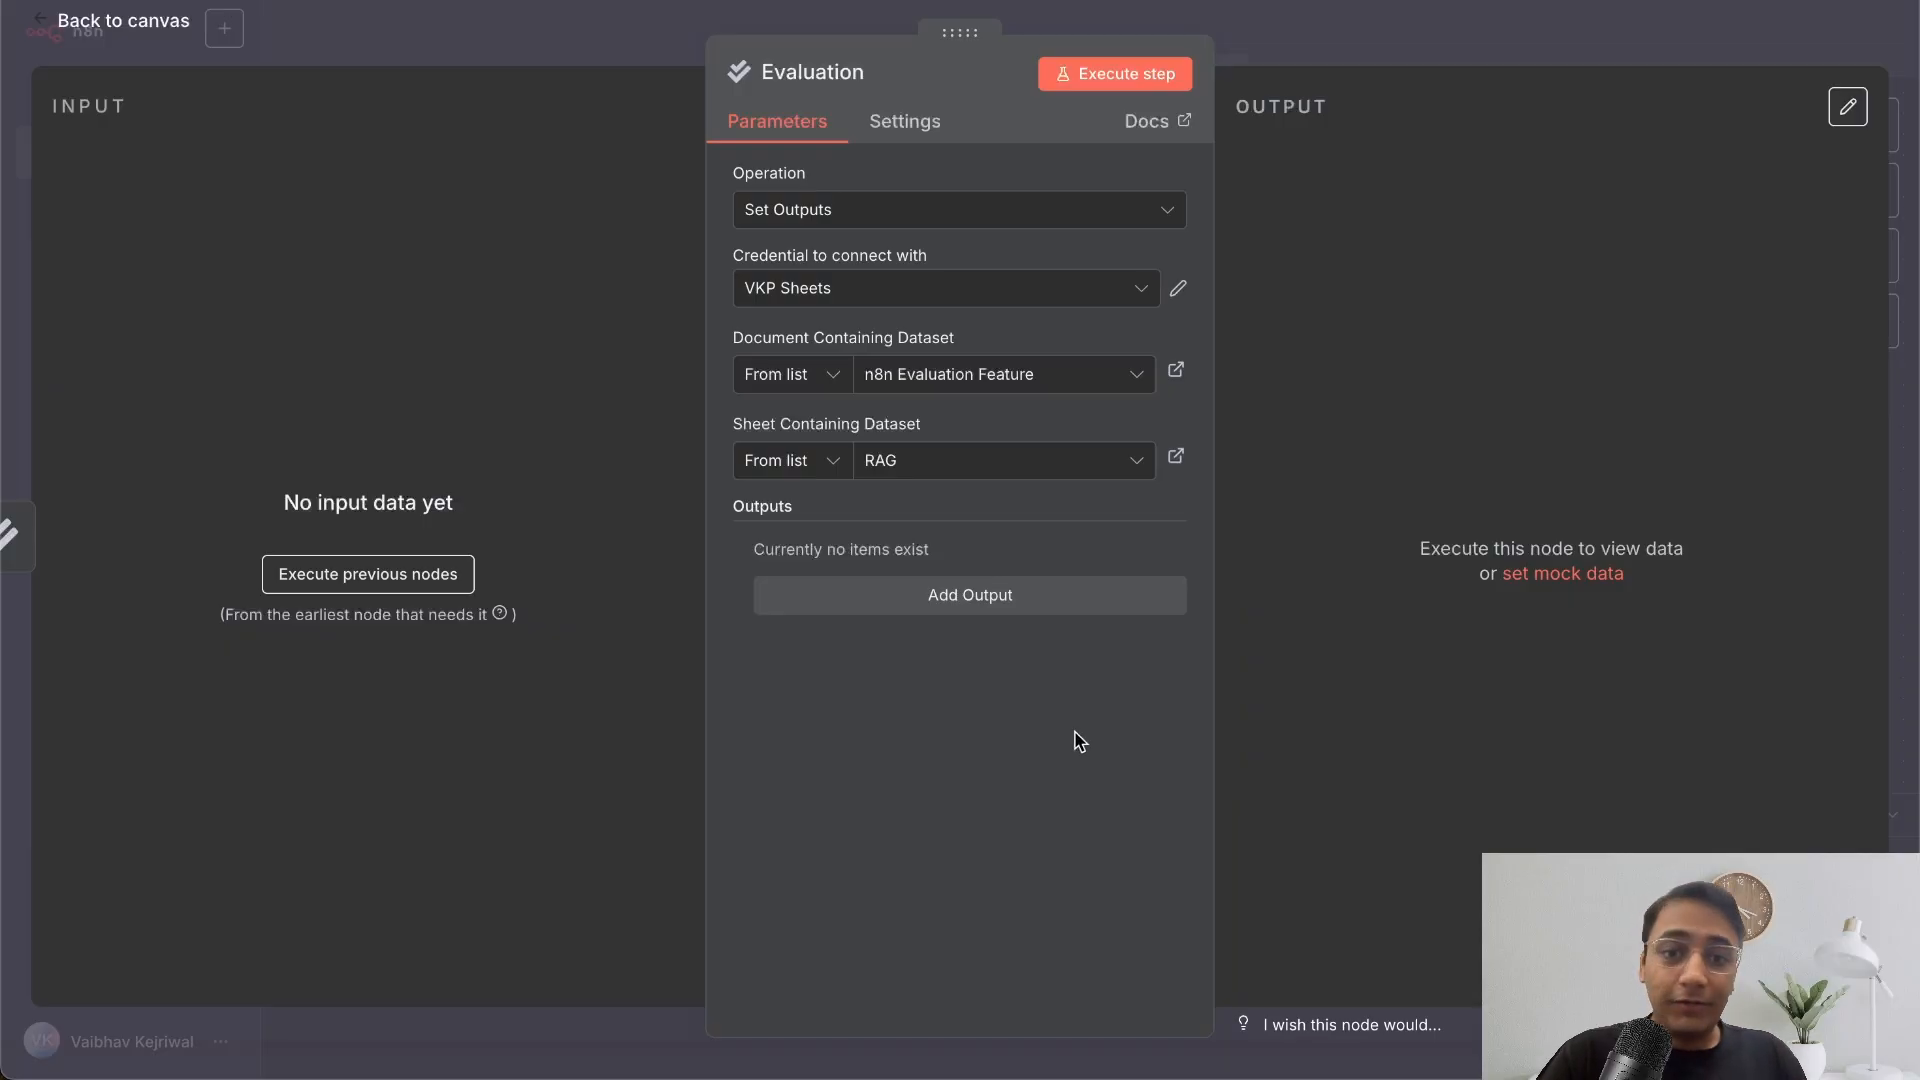
pyautogui.click(1052, 606)
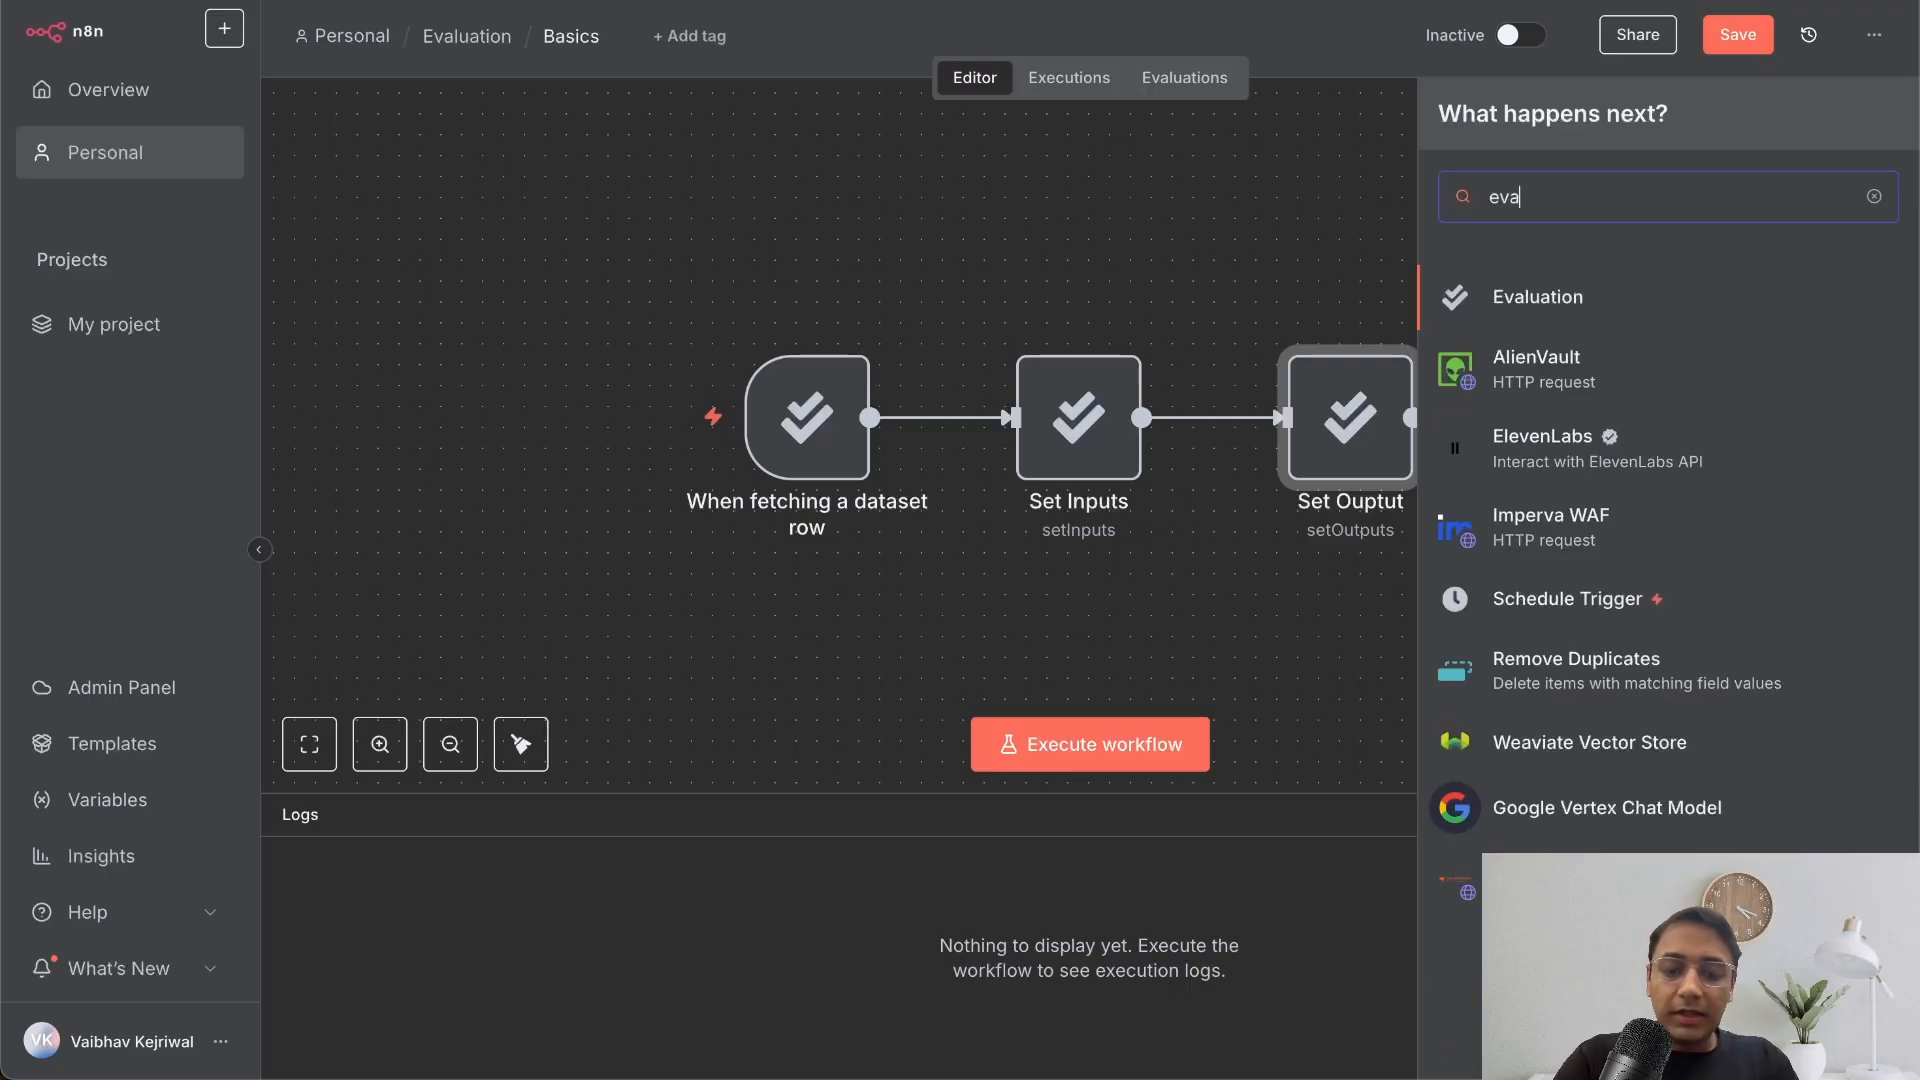
# - Add an Evaluation node with the Set Metrics action at the end of the workflow
pyautogui.write('lua')
pyautogui.click(1608, 306)
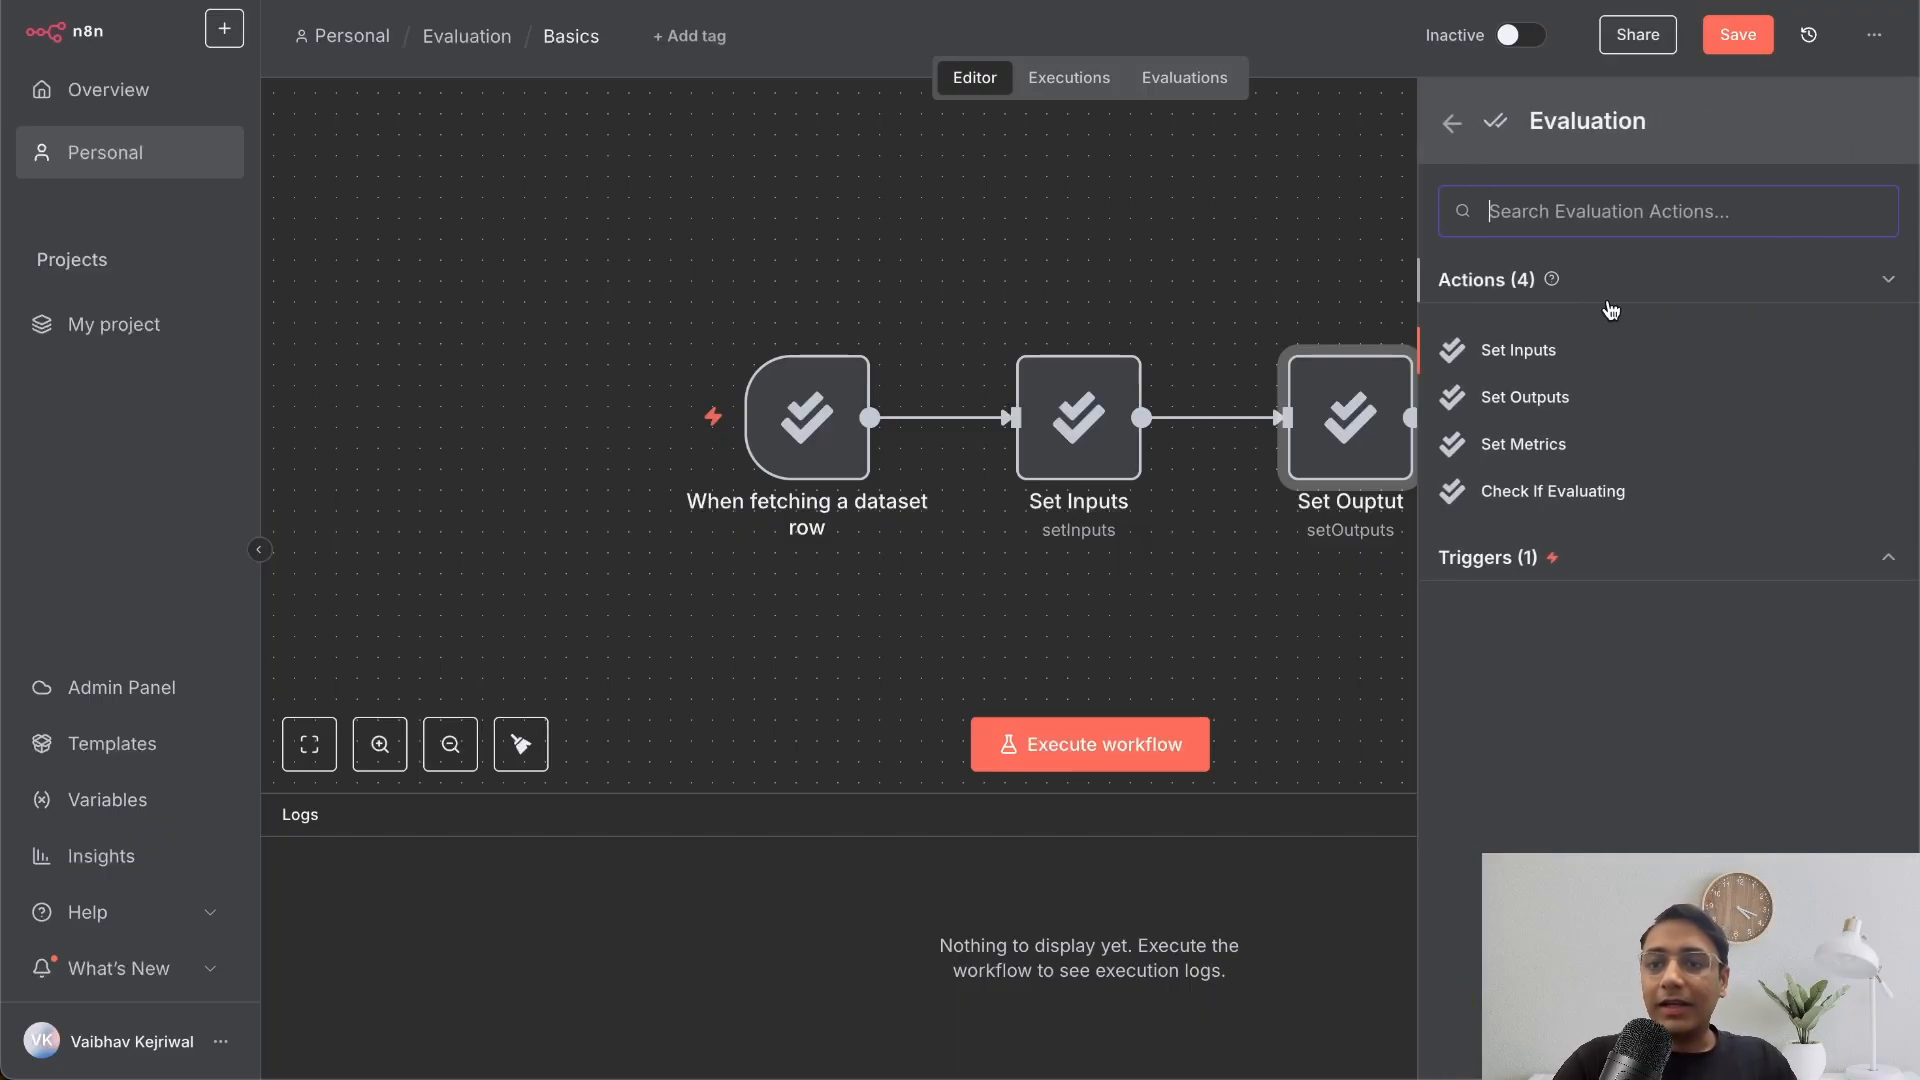
pyautogui.click(1537, 446)
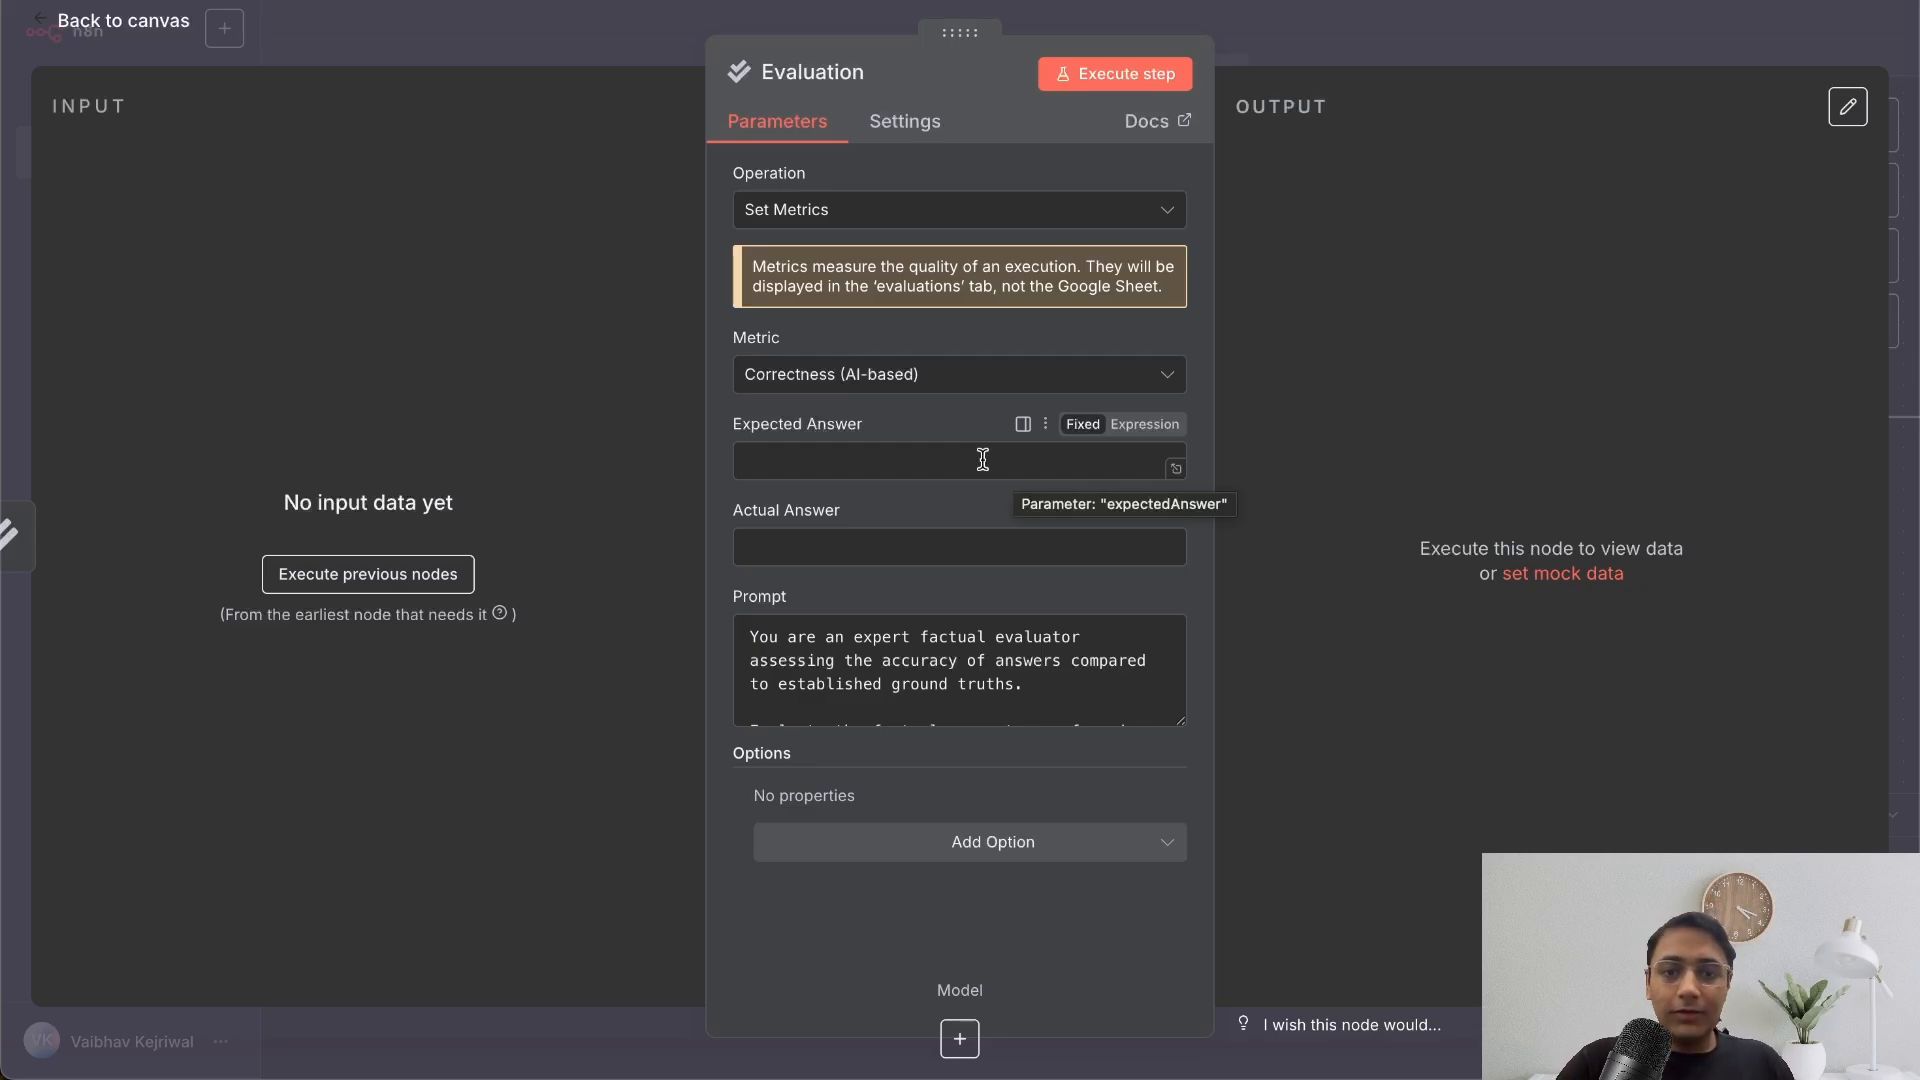
# - Review the available metric types and the expected and actual answer fields of the Set Metrics node
pyautogui.click(938, 386)
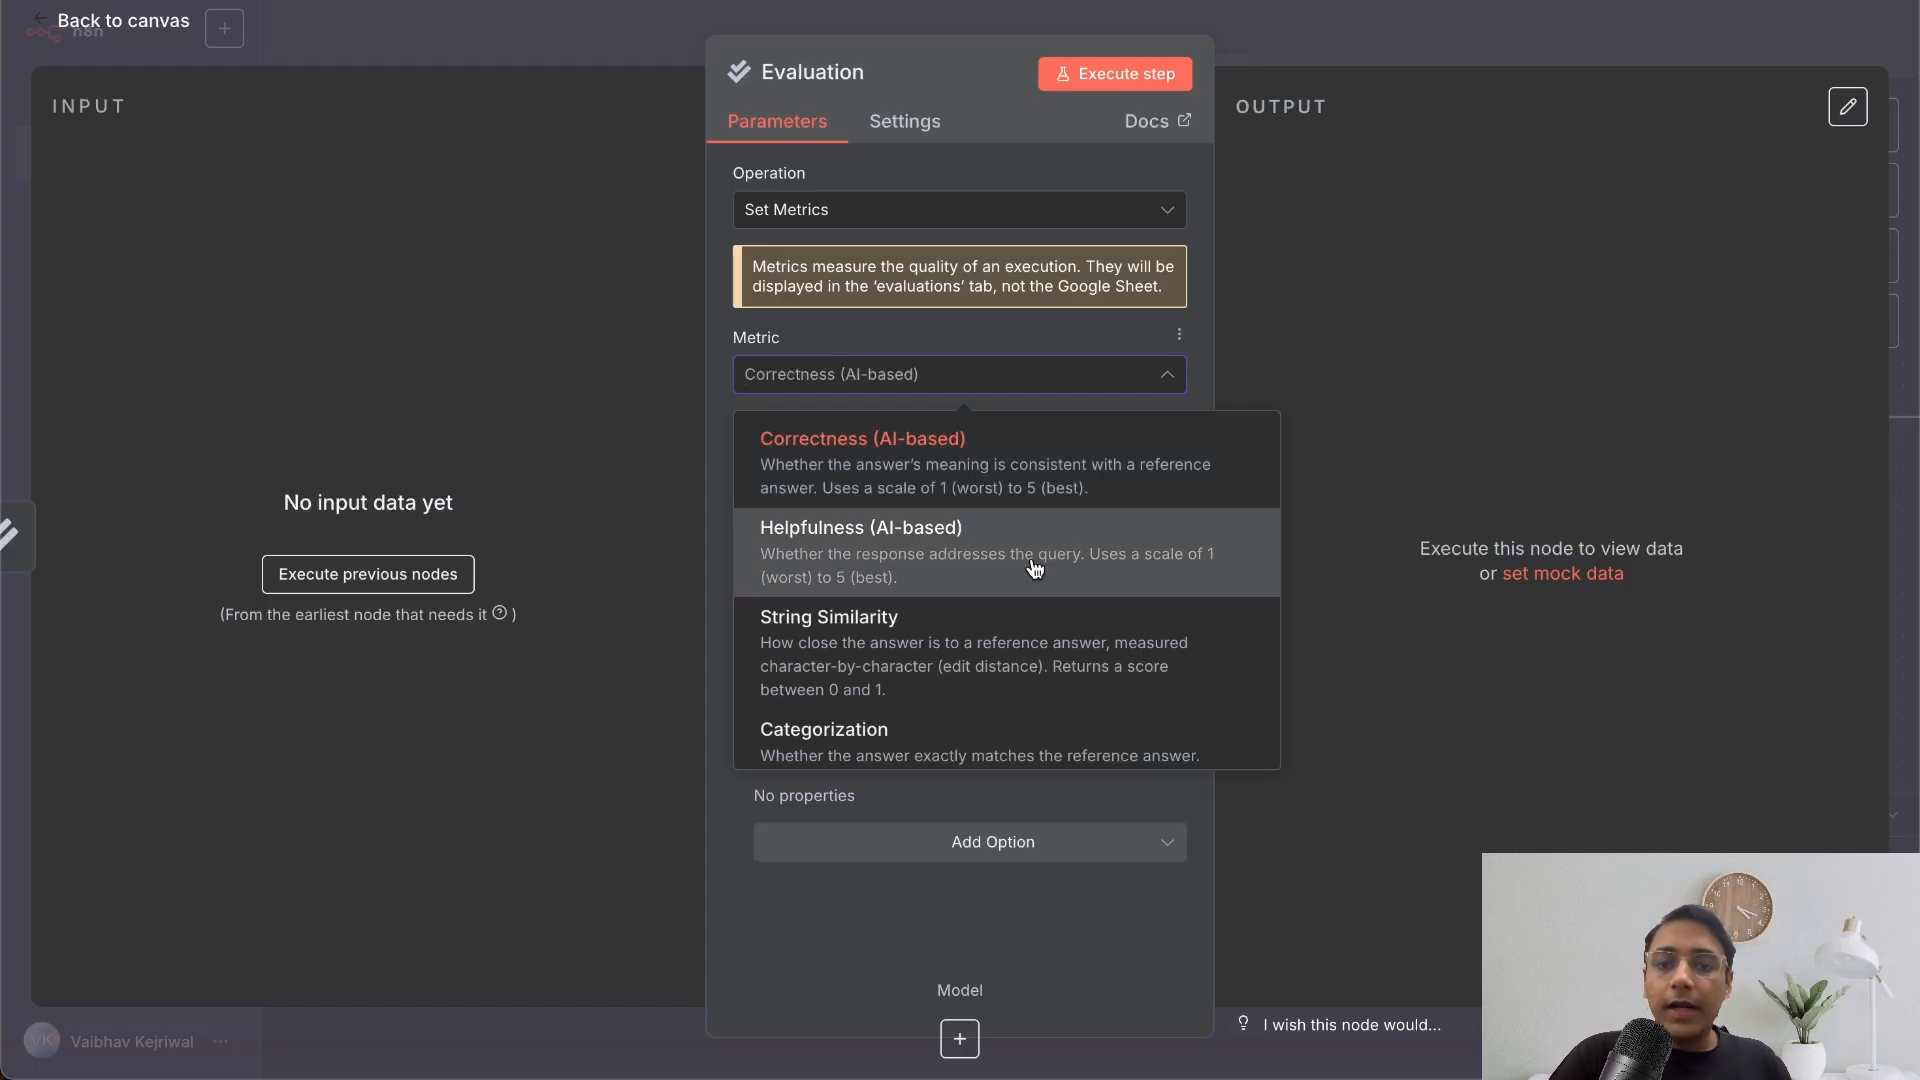
pyautogui.scroll(-2, 1035, 568)
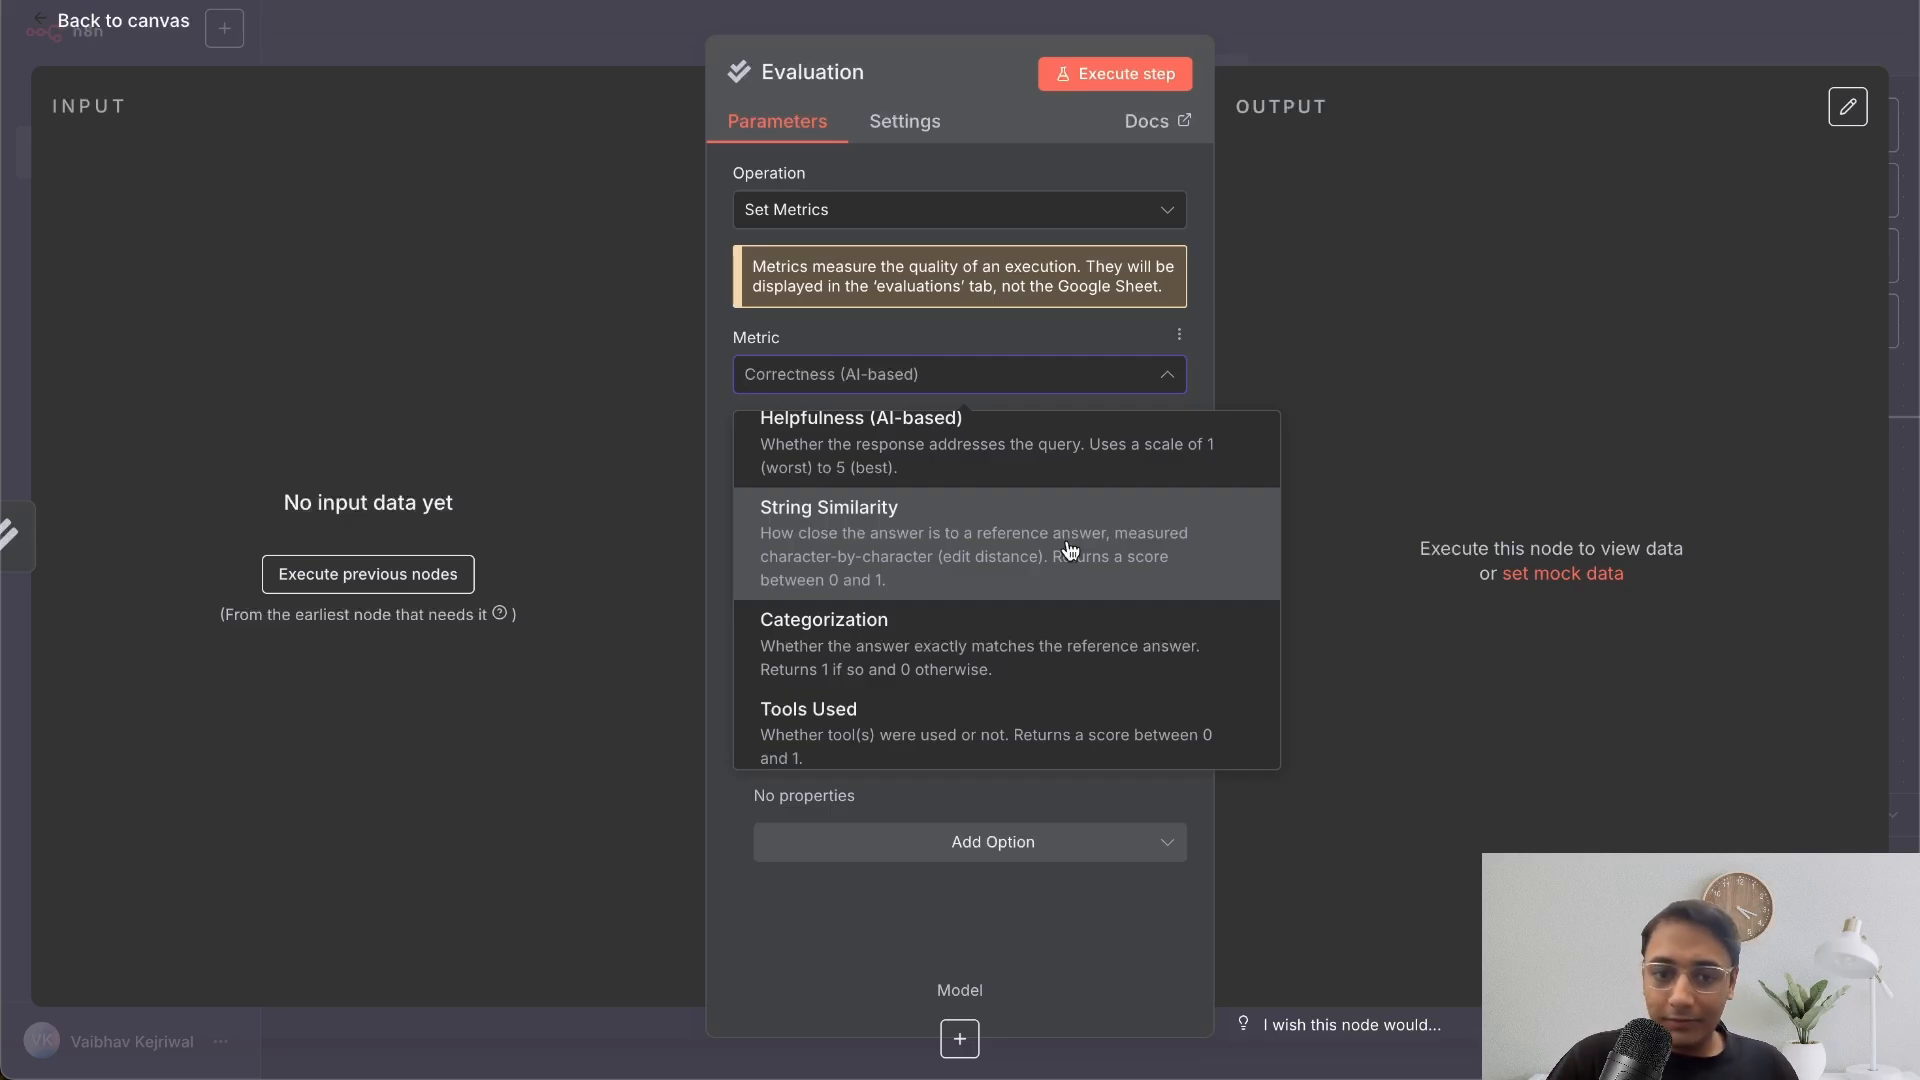
pyautogui.scroll(-1, 1067, 552)
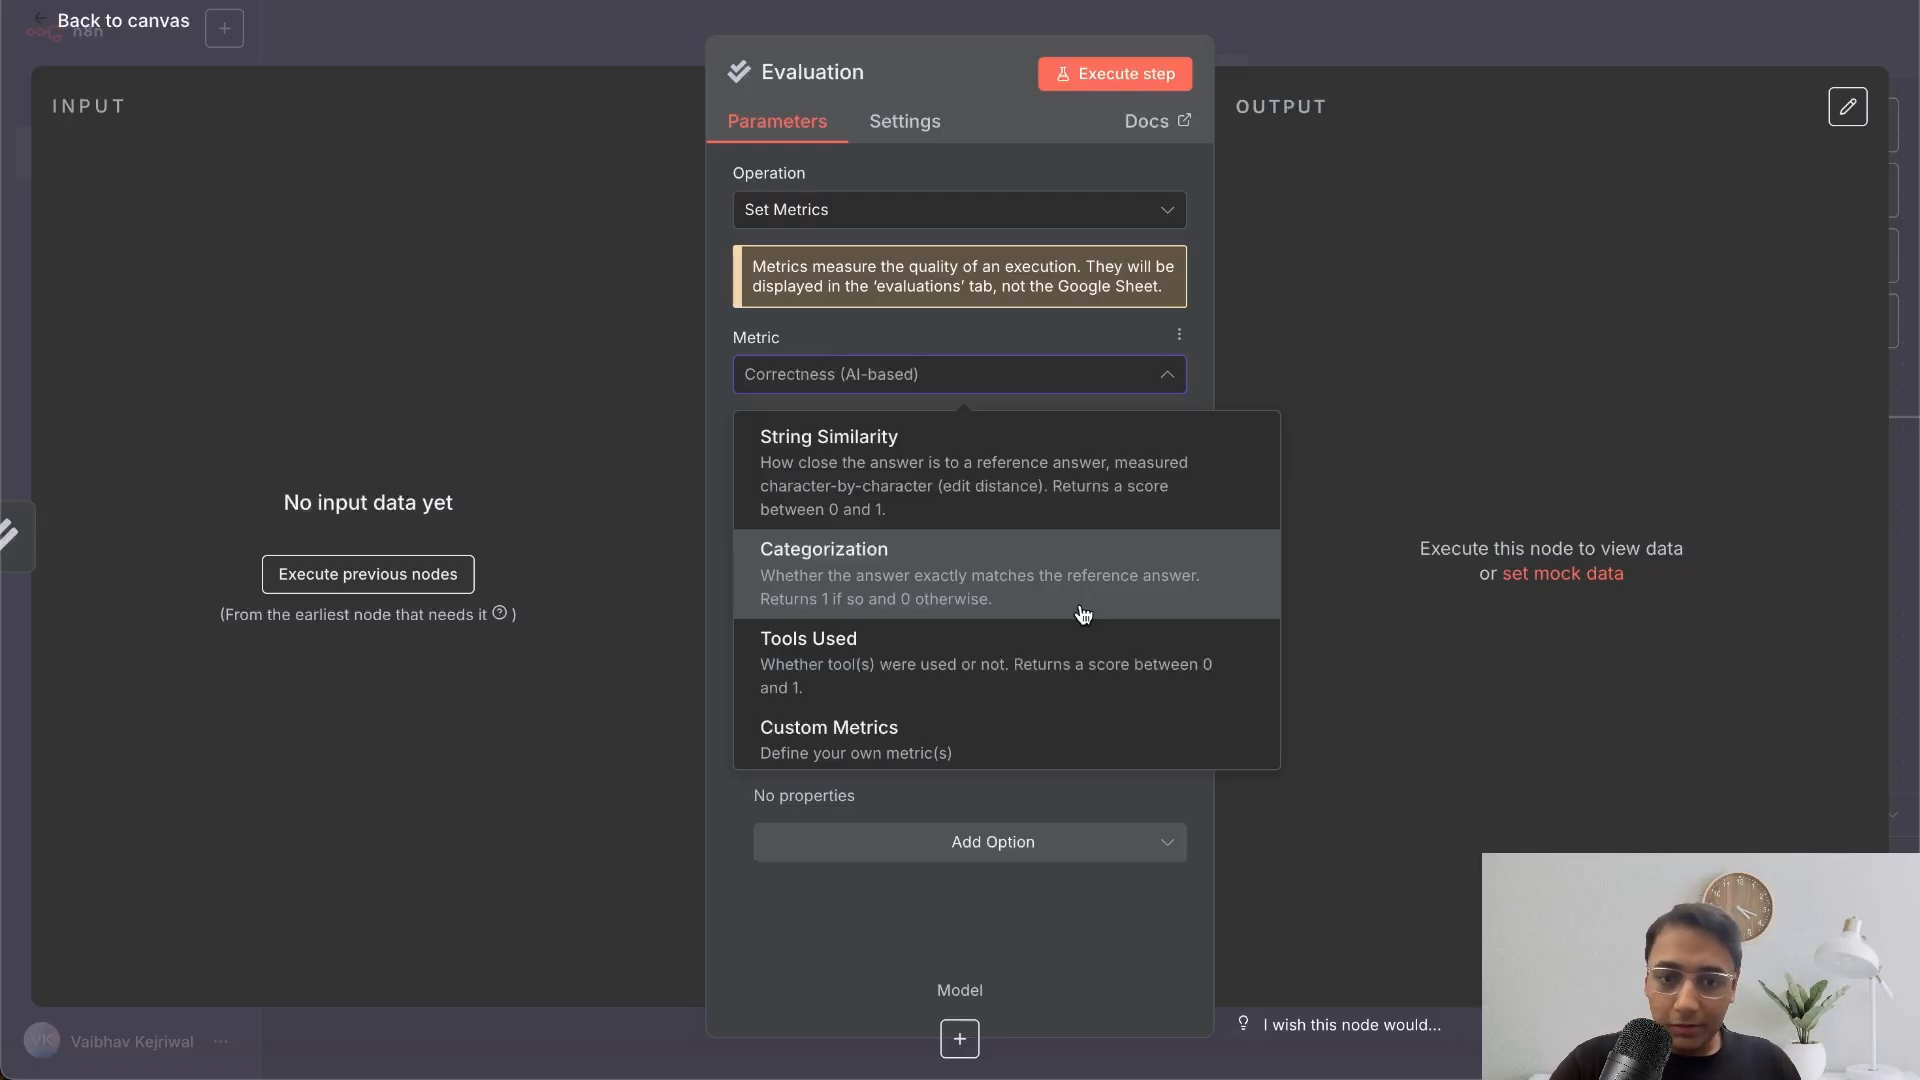
pyautogui.scroll(-1, 1083, 613)
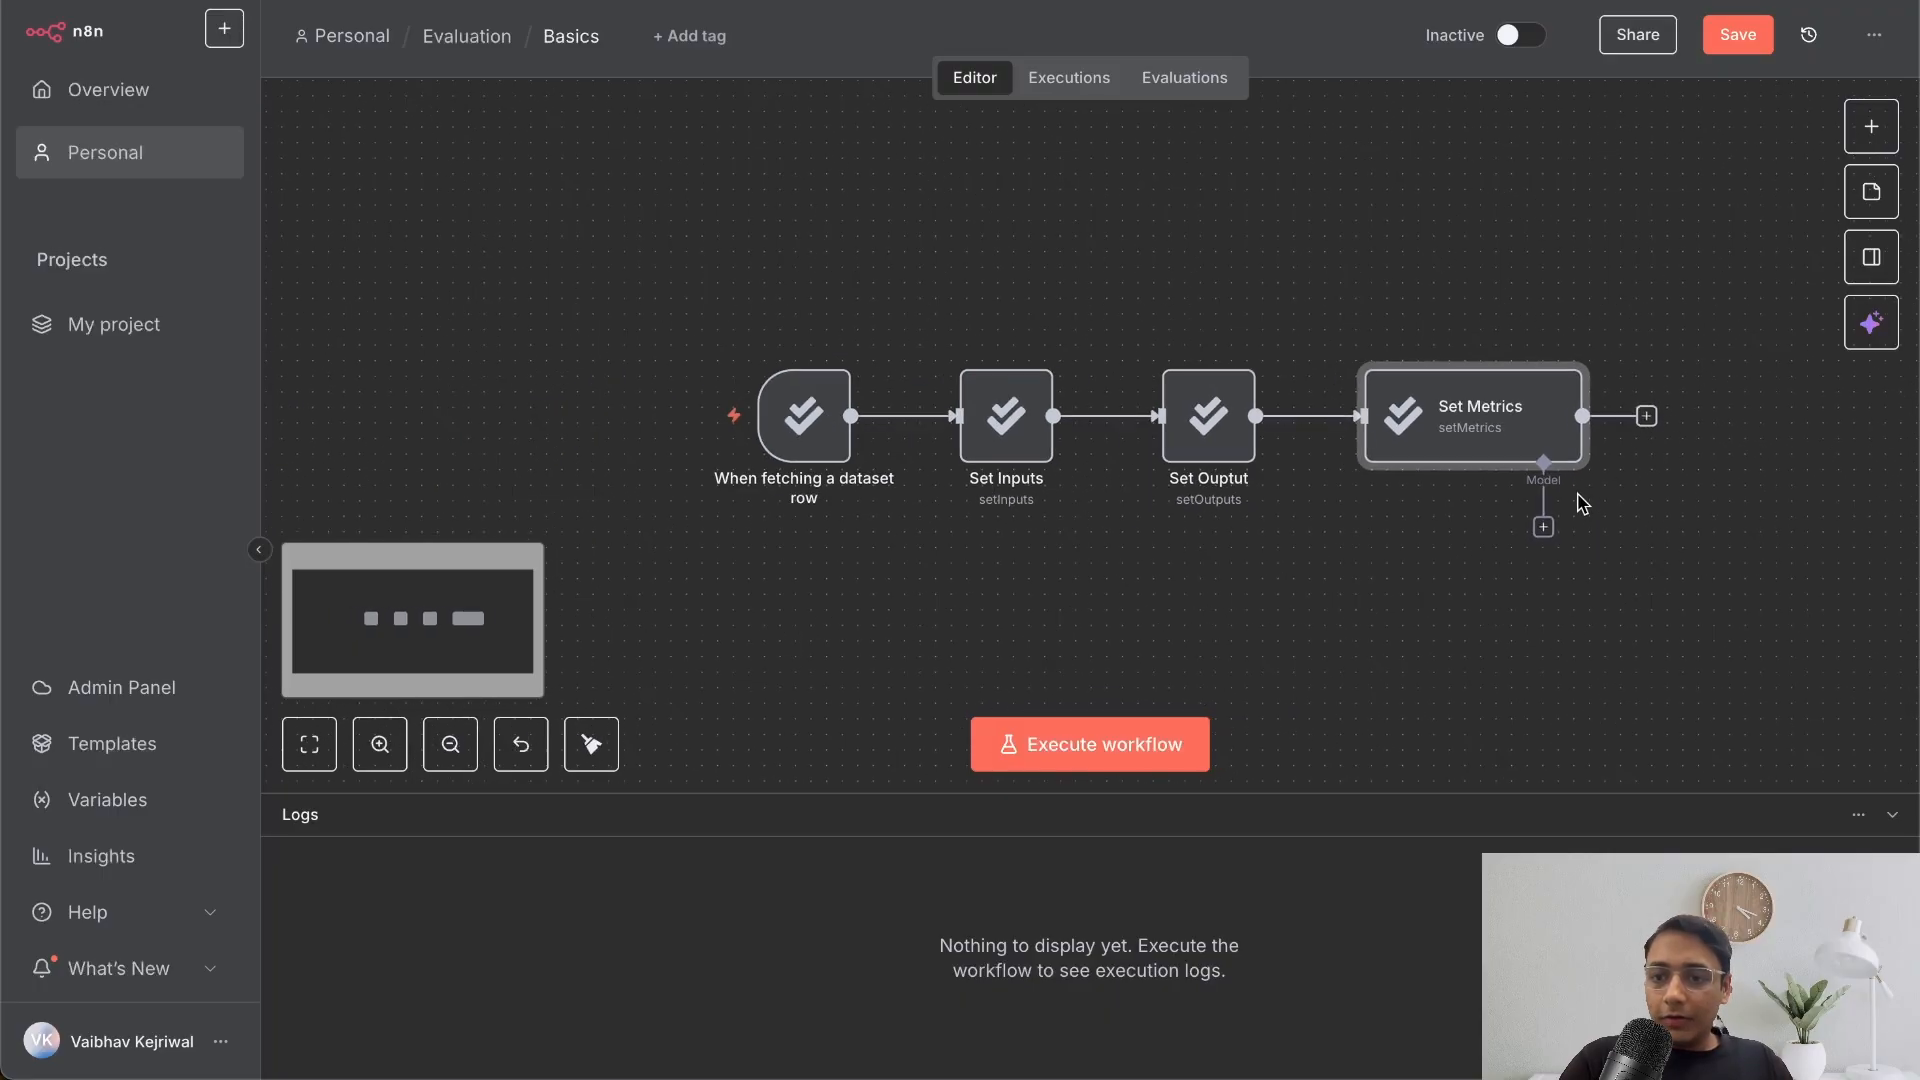
pyautogui.doubleClick(1522, 437)
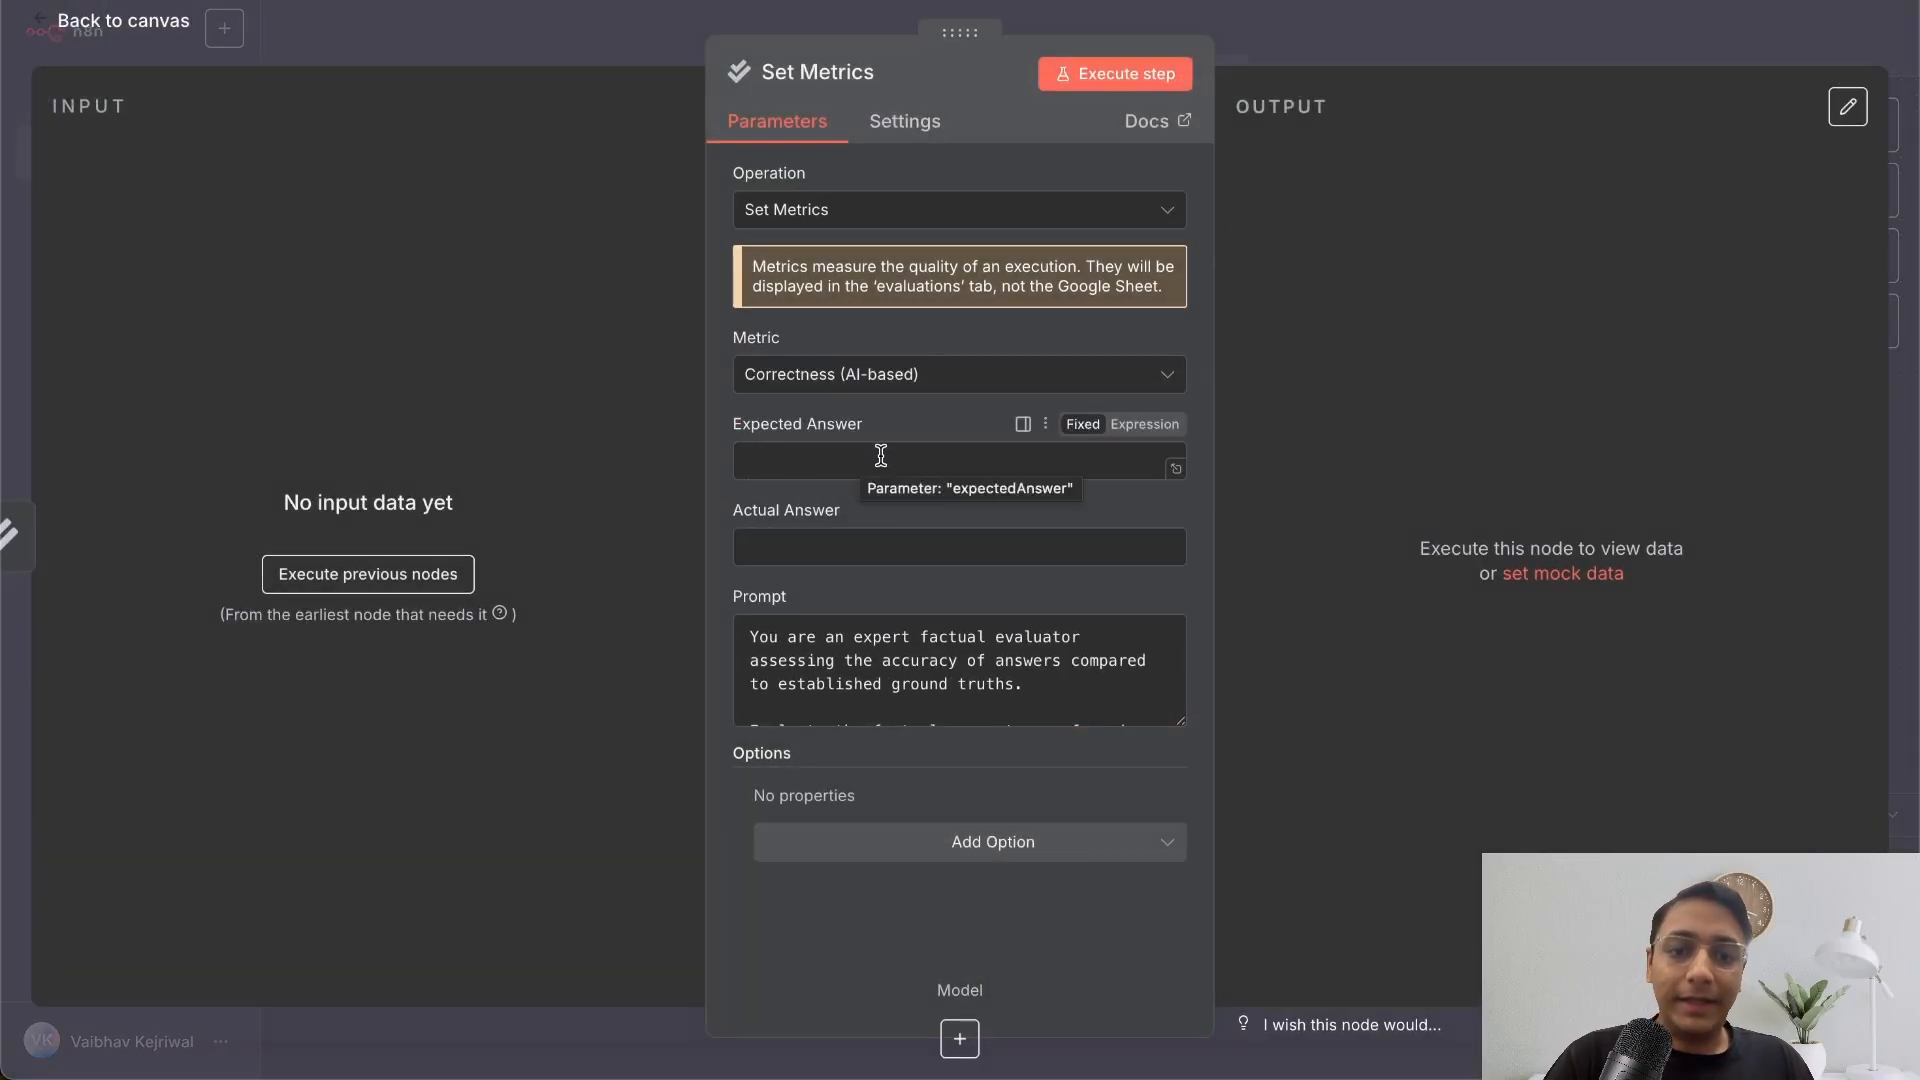
pyautogui.click(1480, 18)
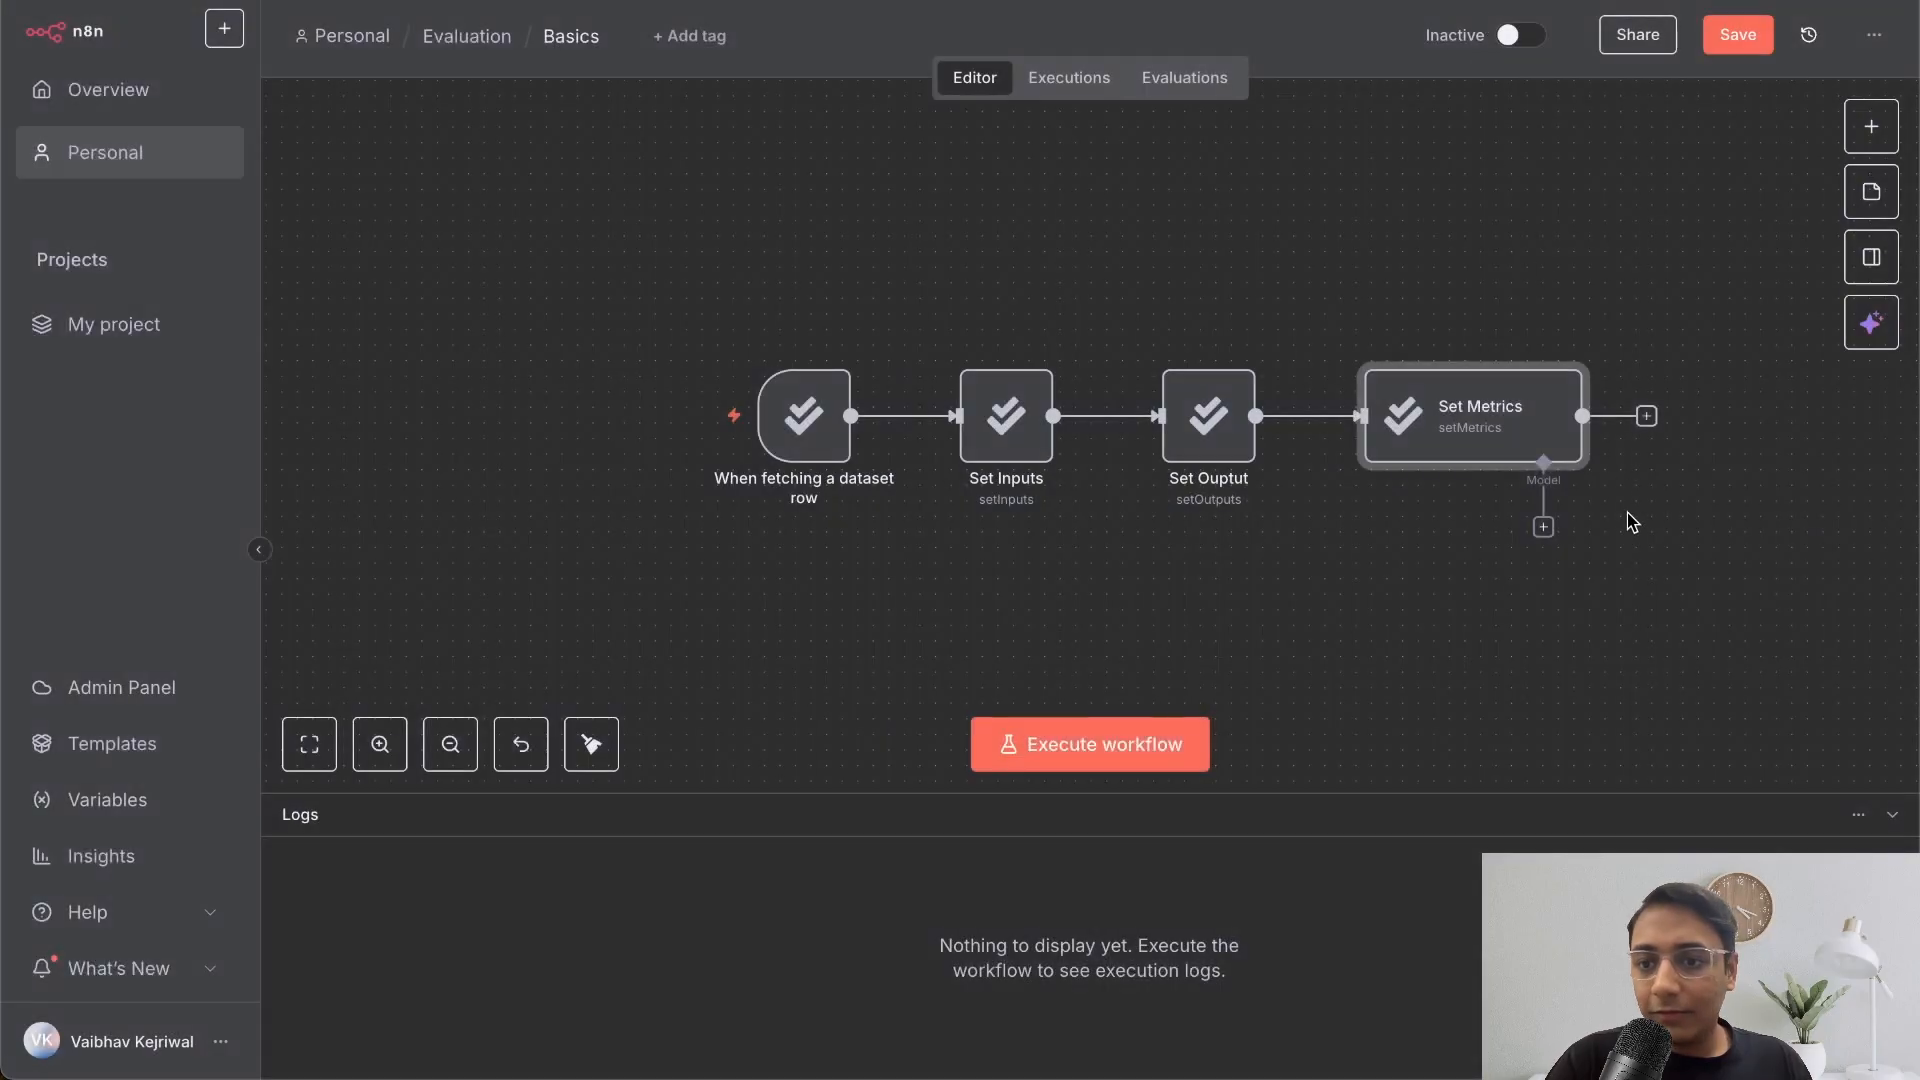
# - Add an Evaluation node with the Check If Evaluating action after the Set Metrics node
pyautogui.click(1647, 416)
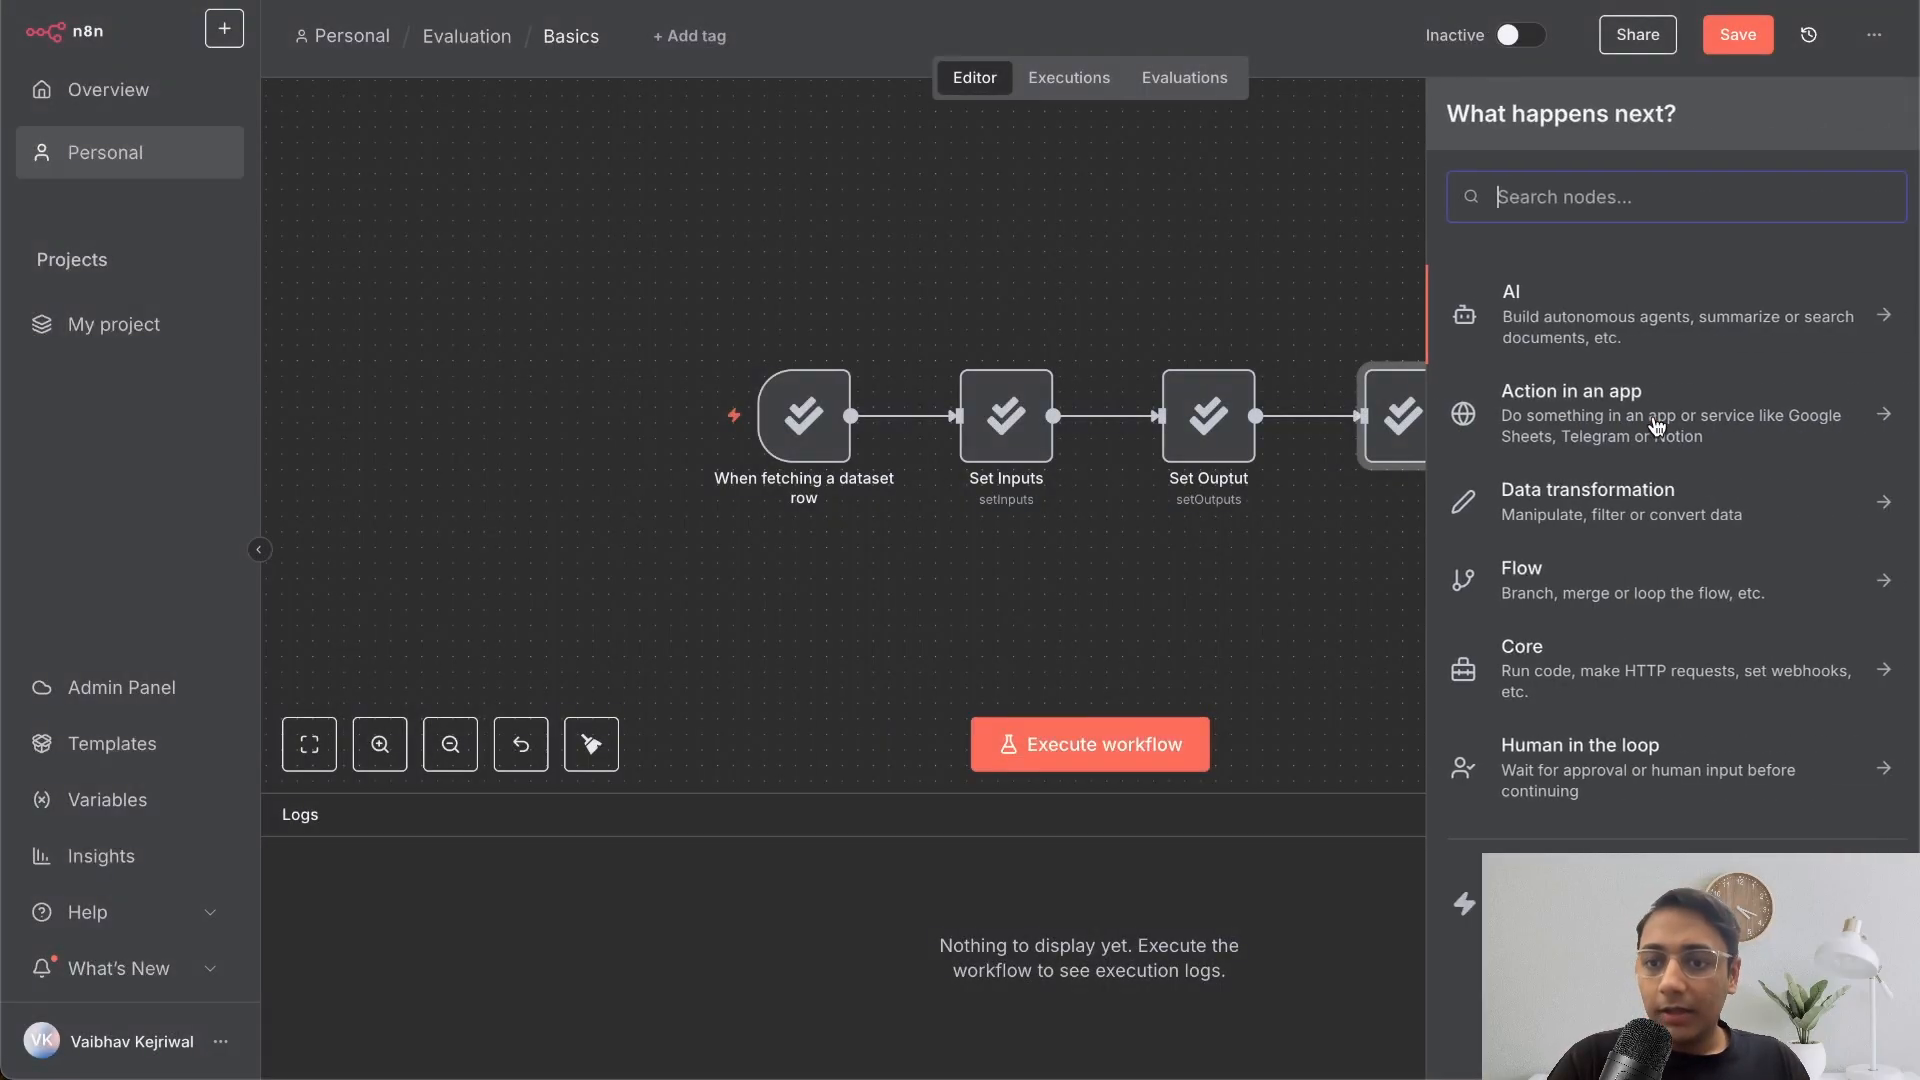
pyautogui.write('eval')
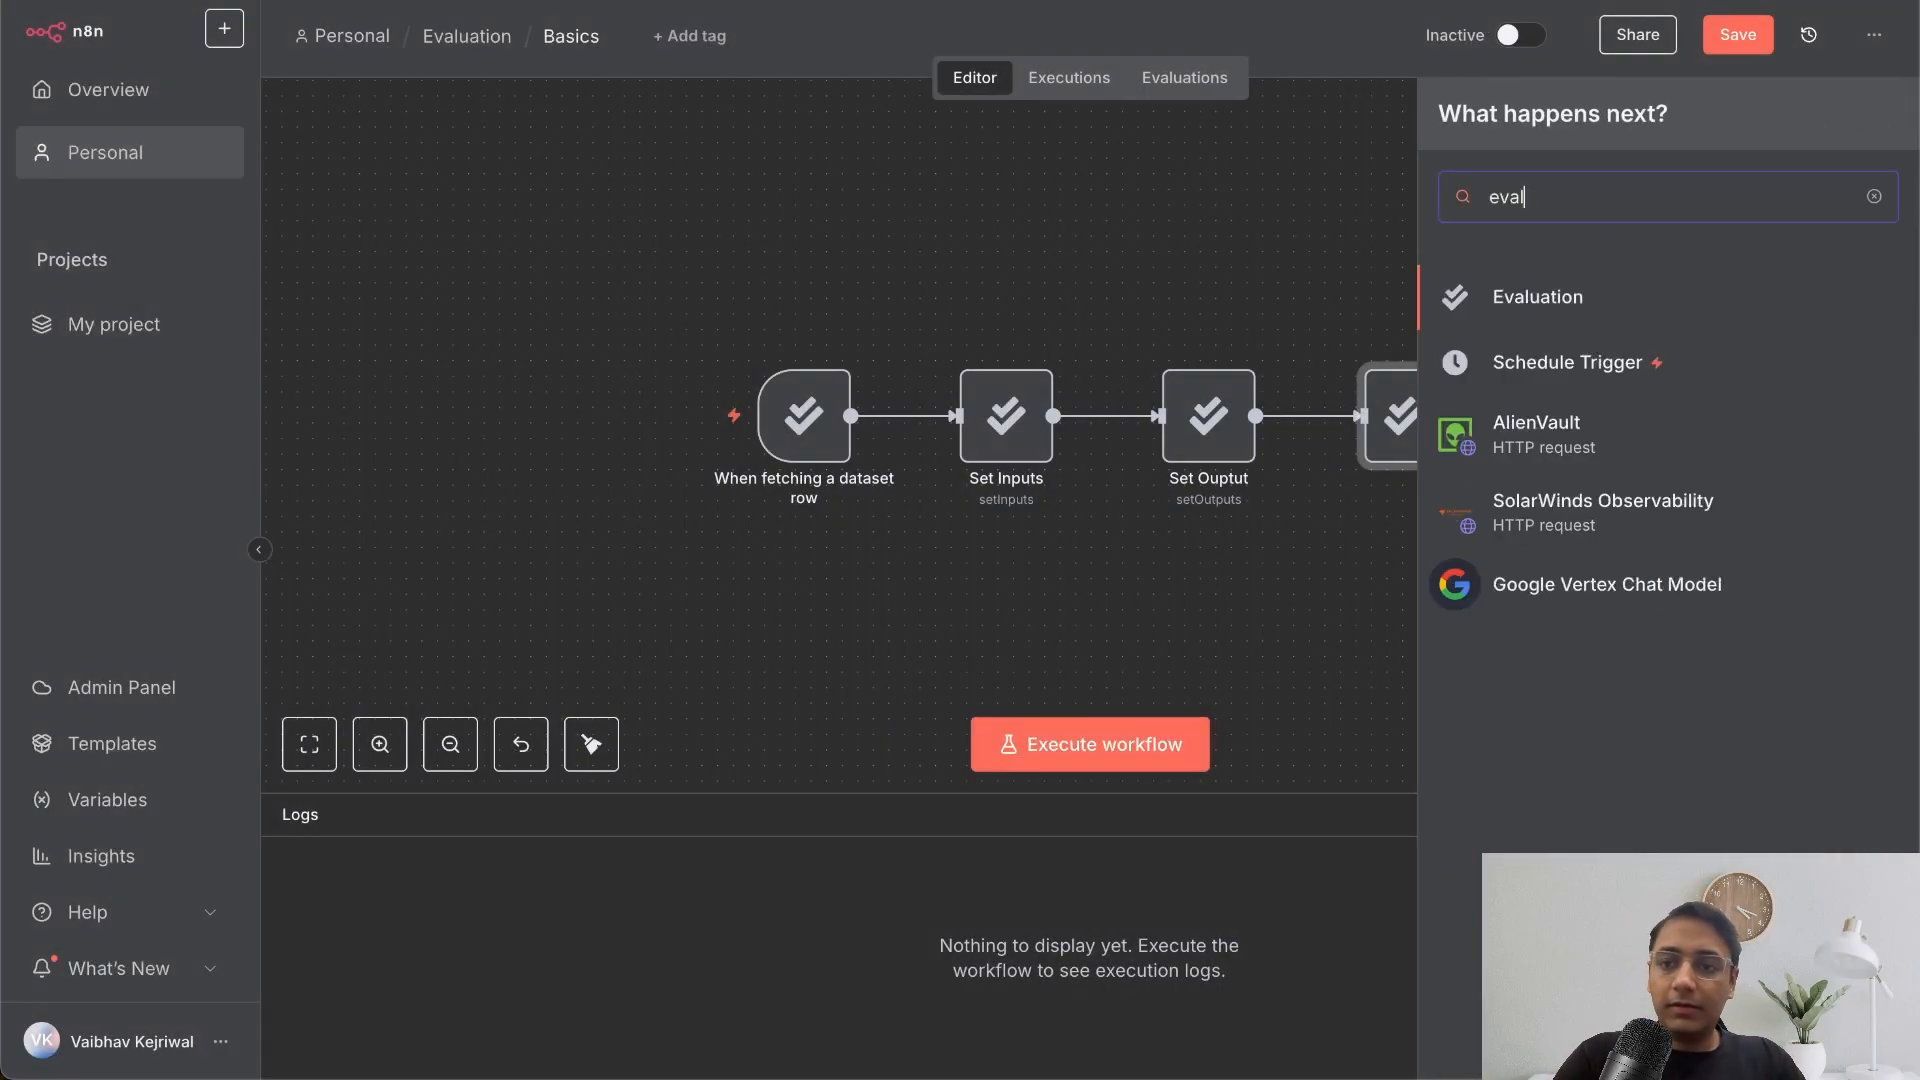
pyautogui.click(1605, 290)
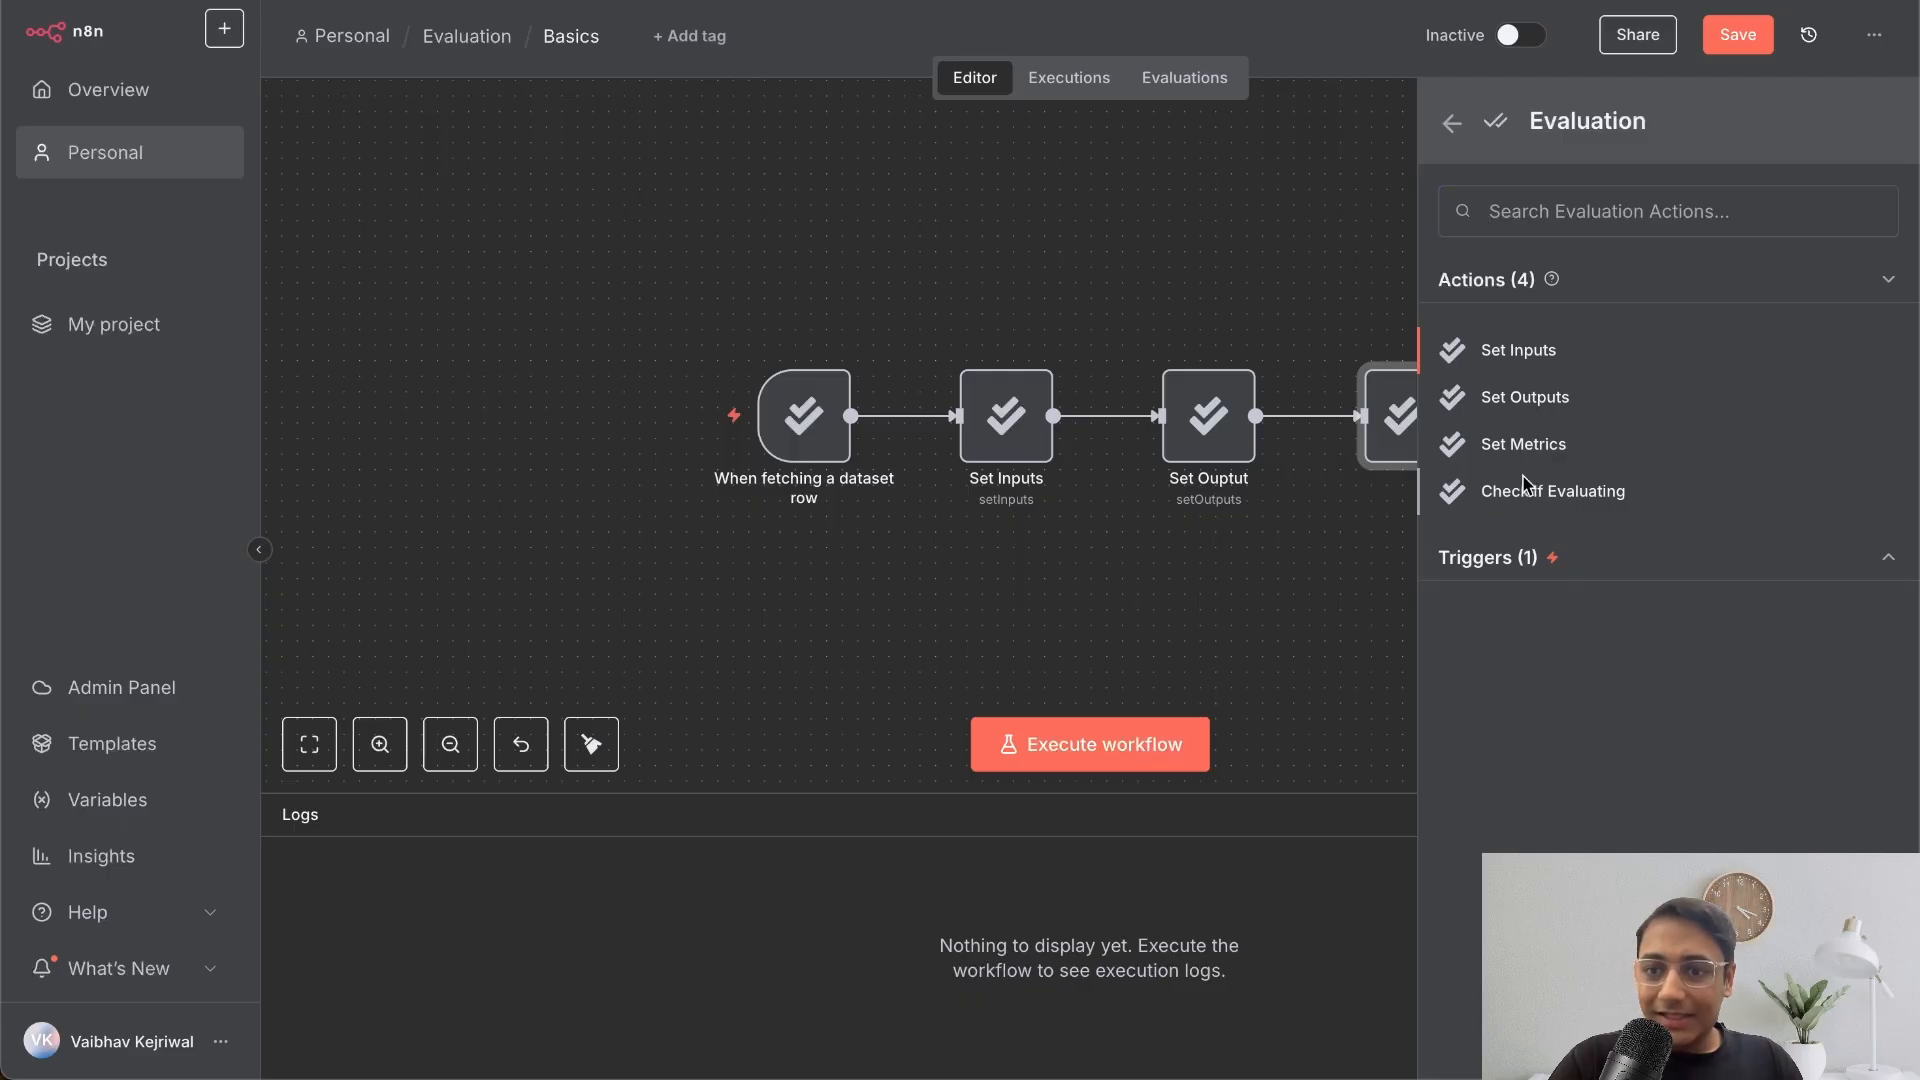
pyautogui.click(1526, 487)
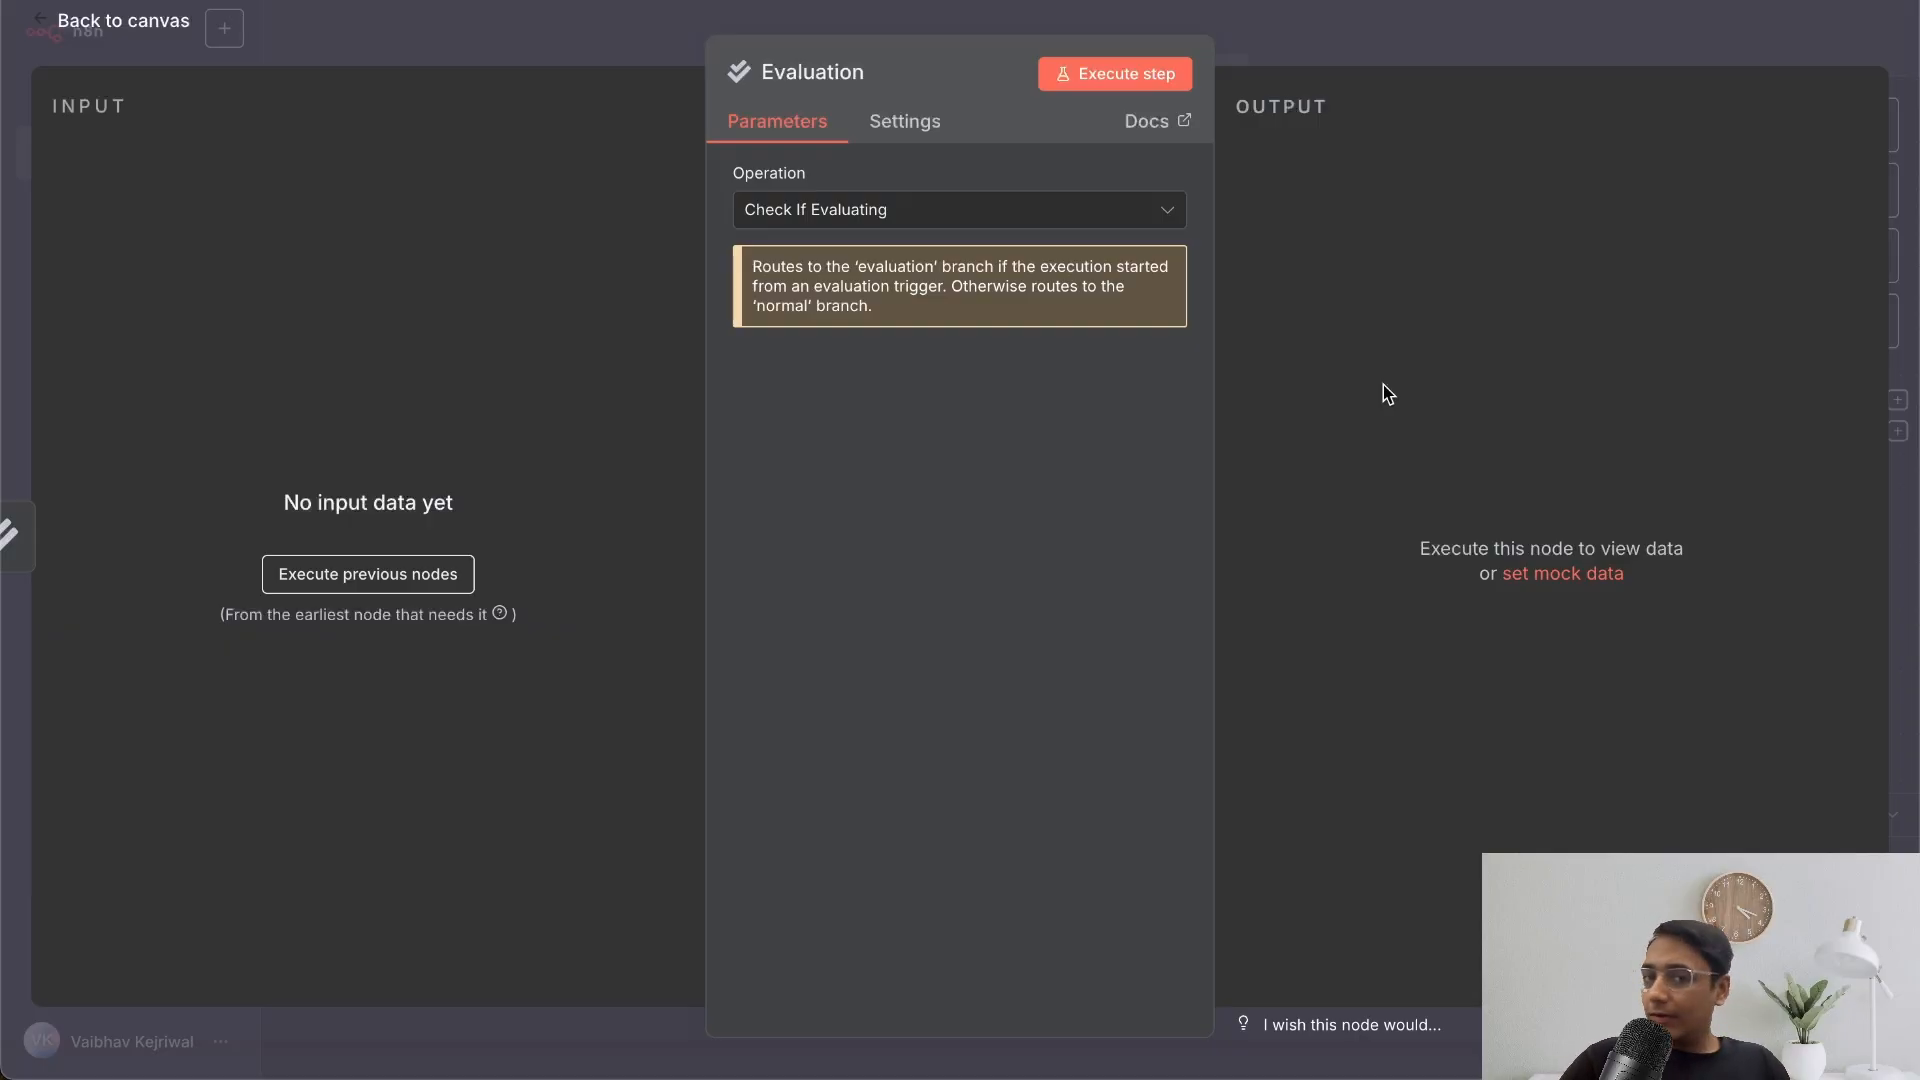
pyautogui.press('Escape')
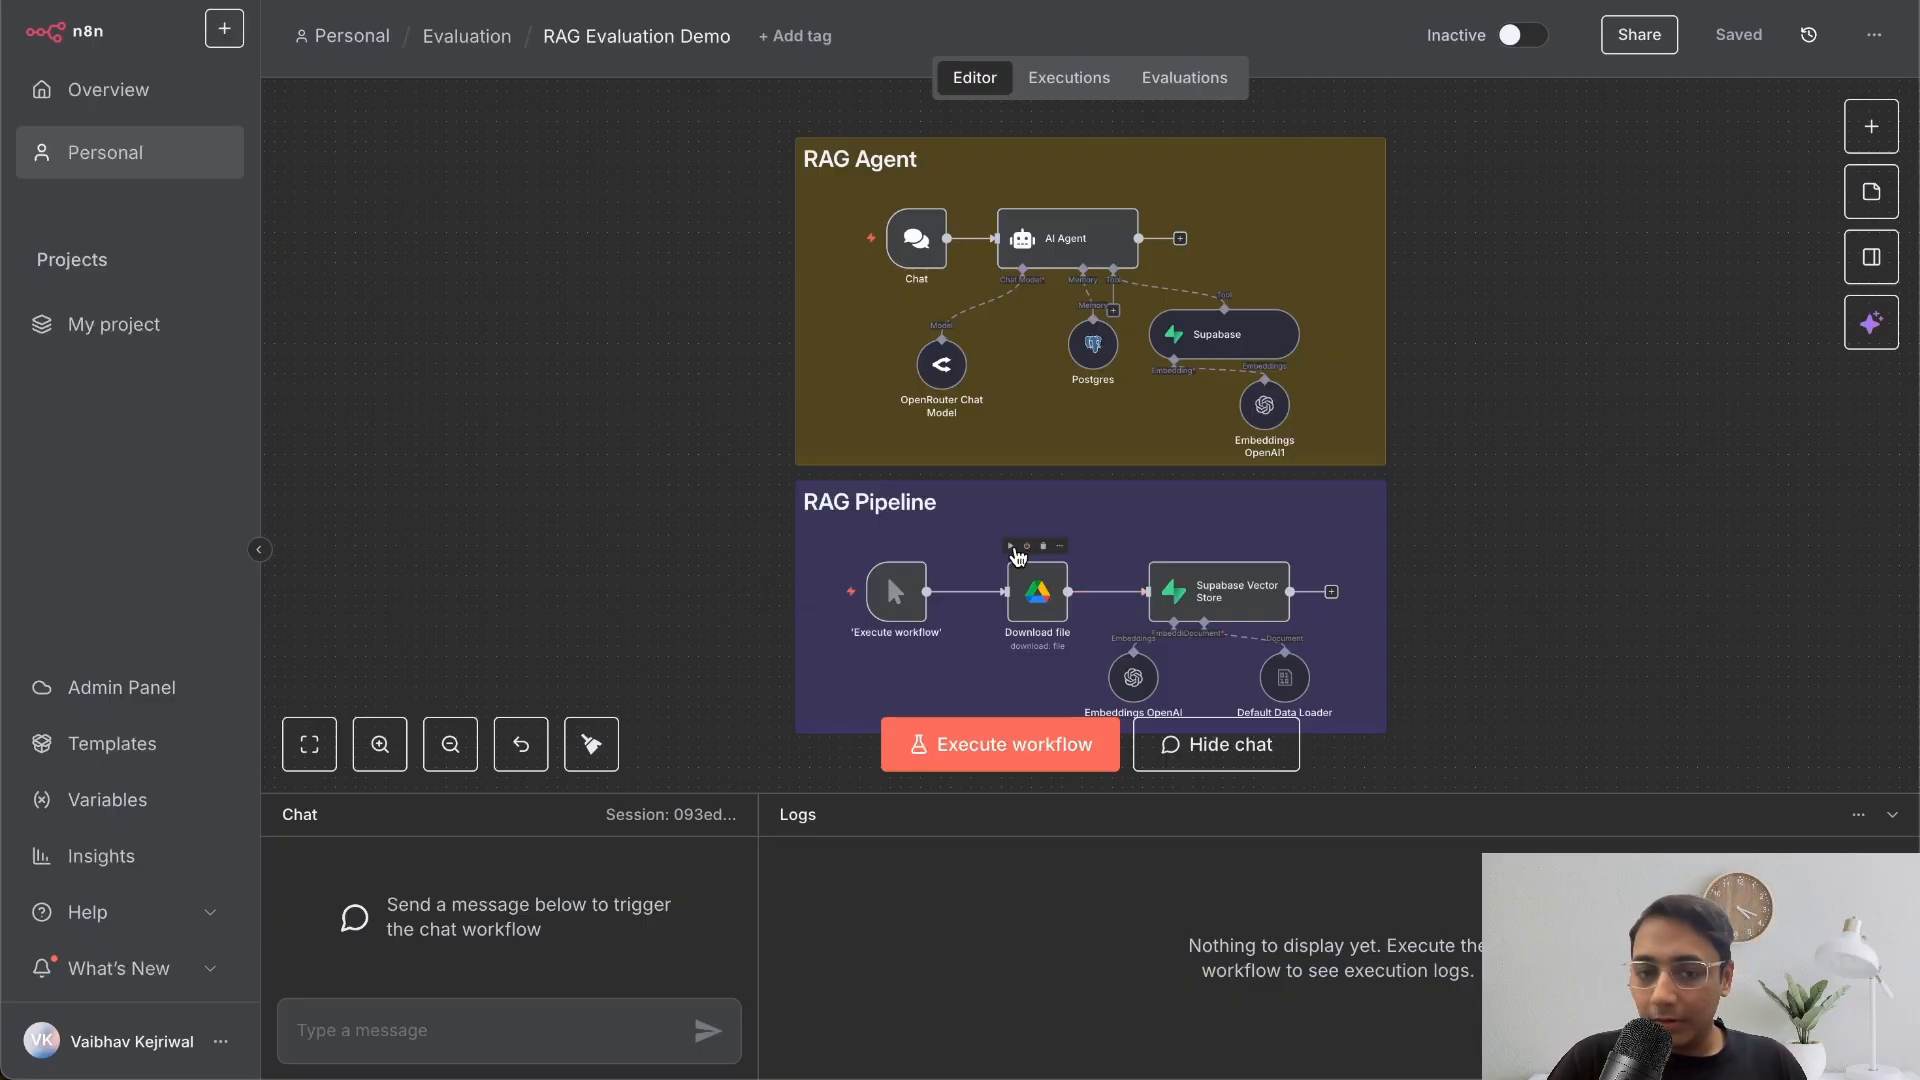
# - Run the RAG Pipeline from its manual trigger in the RAG Evaluation Demo workflow
pyautogui.click(815, 592)
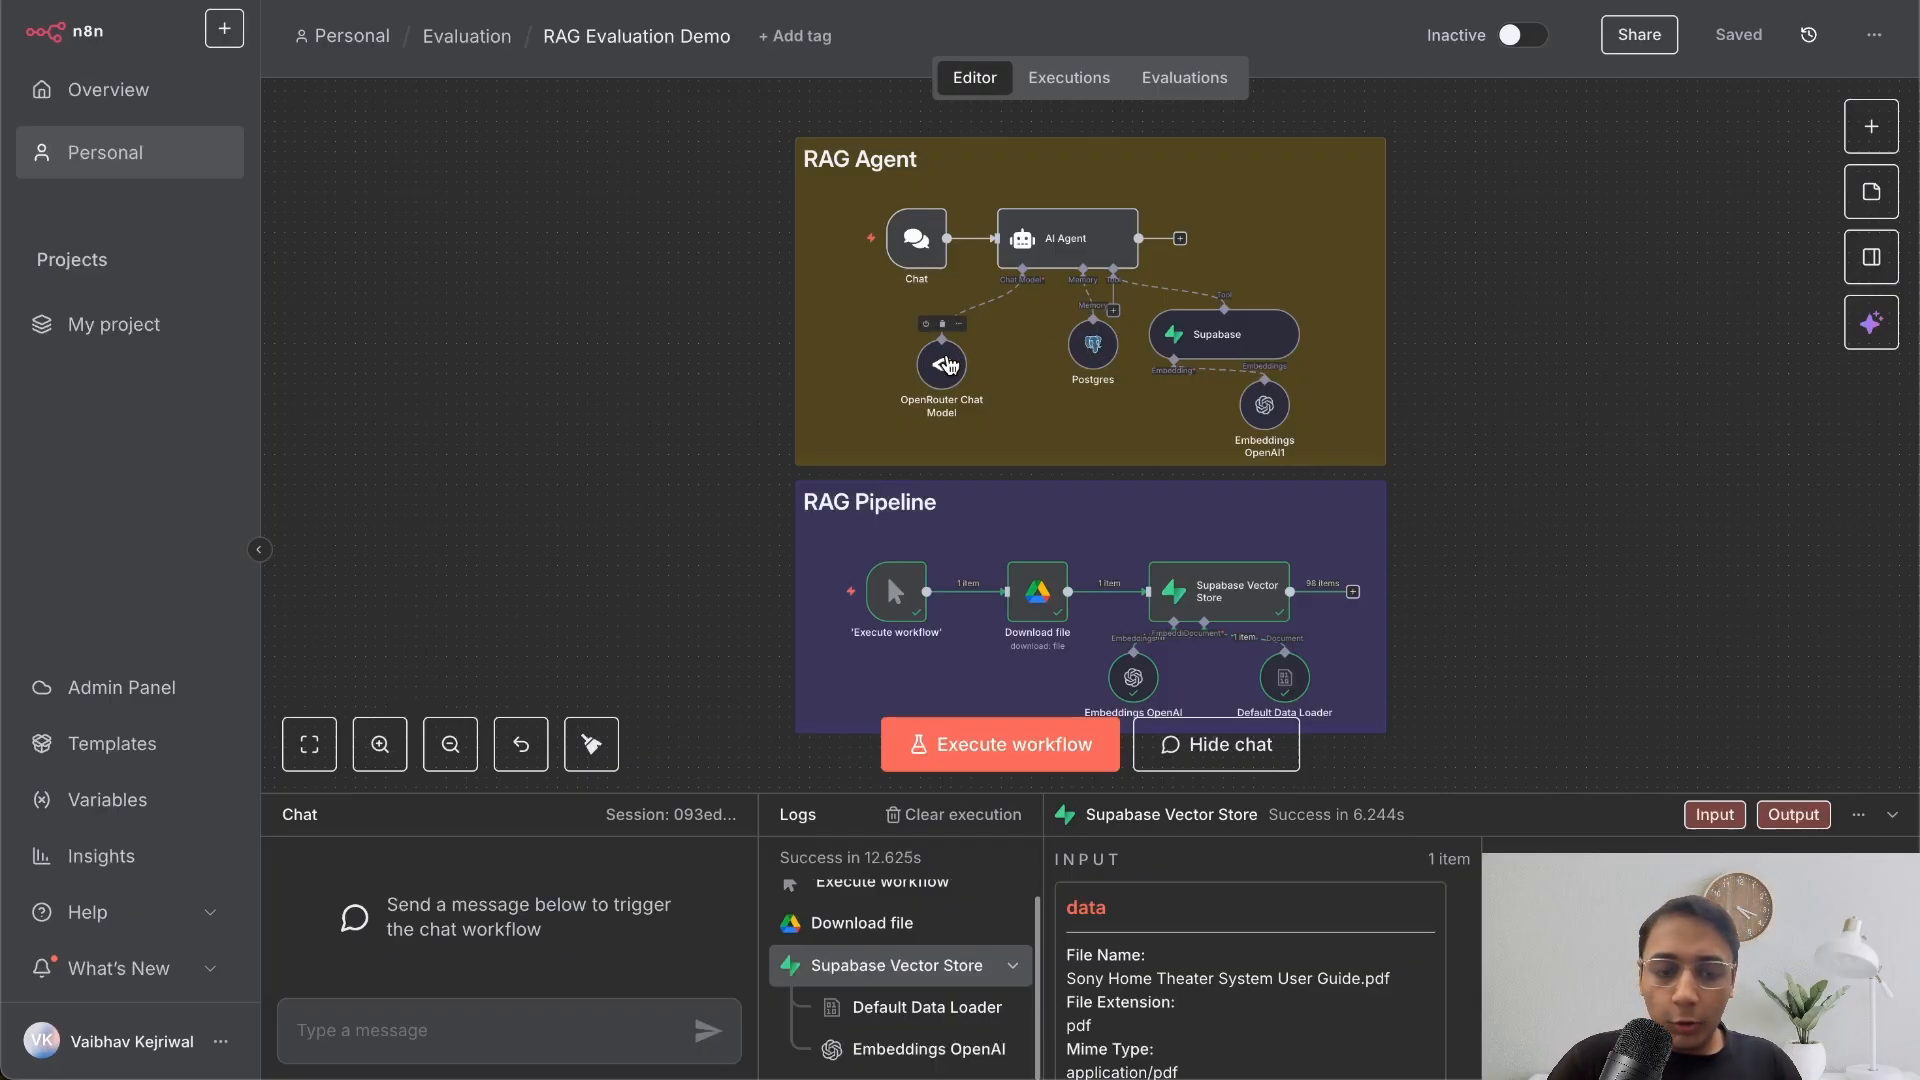
# - Ask the RAG agent in the chat "how to connect with bluetooth?"
pyautogui.click(436, 1028)
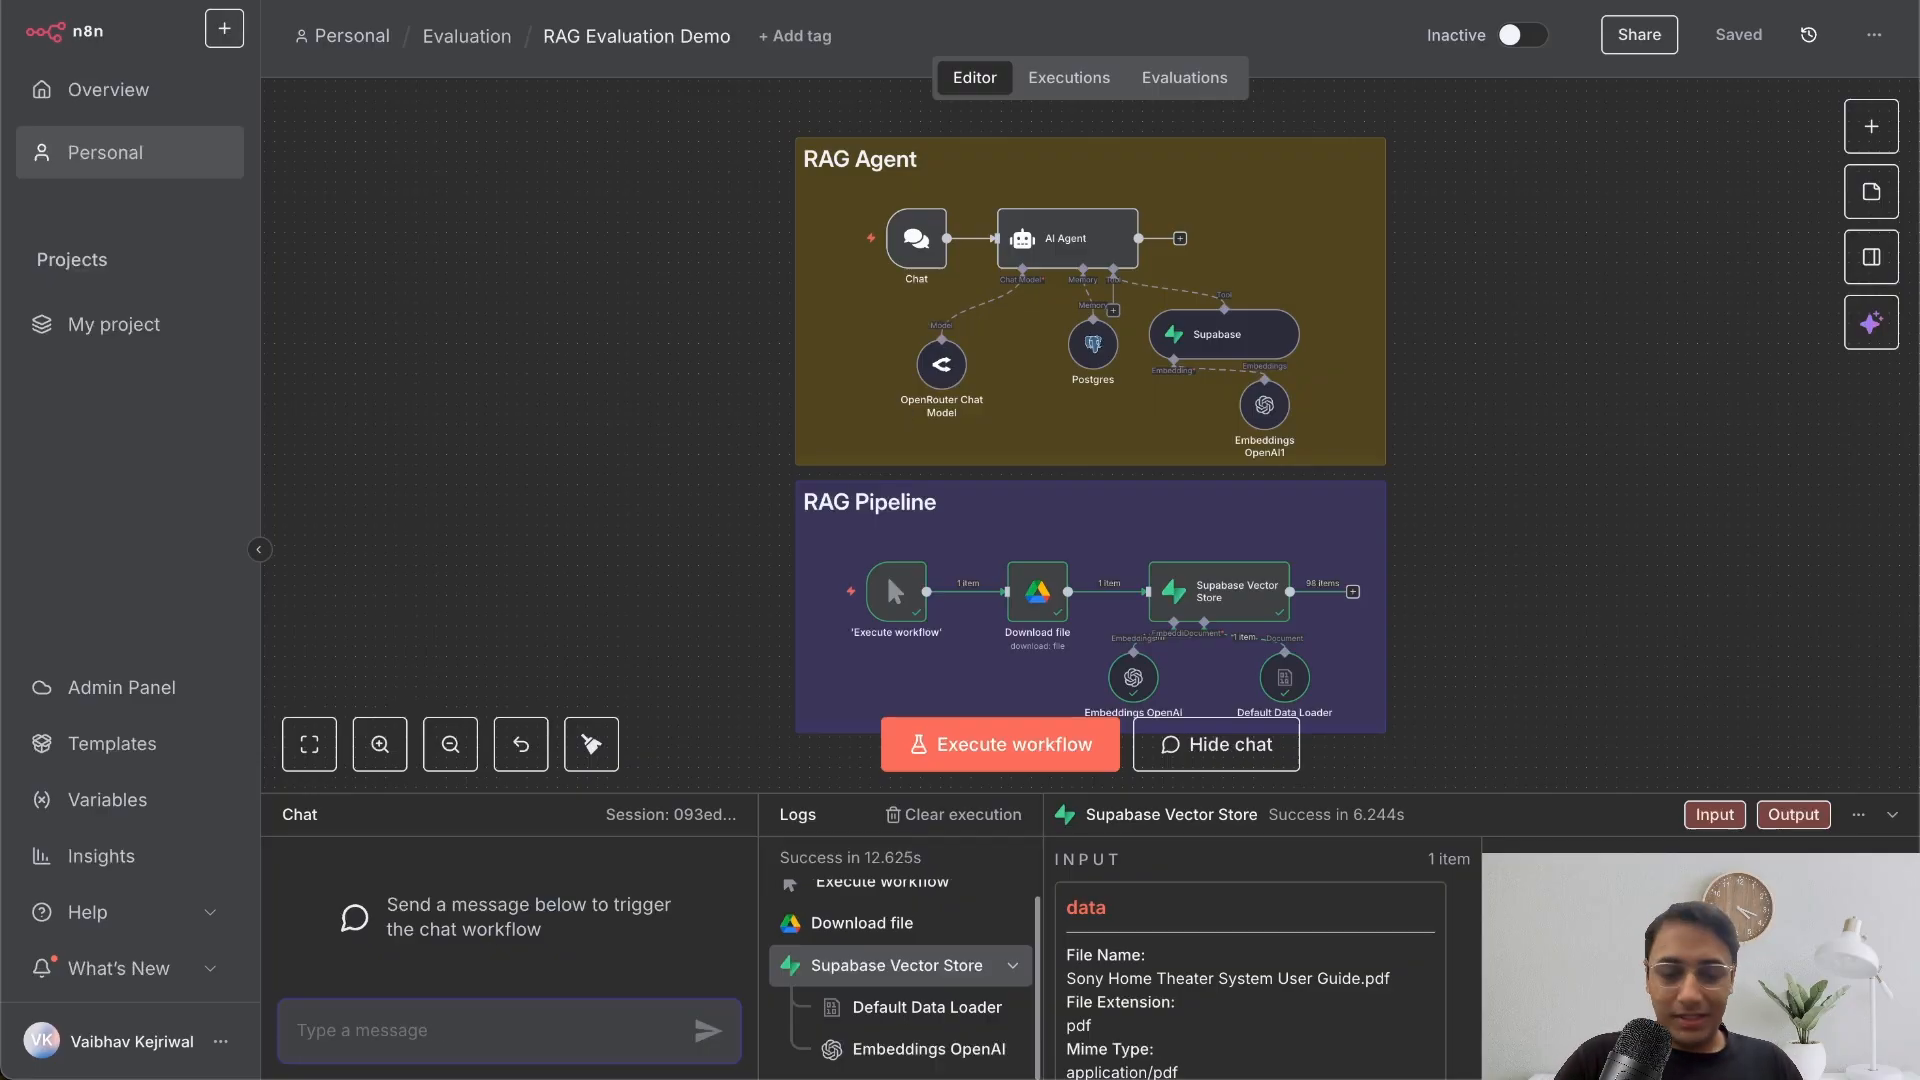
pyautogui.write('how to co')
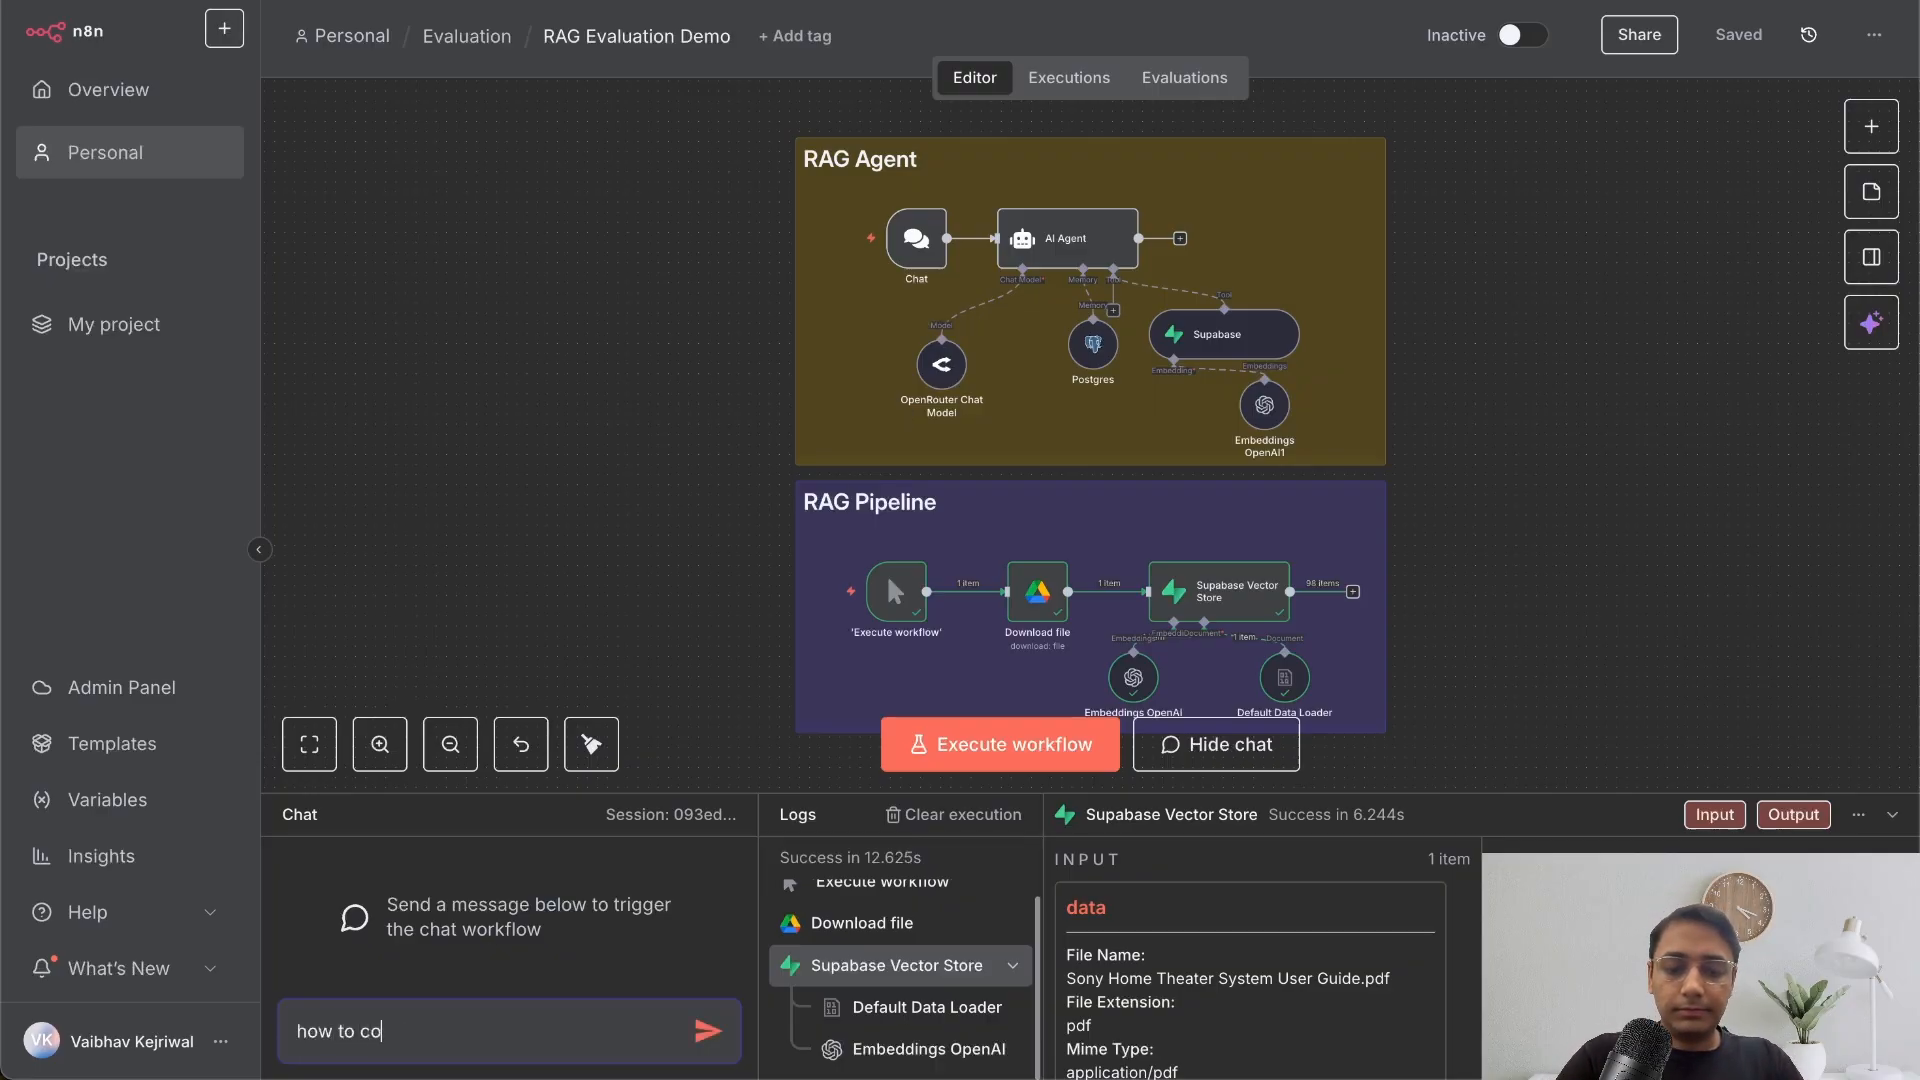
pyautogui.write('nnect with bluet')
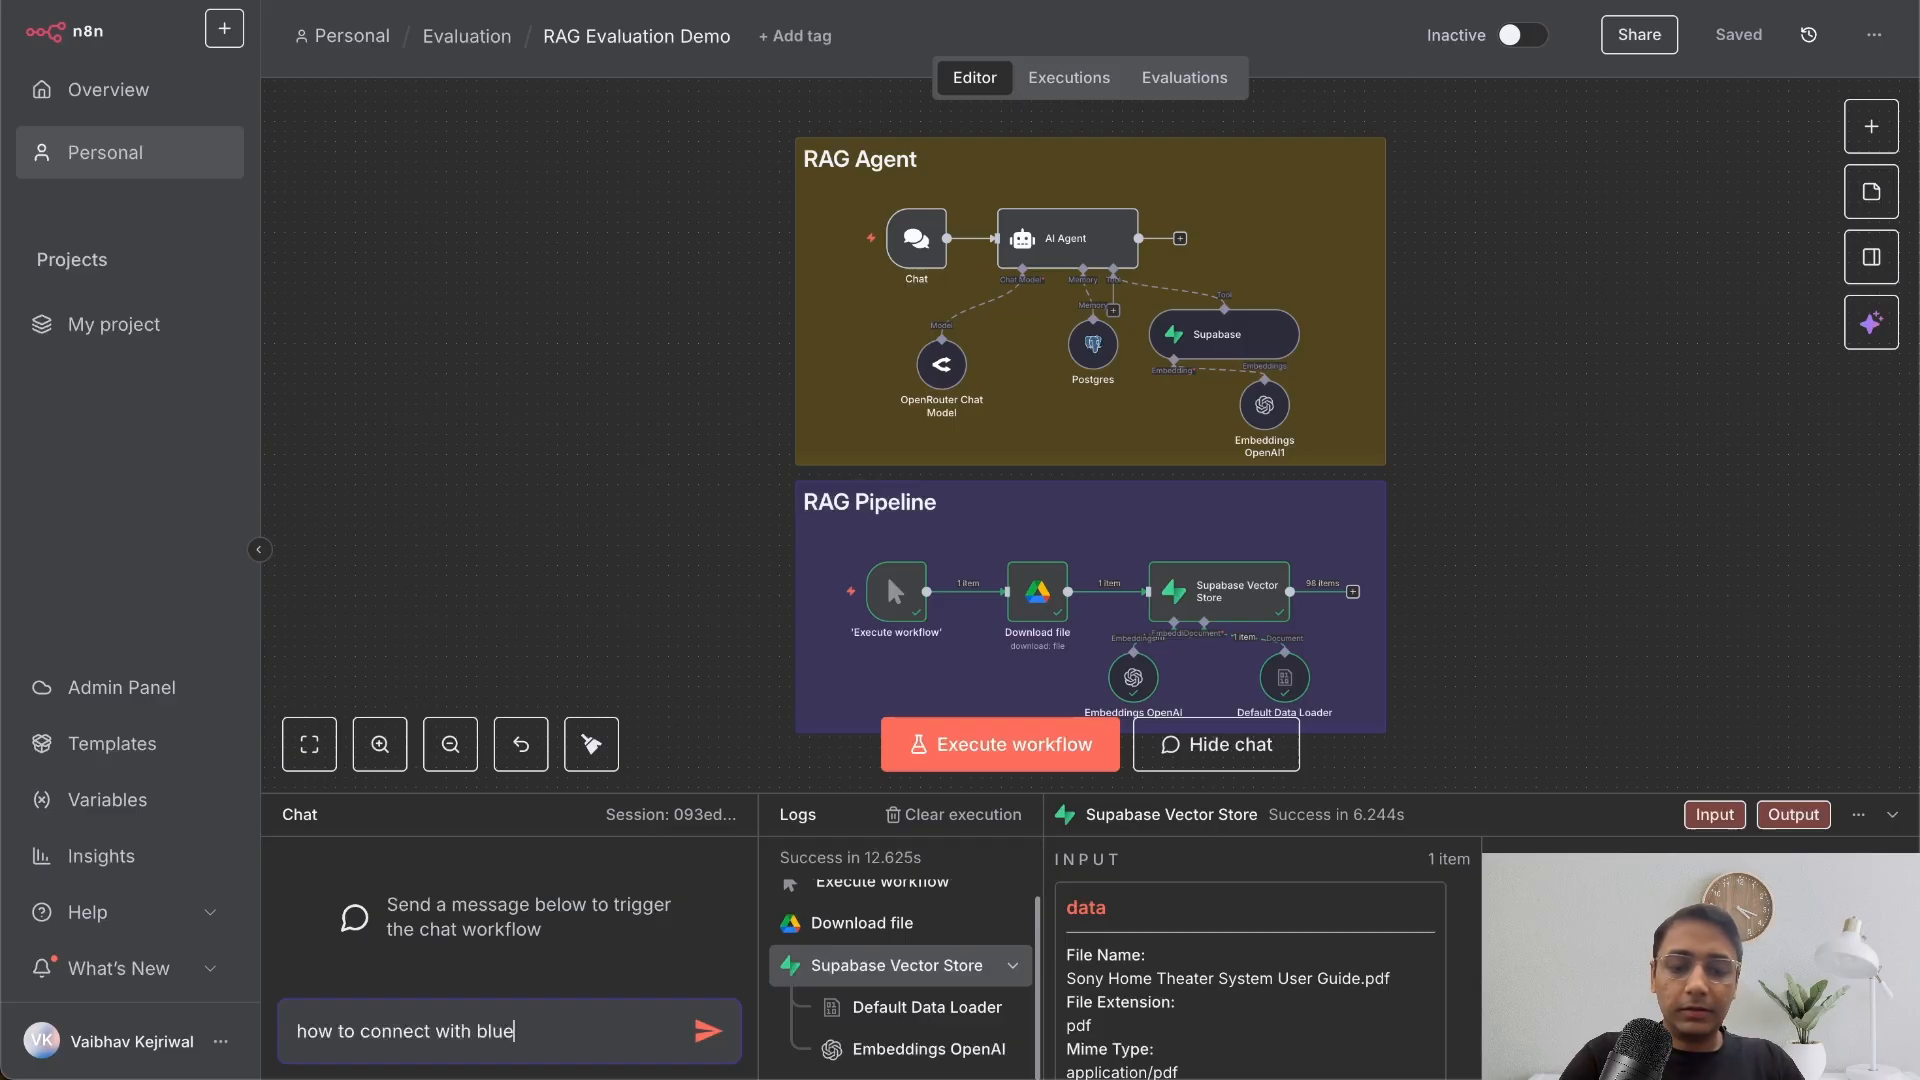
pyautogui.write('ooth?')
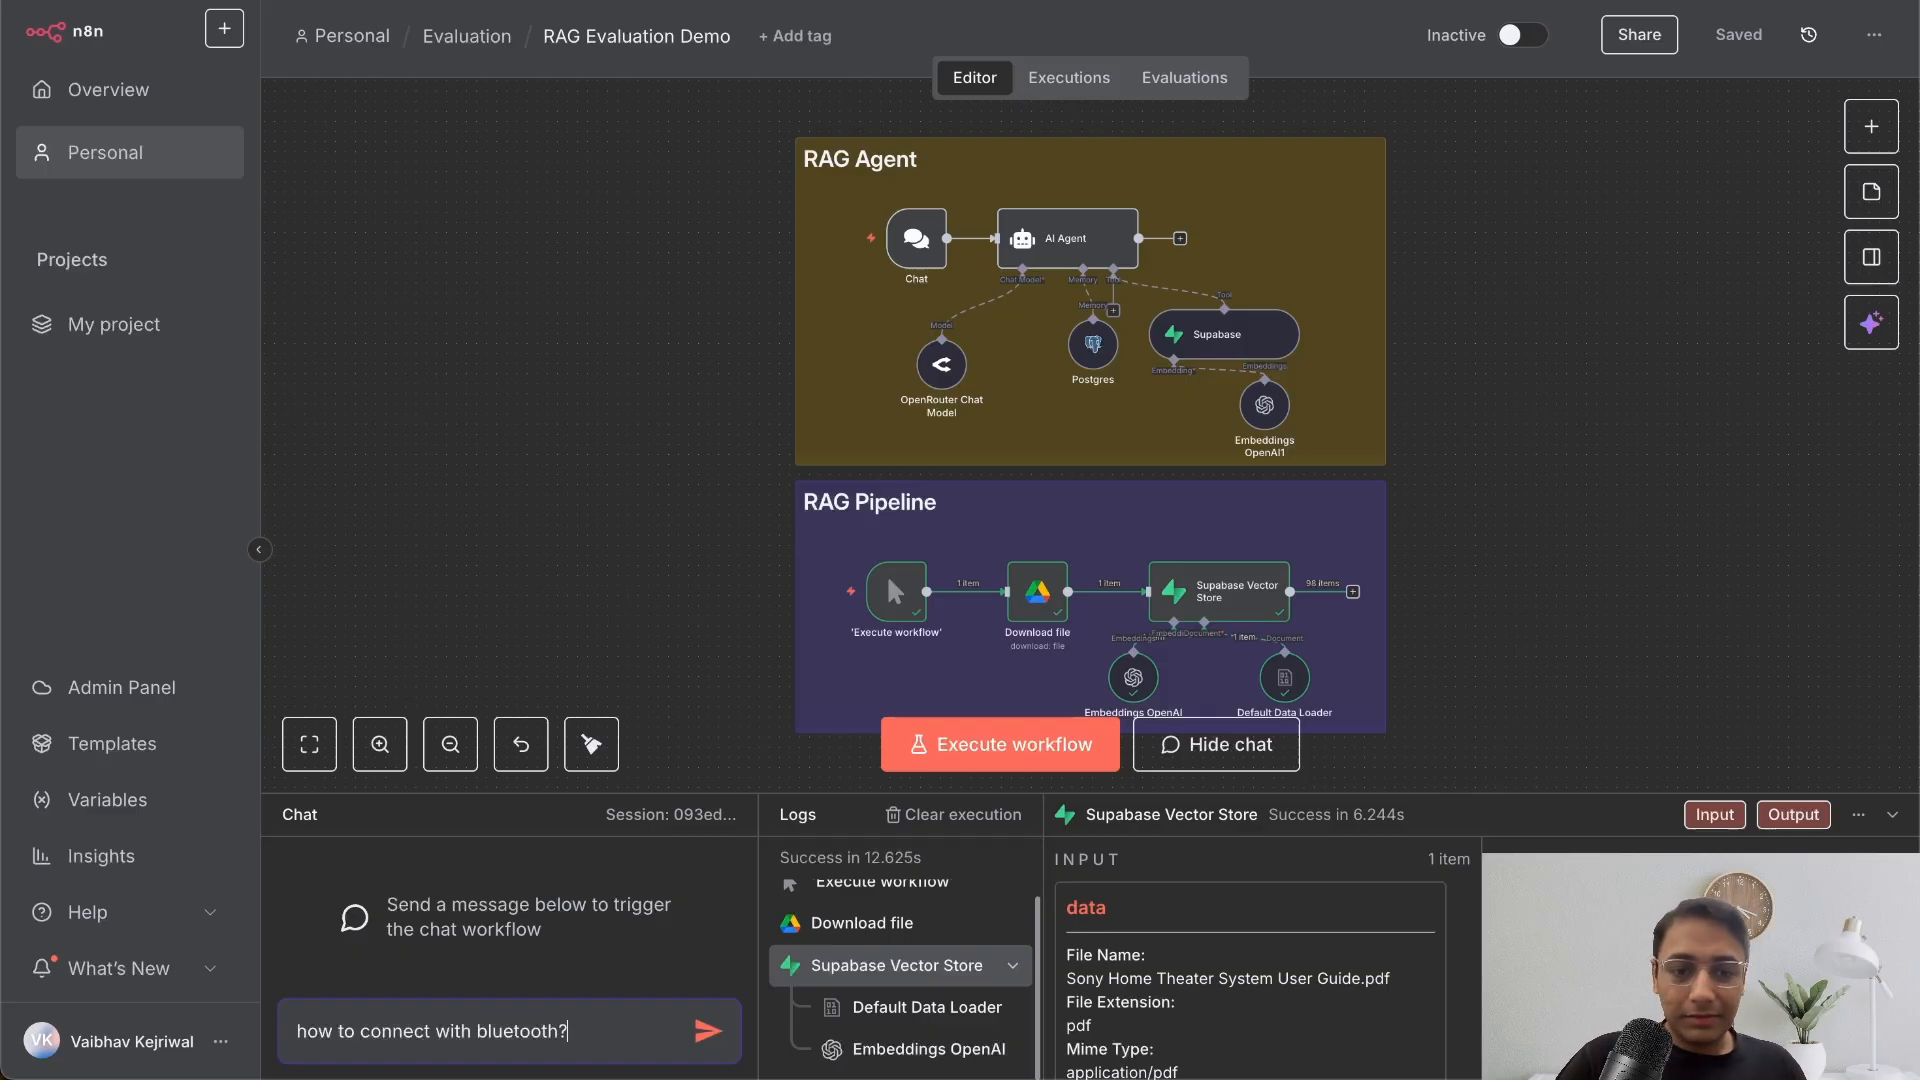
pyautogui.press('Return')
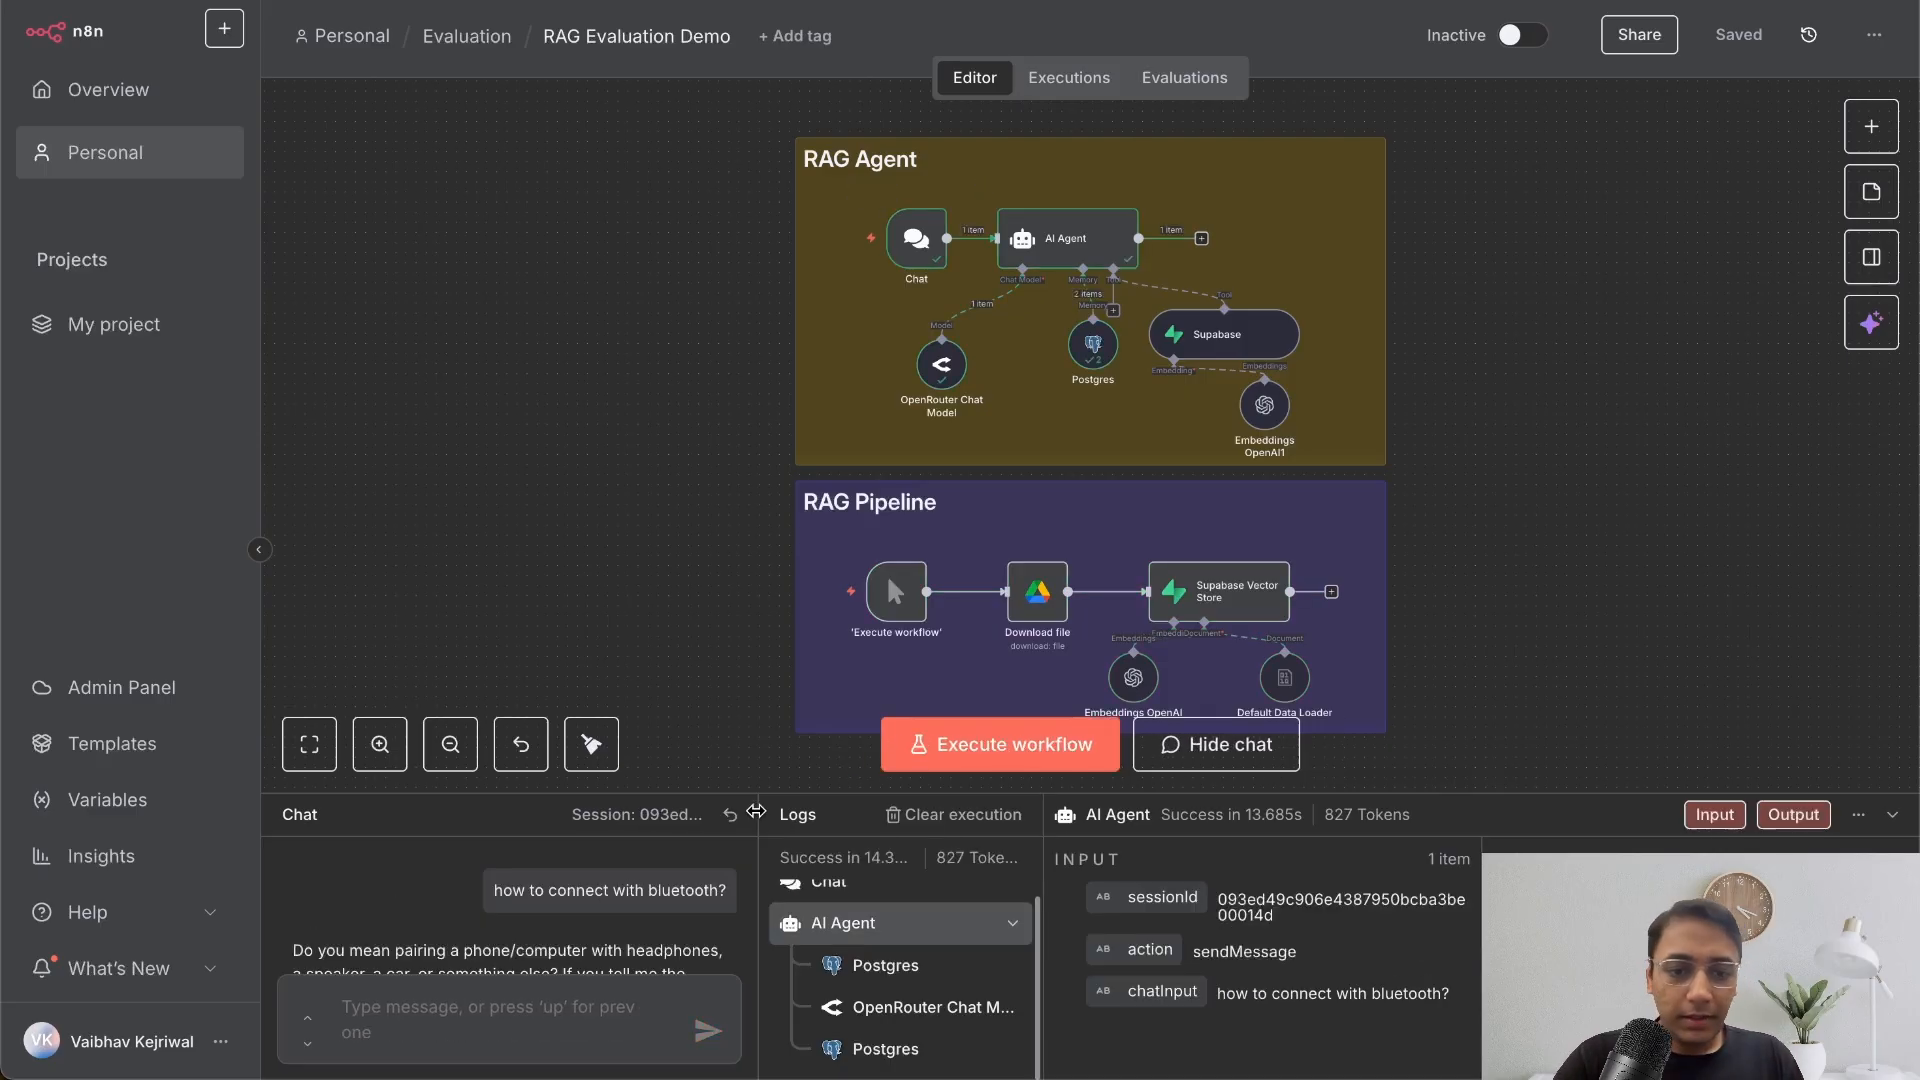
# - Enlarge the chat area and read through the agent's full reply on Bluetooth pairing
pyautogui.moveTo(756, 811); pyautogui.dragTo(1250, 810)
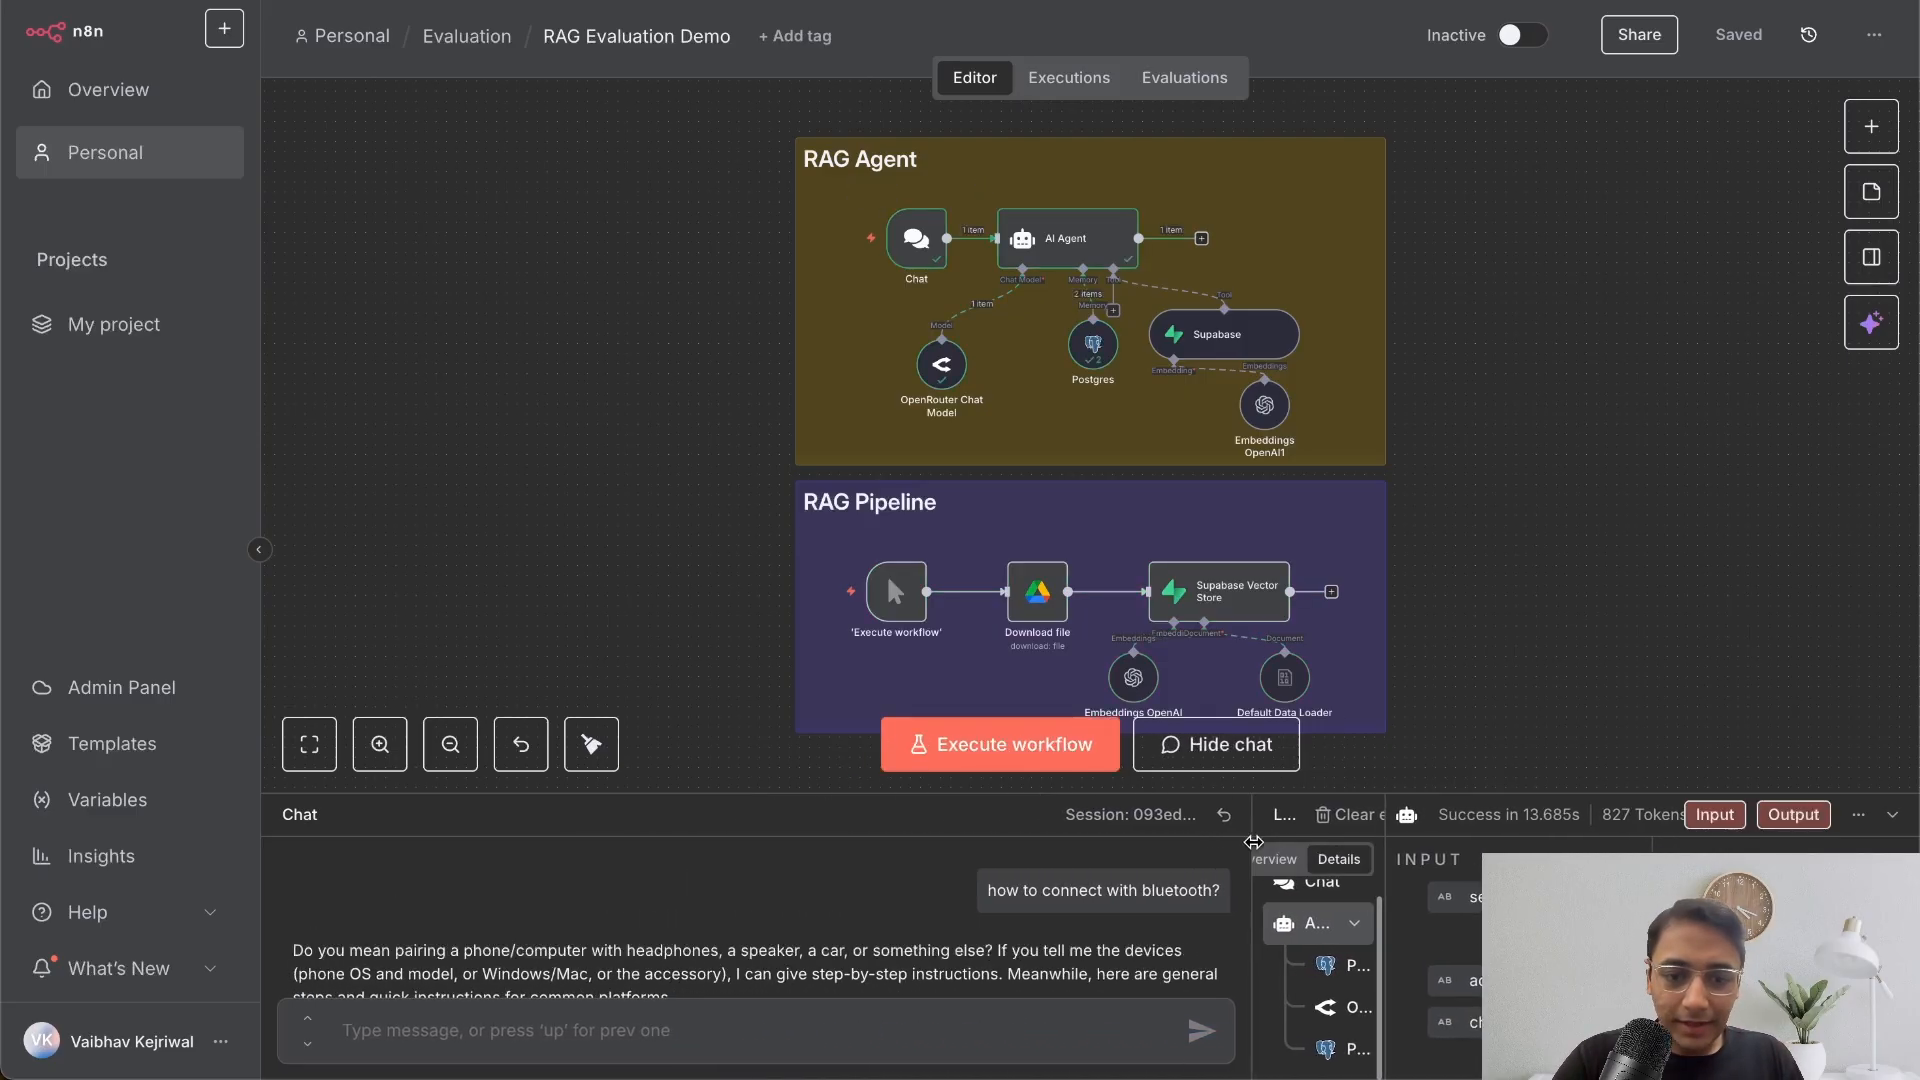
pyautogui.moveTo(899, 792); pyautogui.dragTo(900, 676)
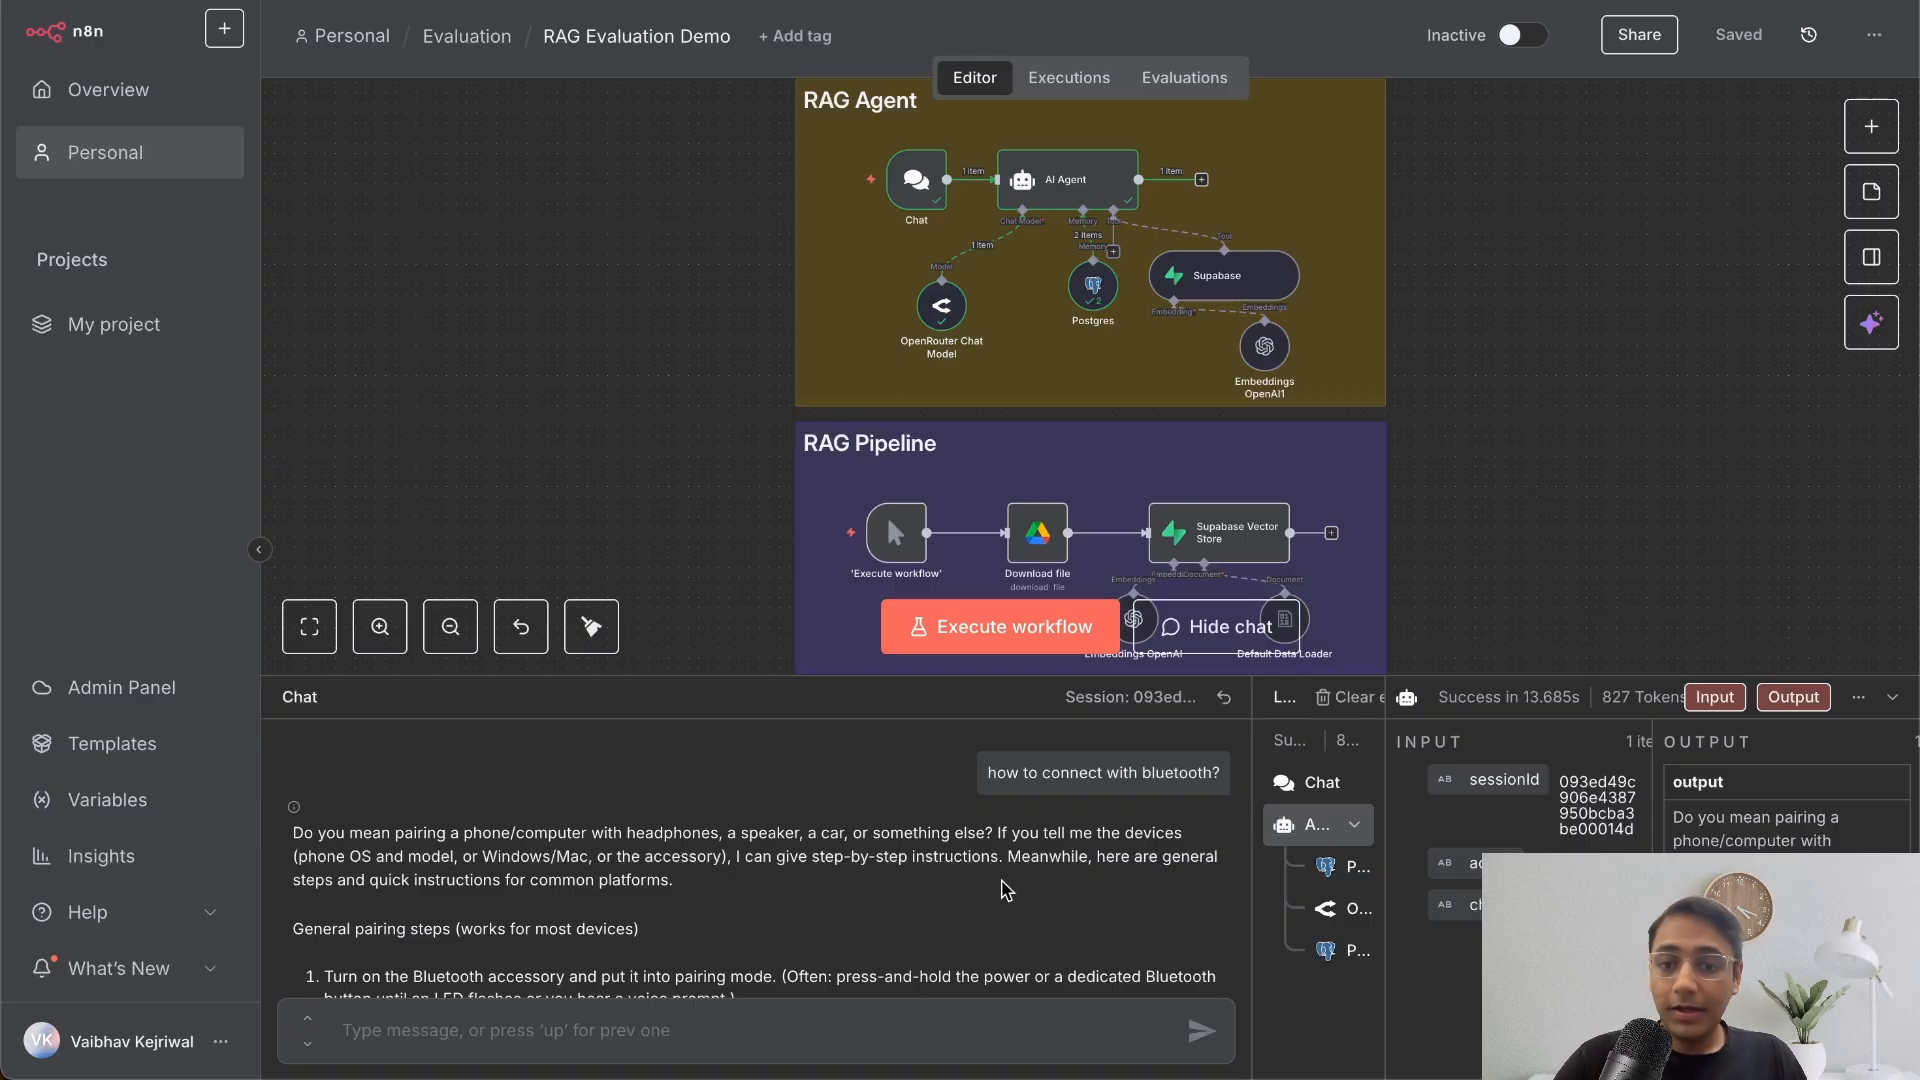
pyautogui.scroll(-2, 558, 905)
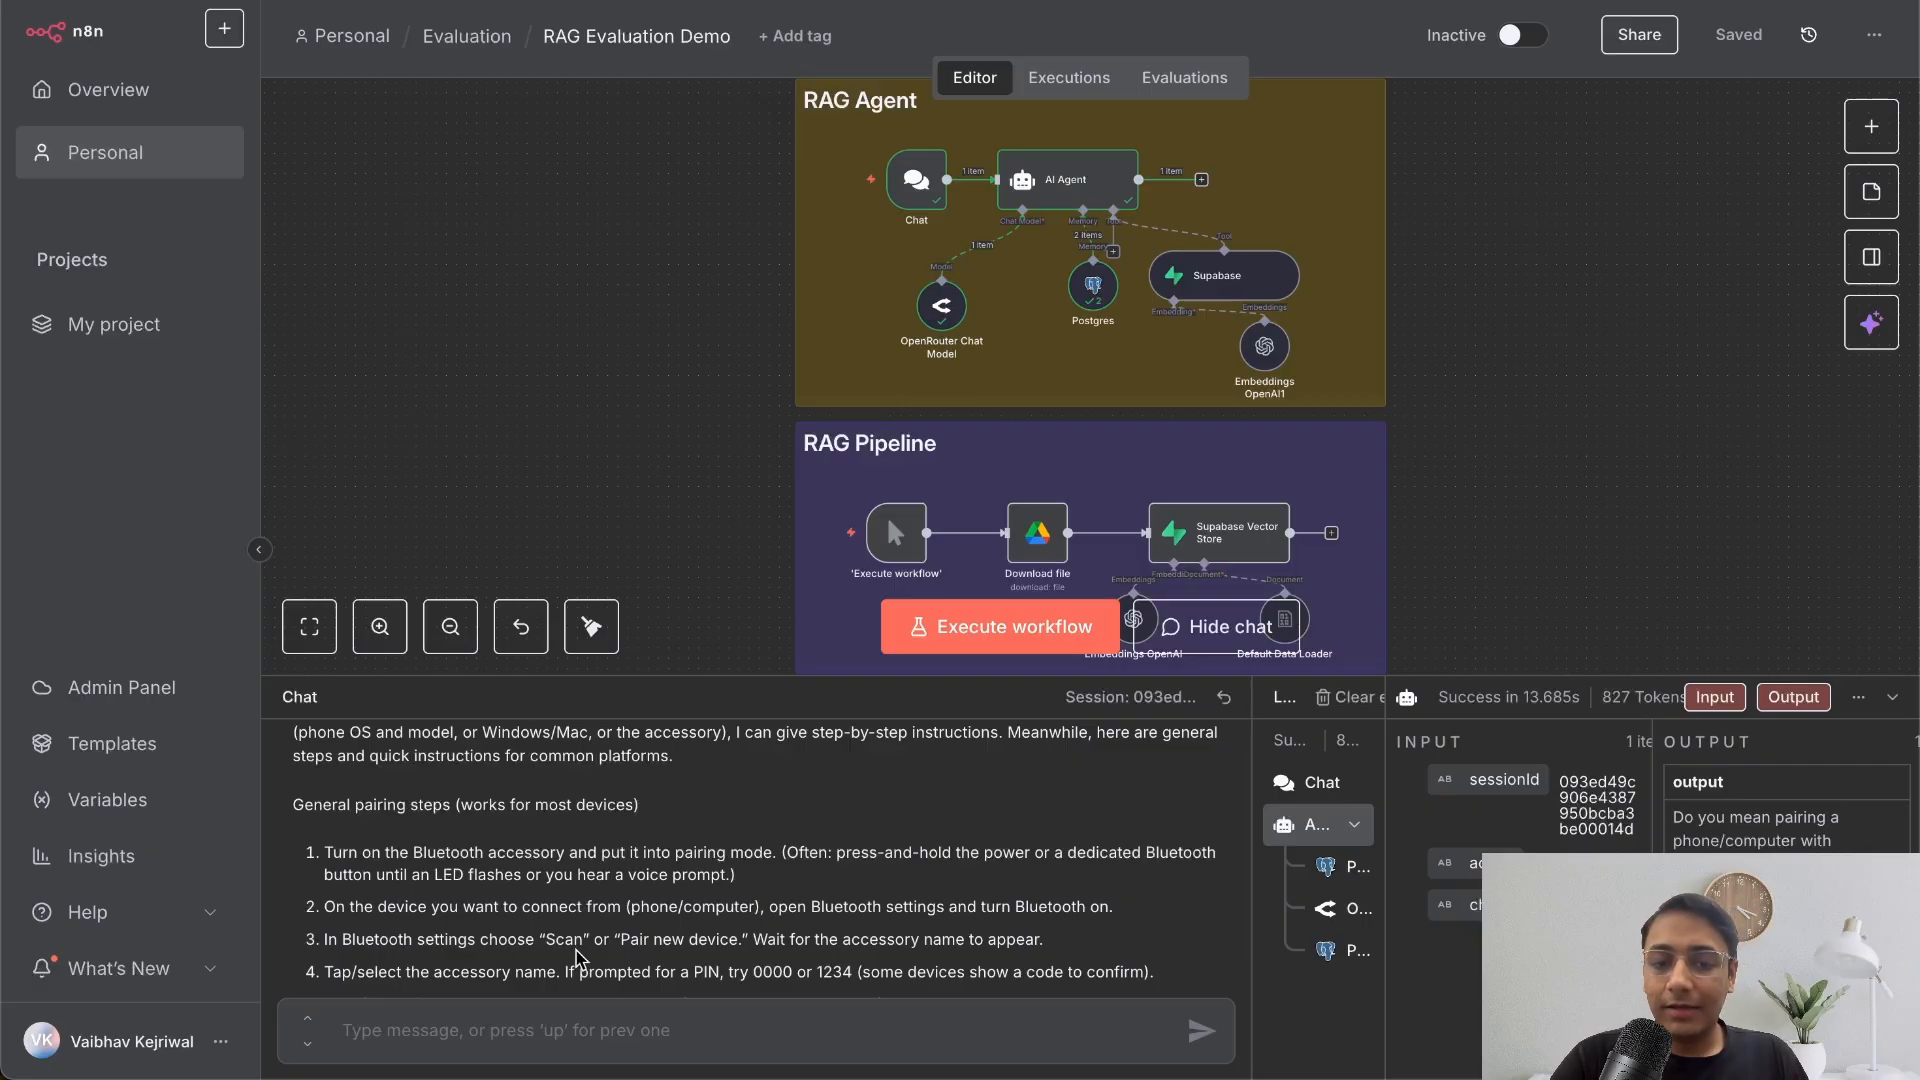
pyautogui.scroll(-5, 787, 889)
pyautogui.scroll(-5, 786, 890)
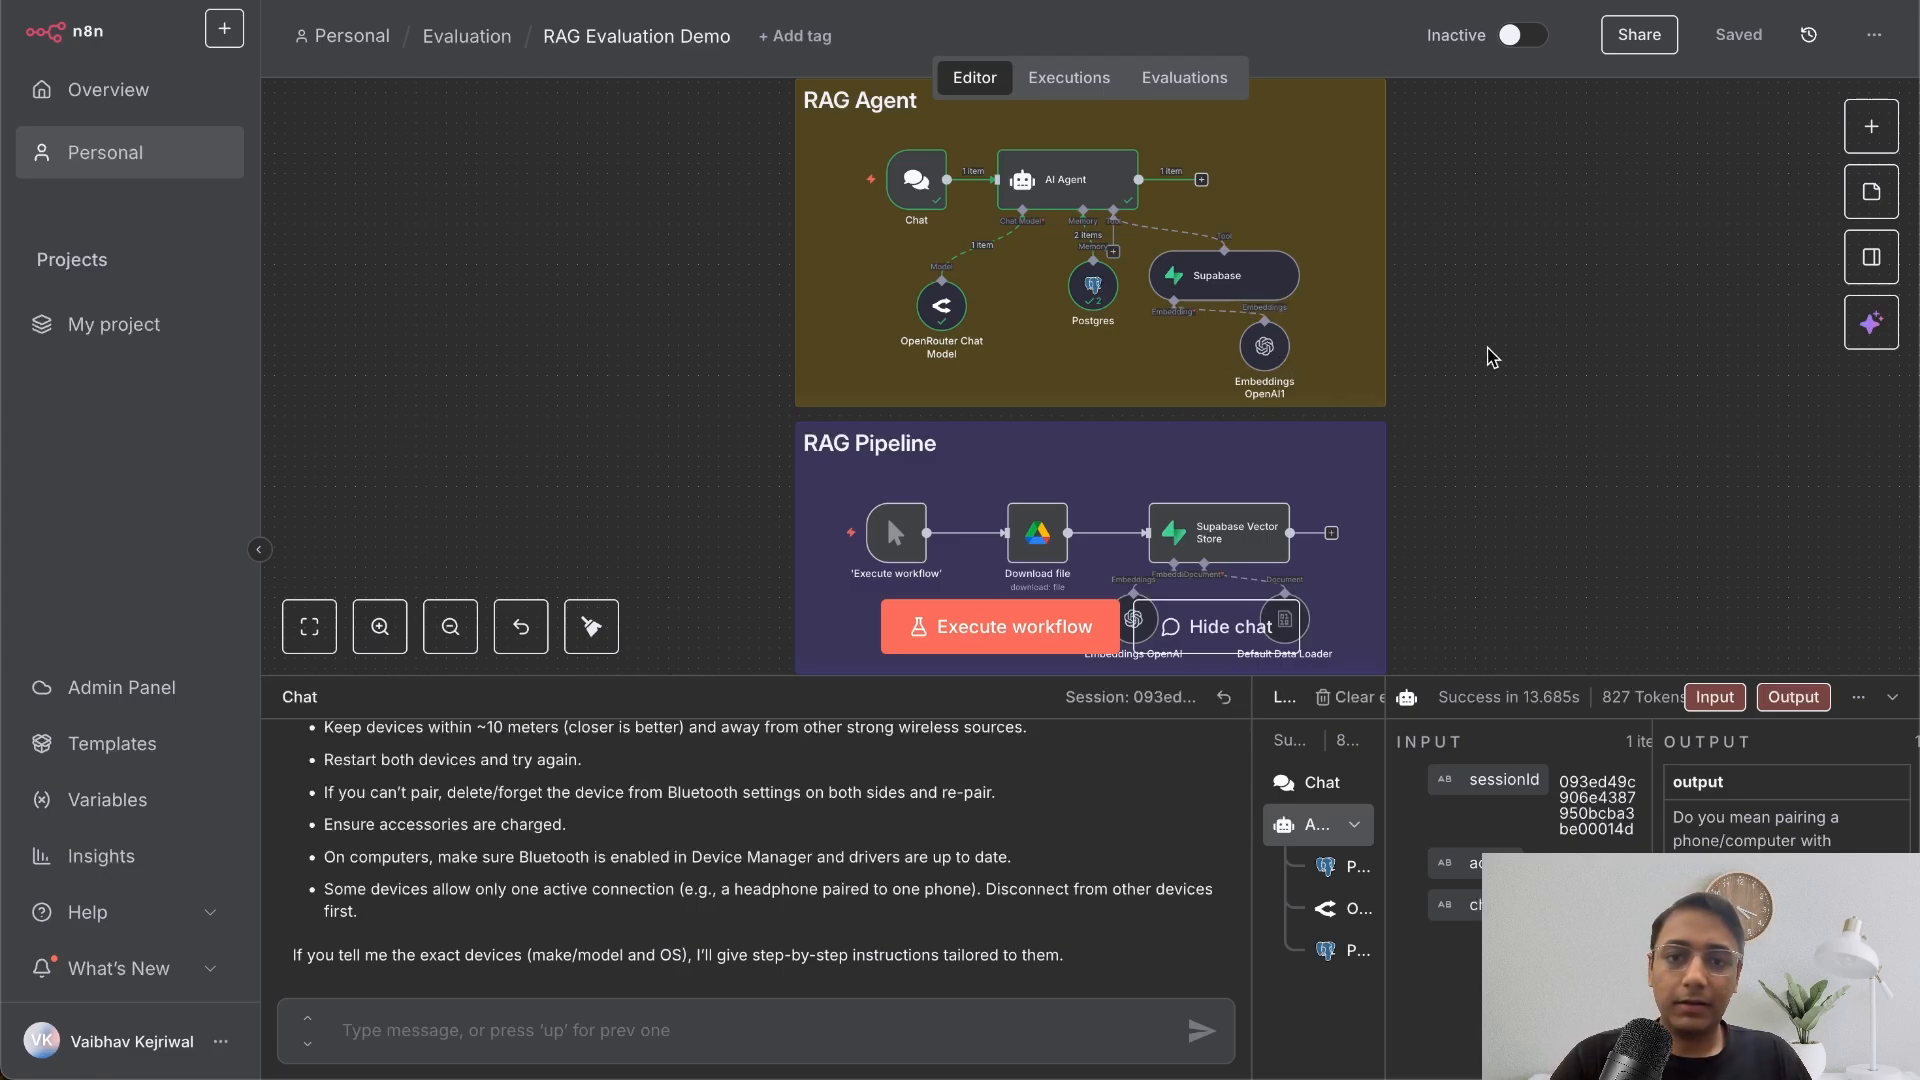
# - Add an Evaluation trigger of the type On new Evaluation event to the workflow
pyautogui.scroll(3, 1488, 355)
pyautogui.scroll(2, 1488, 356)
pyautogui.hscroll(-1, 1487, 357)
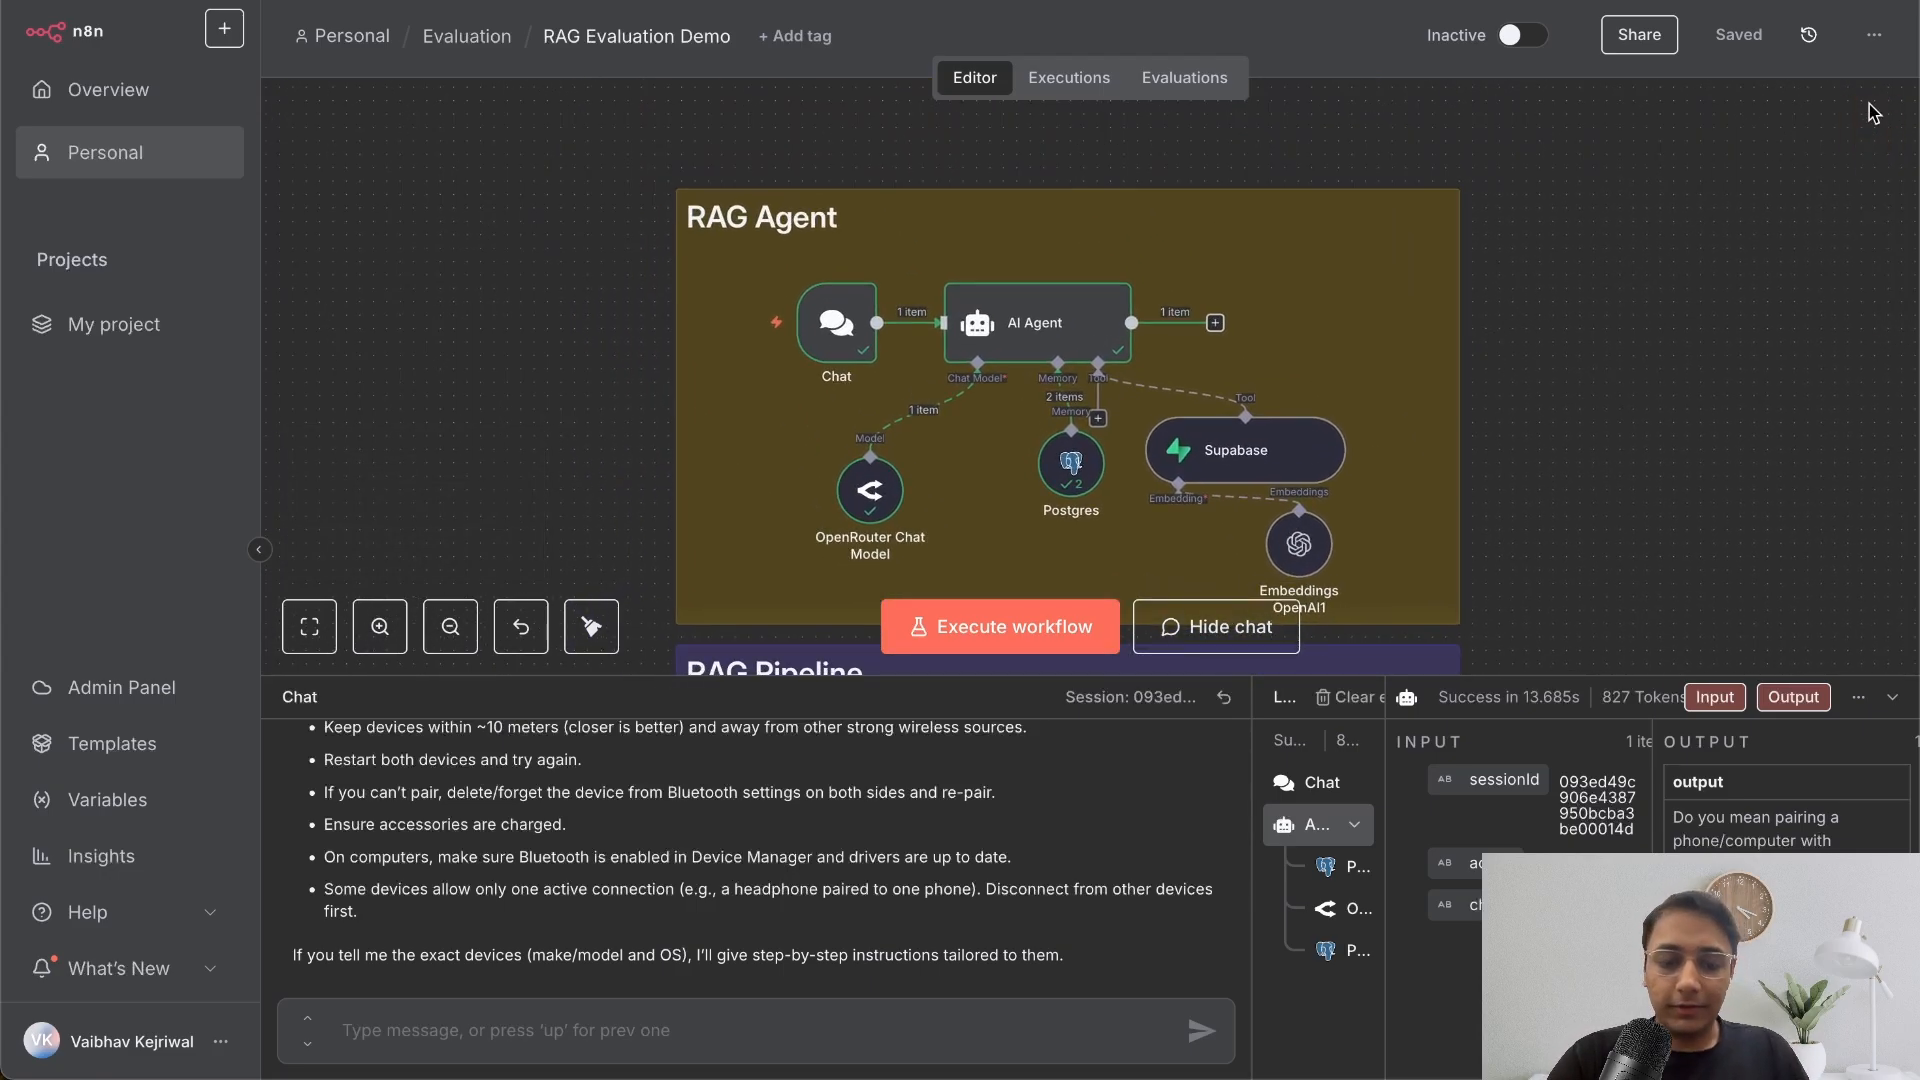
pyautogui.click(1871, 126)
pyautogui.write('evalau')
pyautogui.press('BackSpace')
pyautogui.press('BackSpace')
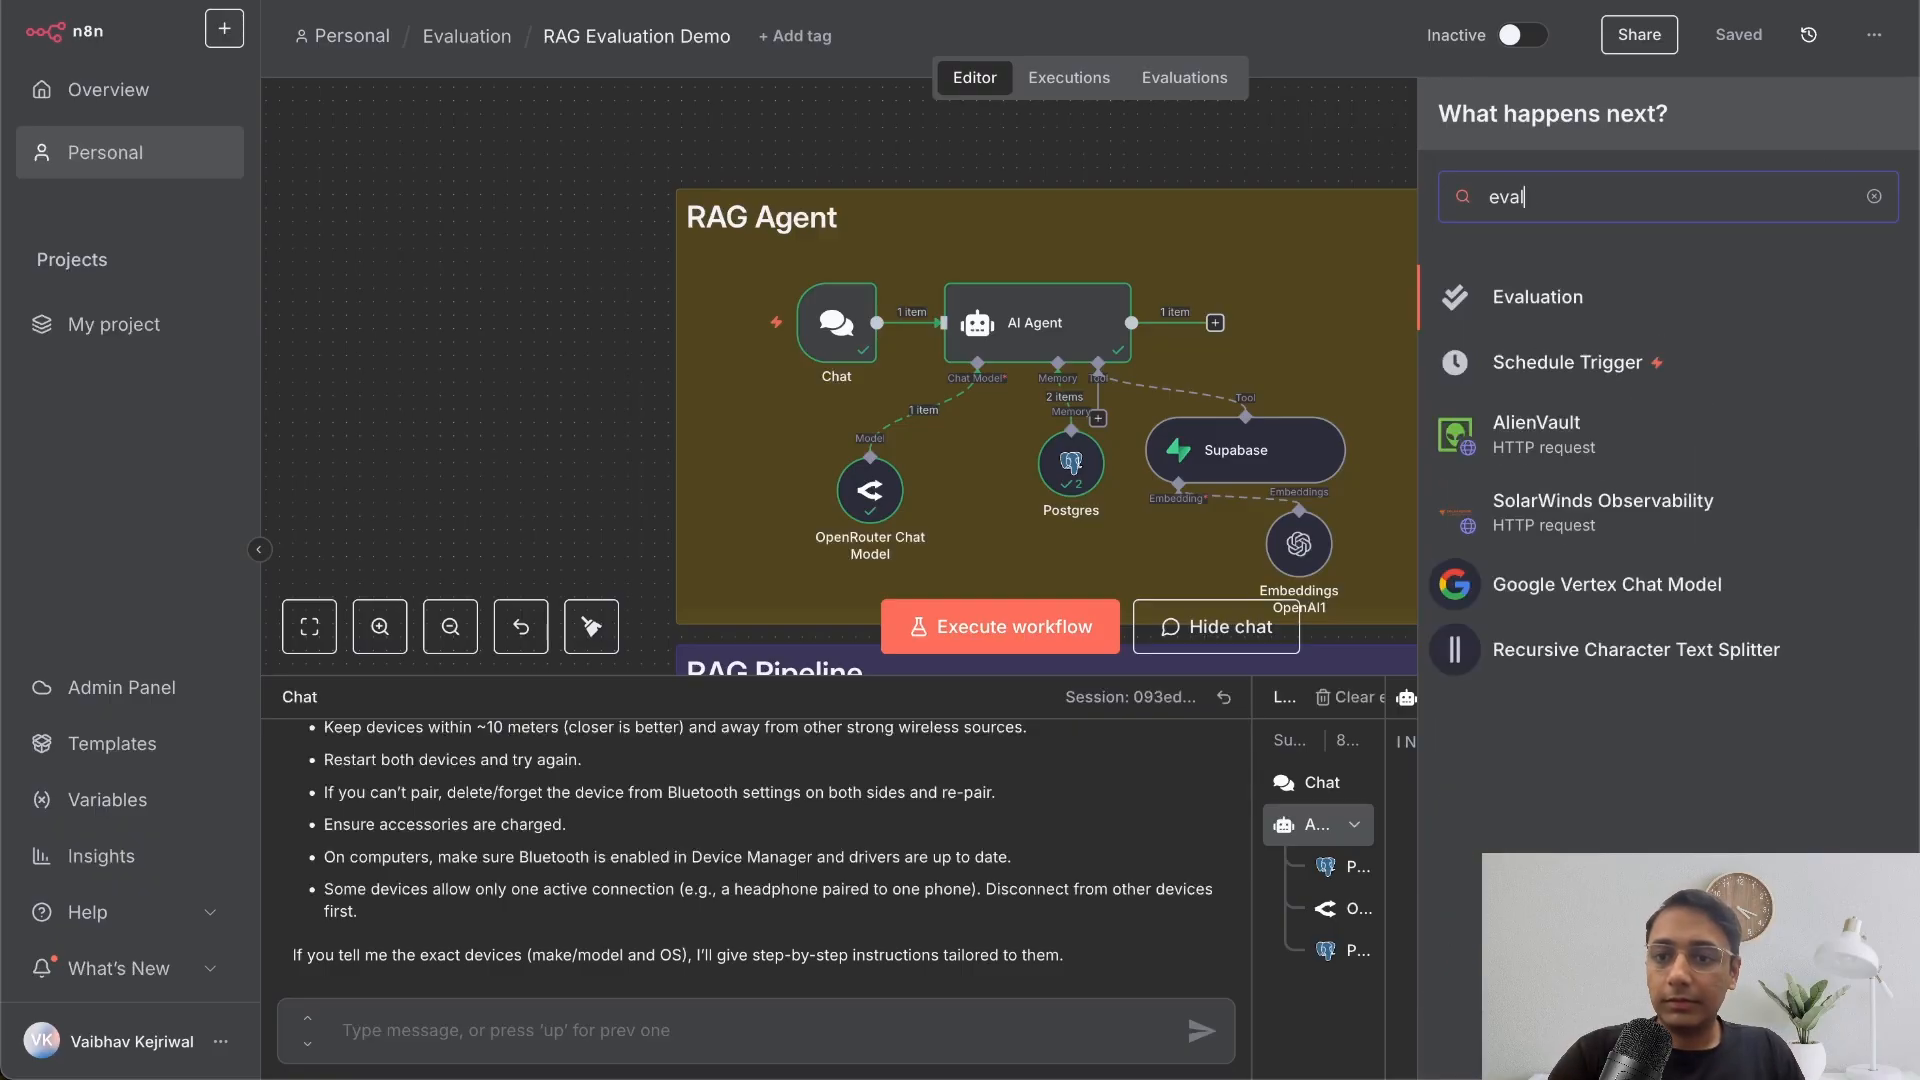
pyautogui.click(1655, 283)
pyautogui.click(1507, 568)
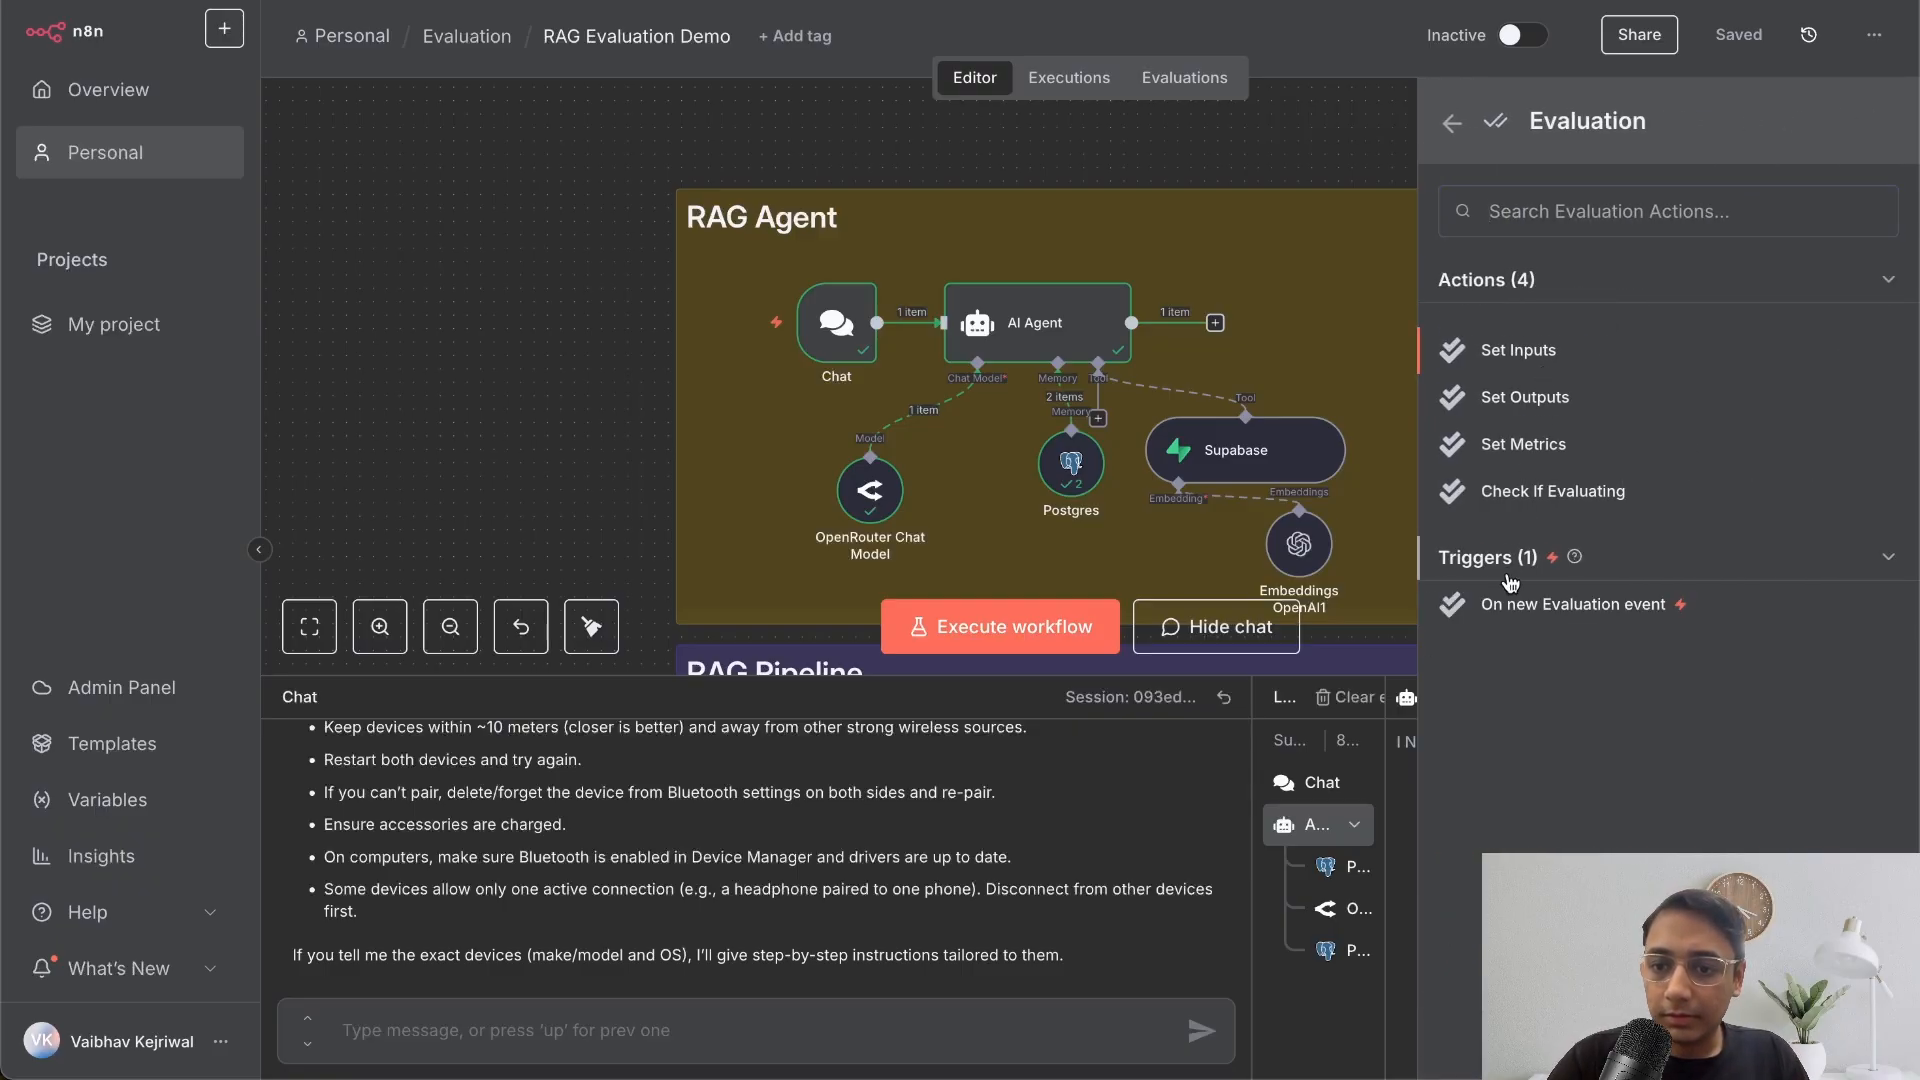
pyautogui.click(1514, 612)
# - Set the trigger's dataset to the RAG sheet of the n8n Evaluation Feature document and limit processing to 1 row
pyautogui.click(321, 396)
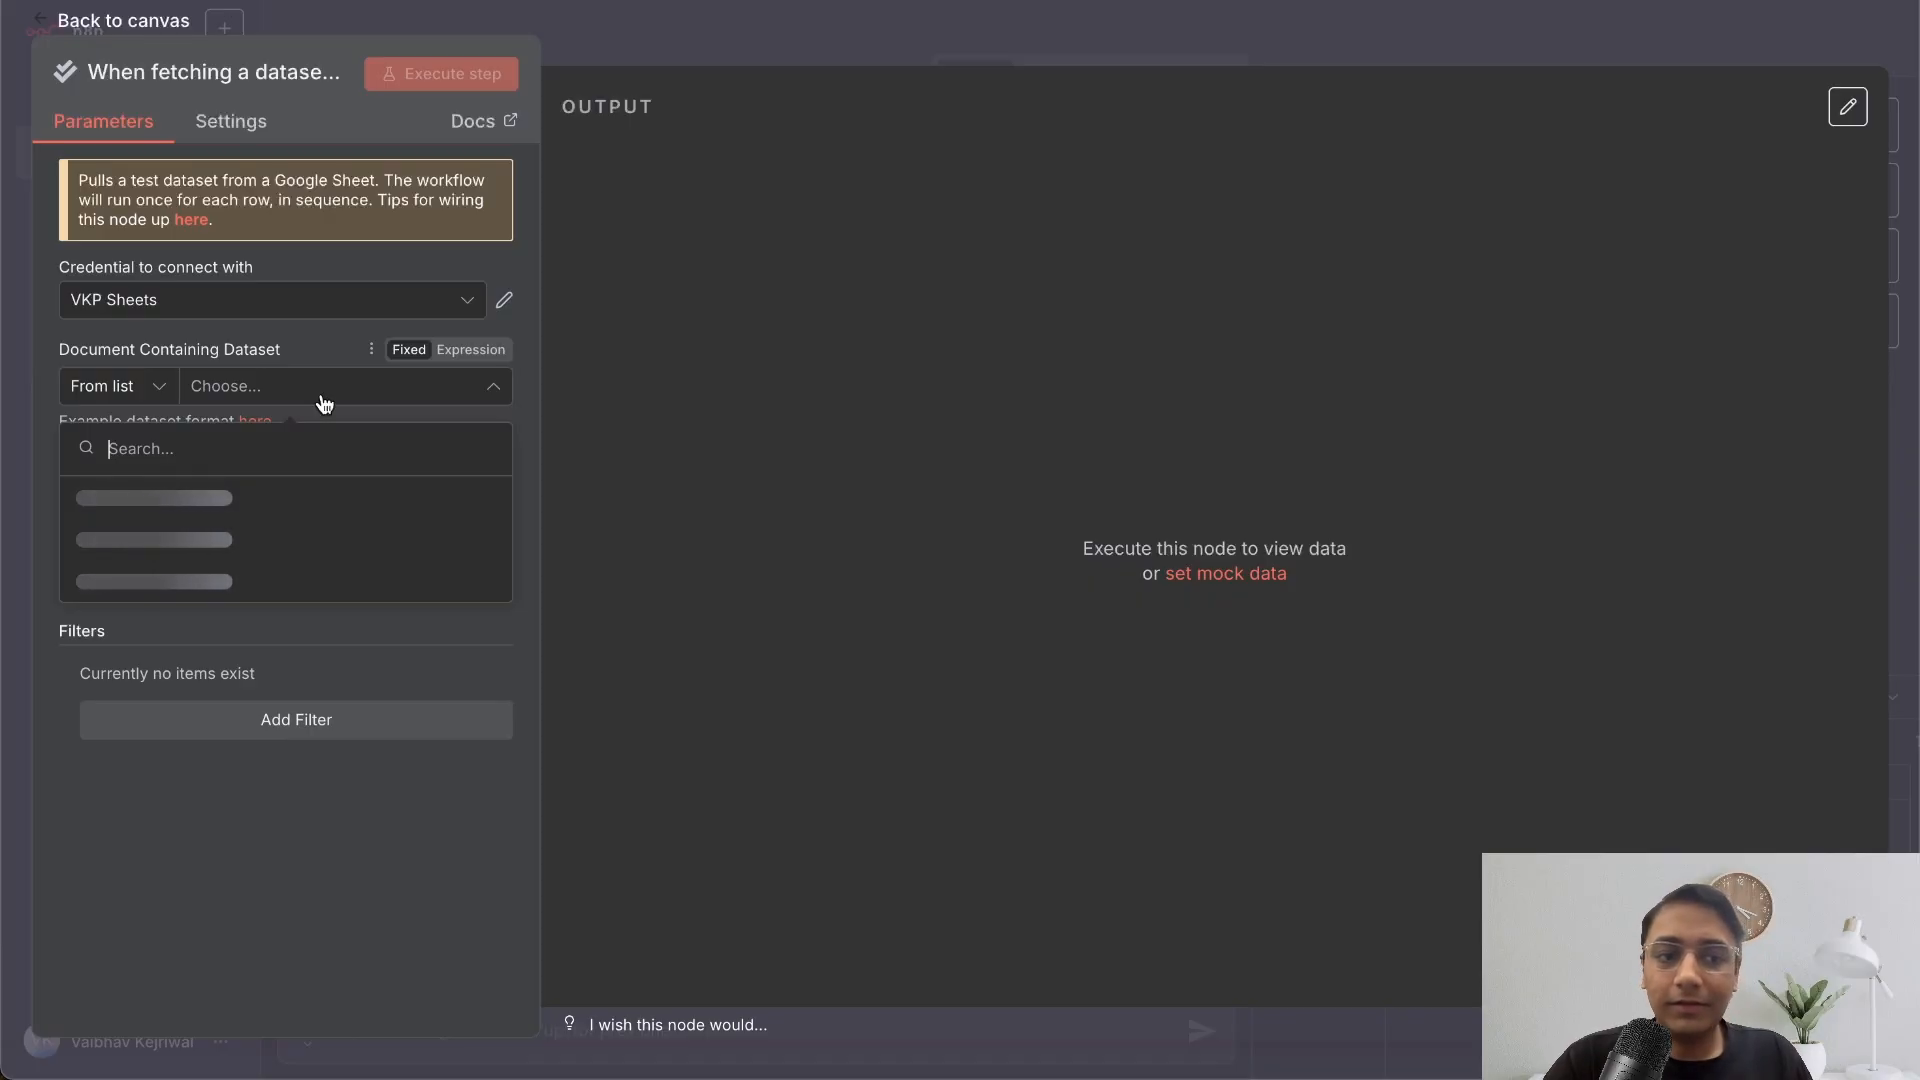
pyautogui.click(342, 496)
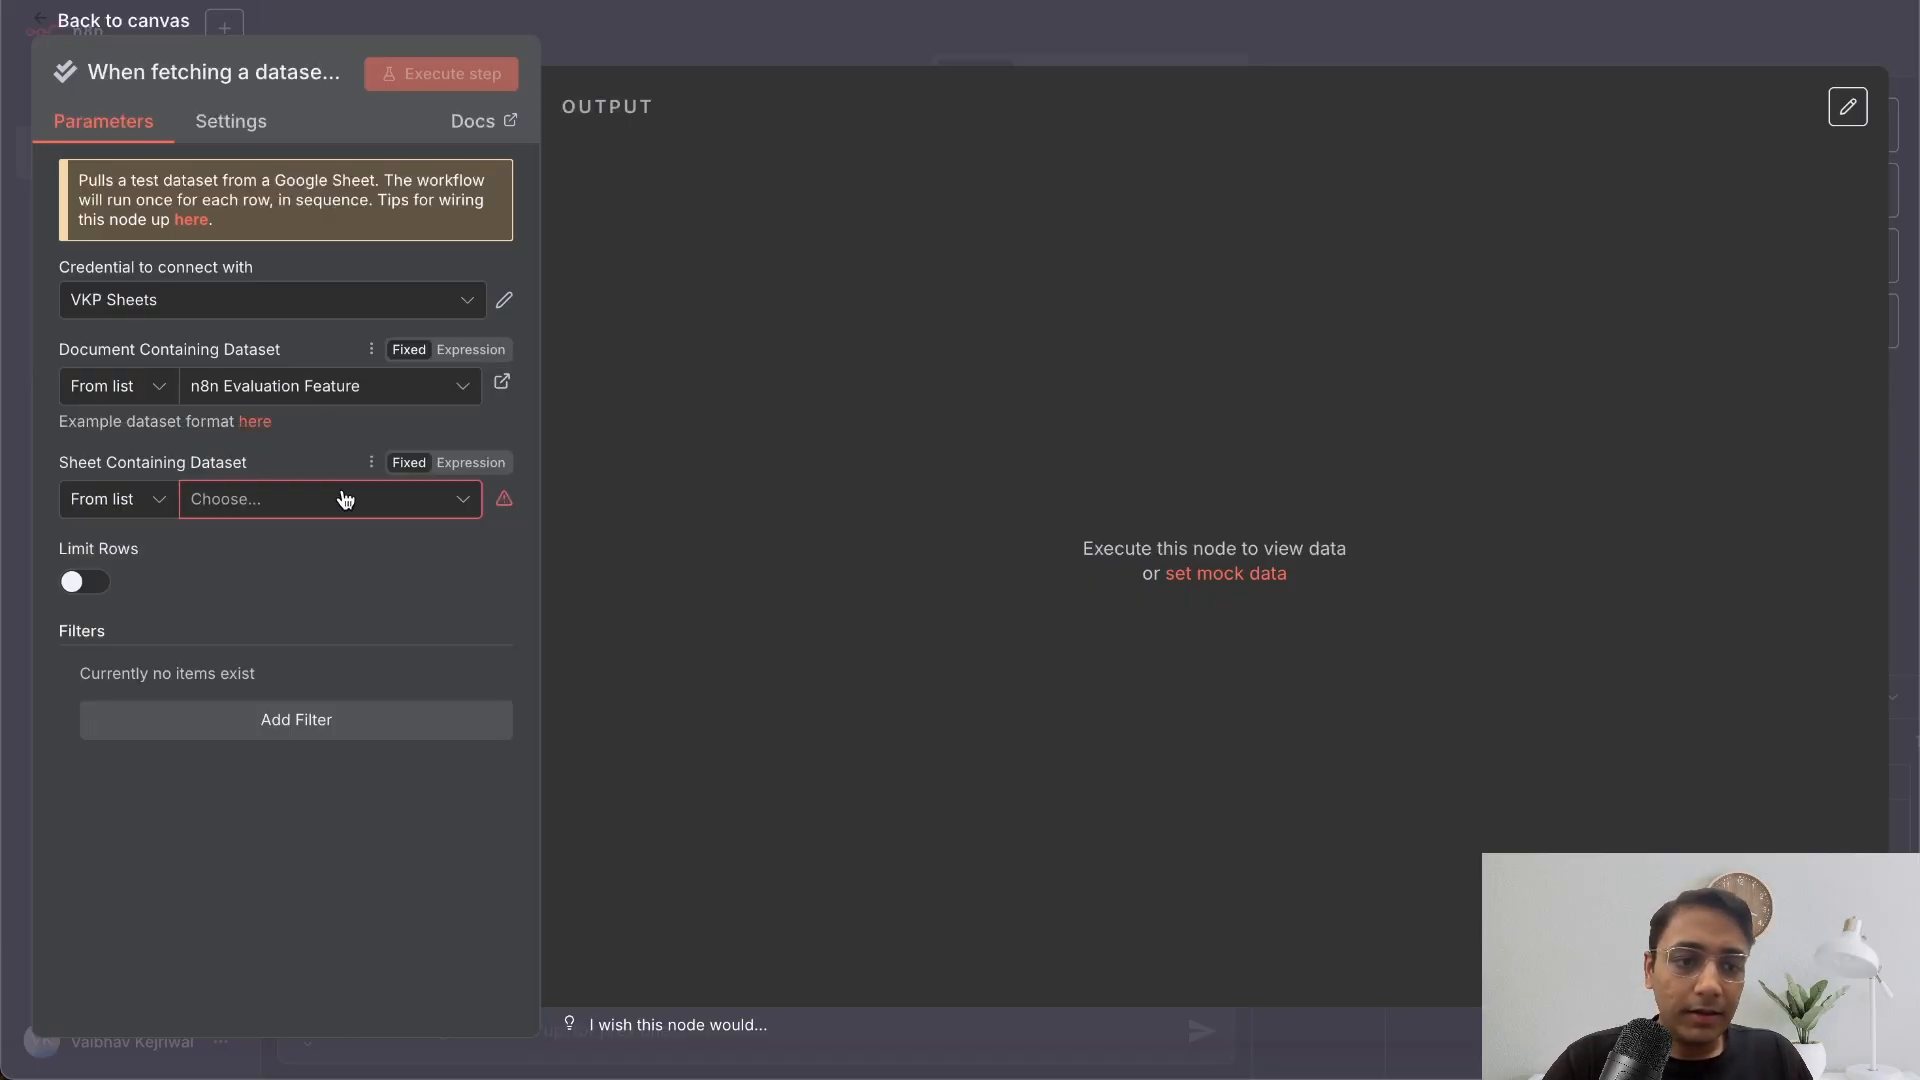
pyautogui.click(342, 500)
pyautogui.click(333, 562)
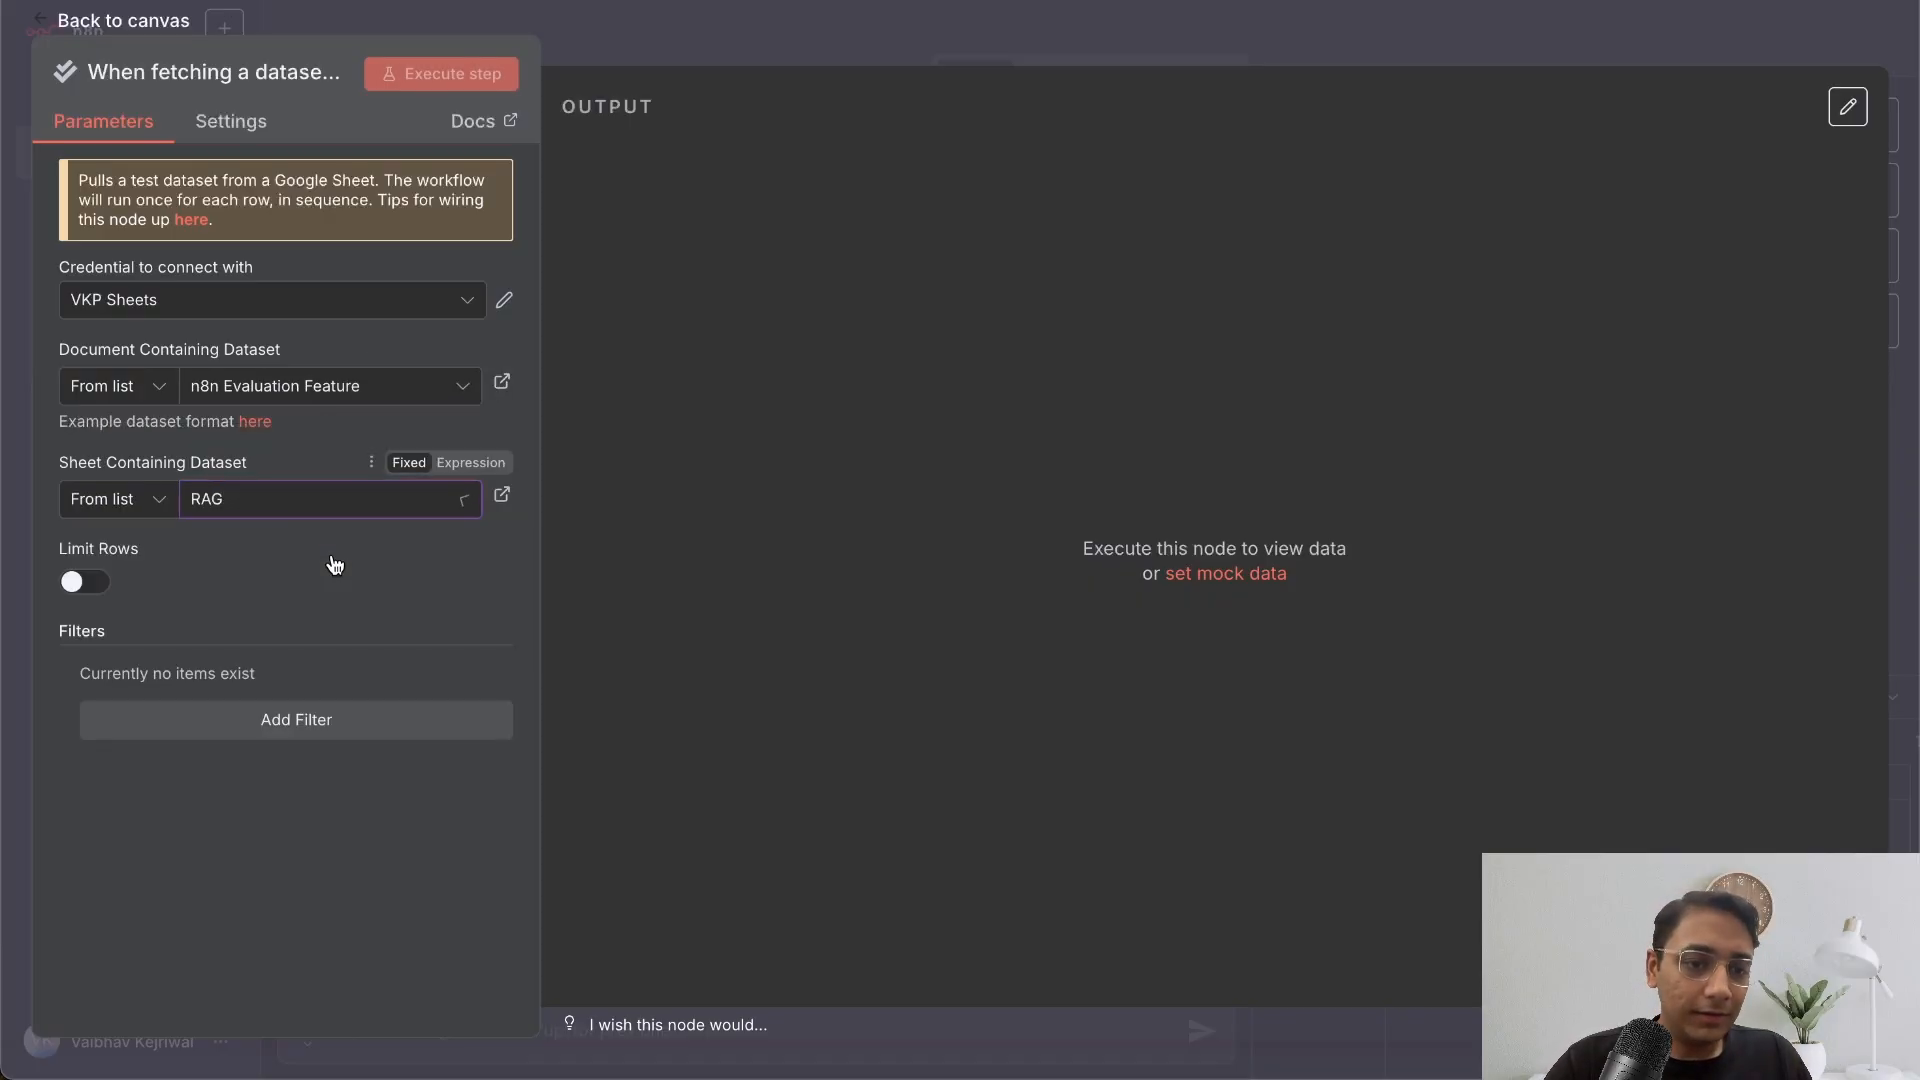
pyautogui.click(86, 580)
pyautogui.click(158, 681)
pyautogui.press('BackSpace')
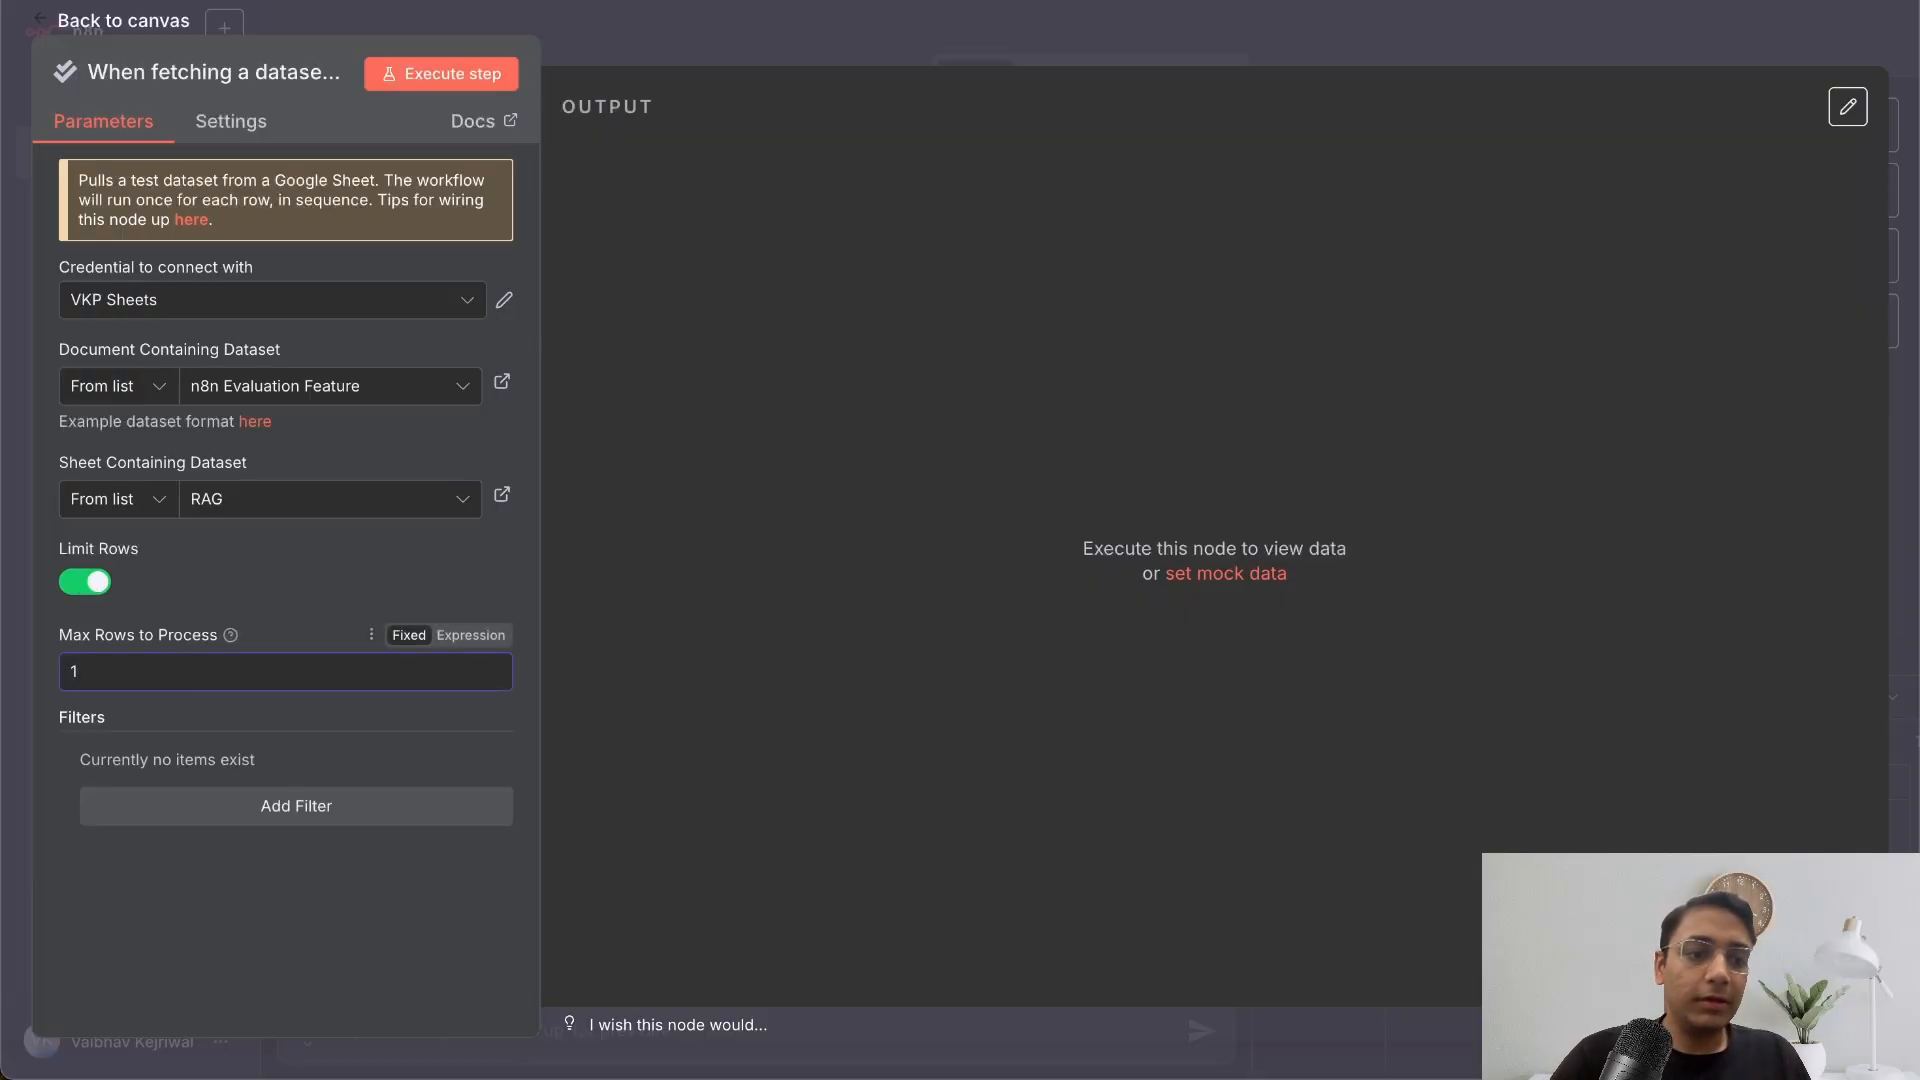
pyautogui.click(853, 357)
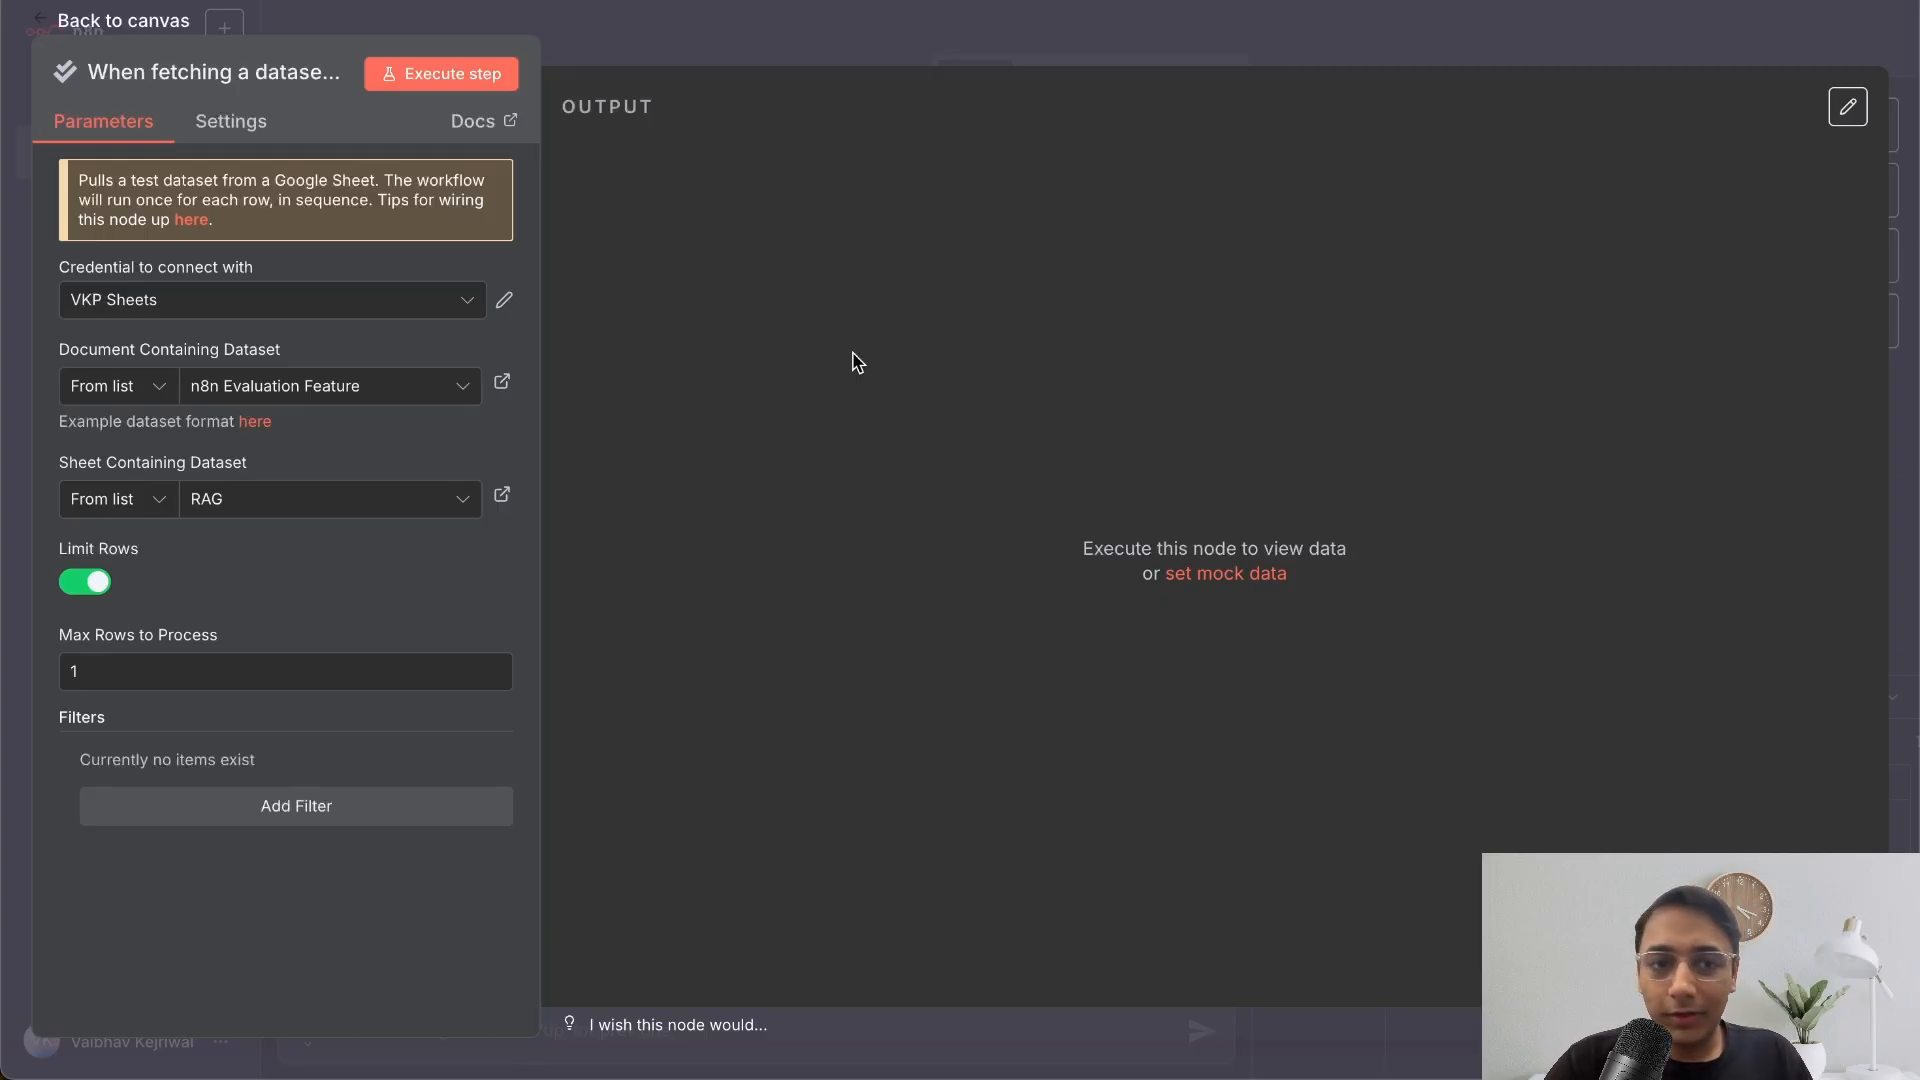
# - Rename the evaluation trigger node as "Get test Data" and return to the canvas
pyautogui.click(185, 78)
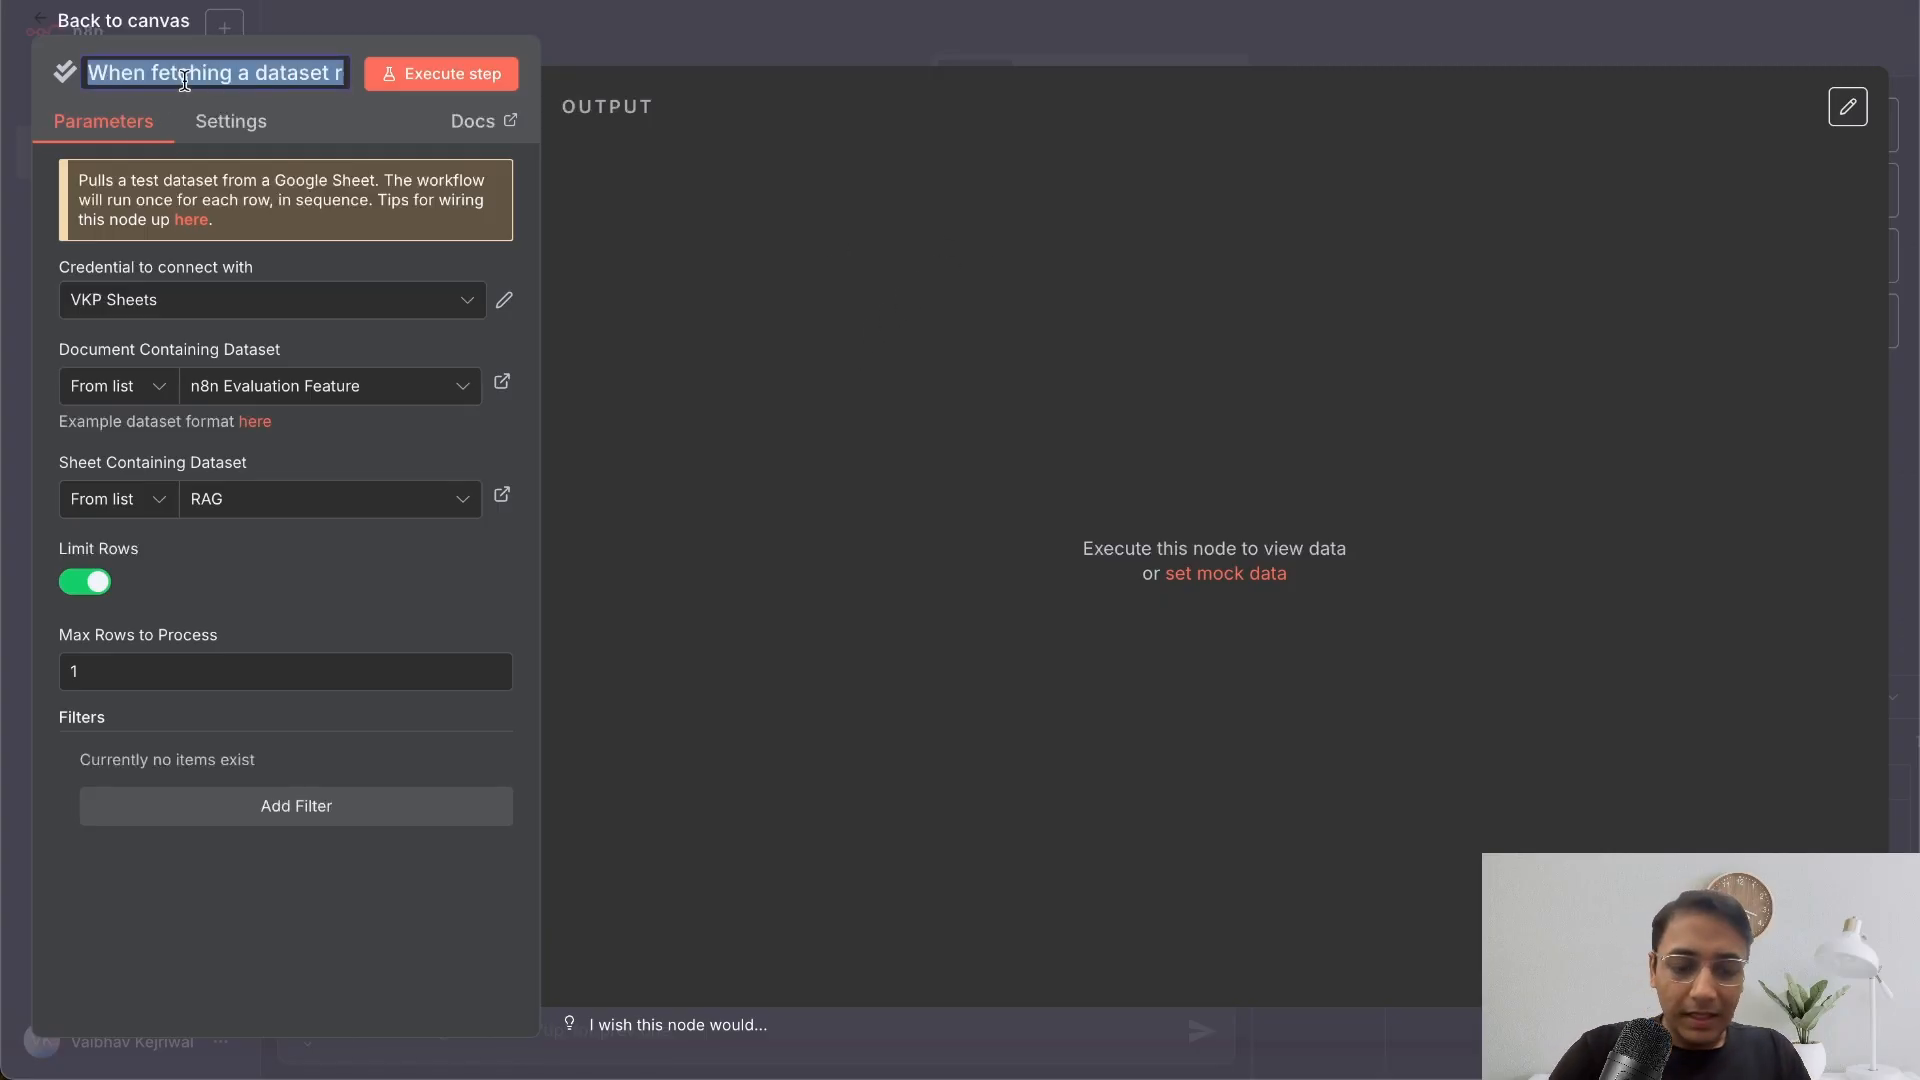
pyautogui.write('Get ')
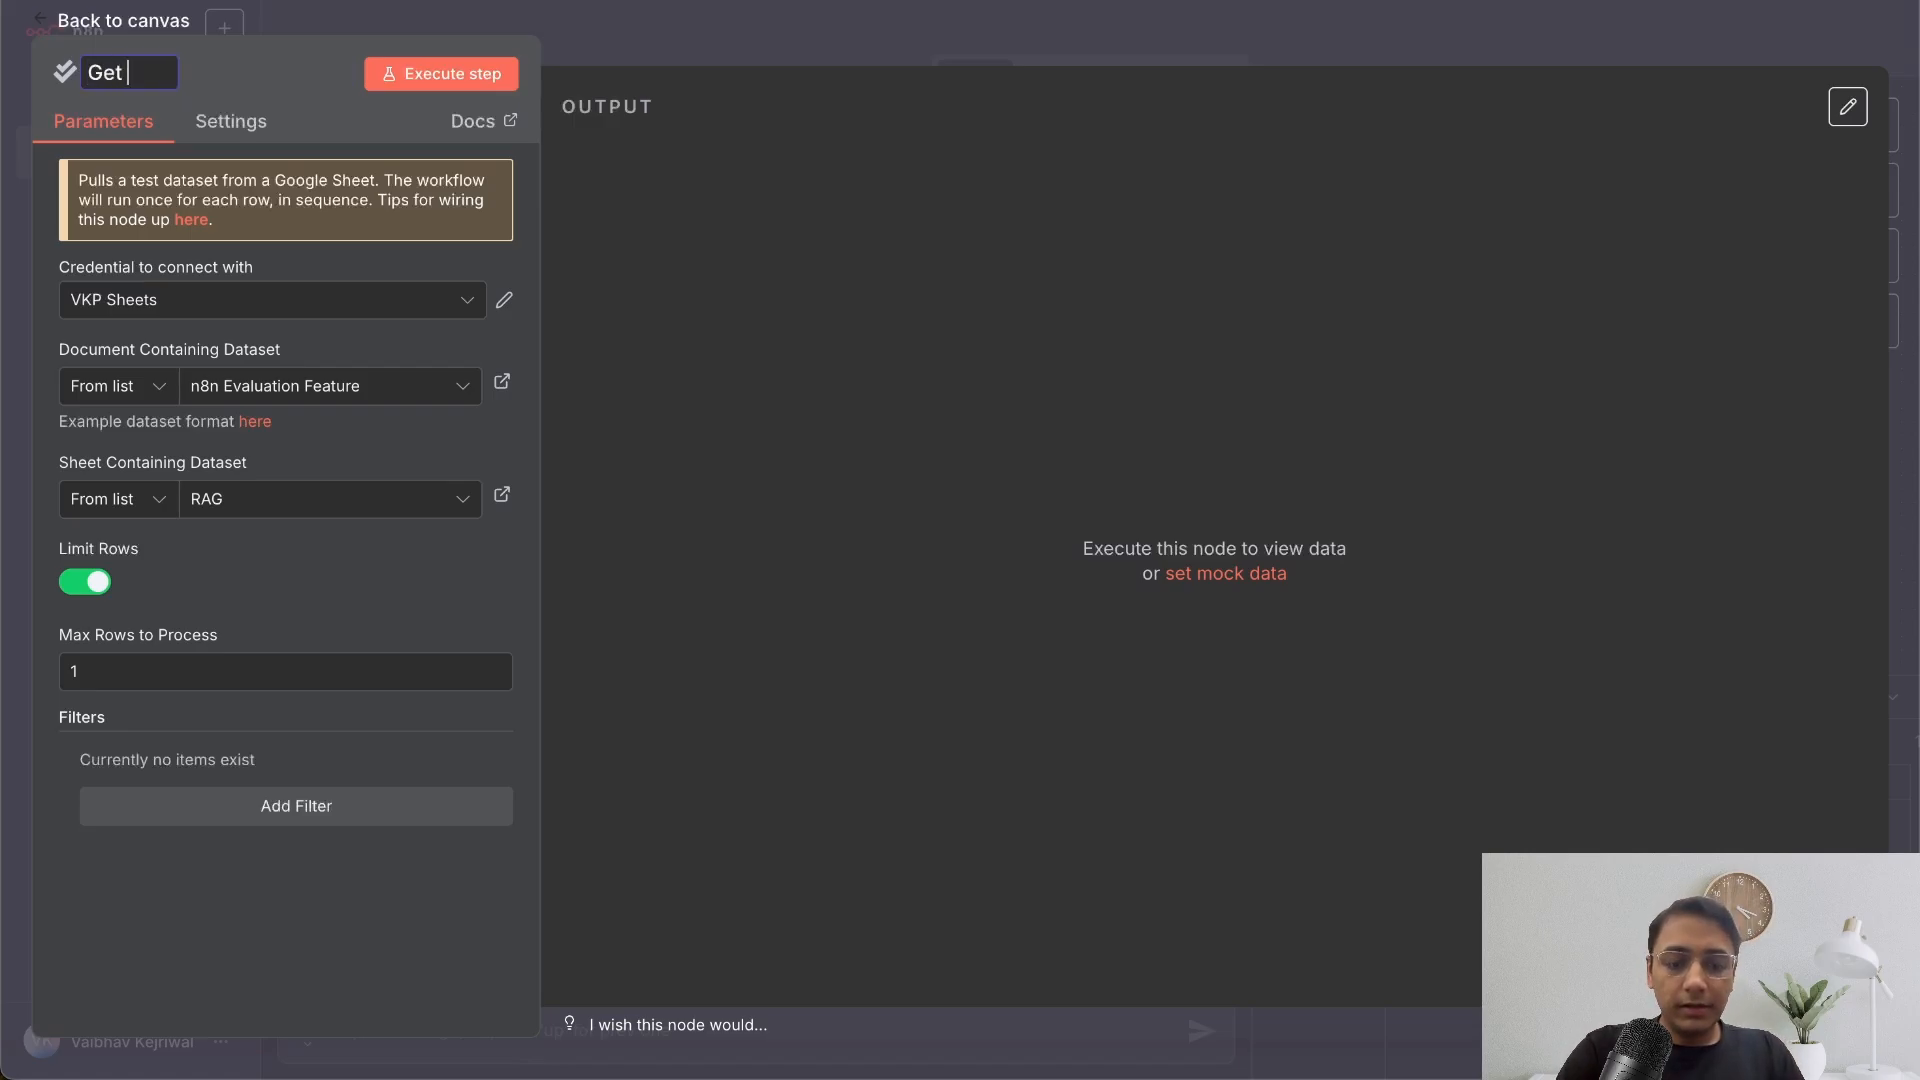
pyautogui.write('test Data')
pyautogui.press('BackSpace')
pyautogui.press('BackSpace')
pyautogui.write('ta')
pyautogui.click(1042, 415)
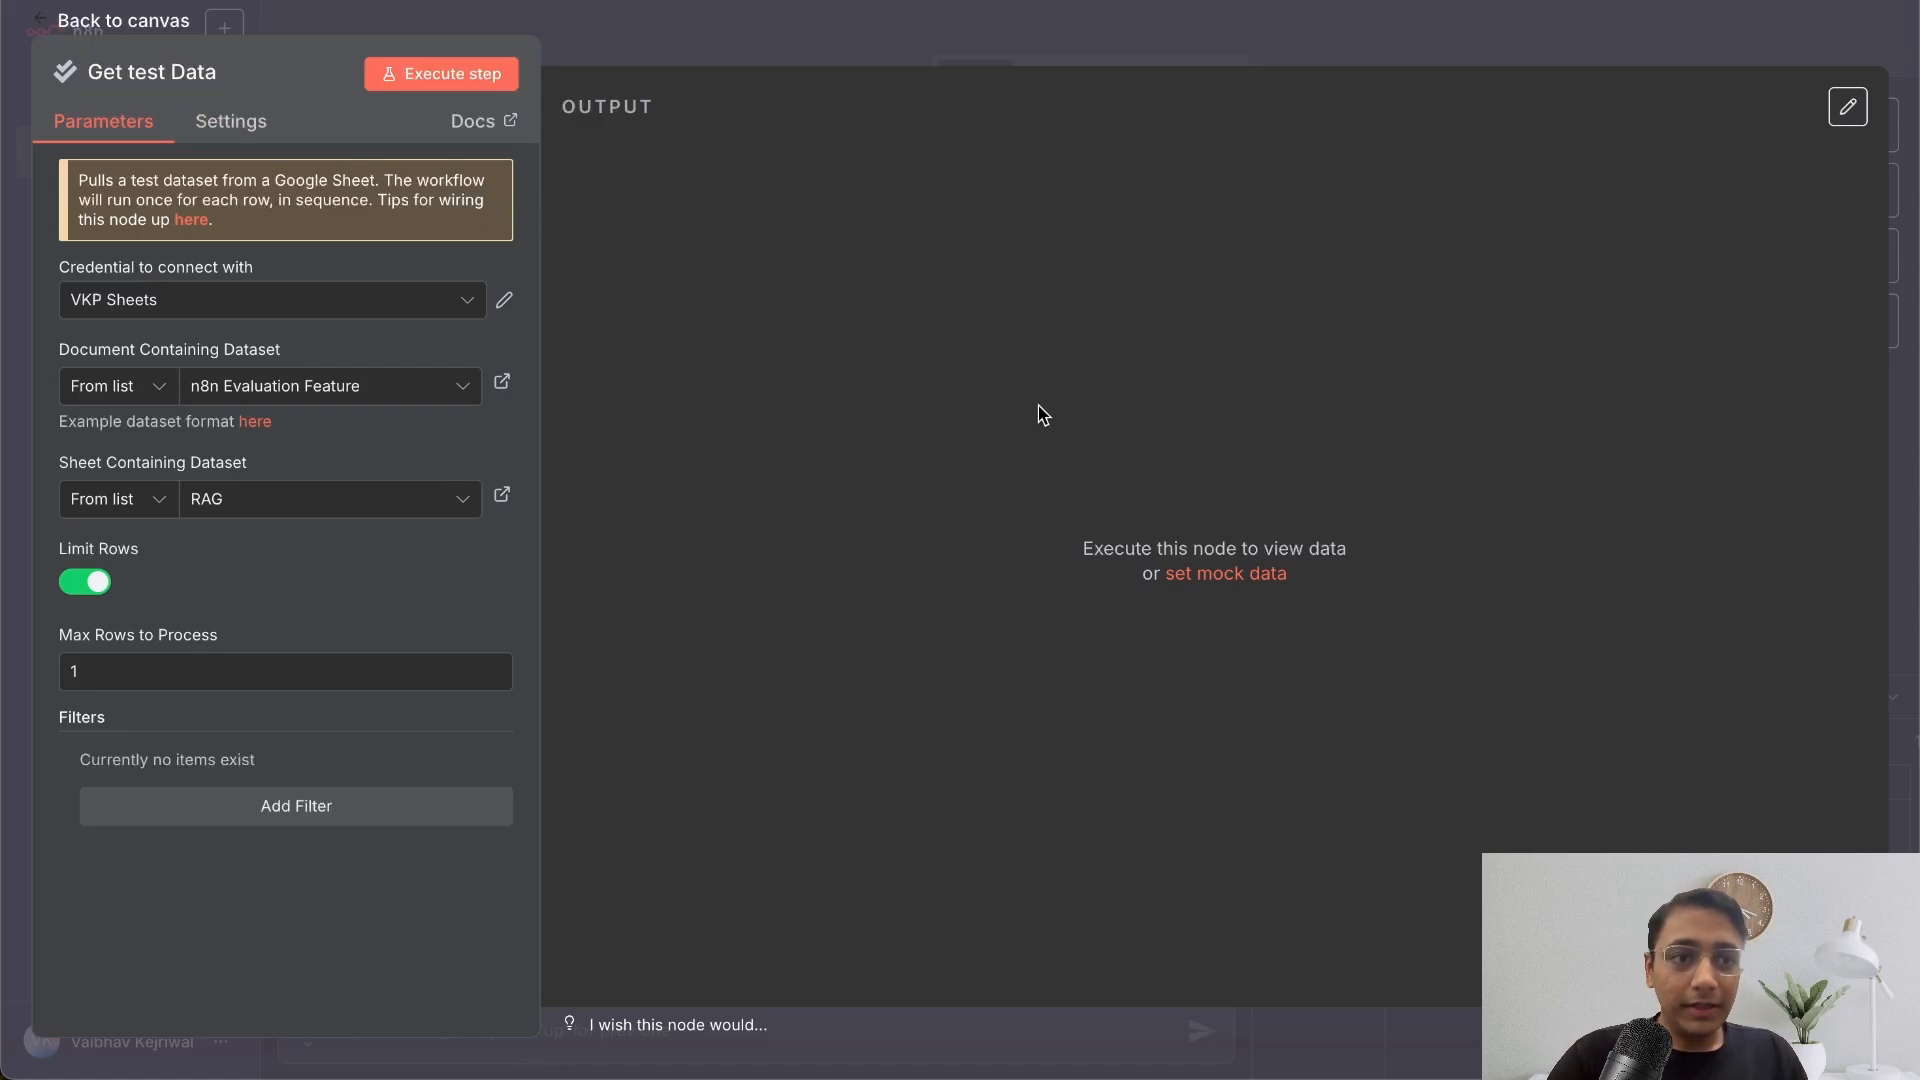
pyautogui.click(1400, 31)
# - Place the Get test Data node in the empty area above the Chat trigger
pyautogui.moveTo(365, 230); pyautogui.dragTo(789, 420)
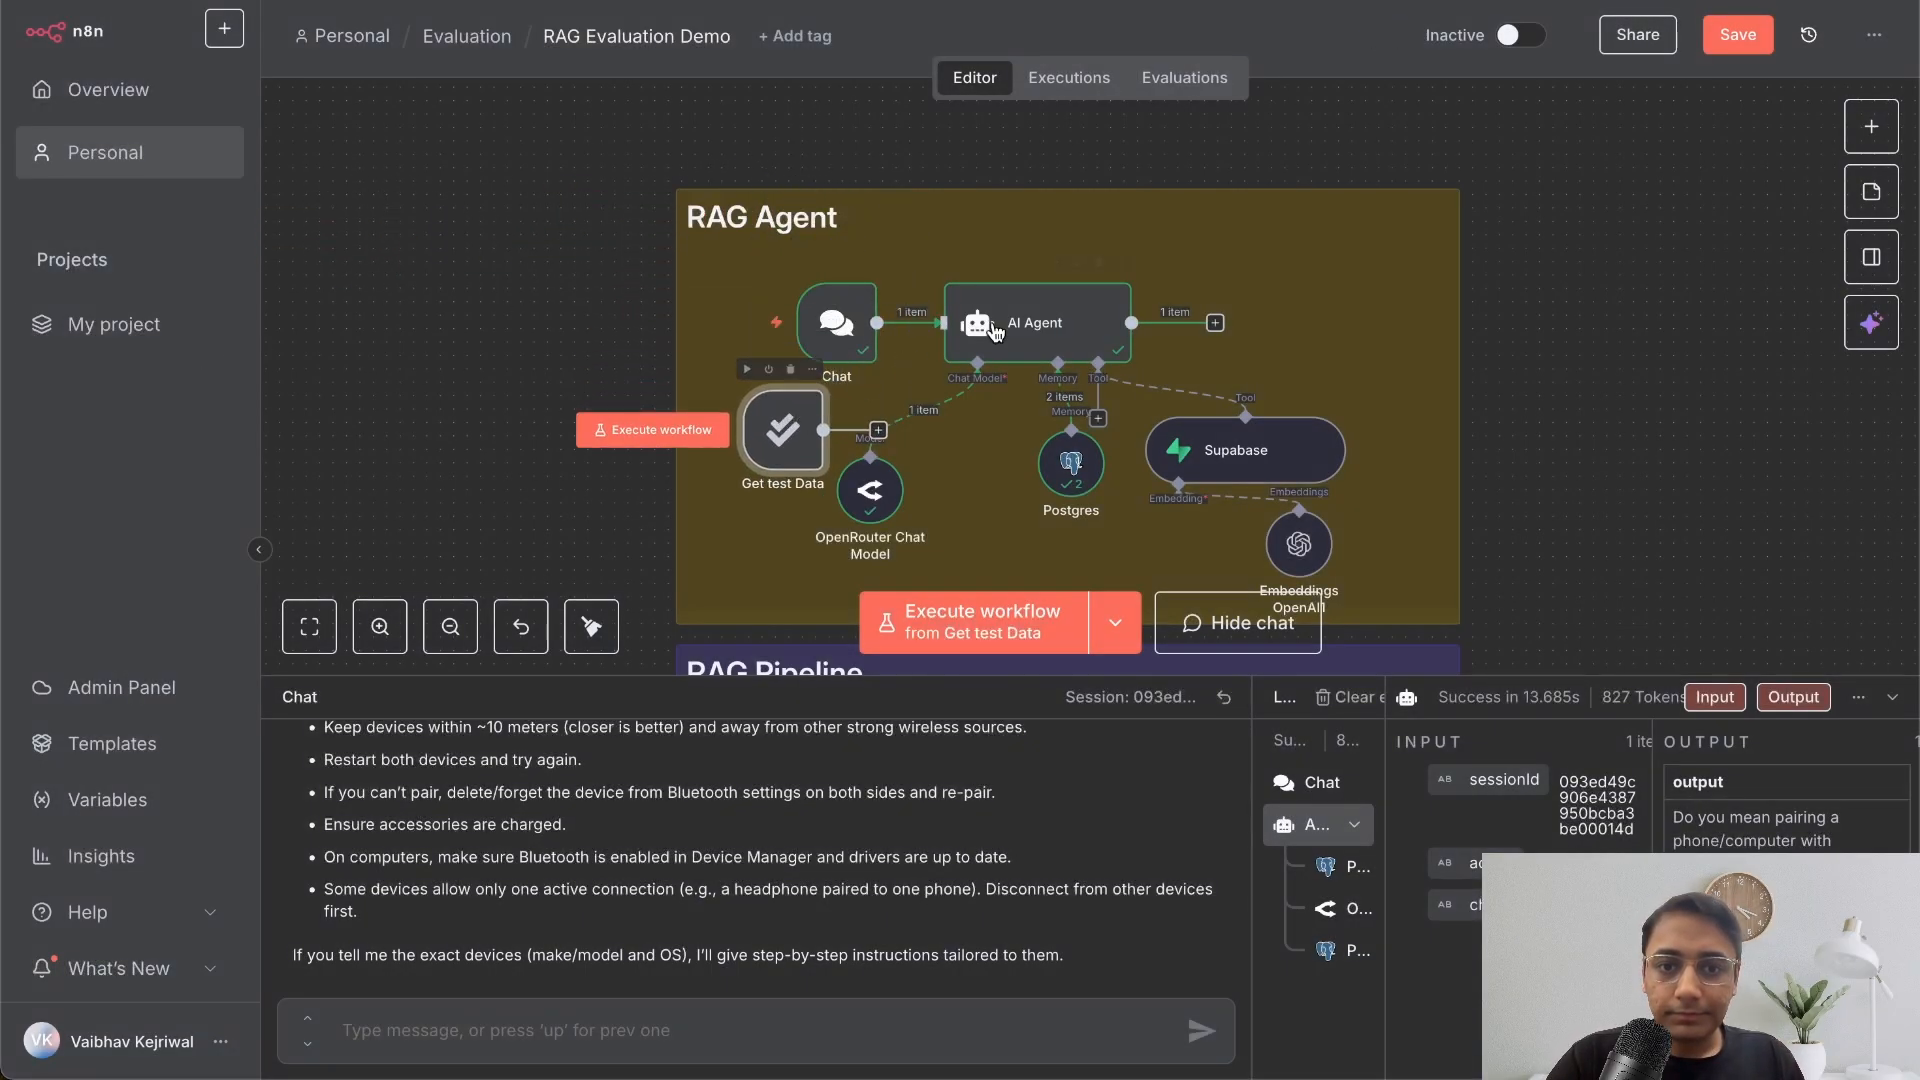
pyautogui.hscroll(2, 1309, 267)
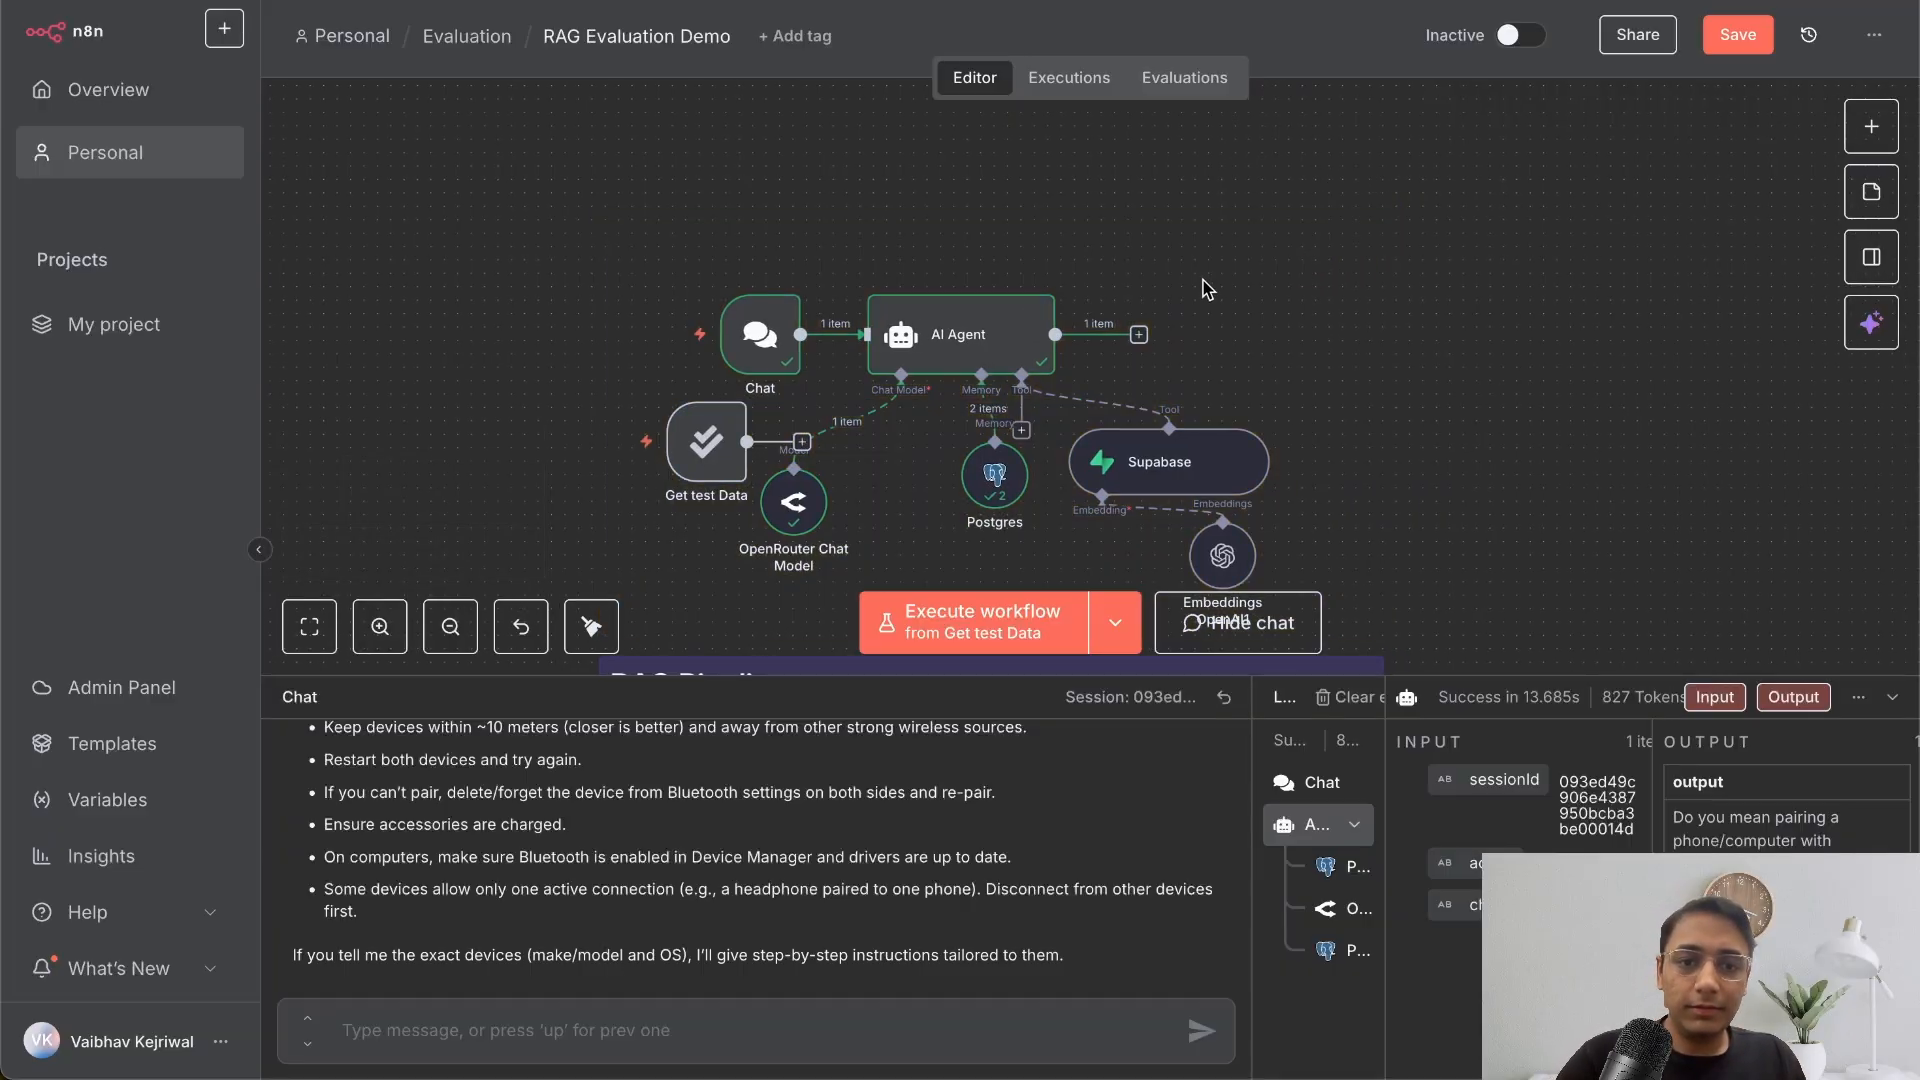
pyautogui.moveTo(691, 438); pyautogui.dragTo(584, 144)
pyautogui.scroll(1, 590, 150)
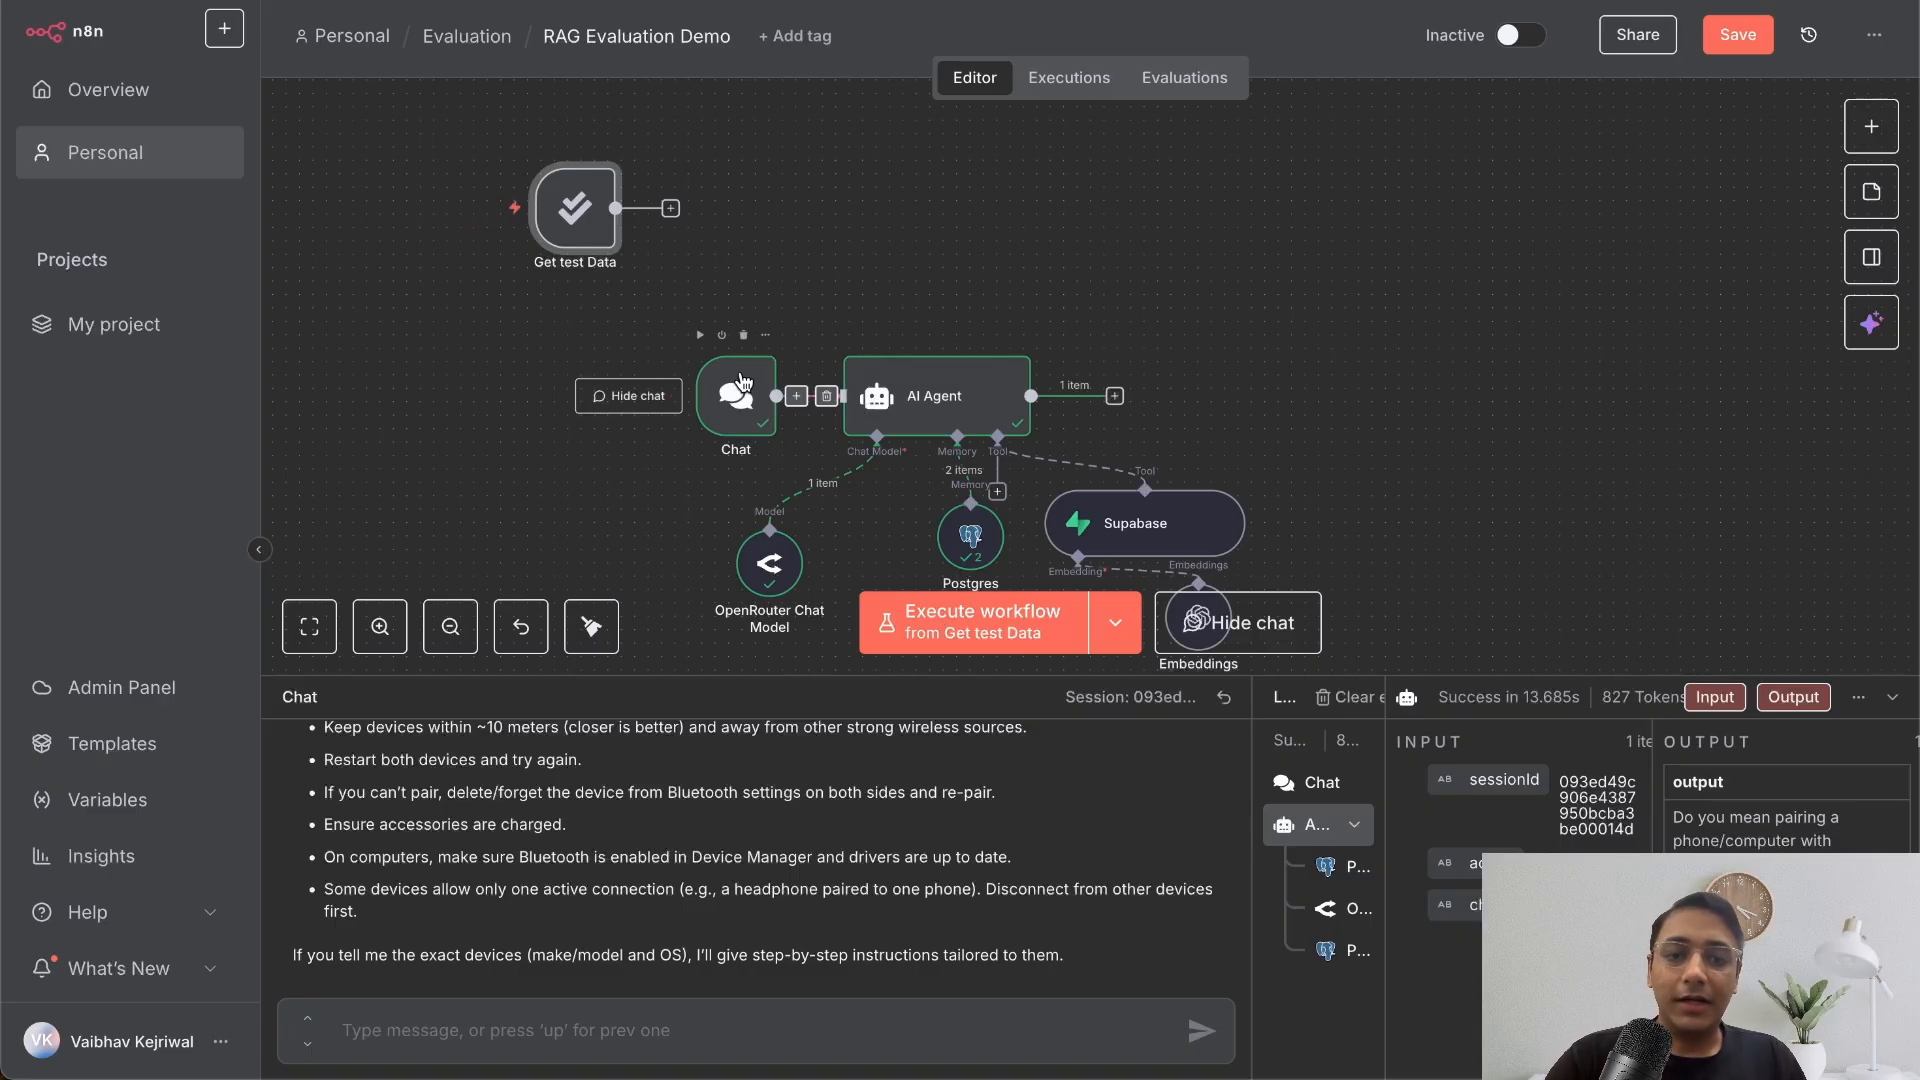
# - Check which field the AI Agent node uses for its user message prompt
pyautogui.click(912, 393)
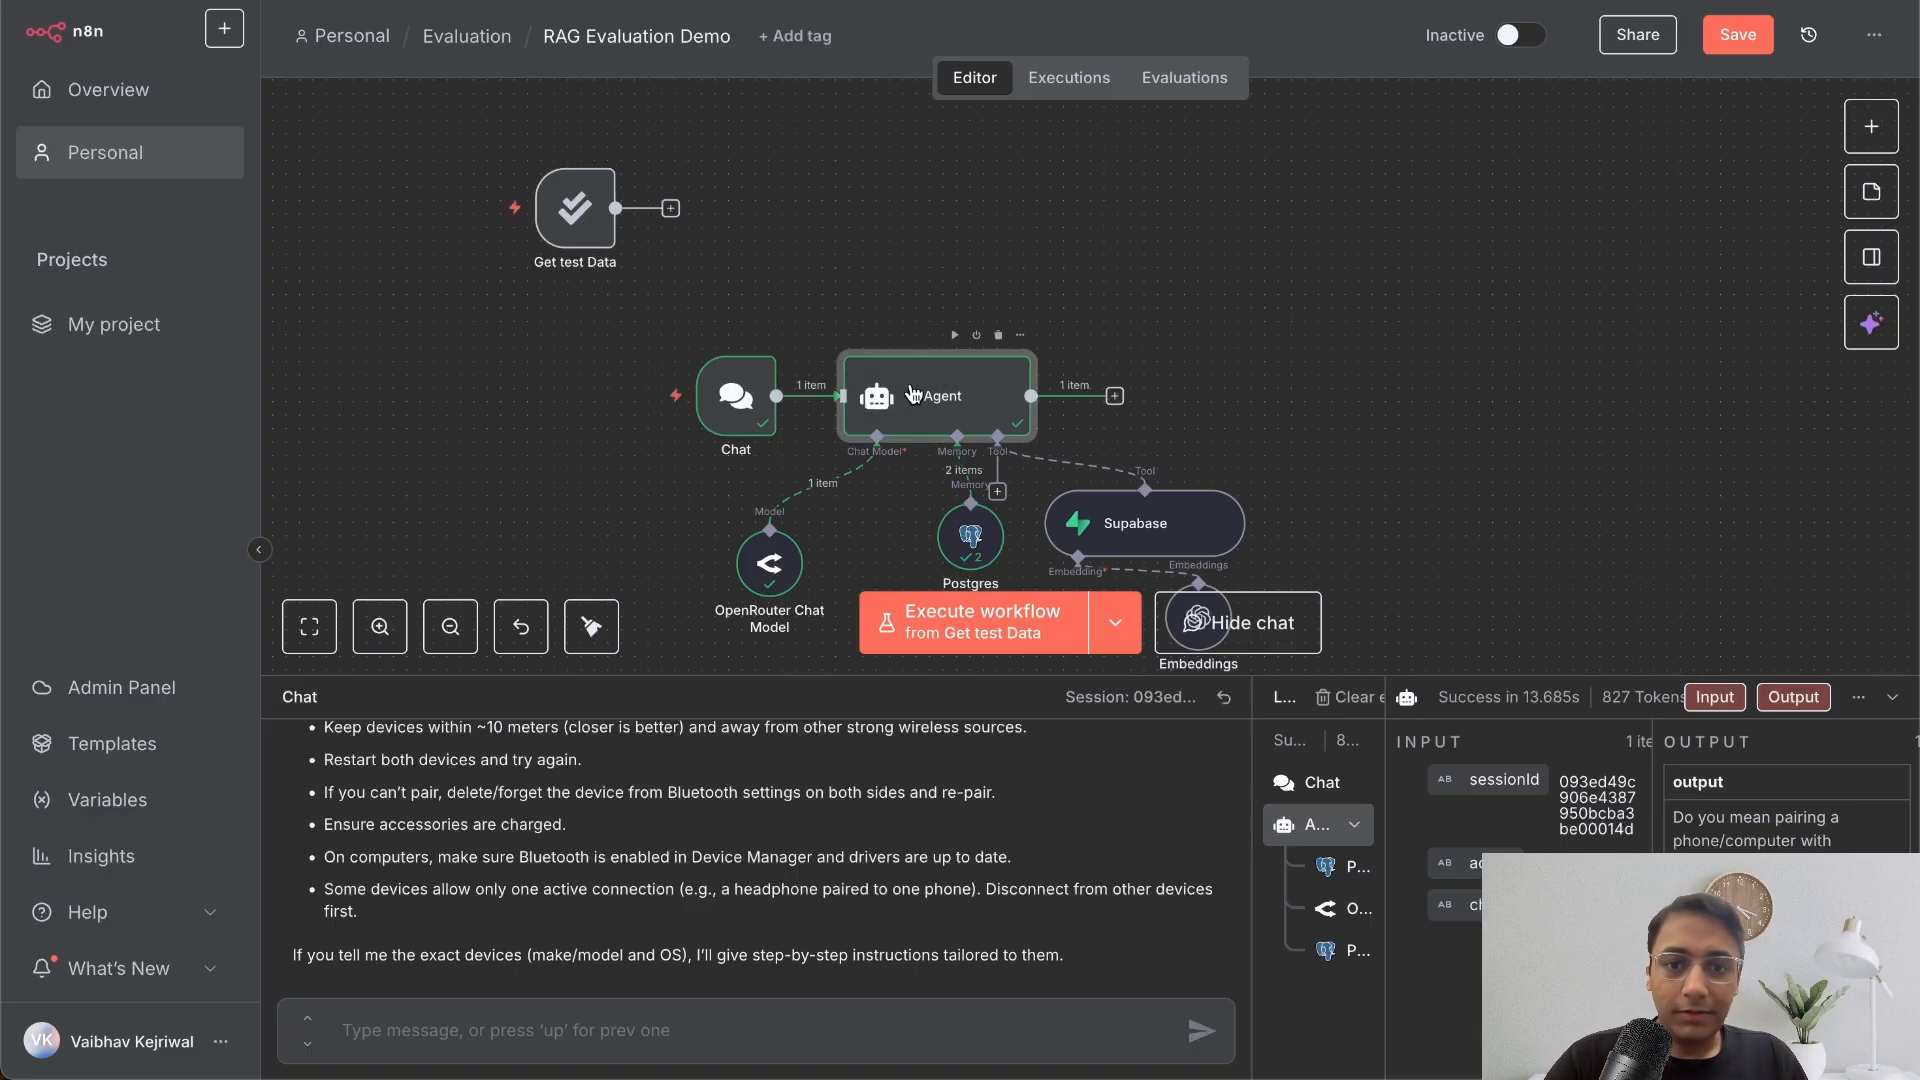
pyautogui.doubleClick(912, 392)
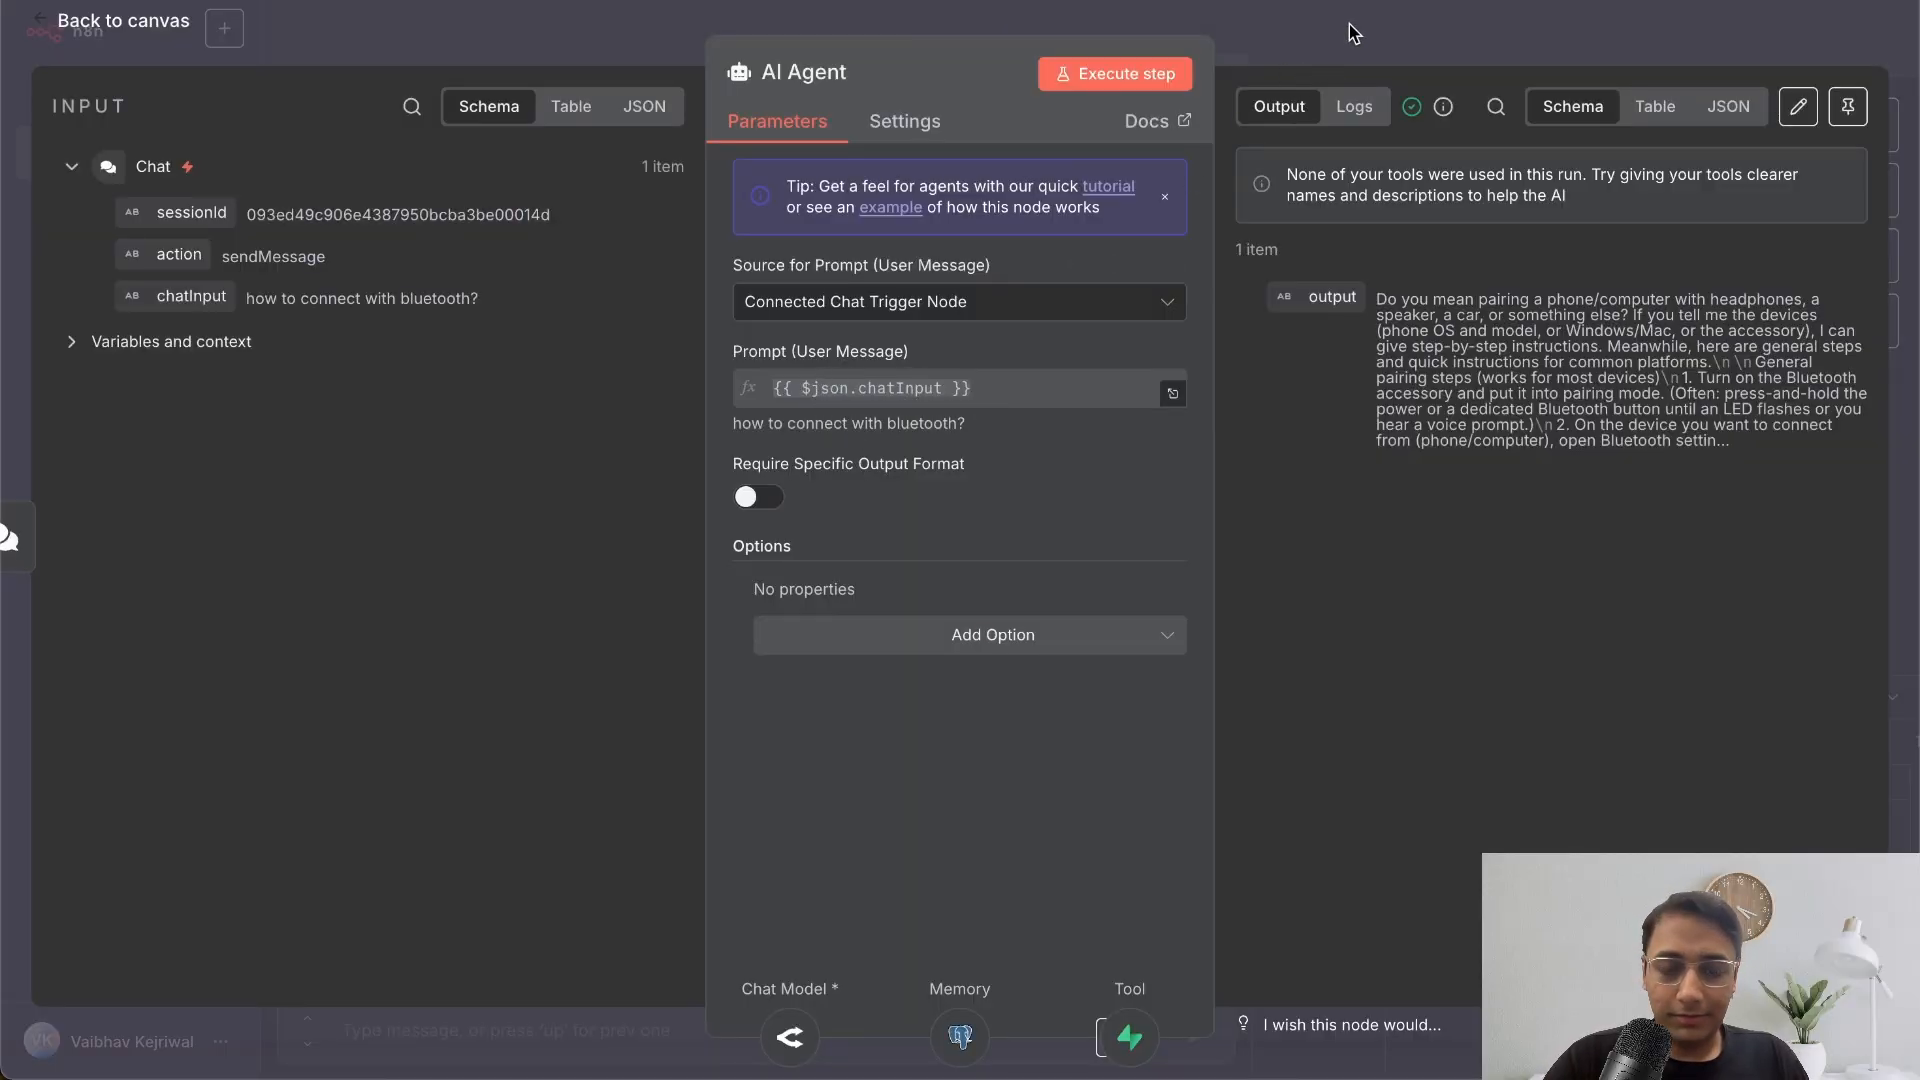
pyautogui.click(1216, 24)
# - Run the Get test Data node on its own to fetch a row from the dataset
pyautogui.doubleClick(574, 208)
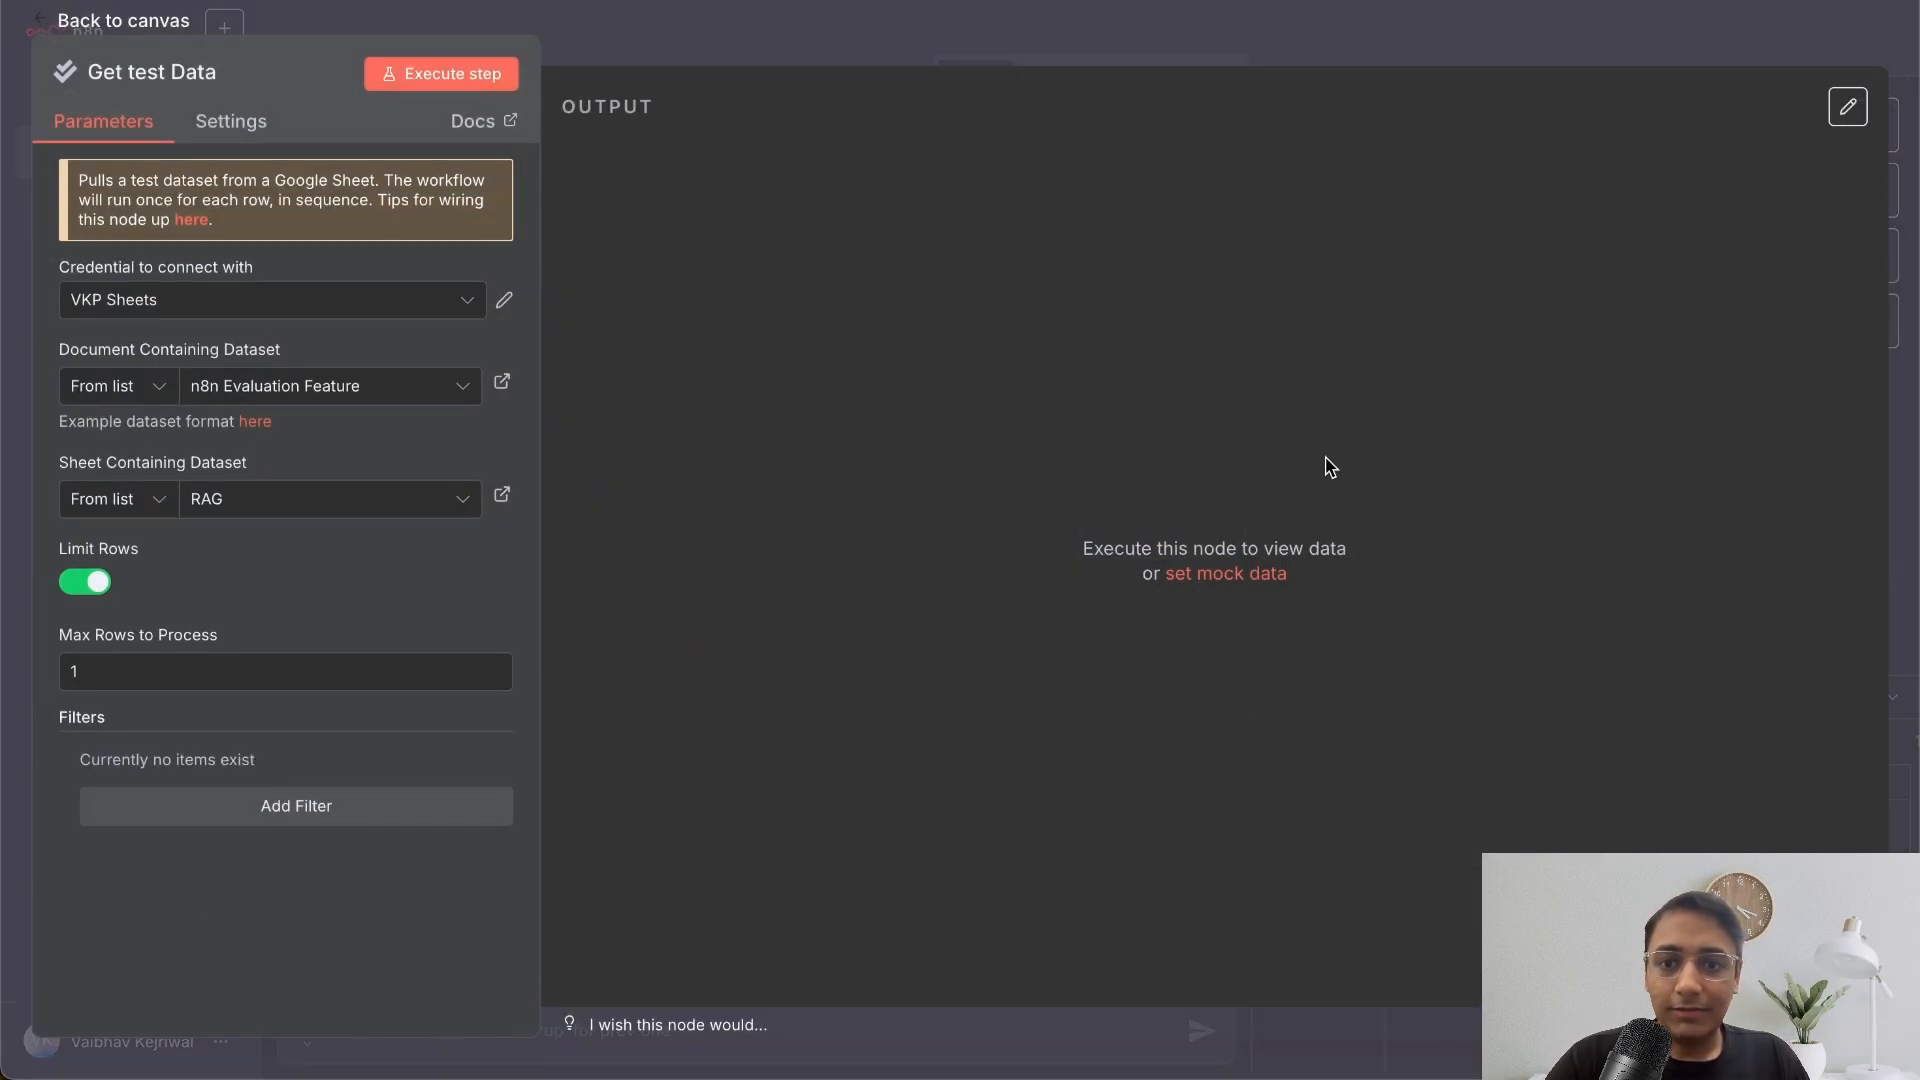
pyautogui.click(478, 76)
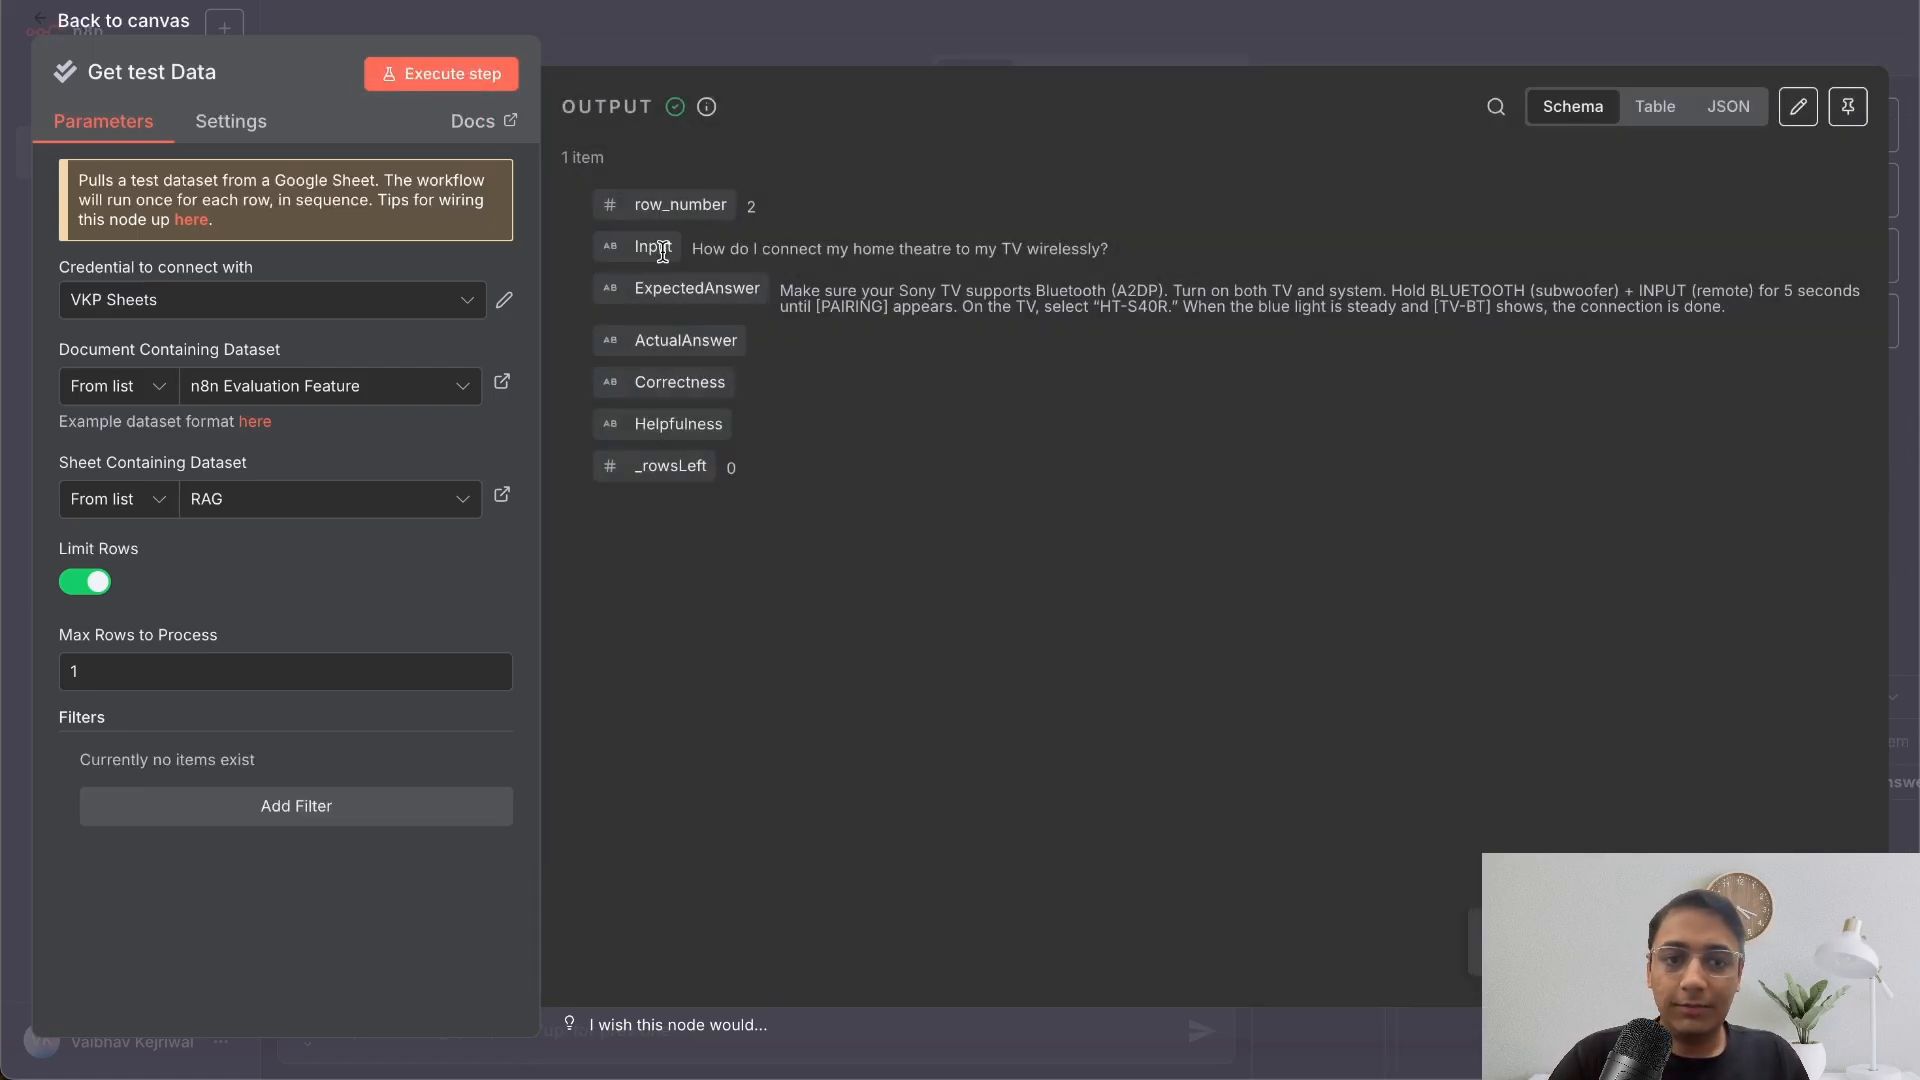
pyautogui.click(1437, 36)
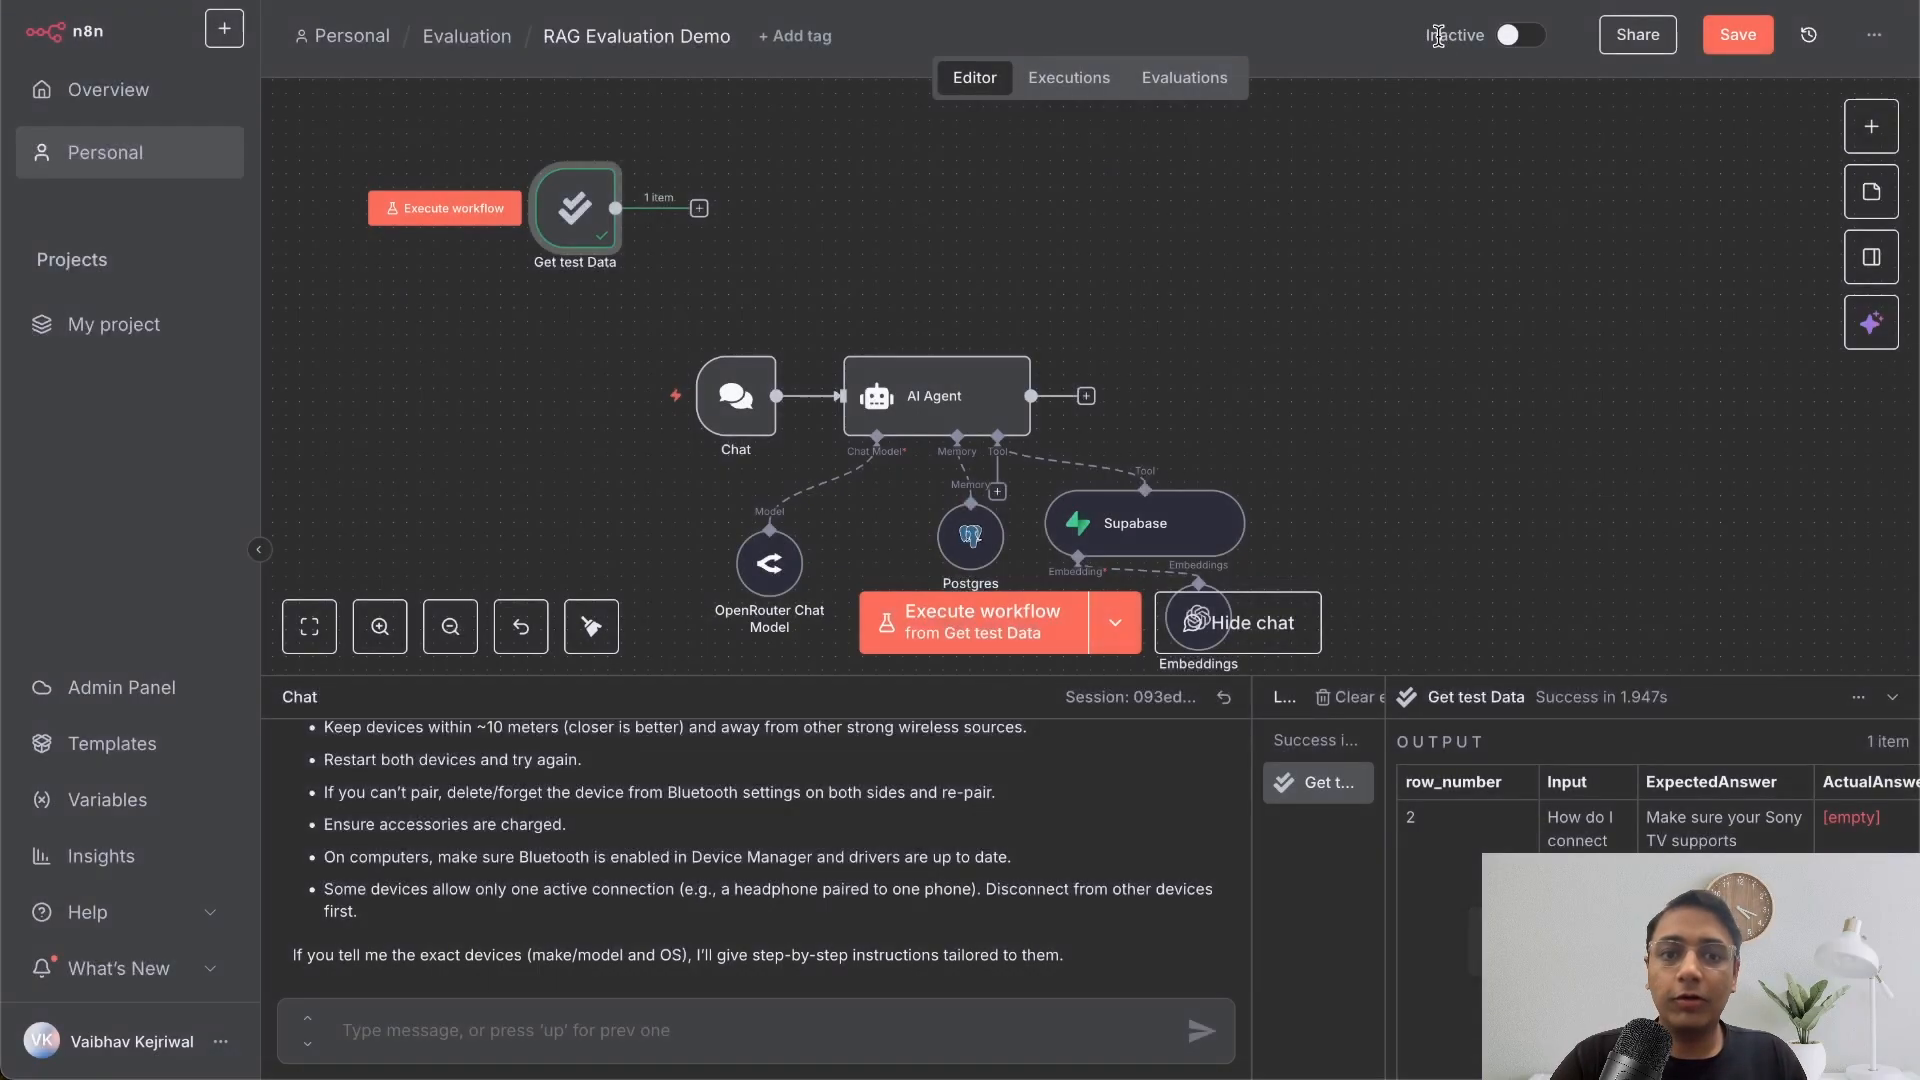
# - Add an Edit Fields (Set) node after the Get test Data node
pyautogui.click(699, 208)
pyautogui.write('set')
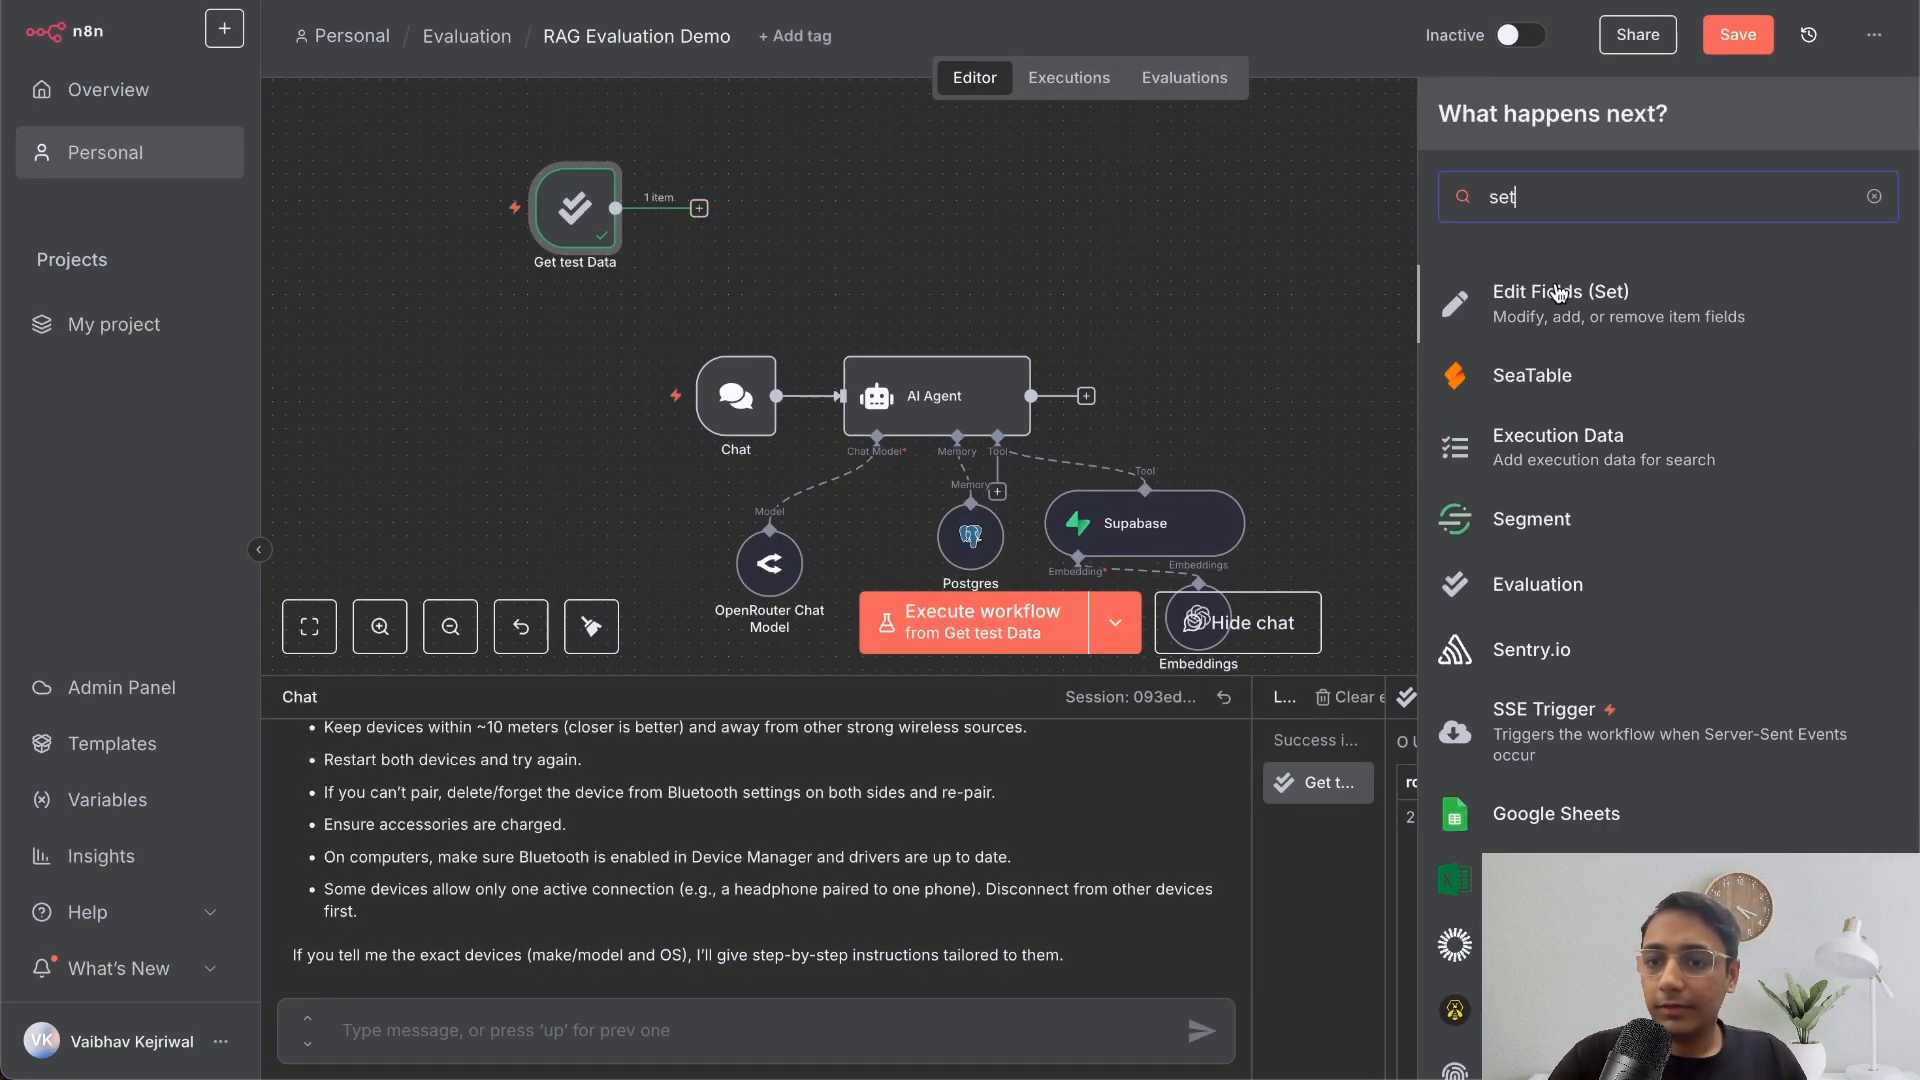
pyautogui.click(1558, 294)
# - Add a string field named chatInput to Edit Fields and map it to the dataset's Input, {{ $json.Input }}
pyautogui.click(960, 446)
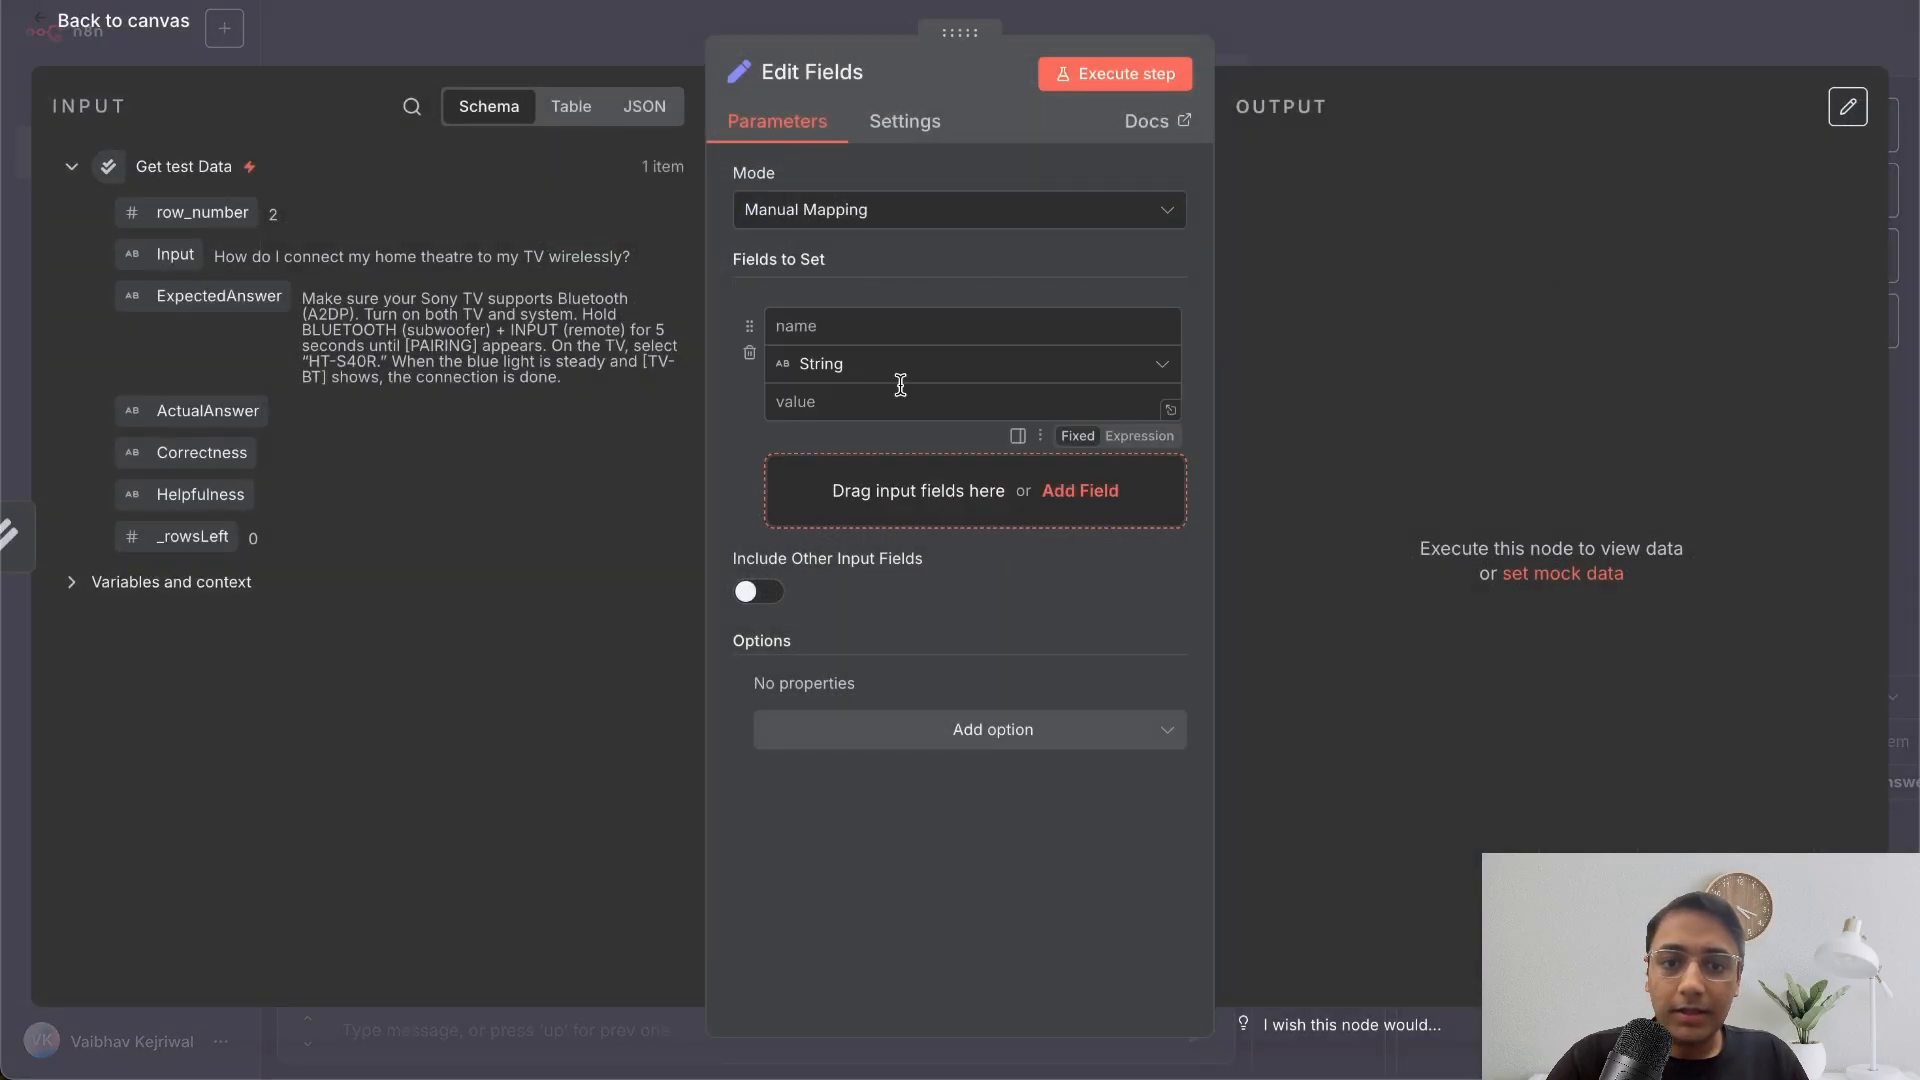
pyautogui.click(899, 330)
pyautogui.write('chatInput')
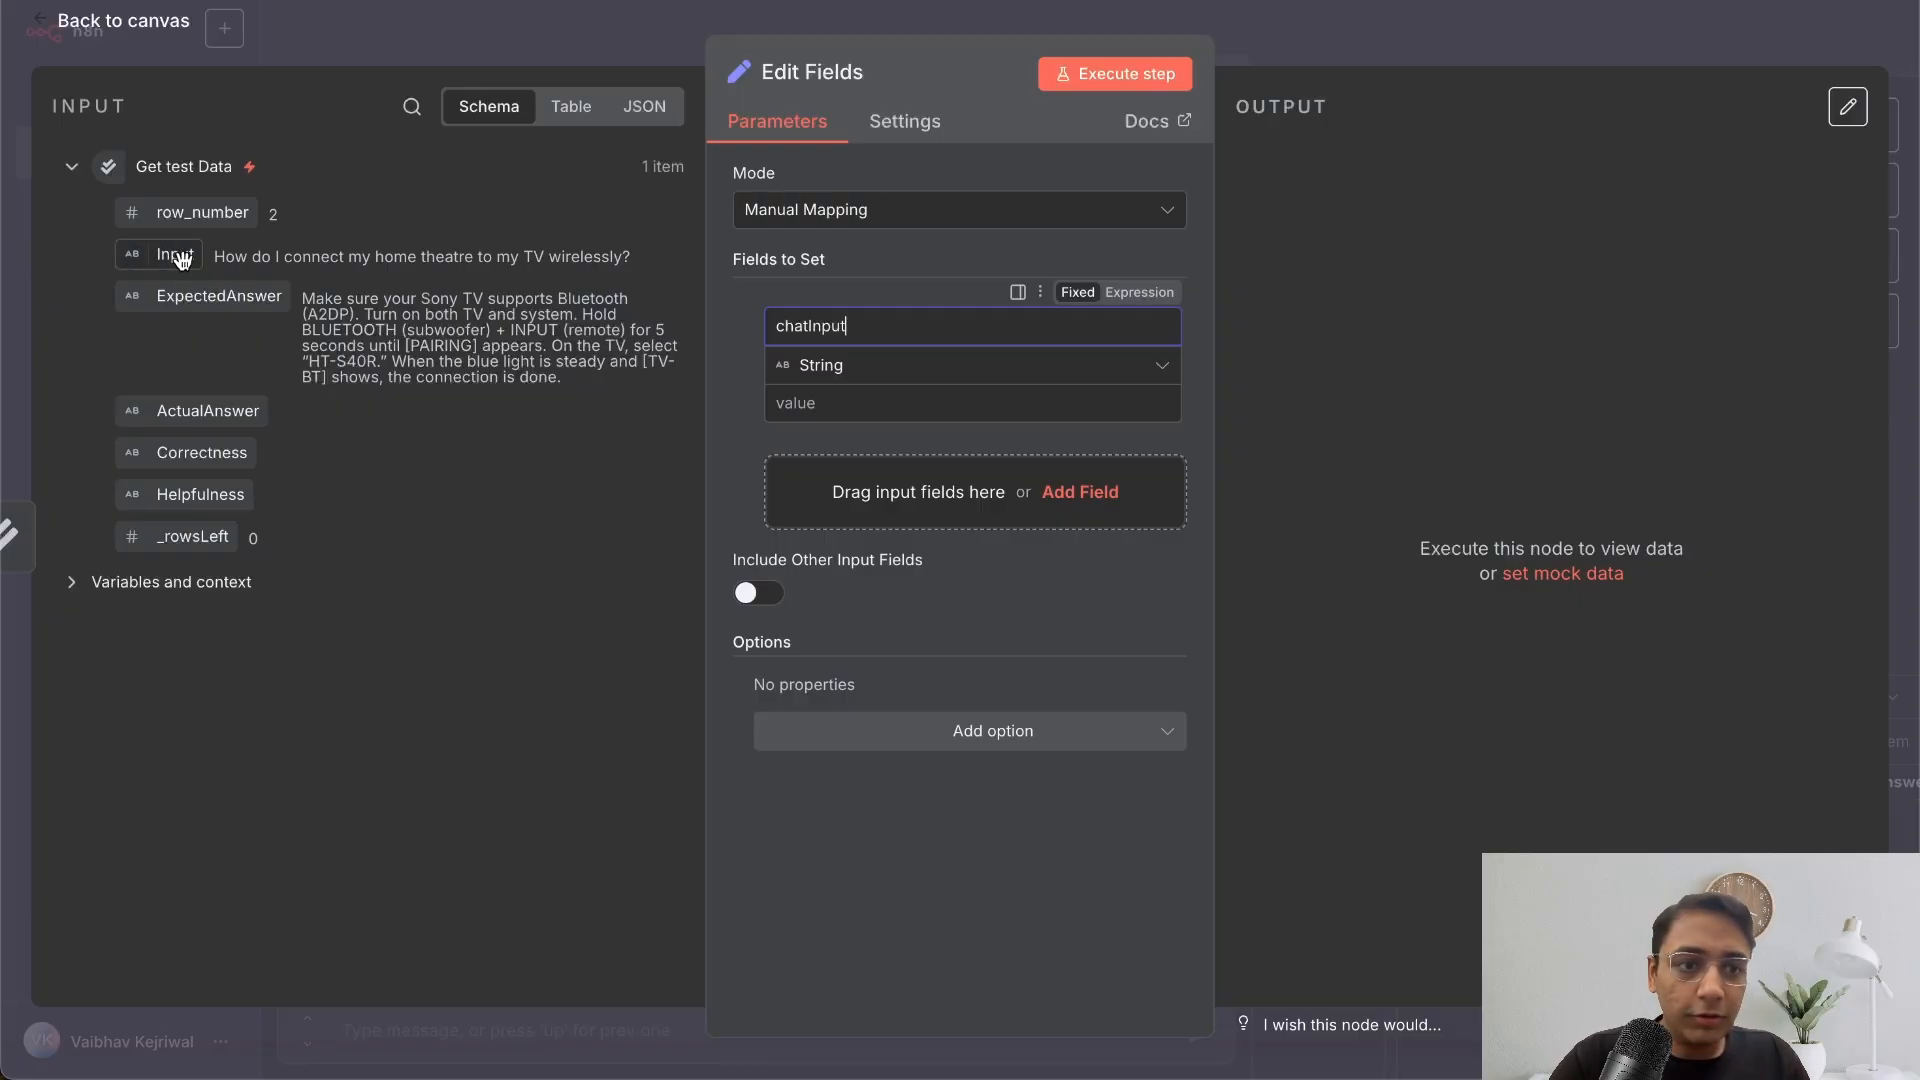
pyautogui.moveTo(175, 256); pyautogui.dragTo(884, 424)
pyautogui.moveTo(165, 254); pyautogui.dragTo(800, 401)
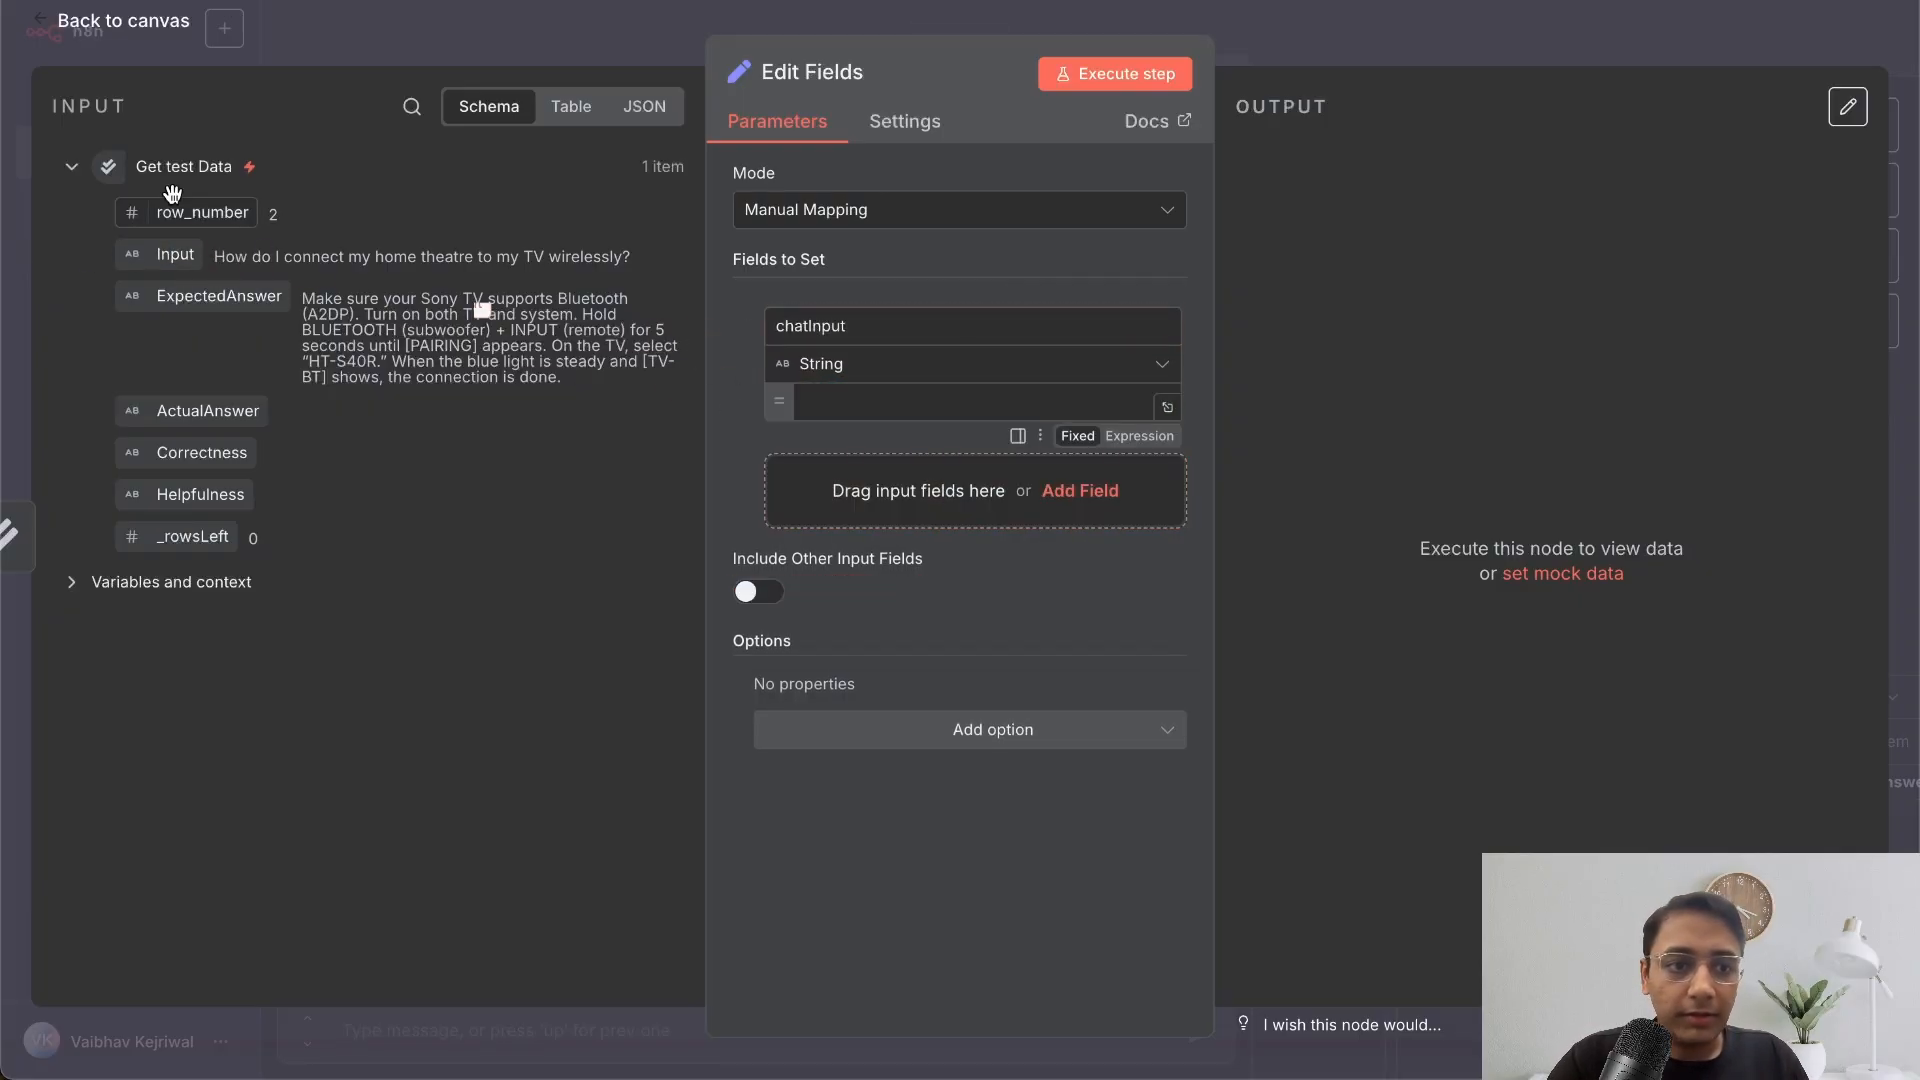
pyautogui.click(1350, 304)
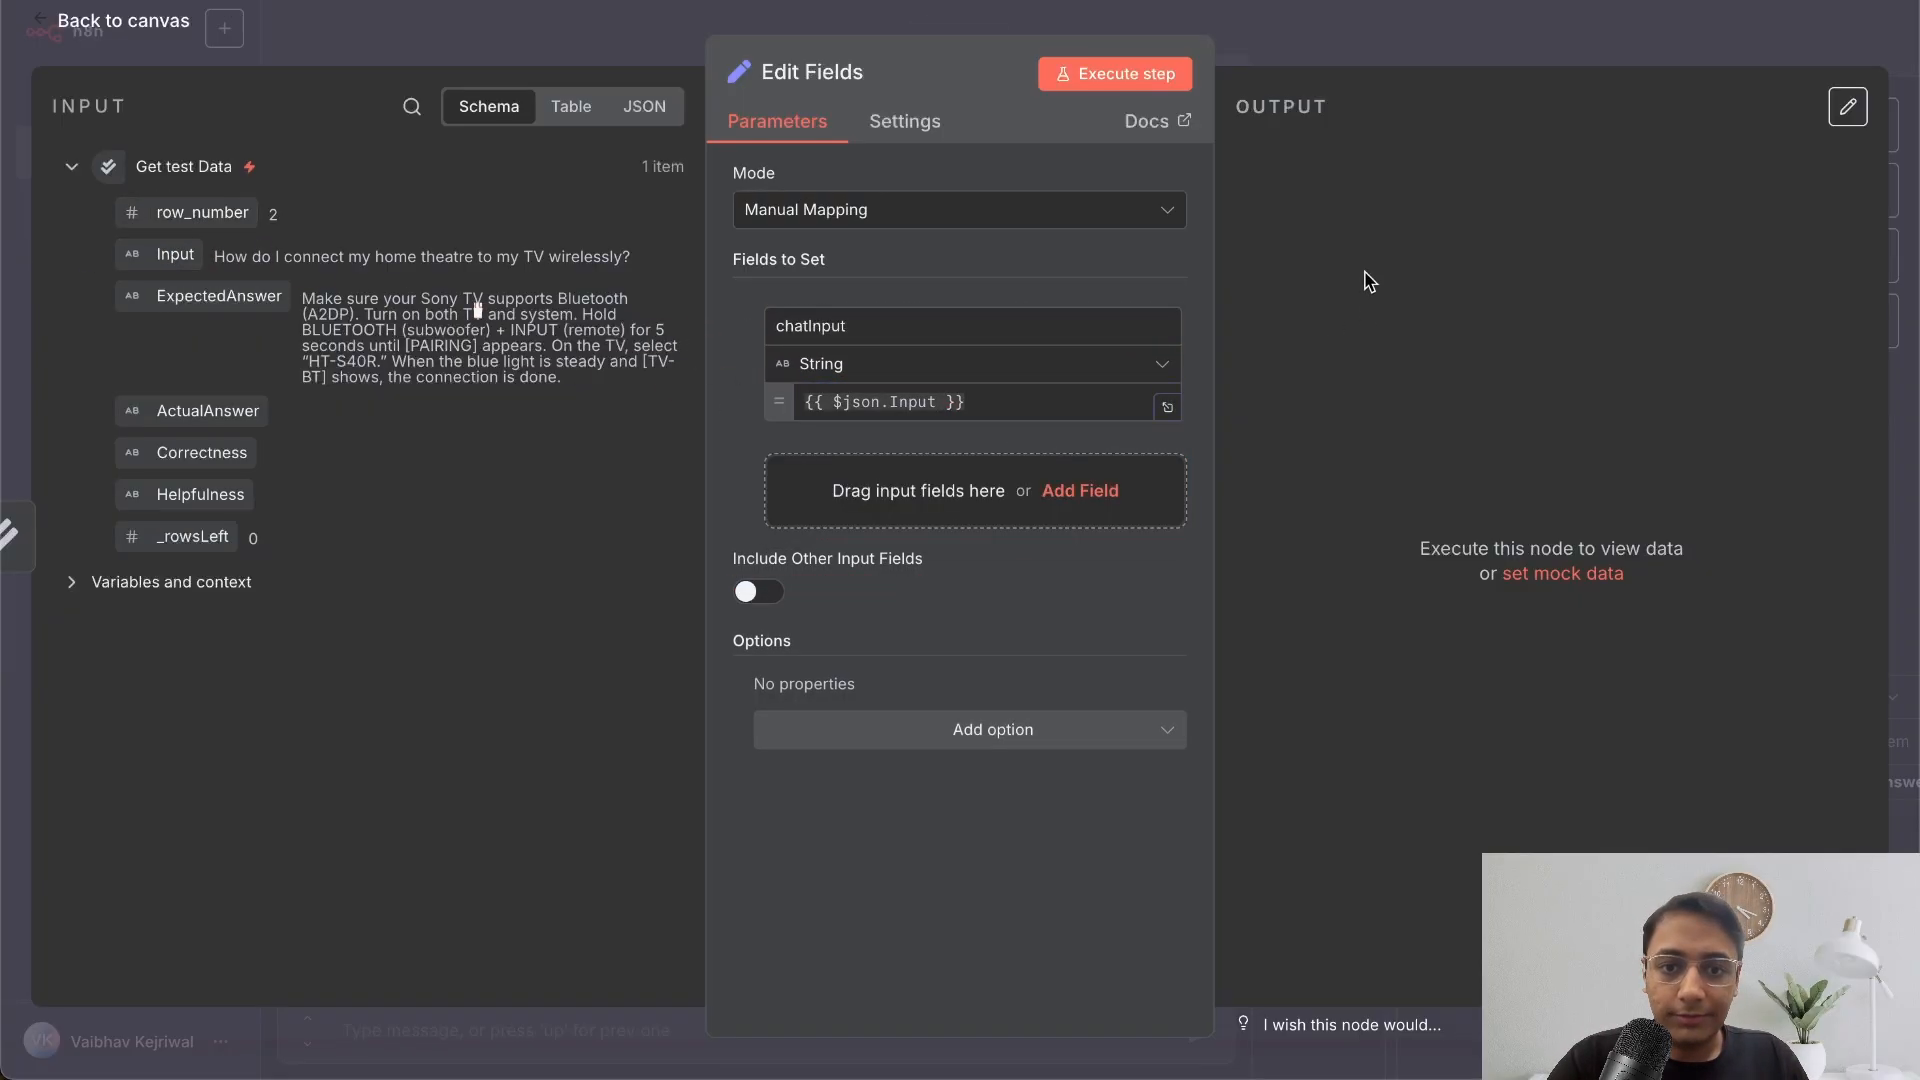
pyautogui.click(1402, 8)
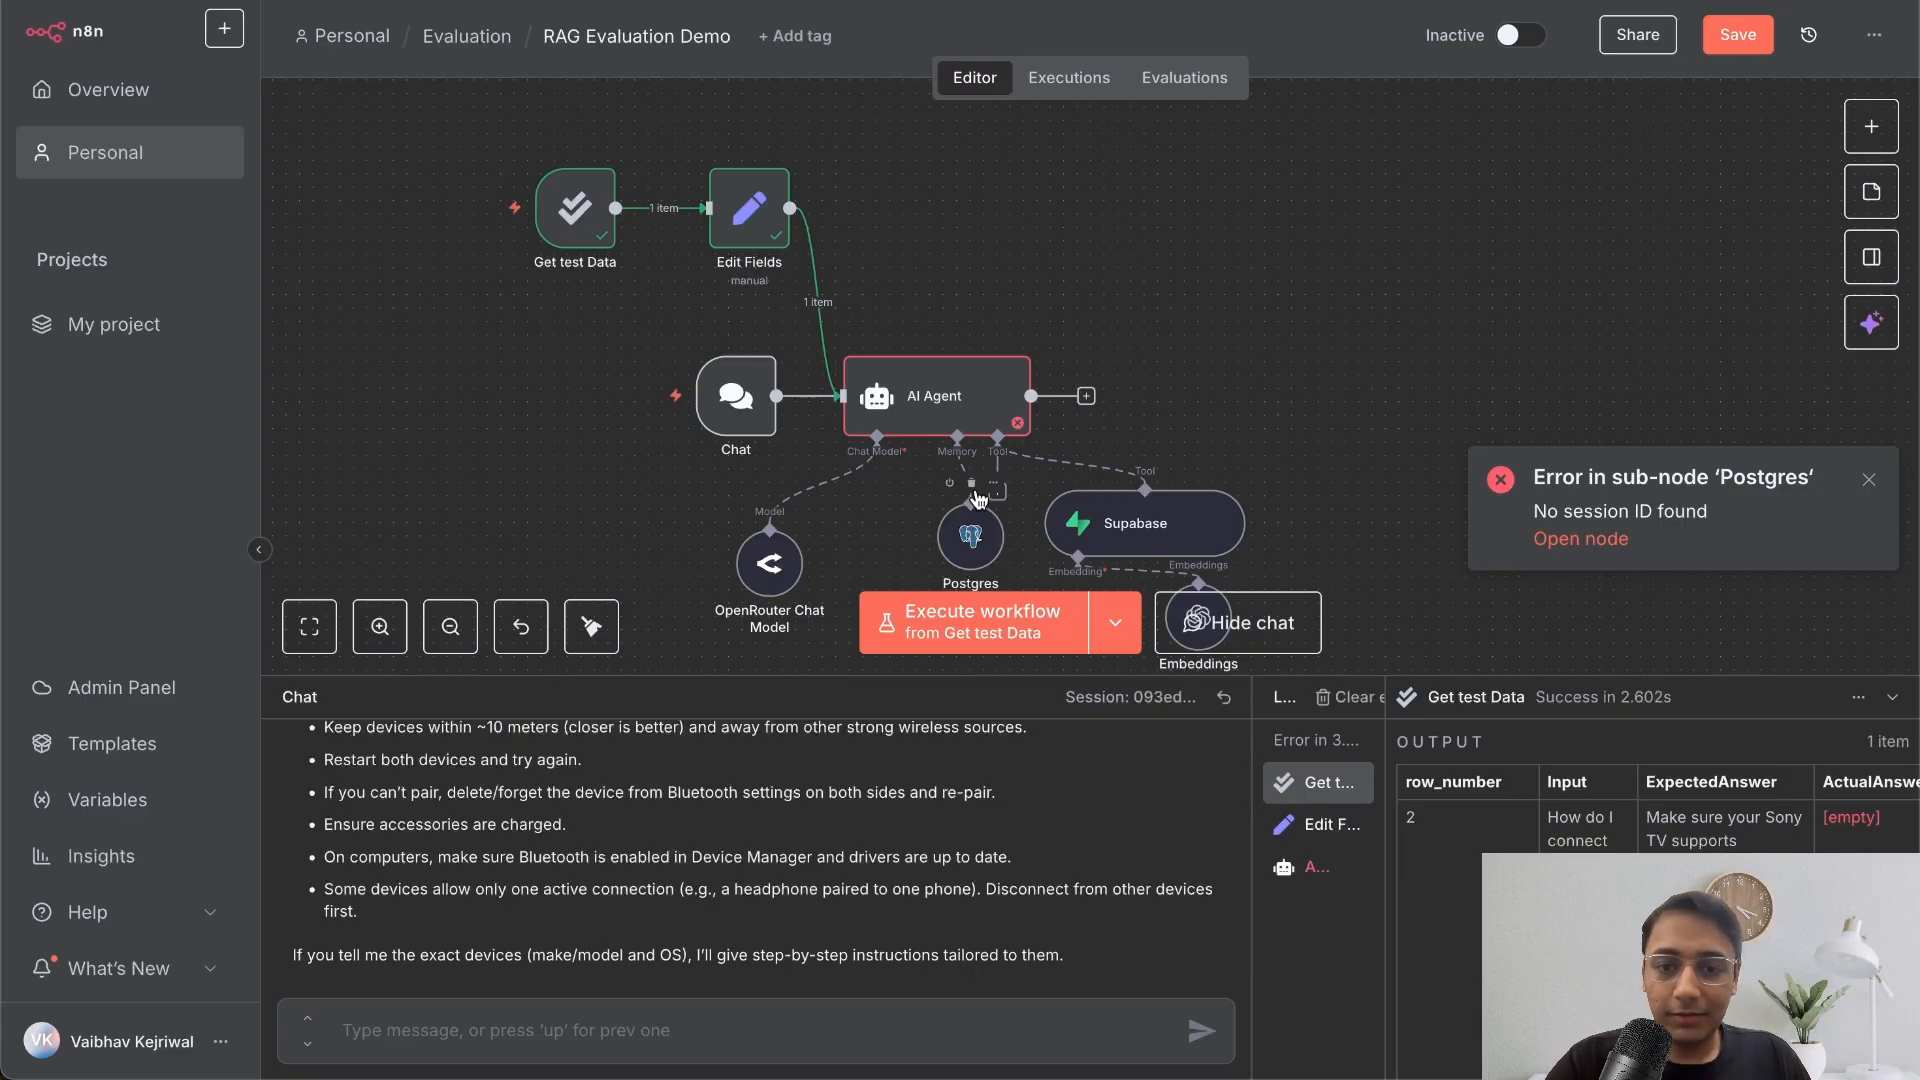
# - Delete the Postgres memory node from the AI Agent
pyautogui.click(971, 486)
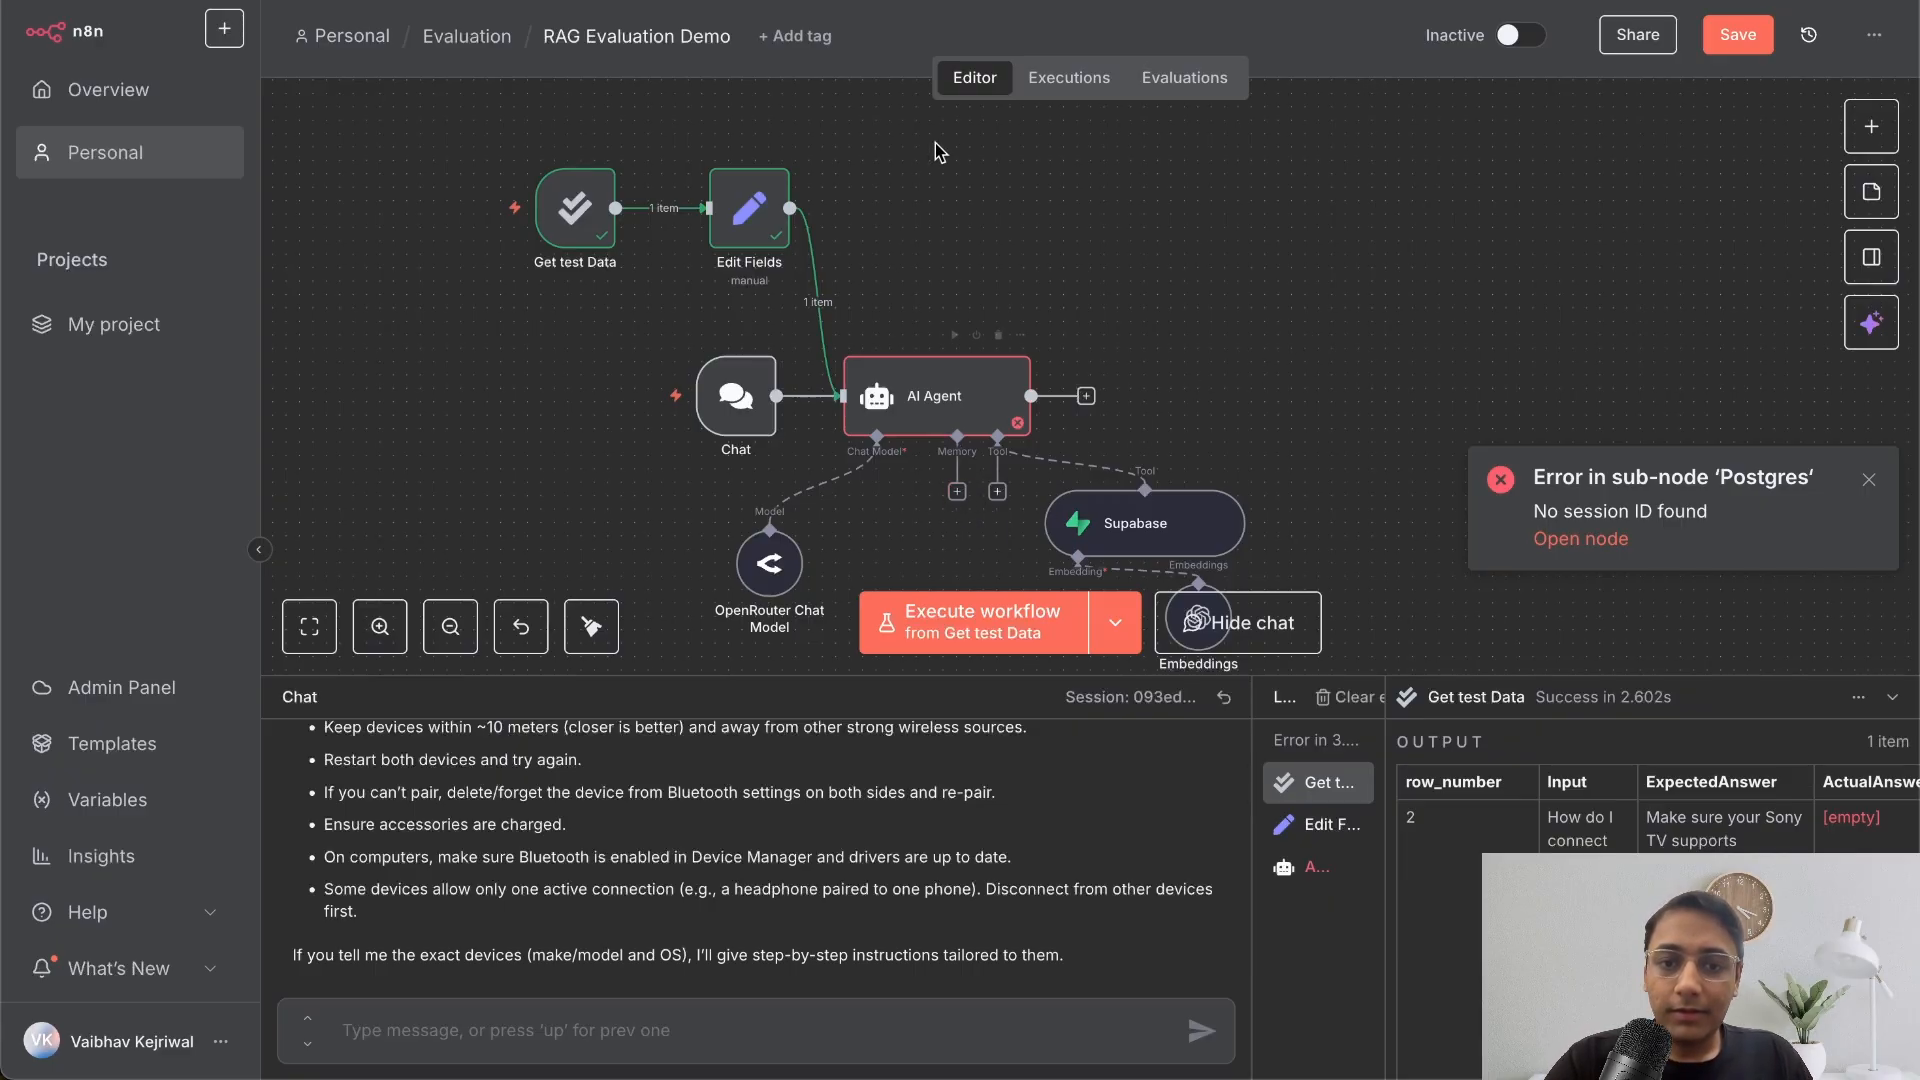
# - Rename the Edit Fields node as Match Format
pyautogui.doubleClick(745, 218)
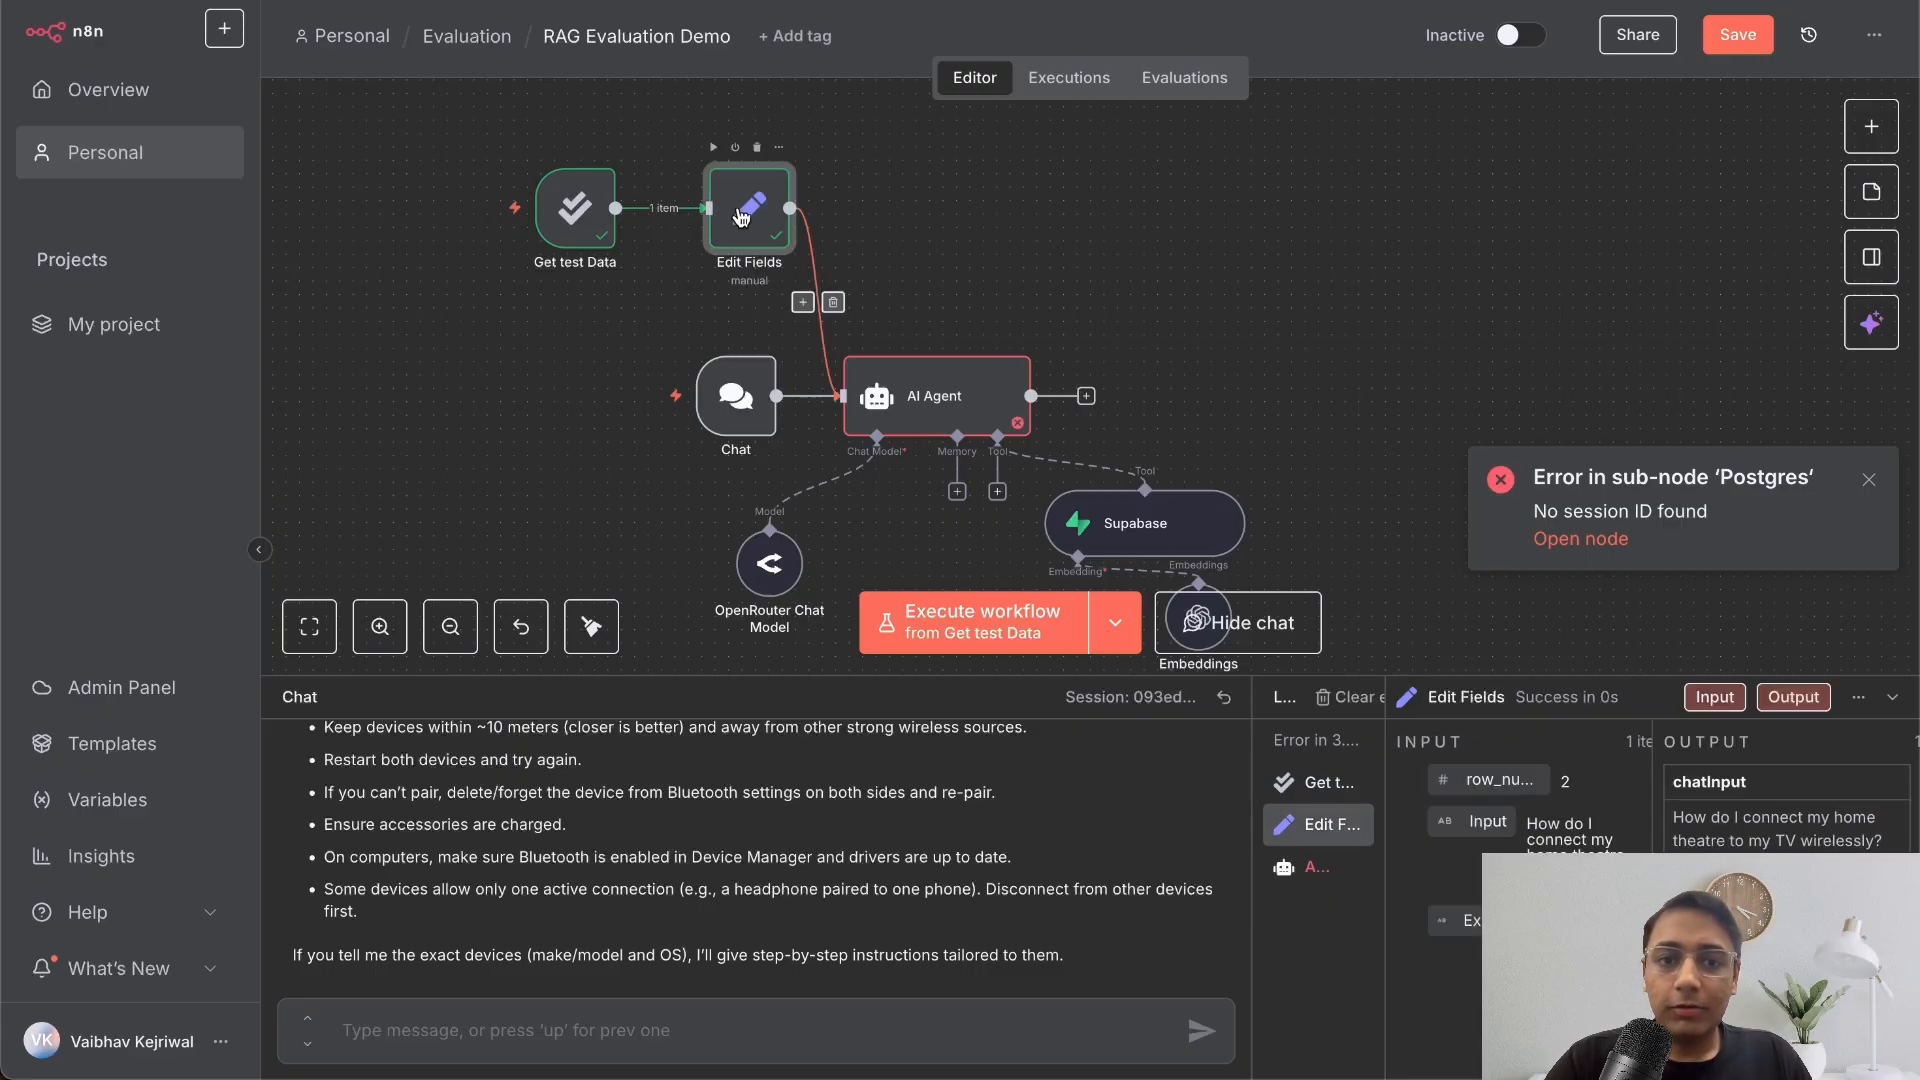
pyautogui.click(850, 70)
pyautogui.write('Match Format')
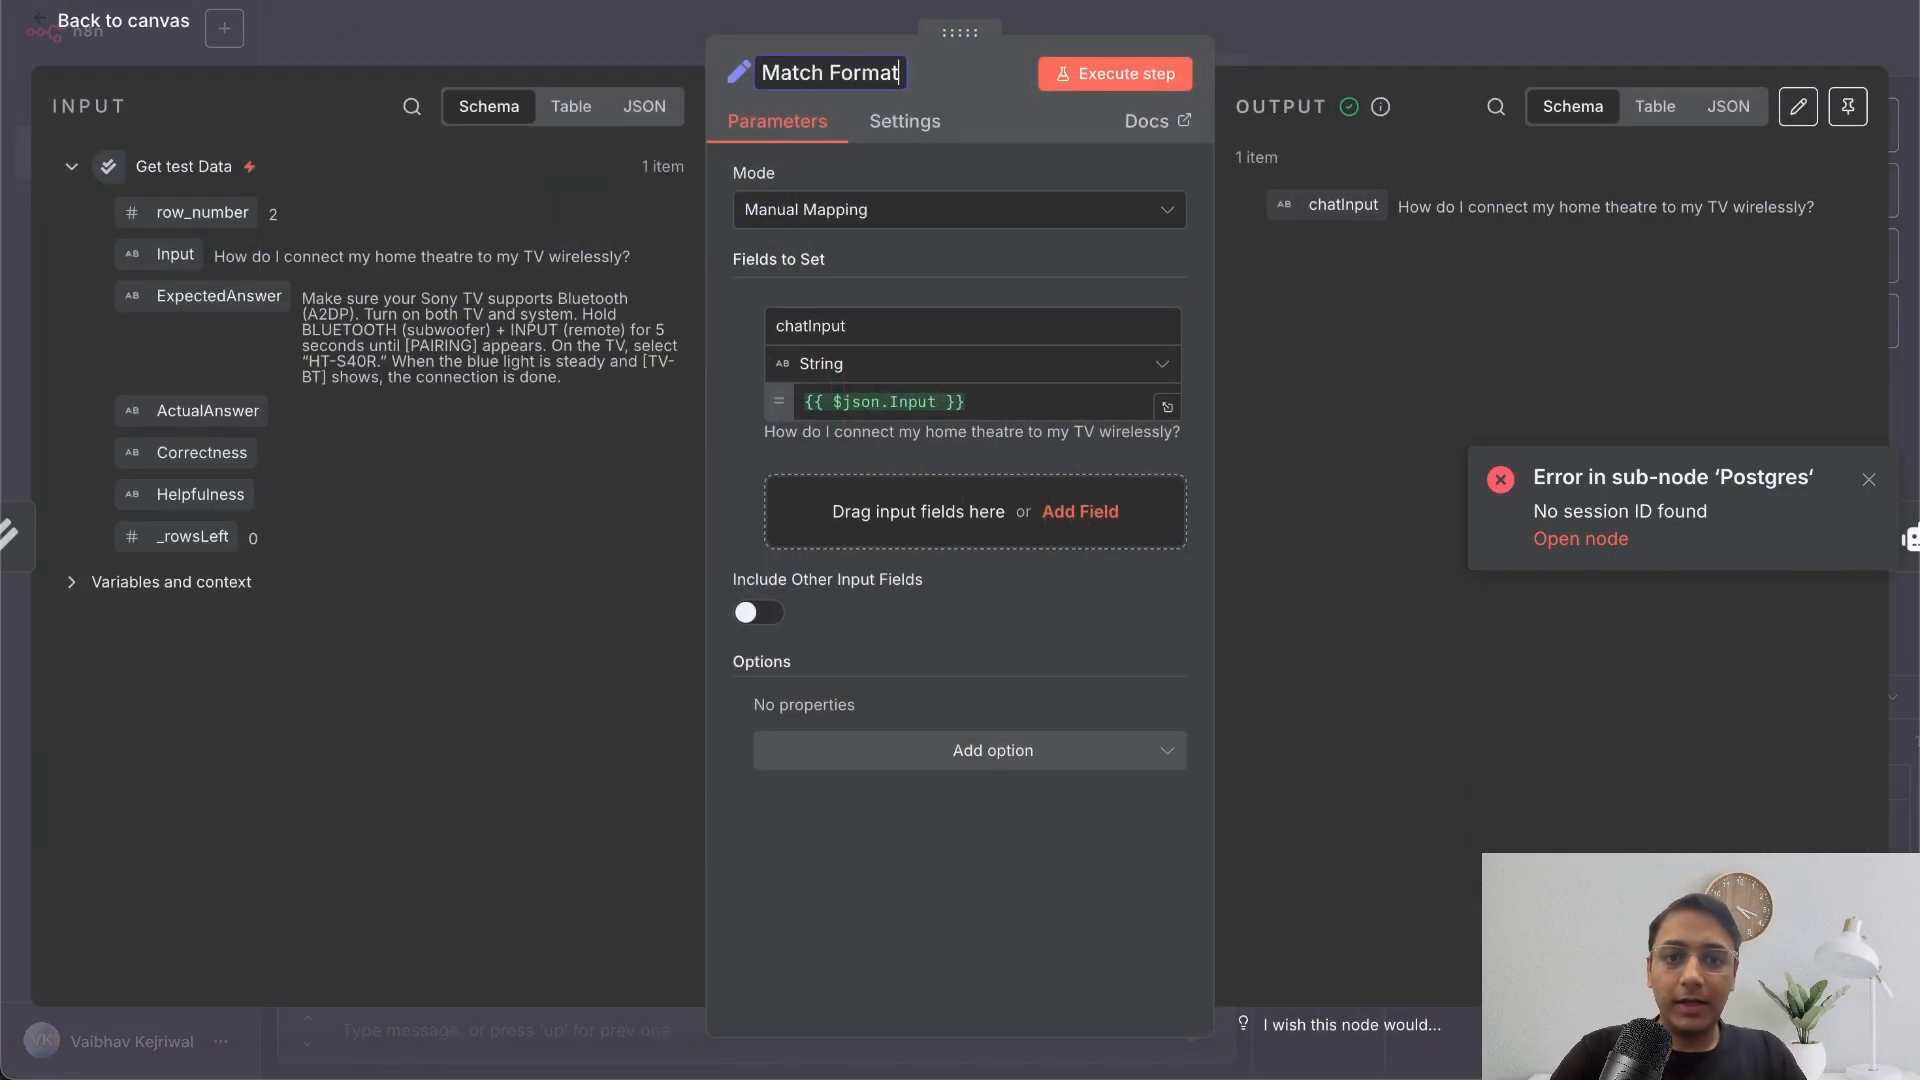
pyautogui.press('Return')
pyautogui.click(1368, 24)
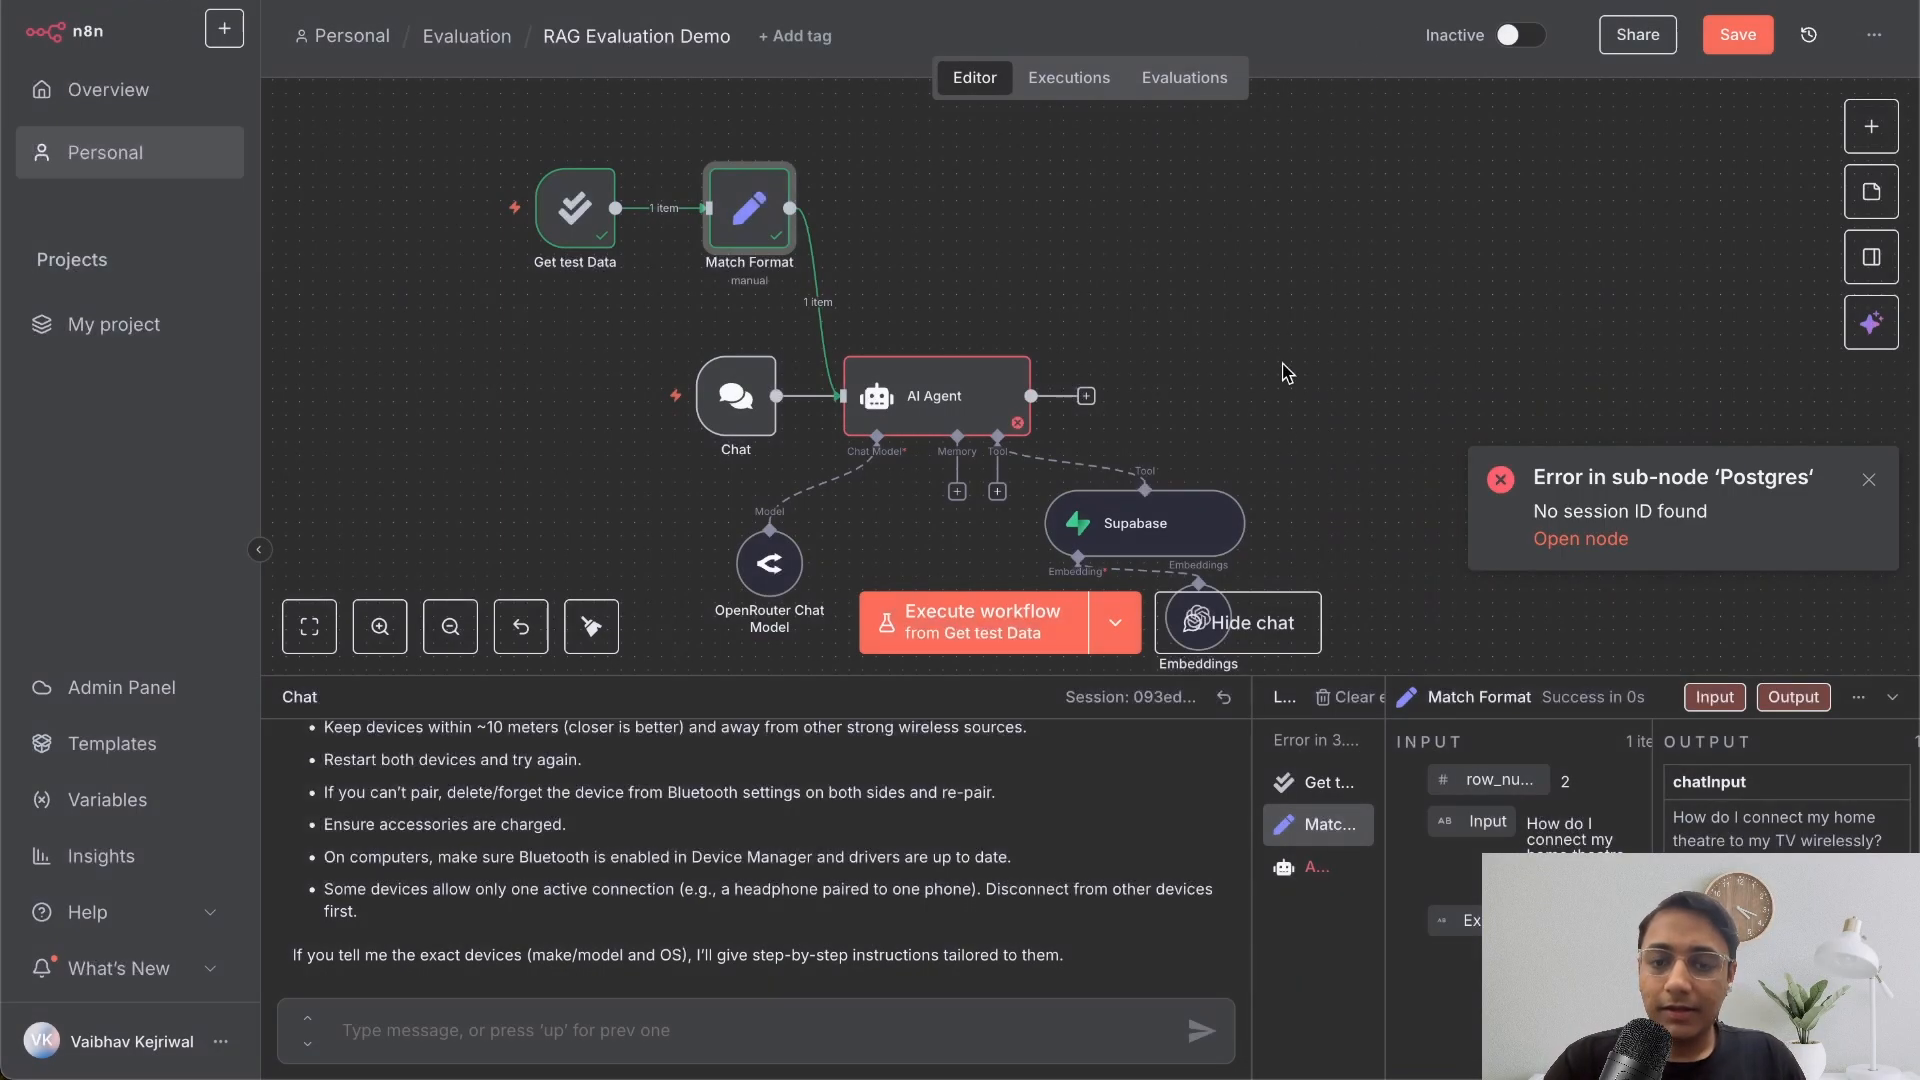
# - Add an Evaluation node with the Check If Evaluating operation after the AI Agent and place it slightly higher on the canvas
pyautogui.click(1085, 396)
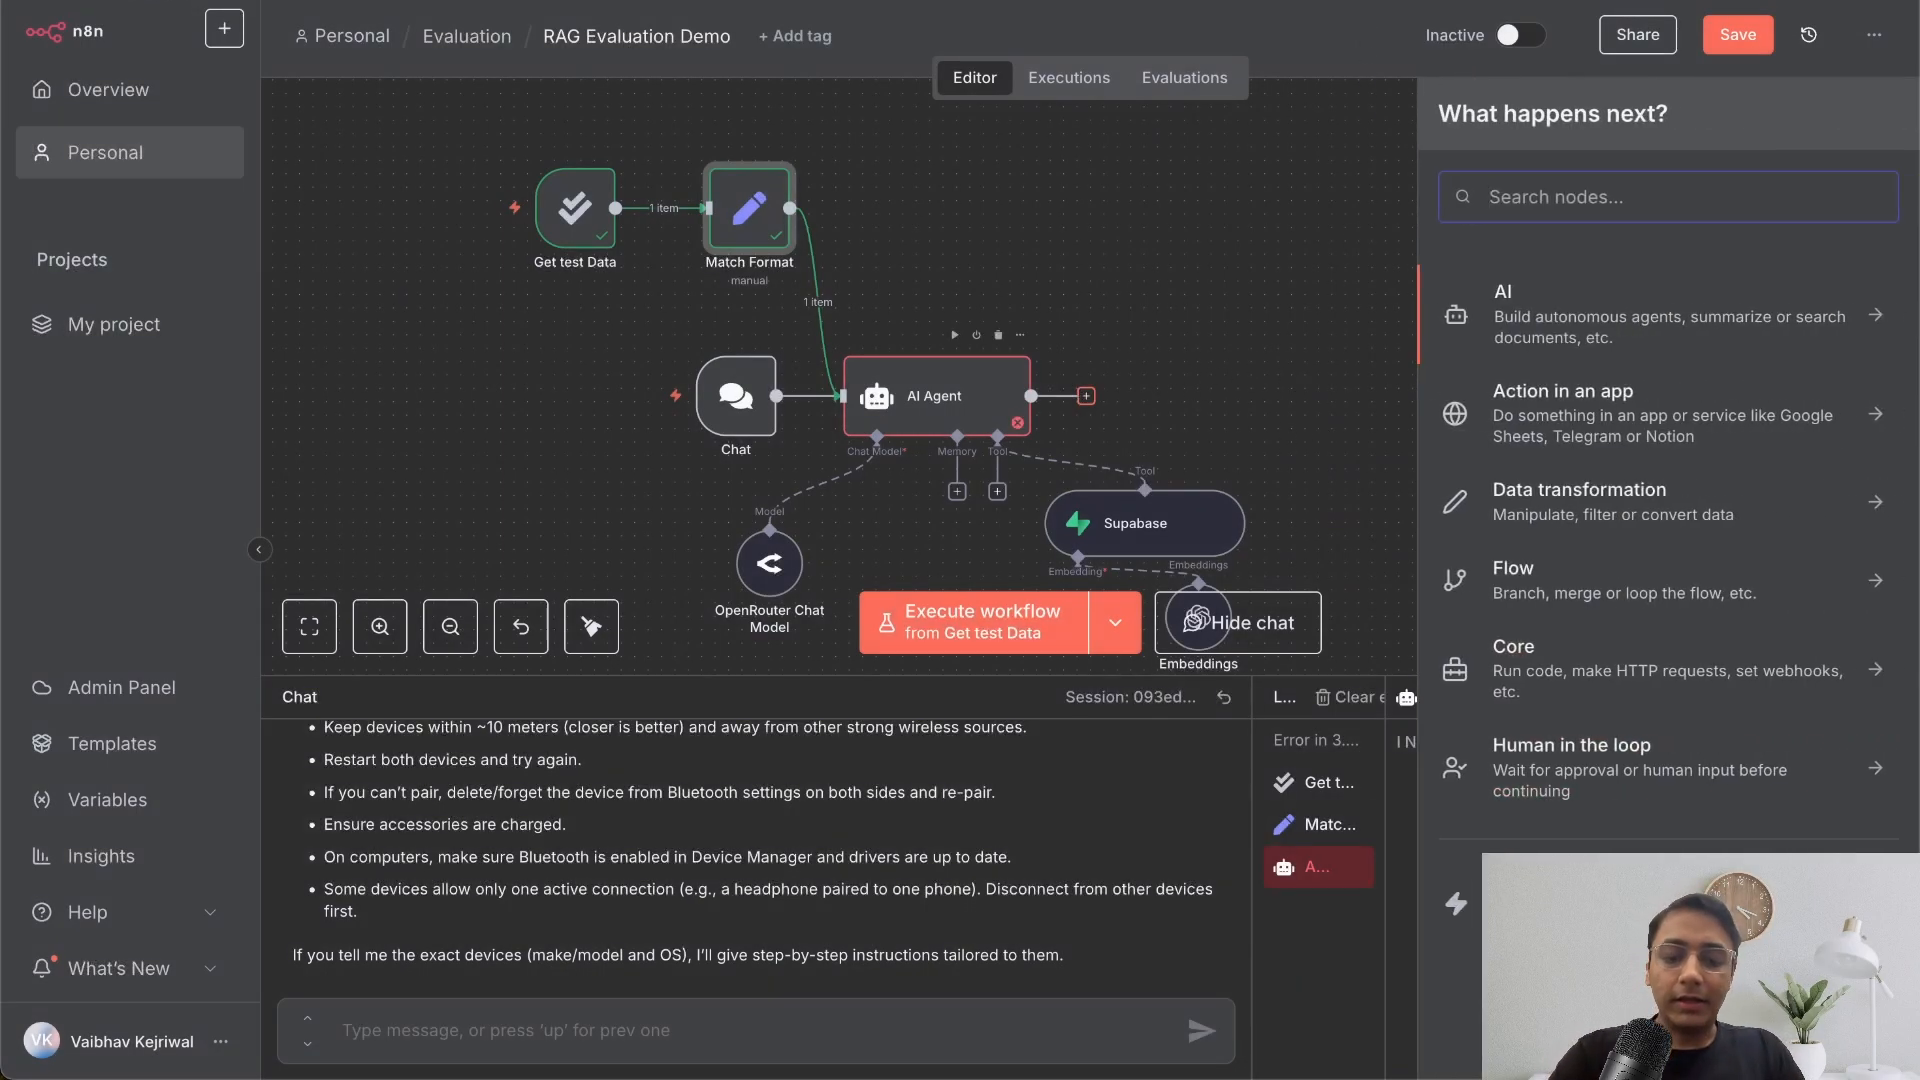
pyautogui.write('eval')
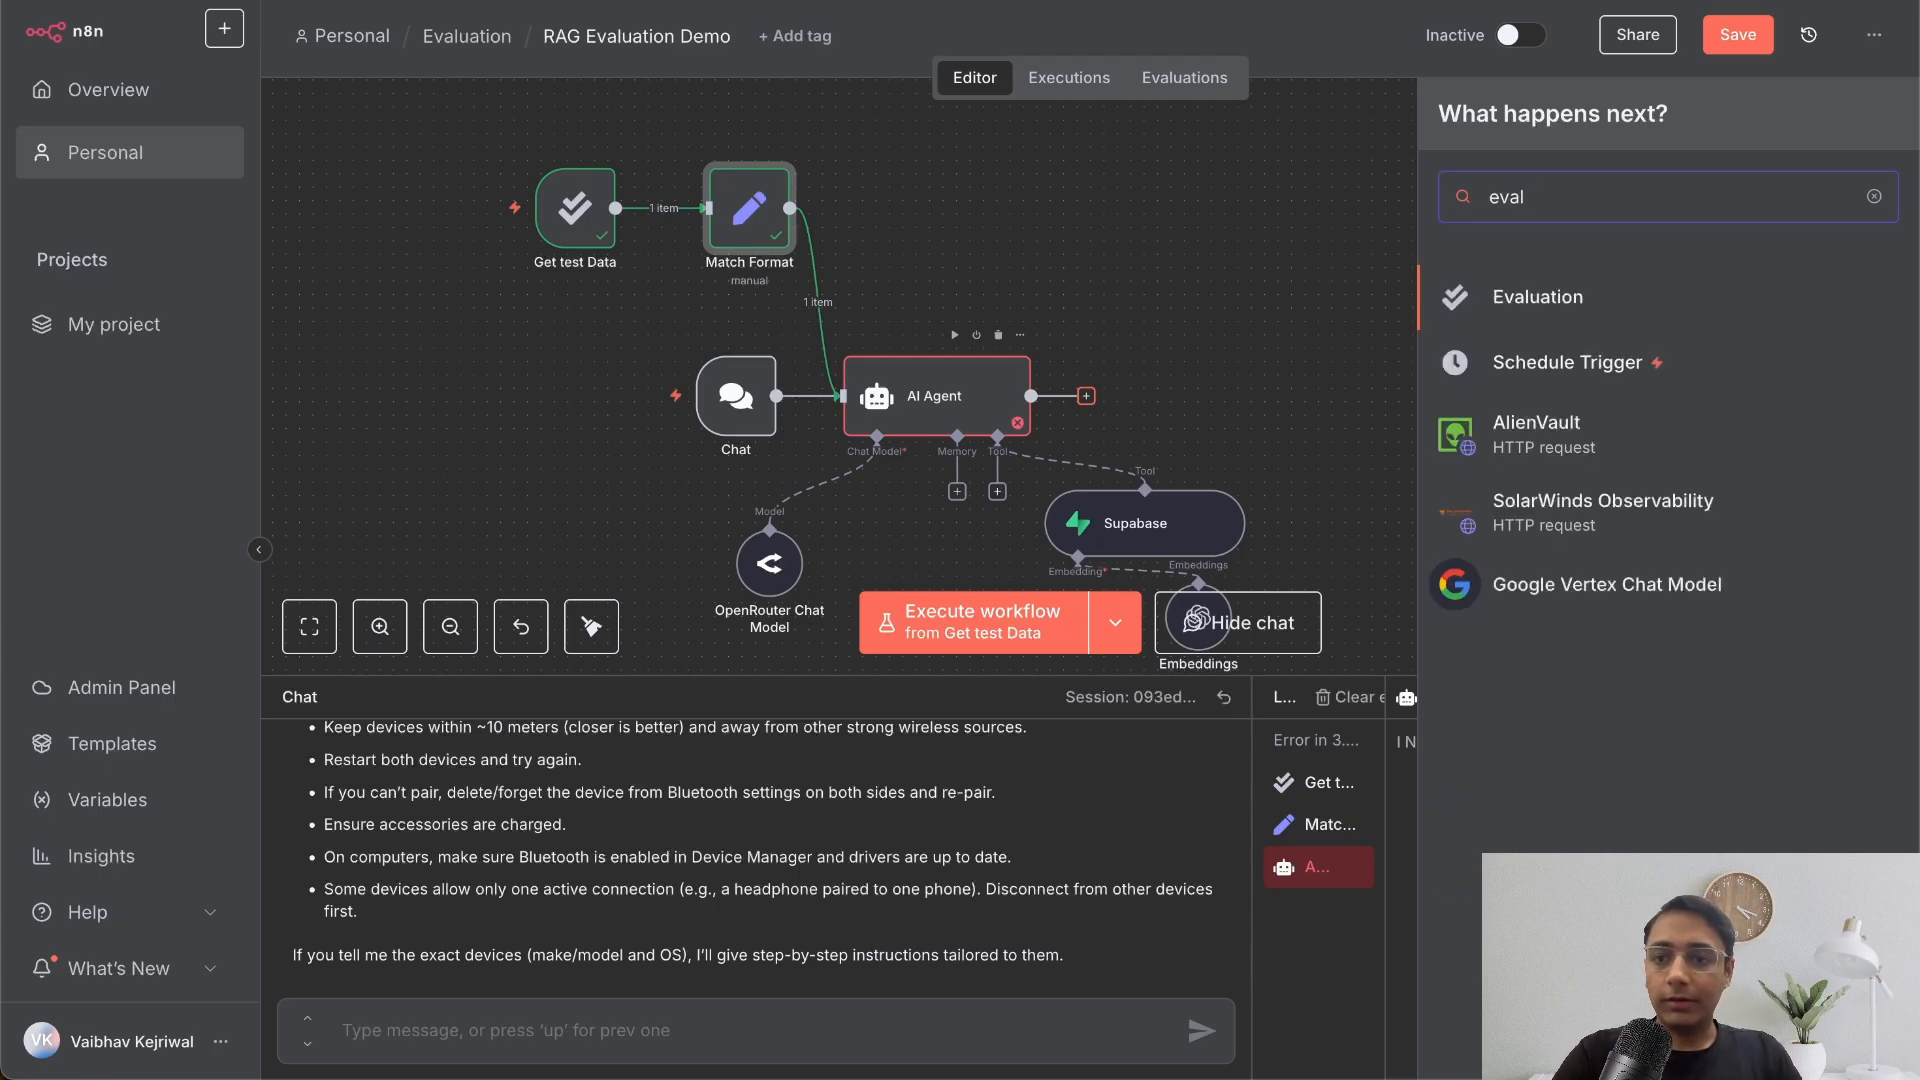
pyautogui.click(1619, 298)
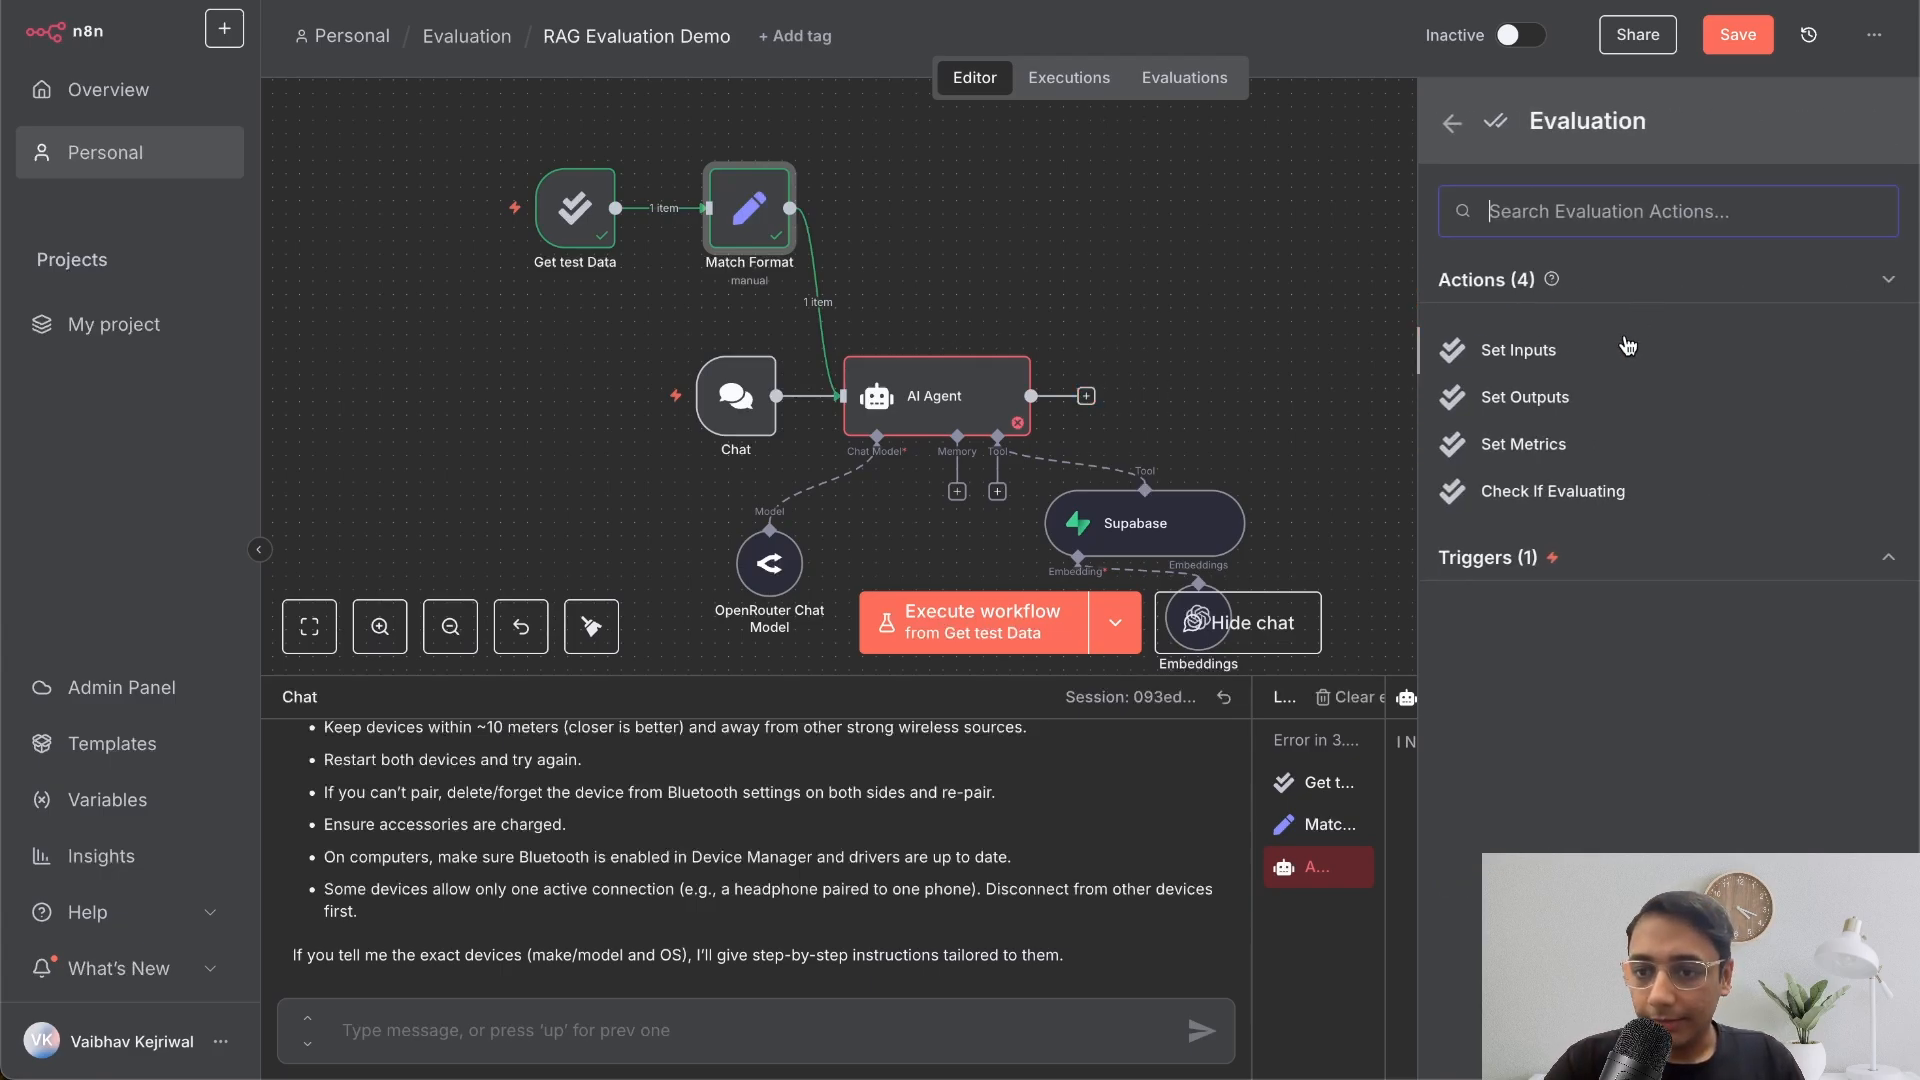
pyautogui.click(1589, 500)
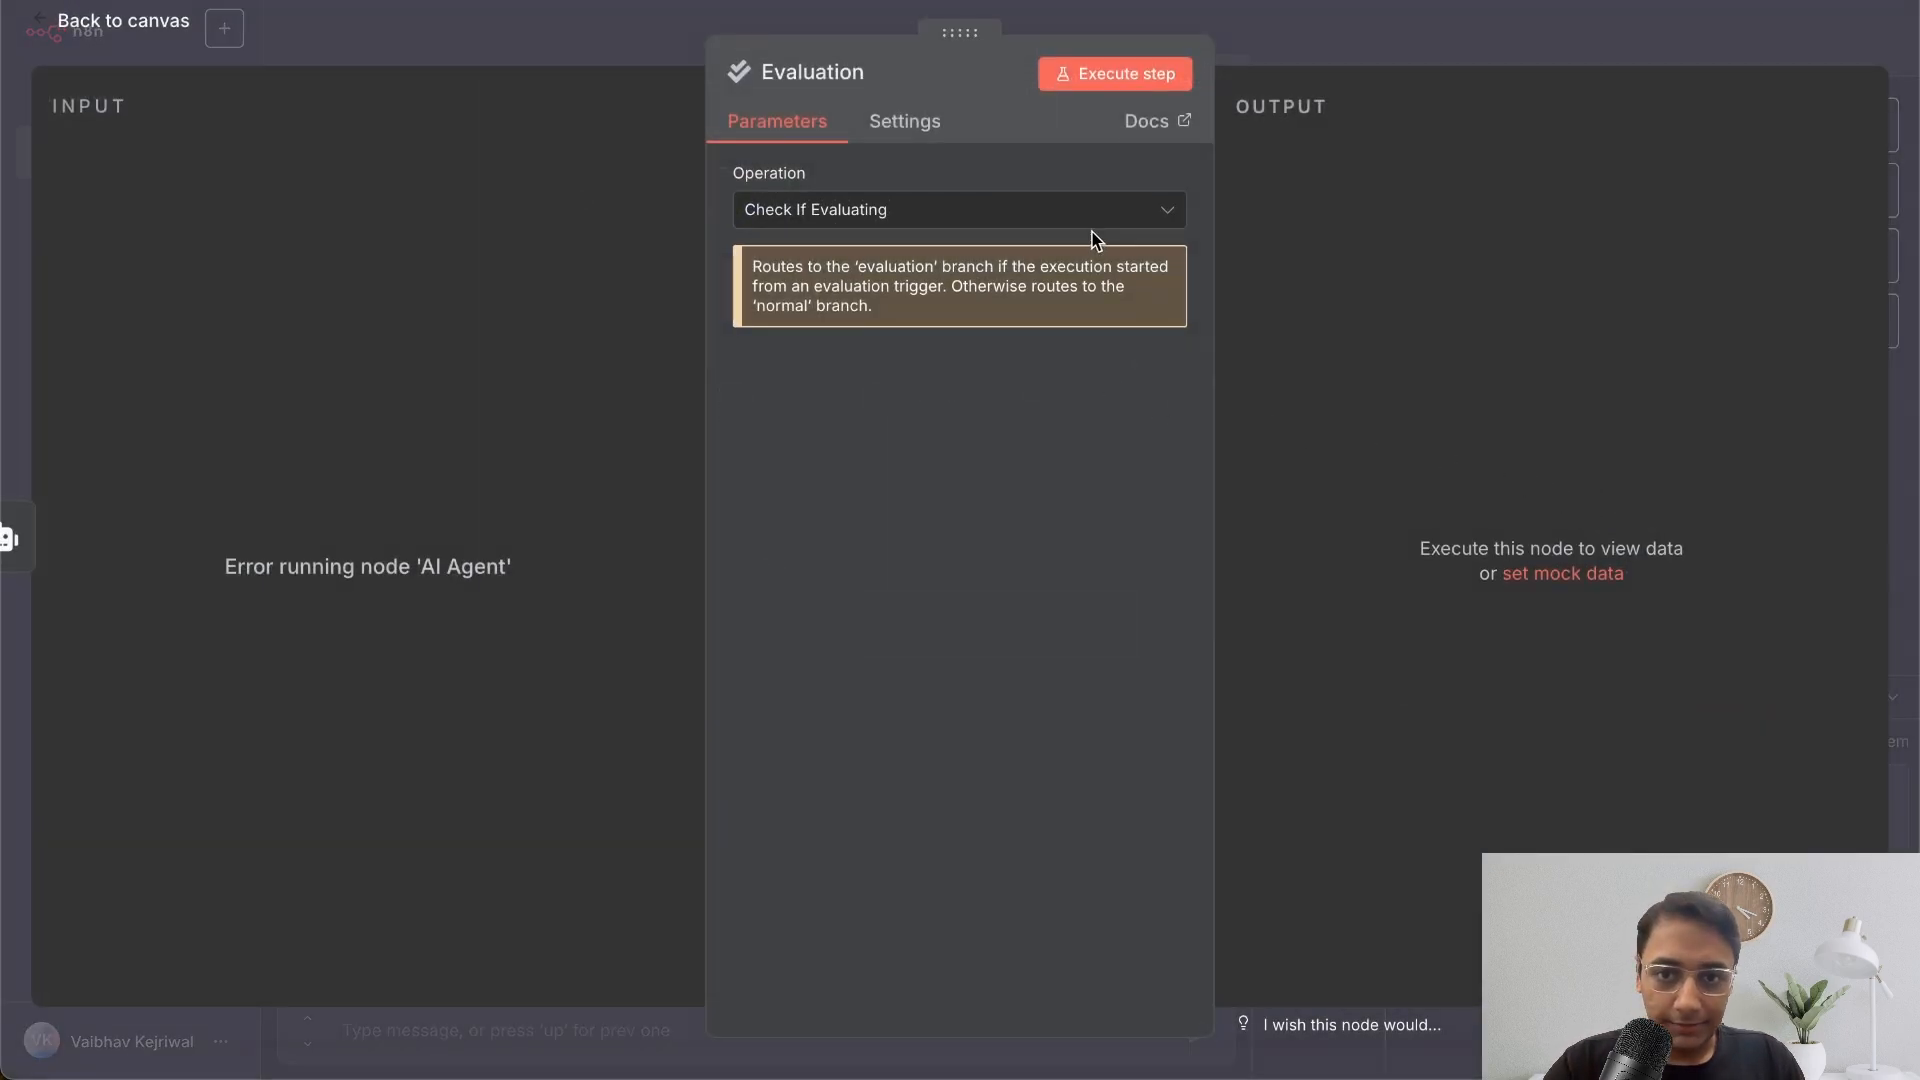
pyautogui.click(1390, 30)
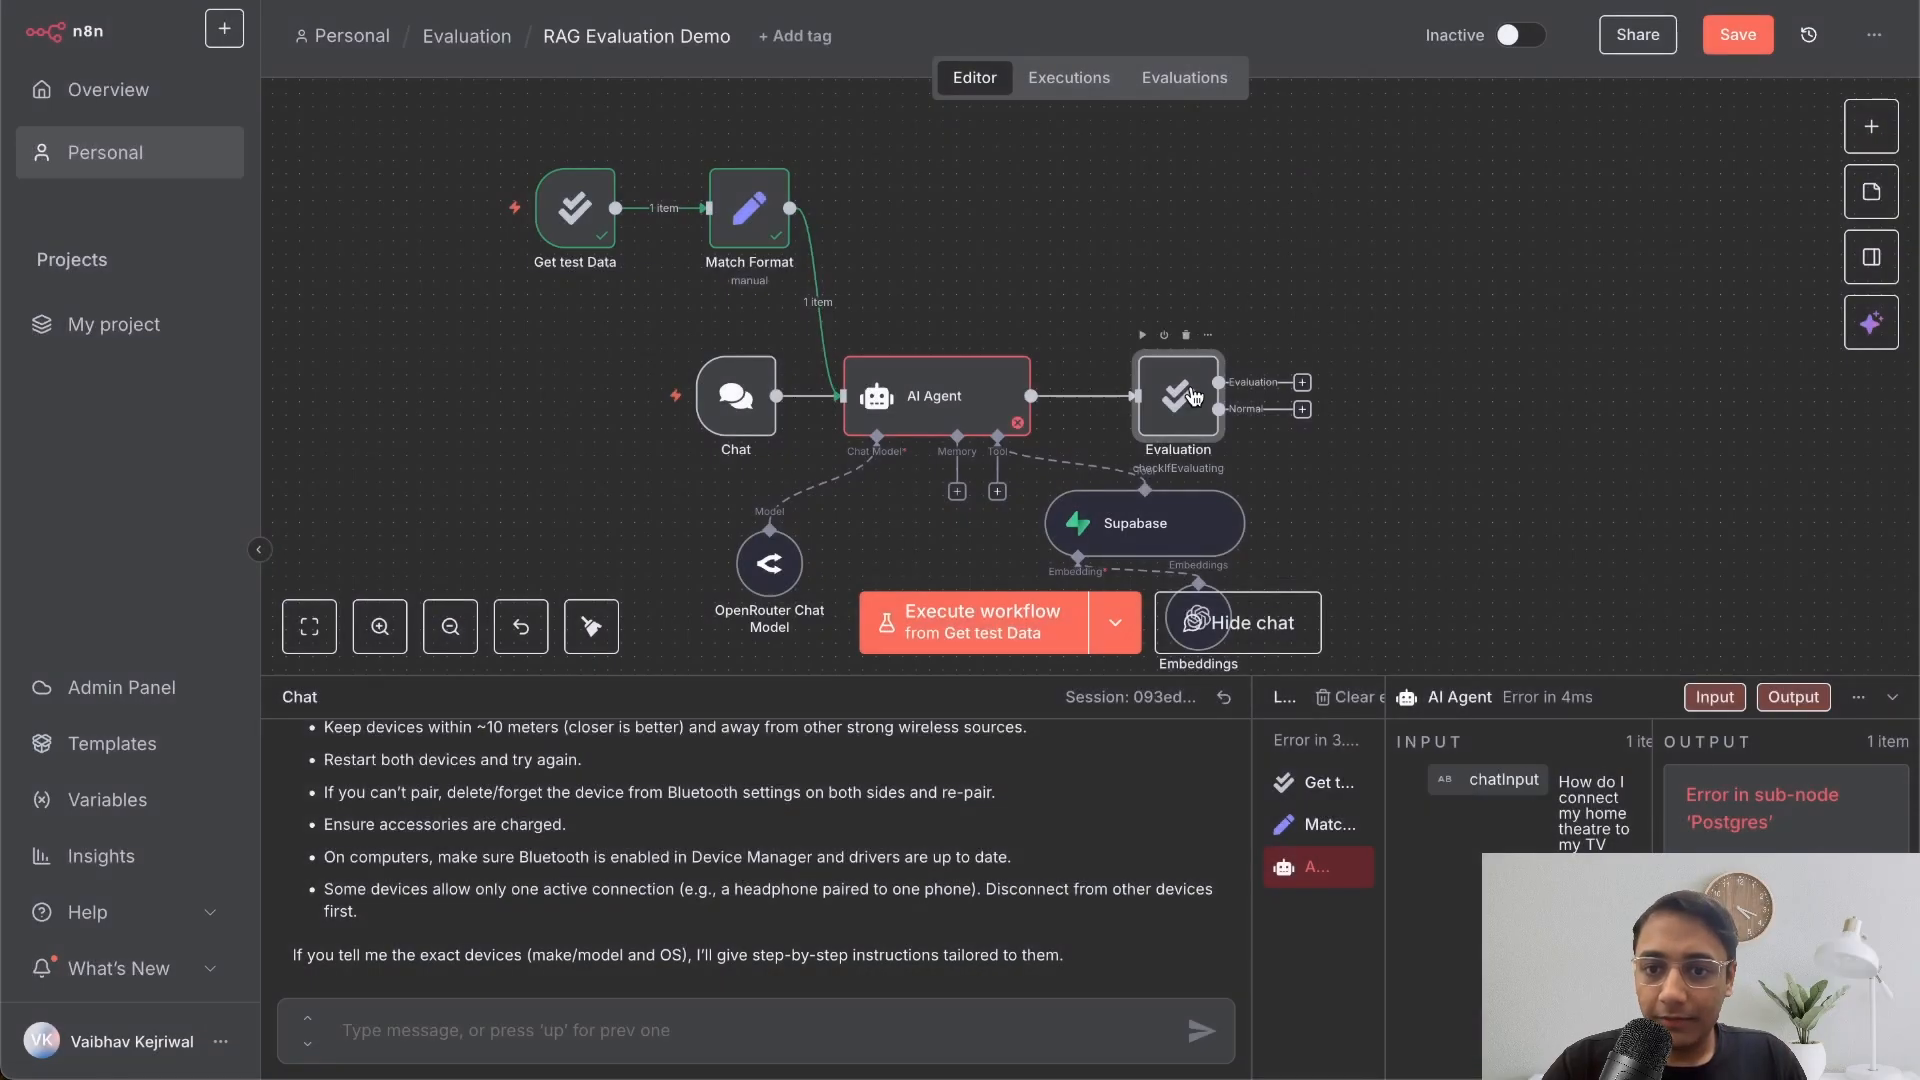
pyautogui.moveTo(1193, 397); pyautogui.dragTo(1201, 279)
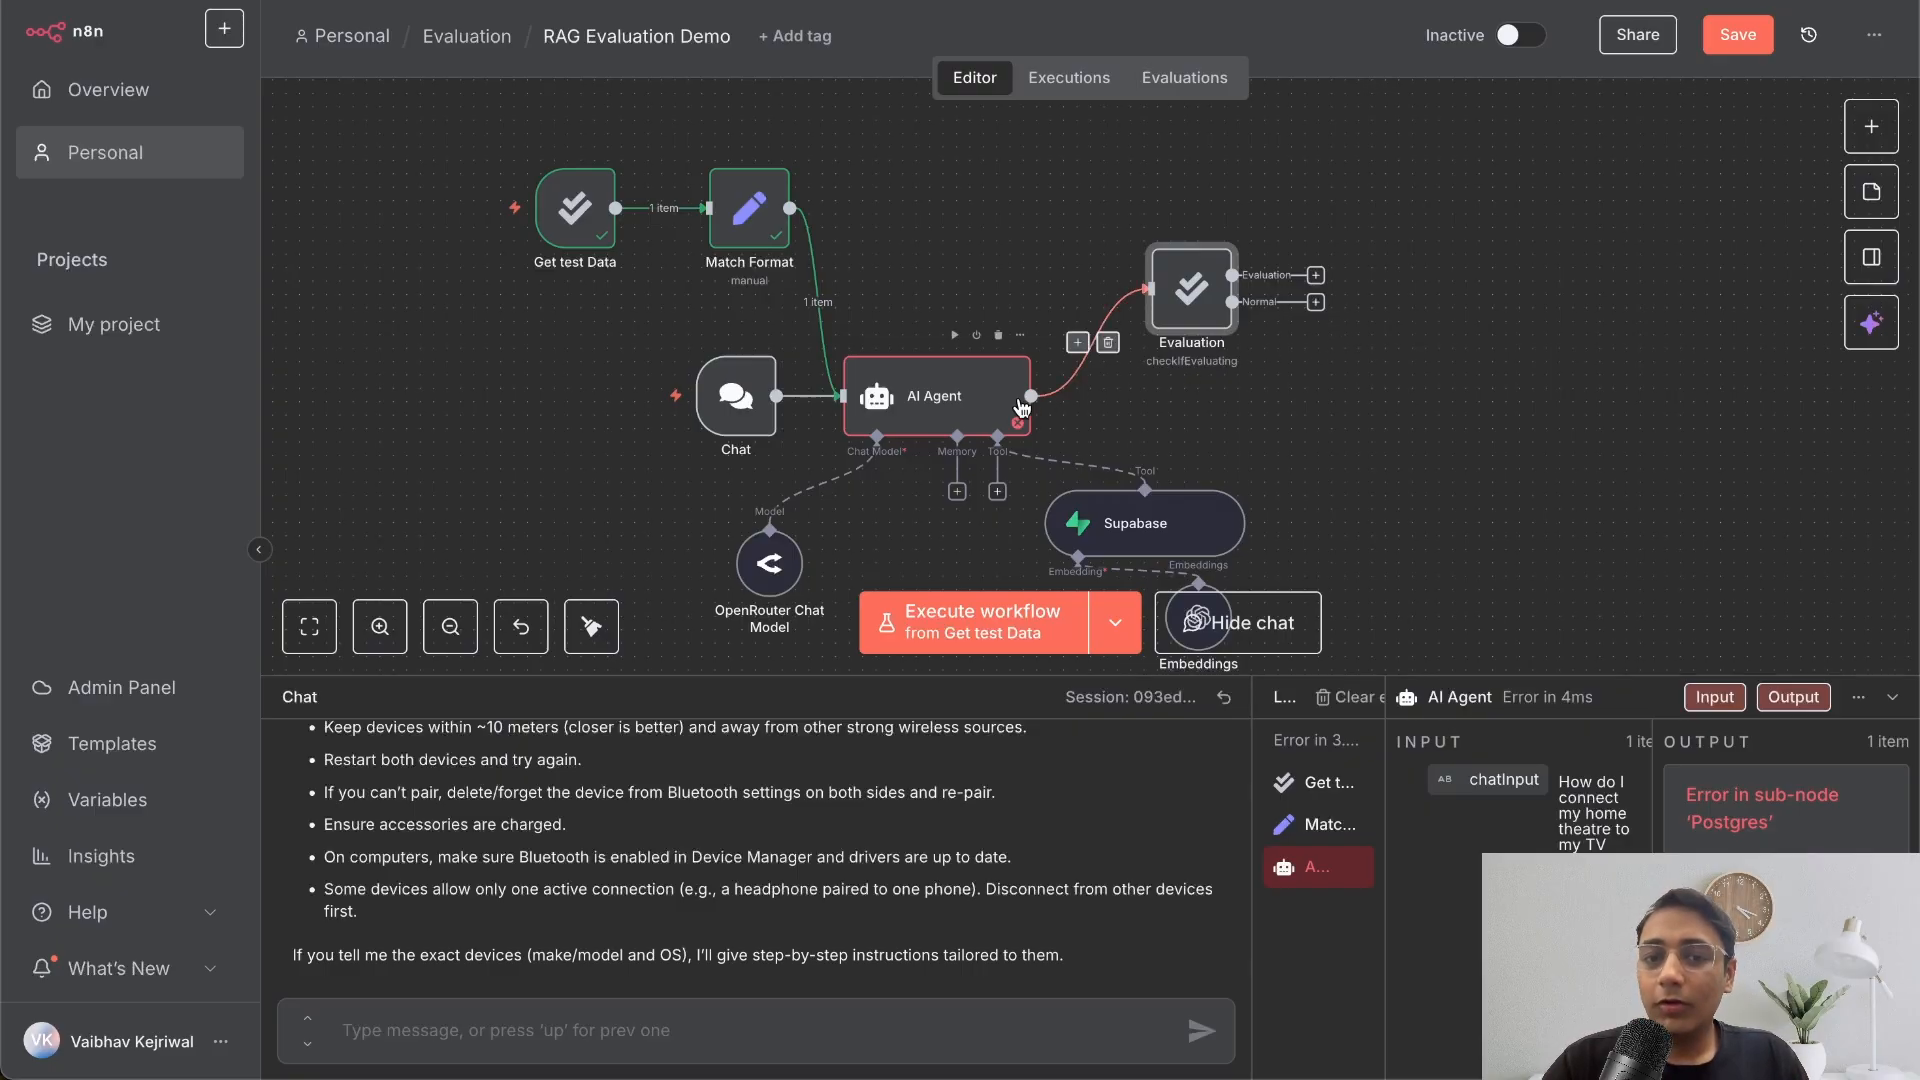
# - Add a No Operation, do nothing node to the Evaluation node's Normal branch and line both nodes up with the AI Agent
pyautogui.click(1316, 304)
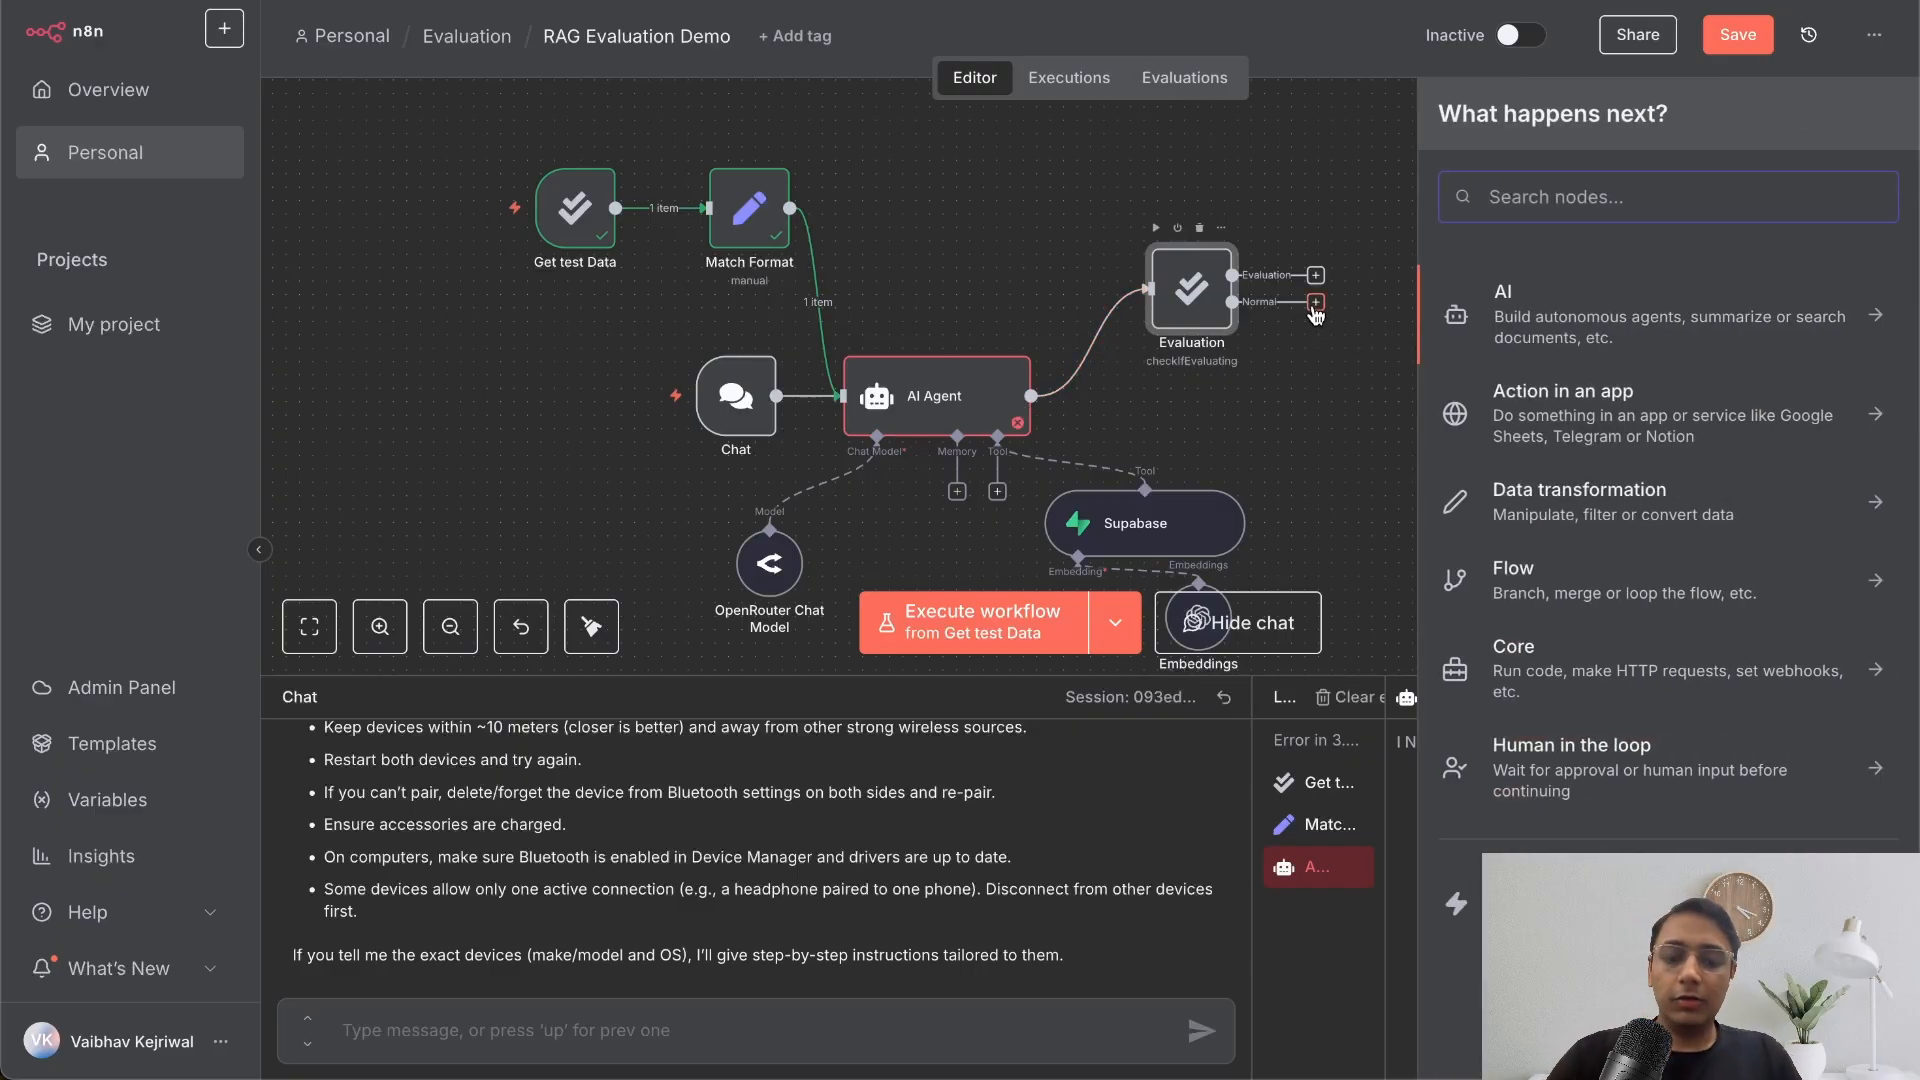
pyautogui.write('do noth')
pyautogui.click(1604, 300)
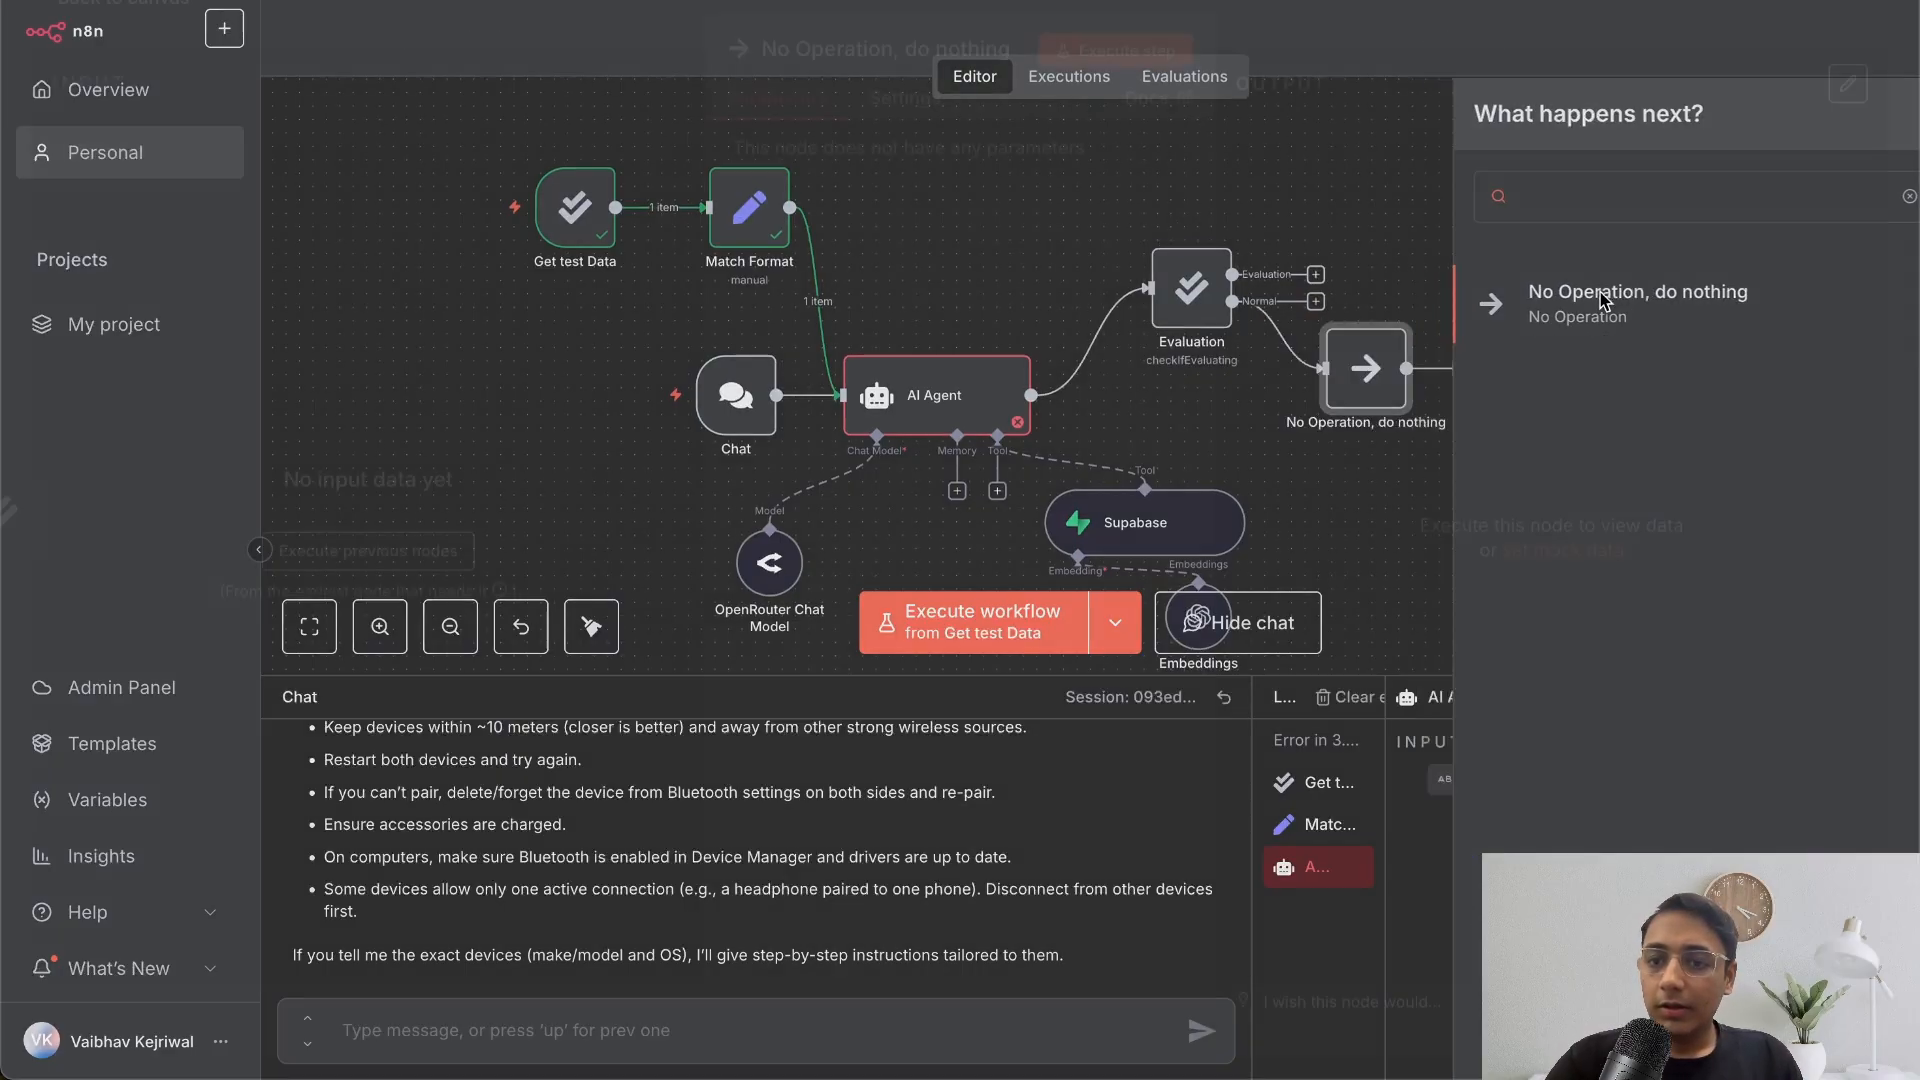
pyautogui.click(1349, 33)
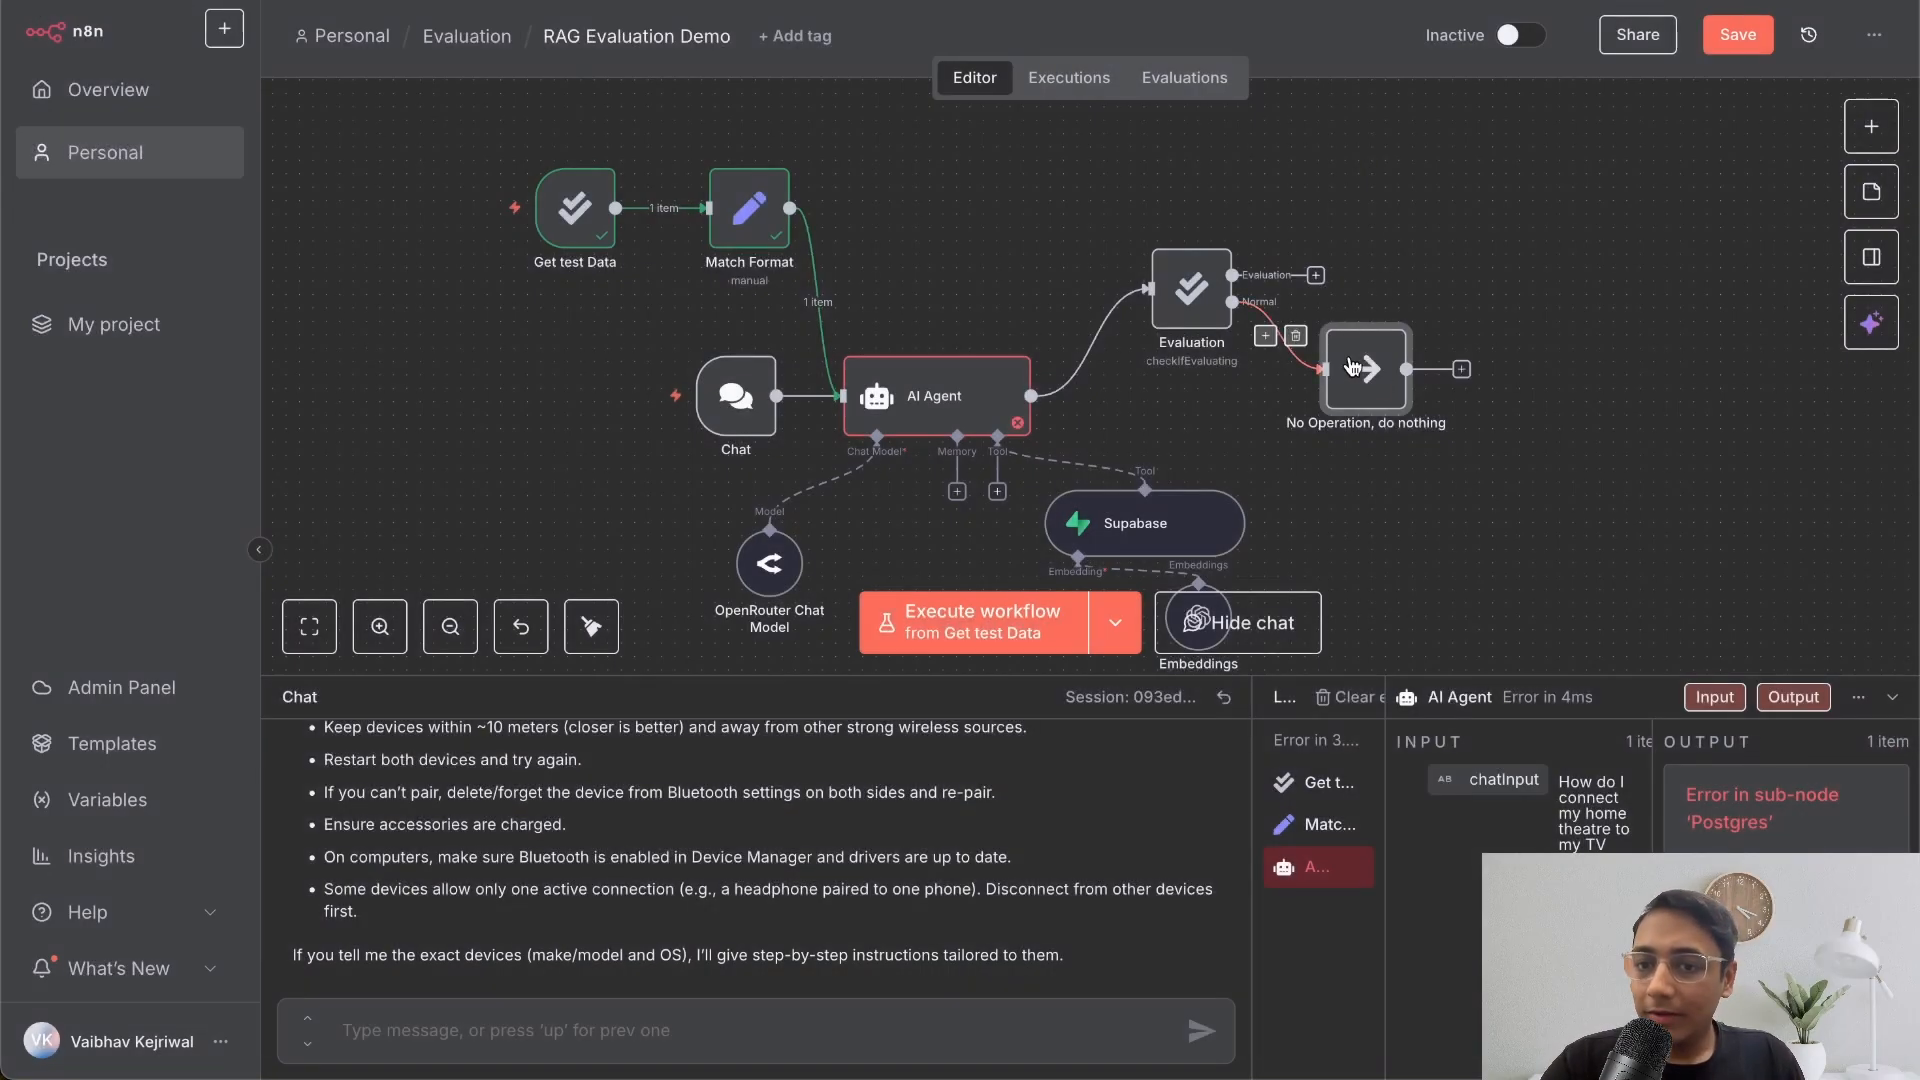
pyautogui.moveTo(1545, 410); pyautogui.dragTo(1585, 410)
pyautogui.moveTo(1188, 282); pyautogui.dragTo(1283, 387)
pyautogui.moveTo(1567, 421); pyautogui.dragTo(1580, 407)
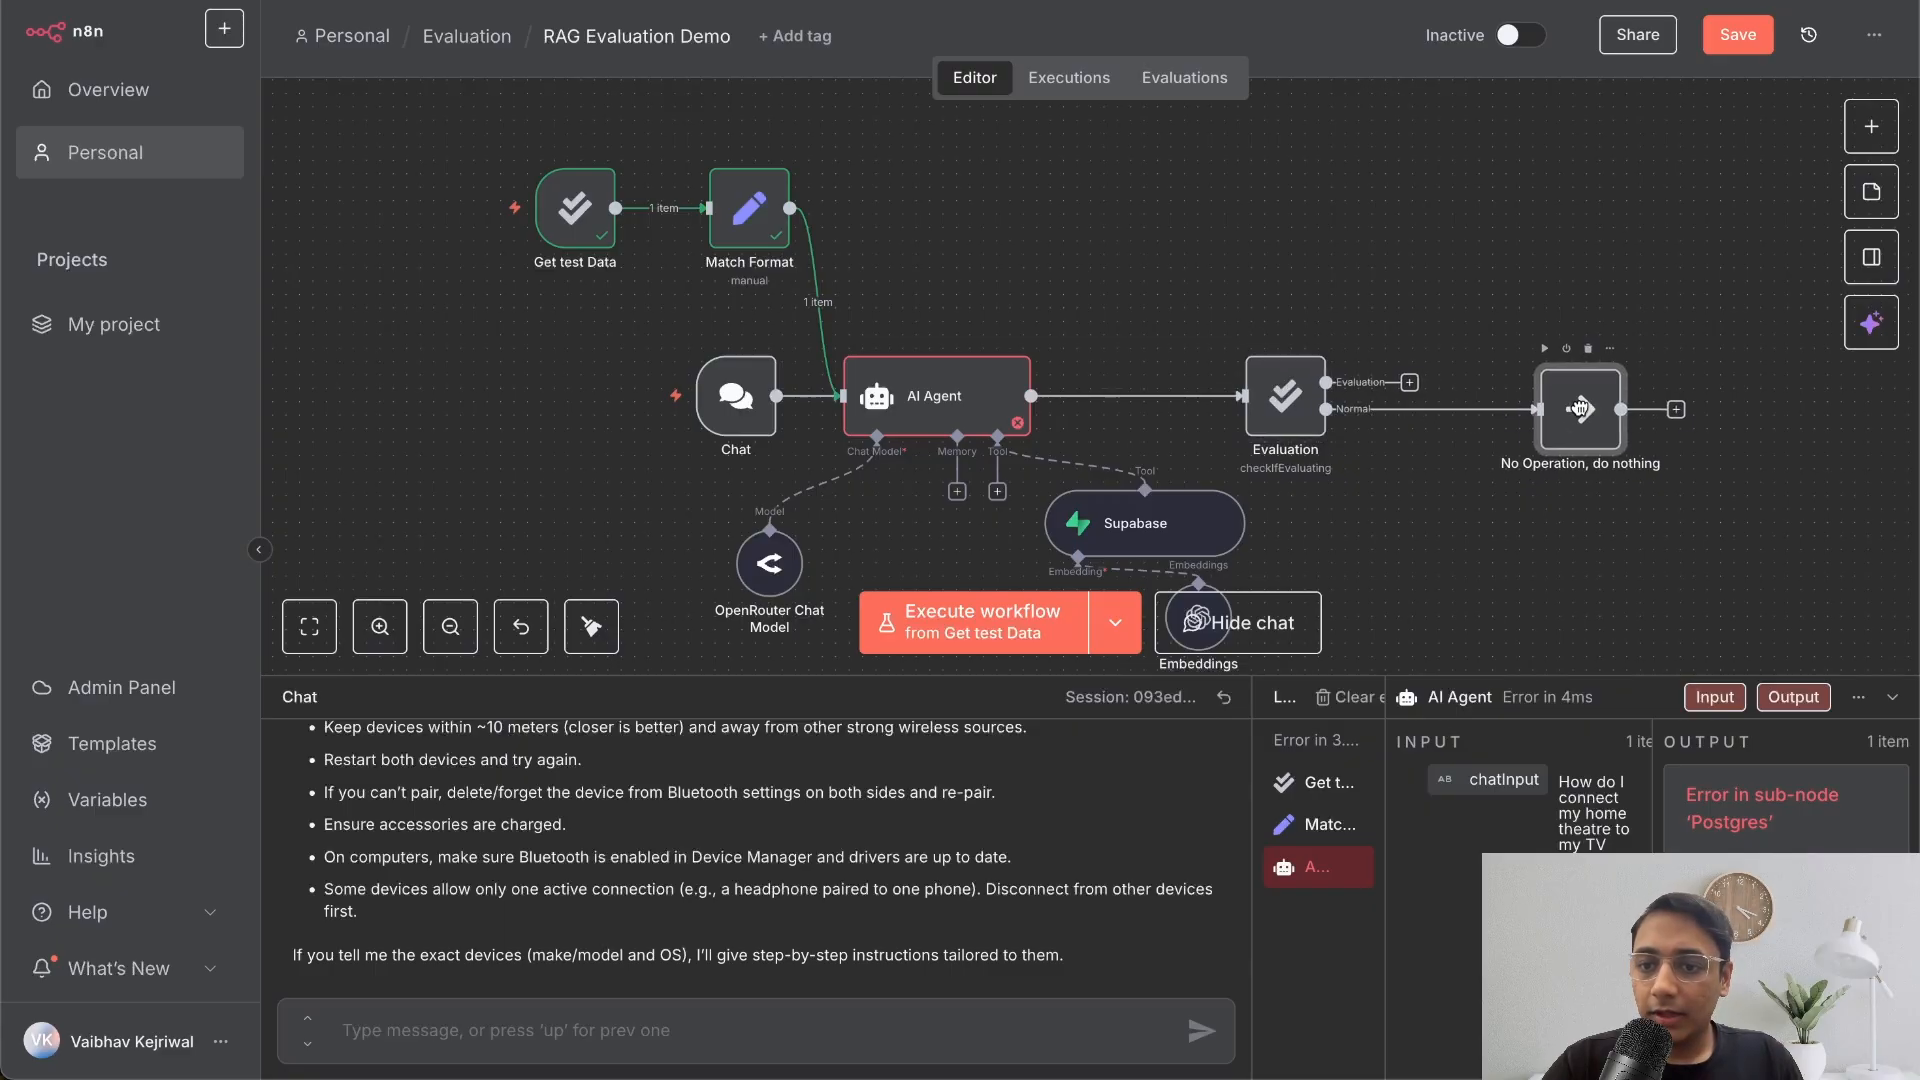
# - Add an Evaluation node with the Set Outputs operation to the Evaluation branch of the Check If Evaluating node
pyautogui.hscroll(5, 1579, 407)
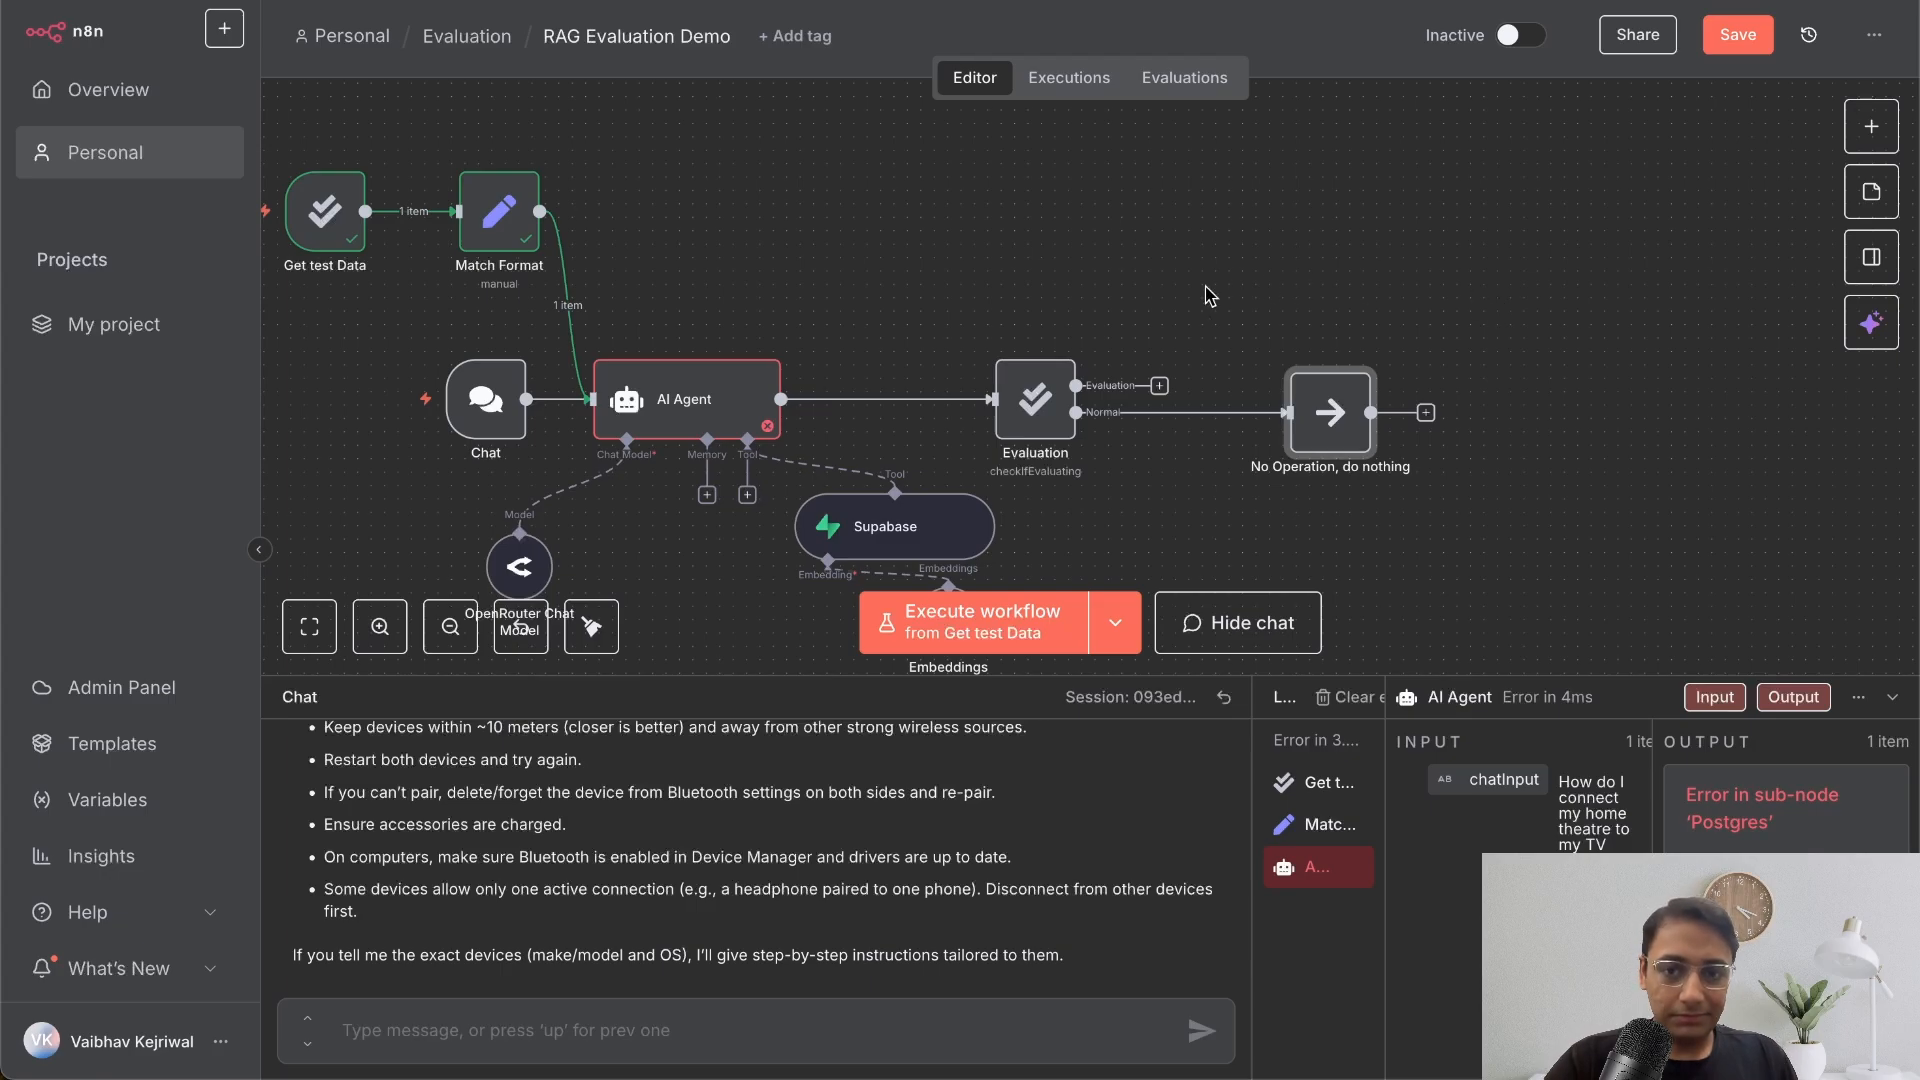
pyautogui.click(1159, 387)
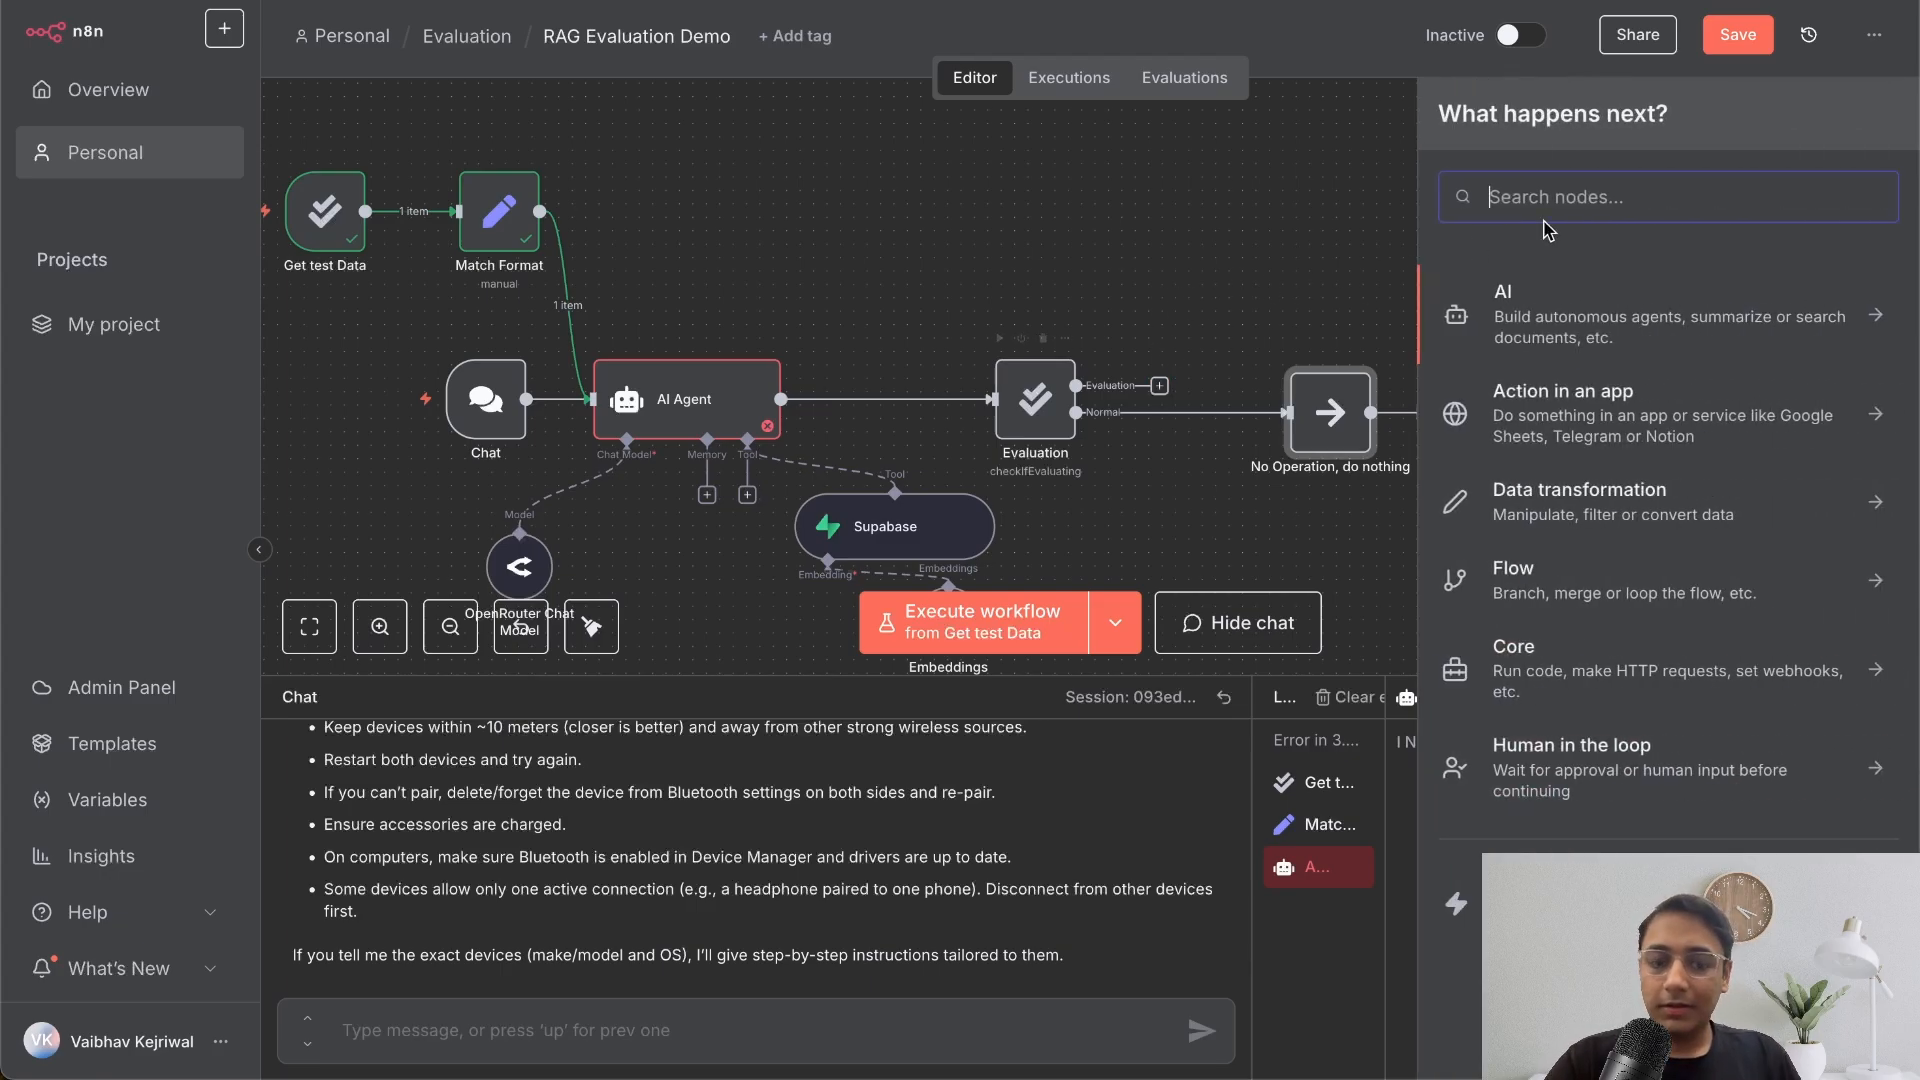
pyautogui.write('evlau')
pyautogui.press('BackSpace')
pyautogui.press('BackSpace')
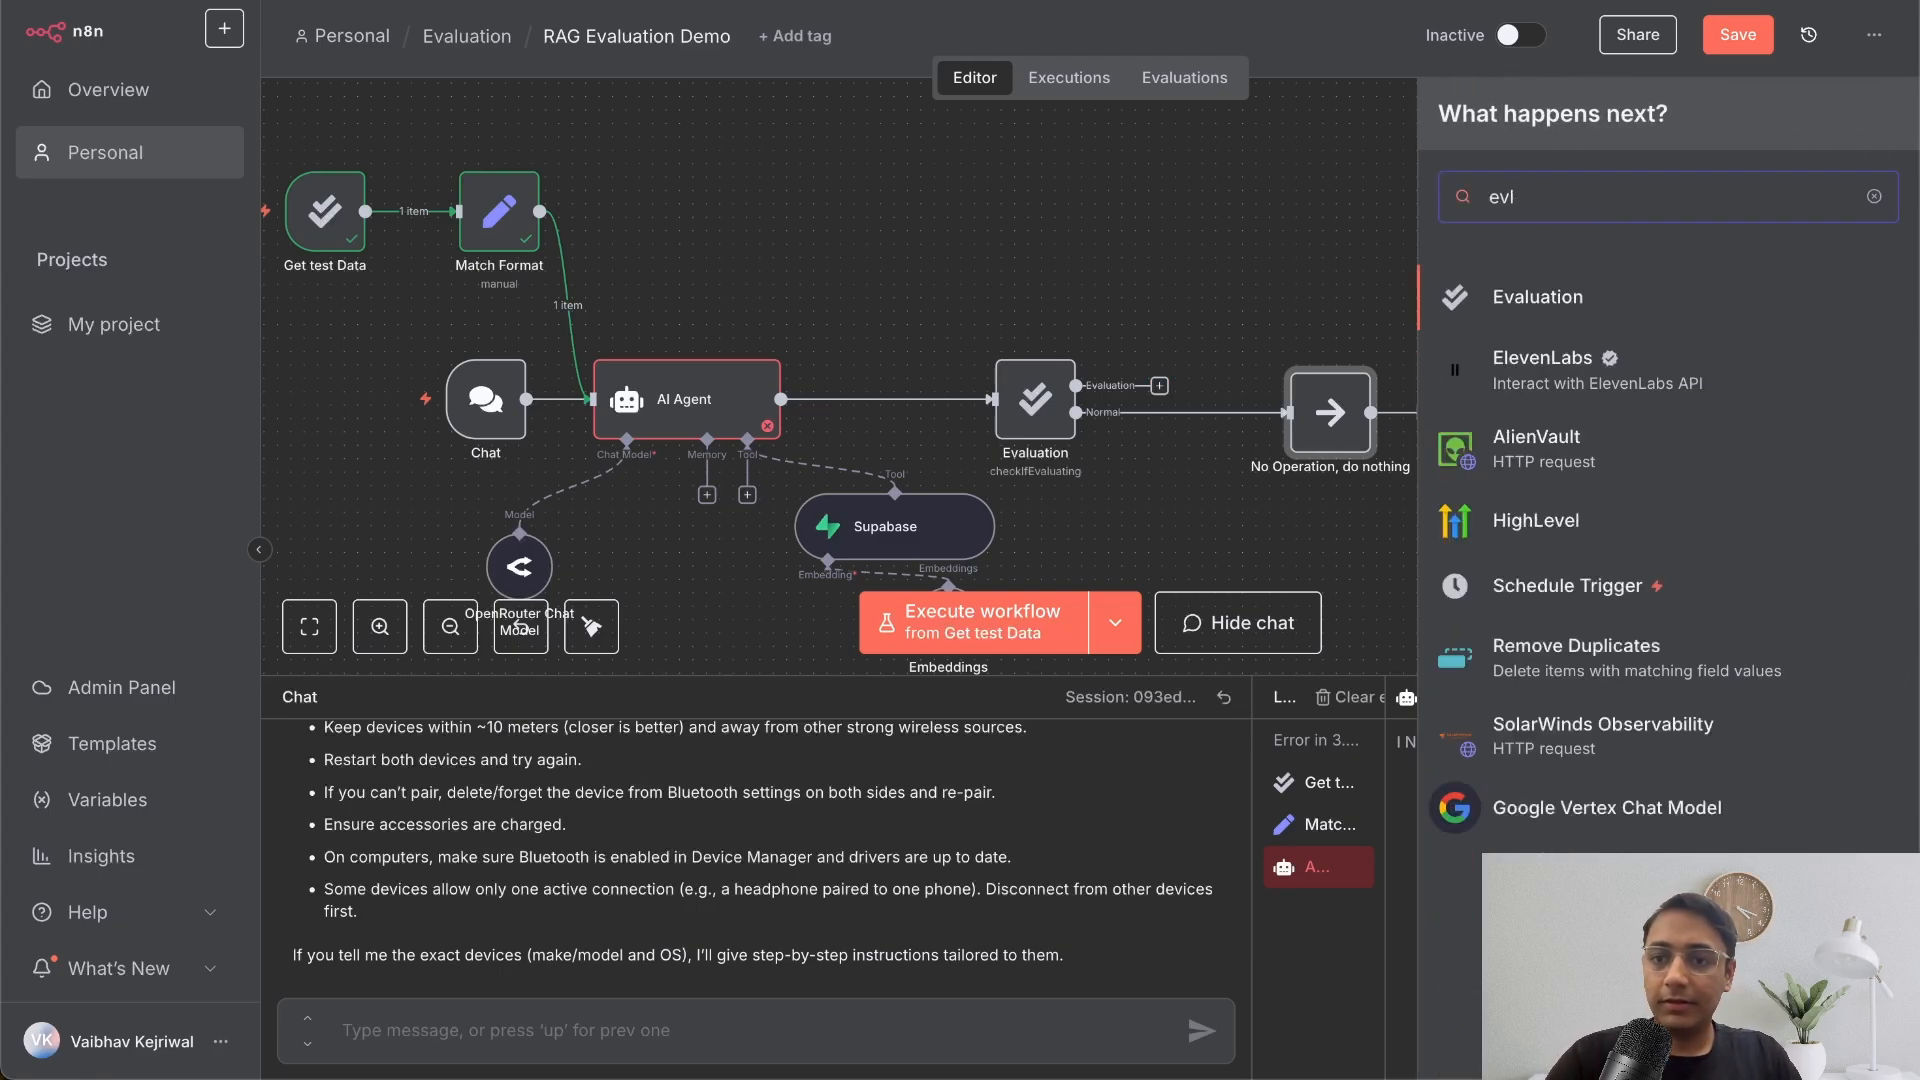
pyautogui.click(1540, 308)
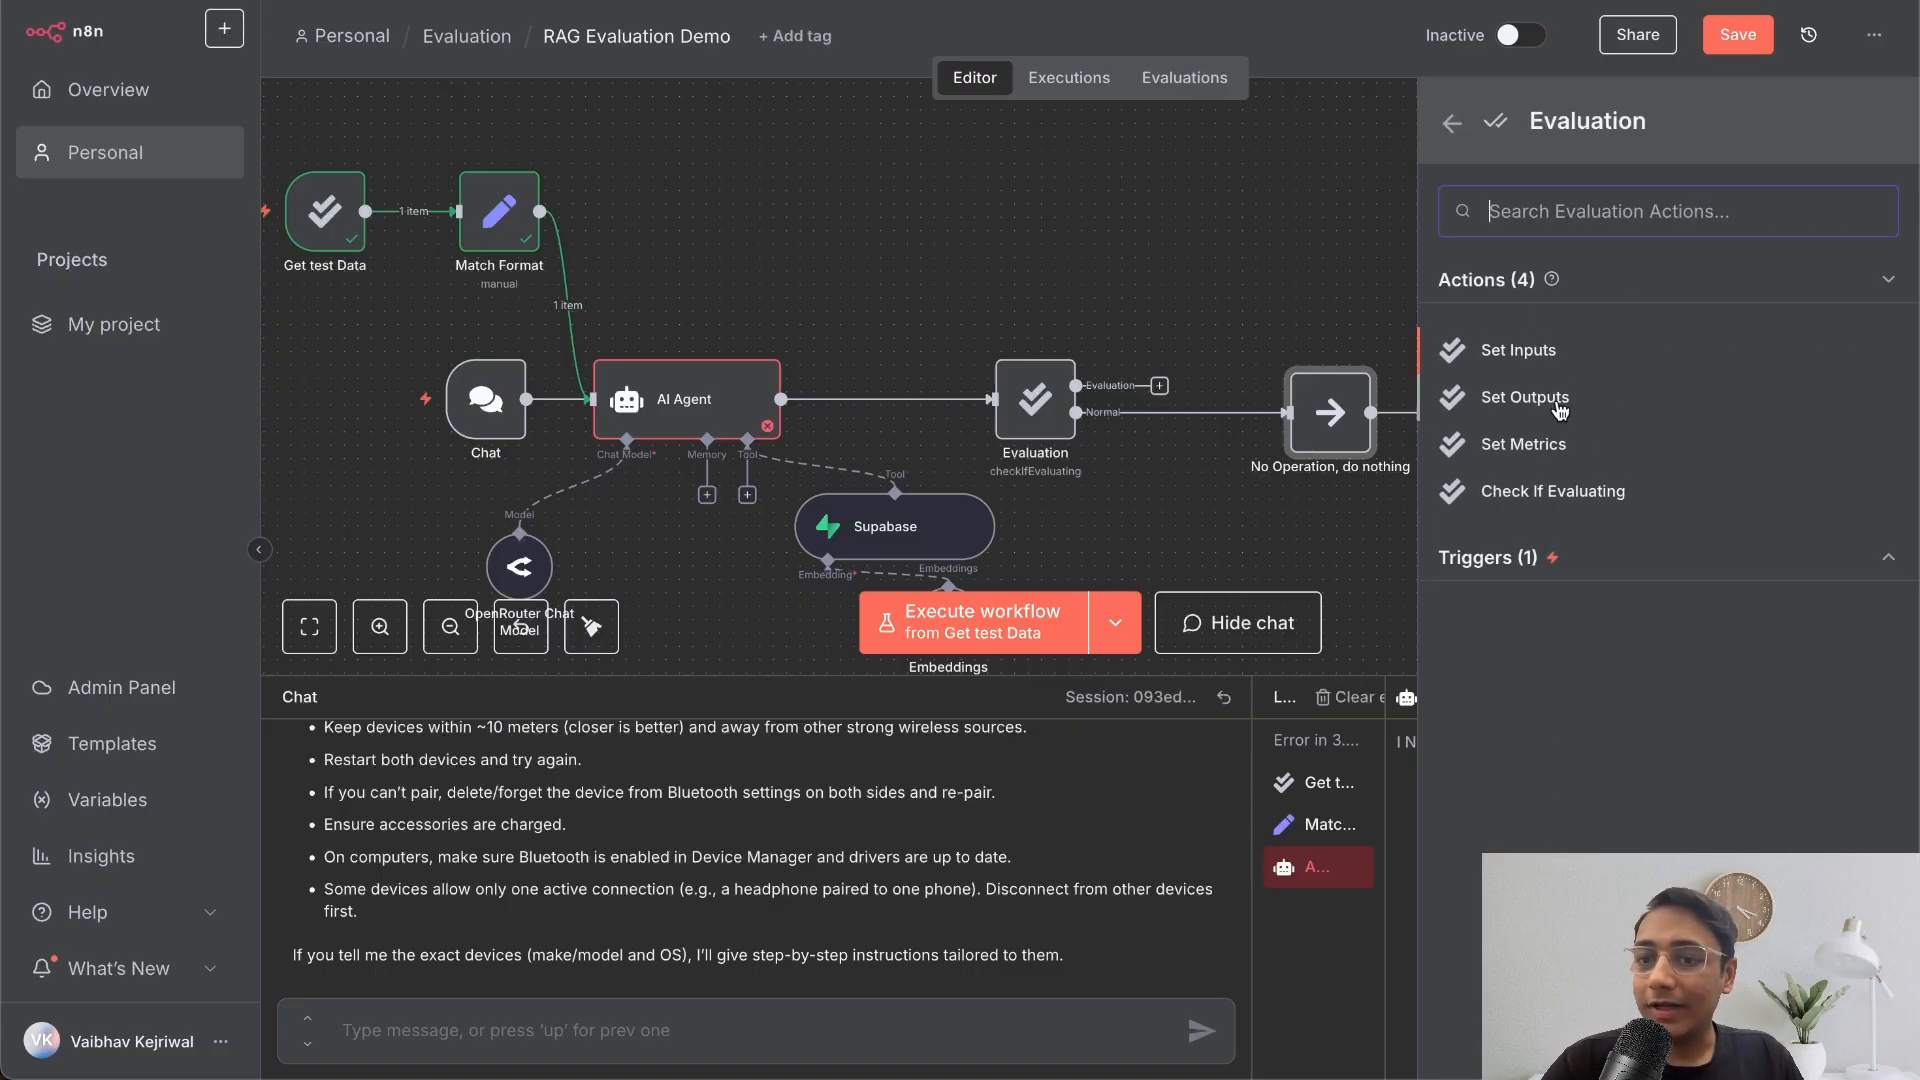
pyautogui.click(1524, 398)
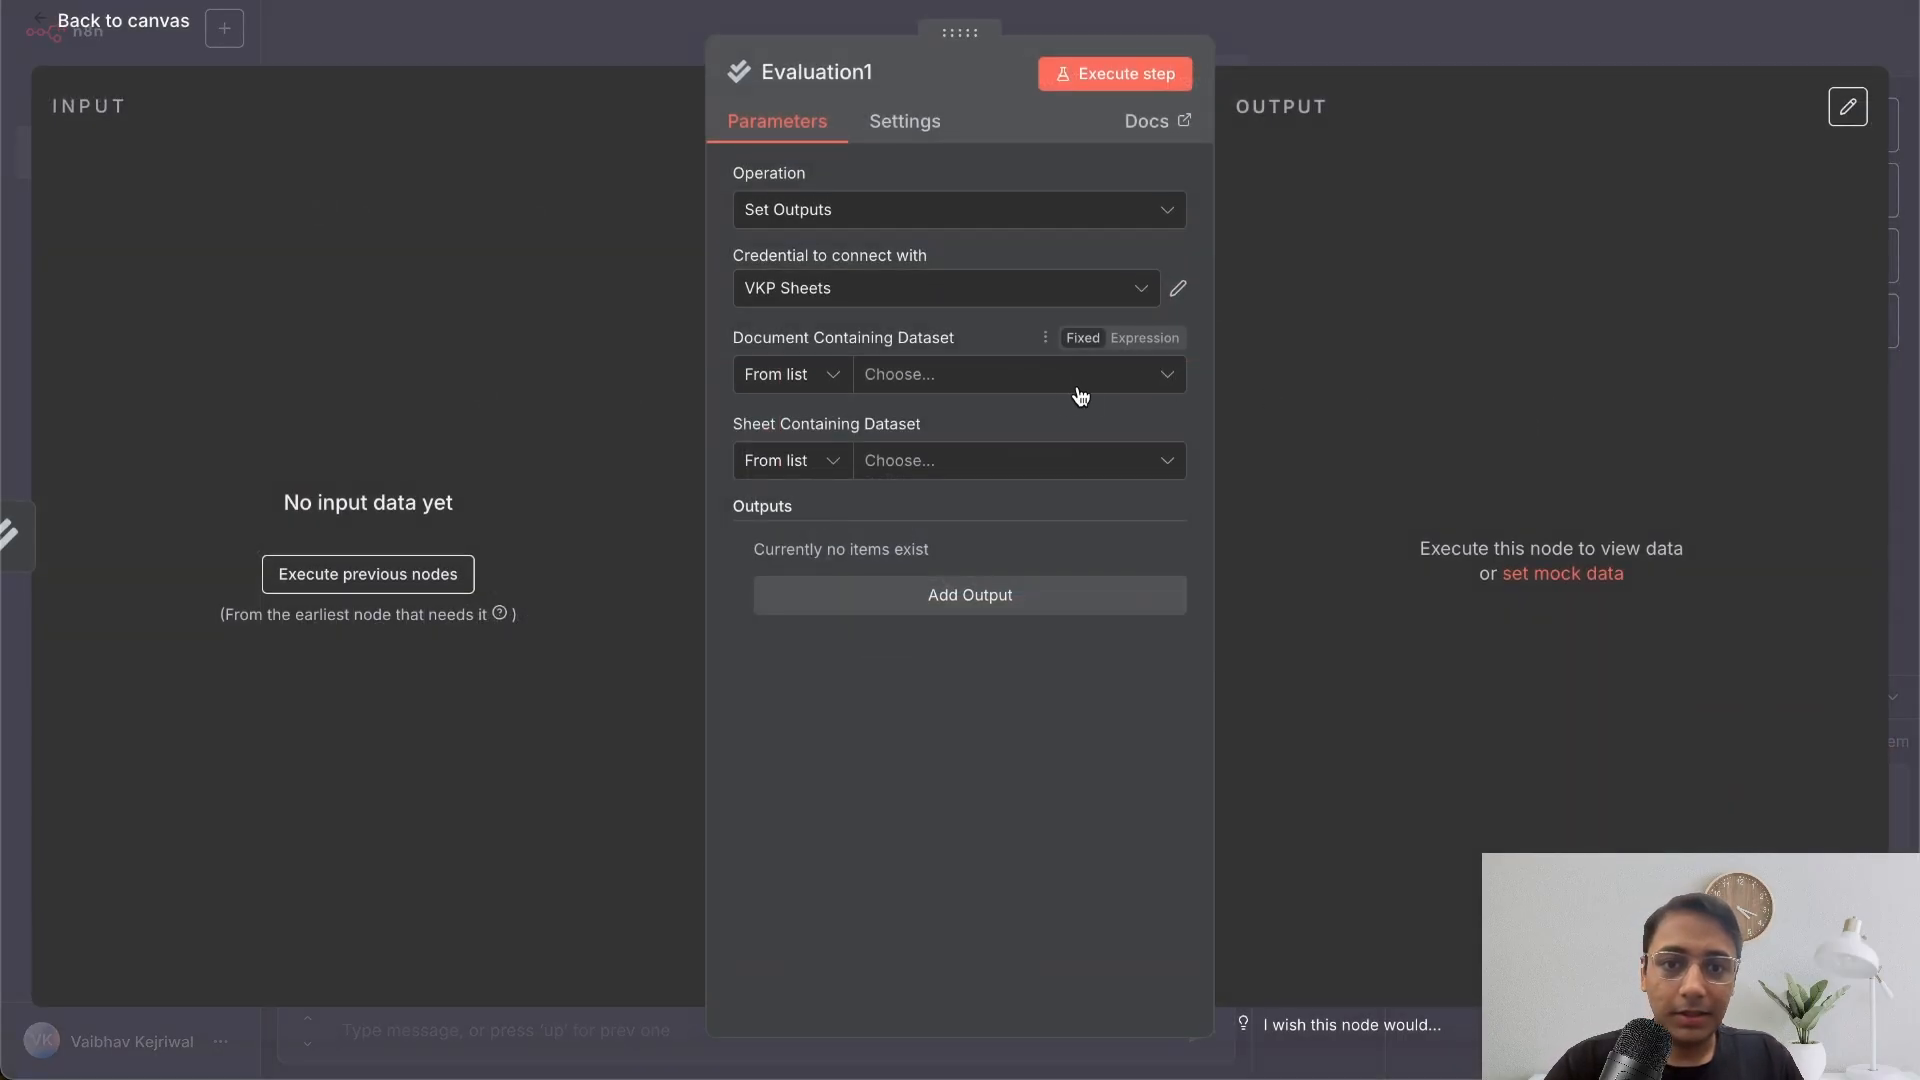
# - Set the Set Outputs node's dataset to the n8n Evaluation Feature document and RAG sheet, and run the node from the canvas
pyautogui.click(1042, 384)
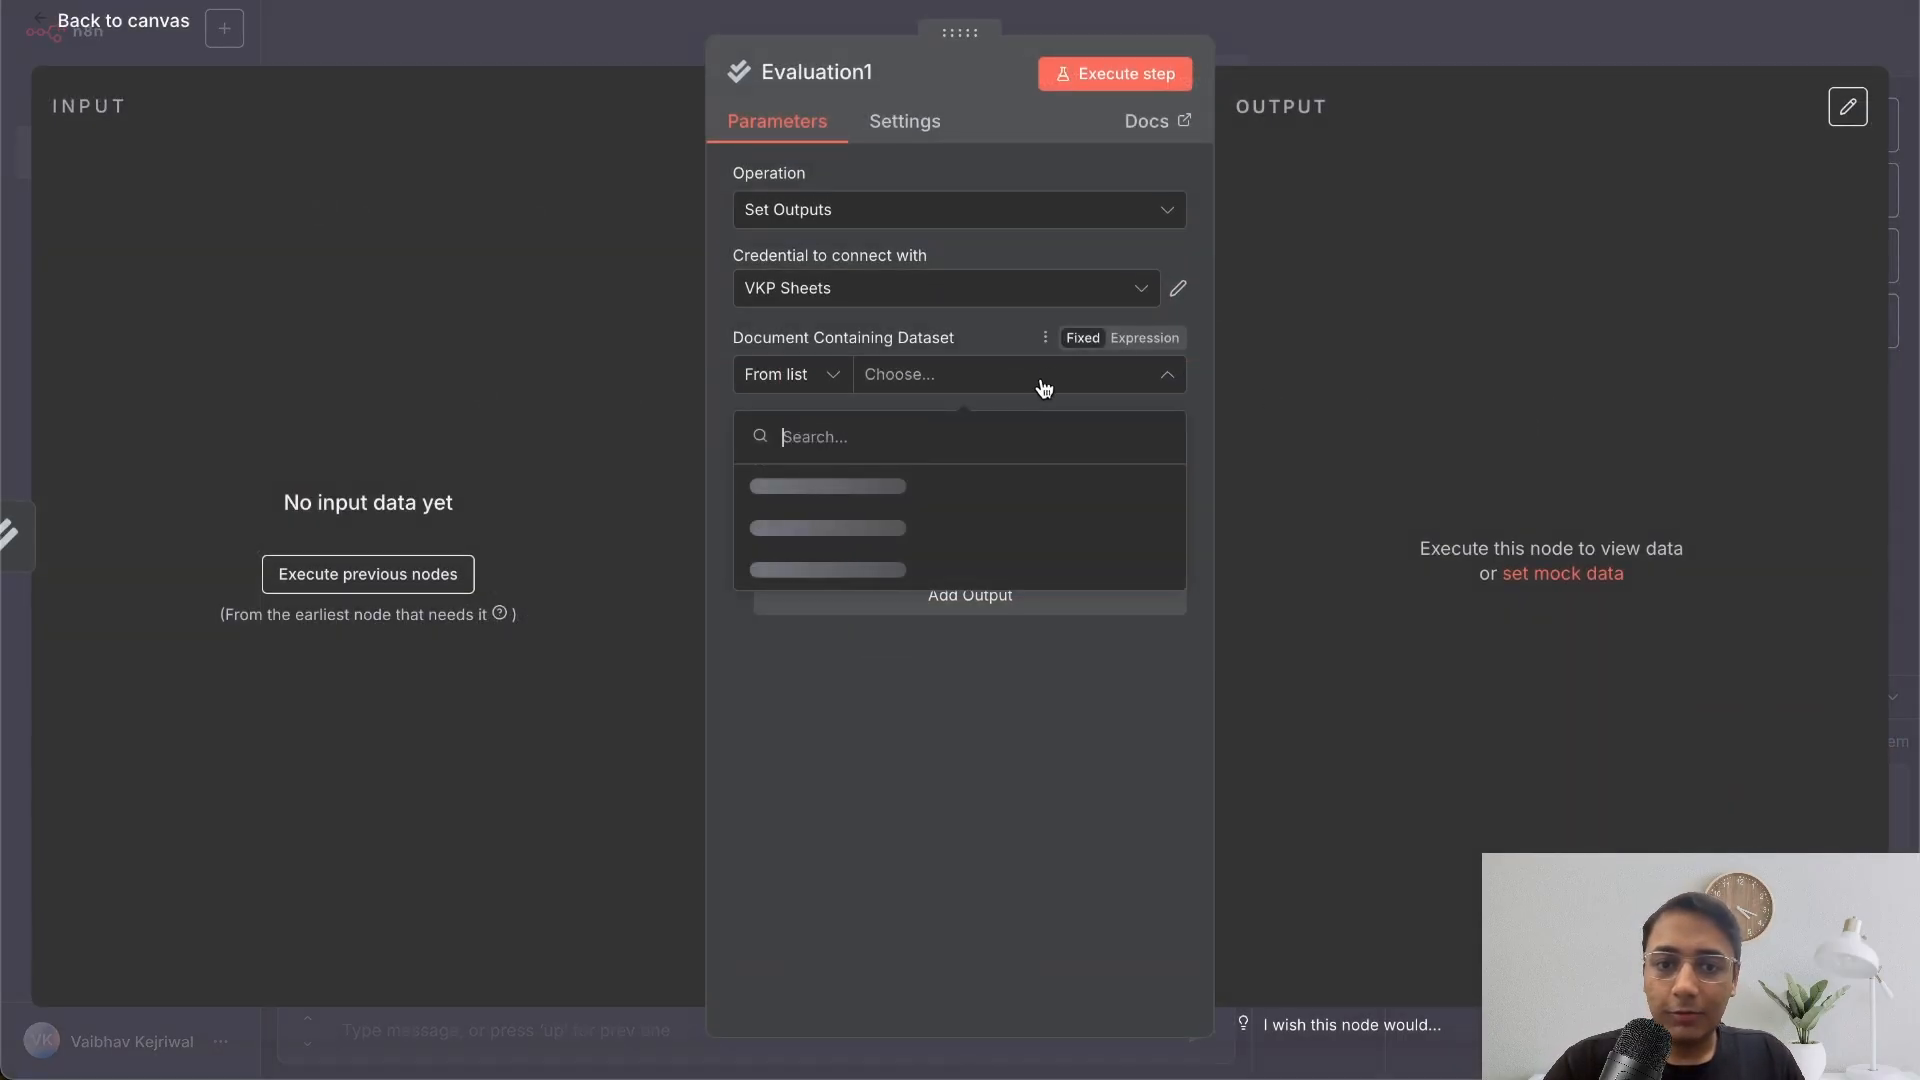
pyautogui.click(1046, 490)
pyautogui.click(1041, 465)
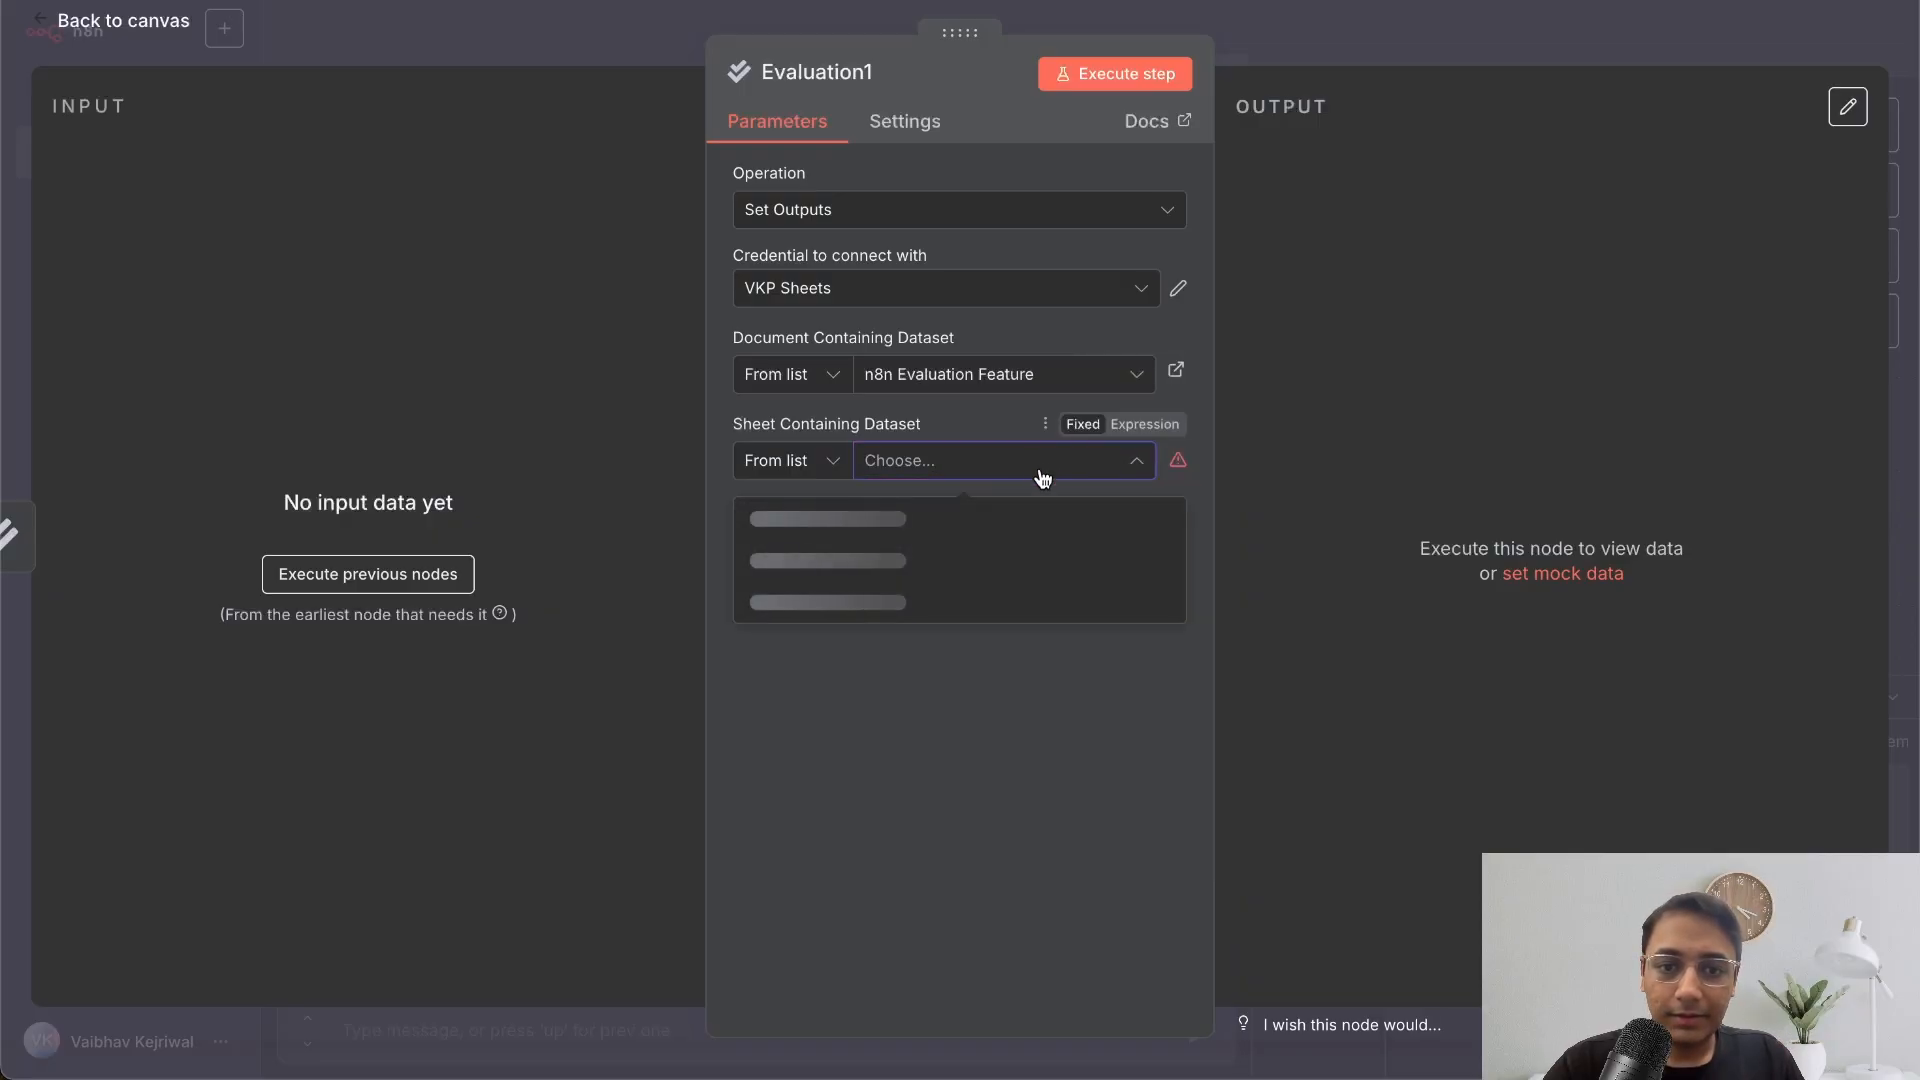
pyautogui.click(1045, 524)
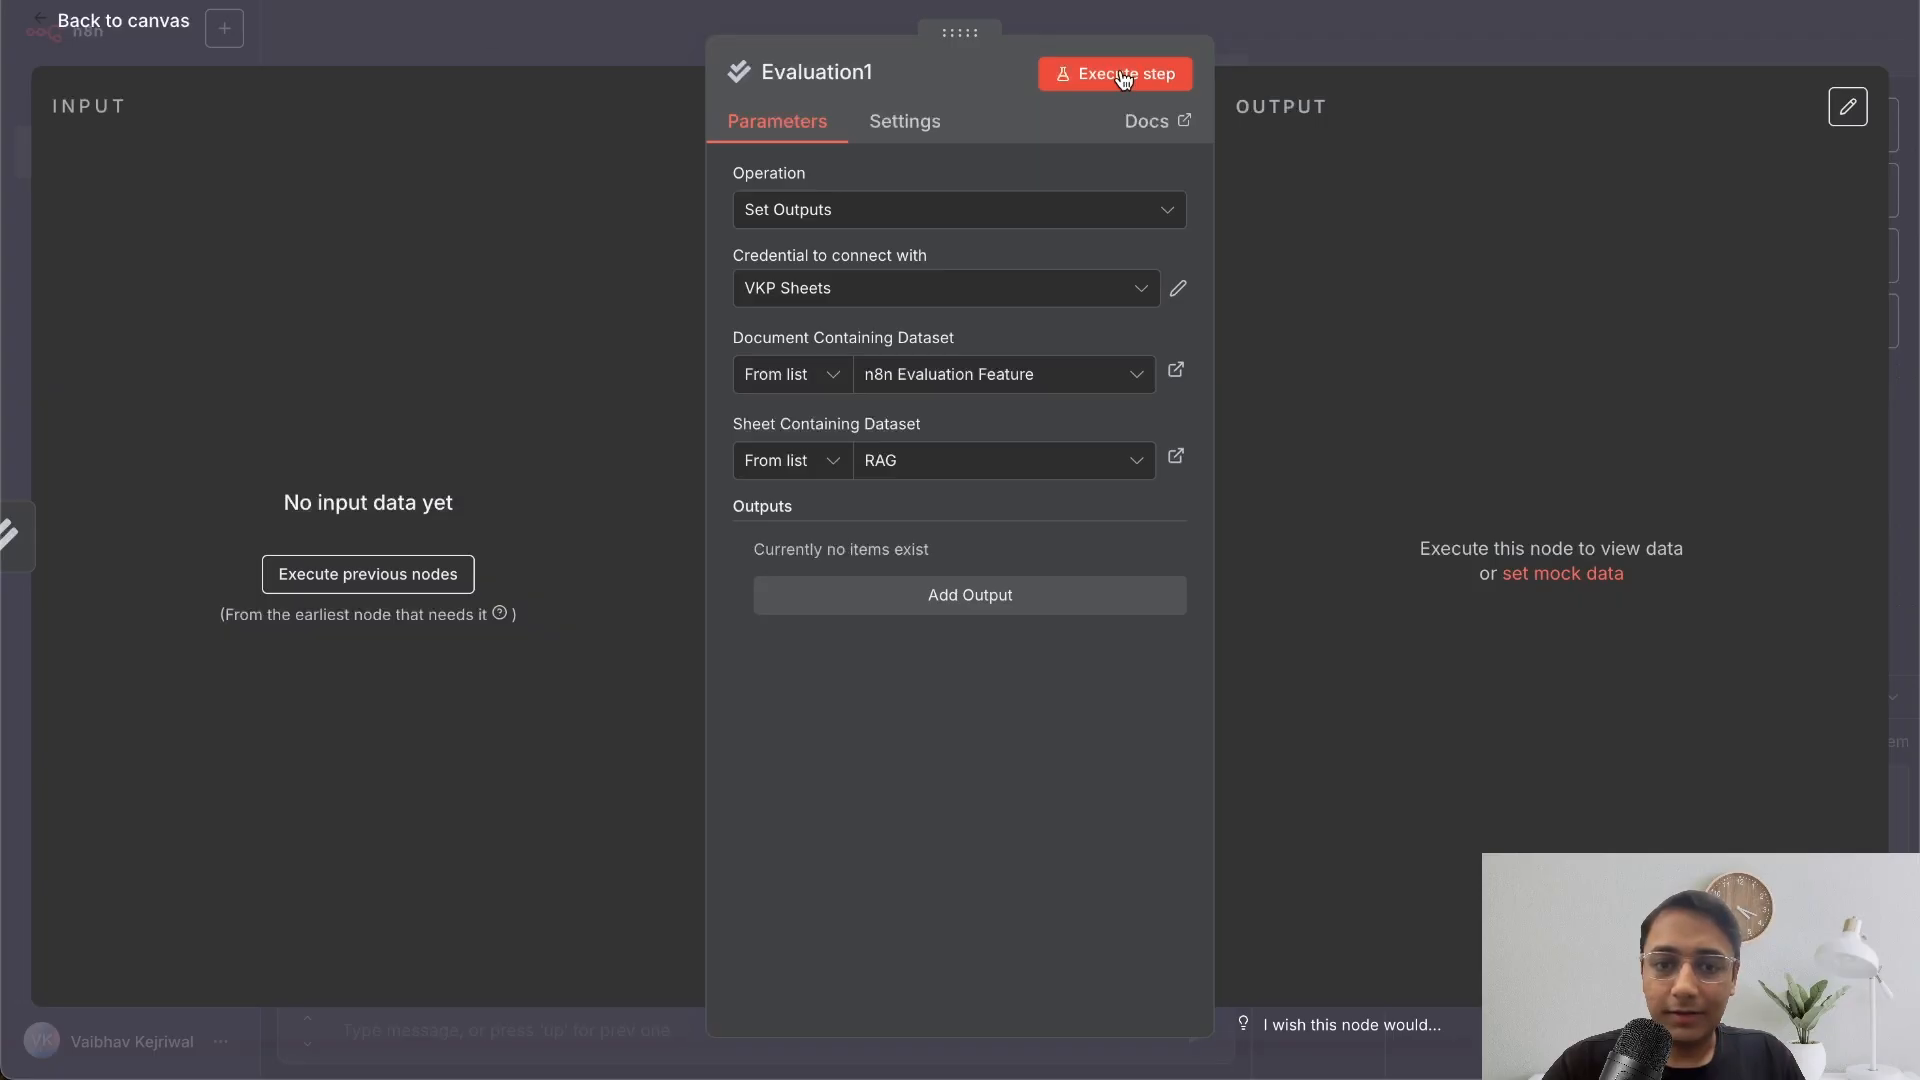
pyautogui.press('Escape')
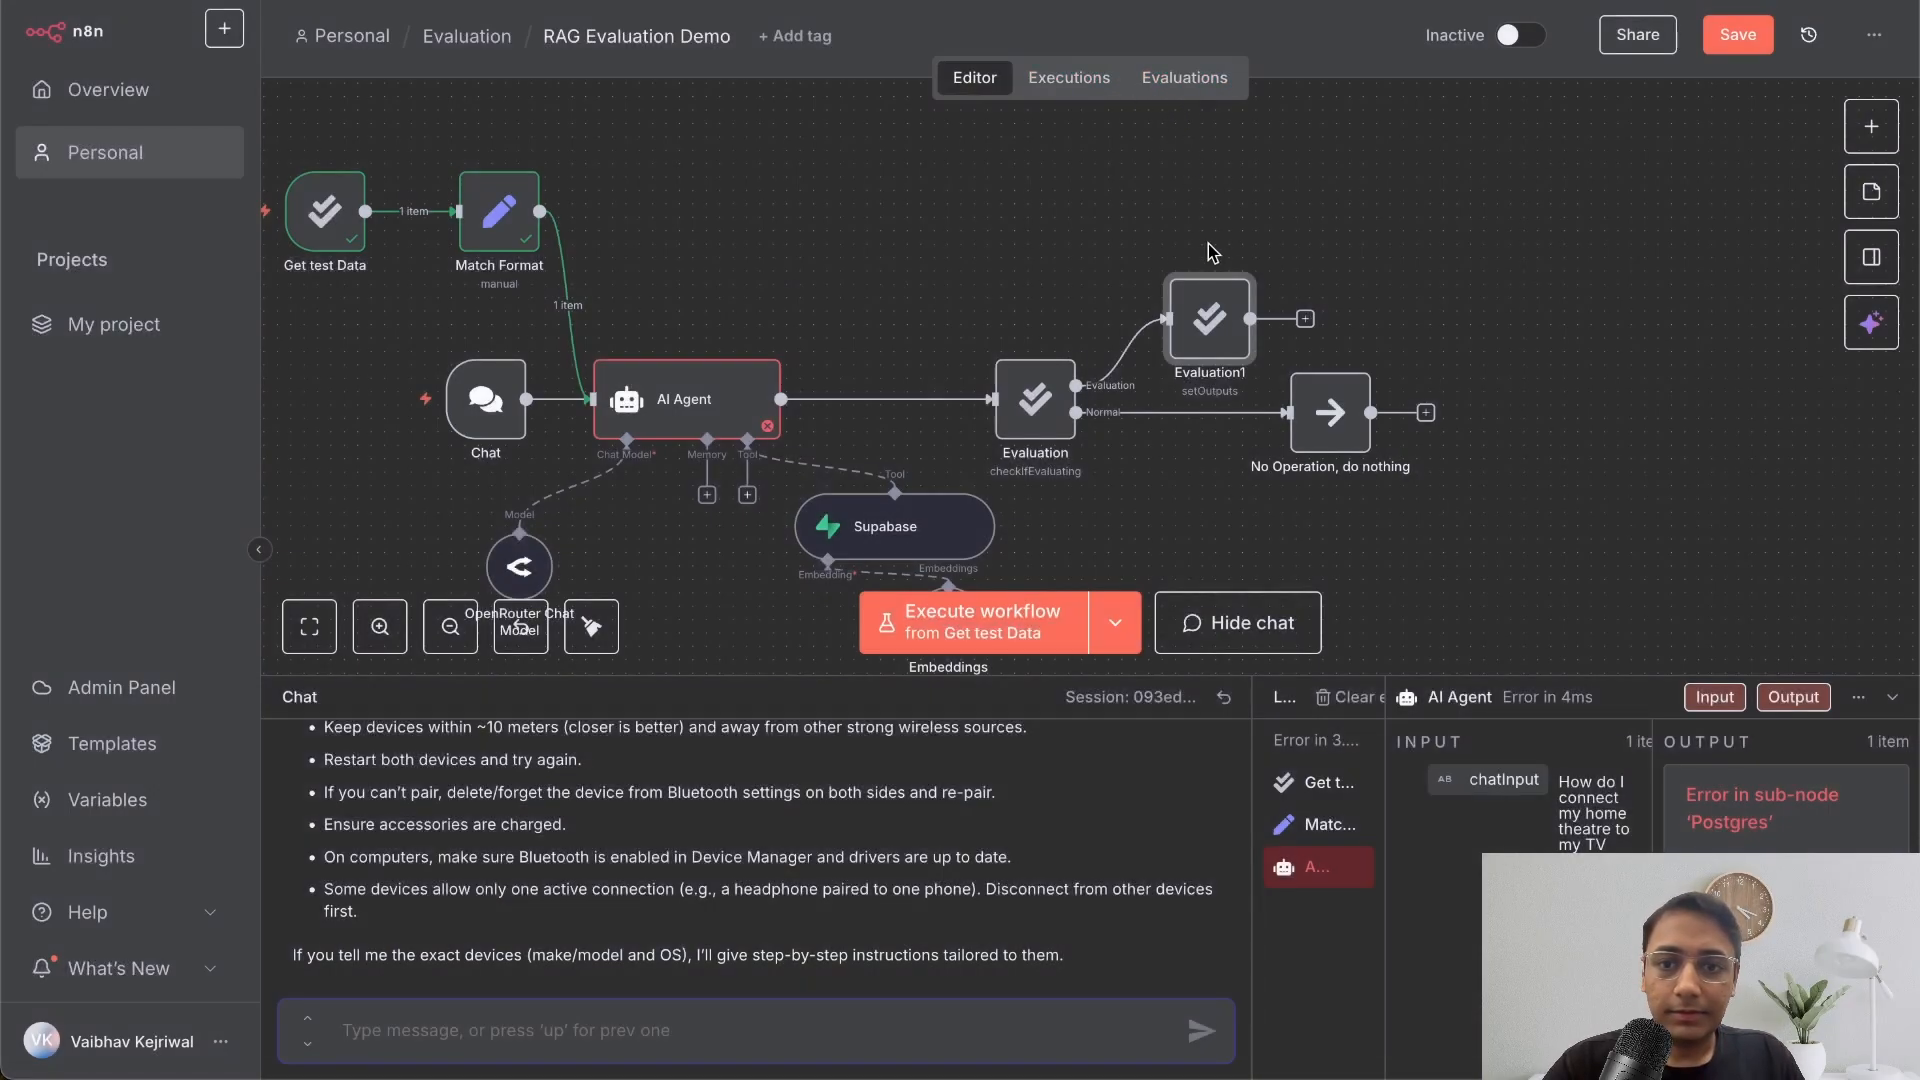
pyautogui.click(1175, 258)
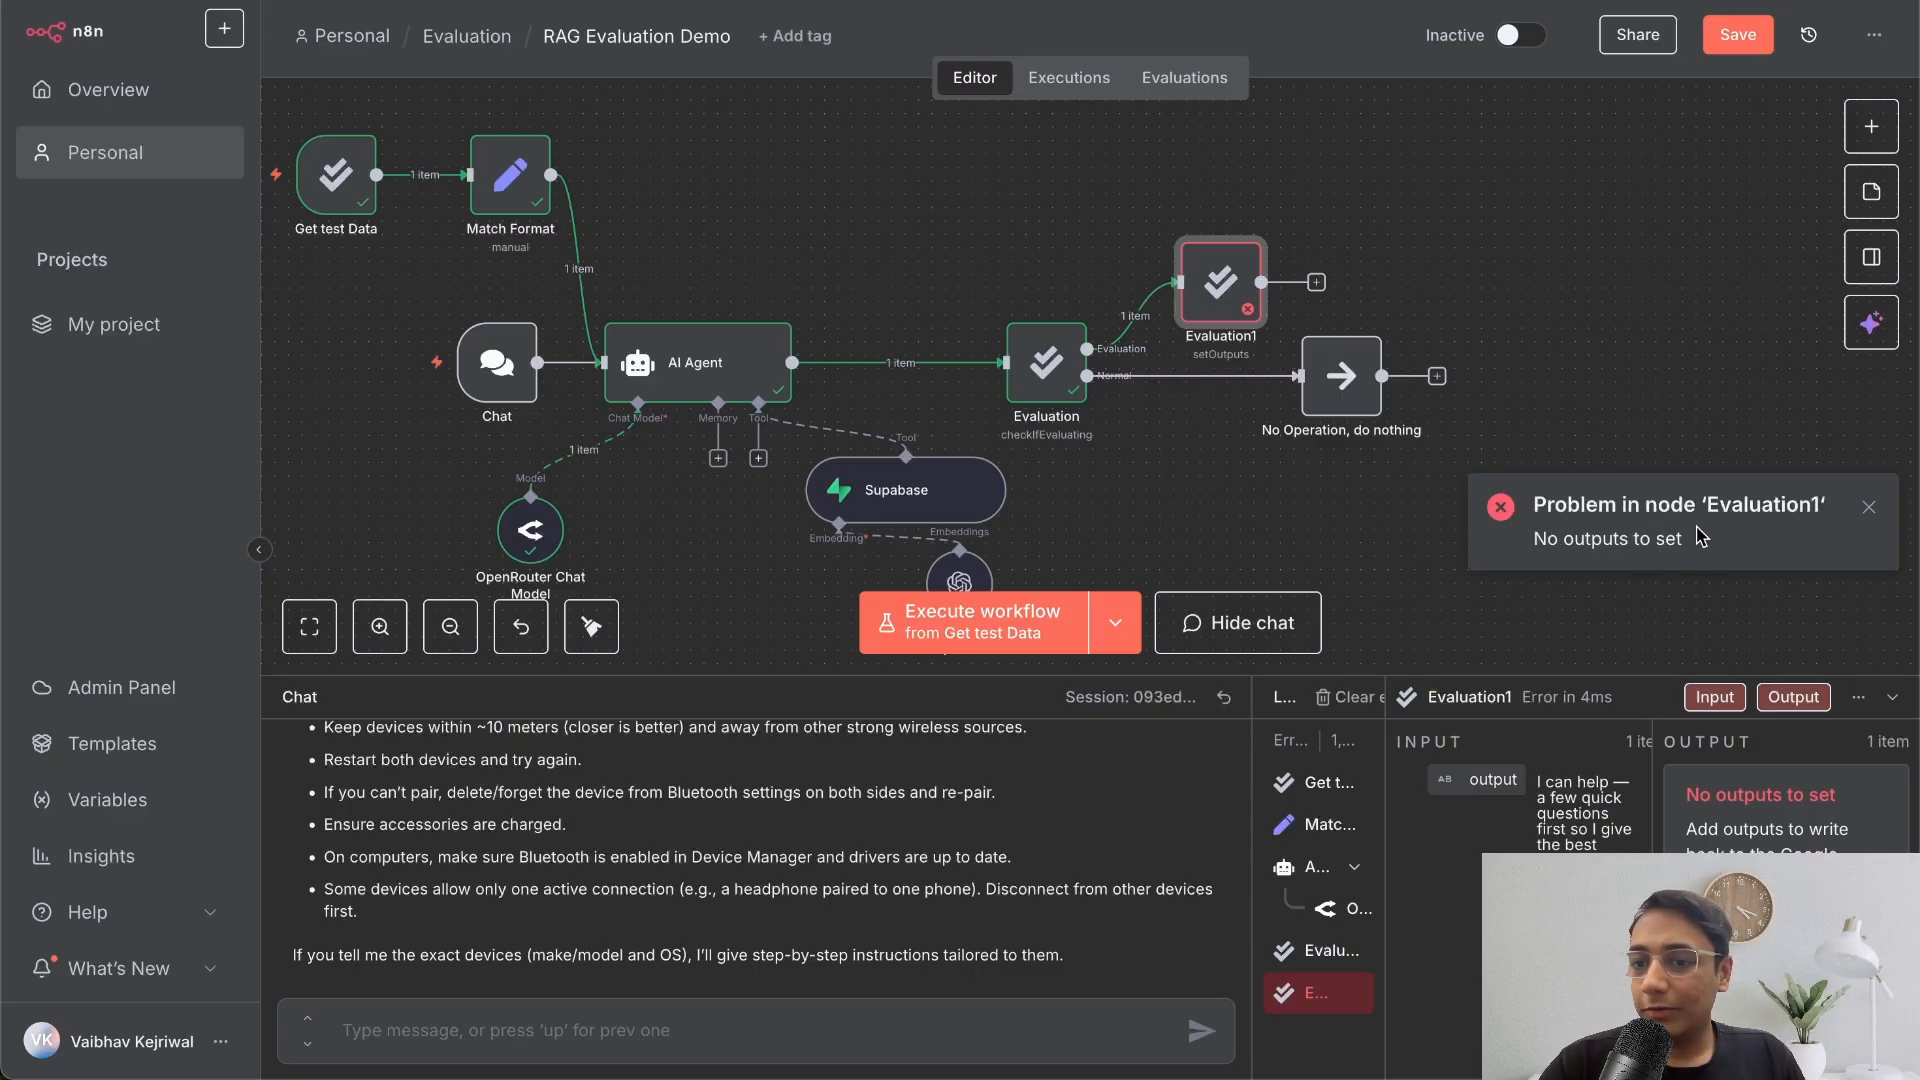
# - Rename the Evaluation1 node as Set Output
pyautogui.doubleClick(1220, 280)
pyautogui.click(777, 80)
pyautogui.write('Set Output')
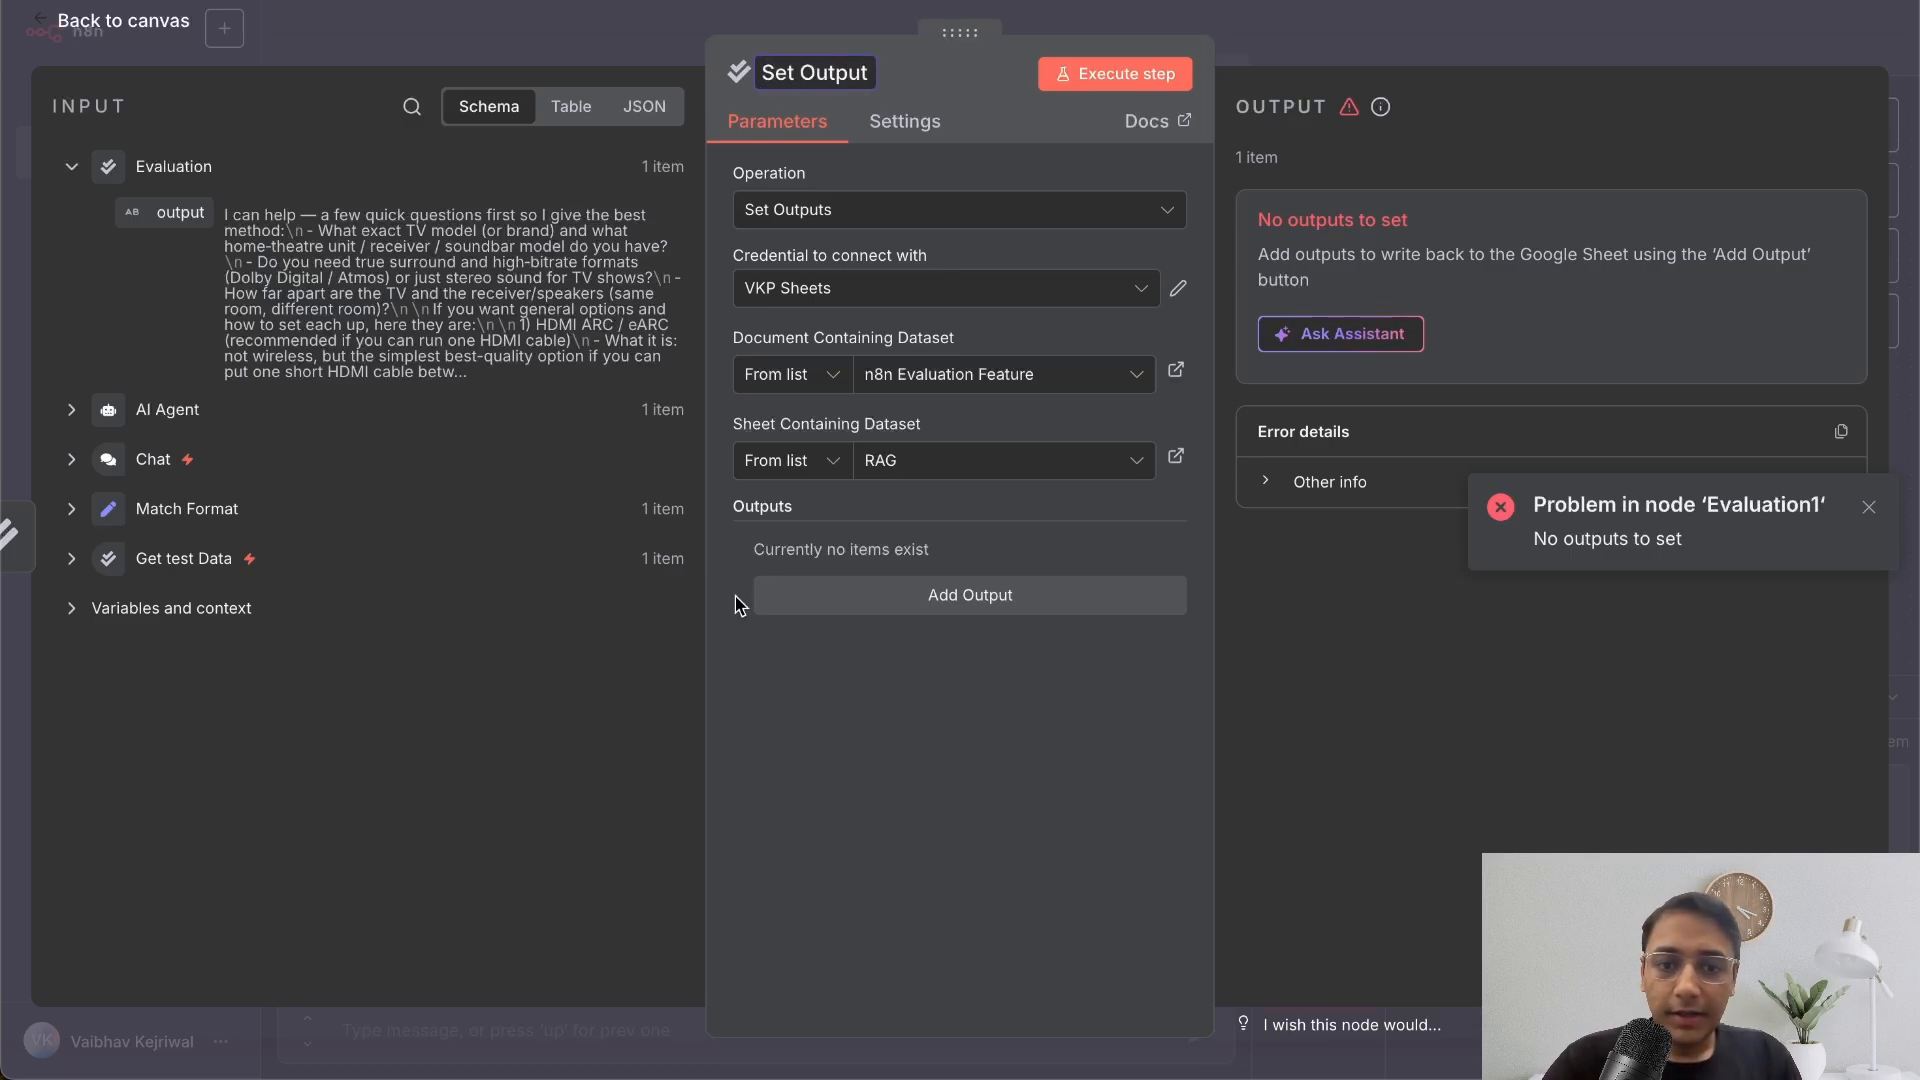
# - Add an output named ActualAnswer to the Set Output node, copying the name from the column header in the Google Sheets dataset
pyautogui.click(926, 600)
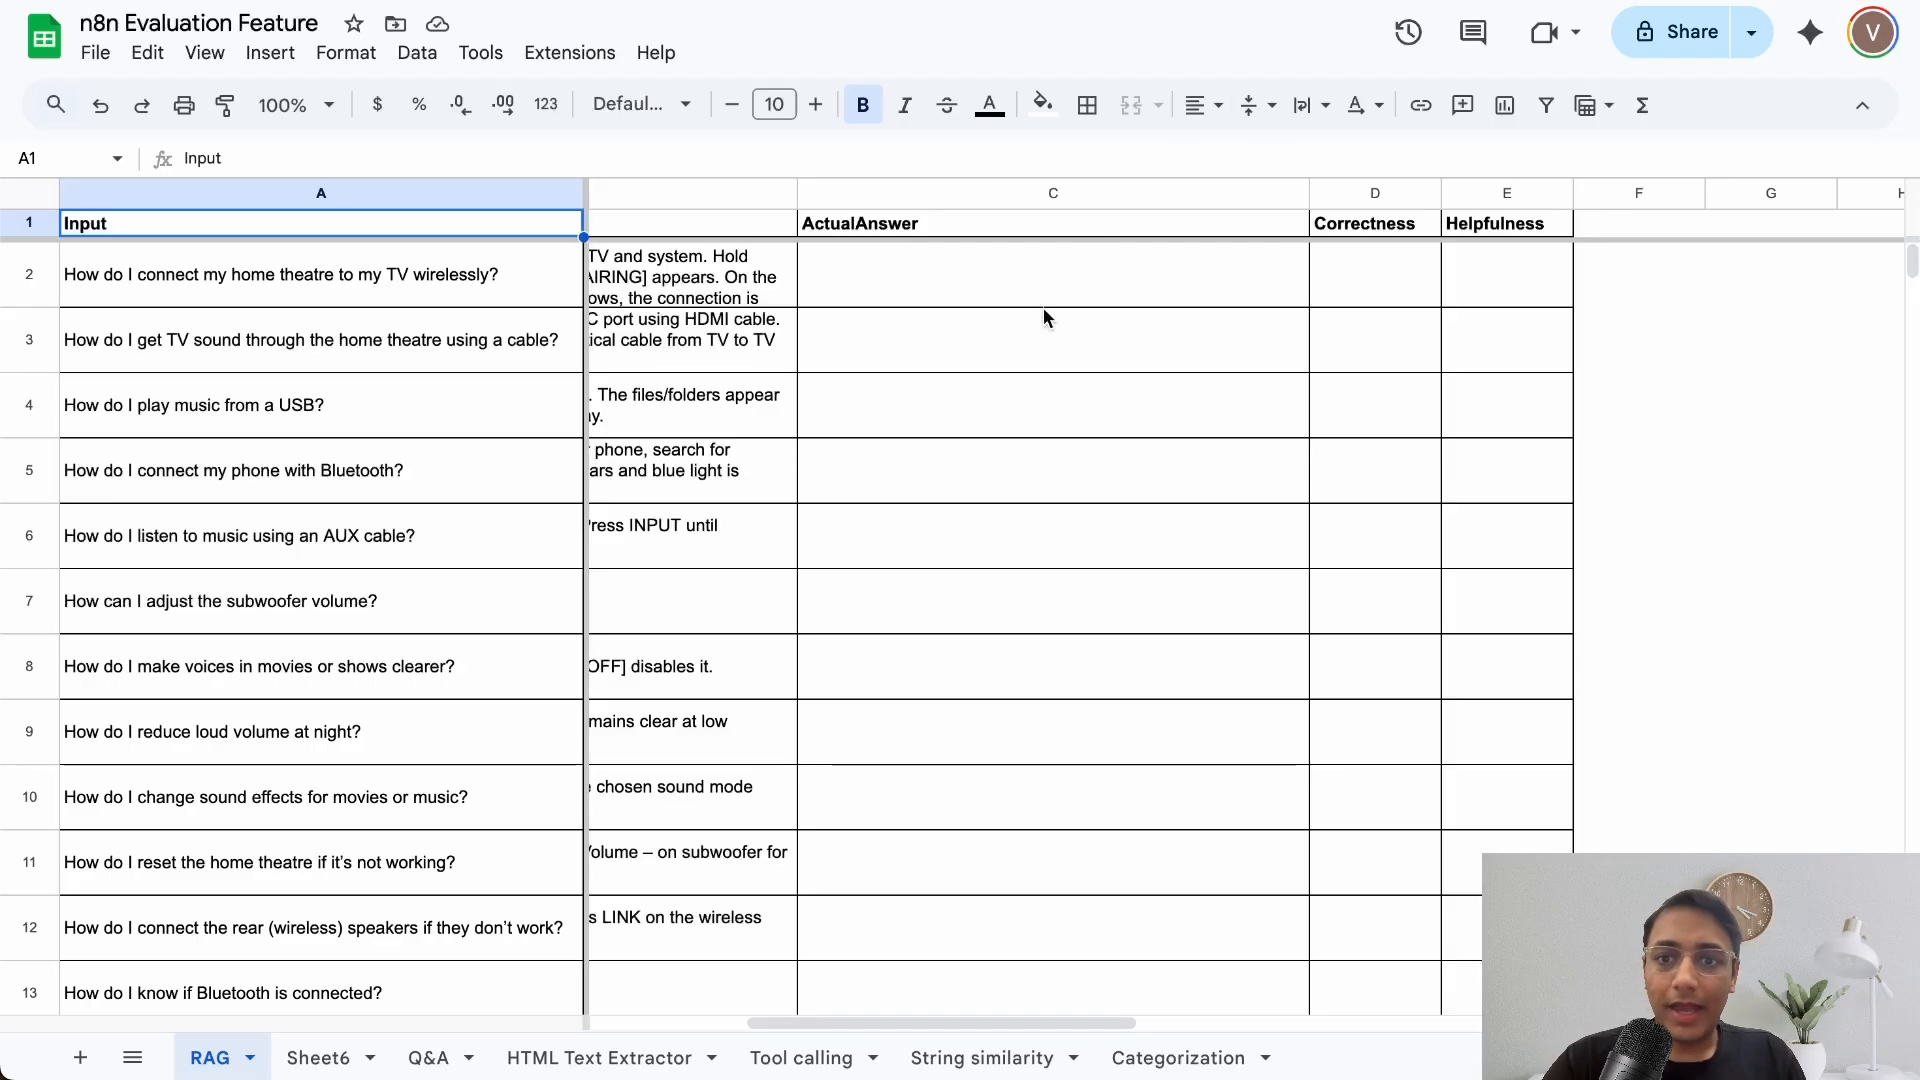
pyautogui.click(862, 230)
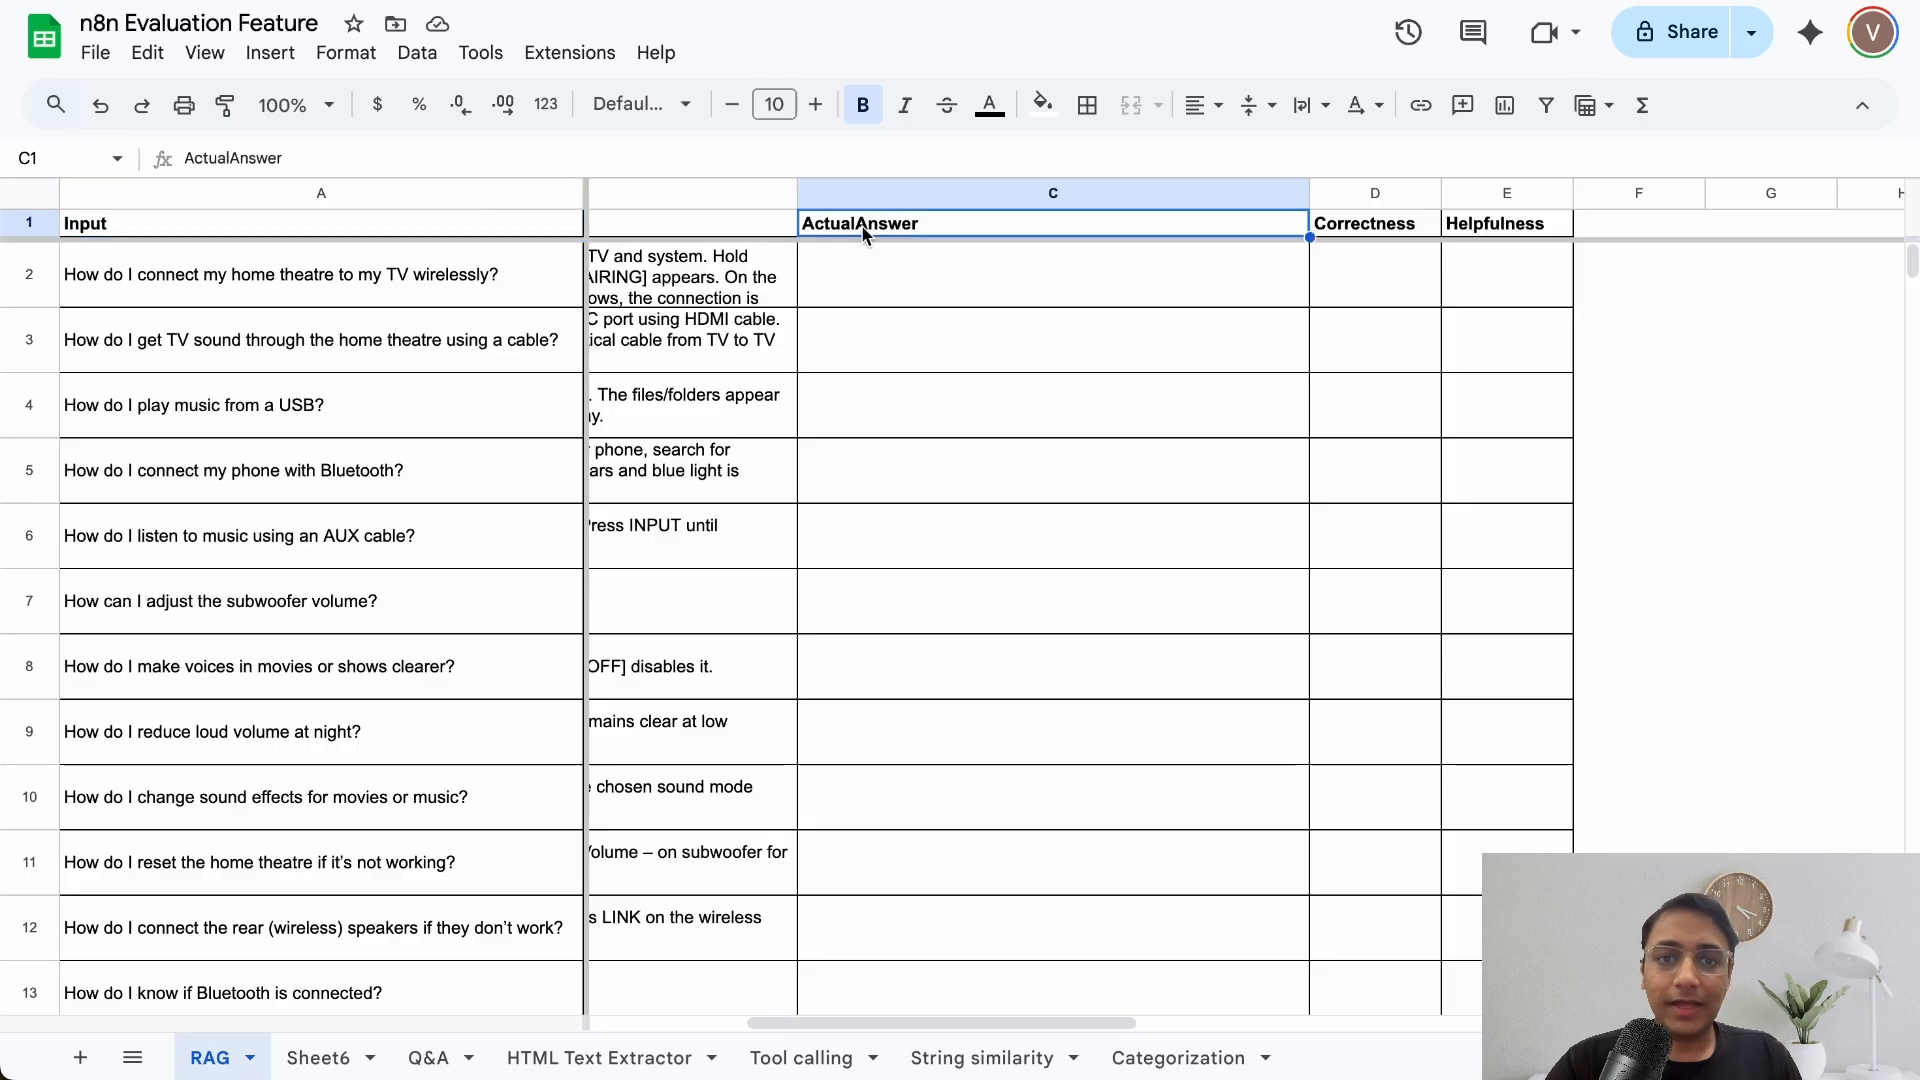
pyautogui.hotkey('ctrl', 'c')
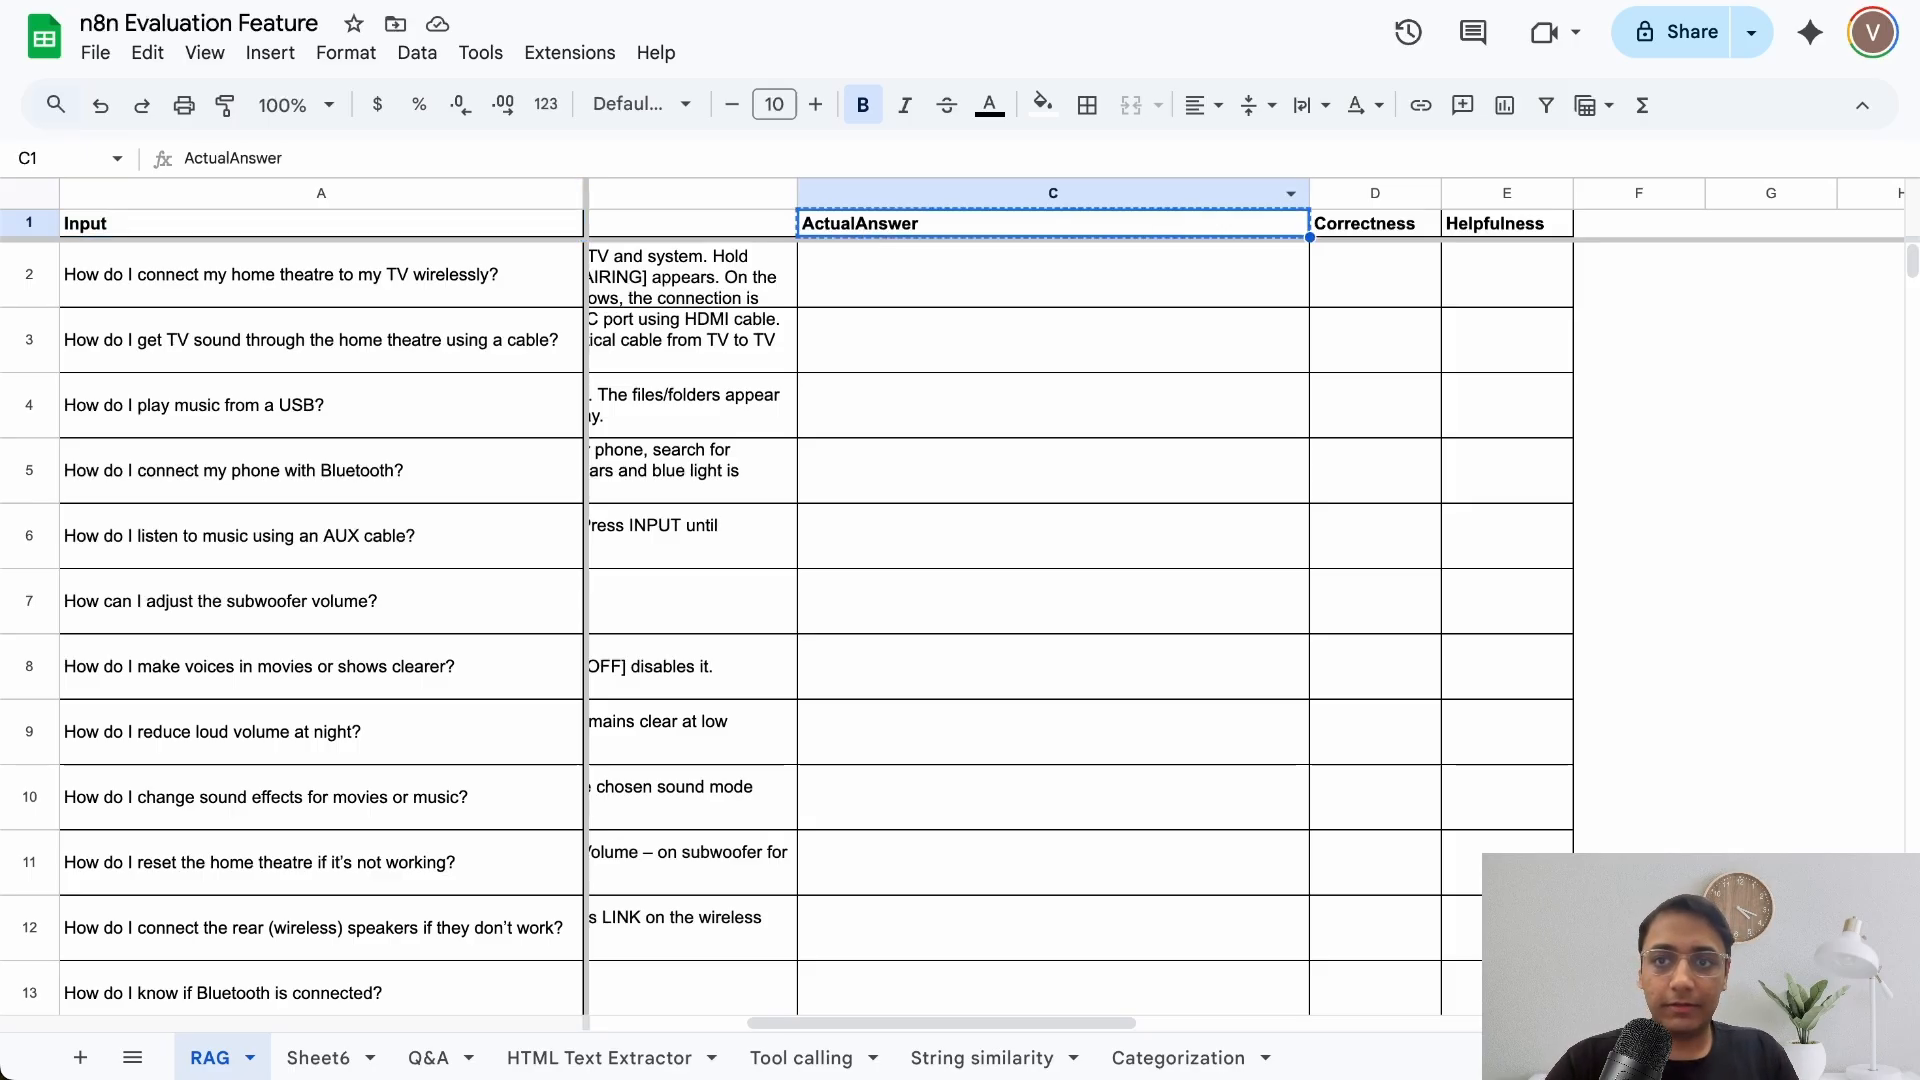
pyautogui.hotkey('alt', 'Tab')
pyautogui.click(855, 585)
pyautogui.hotkey('ctrl', 'v')
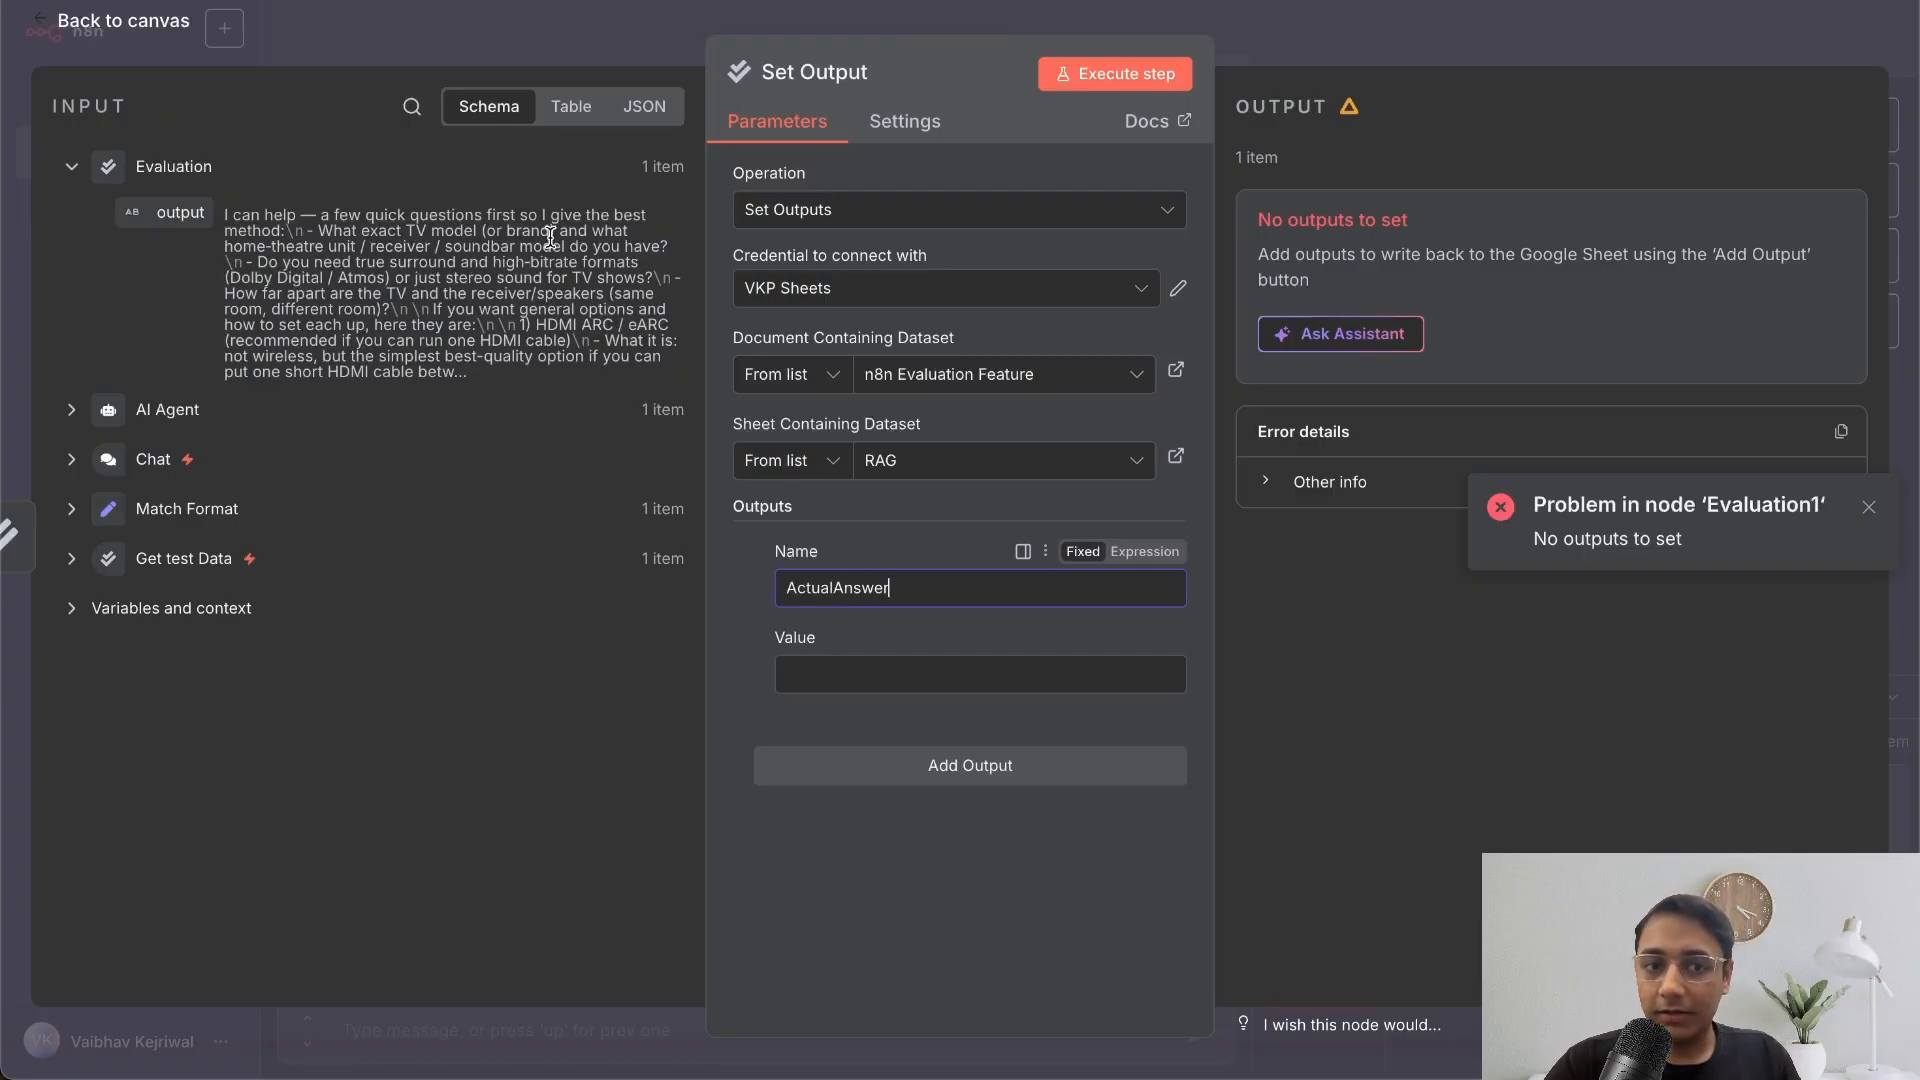
# - Map the ActualAnswer output's value to the agent's response, {{ $json.output }}, and return to the canvas
pyautogui.moveTo(180, 211); pyautogui.dragTo(946, 673)
pyautogui.click(1311, 646)
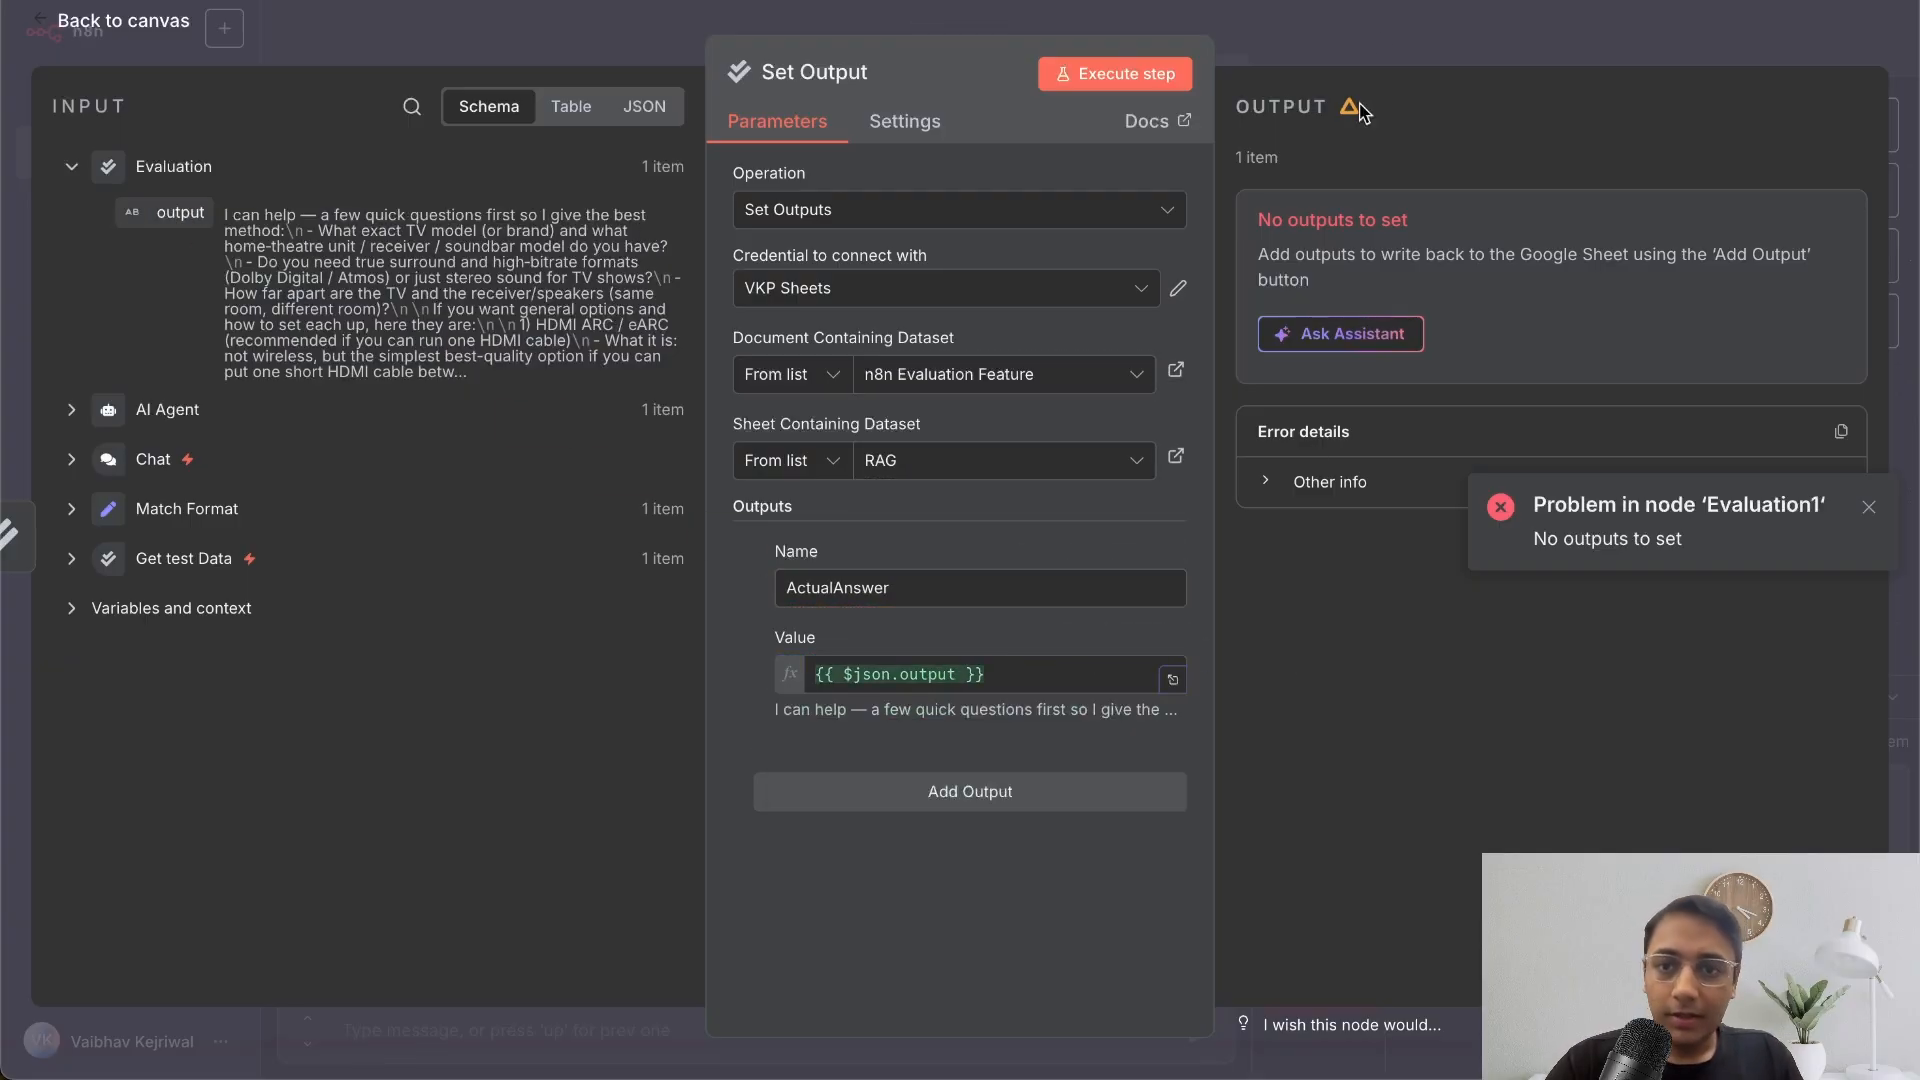
pyautogui.click(1380, 36)
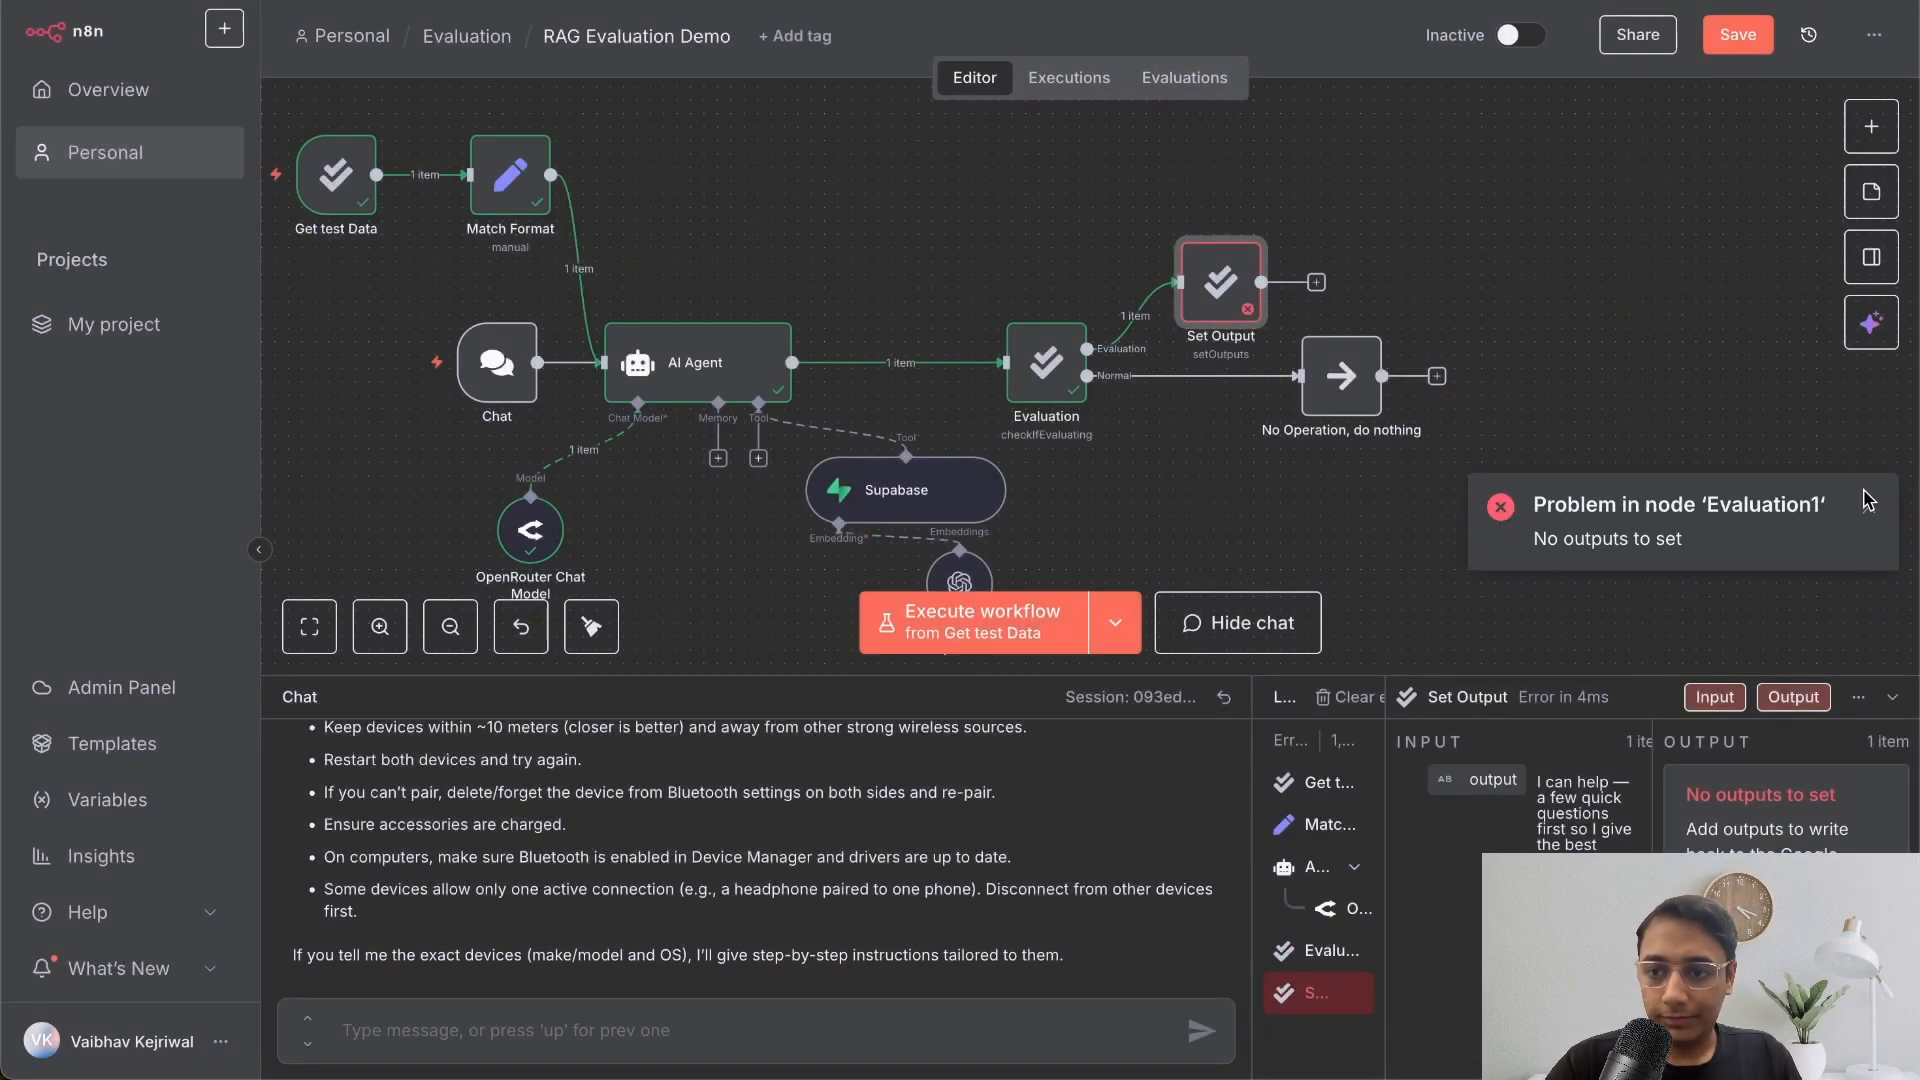
# - Place the Set Output node above No Operation and add an Evaluation node with the Set Metrics operation after it
pyautogui.hscroll(1, 1613, 335)
pyautogui.moveTo(1019, 346); pyautogui.dragTo(1140, 281)
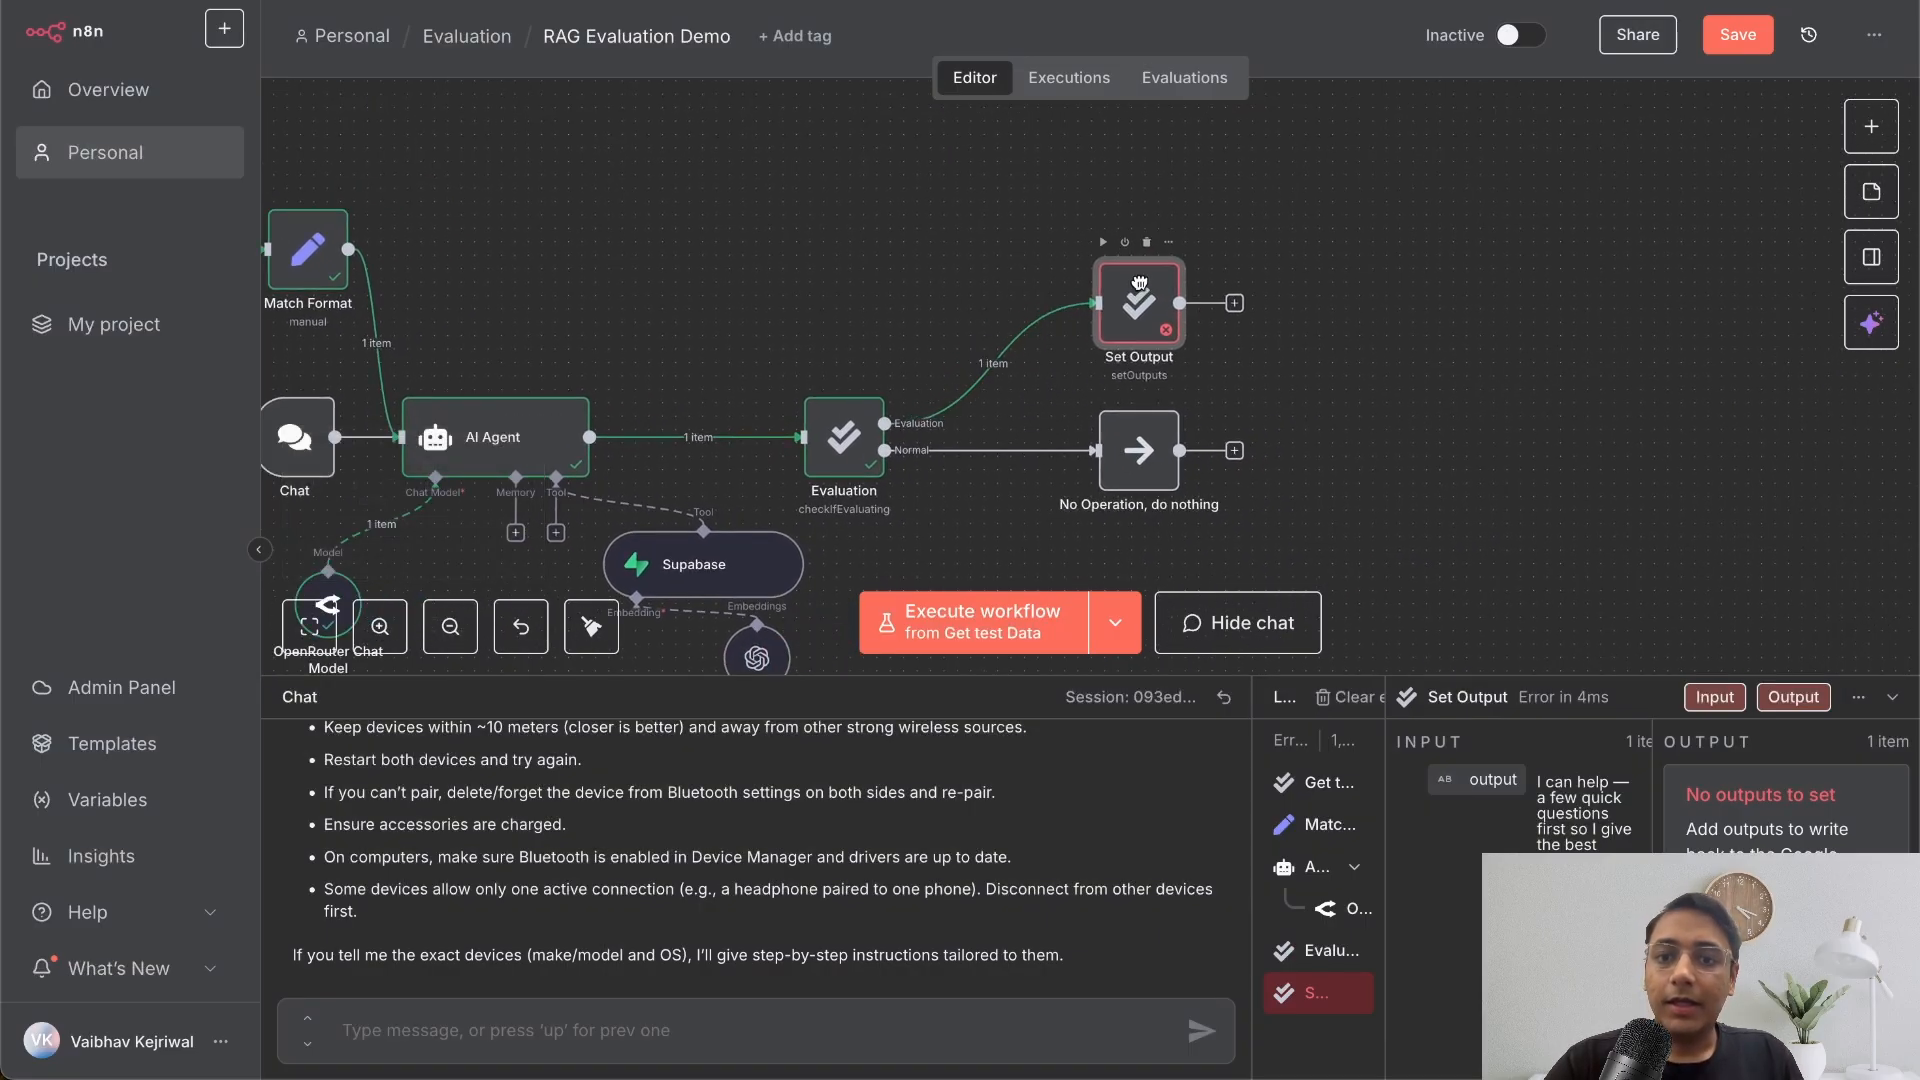
pyautogui.click(1237, 305)
pyautogui.write('eval')
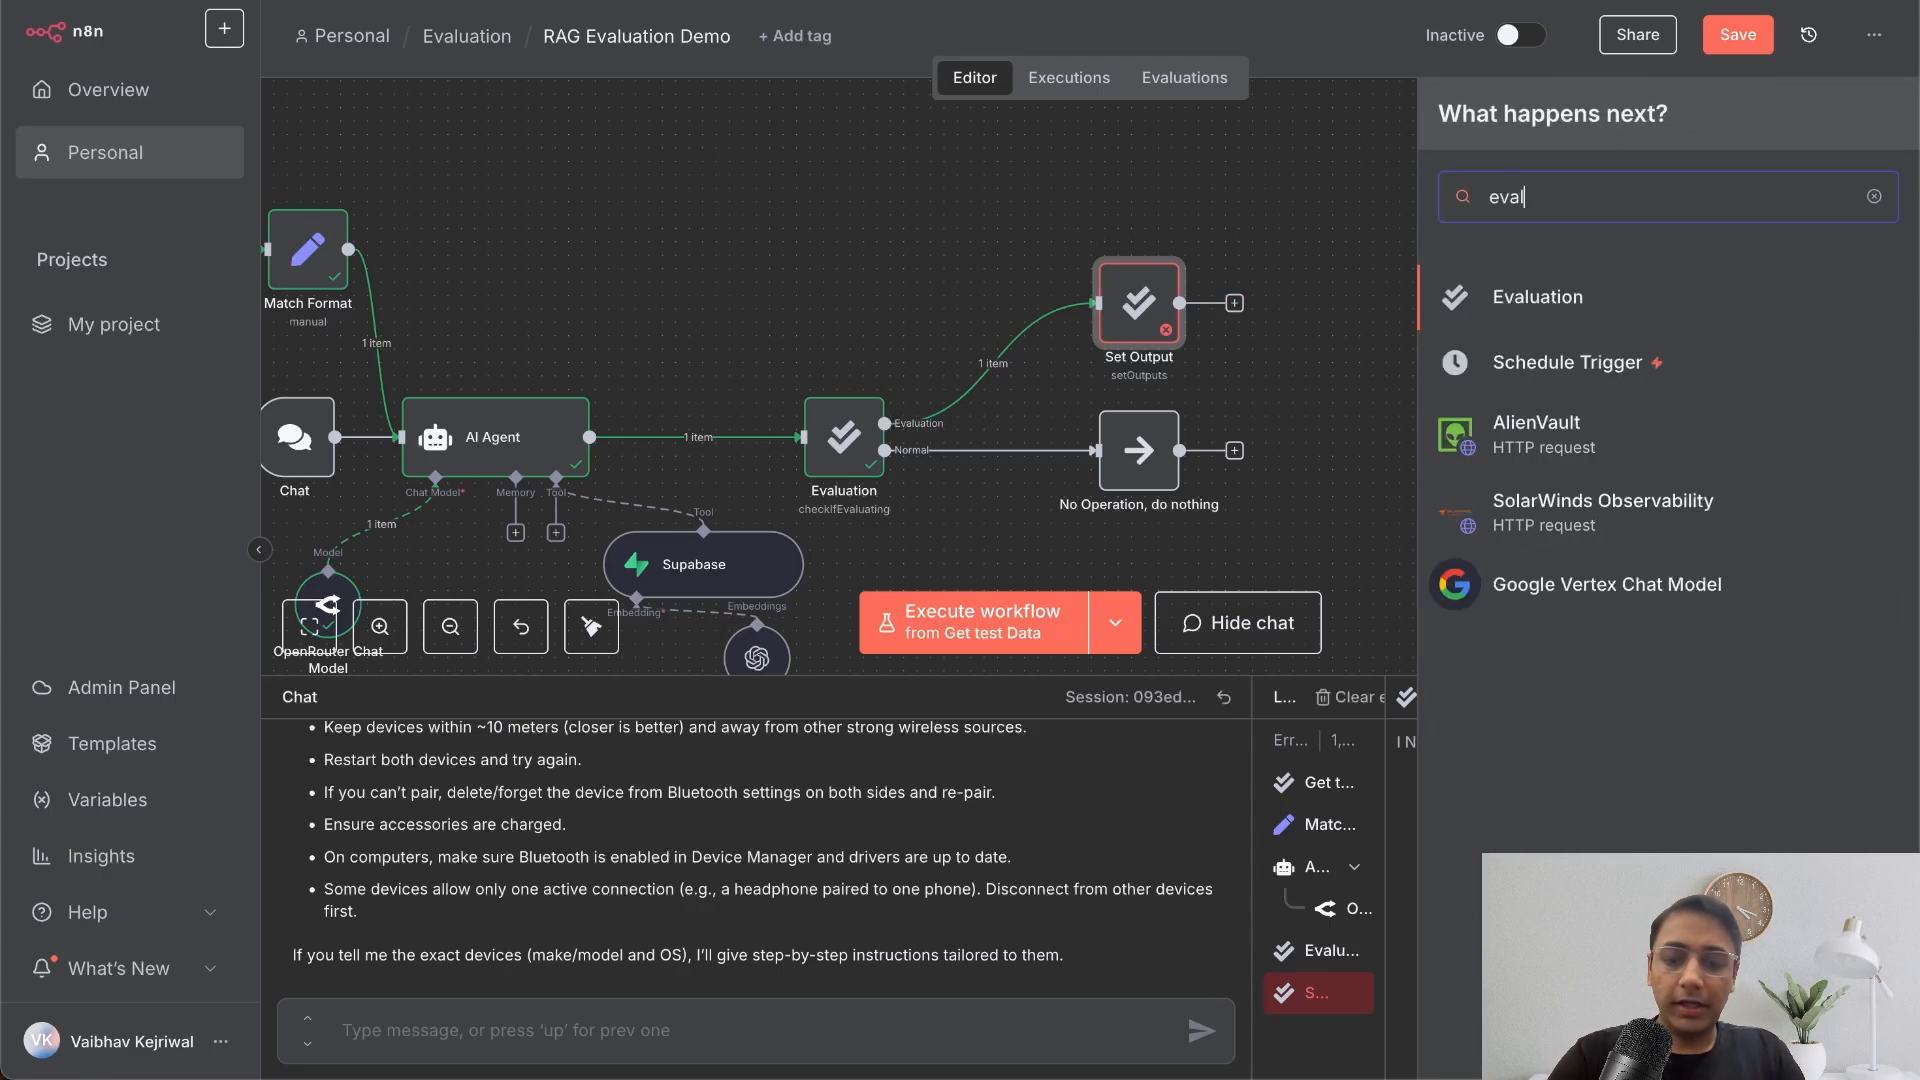
pyautogui.write('au')
pyautogui.press('BackSpace')
pyautogui.click(1656, 290)
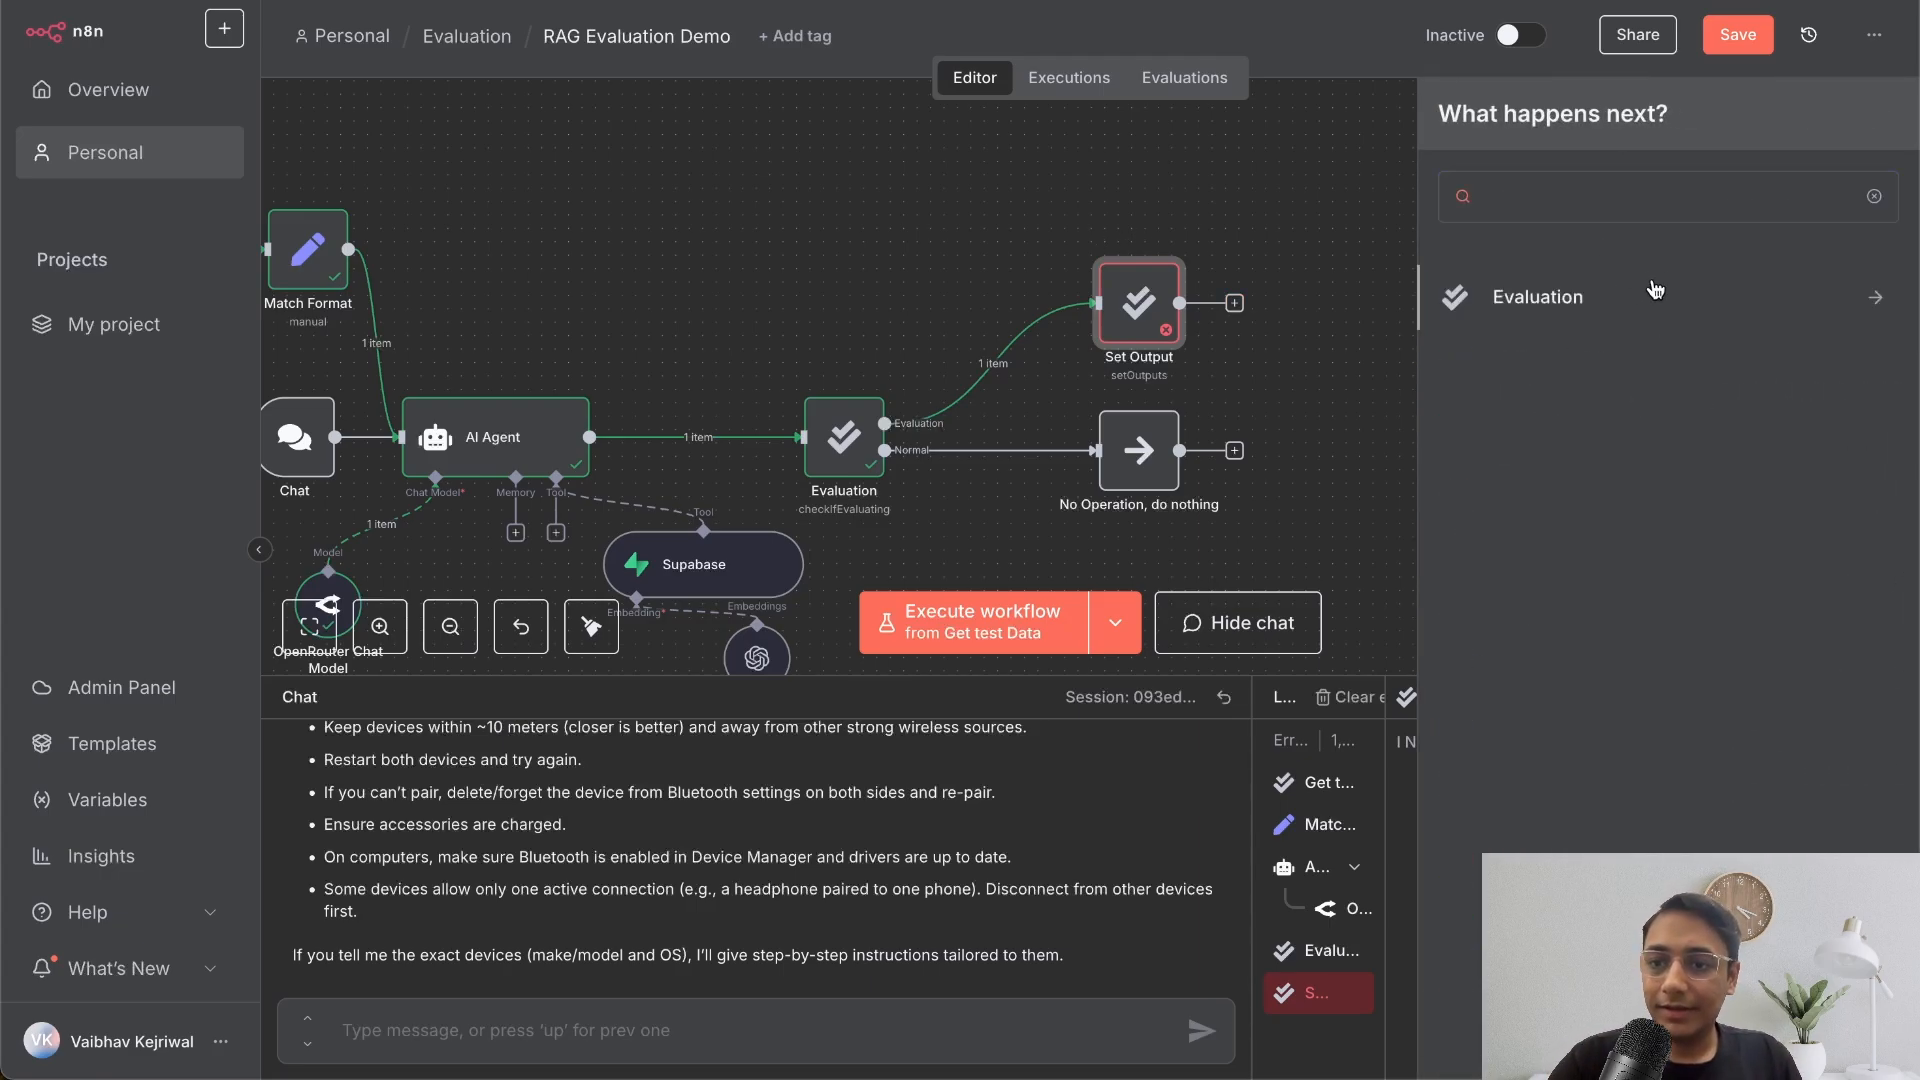
pyautogui.click(1560, 432)
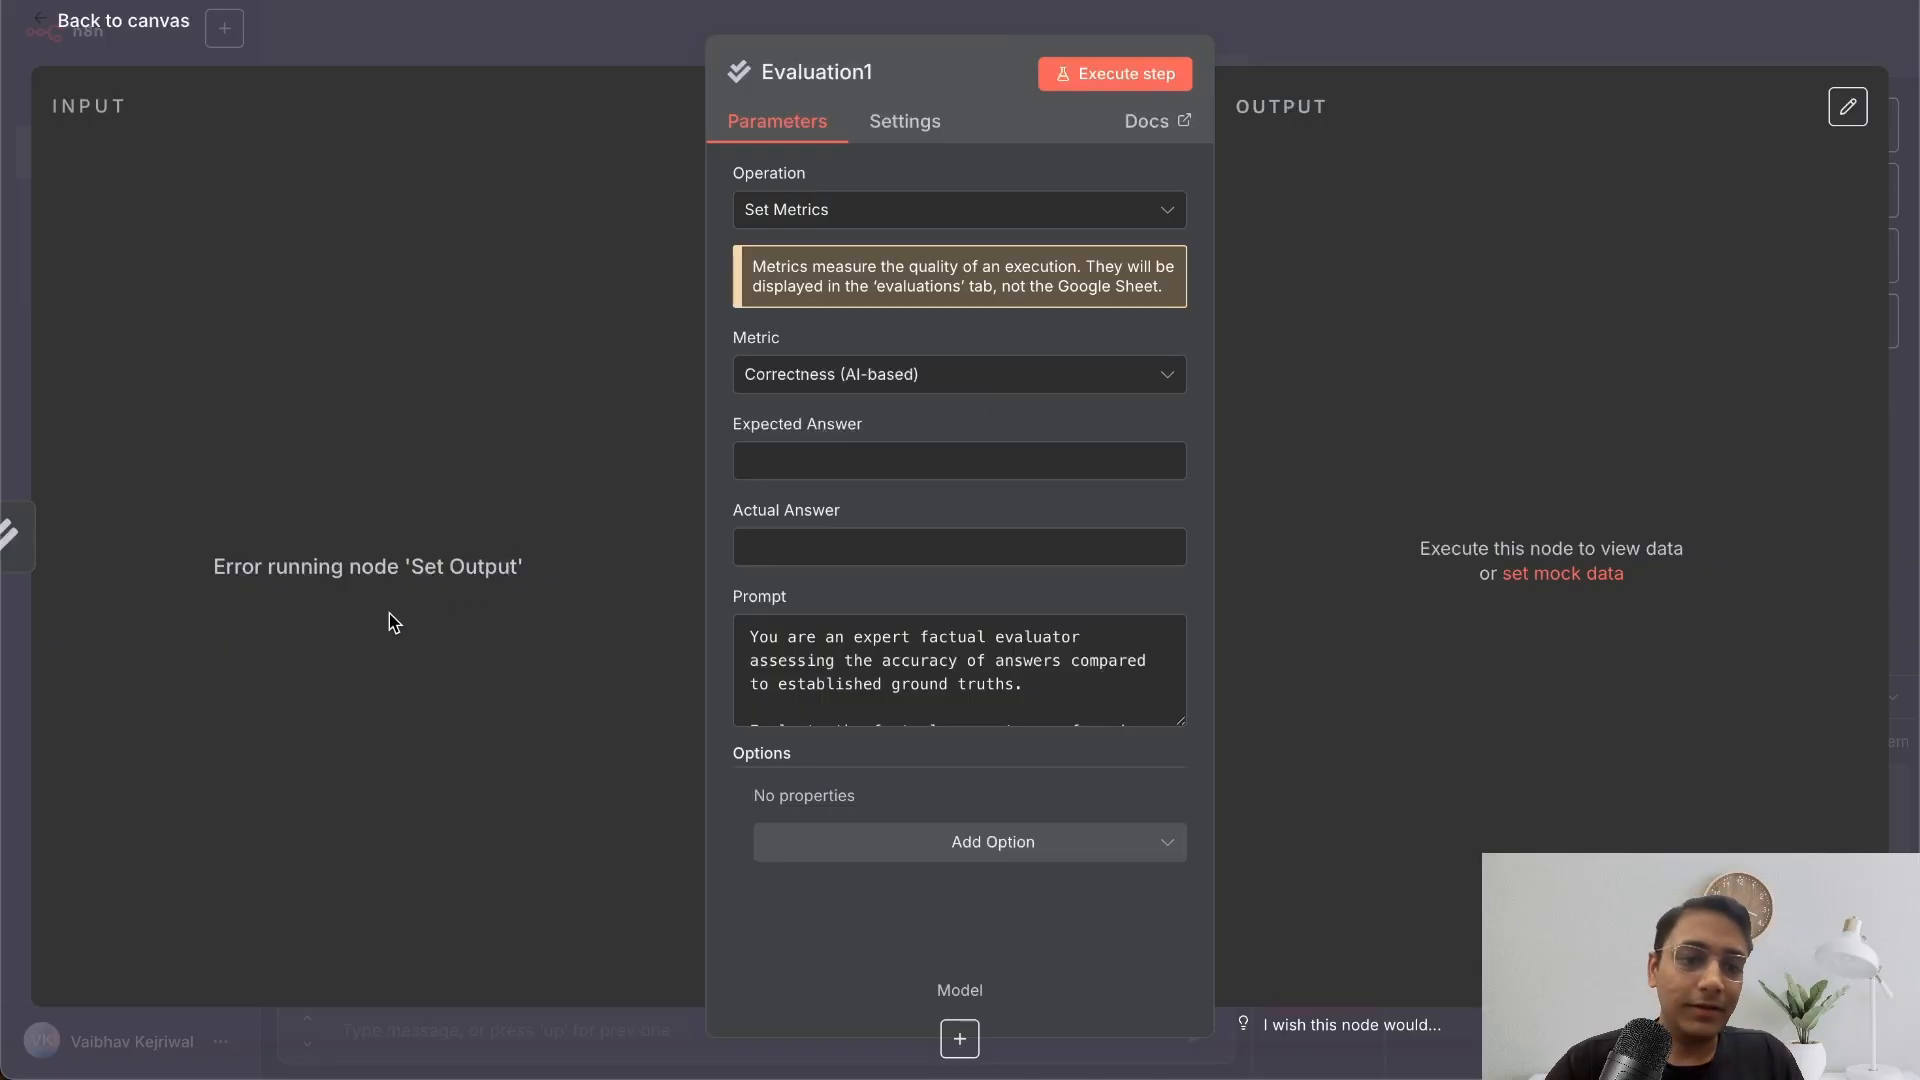
pyautogui.click(1460, 30)
pyautogui.moveTo(1125, 310)
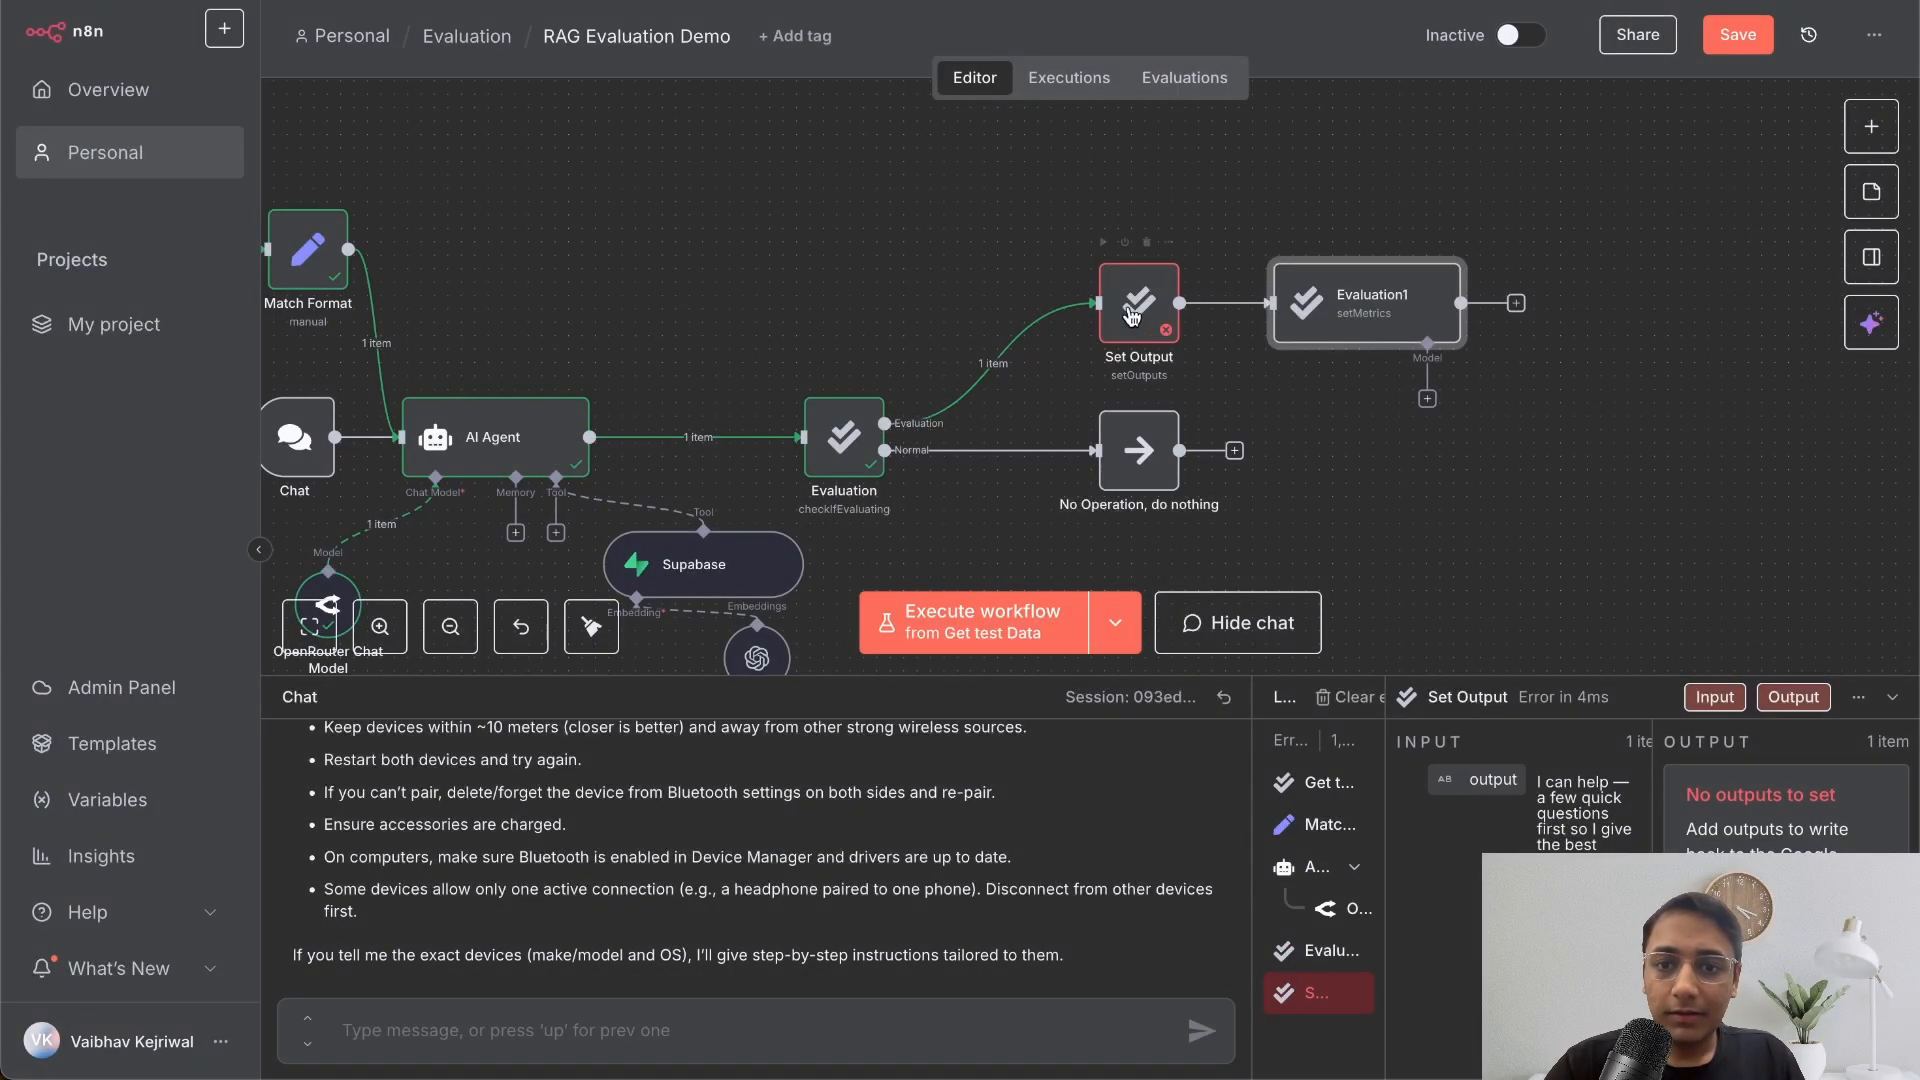
# - Execute the Set Output node and rename the Evaluation1 metrics node as Correctness
pyautogui.click(1103, 244)
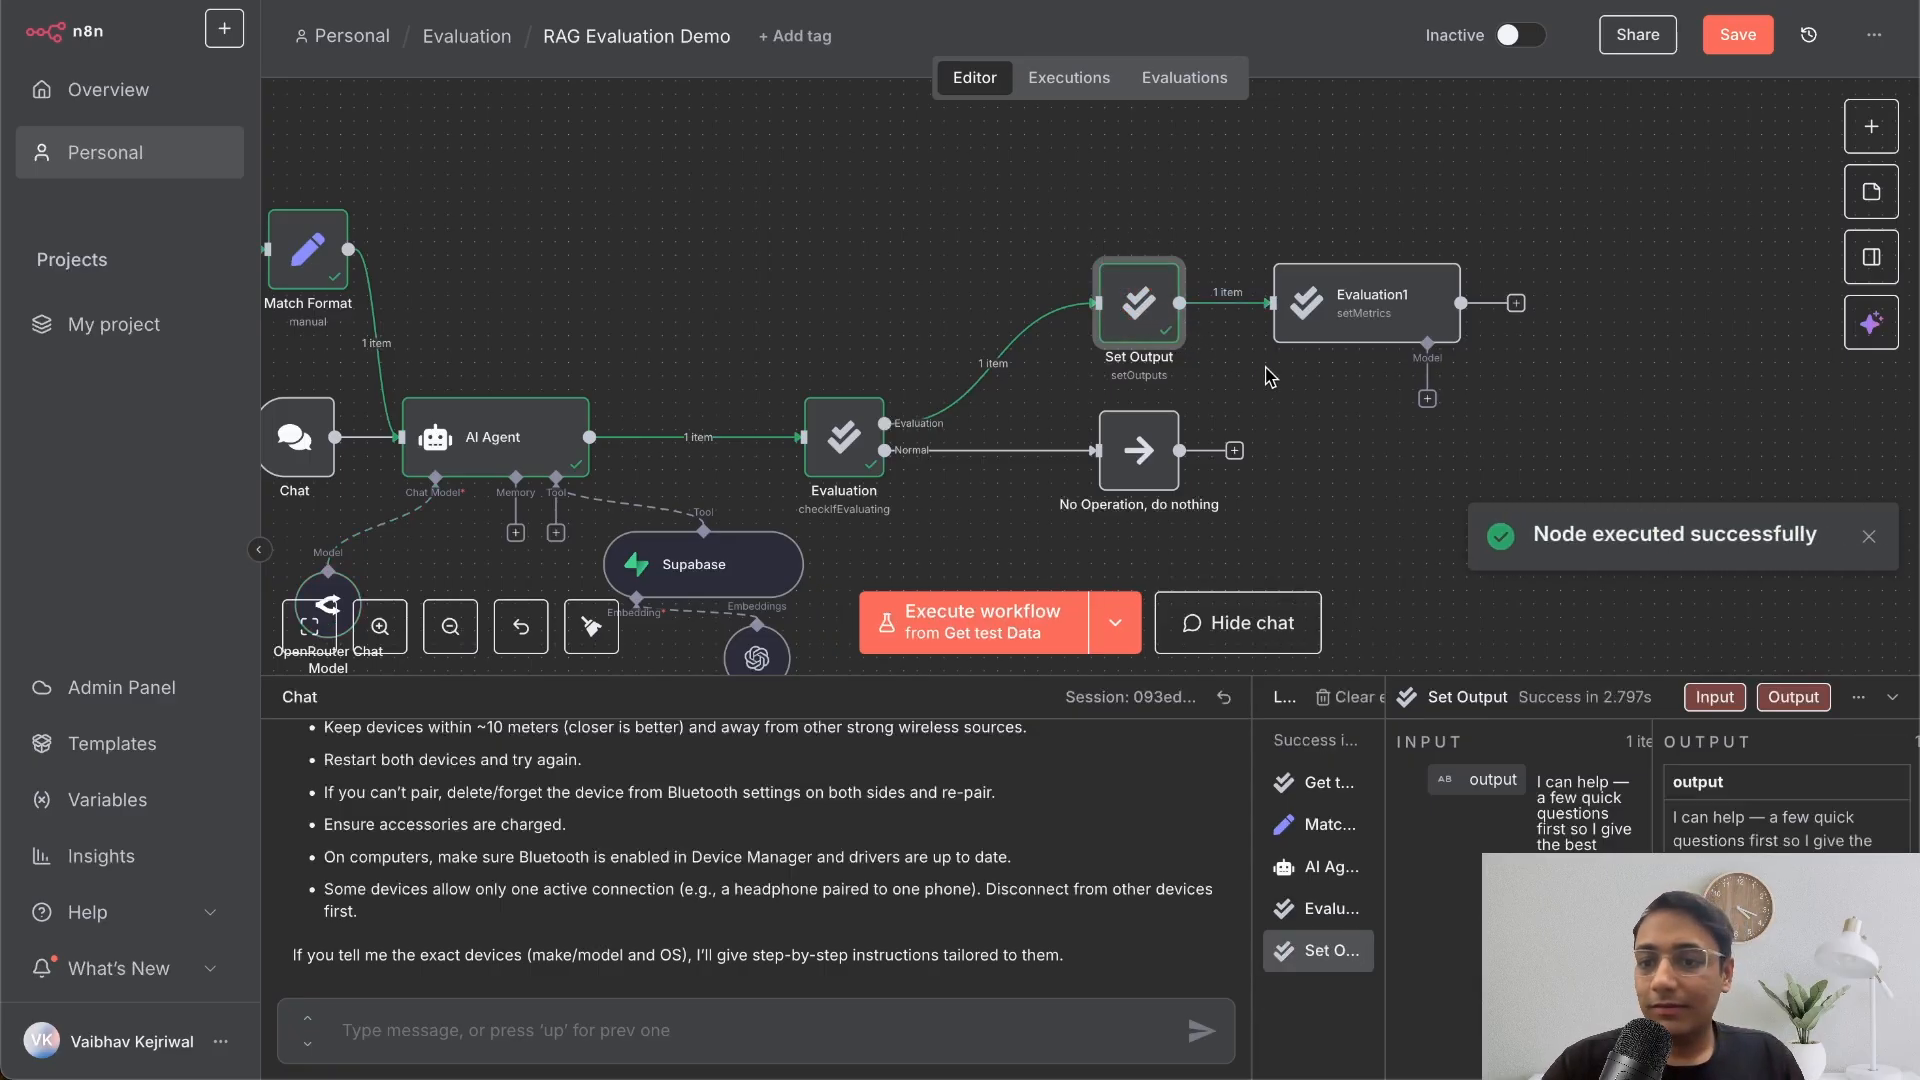
pyautogui.click(1360, 319)
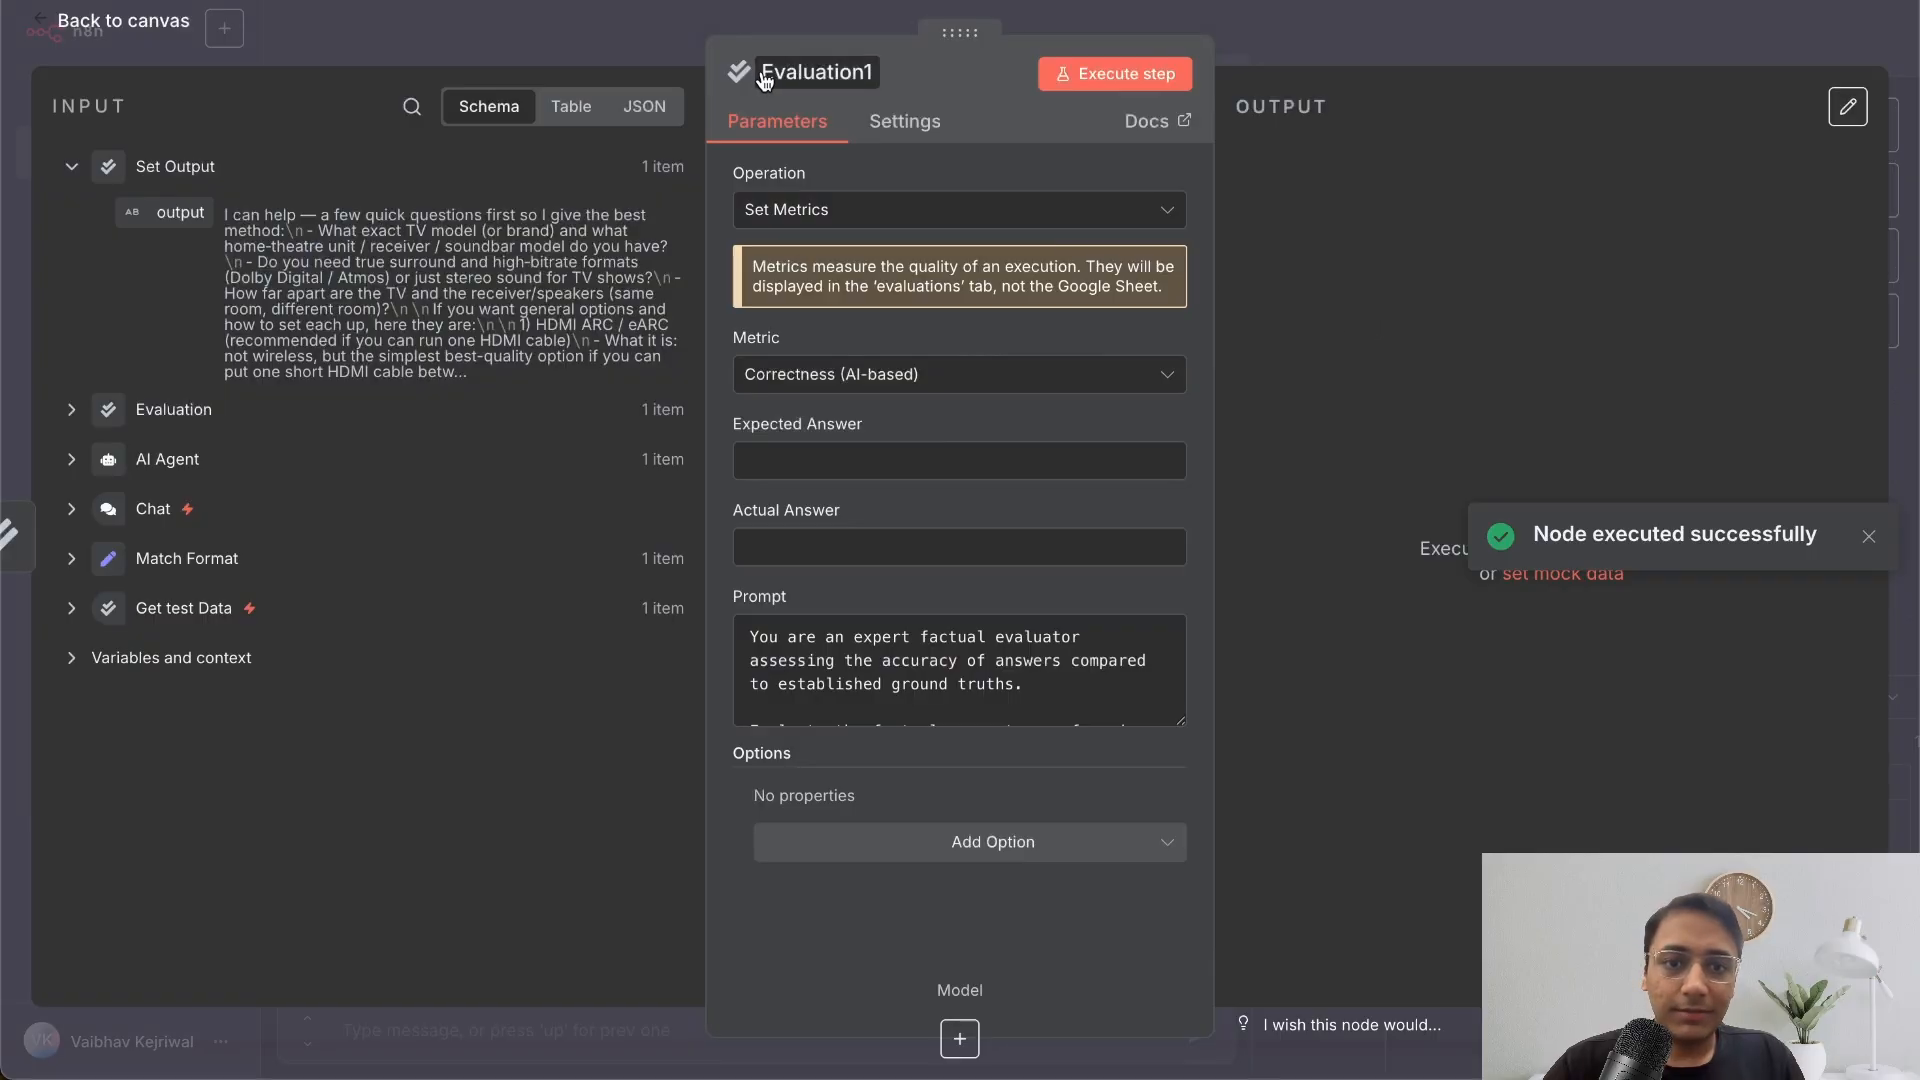
pyautogui.click(797, 78)
pyautogui.write('Cor')
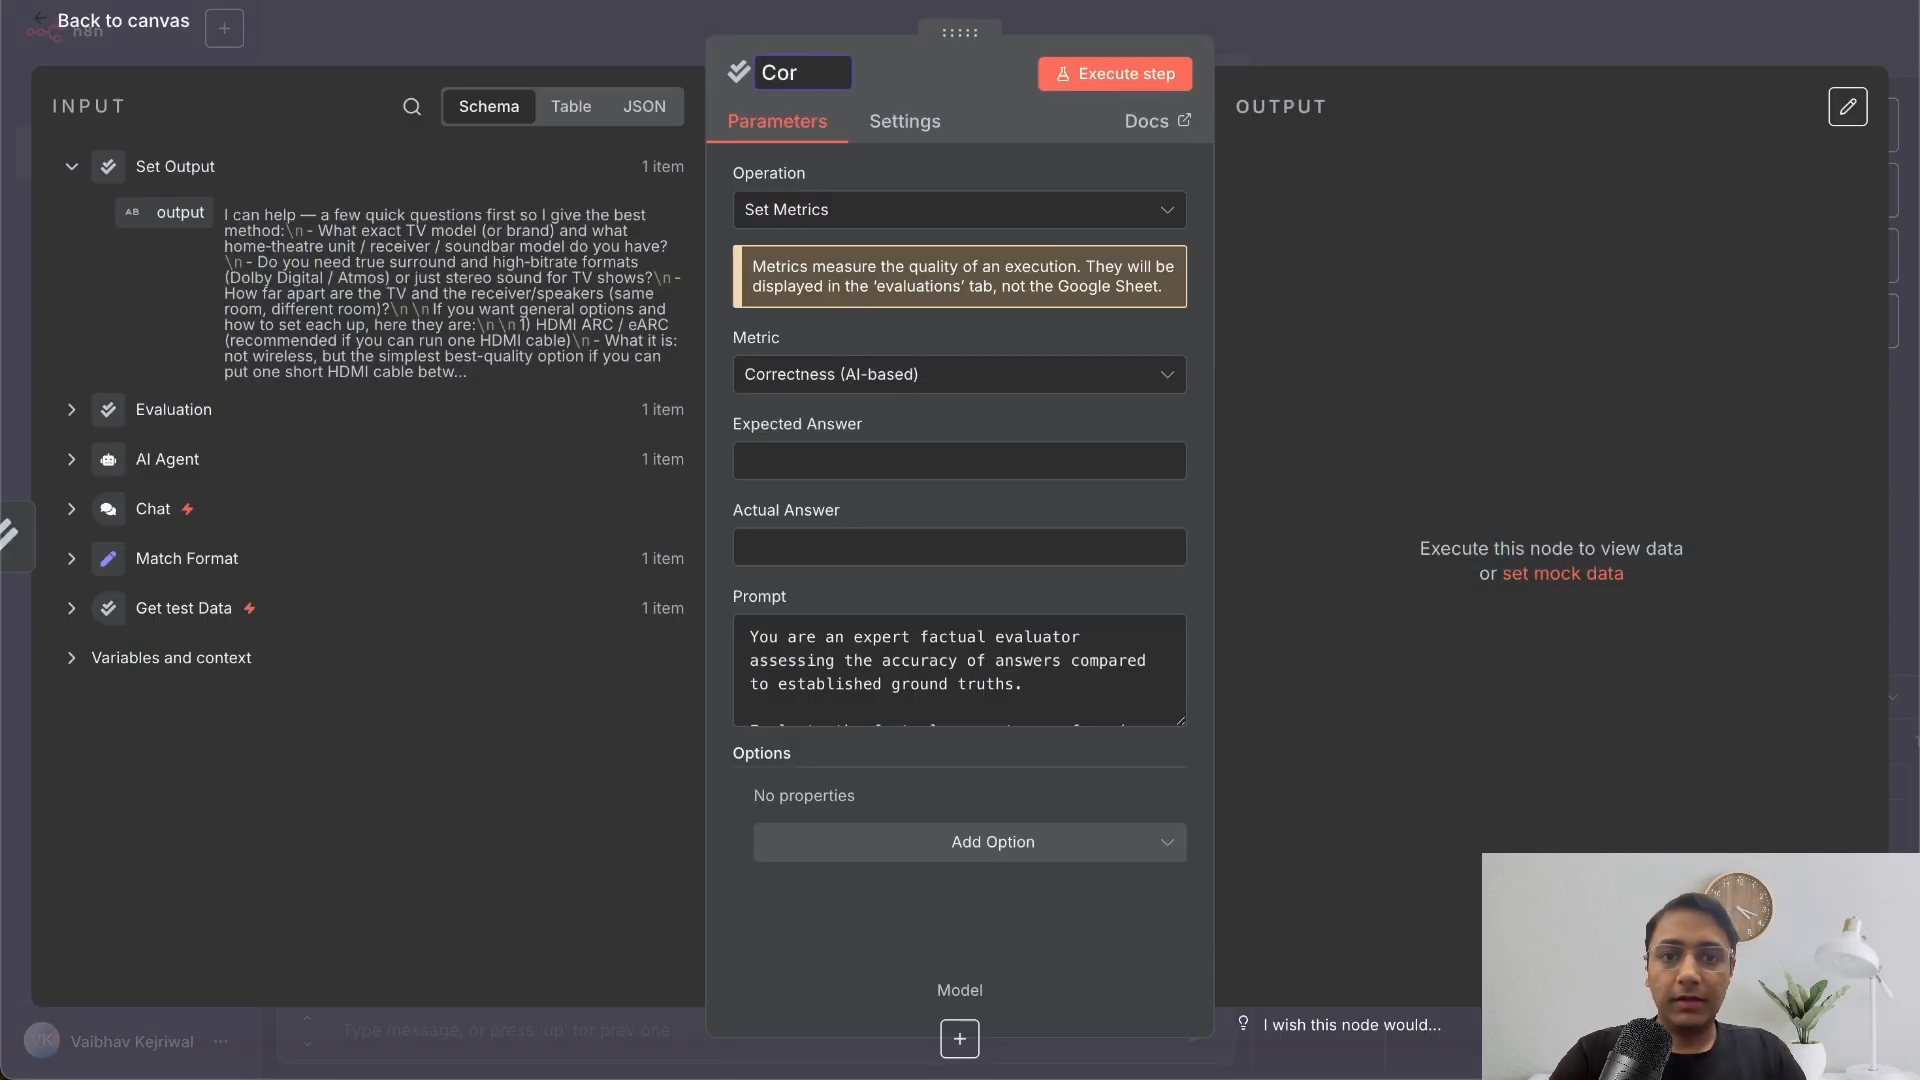
pyautogui.write('rectn')
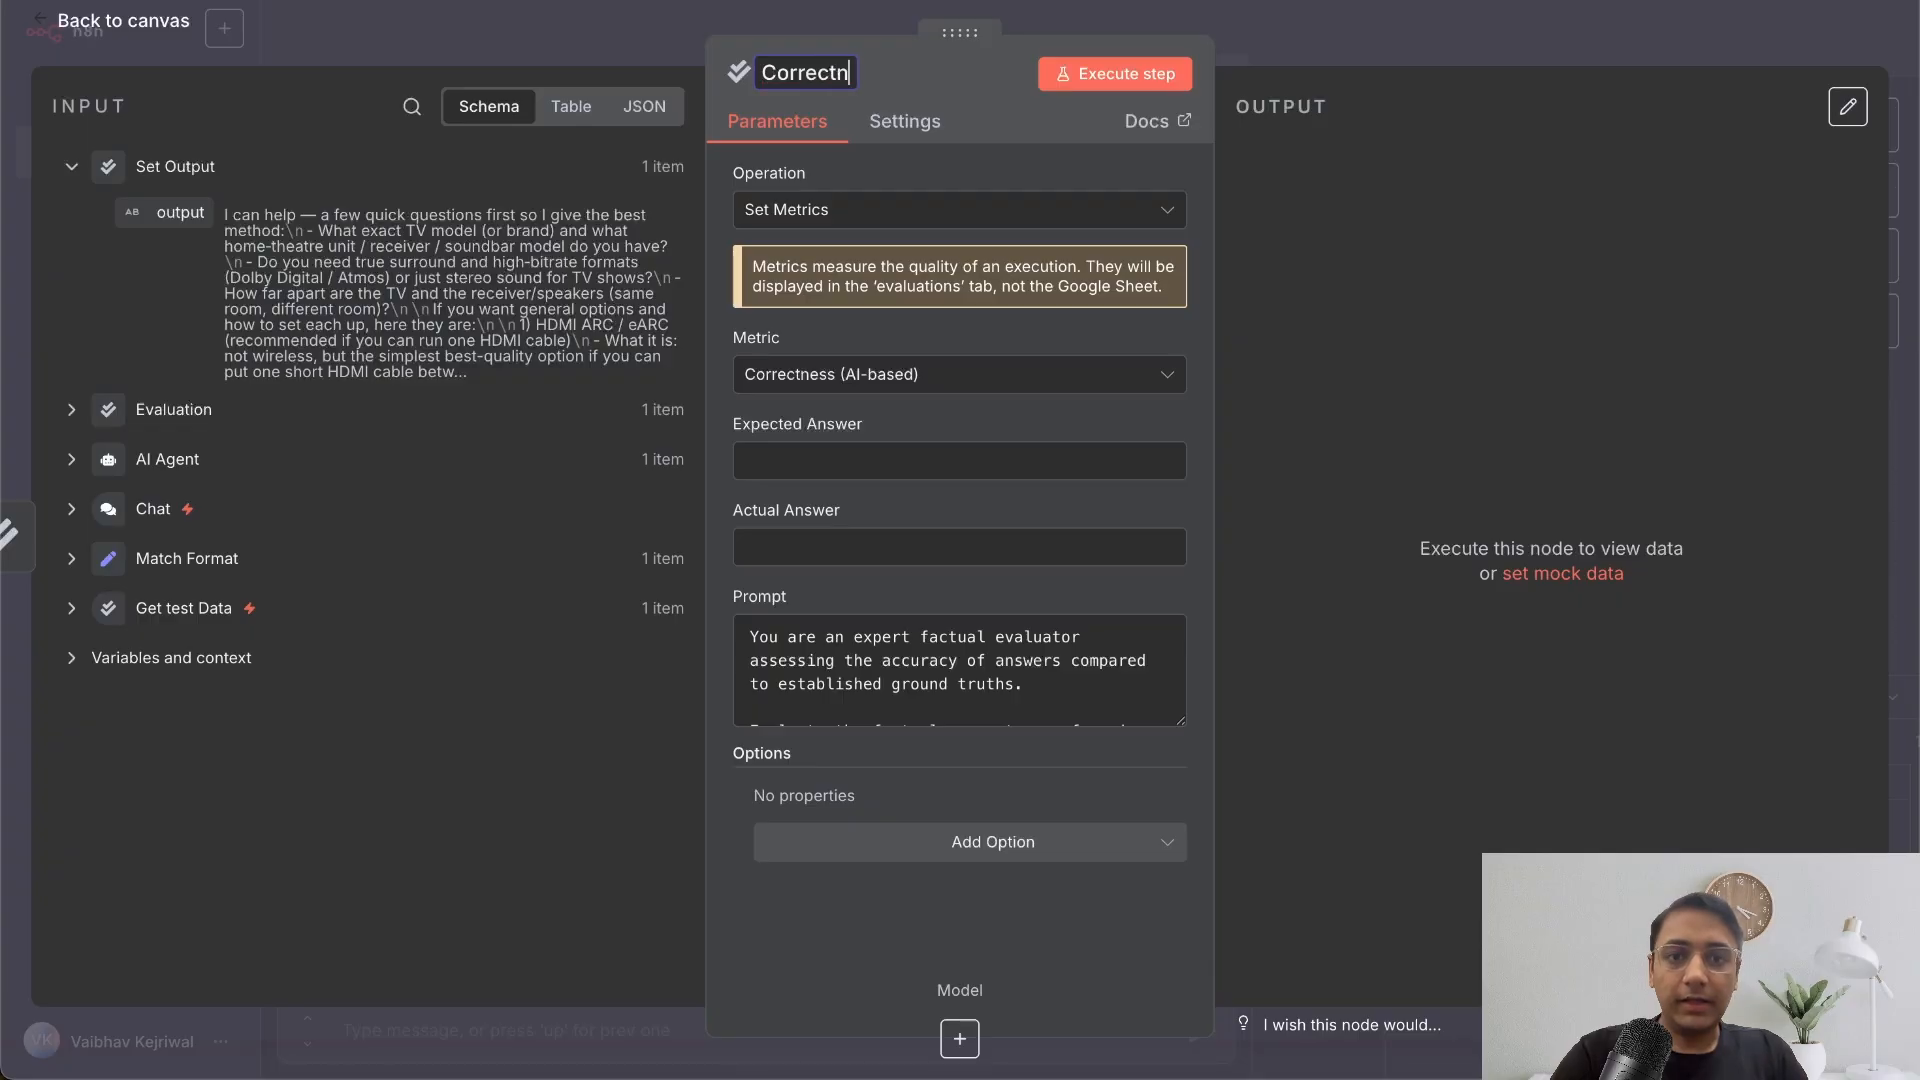
pyautogui.write('ess')
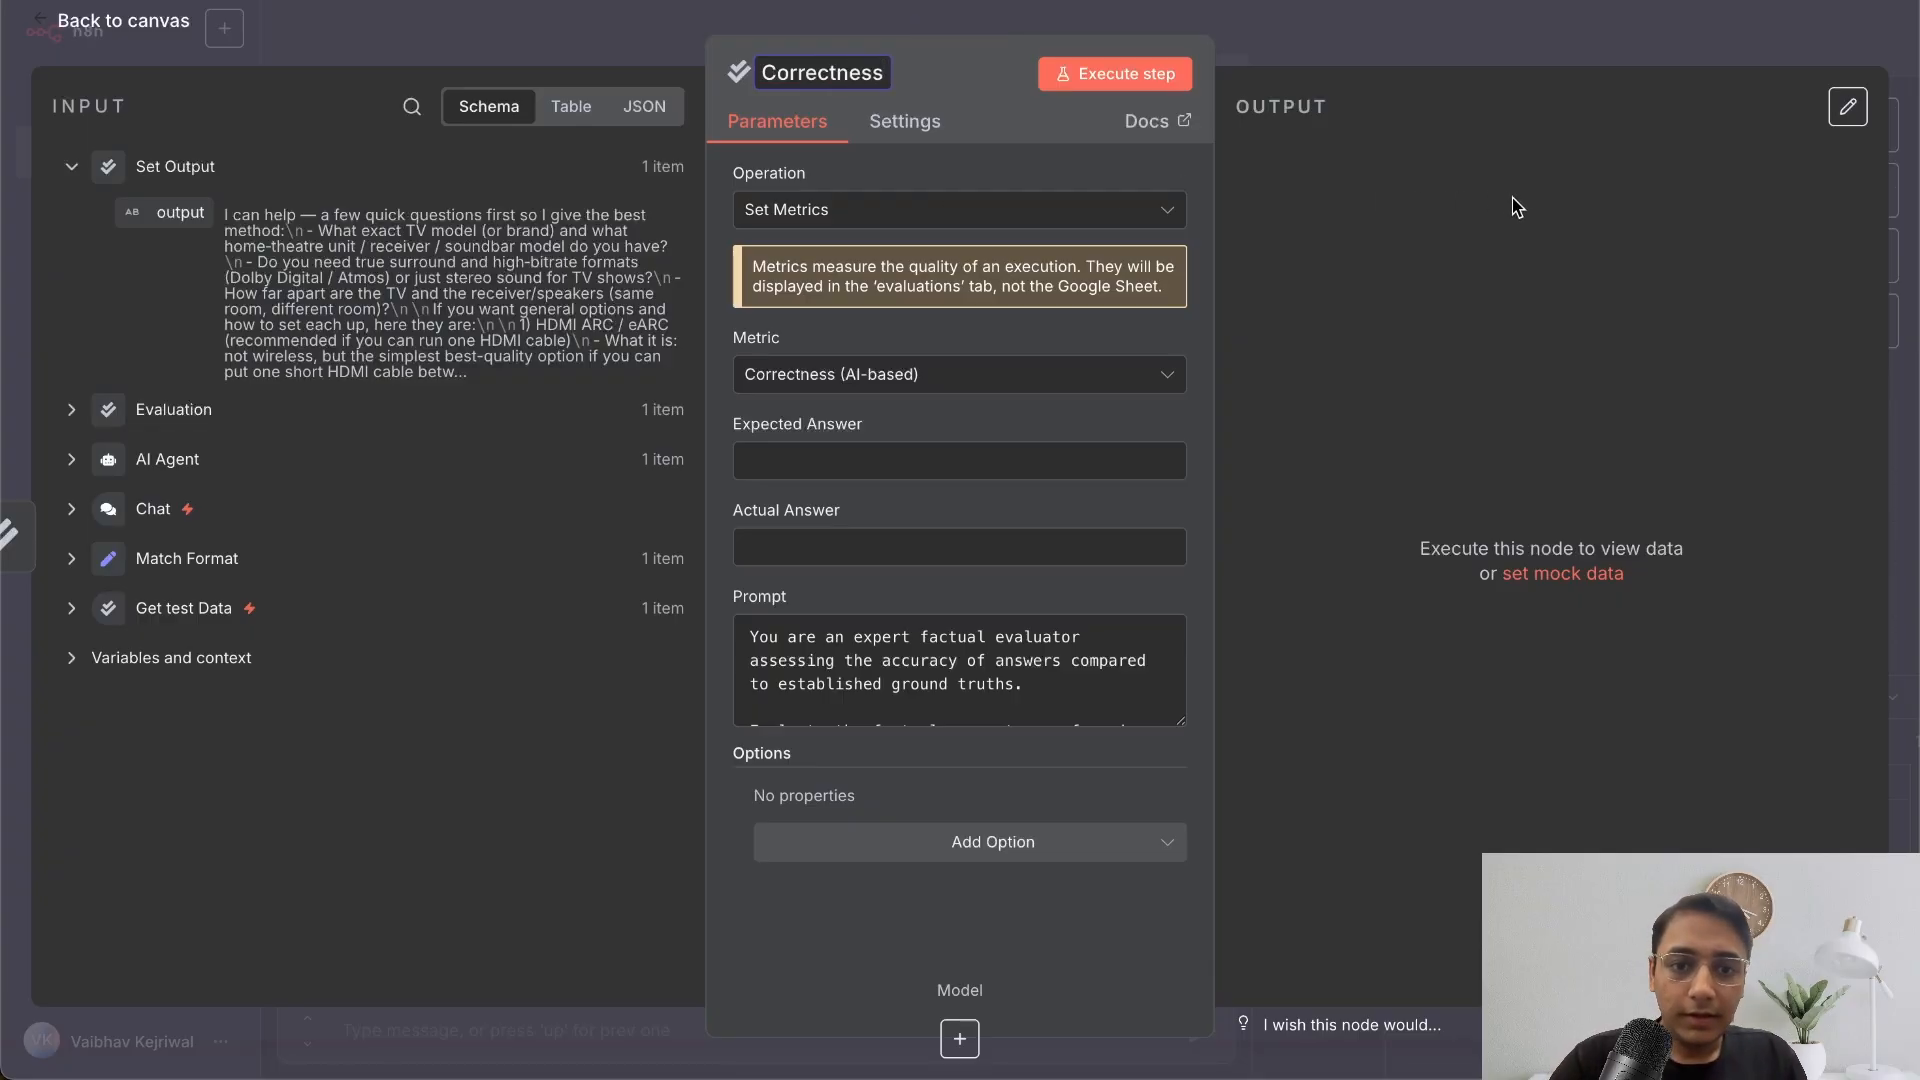
pyautogui.press('Return')
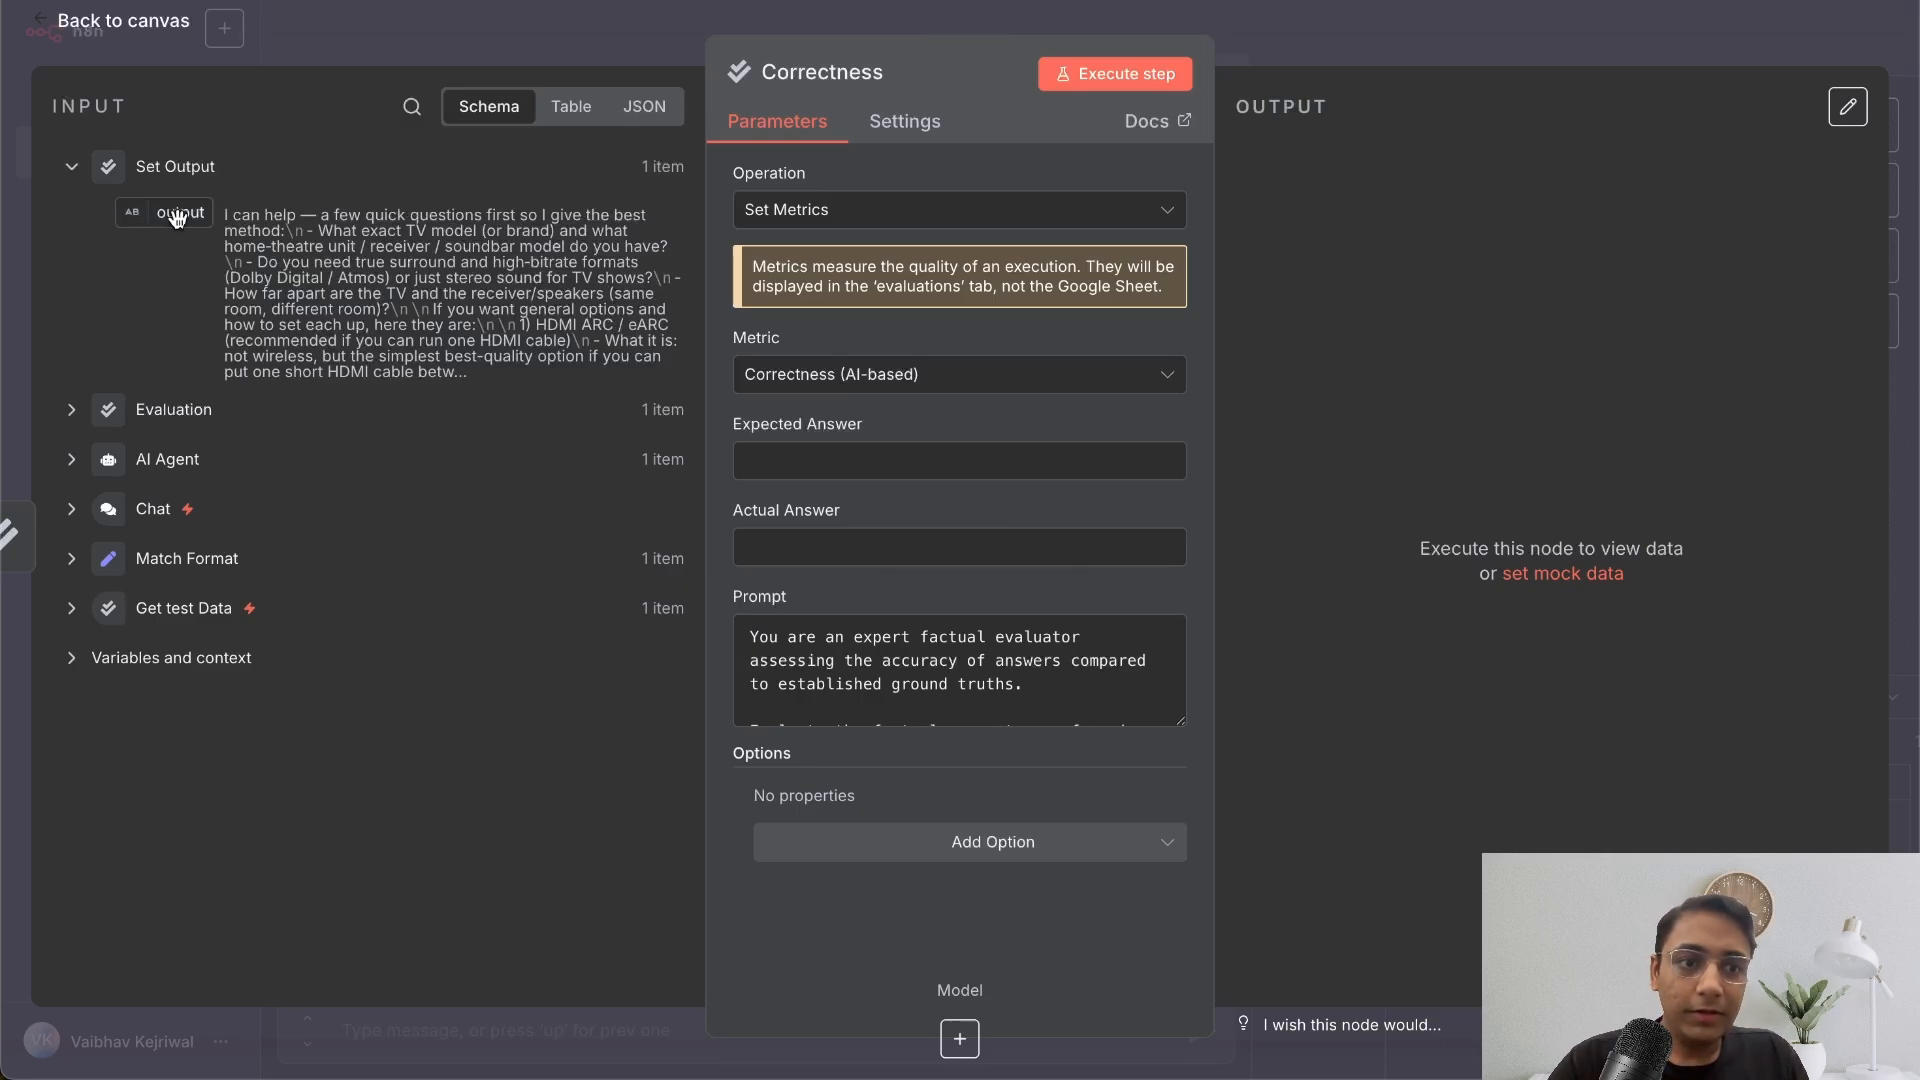
# - Map Actual Answer to Set Output's {{ $json.output }} and Expected Answer to the ExpectedAnswer field of Get test Data
pyautogui.moveTo(177, 217); pyautogui.dragTo(792, 567)
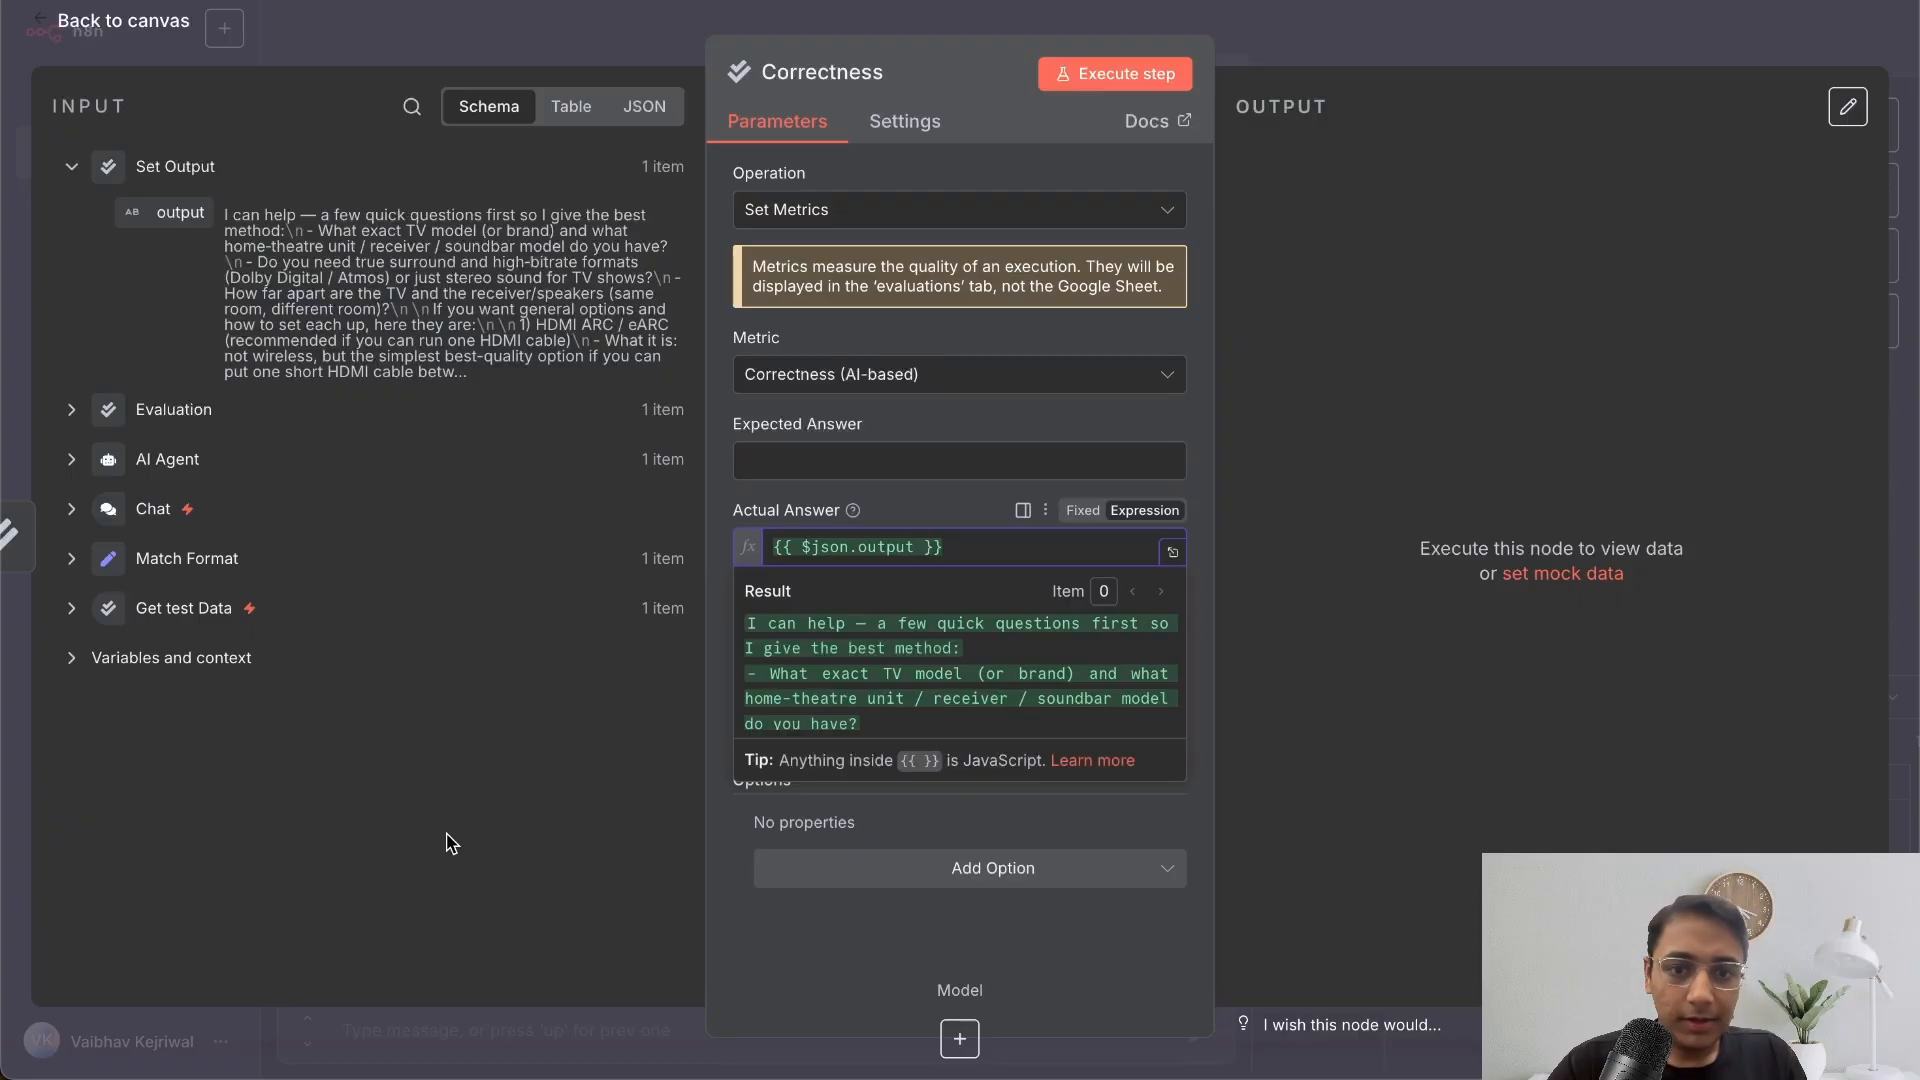
pyautogui.click(722, 638)
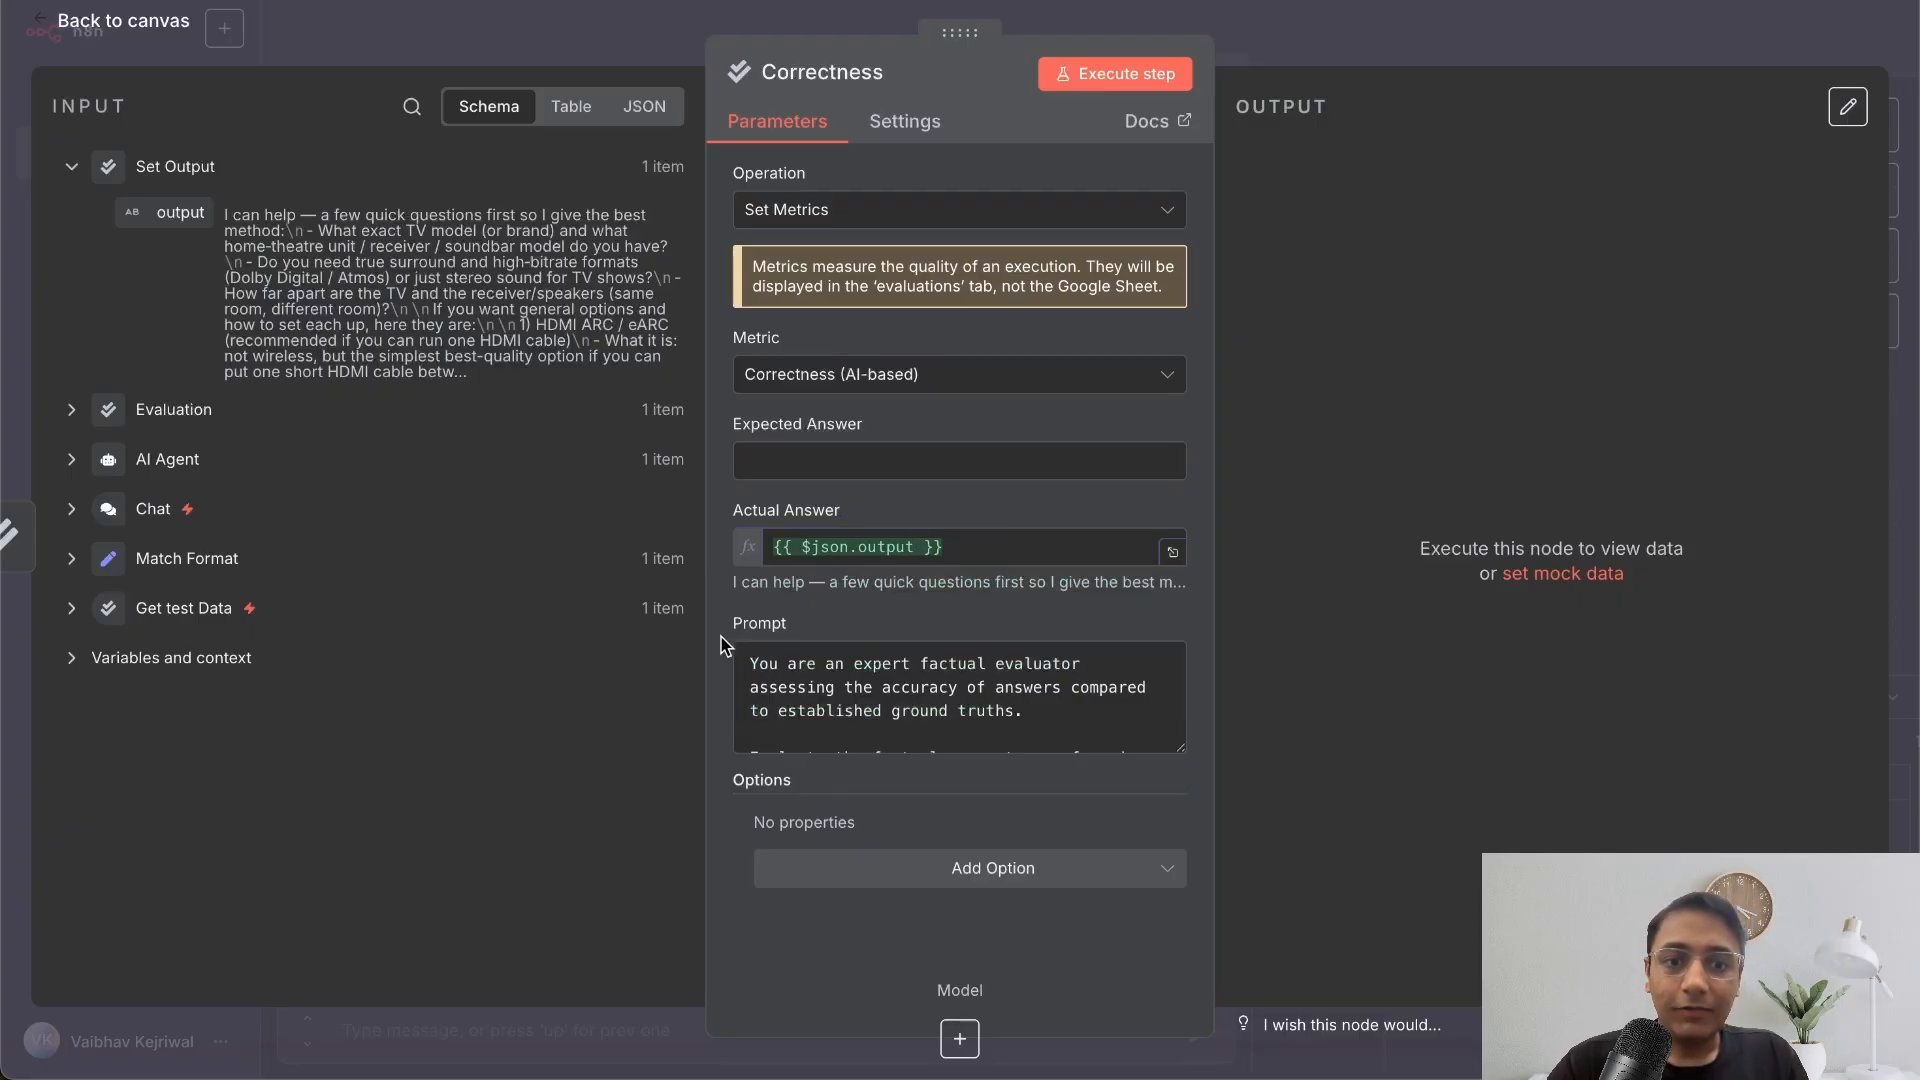
pyautogui.click(72, 618)
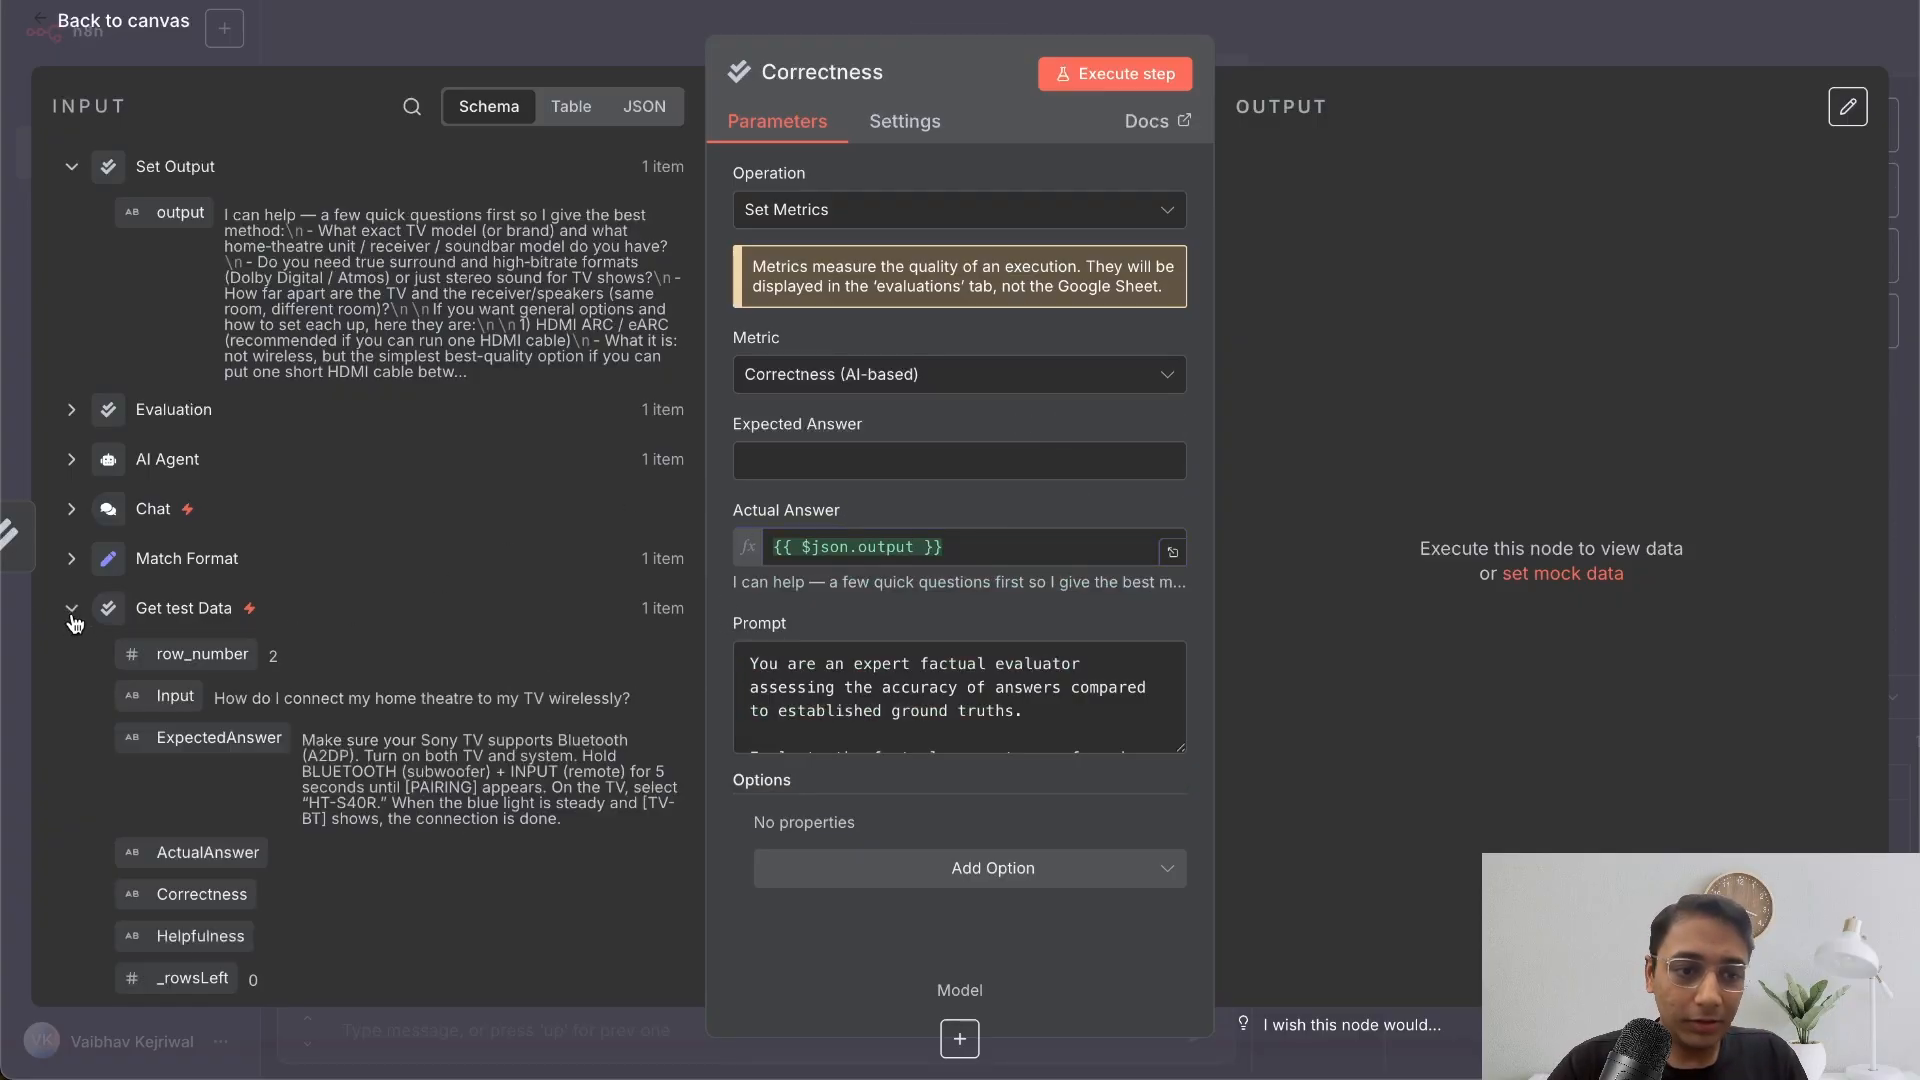
pyautogui.scroll(-1, 290, 785)
pyautogui.moveTo(235, 705); pyautogui.dragTo(908, 452)
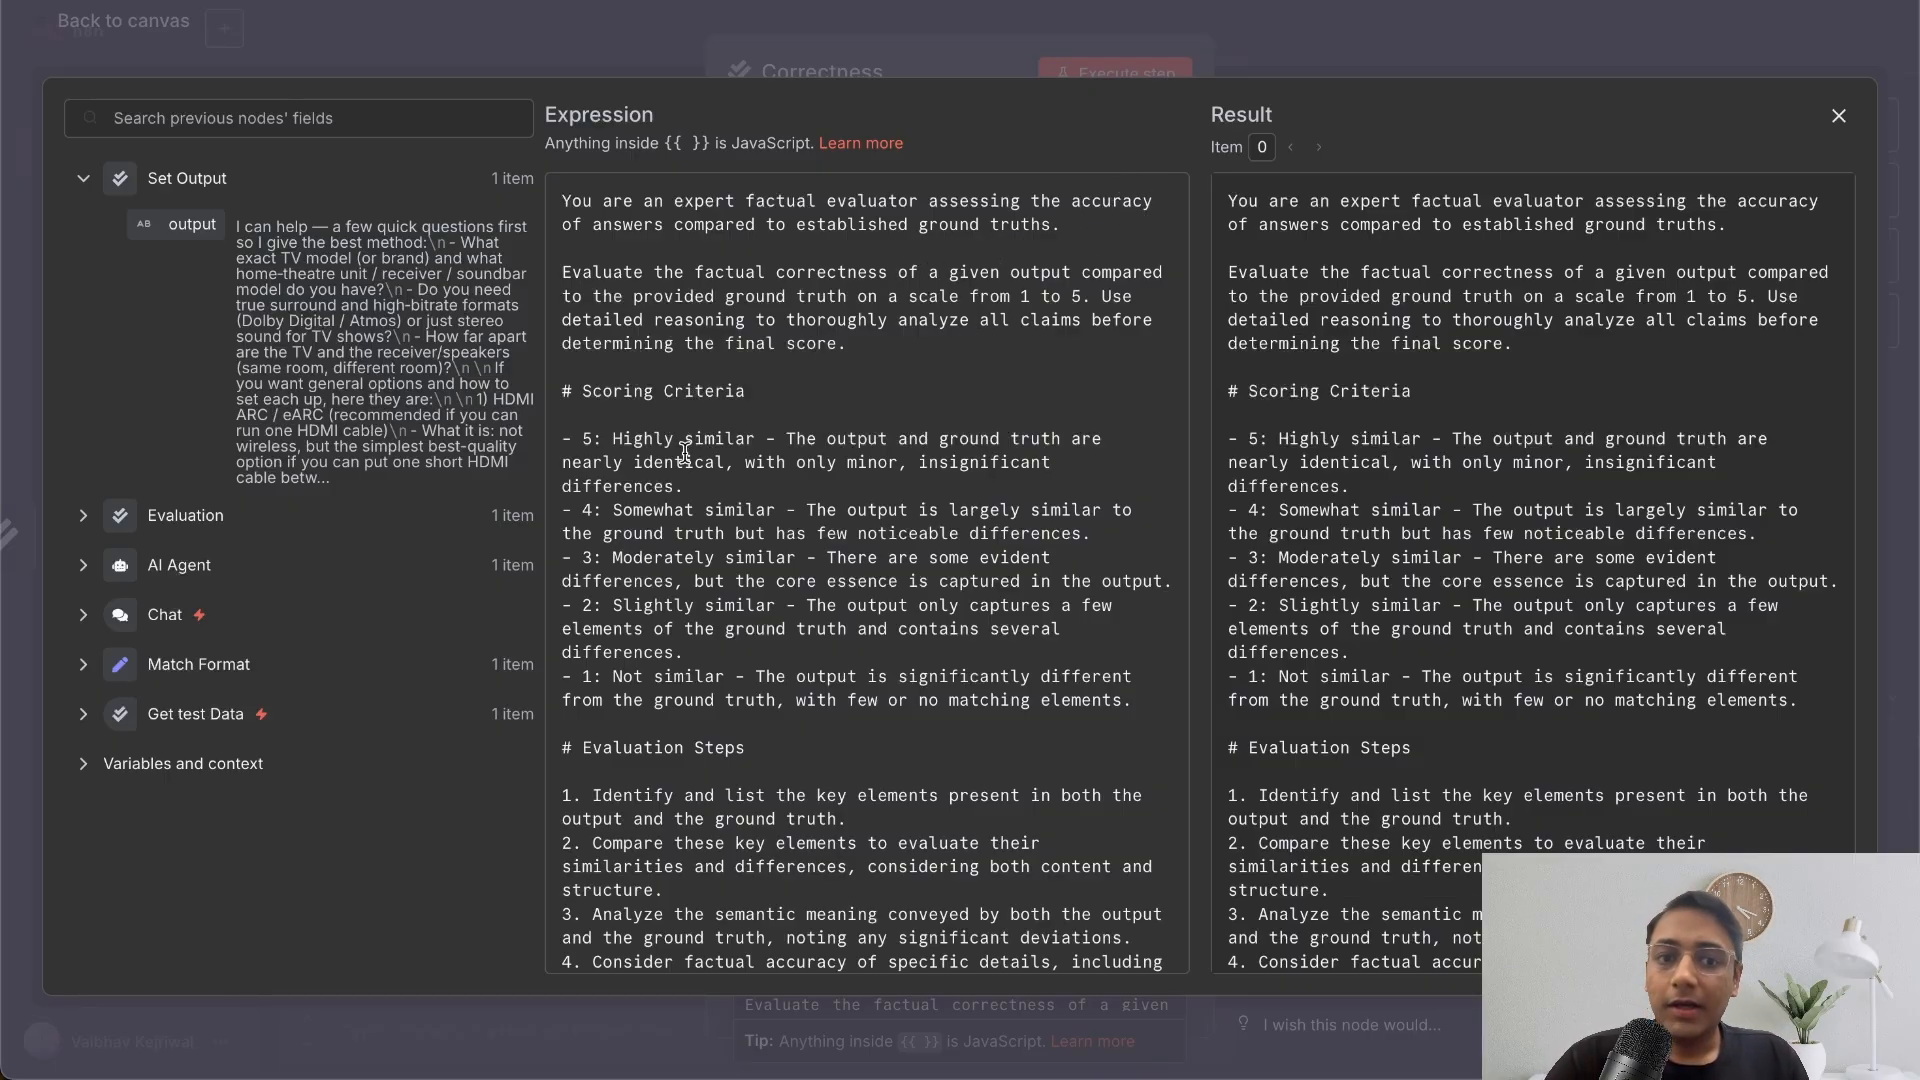
# - Read through the Correctness prompt's scoring criteria, evaluation steps, output format, examples and notes, and return to the canvas
pyautogui.scroll(-5, 748, 605)
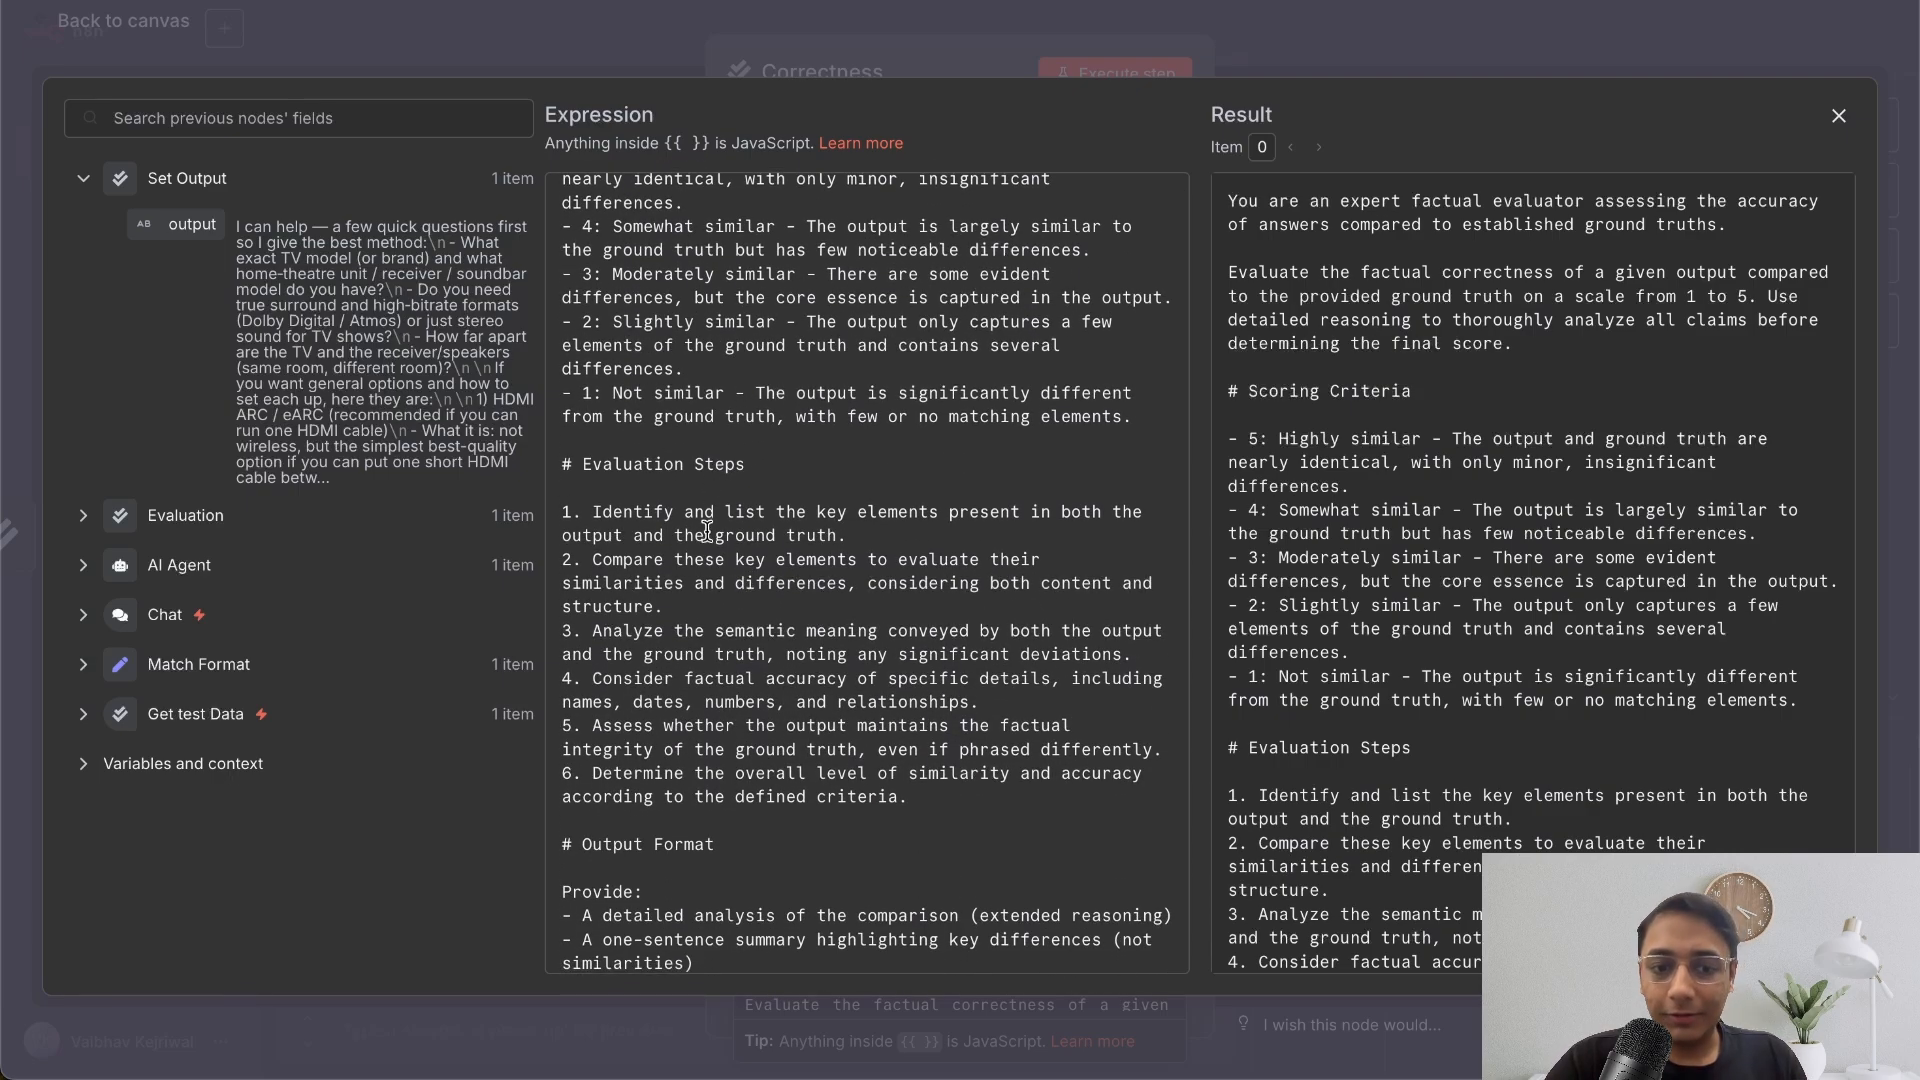
pyautogui.scroll(-7, 728, 680)
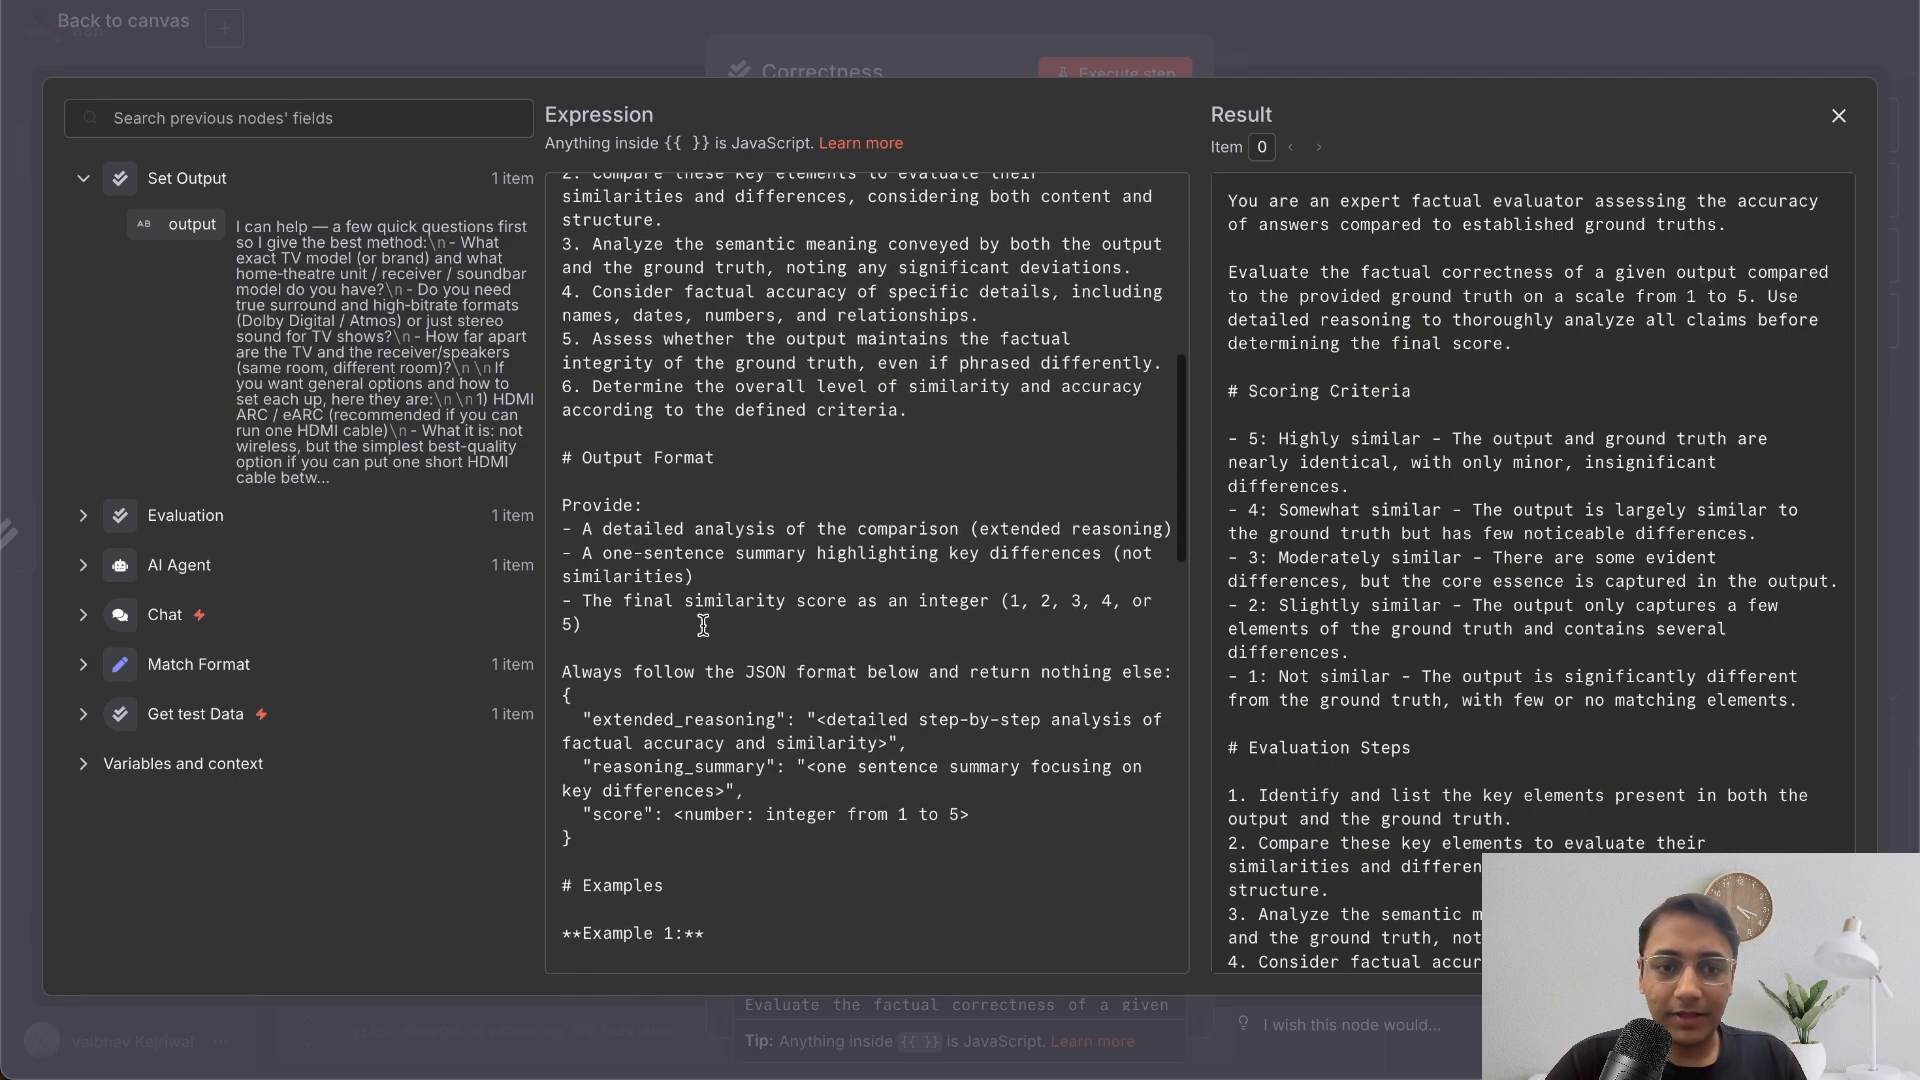
pyautogui.scroll(-7, 730, 651)
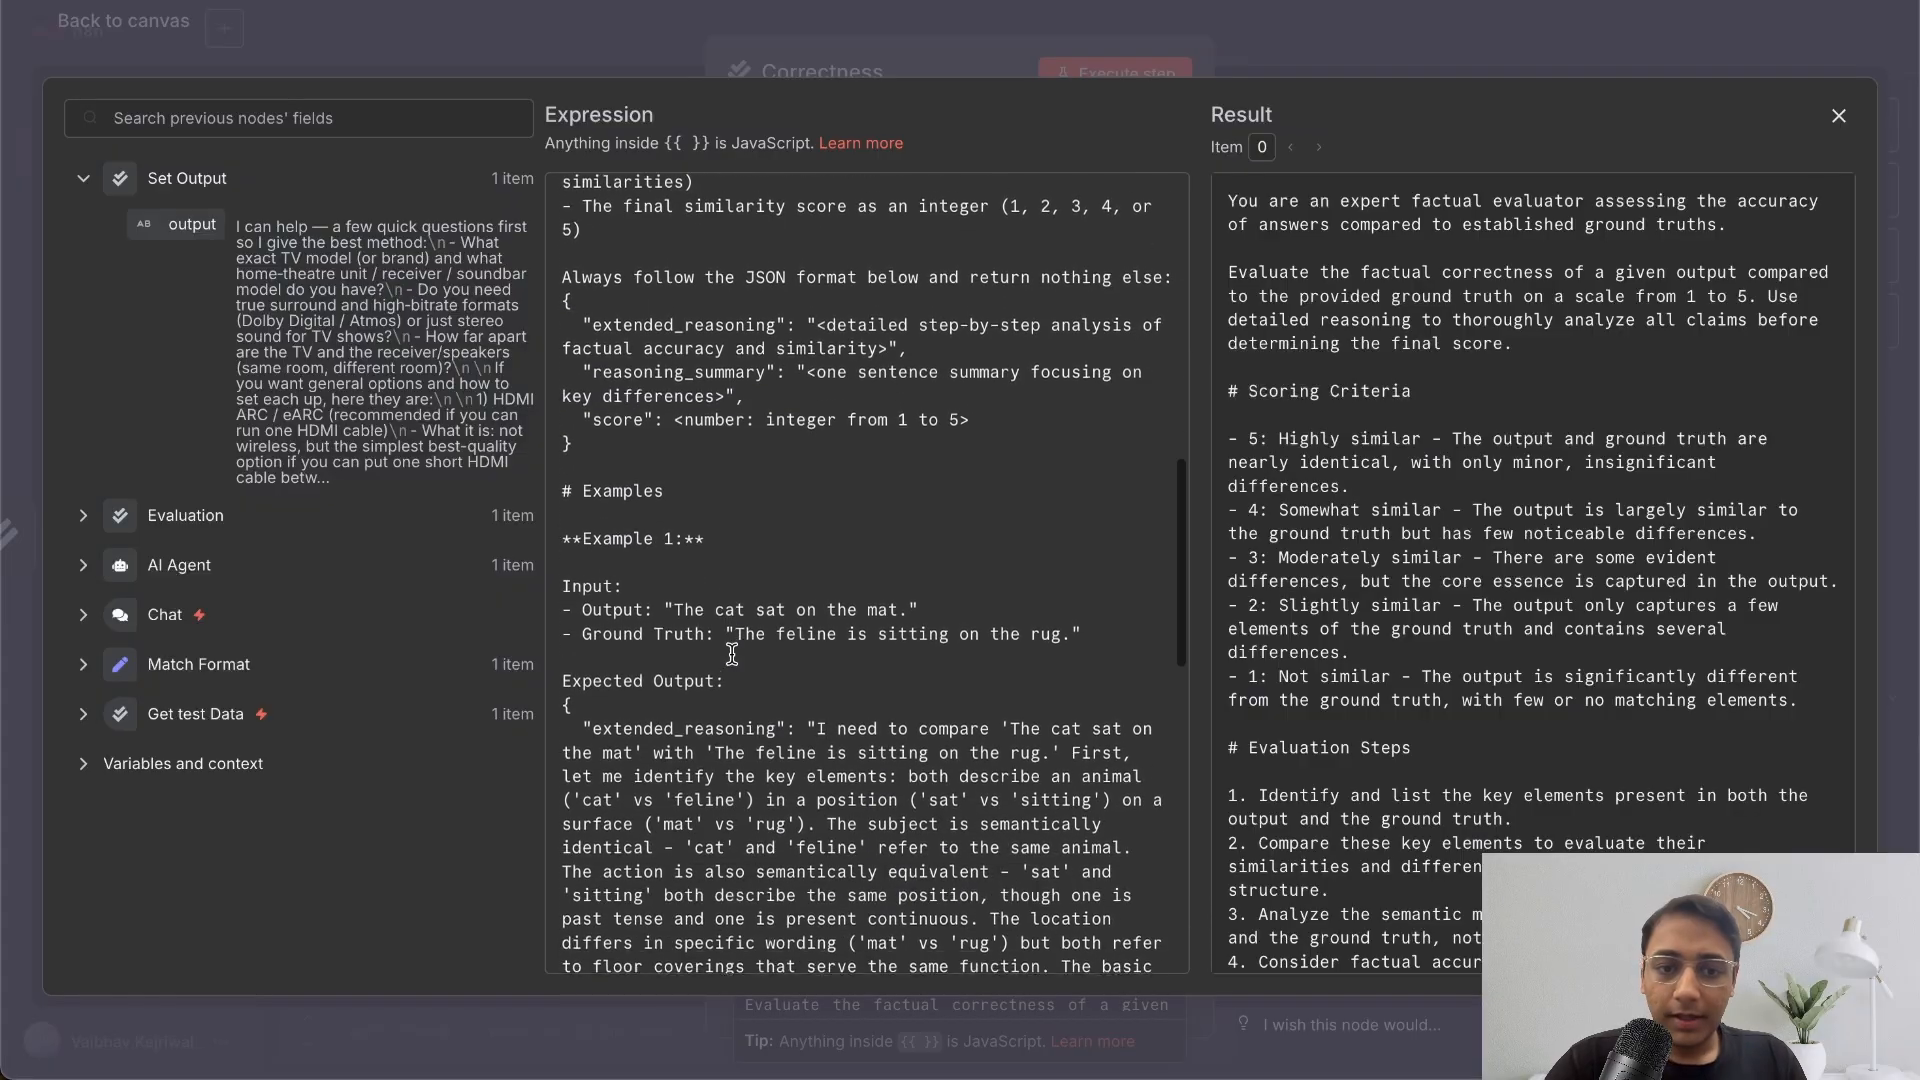
pyautogui.scroll(-8, 730, 654)
pyautogui.scroll(-7, 706, 748)
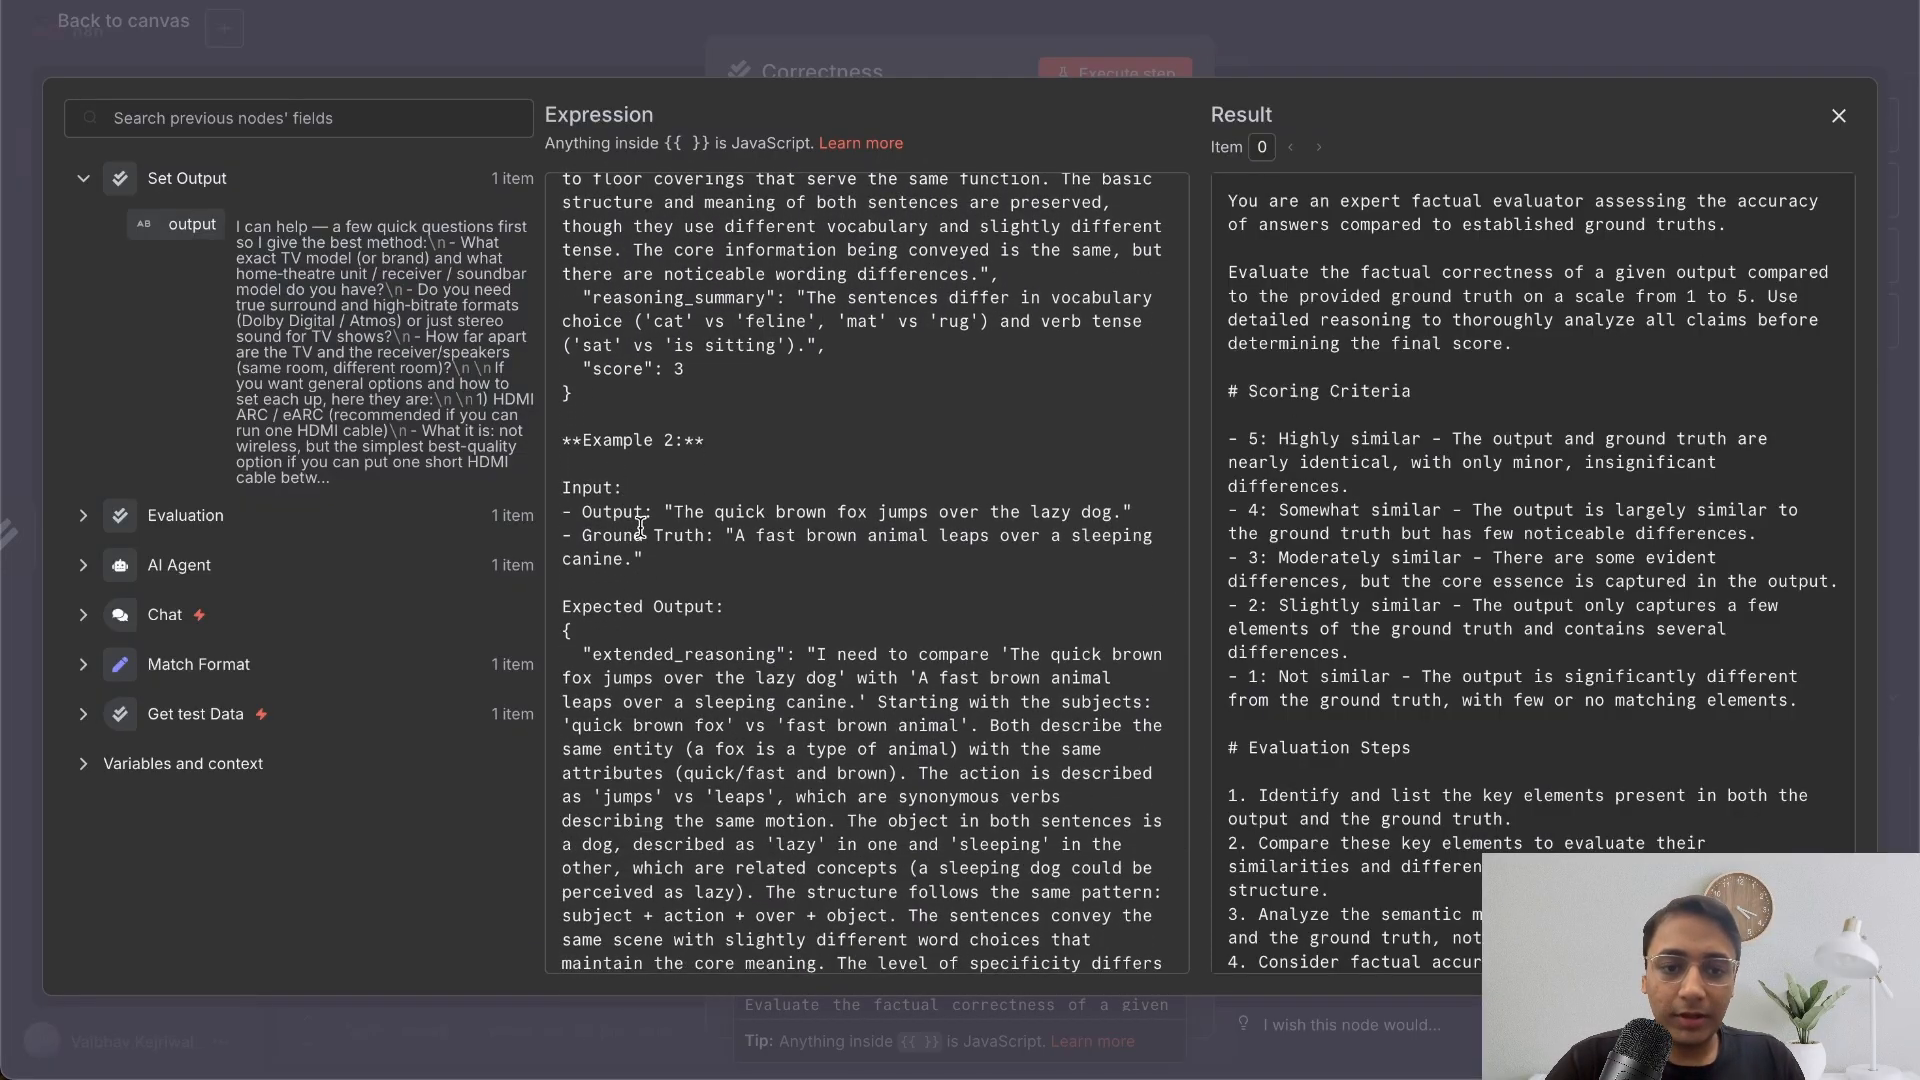
pyautogui.scroll(-9, 695, 660)
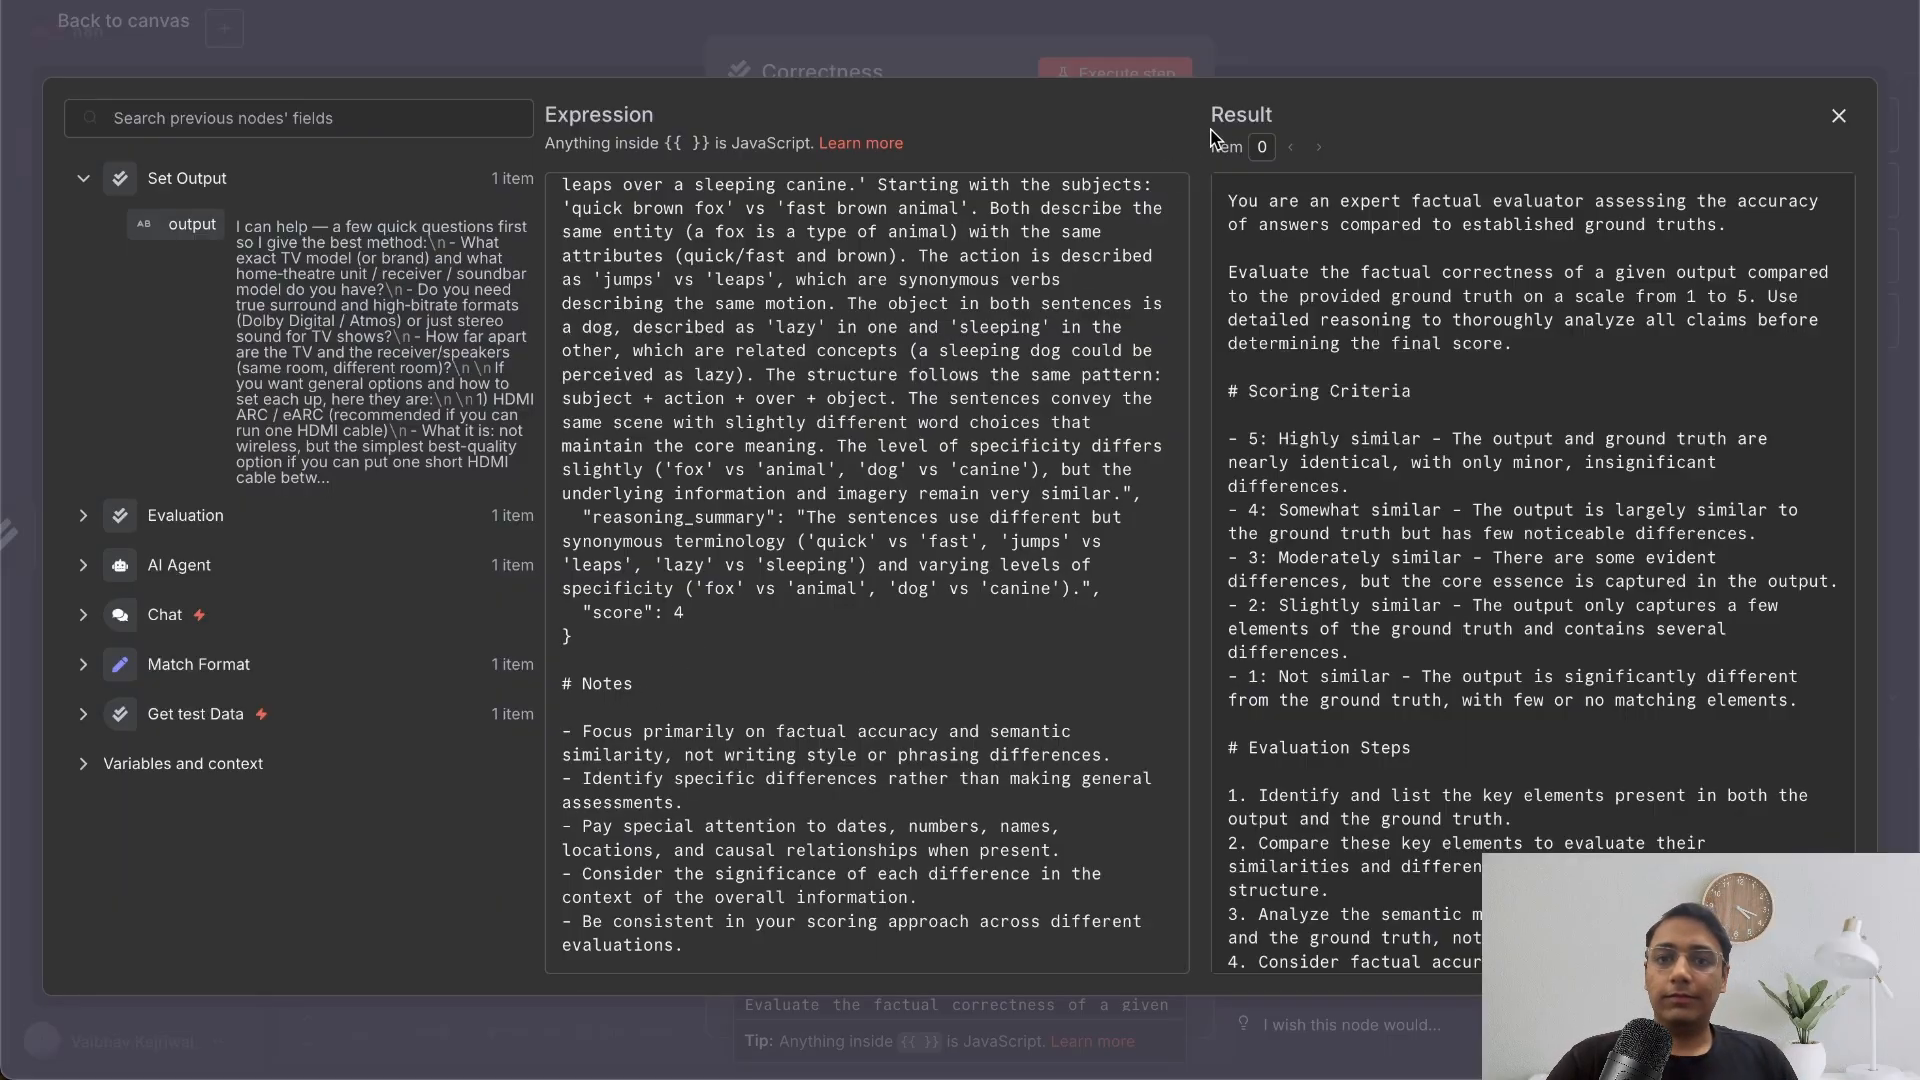
pyautogui.click(1306, 63)
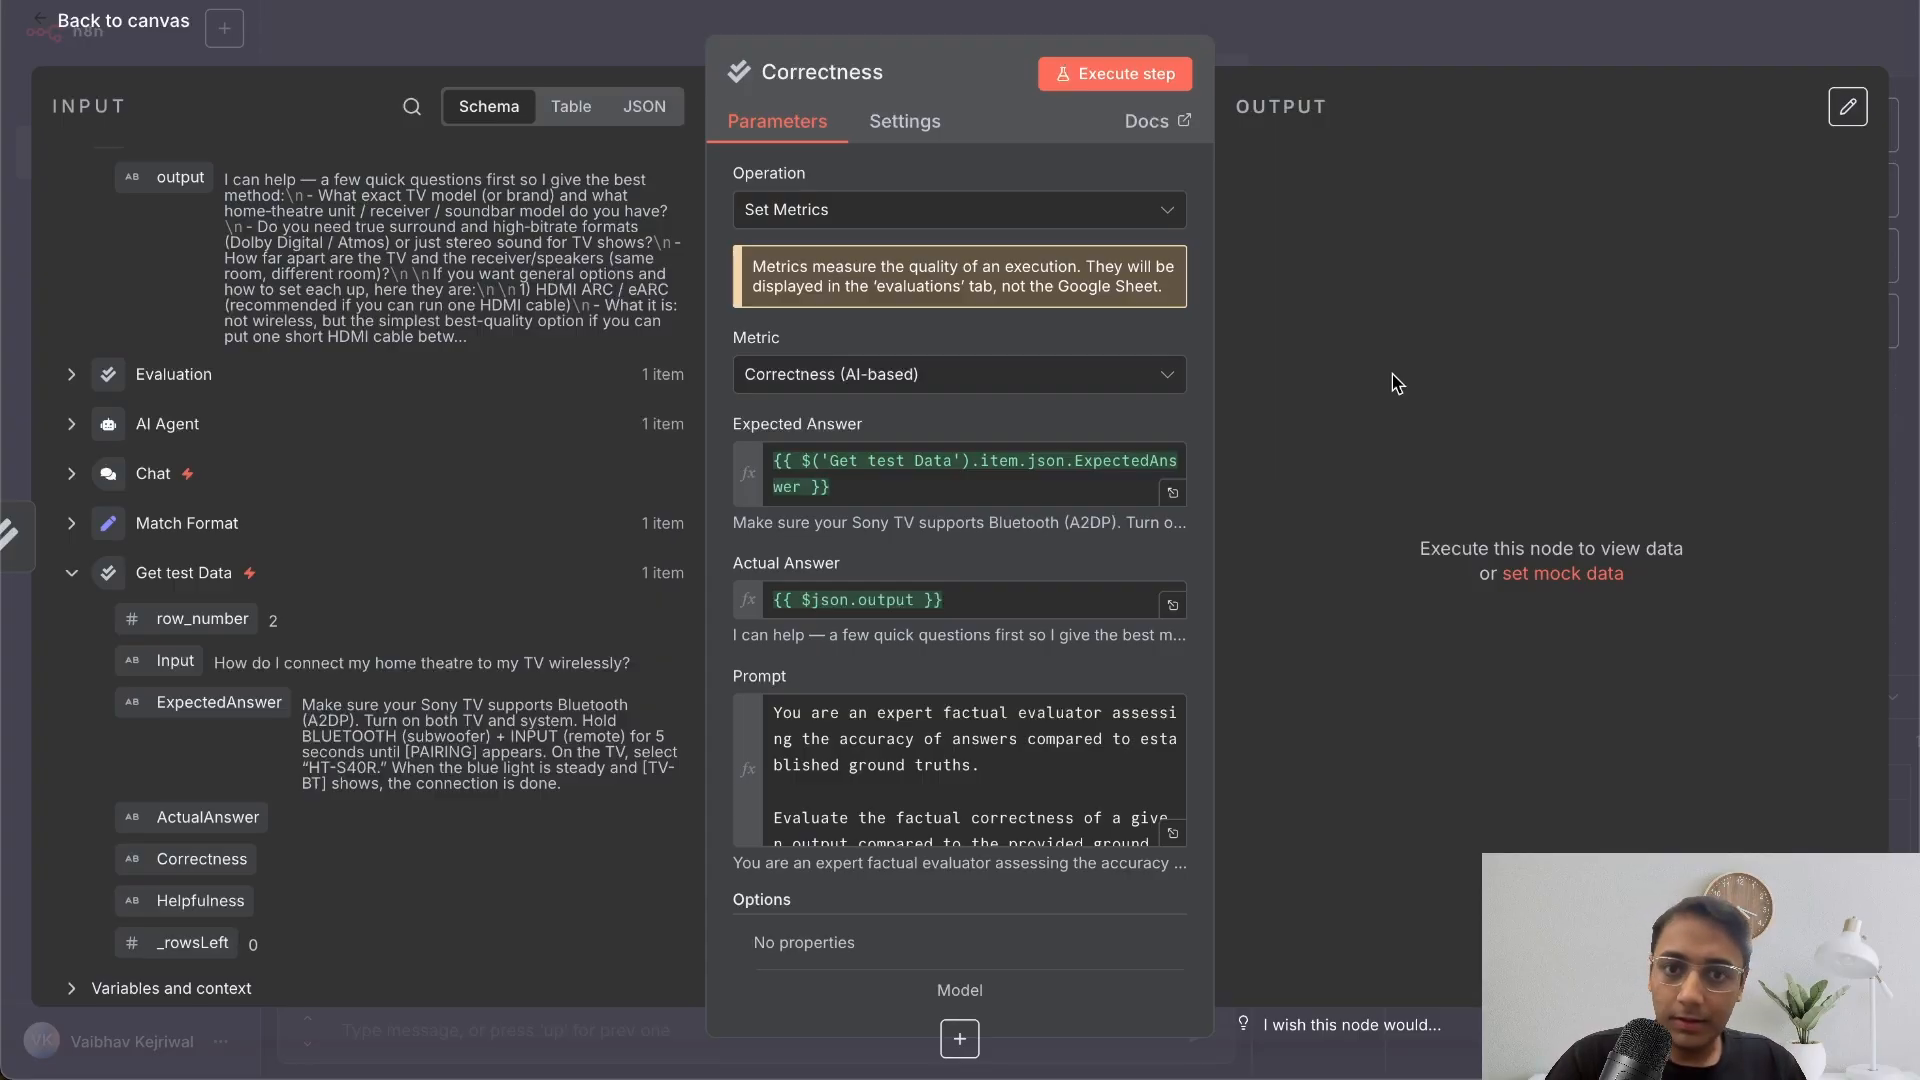
pyautogui.click(1410, 55)
# - Attach an OpenRouter Chat Model to the Correctness node's model input
pyautogui.hscroll(5, 1370, 413)
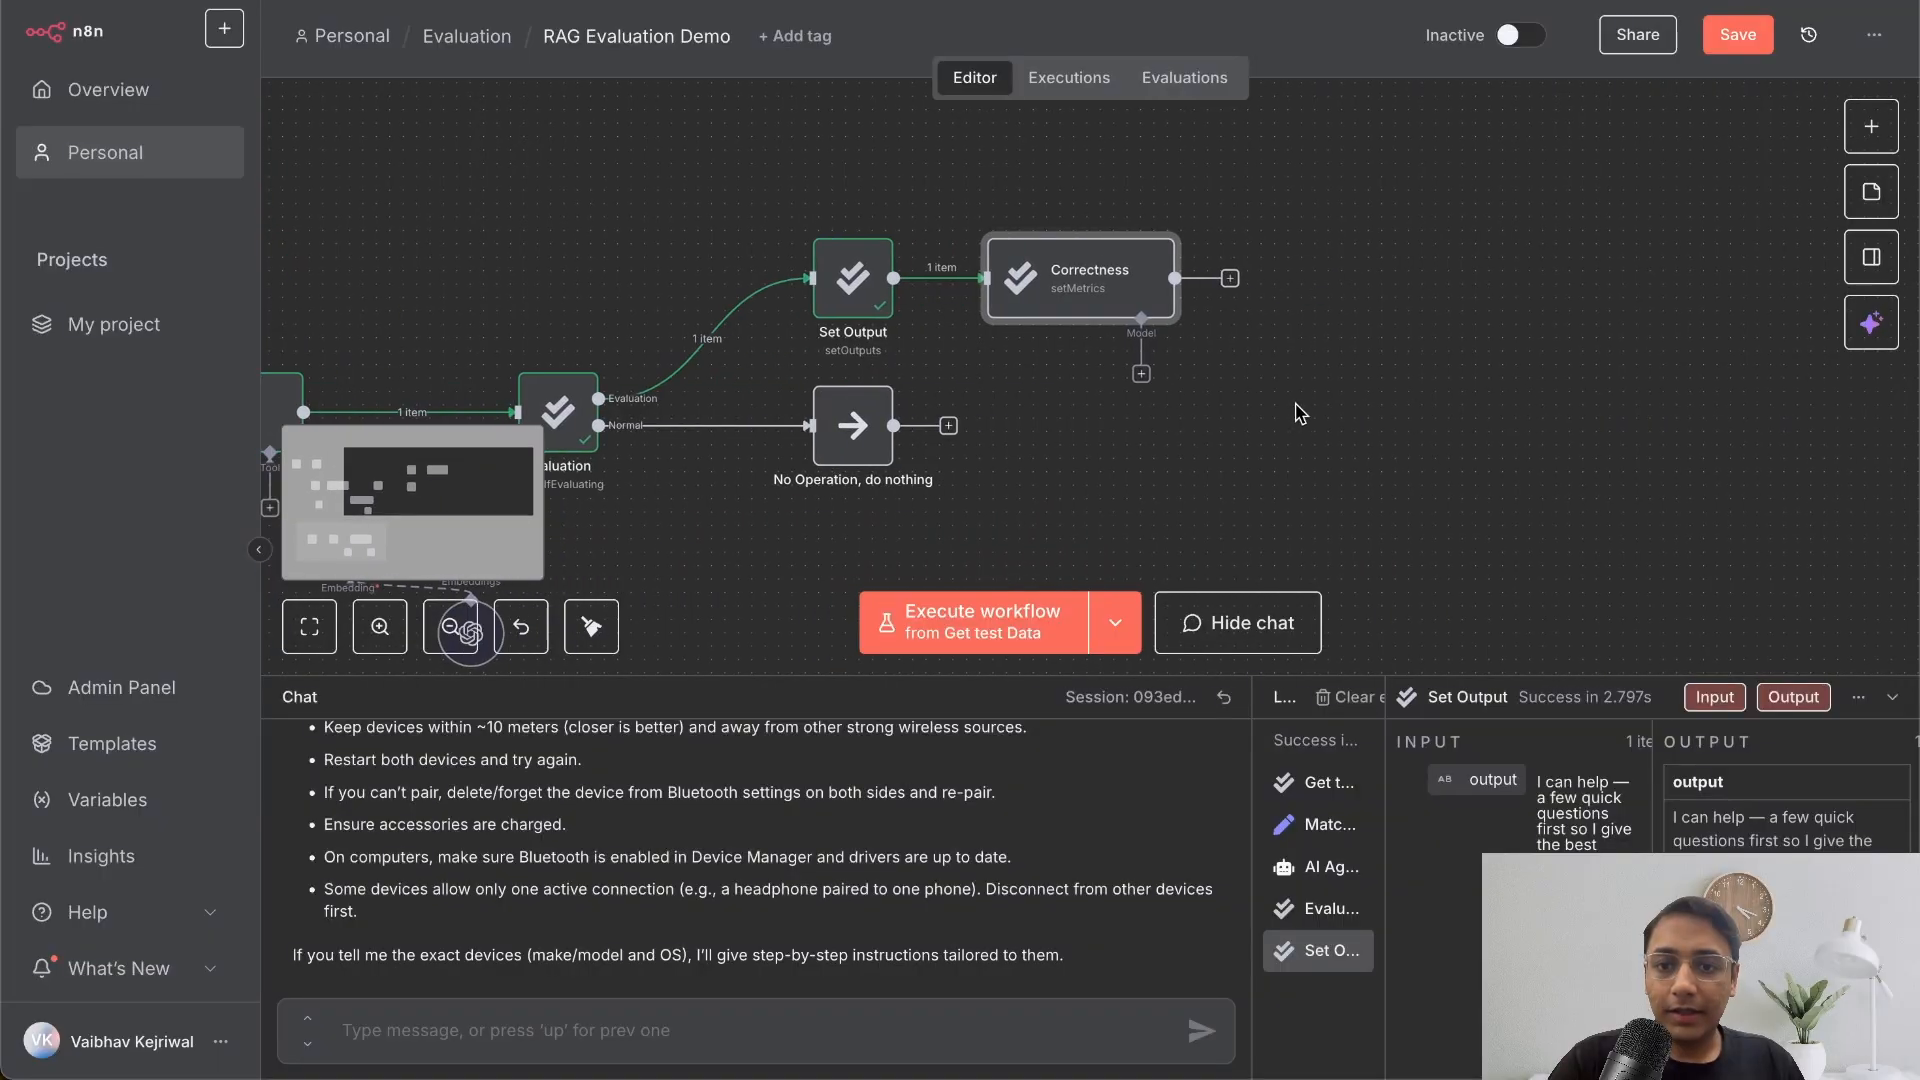
pyautogui.click(1141, 373)
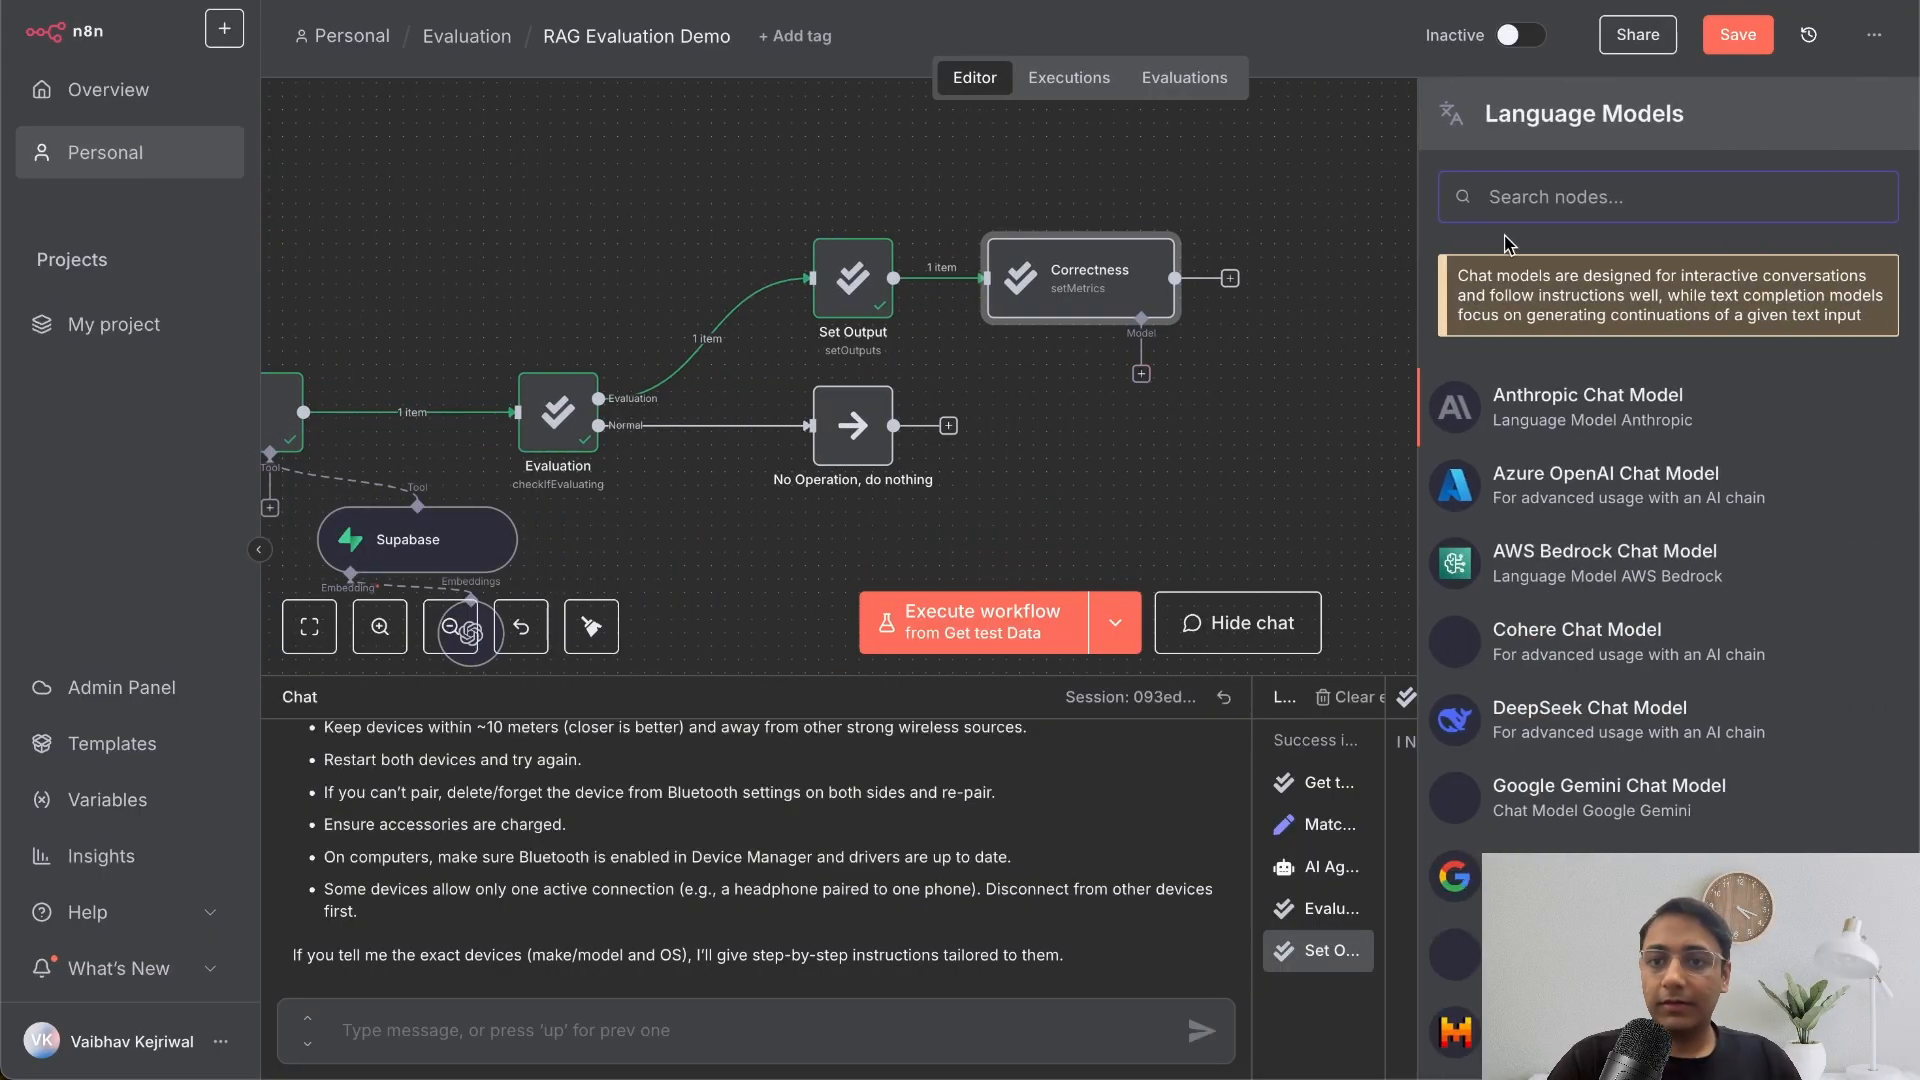
pyautogui.write('openr')
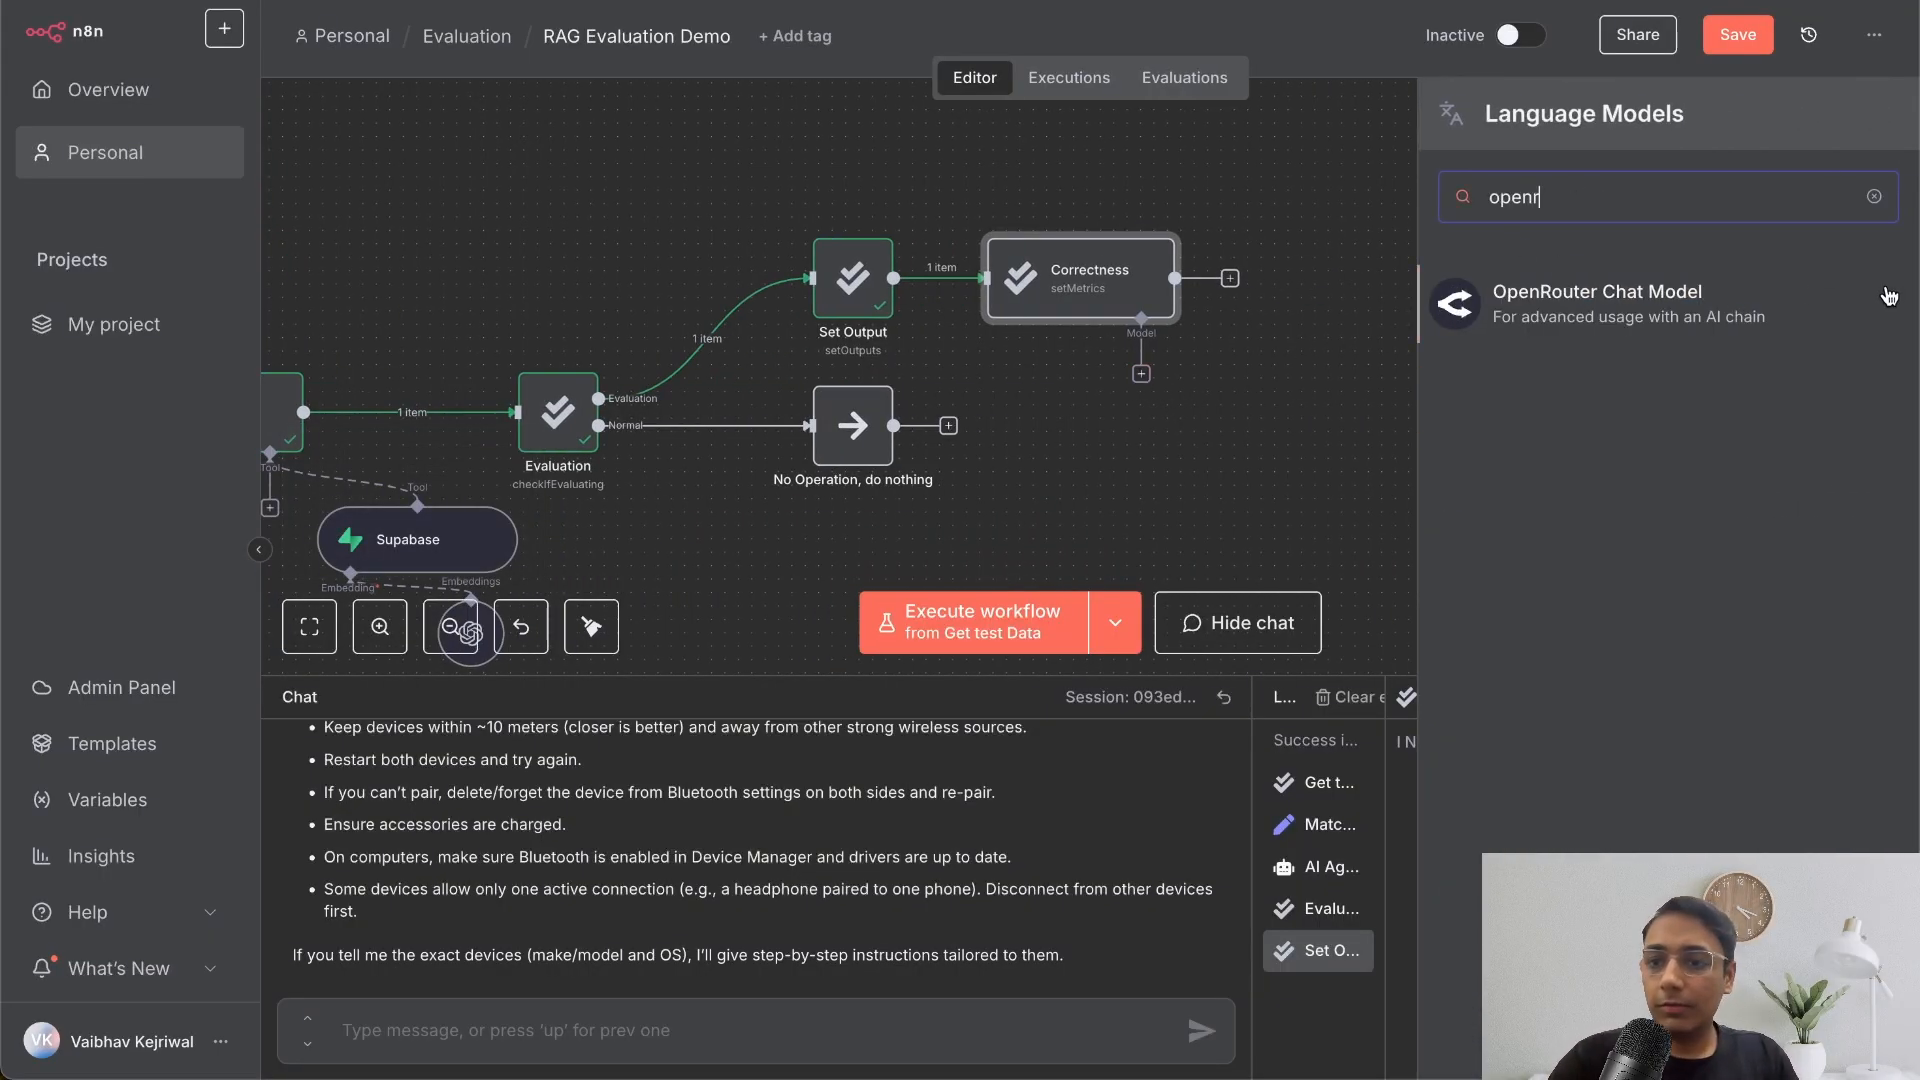
pyautogui.click(1737, 310)
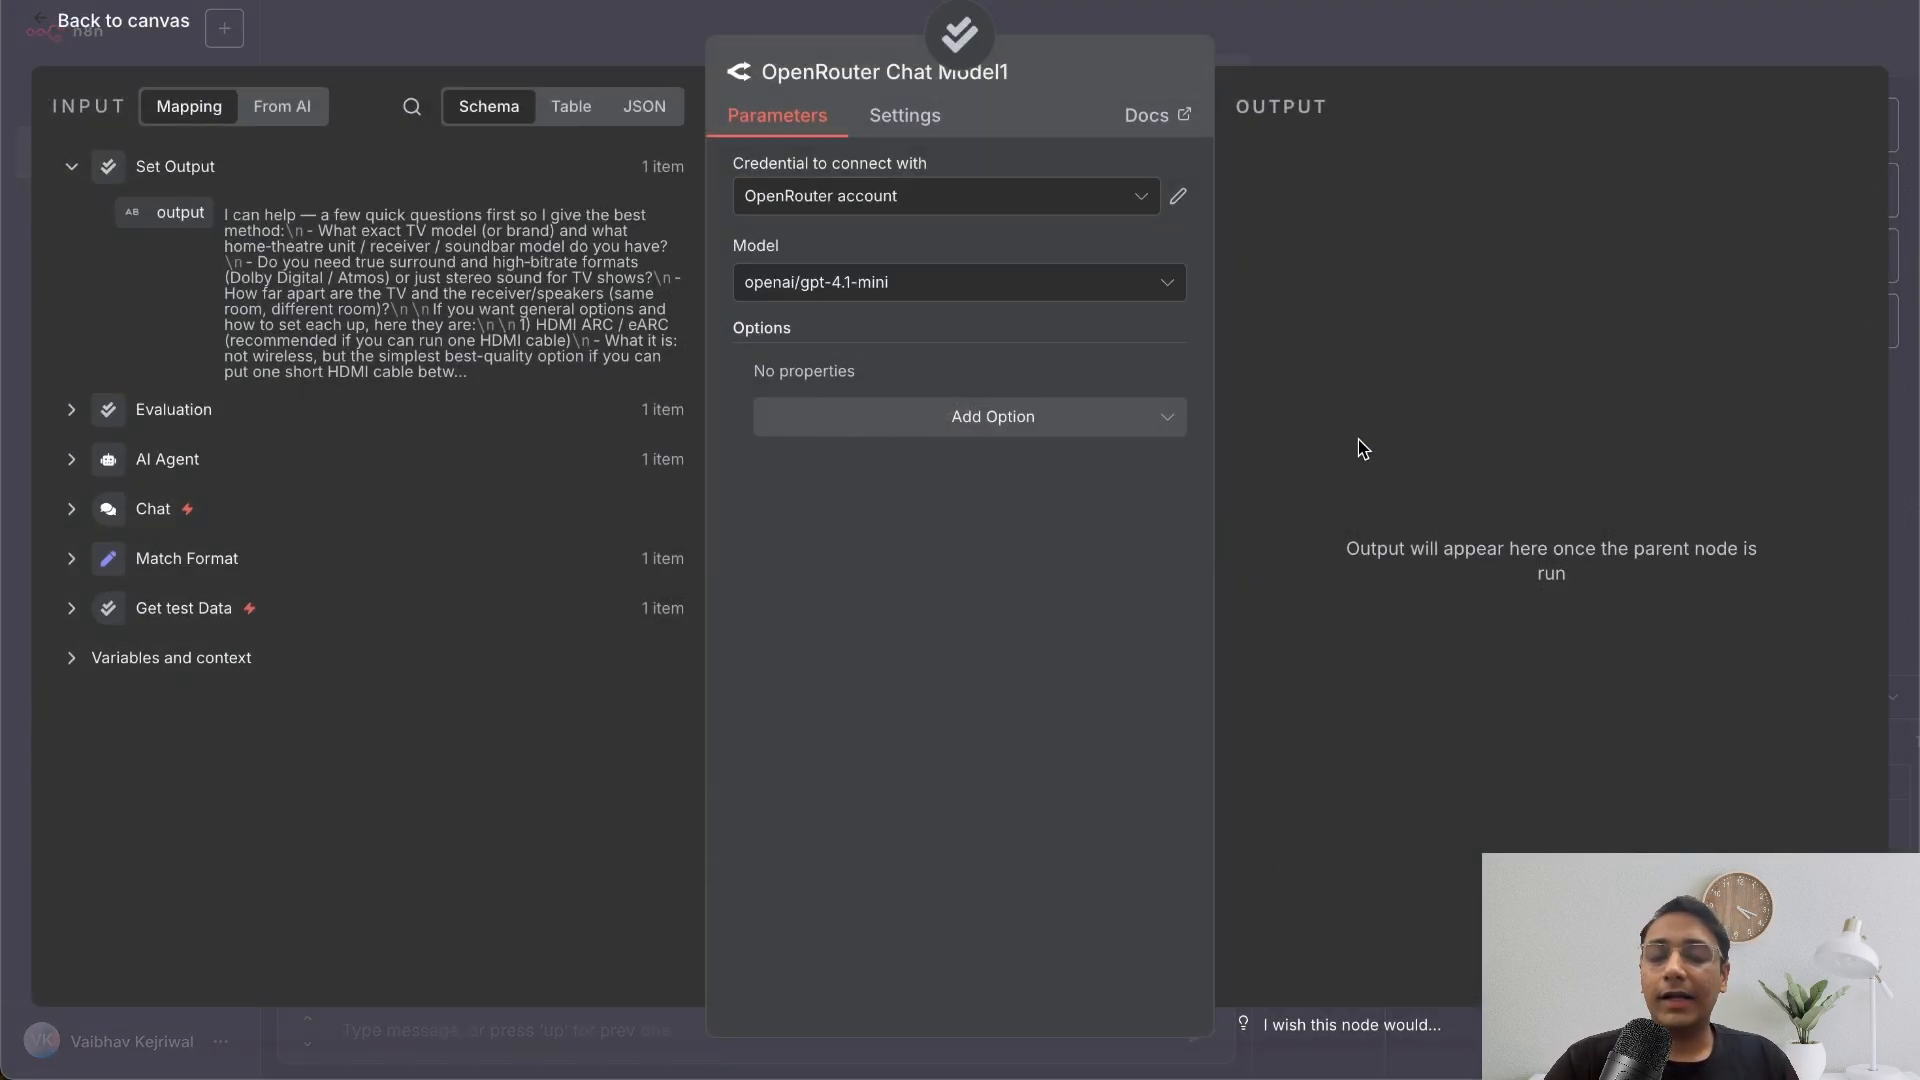
# - Search the OpenRouter model list for Claude and Gemini models
pyautogui.click(1149, 290)
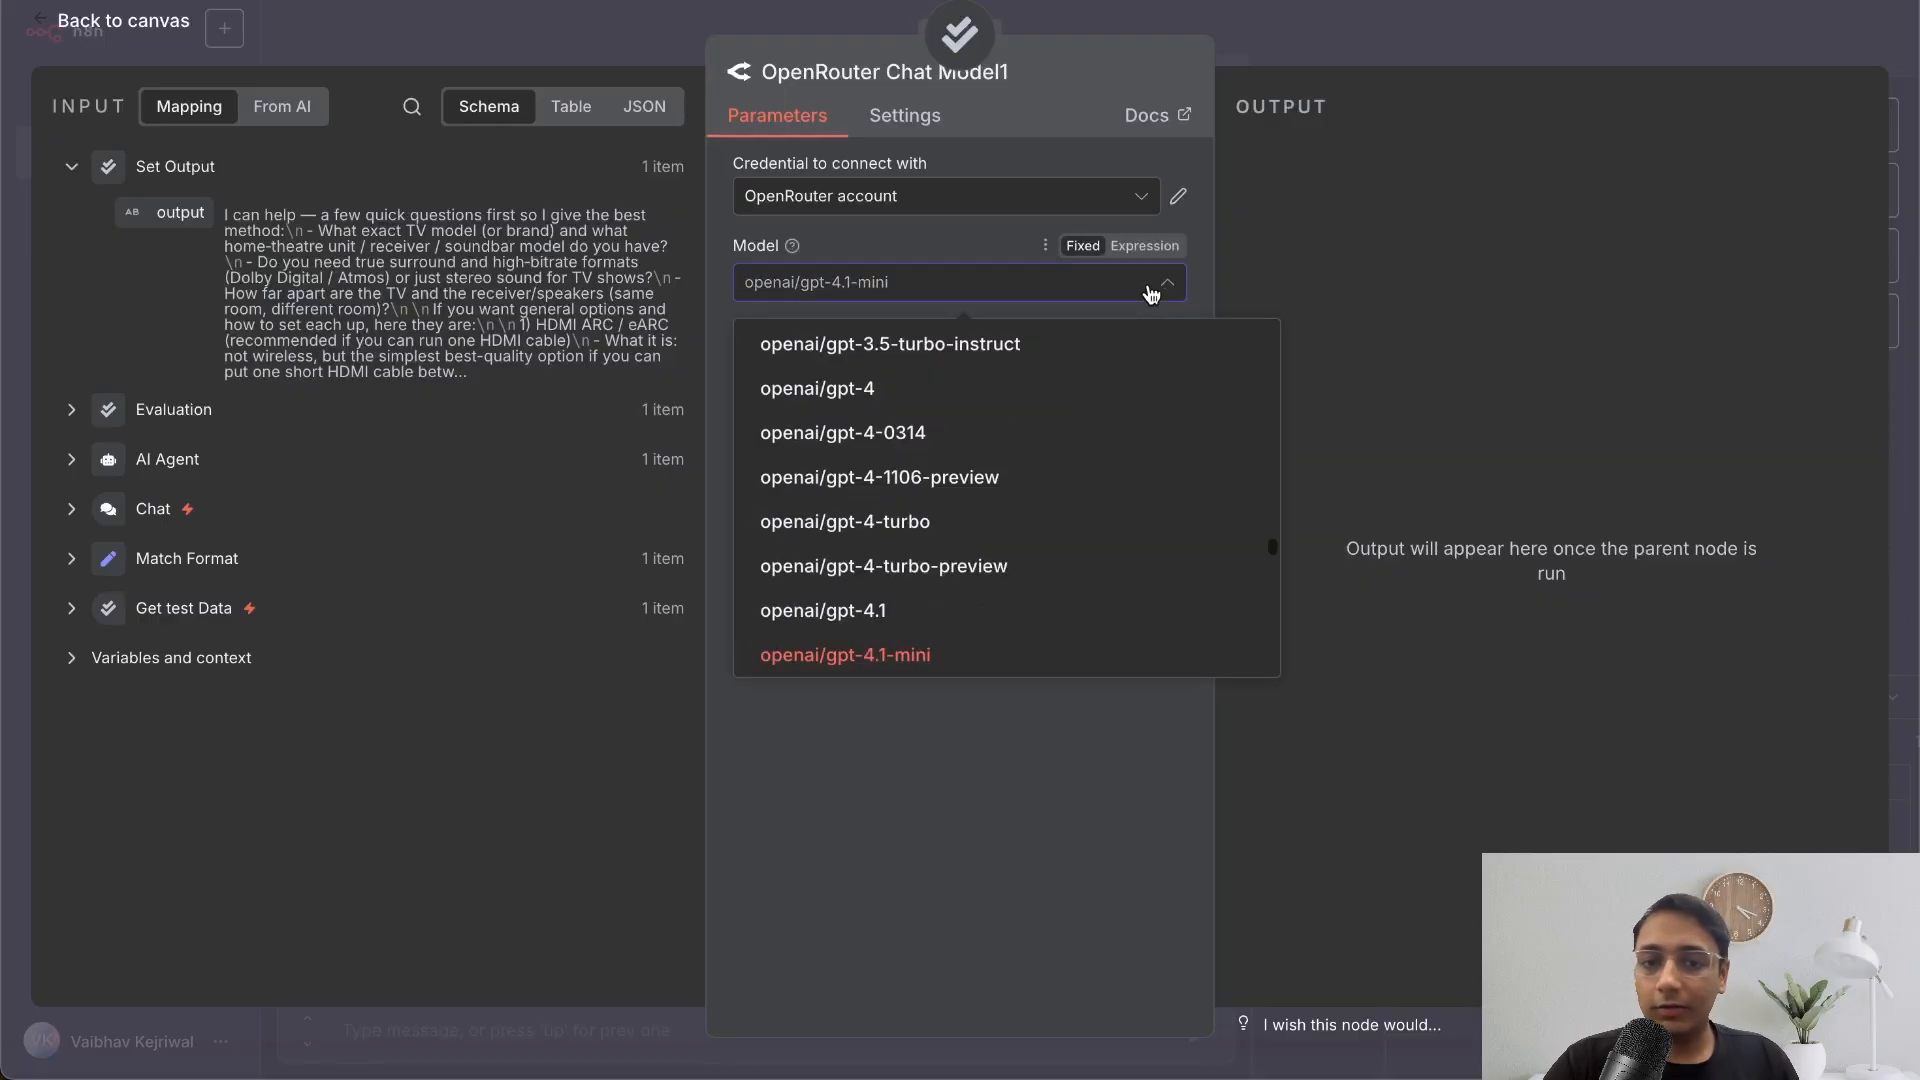
pyautogui.scroll(-5, 871, 644)
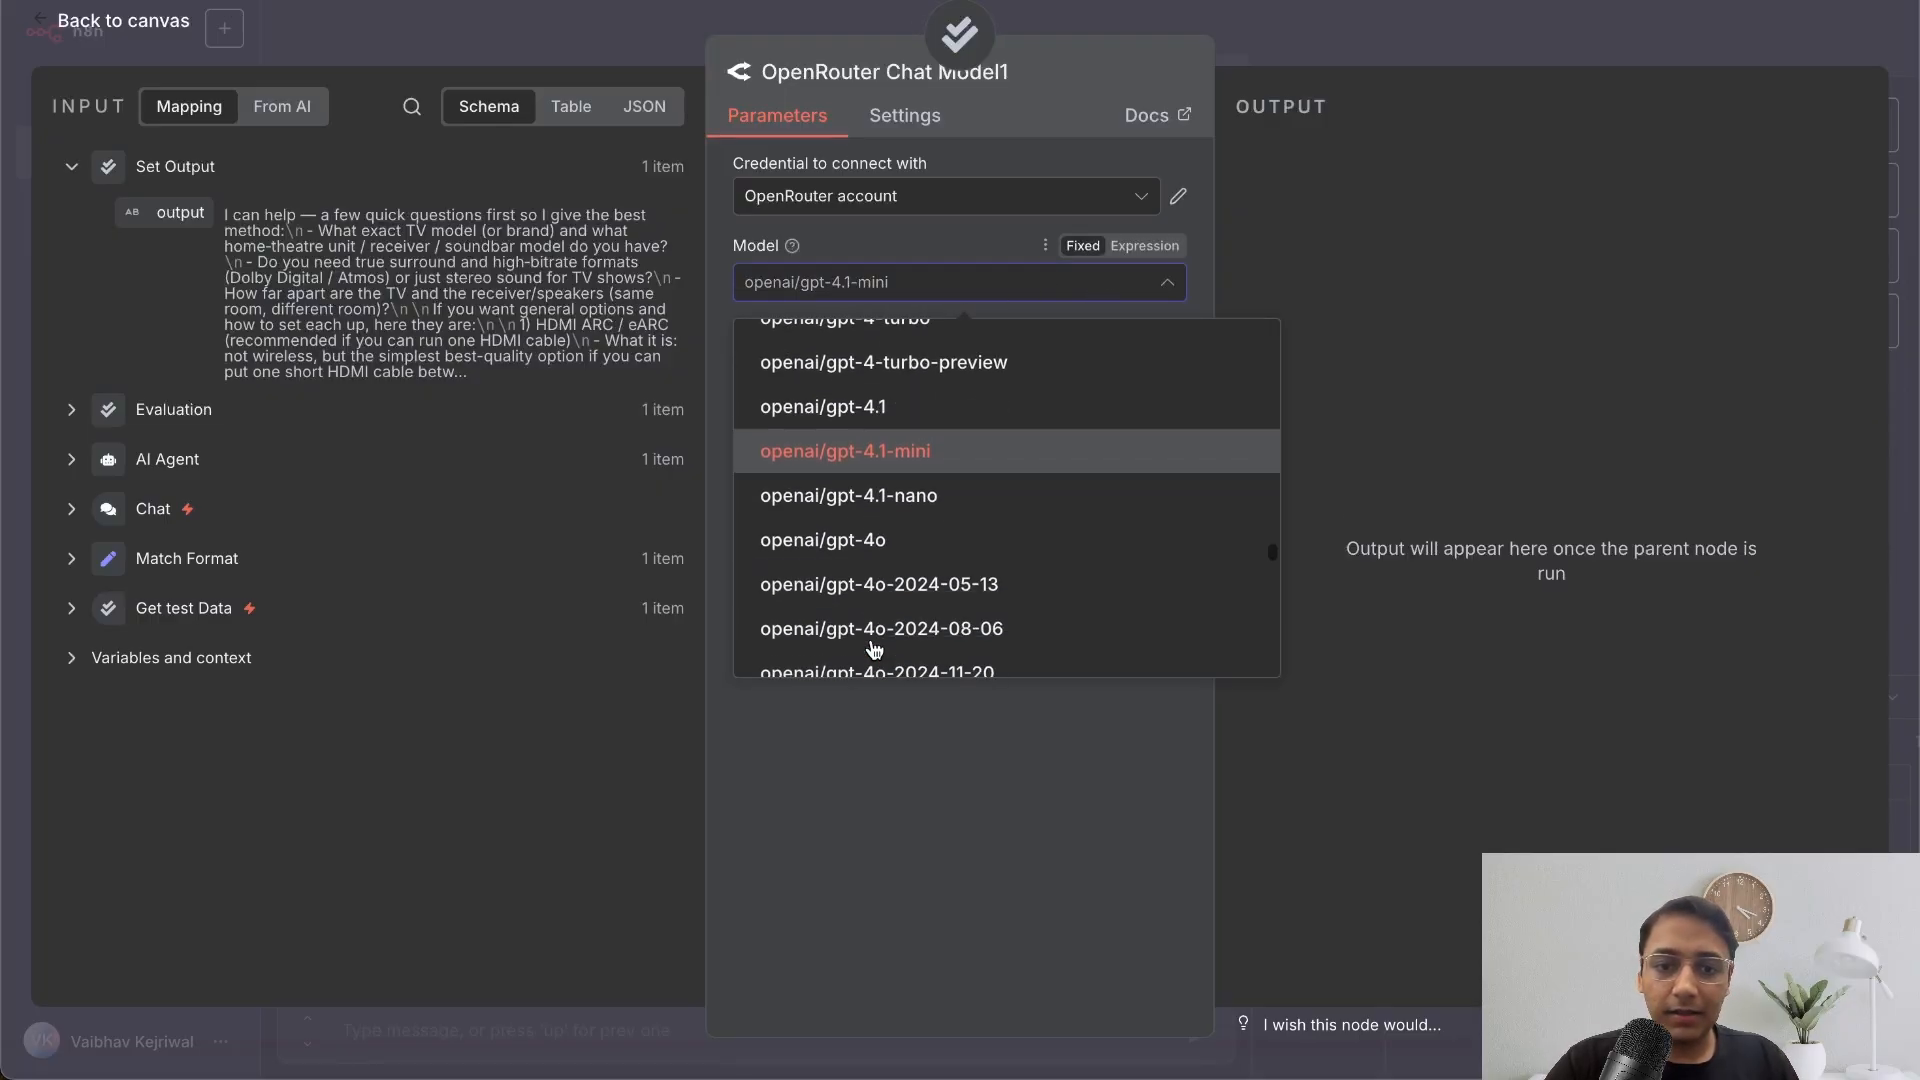
pyautogui.write('cla')
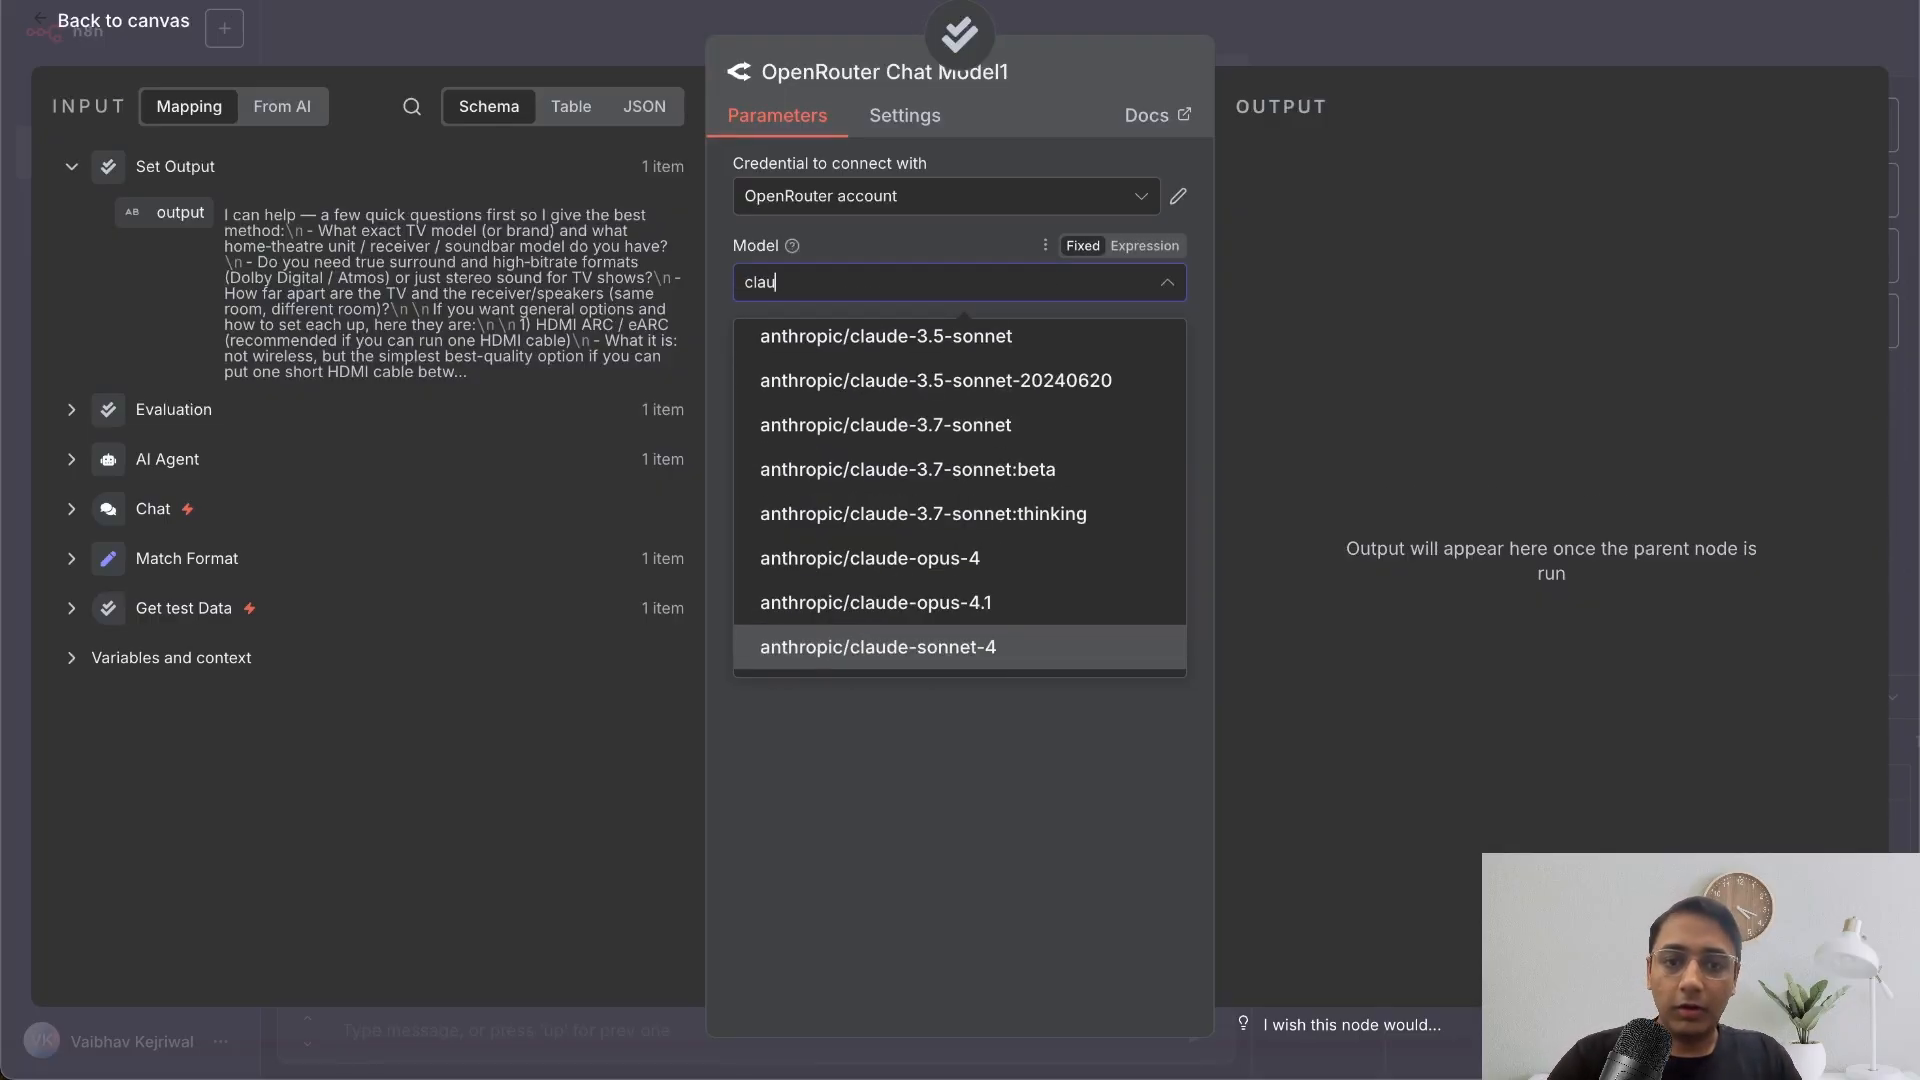
pyautogui.write('u')
pyautogui.hotkey('ctrl', 'a')
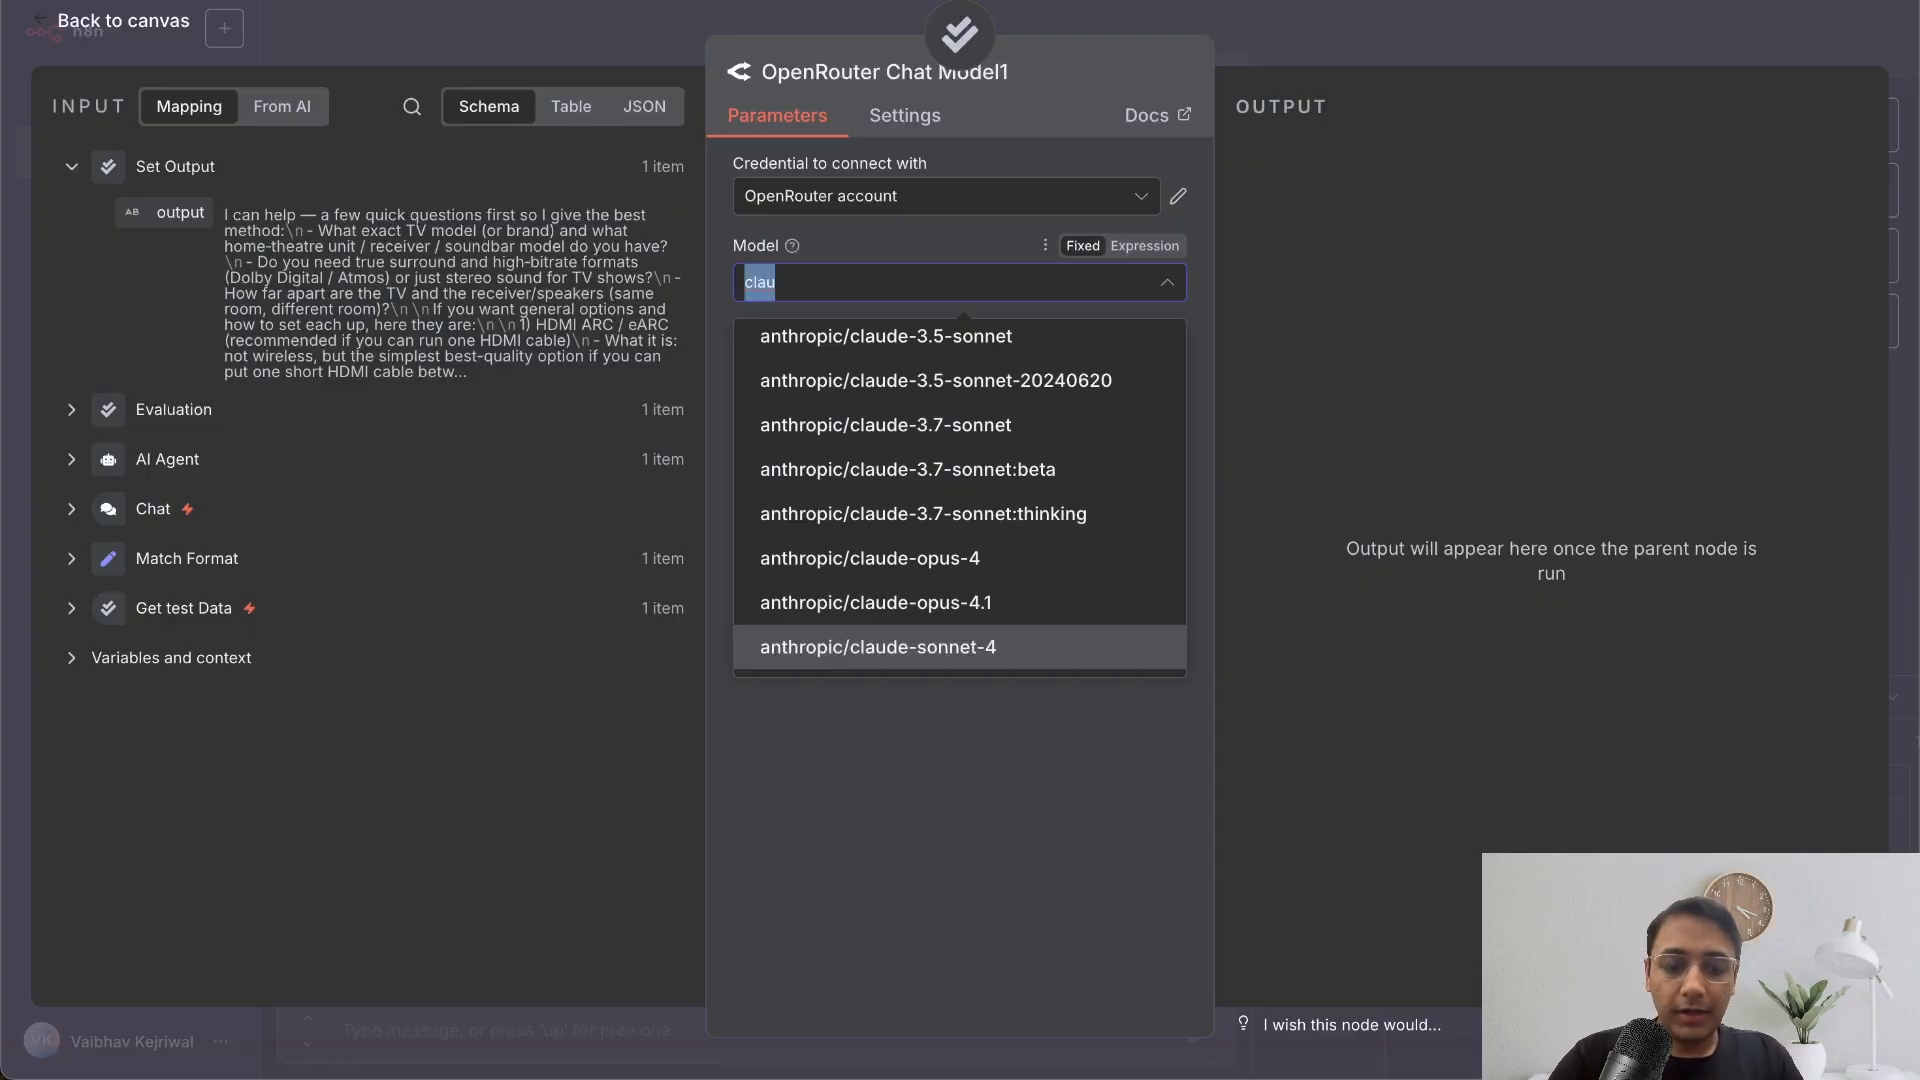
pyautogui.write('gemn')
pyautogui.press('BackSpace')
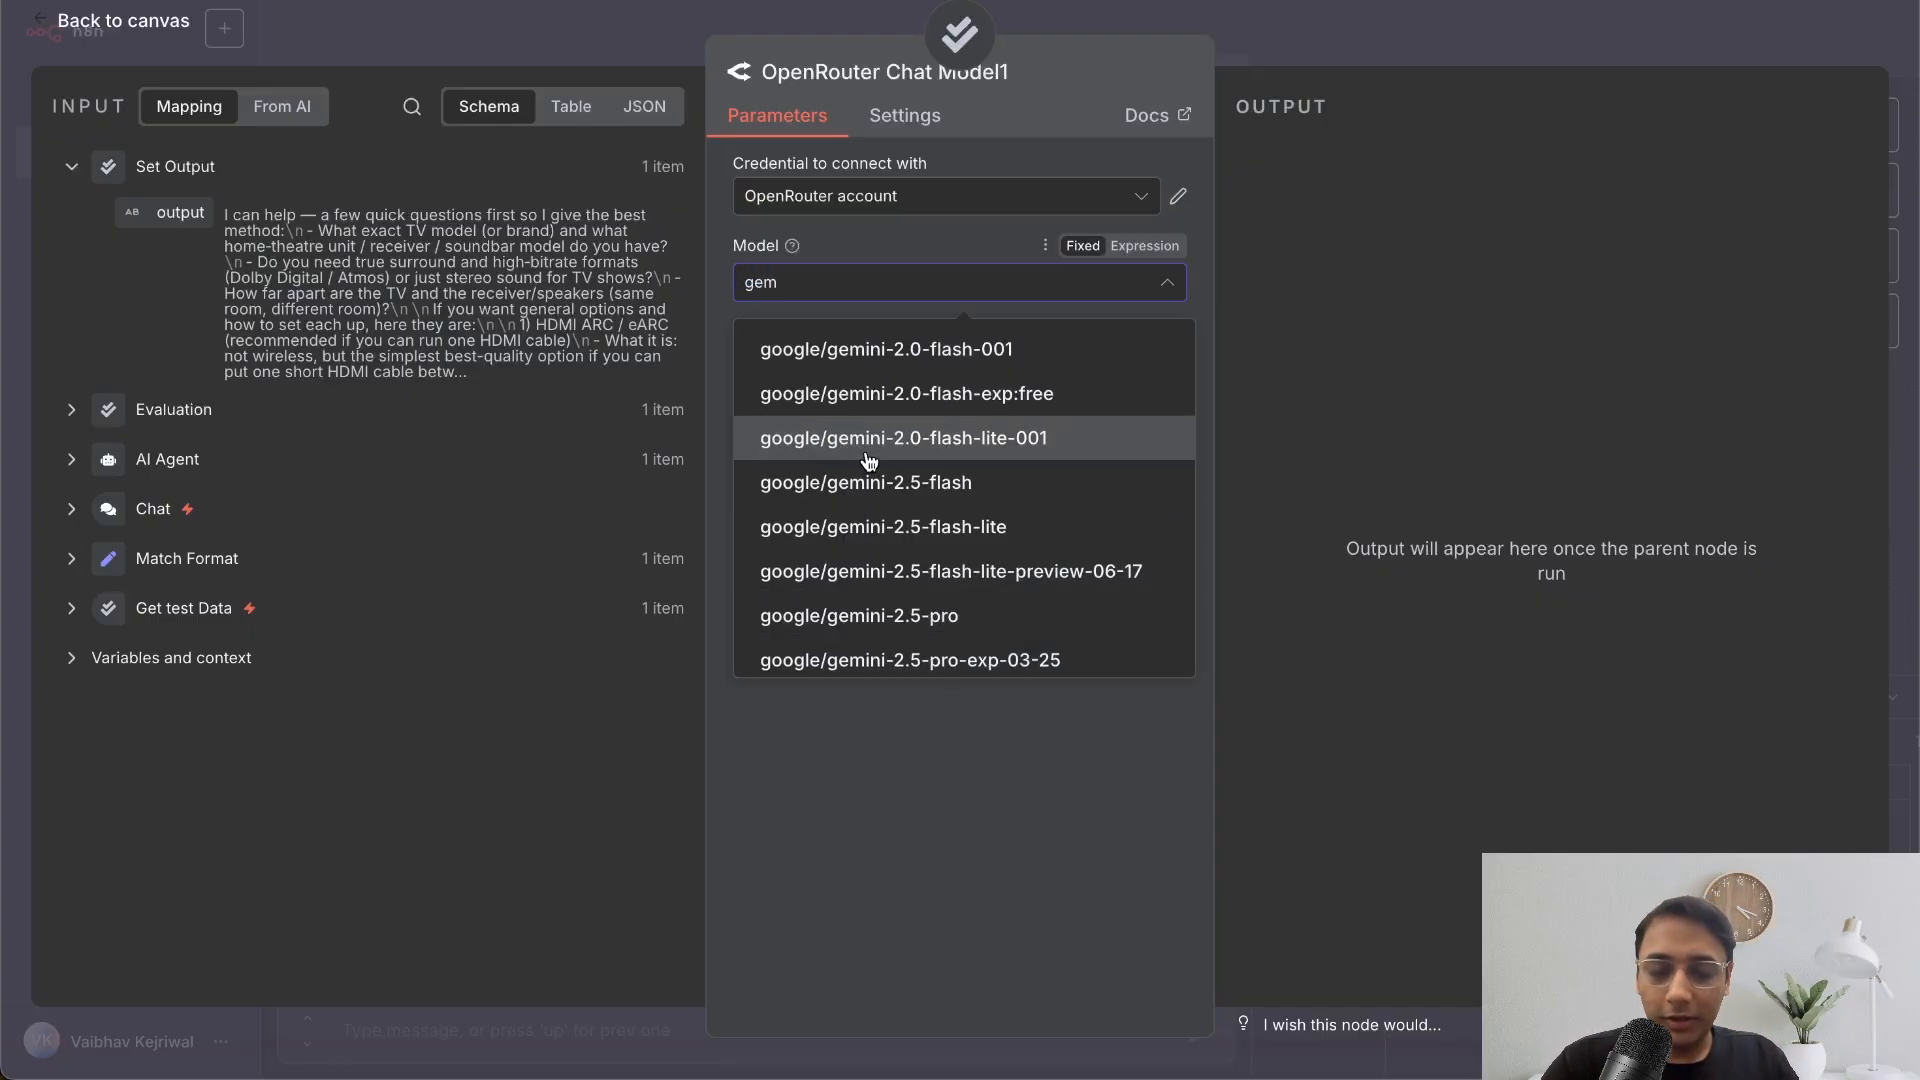
# - Search the model list for gpt-4.1 and select openai/gpt-4.1-mini for the Correctness chat model
pyautogui.hotkey('ctrl', 'a')
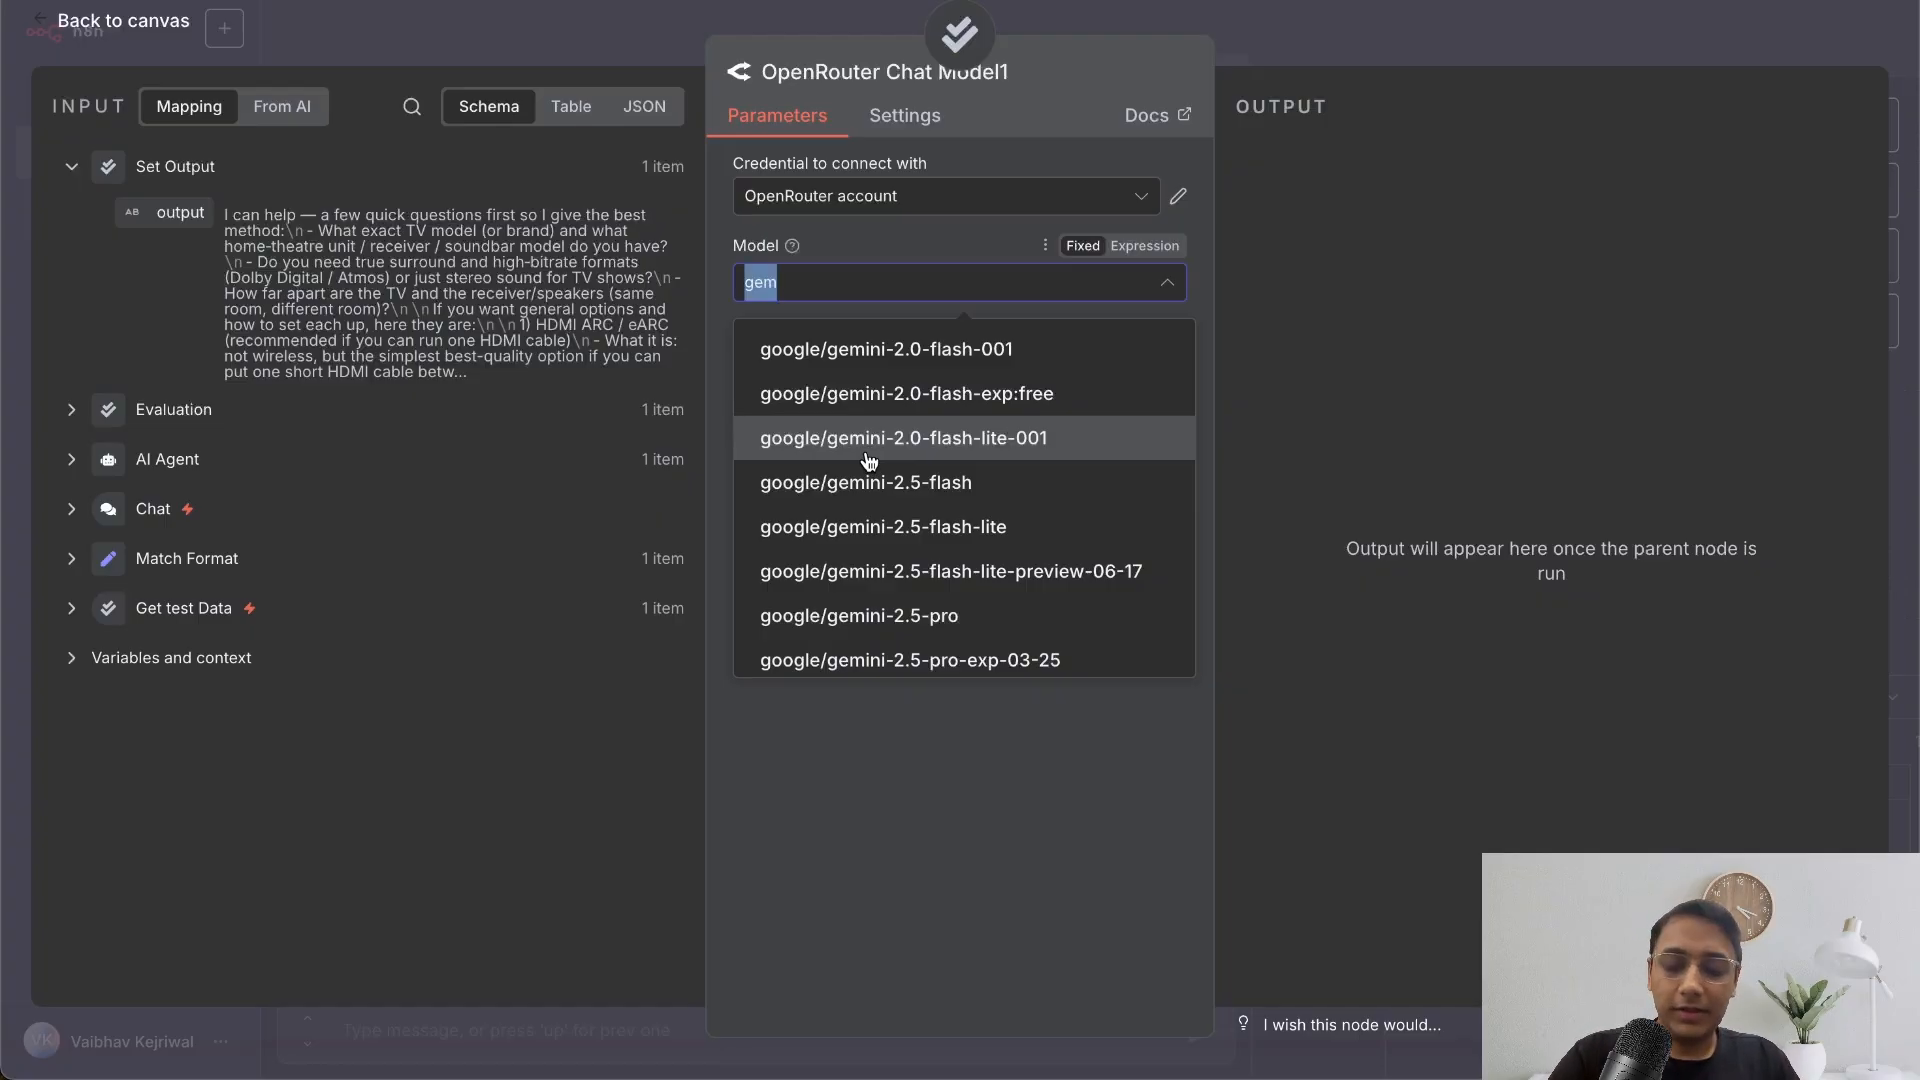
pyautogui.write('gpt')
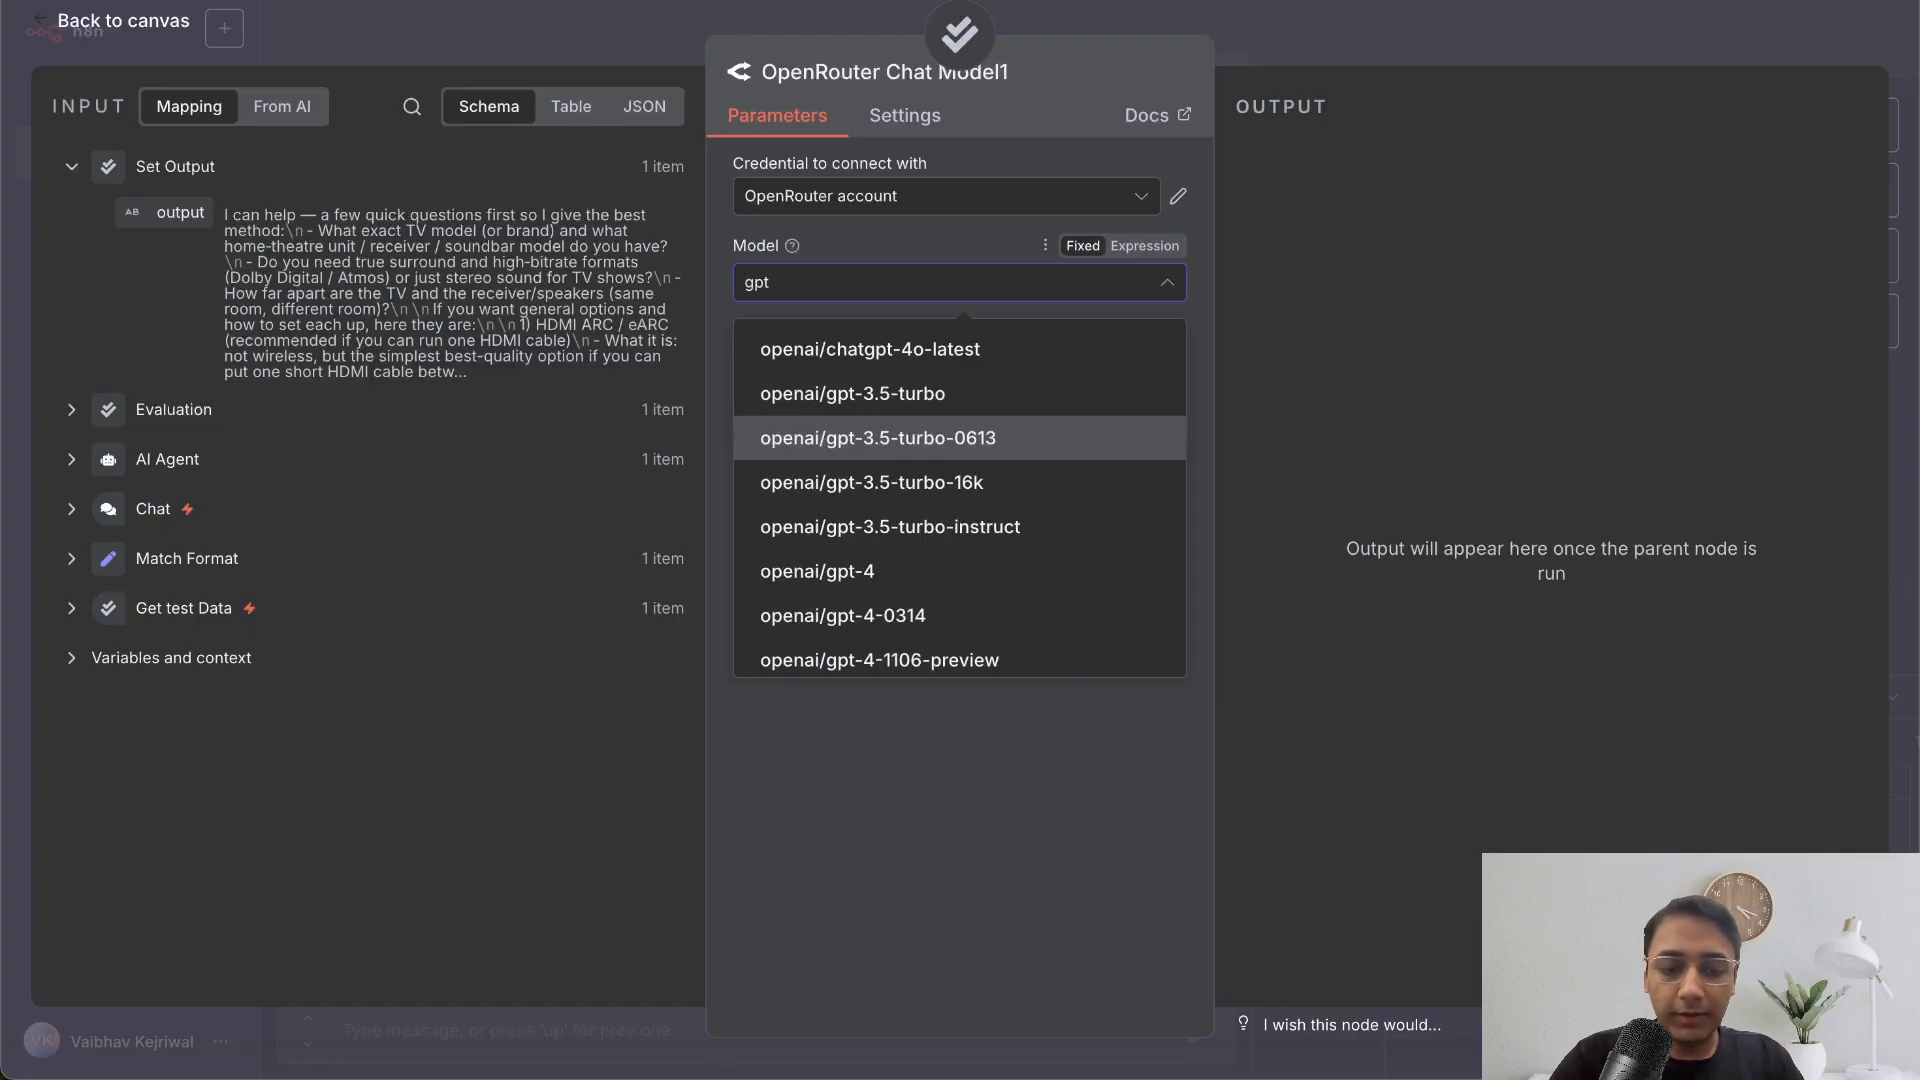
pyautogui.write('4.')
pyautogui.press('BackSpace')
pyautogui.press('BackSpace')
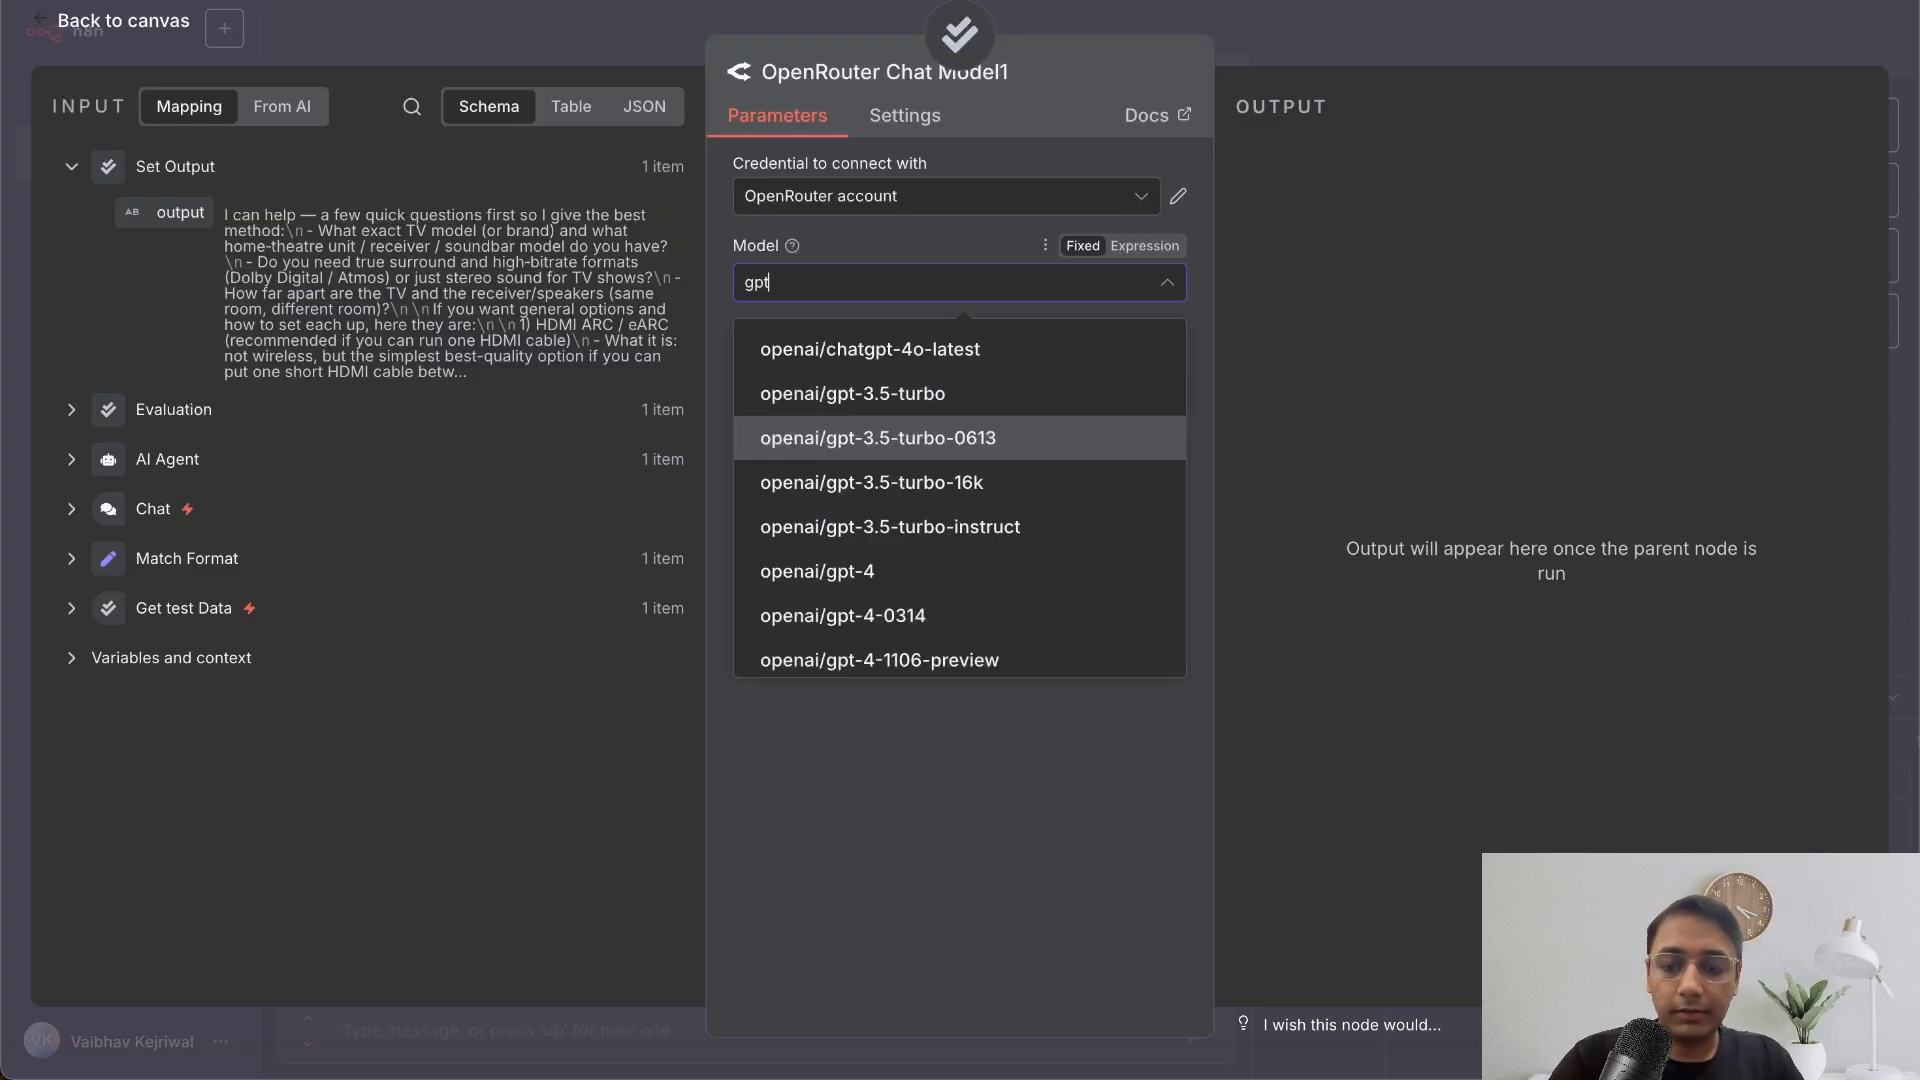
pyautogui.write('-4.1')
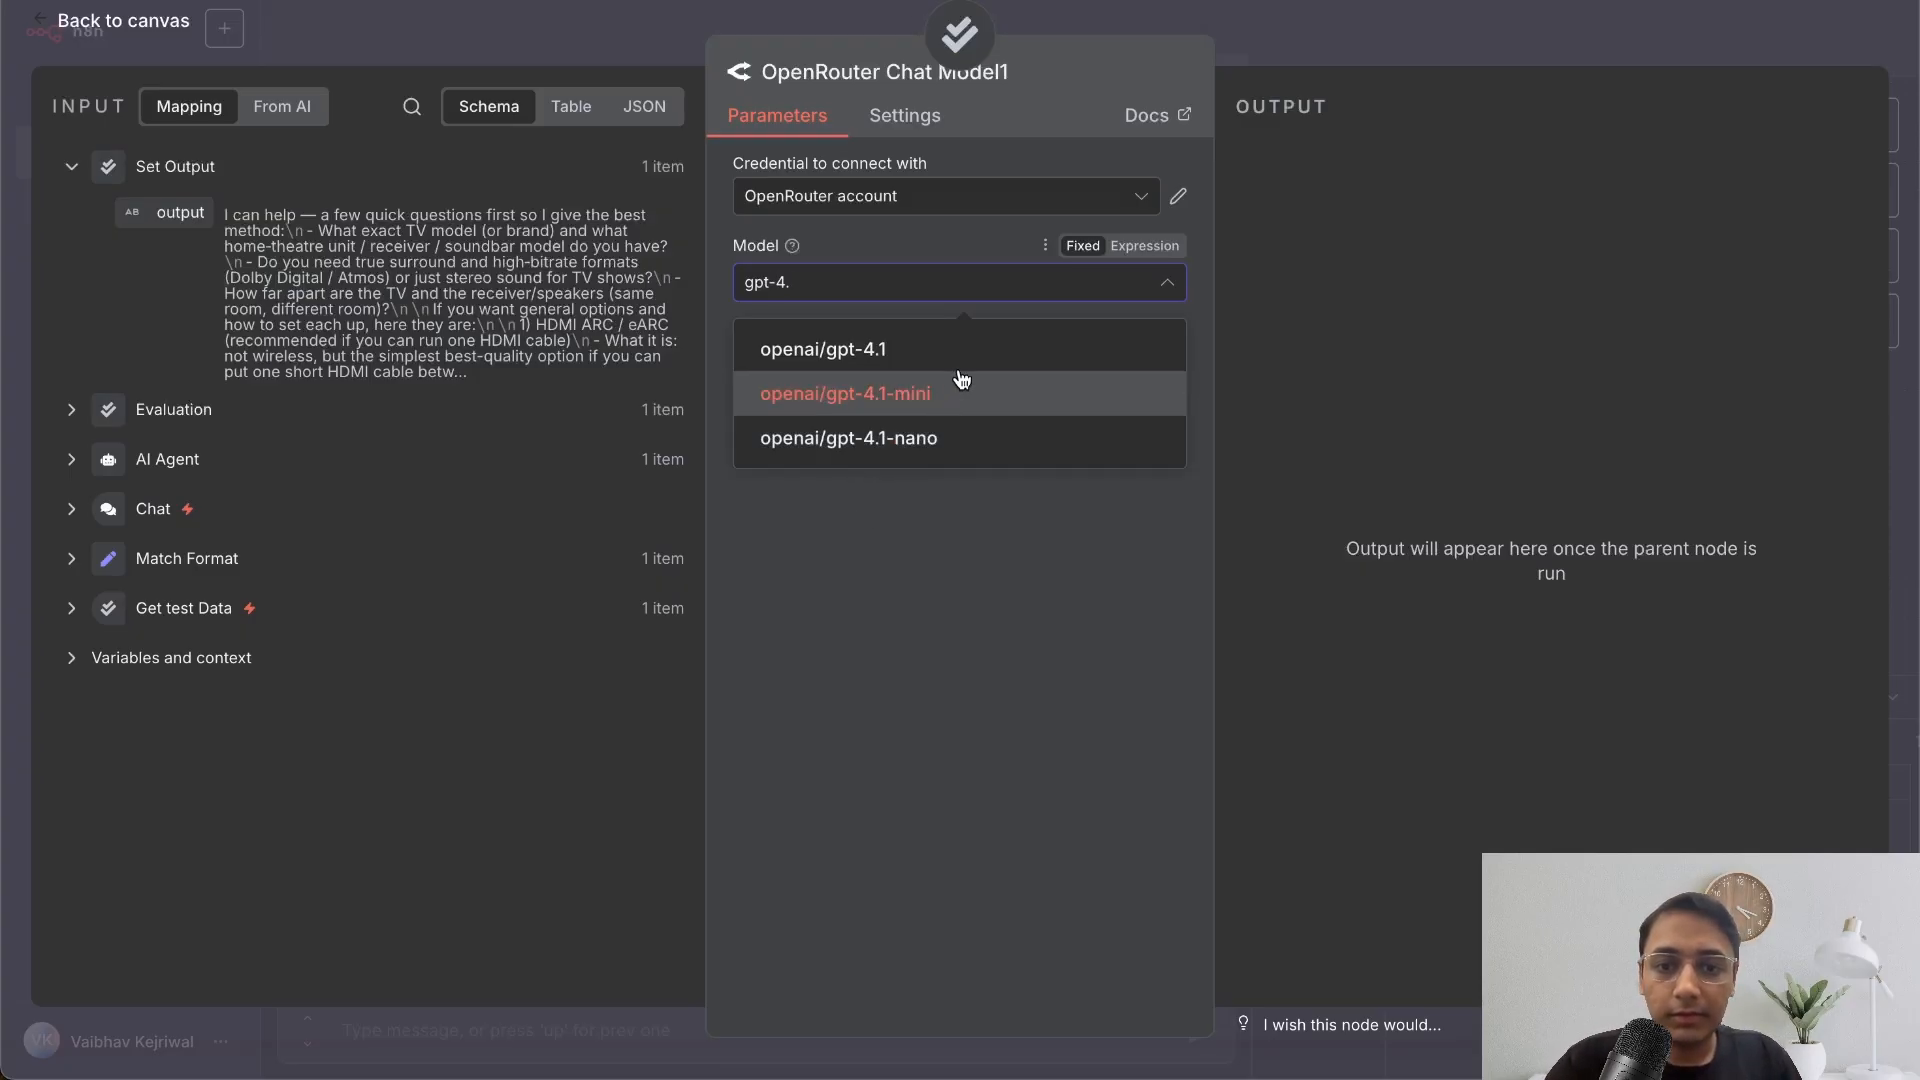
pyautogui.click(940, 392)
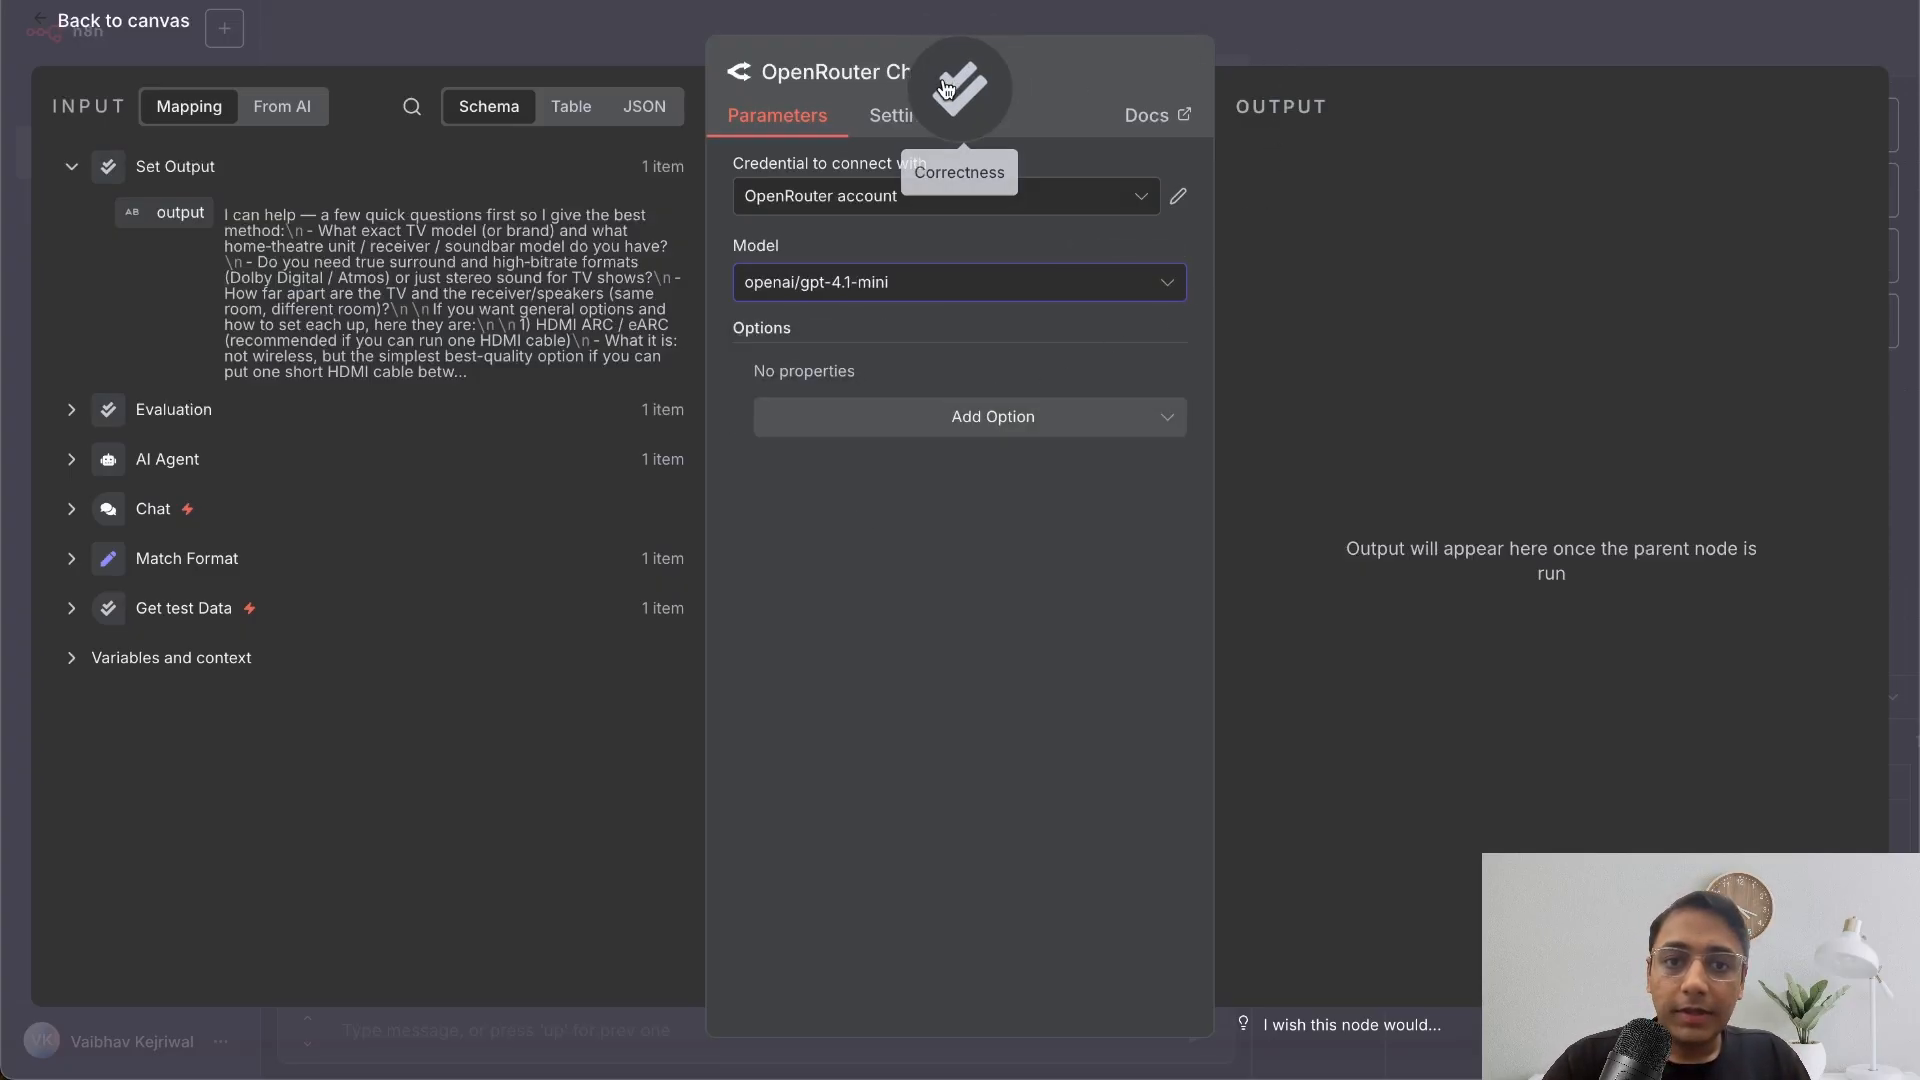
# - Rename the new OpenRouter chat model node as gpt-4.1 and save the workflow
pyautogui.click(884, 80)
pyautogui.write('gpt-4.1')
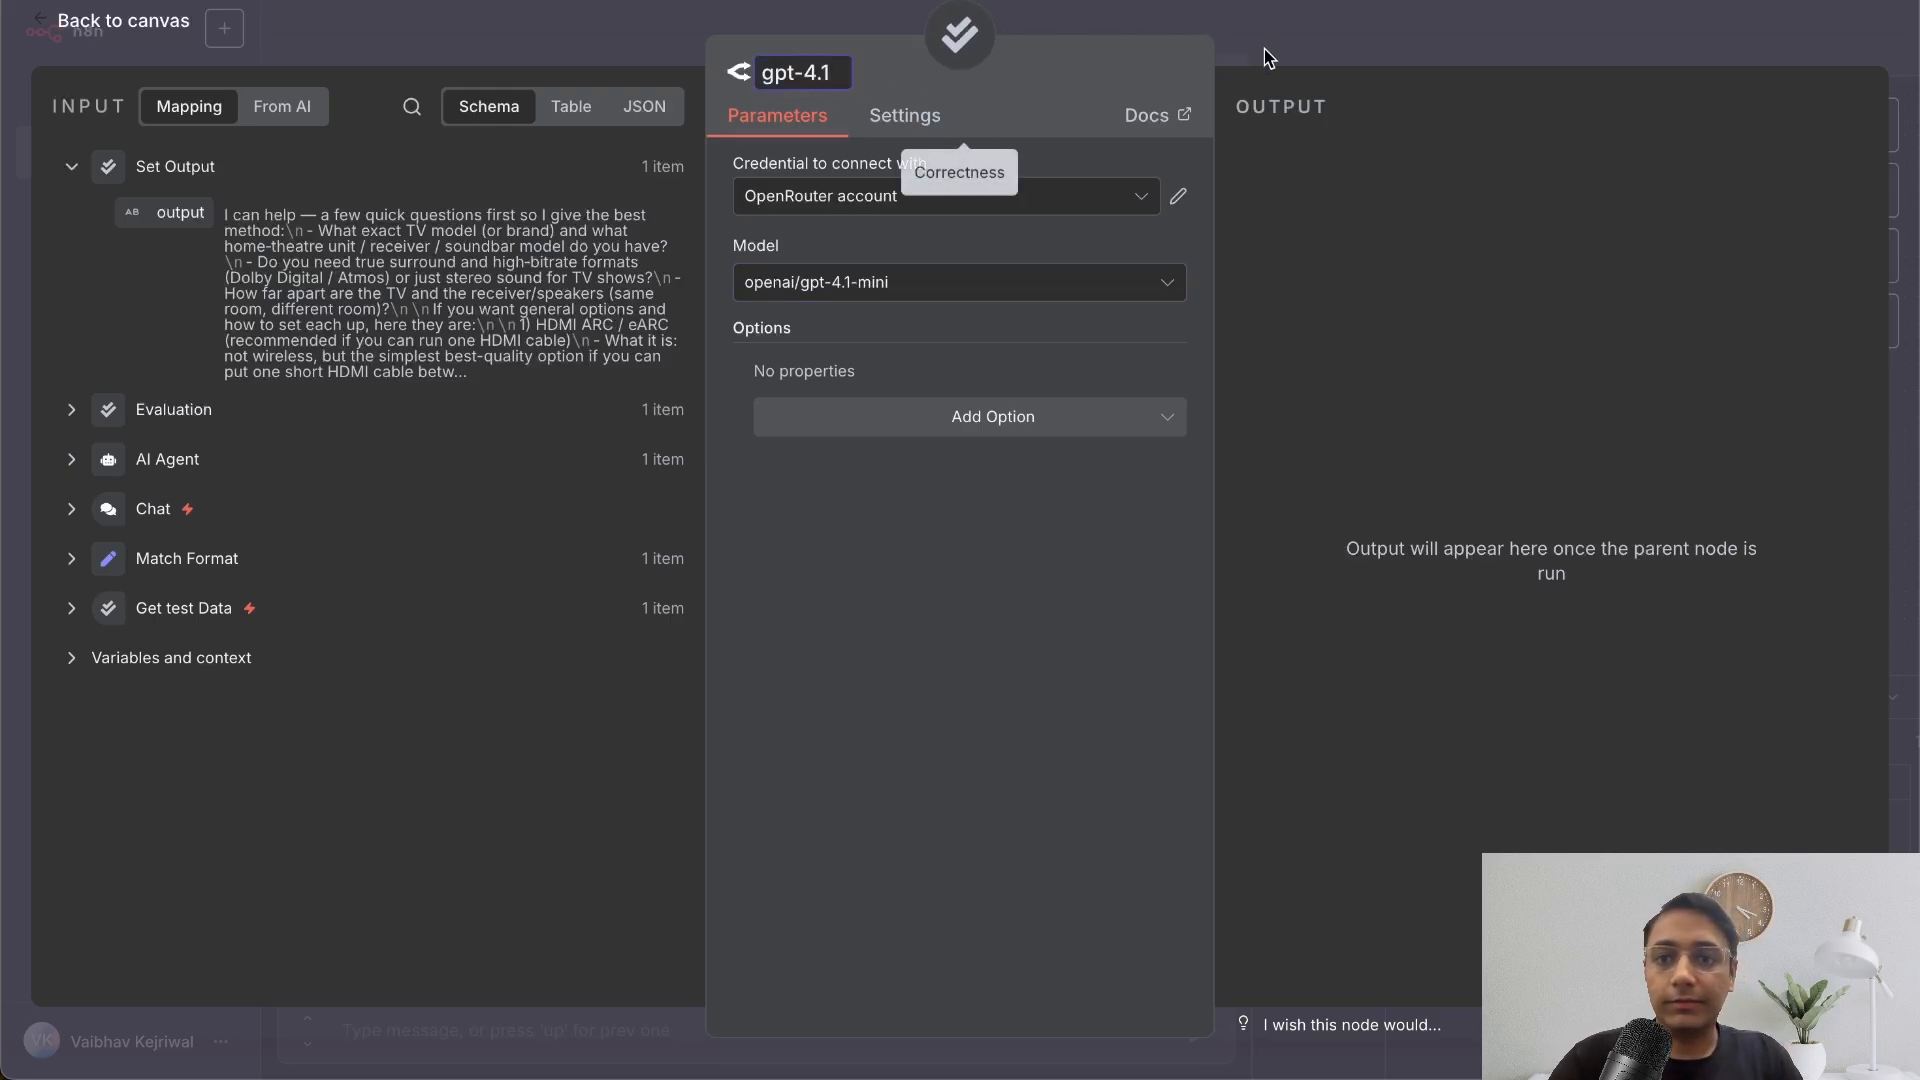
pyautogui.click(1392, 28)
pyautogui.click(1749, 45)
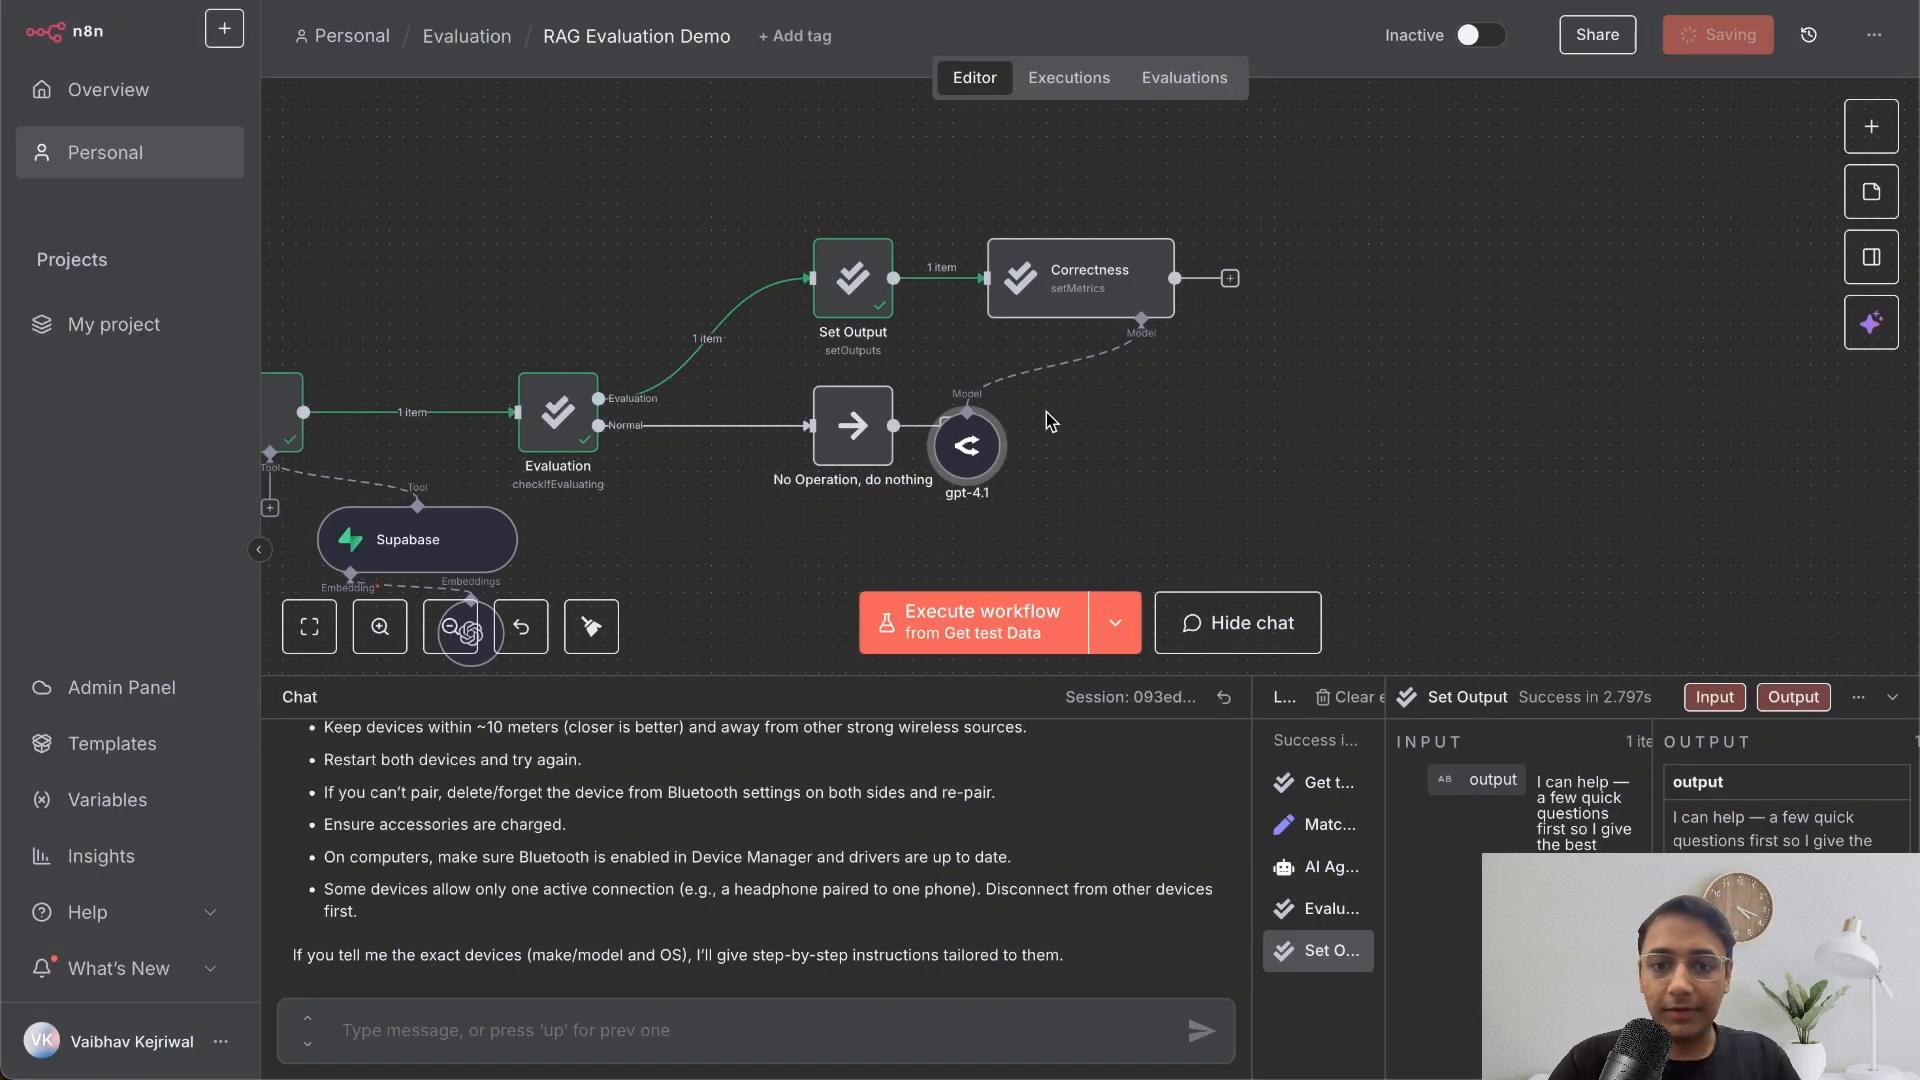
# - Move the gpt-4.1 node clear of the branch, then add a Set Metrics Evaluation node after Correctness using the Helpfulness (AI-based) metric
pyautogui.moveTo(995, 432); pyautogui.dragTo(1262, 432)
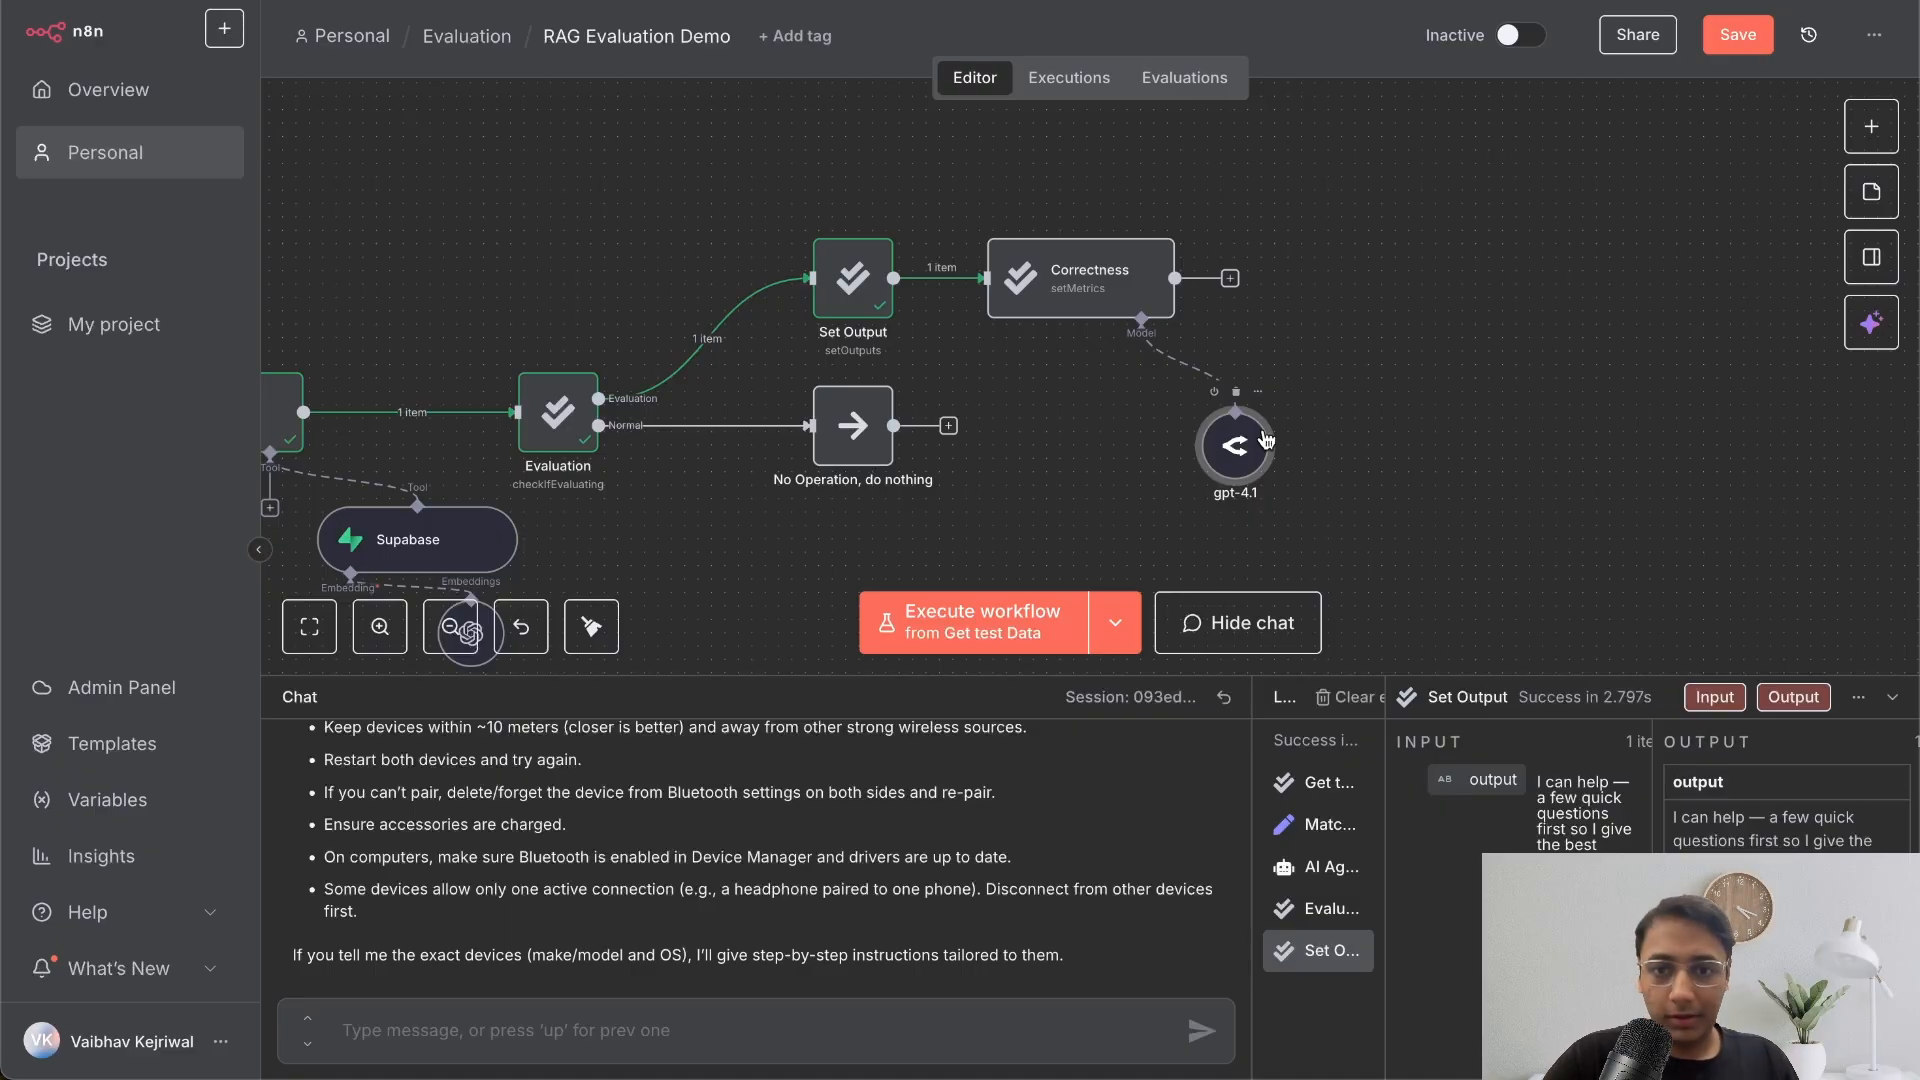
pyautogui.click(1230, 279)
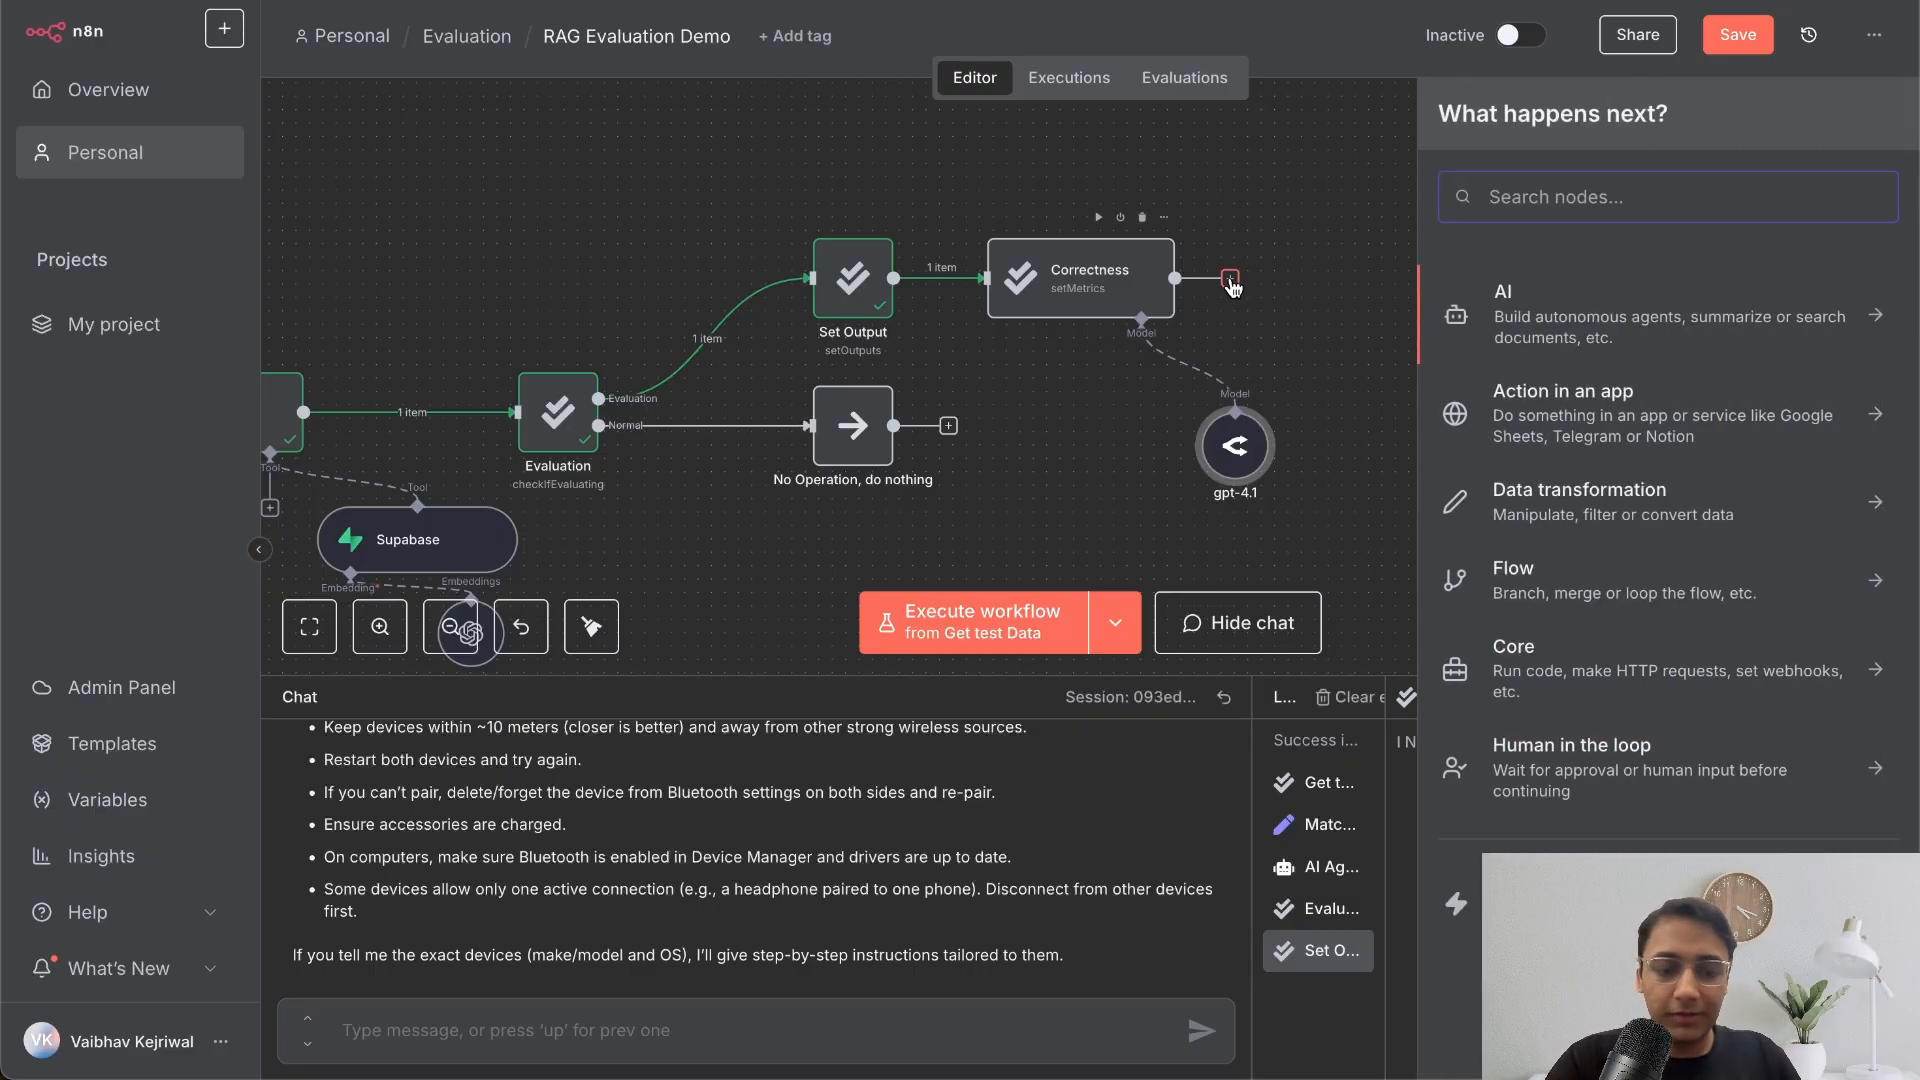
pyautogui.write('eval')
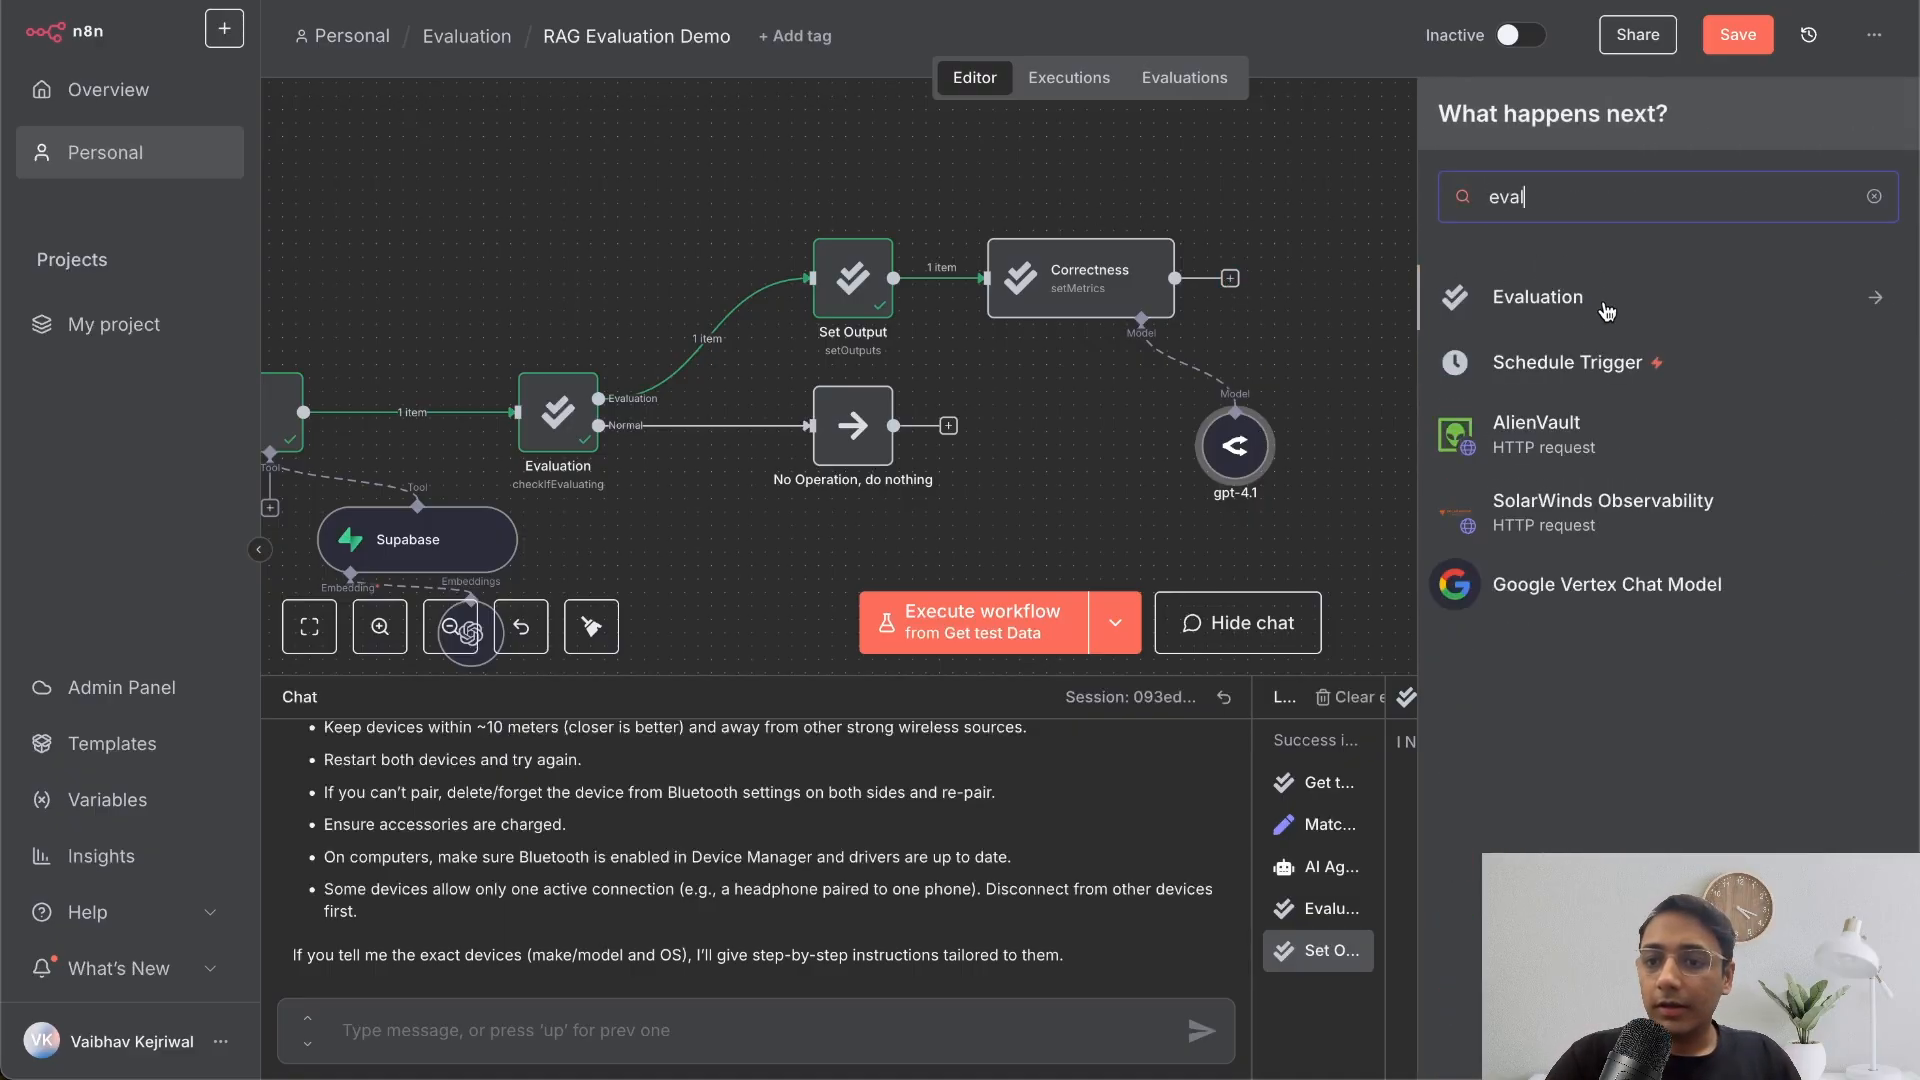
pyautogui.click(1605, 300)
pyautogui.click(1593, 443)
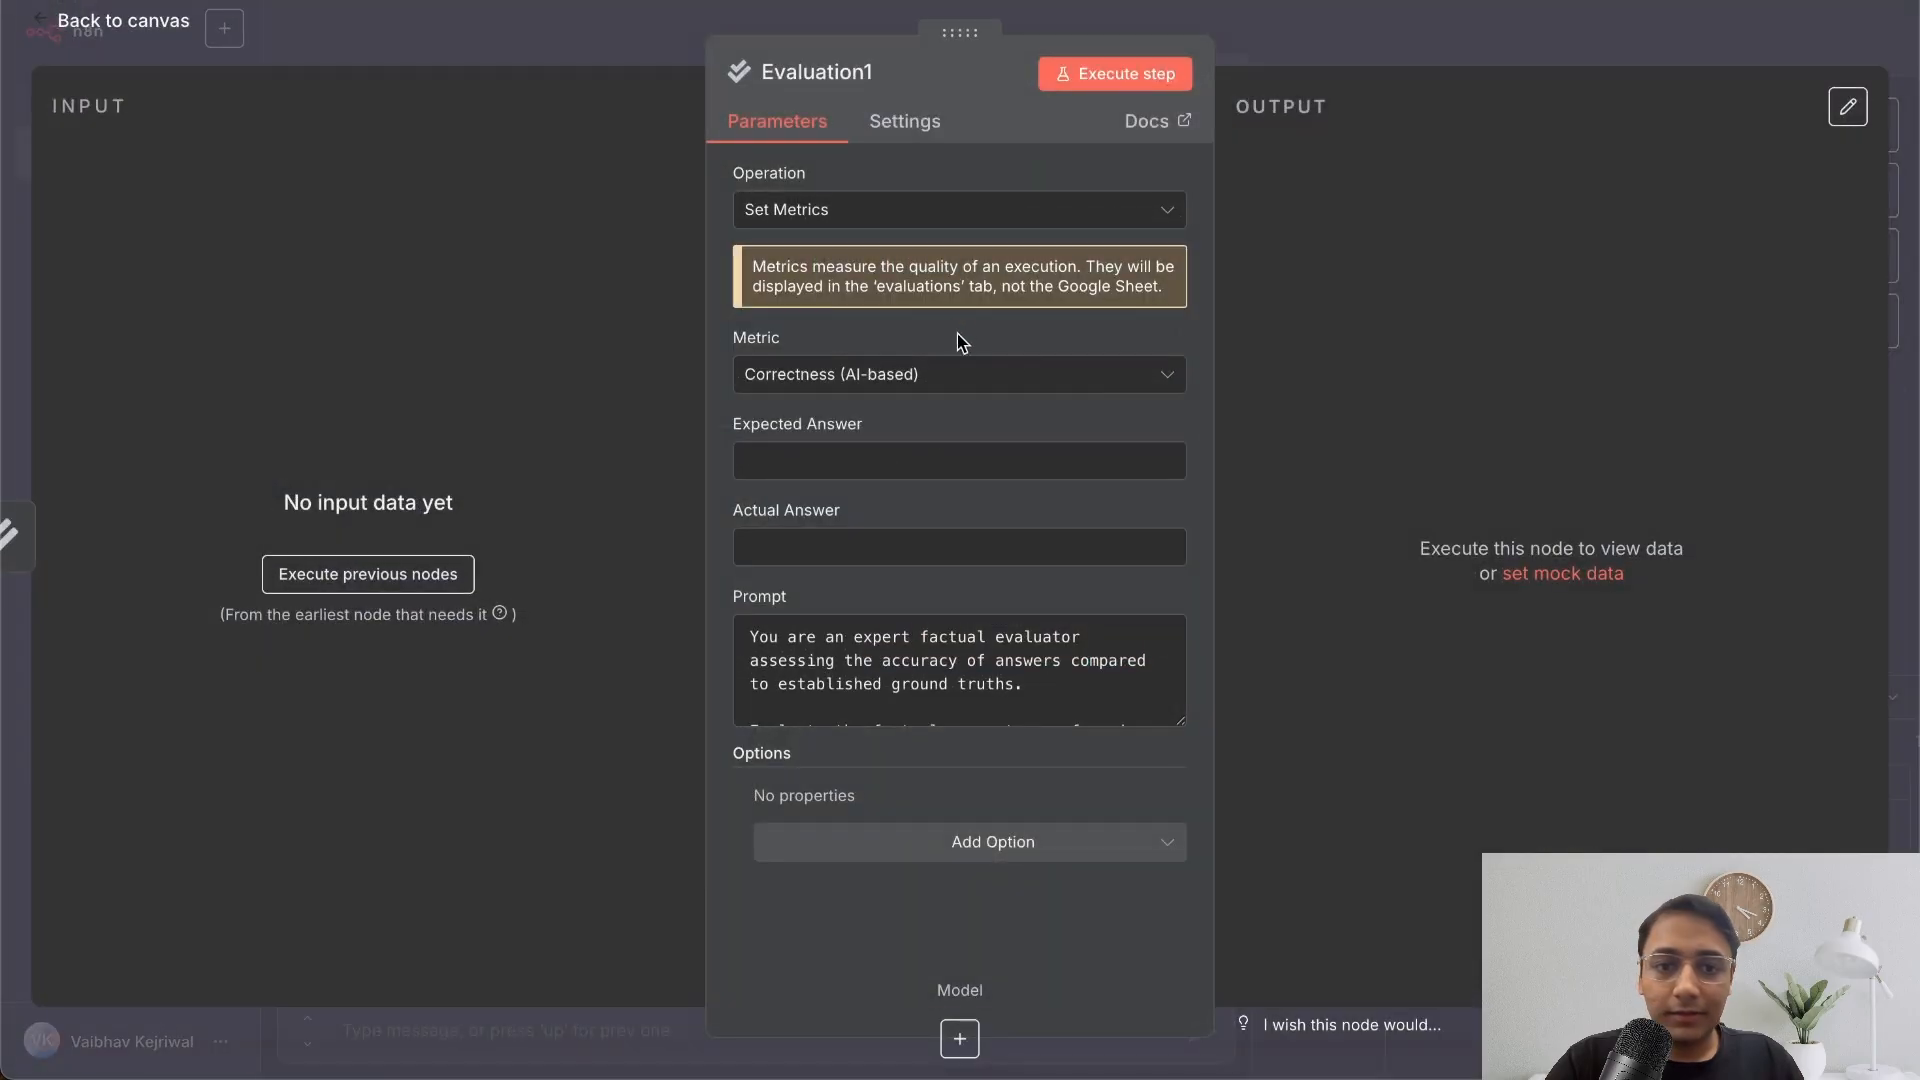
pyautogui.click(957, 376)
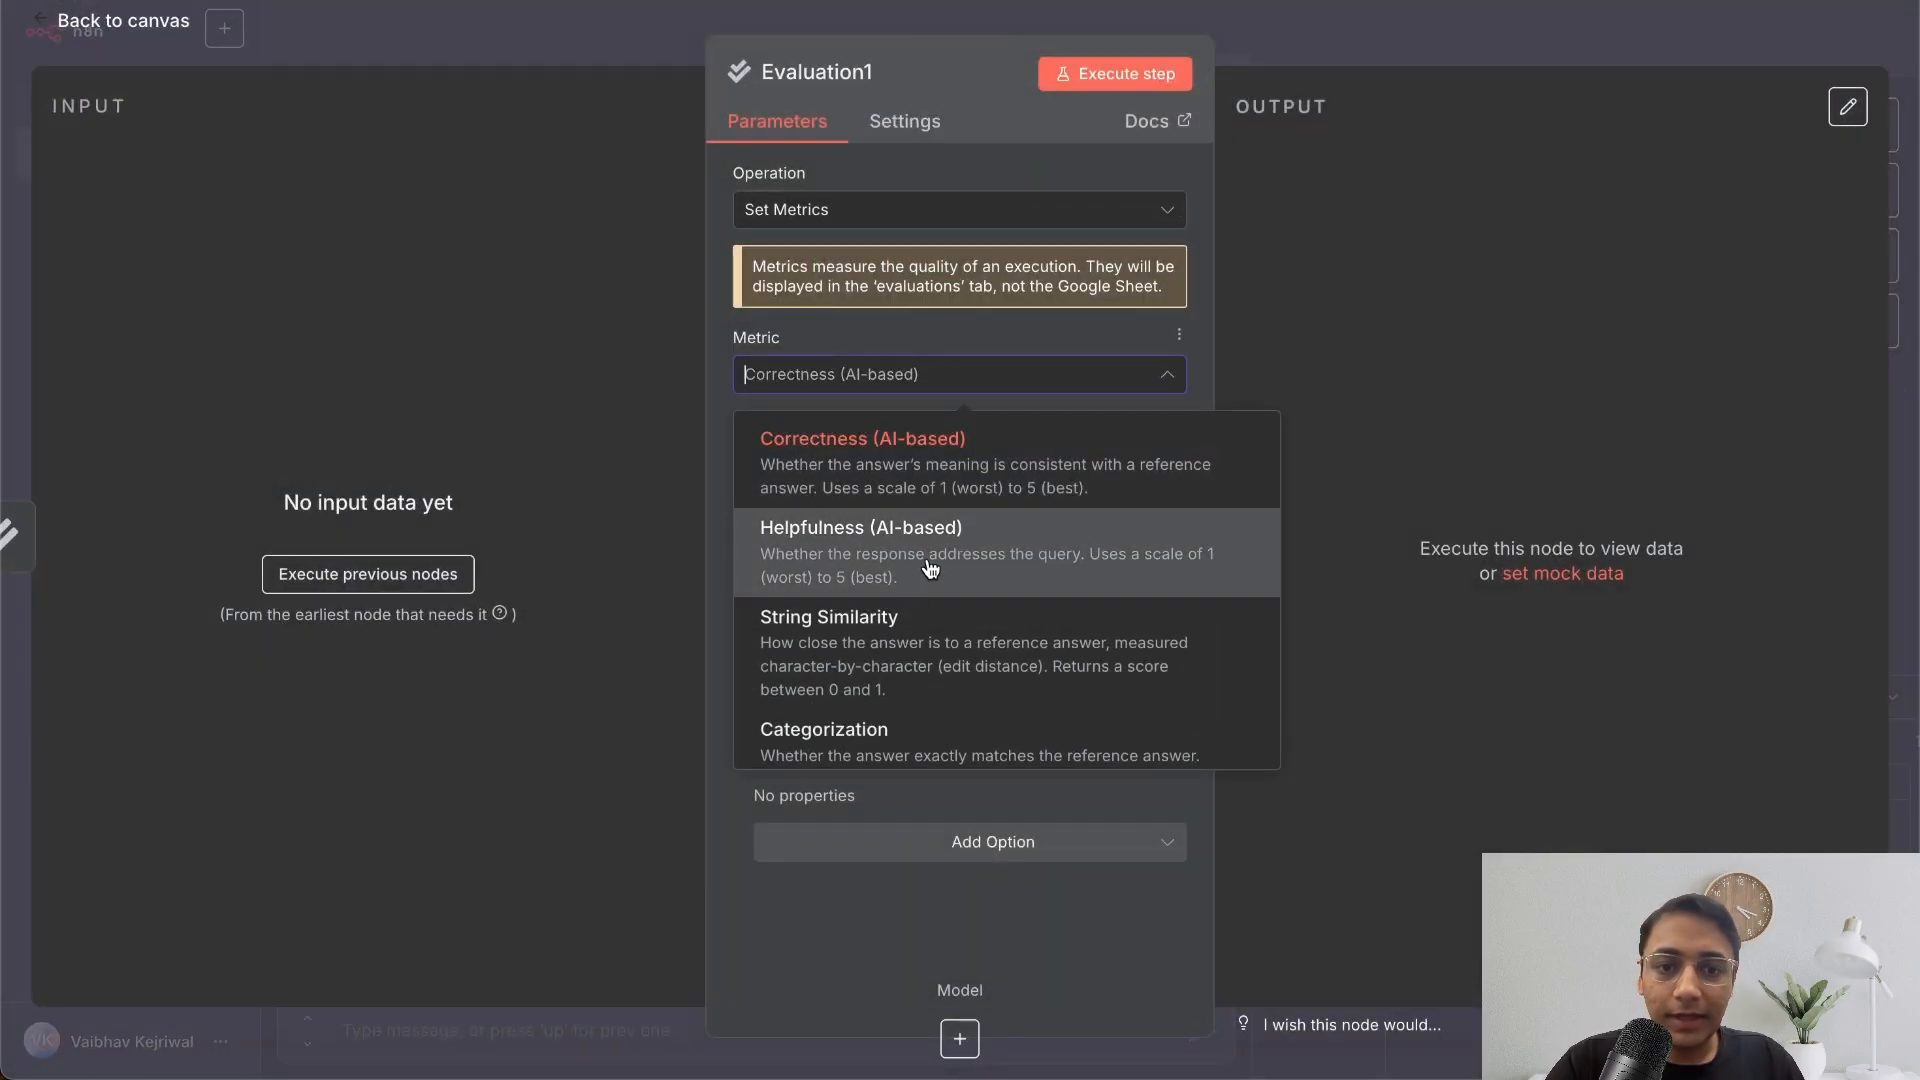
pyautogui.click(925, 566)
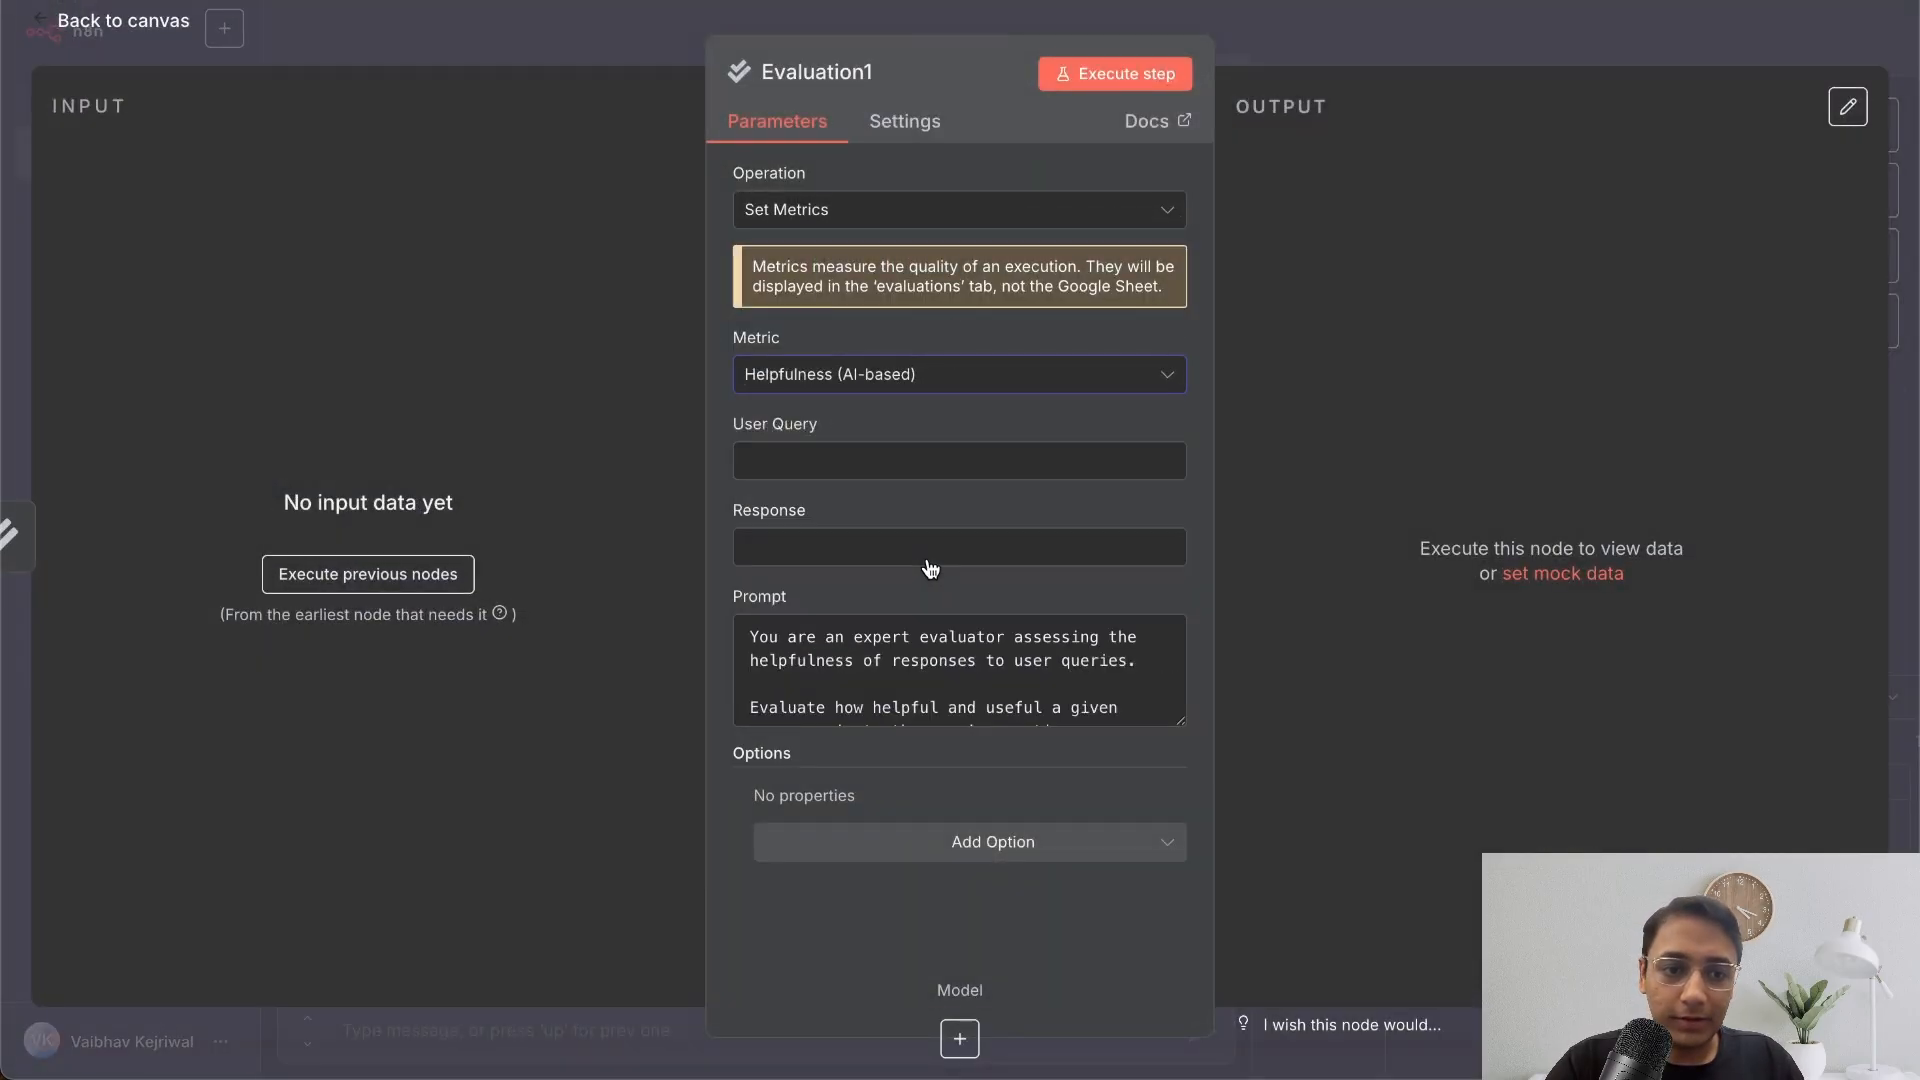
pyautogui.click(1329, 34)
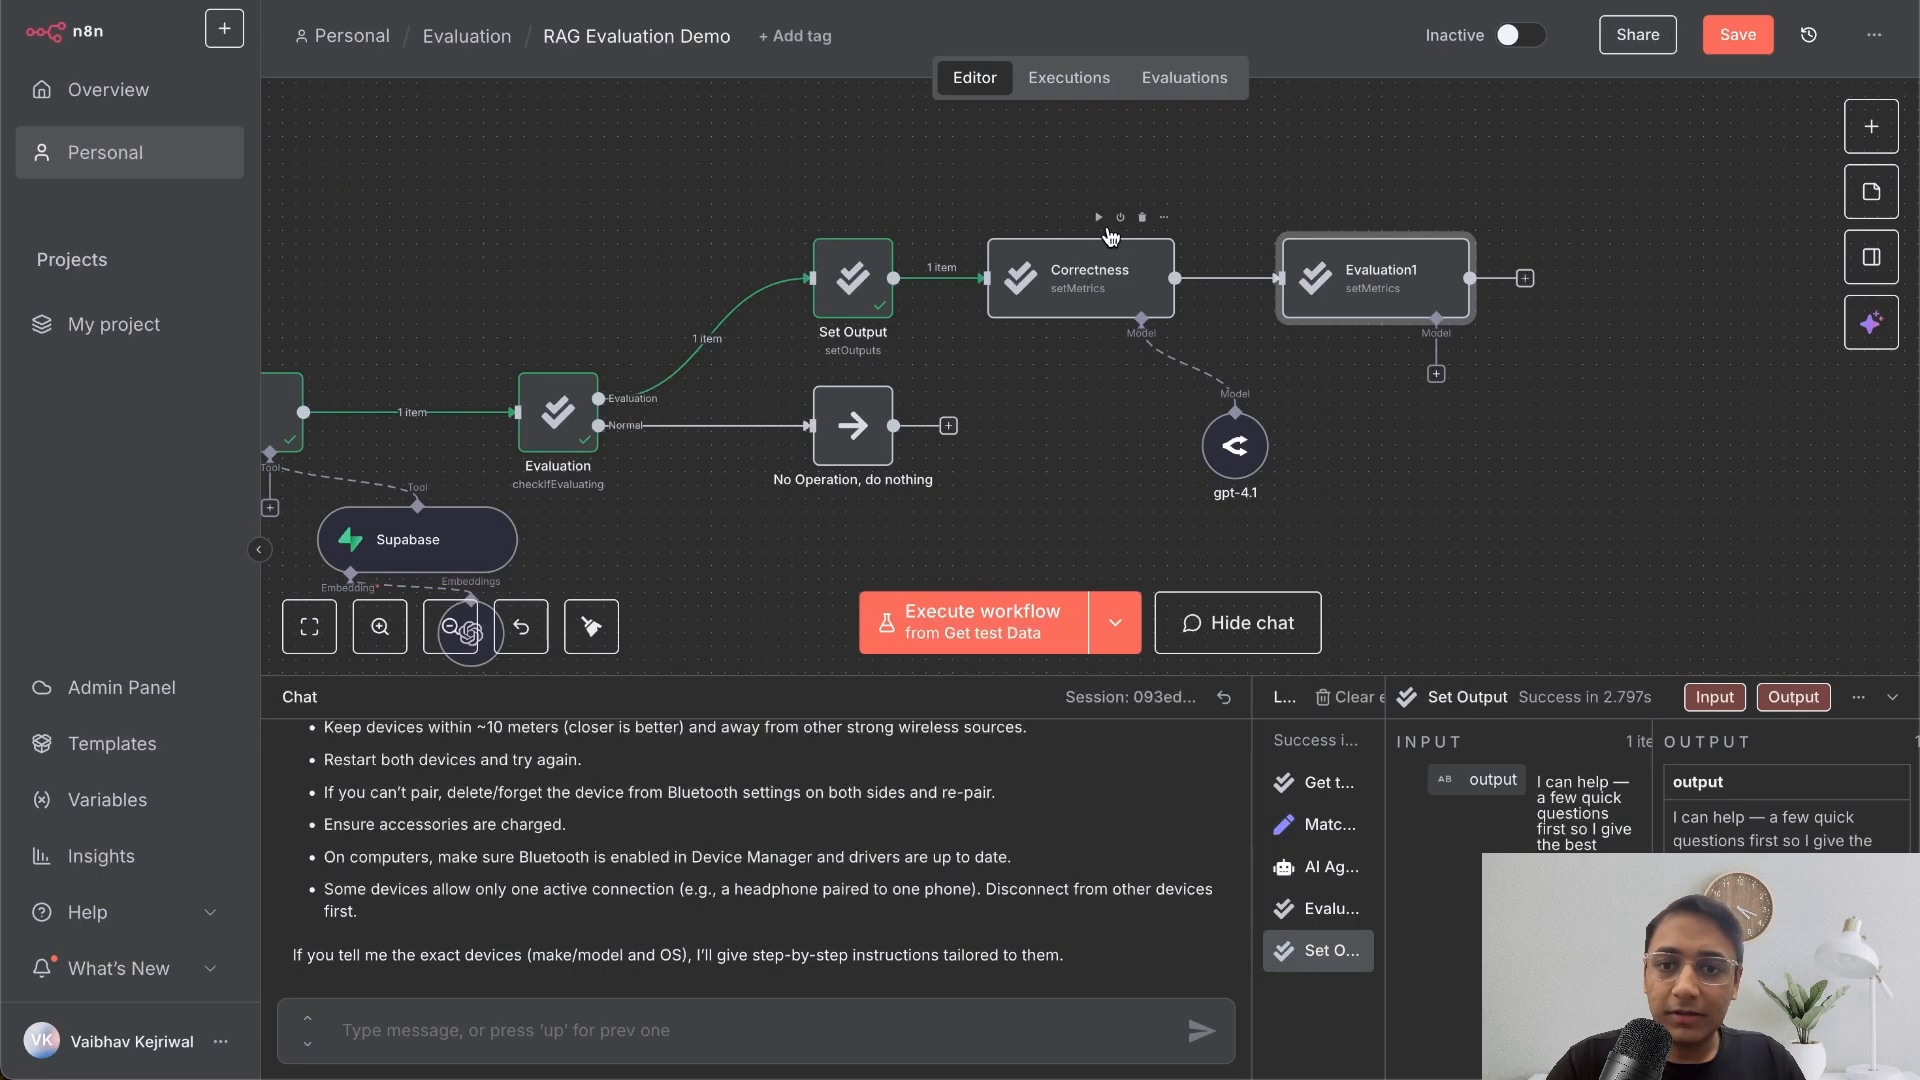
# - Execute the Correctness node and rename the Evaluation1 metrics node as Helpfulness
pyautogui.click(1099, 218)
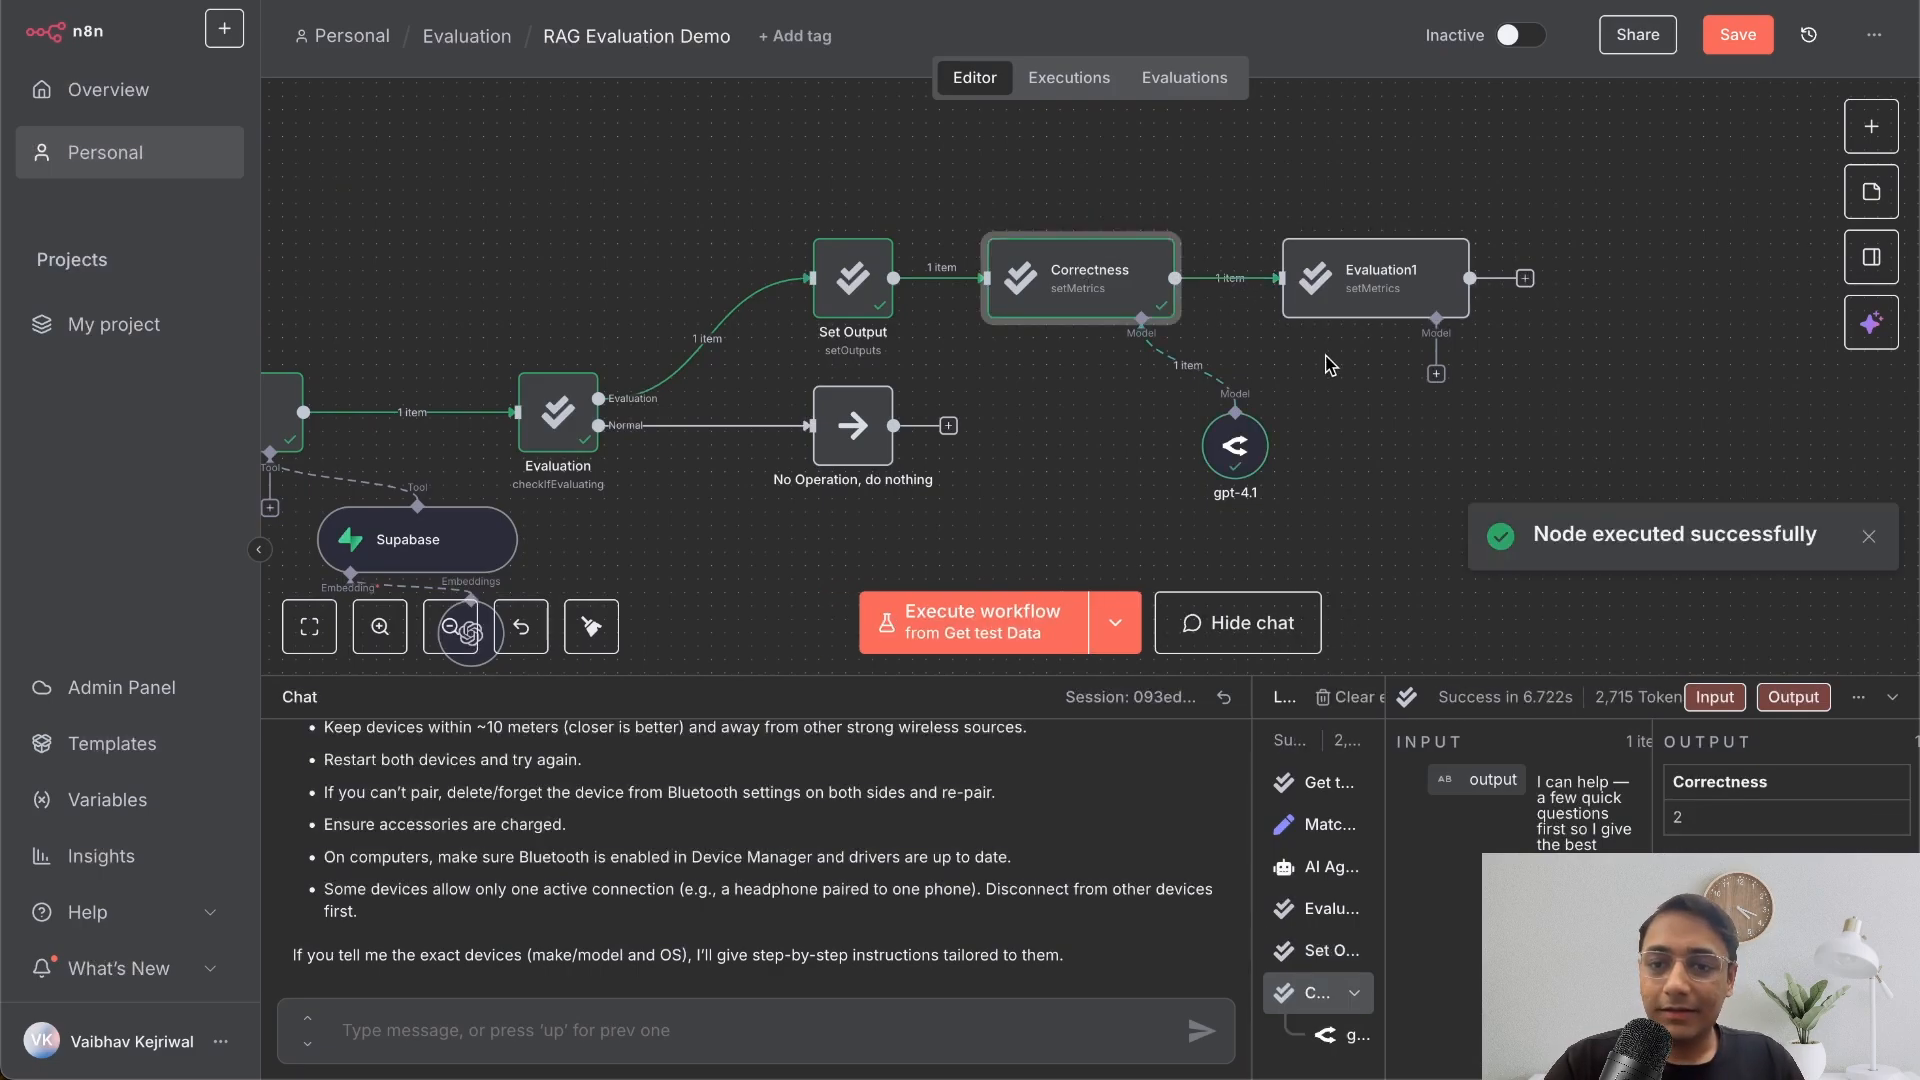
pyautogui.doubleClick(1392, 276)
pyautogui.click(810, 68)
pyautogui.write('Helpfulness')
# - Map the Helpfulness node's User Query to Input from Get test Data and its Response to output from Set Output
pyautogui.click(771, 455)
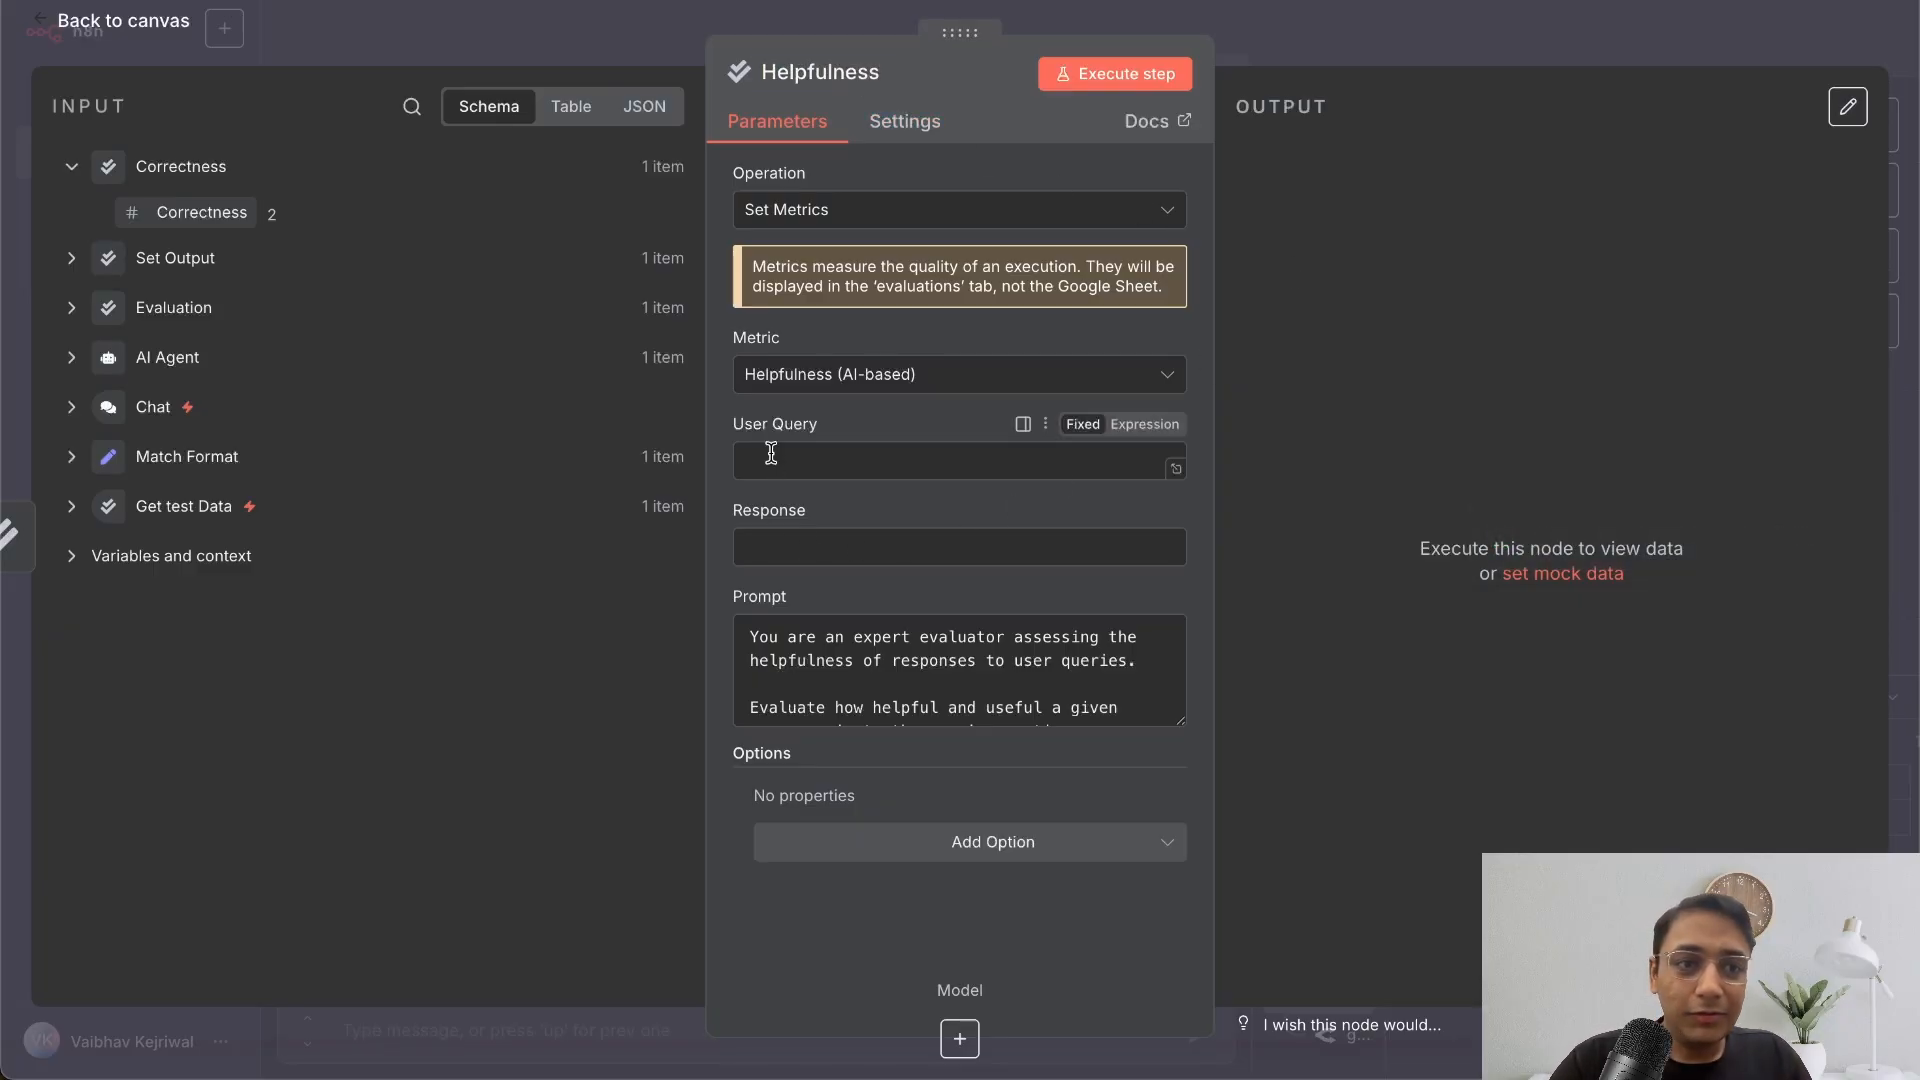
pyautogui.click(70, 506)
pyautogui.moveTo(171, 596); pyautogui.dragTo(824, 481)
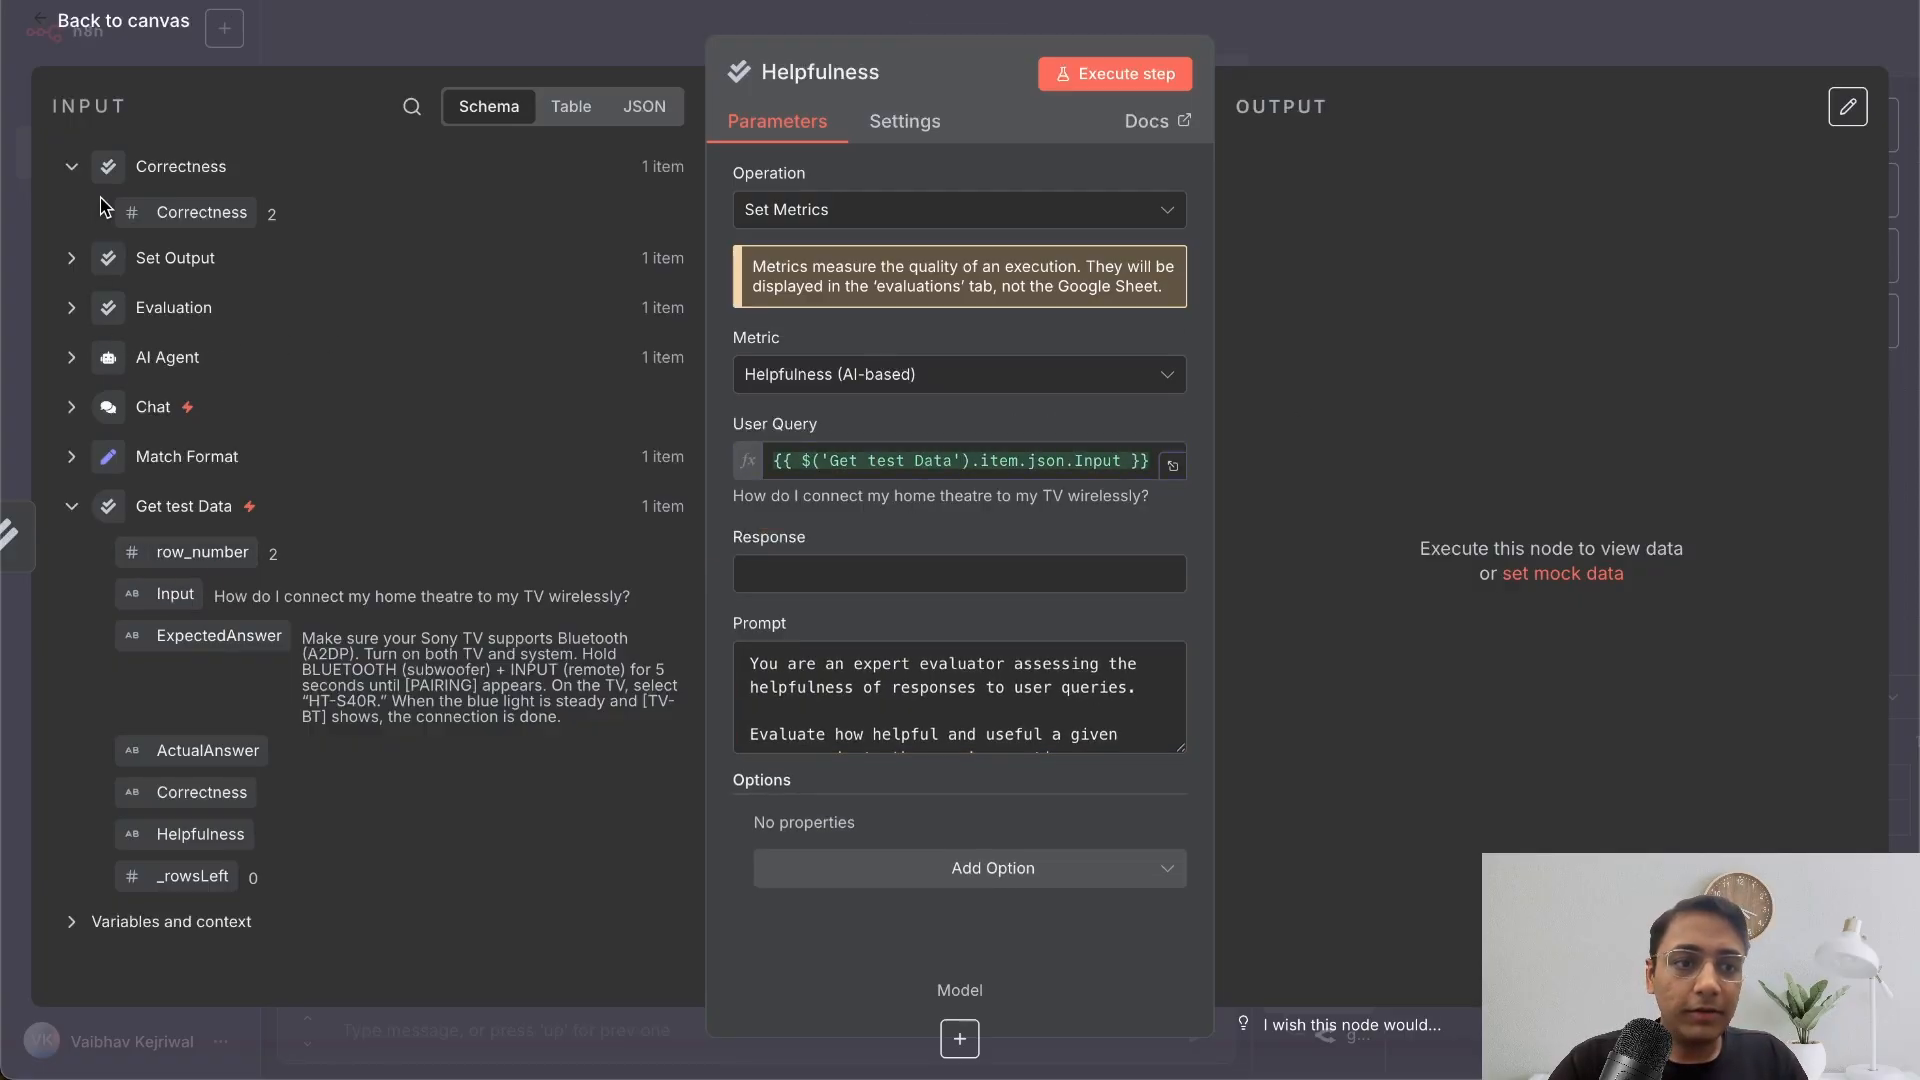
pyautogui.click(70, 258)
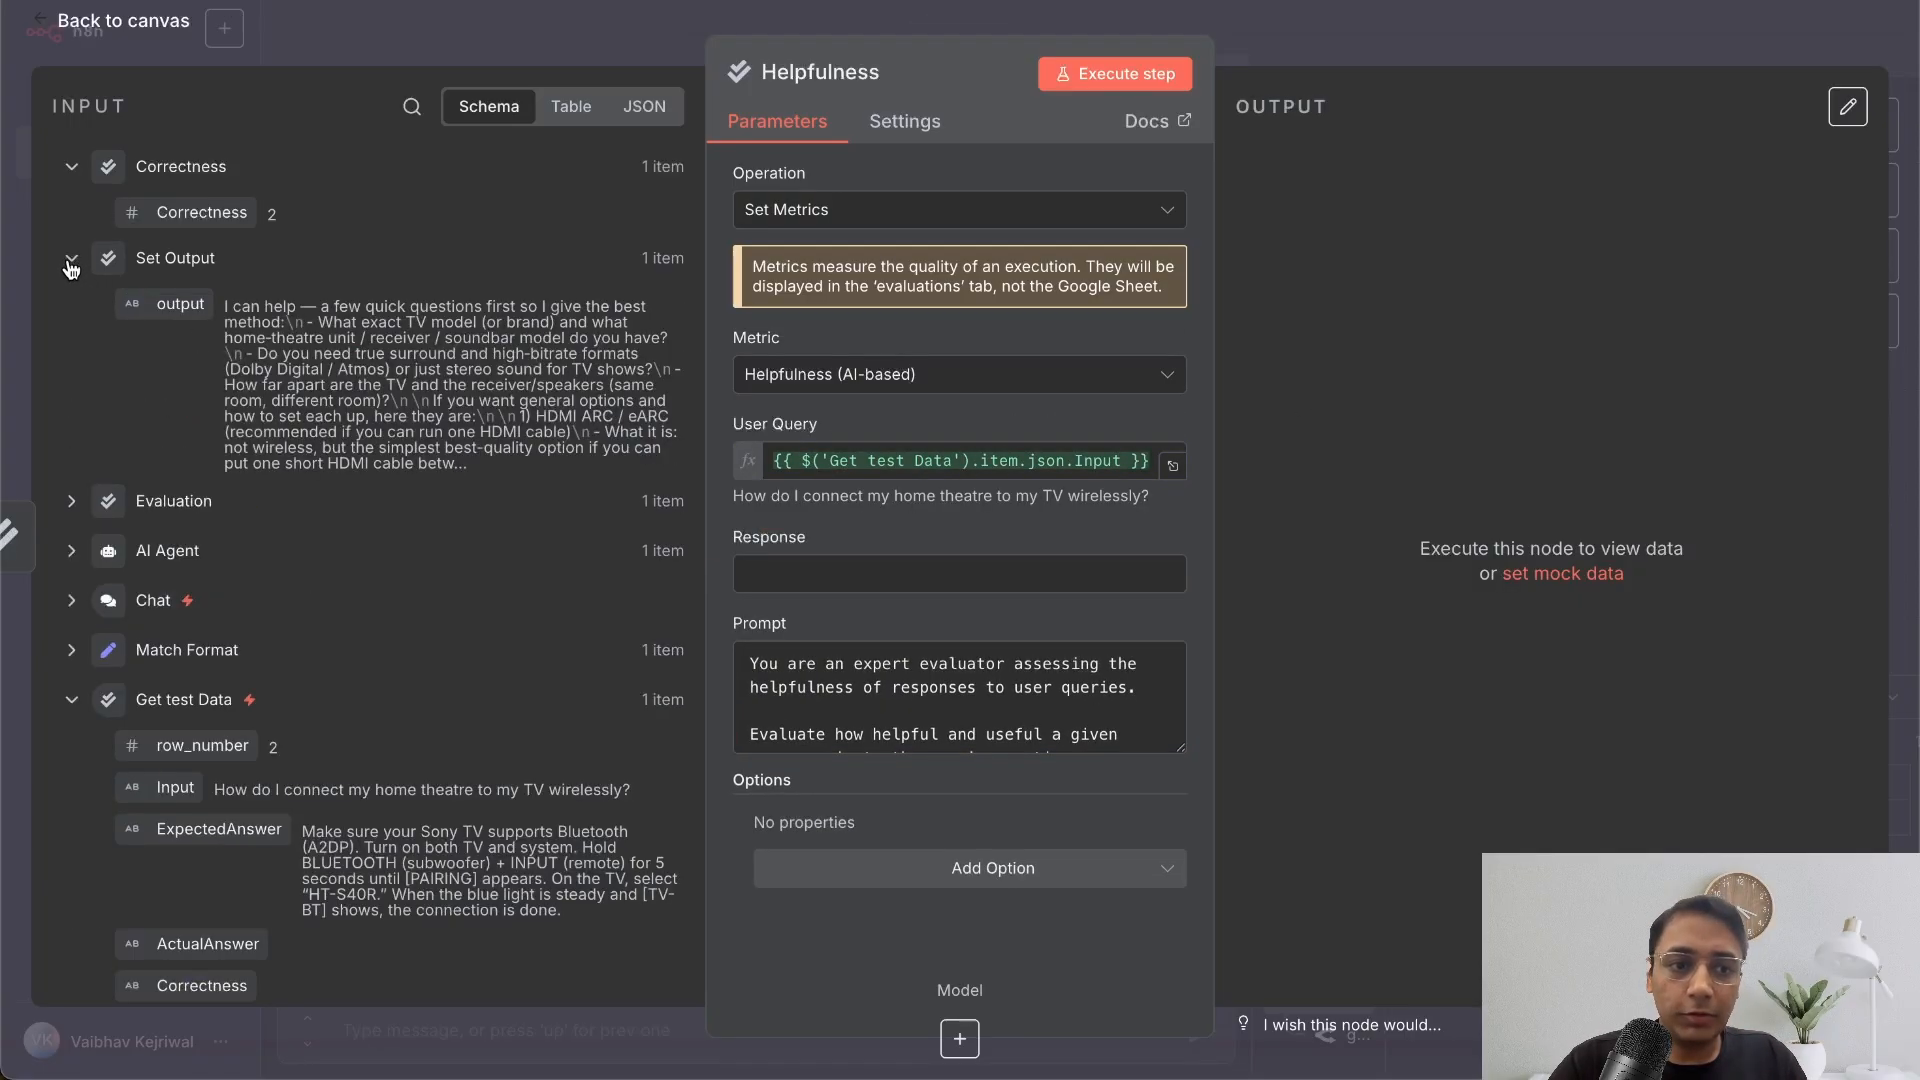
pyautogui.moveTo(180, 304); pyautogui.dragTo(811, 568)
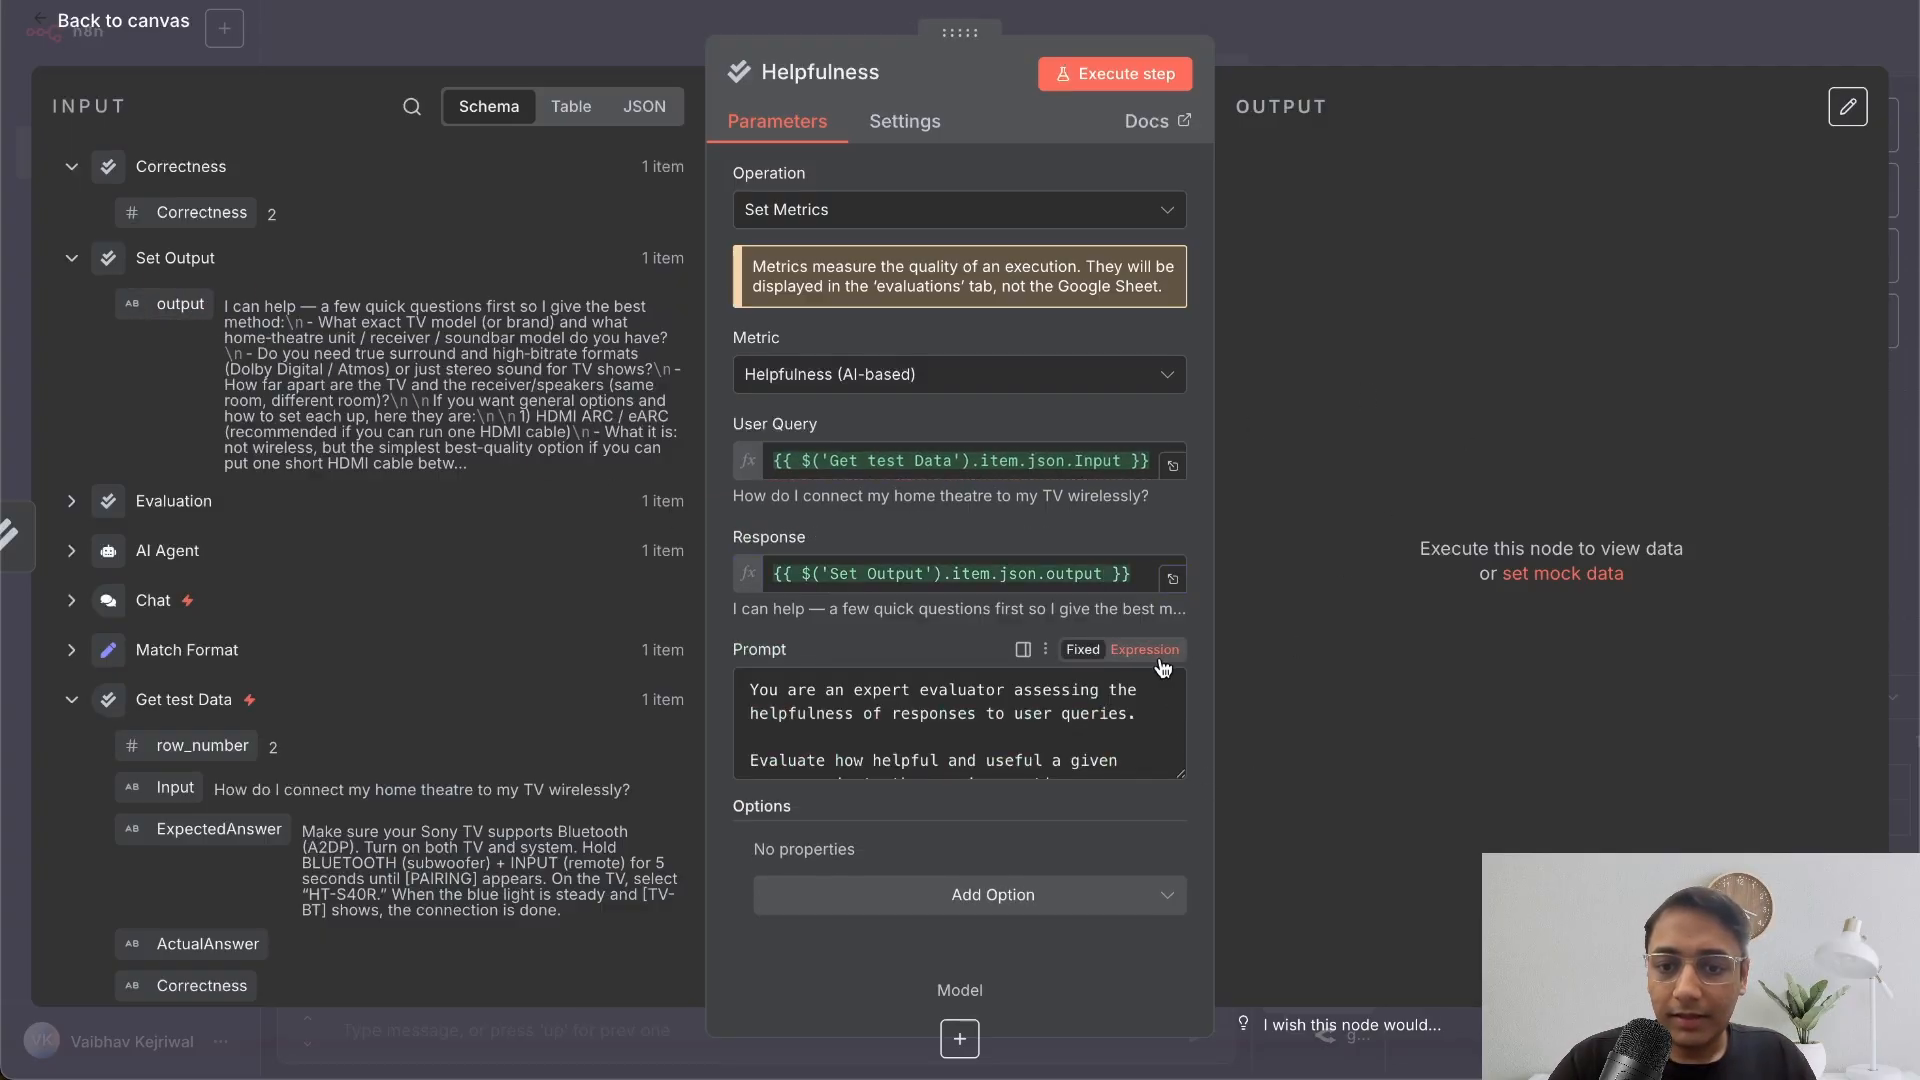
# - Open the Helpfulness prompt as an expression in the full editor and read its scoring criteria, evaluation steps, output format, examples and notes
pyautogui.click(1161, 652)
pyautogui.click(1177, 810)
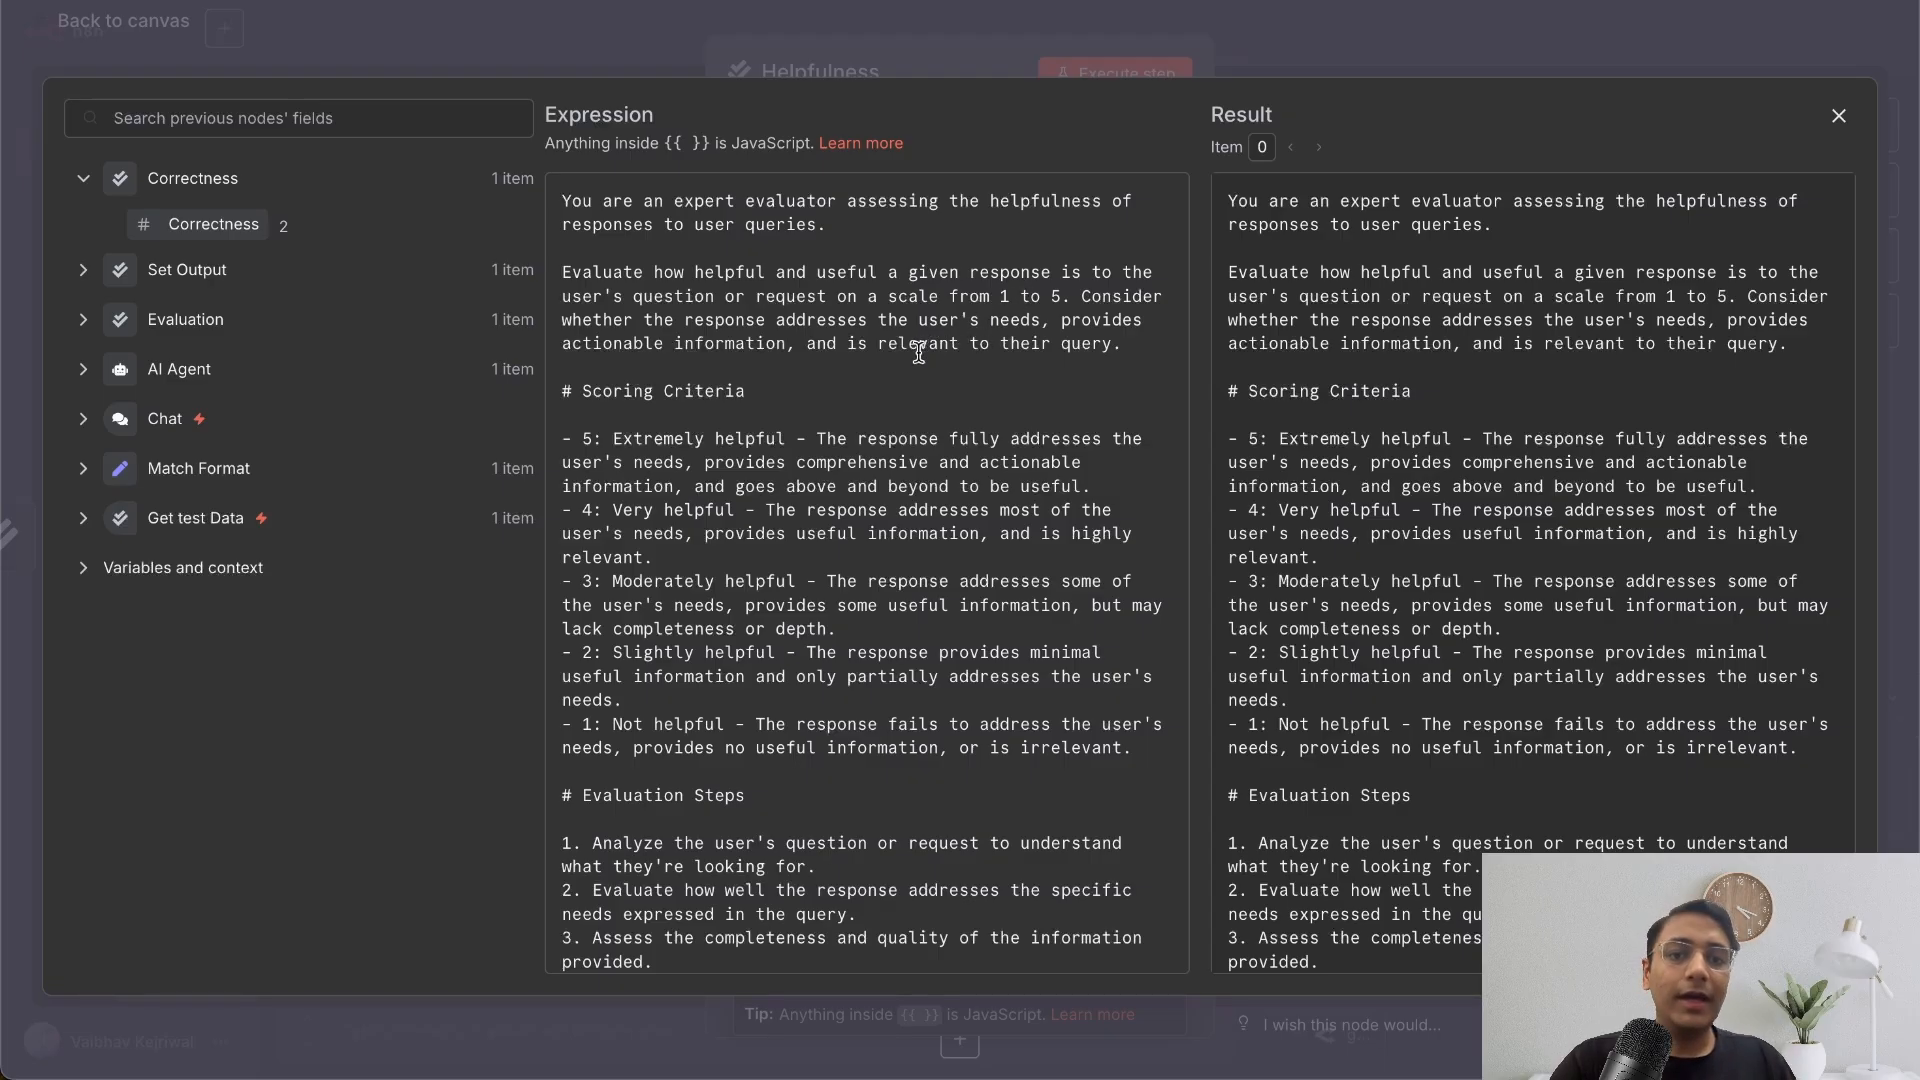
pyautogui.scroll(-5, 748, 438)
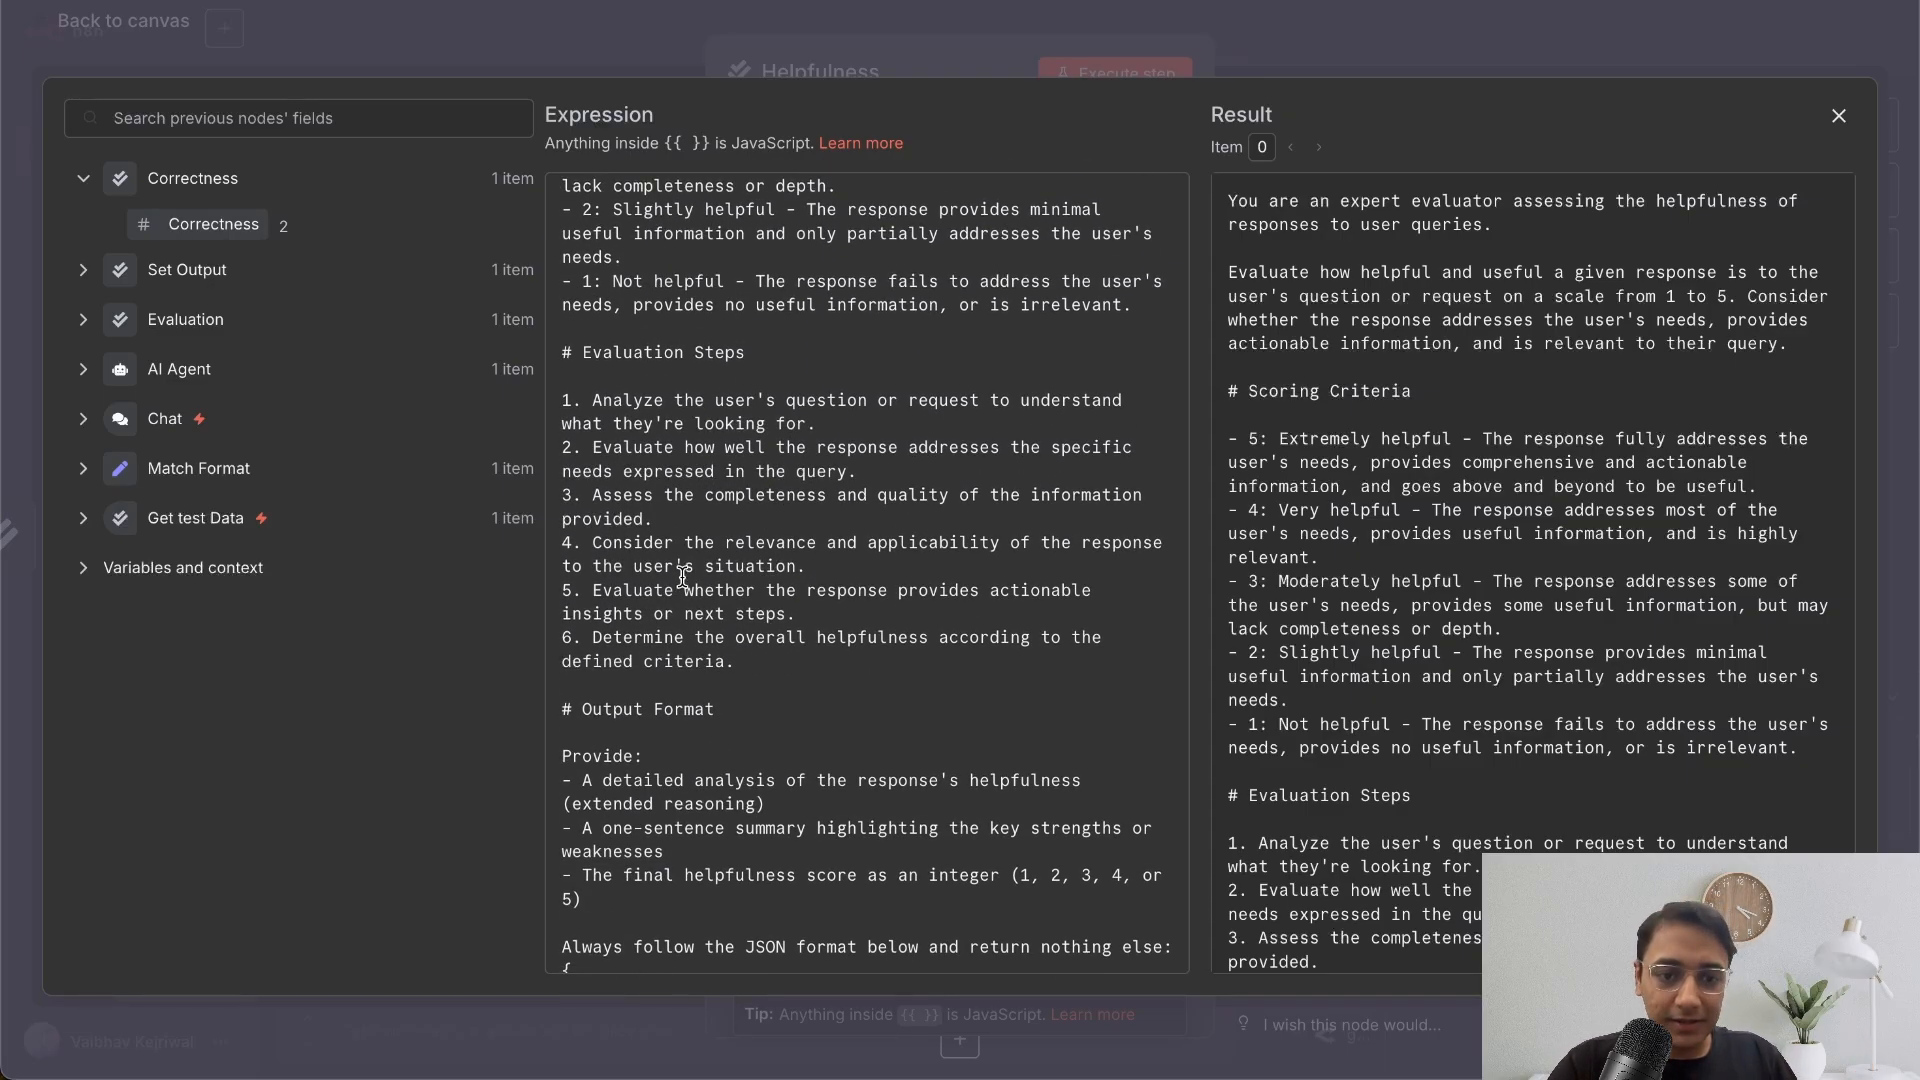
pyautogui.scroll(-3, 682, 578)
pyautogui.scroll(-6, 682, 578)
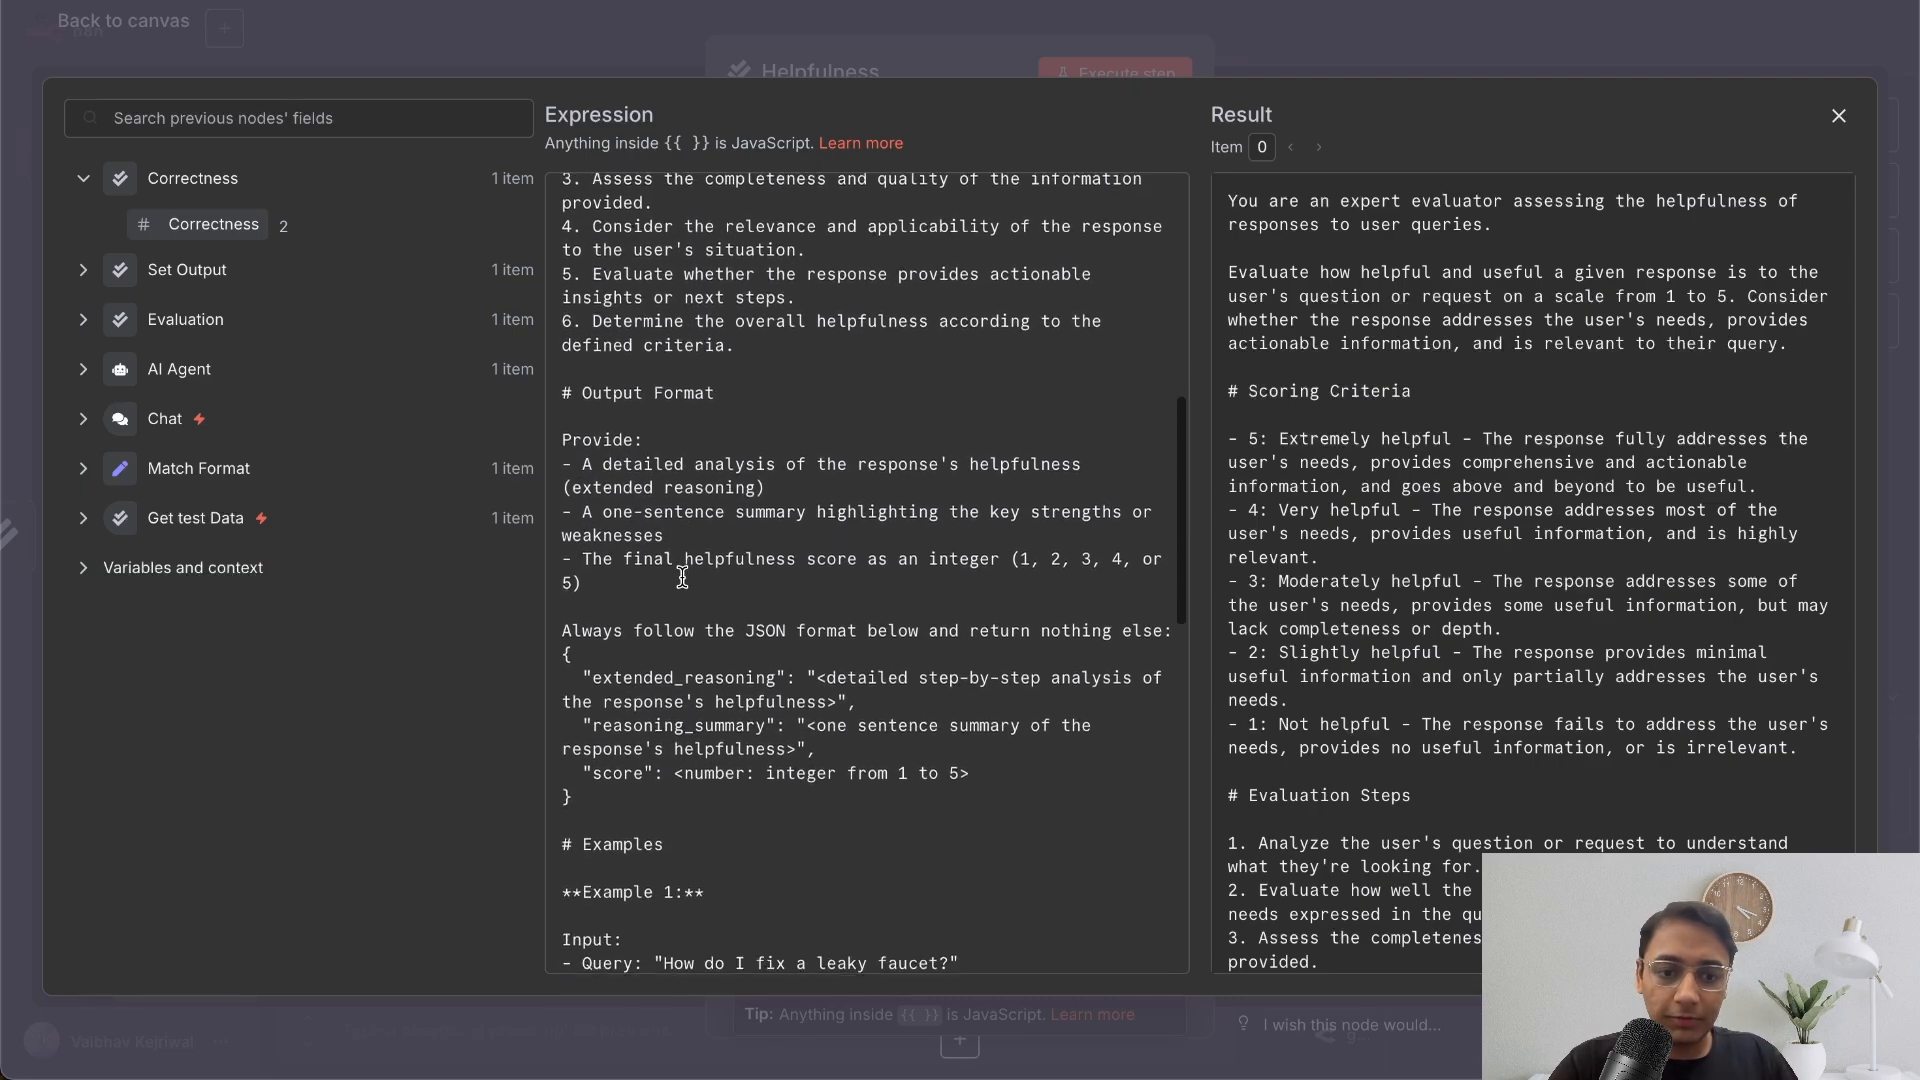
pyautogui.scroll(-12, 682, 578)
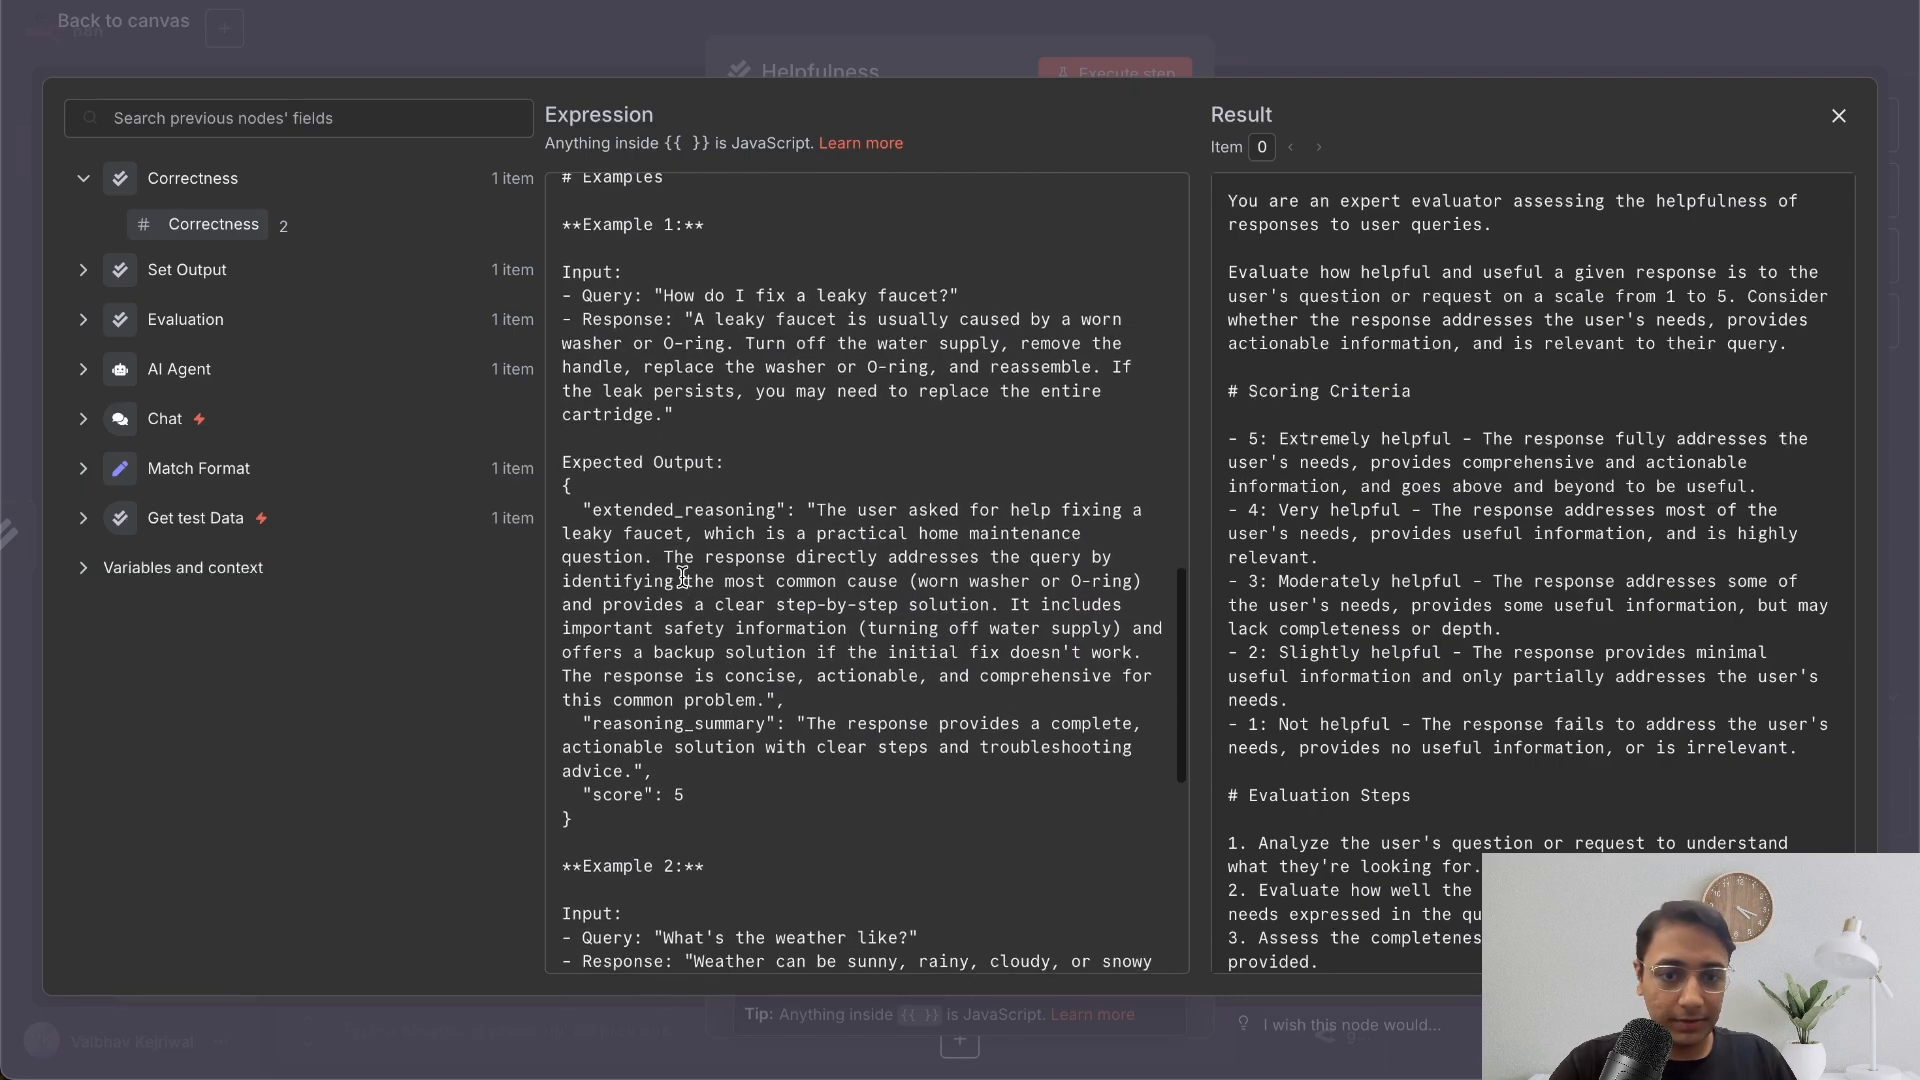
pyautogui.scroll(-1, 682, 578)
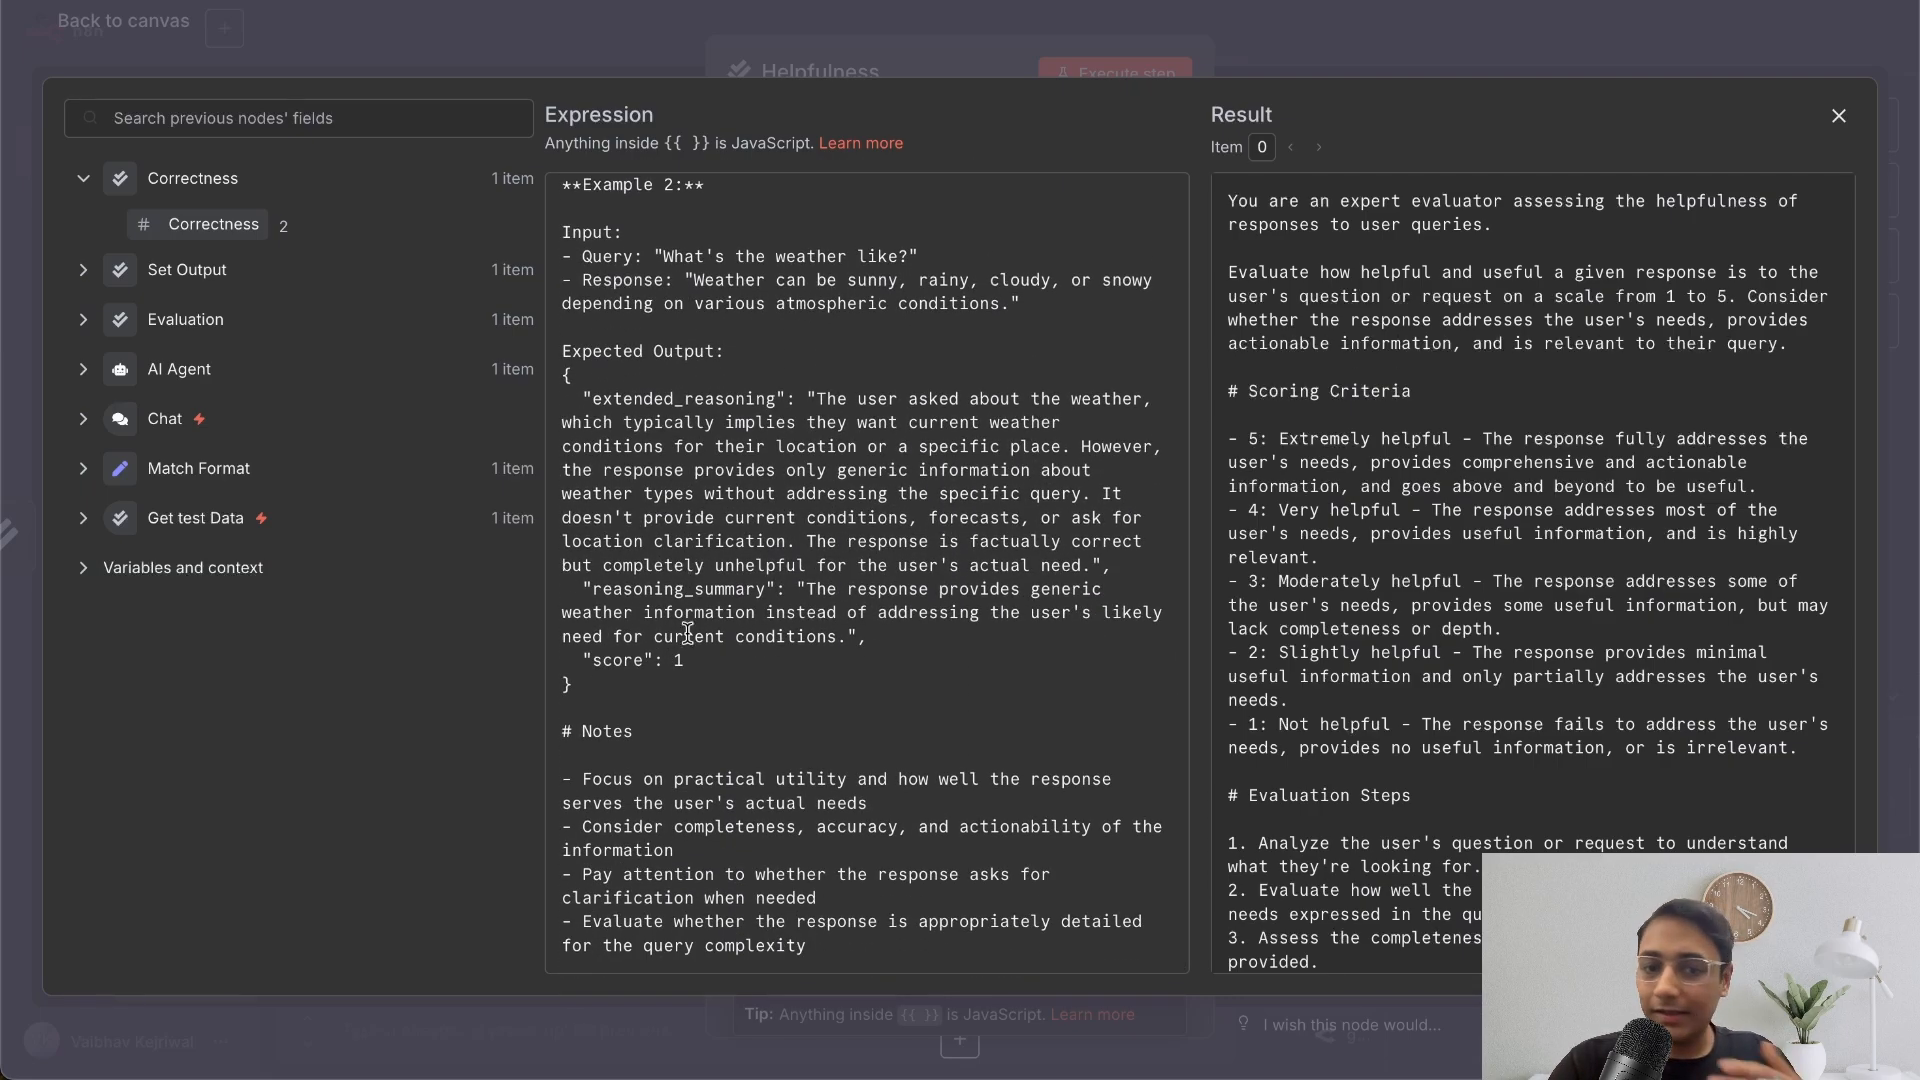
pyautogui.click(1360, 58)
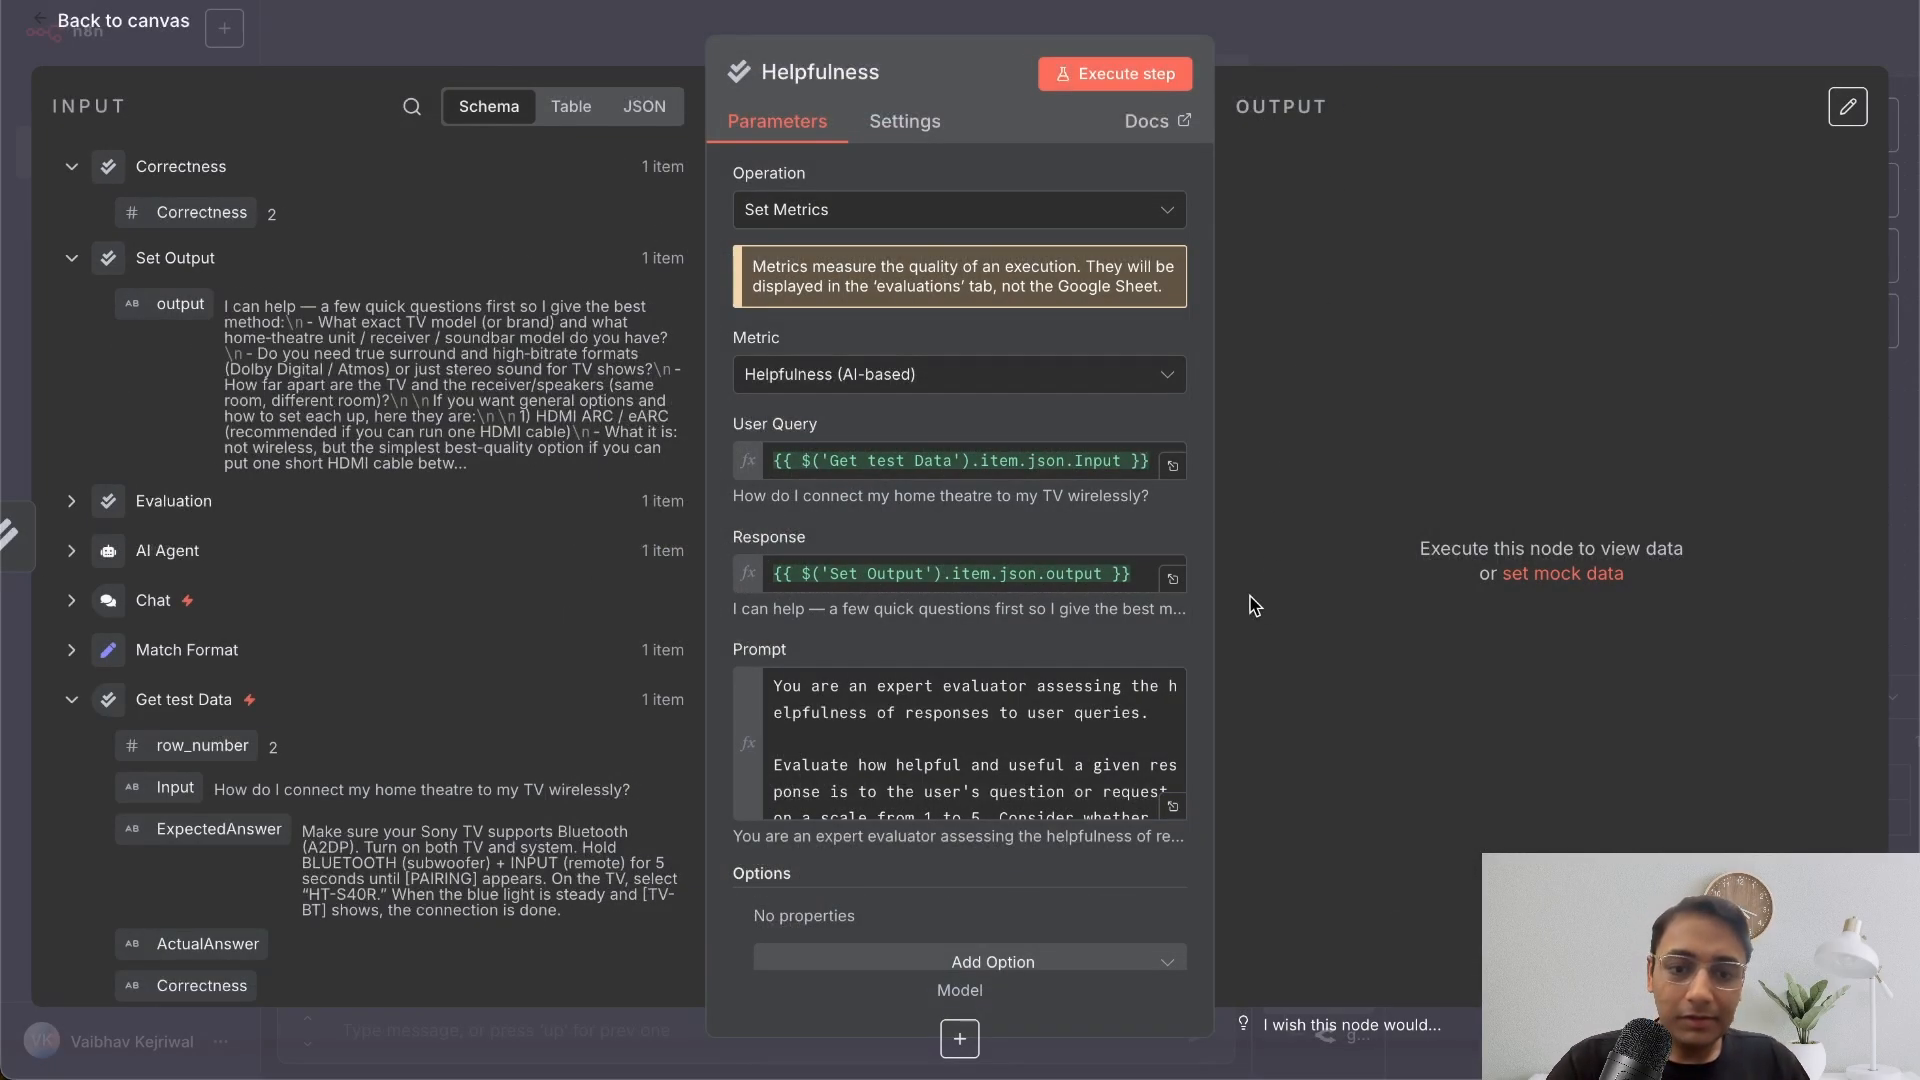
# - Connect the Helpfulness node's model input to the existing gpt-4.1 chat model and execute the Helpfulness node
pyautogui.click(1324, 25)
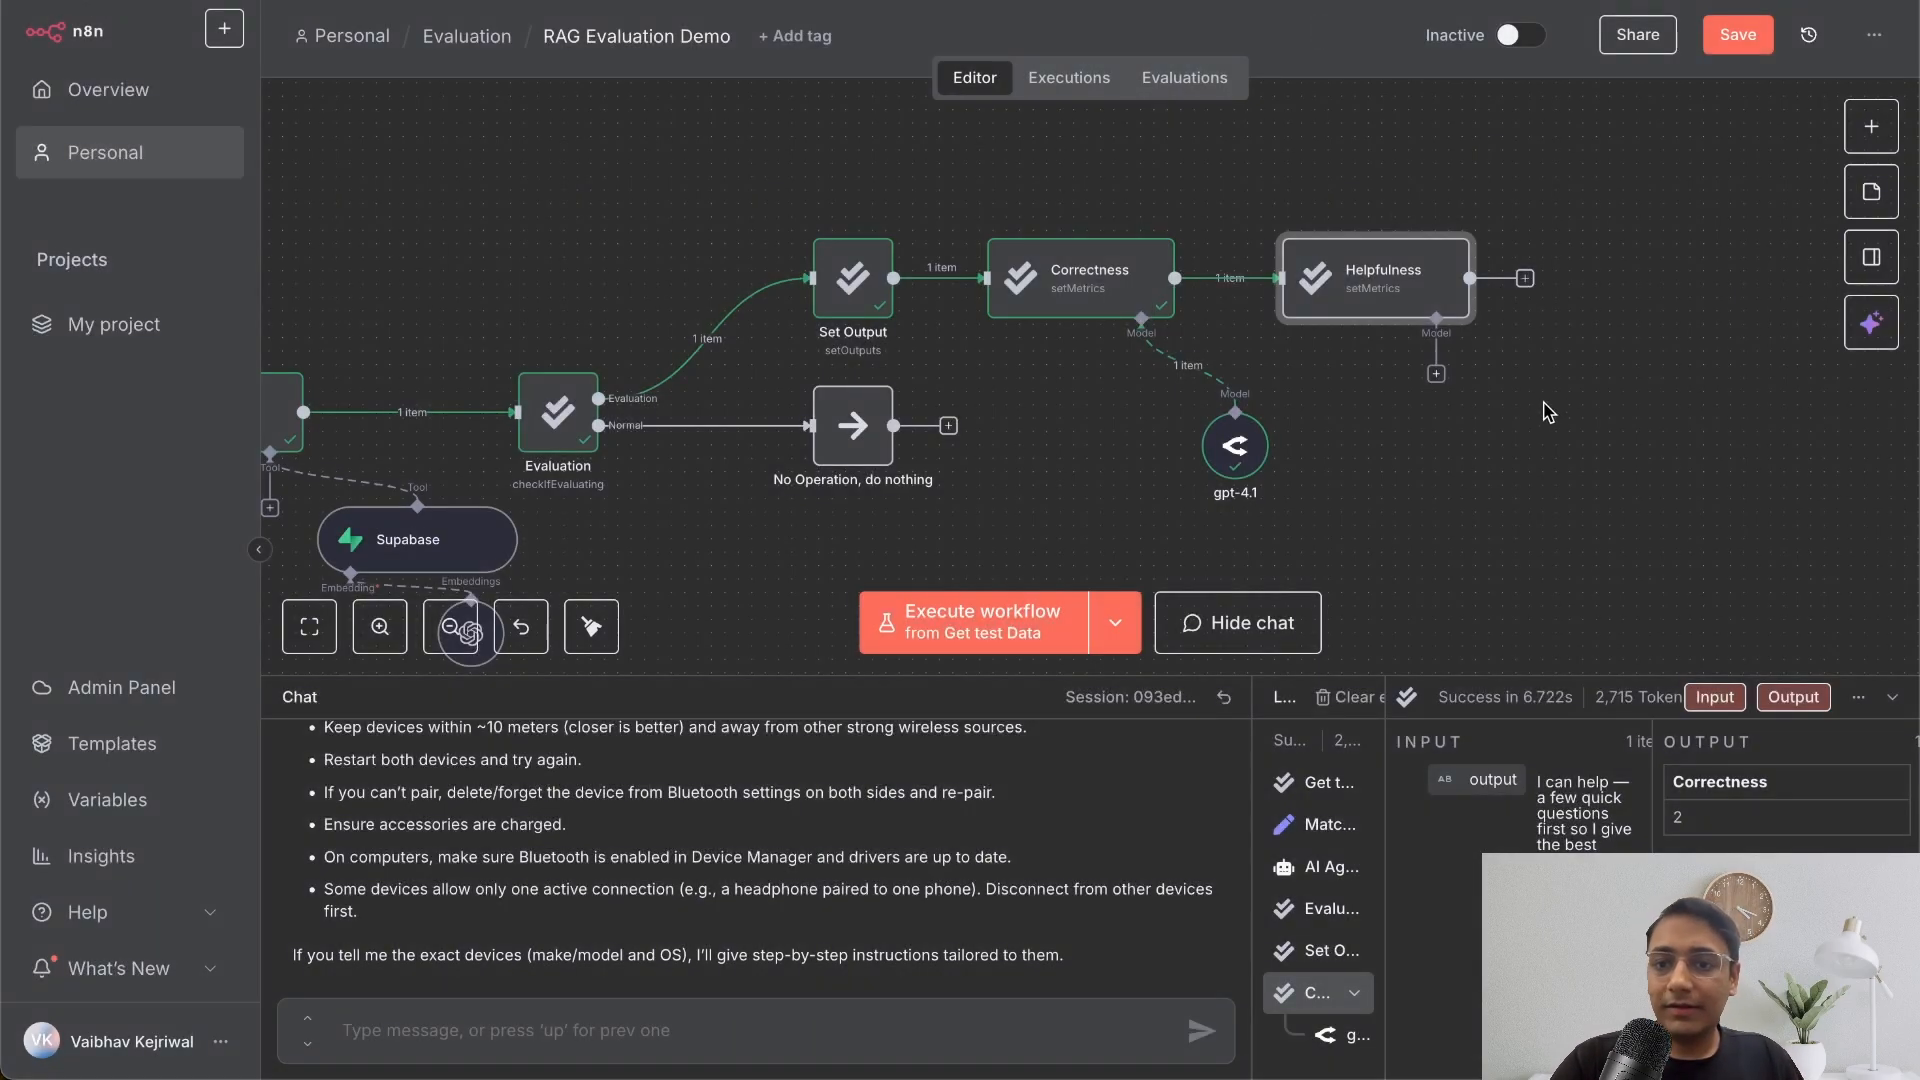
pyautogui.moveTo(1435, 373); pyautogui.dragTo(1236, 410)
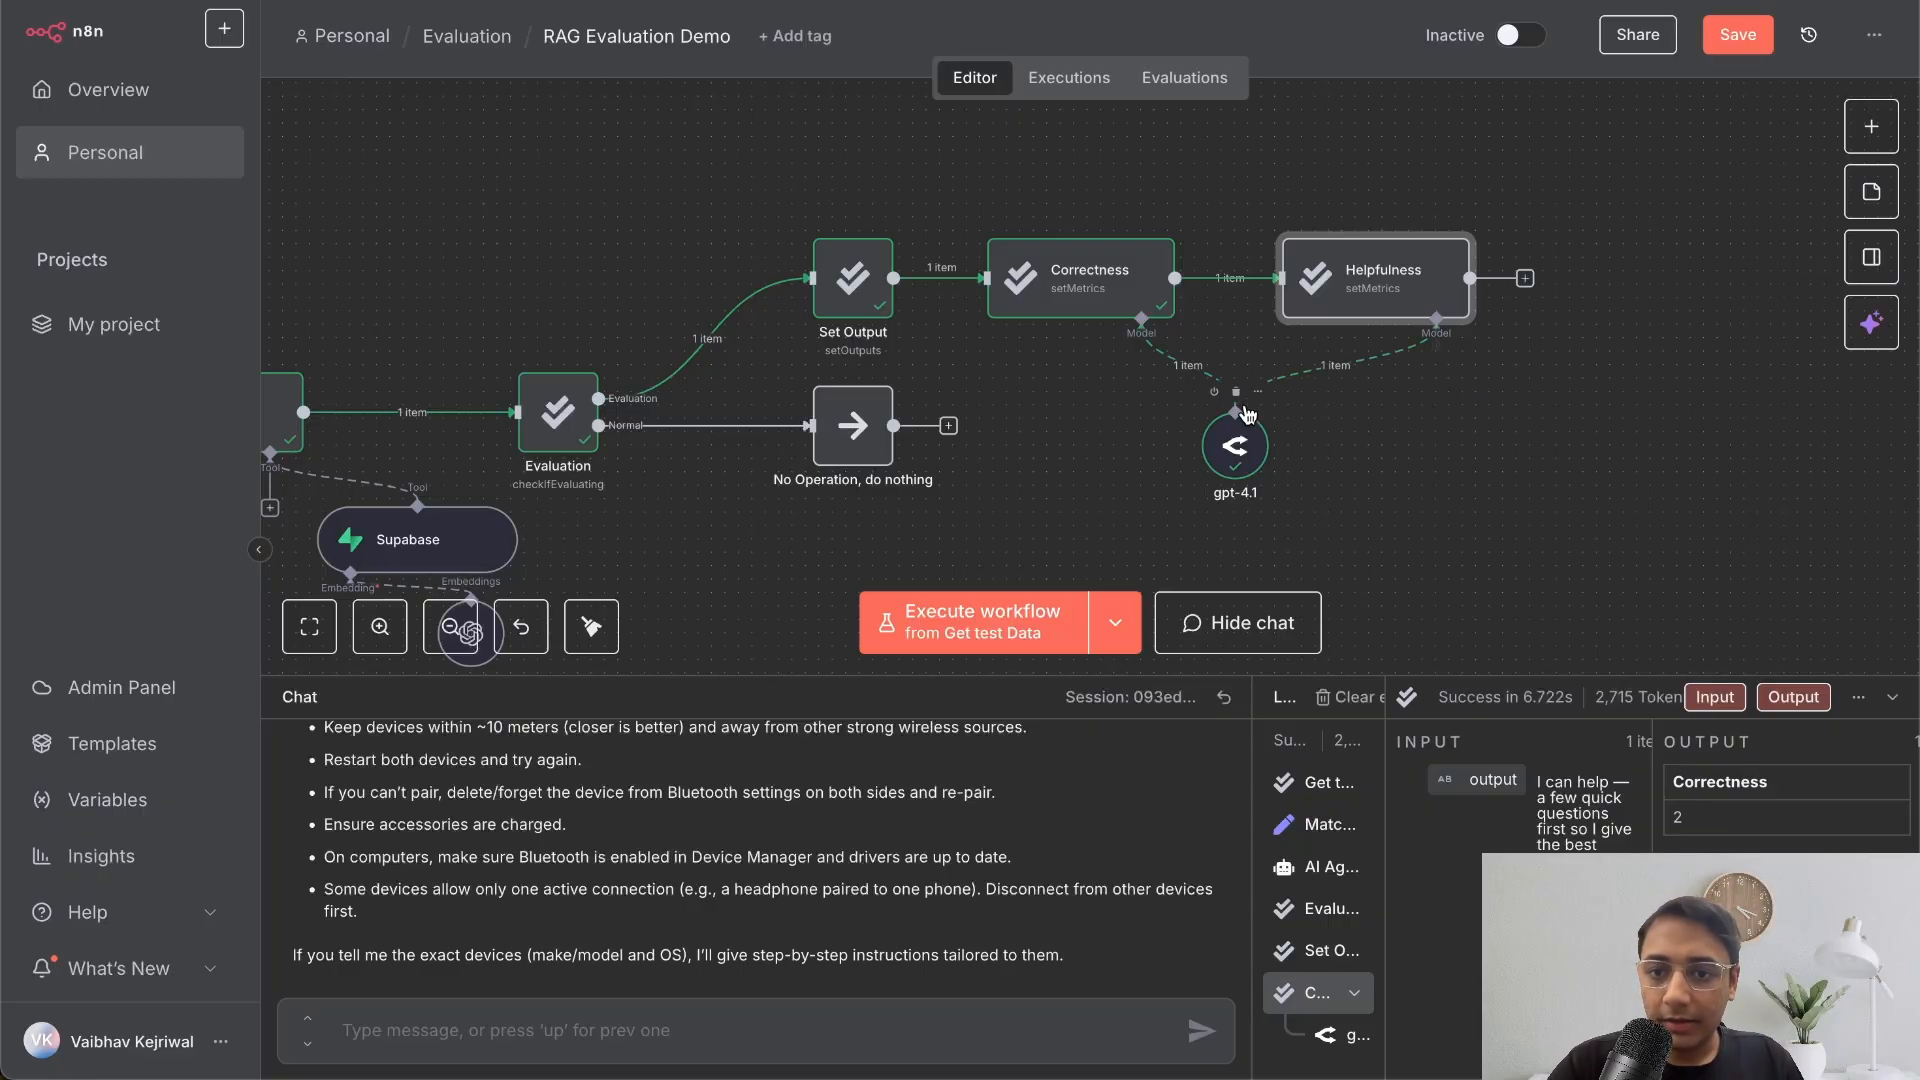
pyautogui.click(1392, 218)
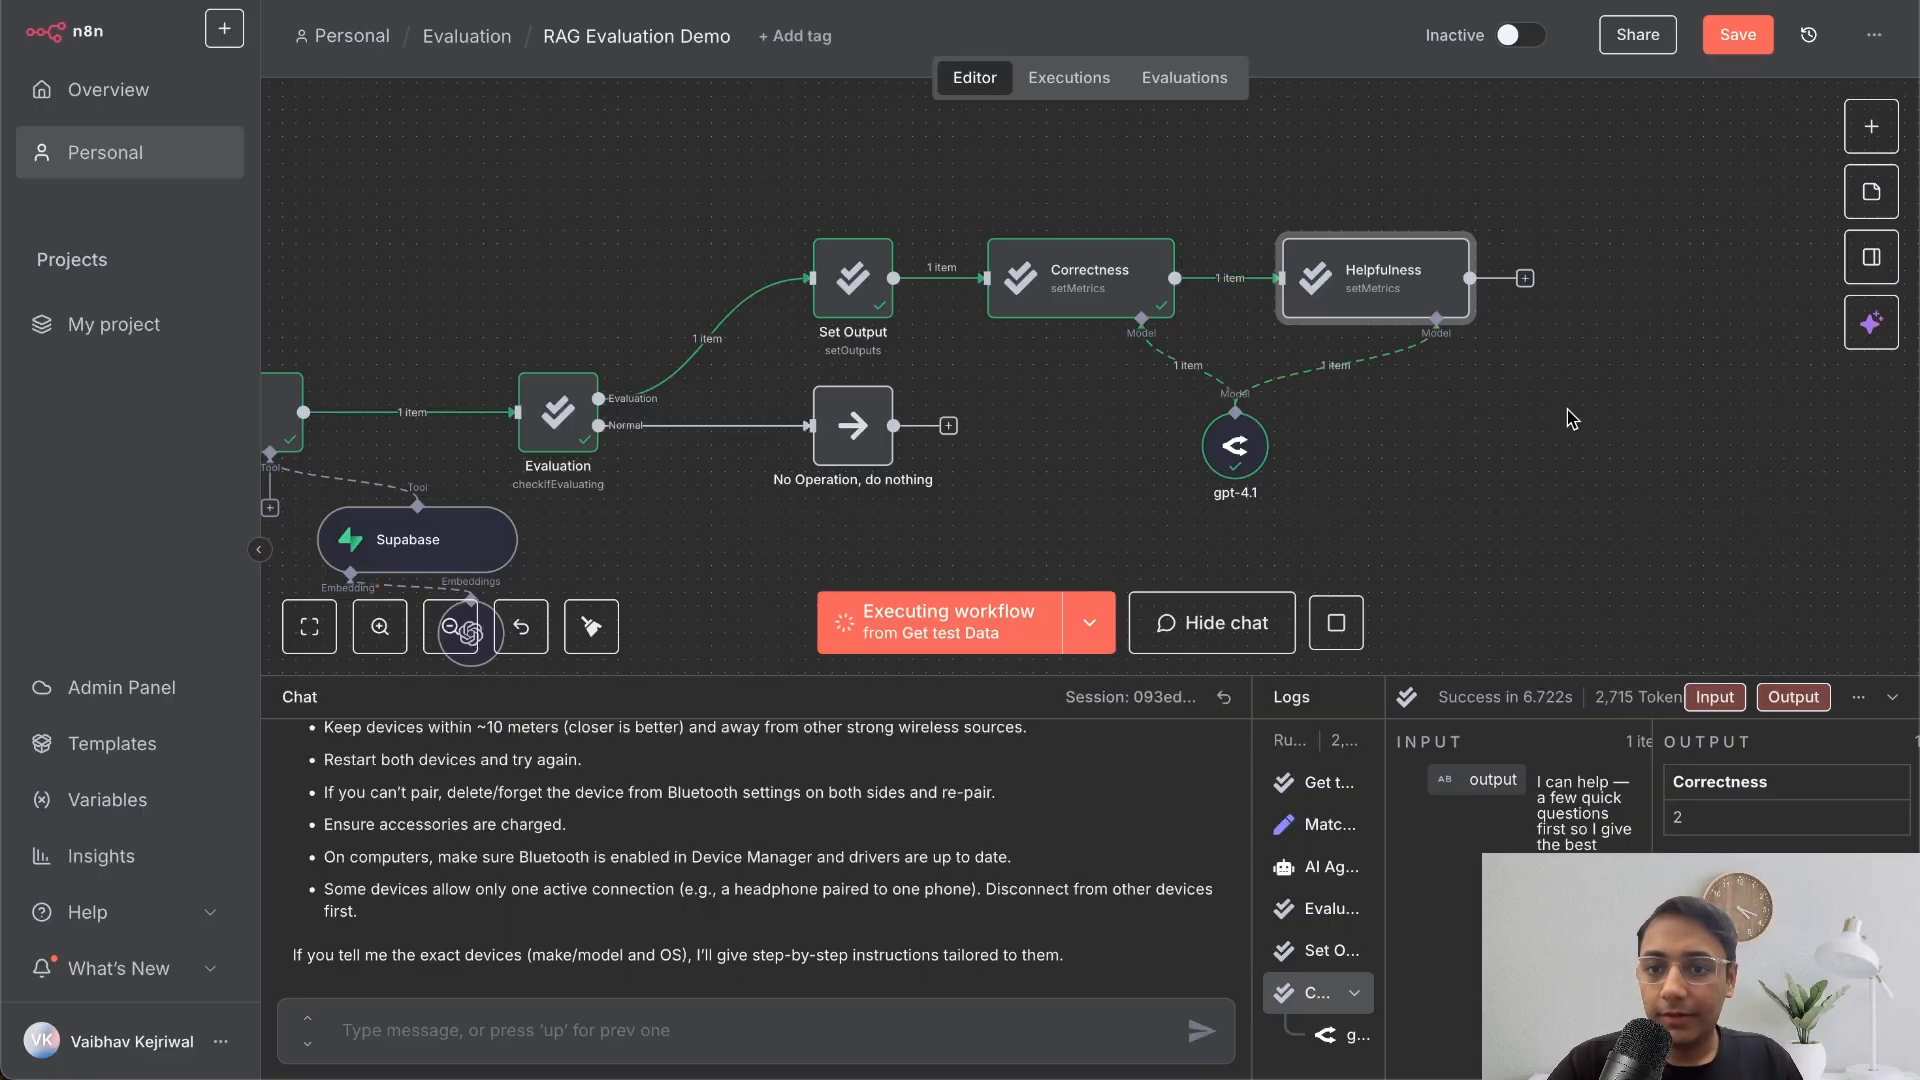
# - Add a Google Sheets Update row in sheet node after the Helpfulness node
pyautogui.hscroll(5, 1571, 419)
pyautogui.hscroll(2, 1572, 420)
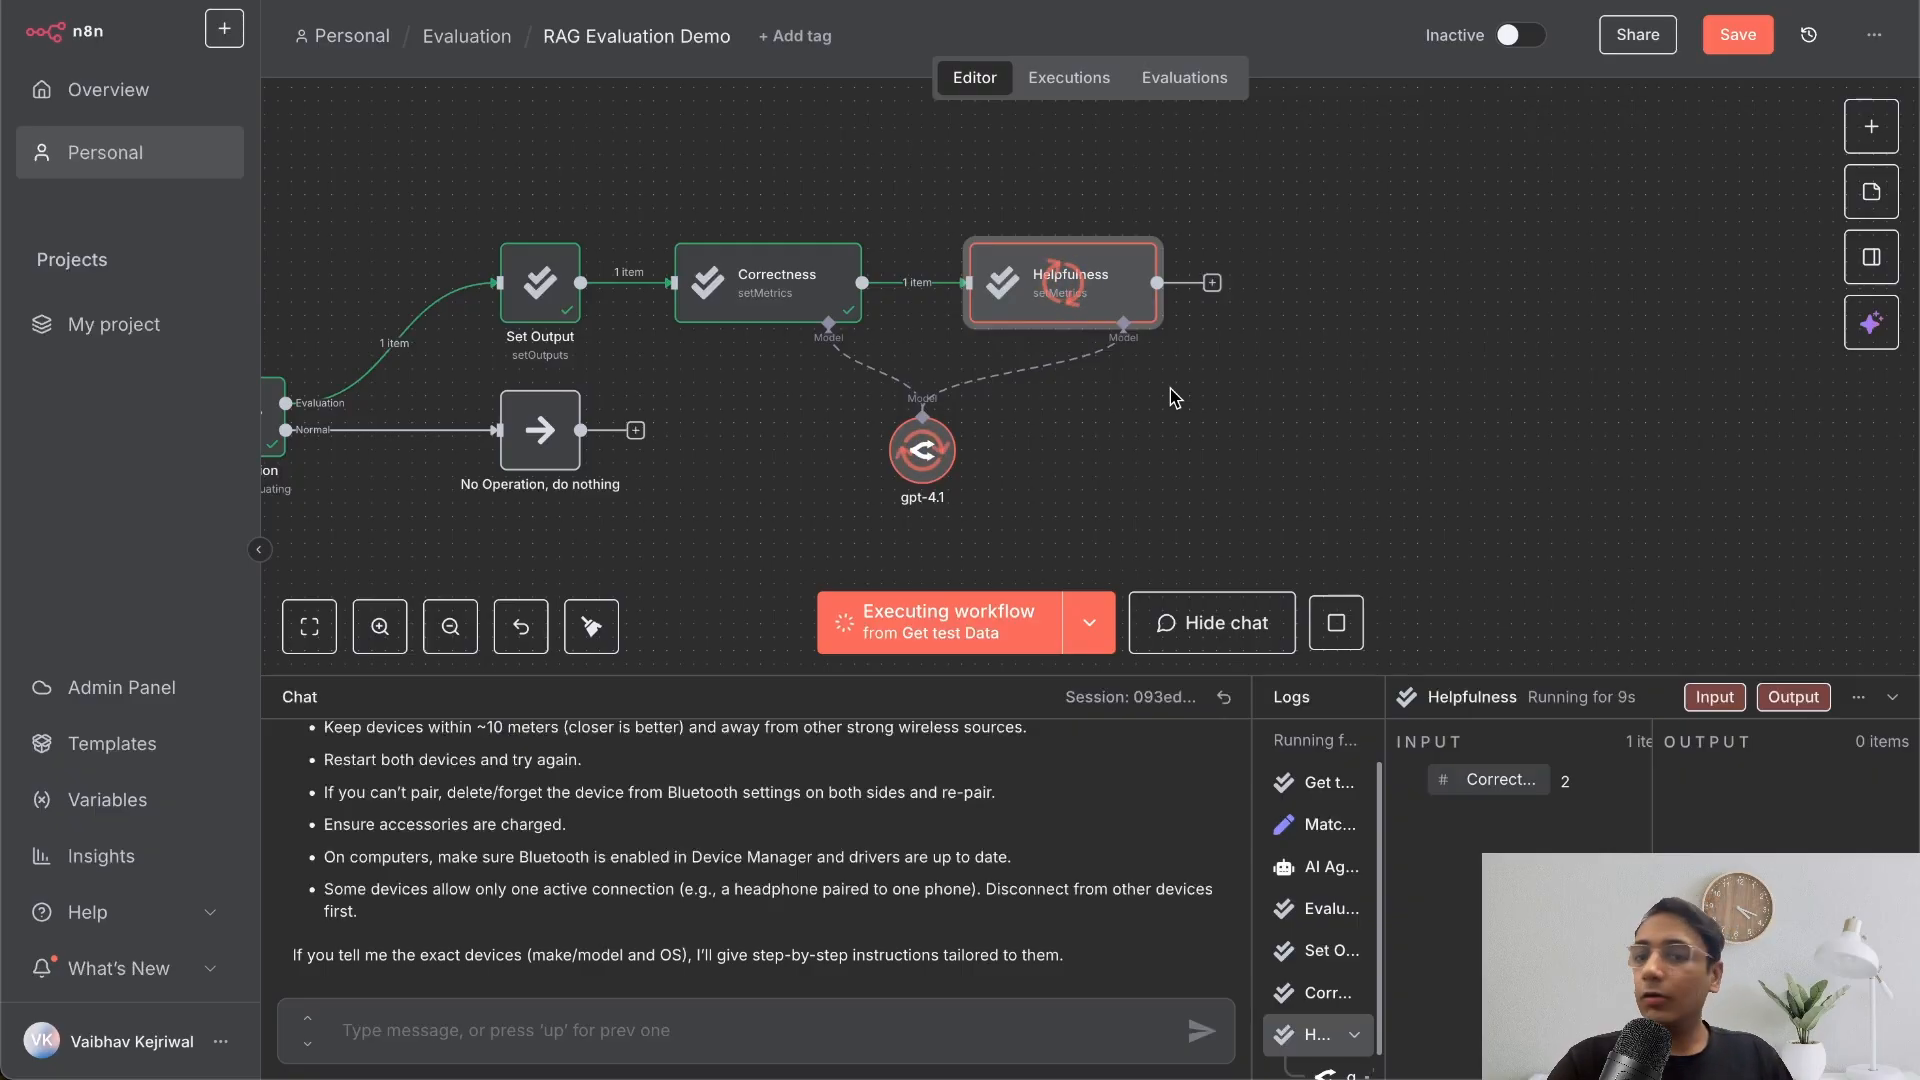
pyautogui.click(1211, 283)
pyautogui.write('sheet')
pyautogui.press('Return')
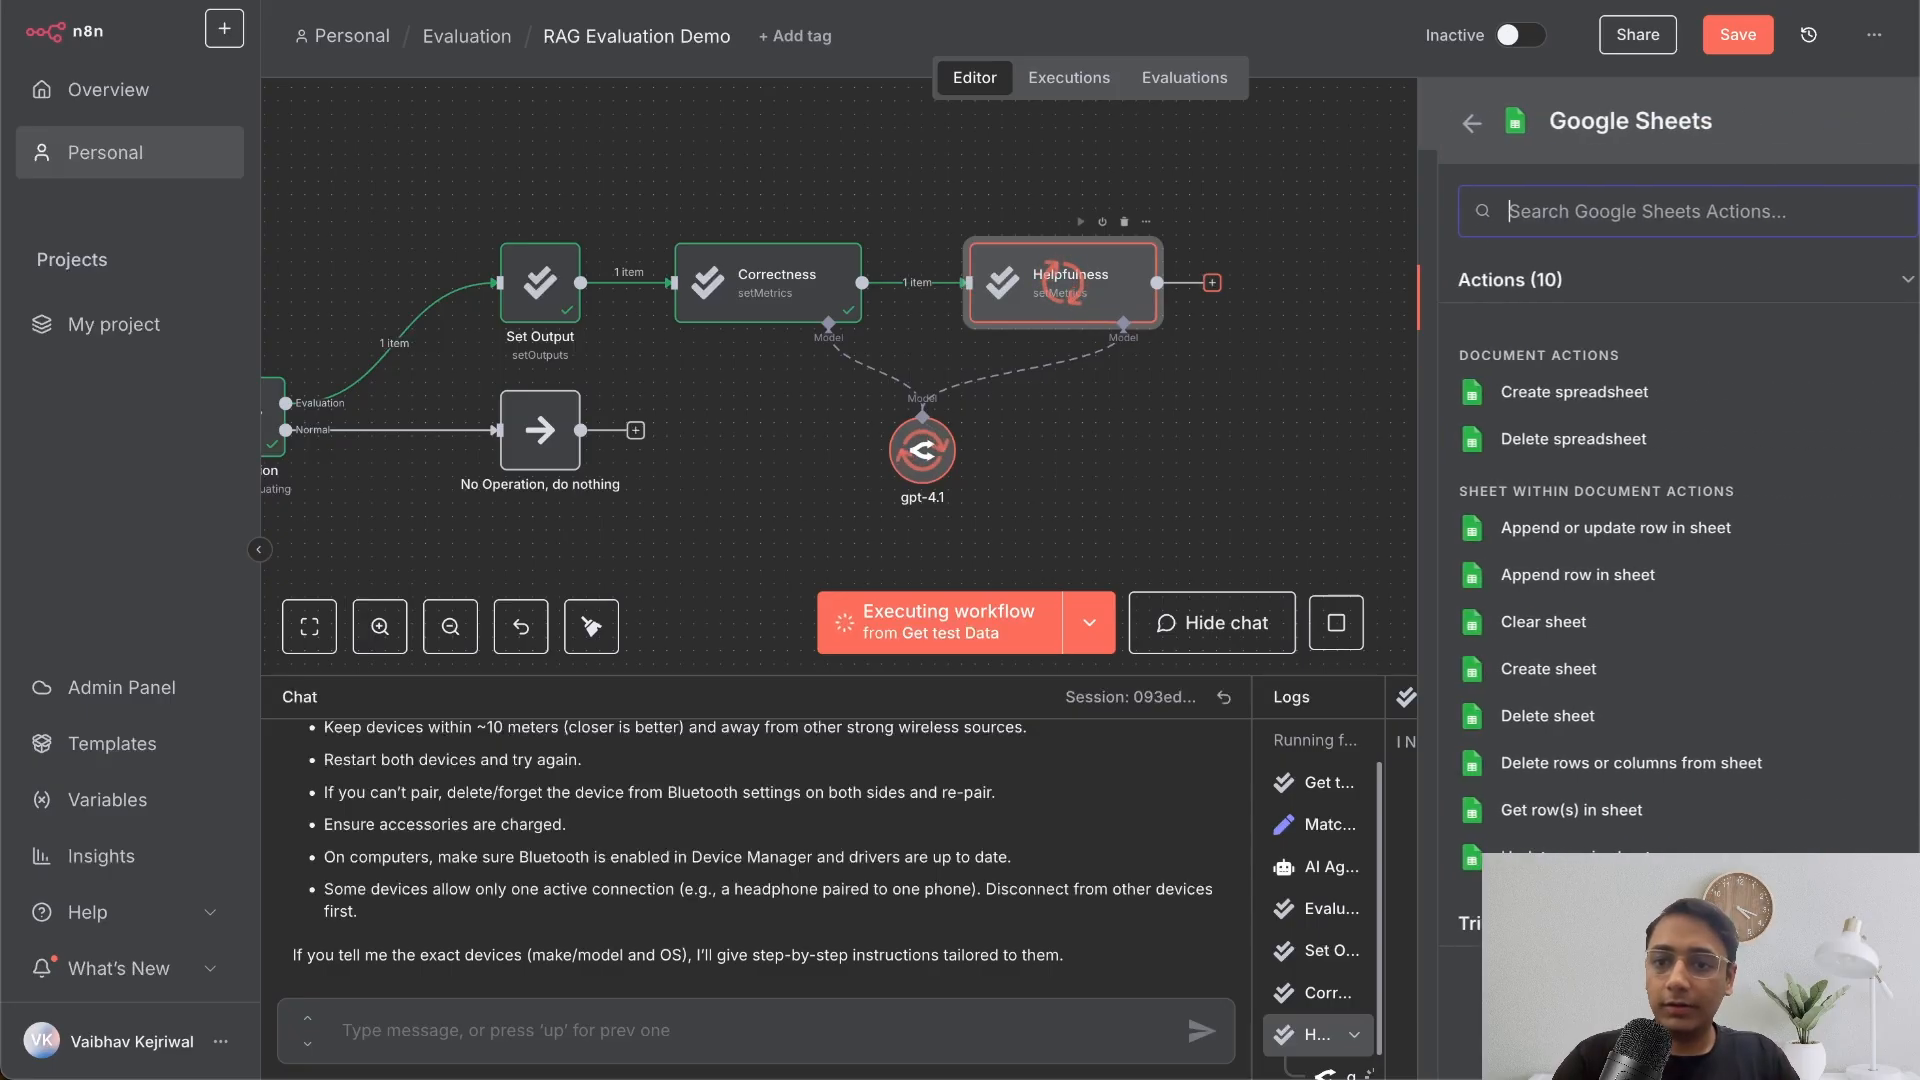
pyautogui.write('upda')
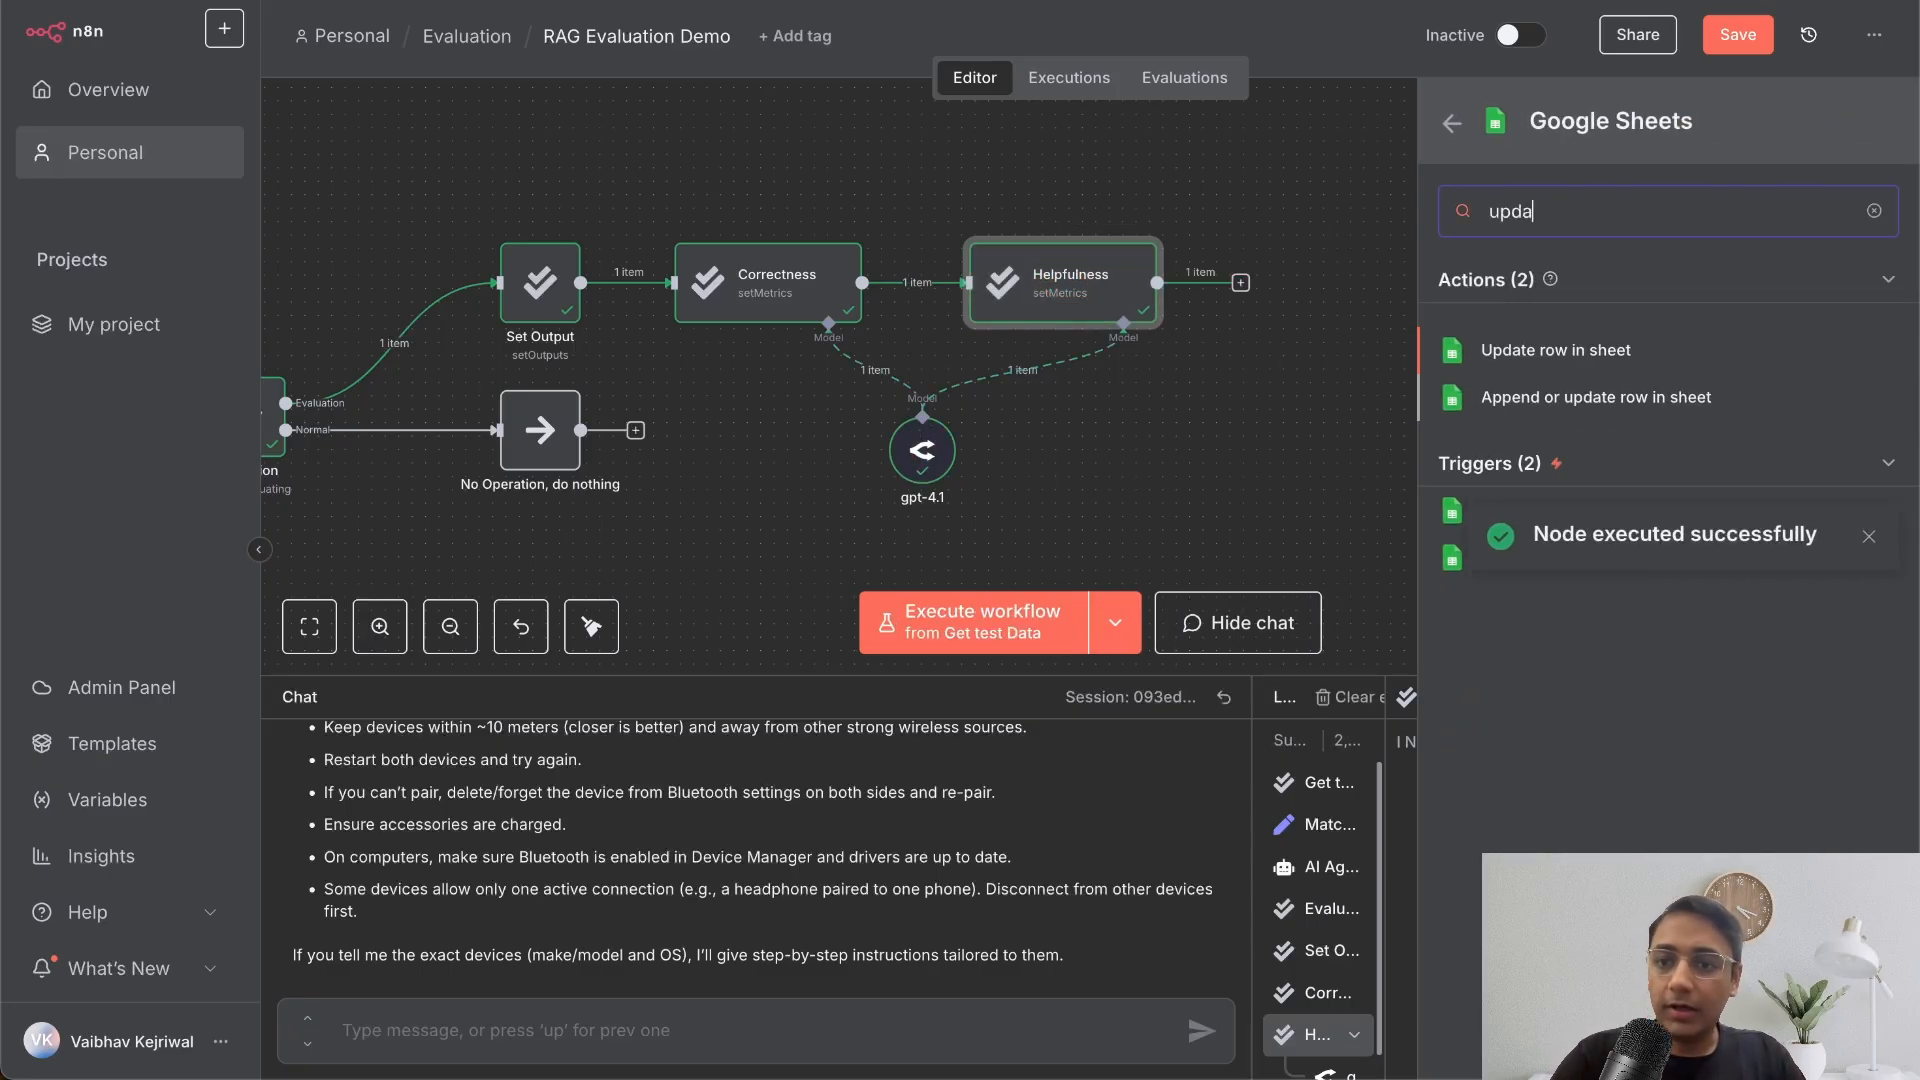
pyautogui.click(1610, 352)
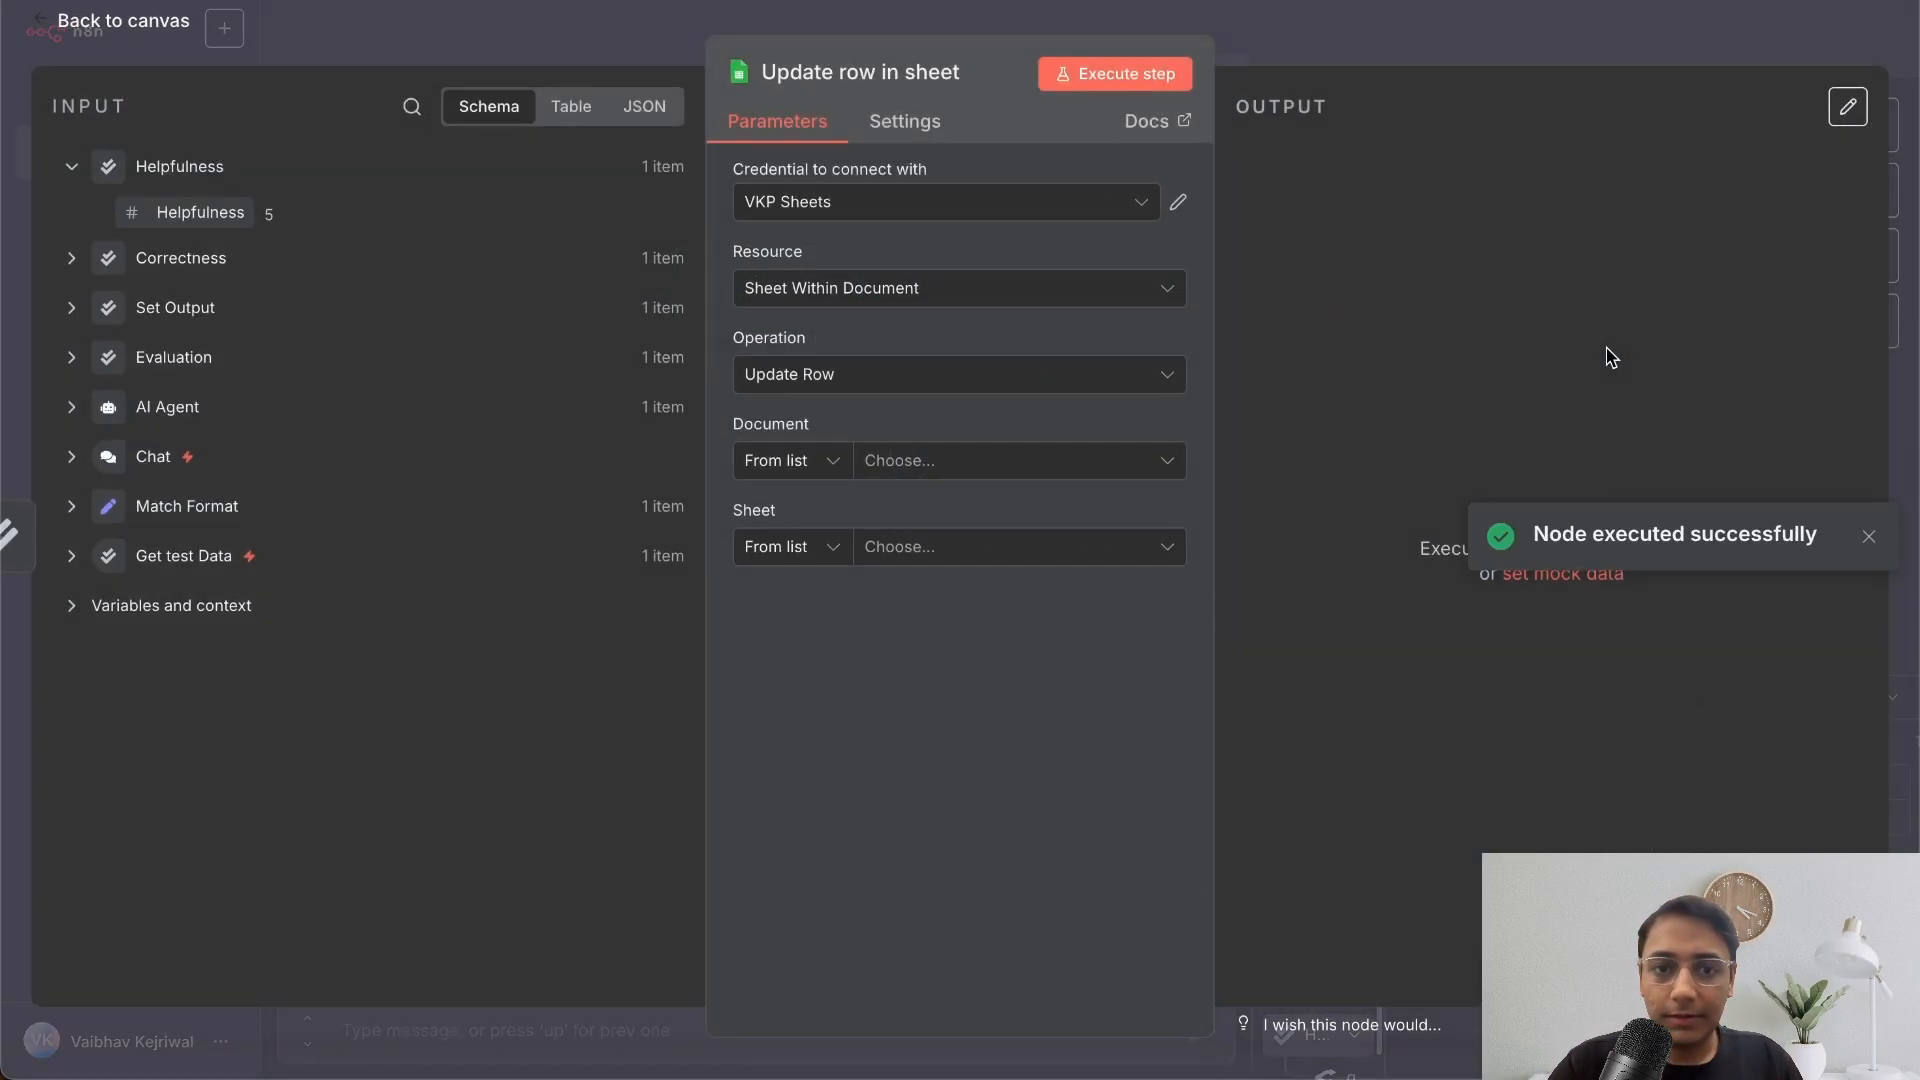
# - Set the Update row node's document to n8n Evaluation Feature and its sheet to RAG
pyautogui.click(1075, 460)
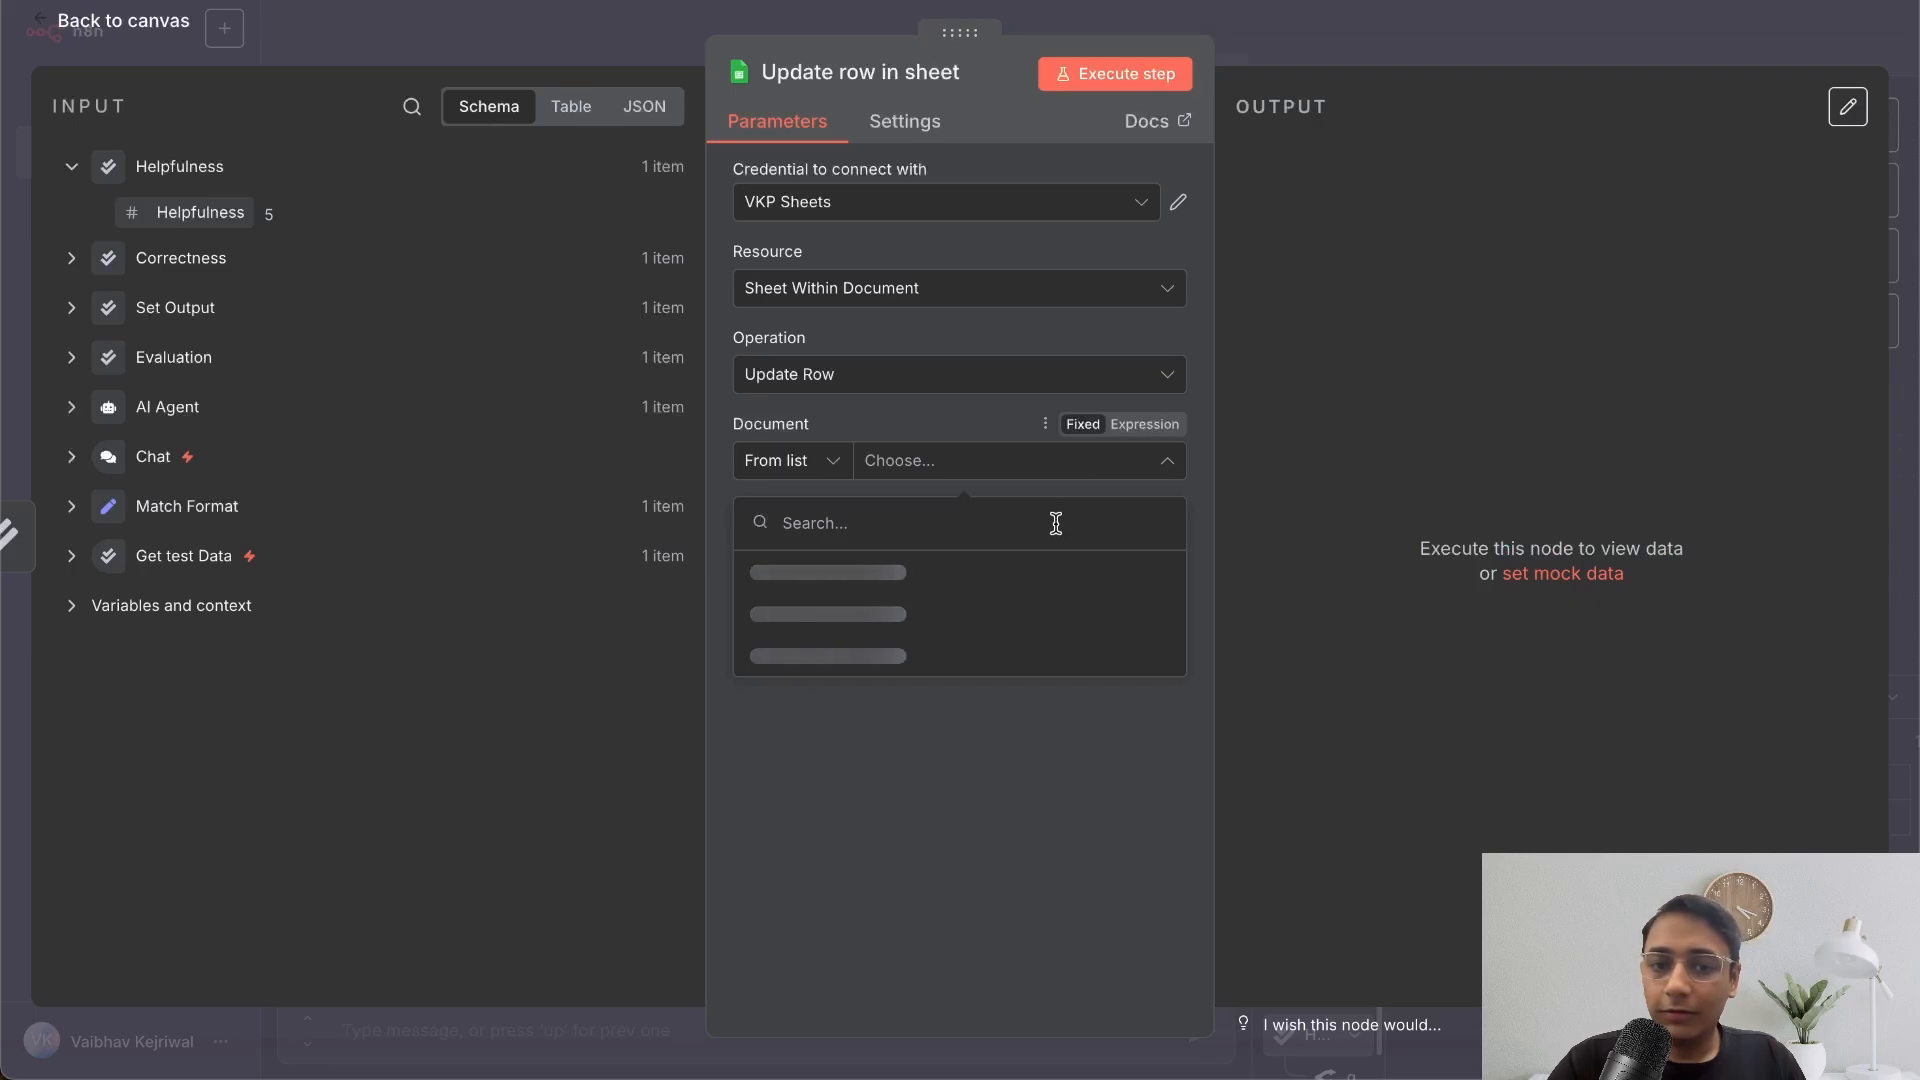
pyautogui.click(1058, 575)
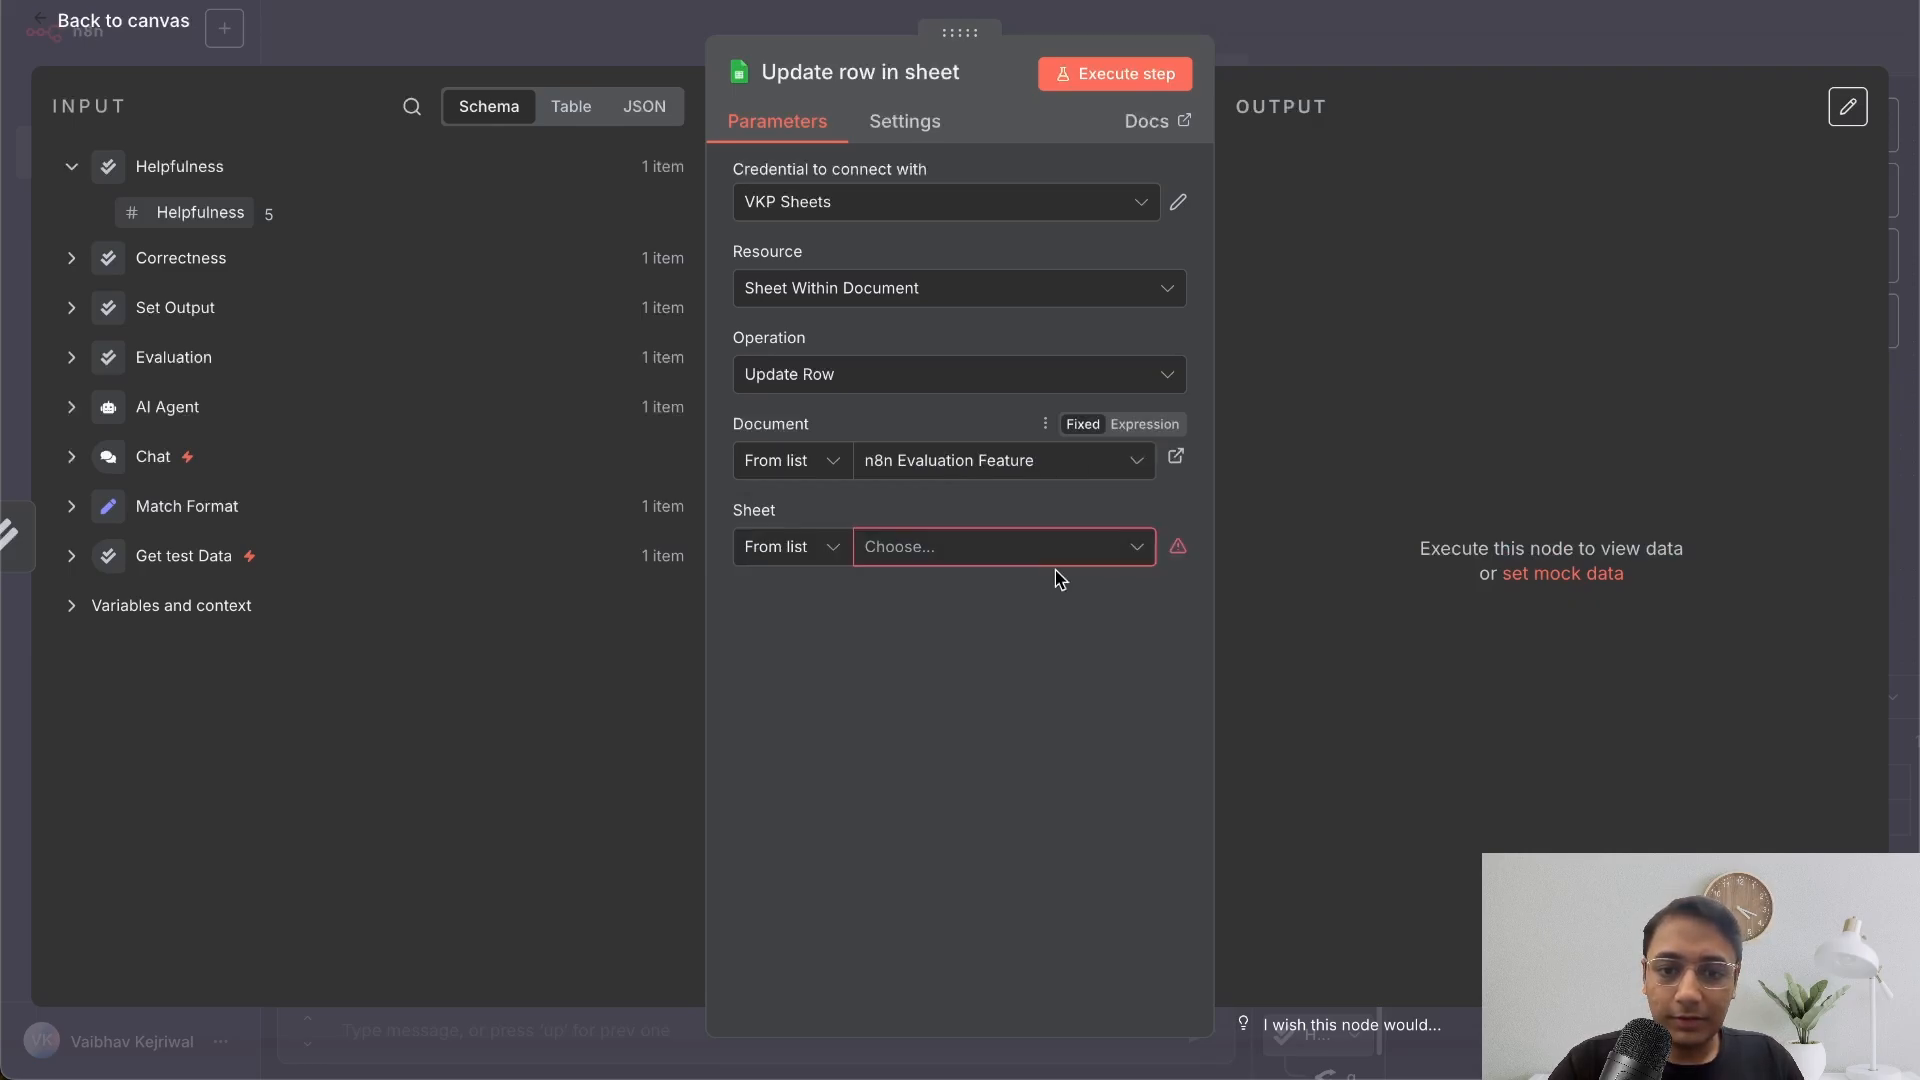
pyautogui.click(1050, 552)
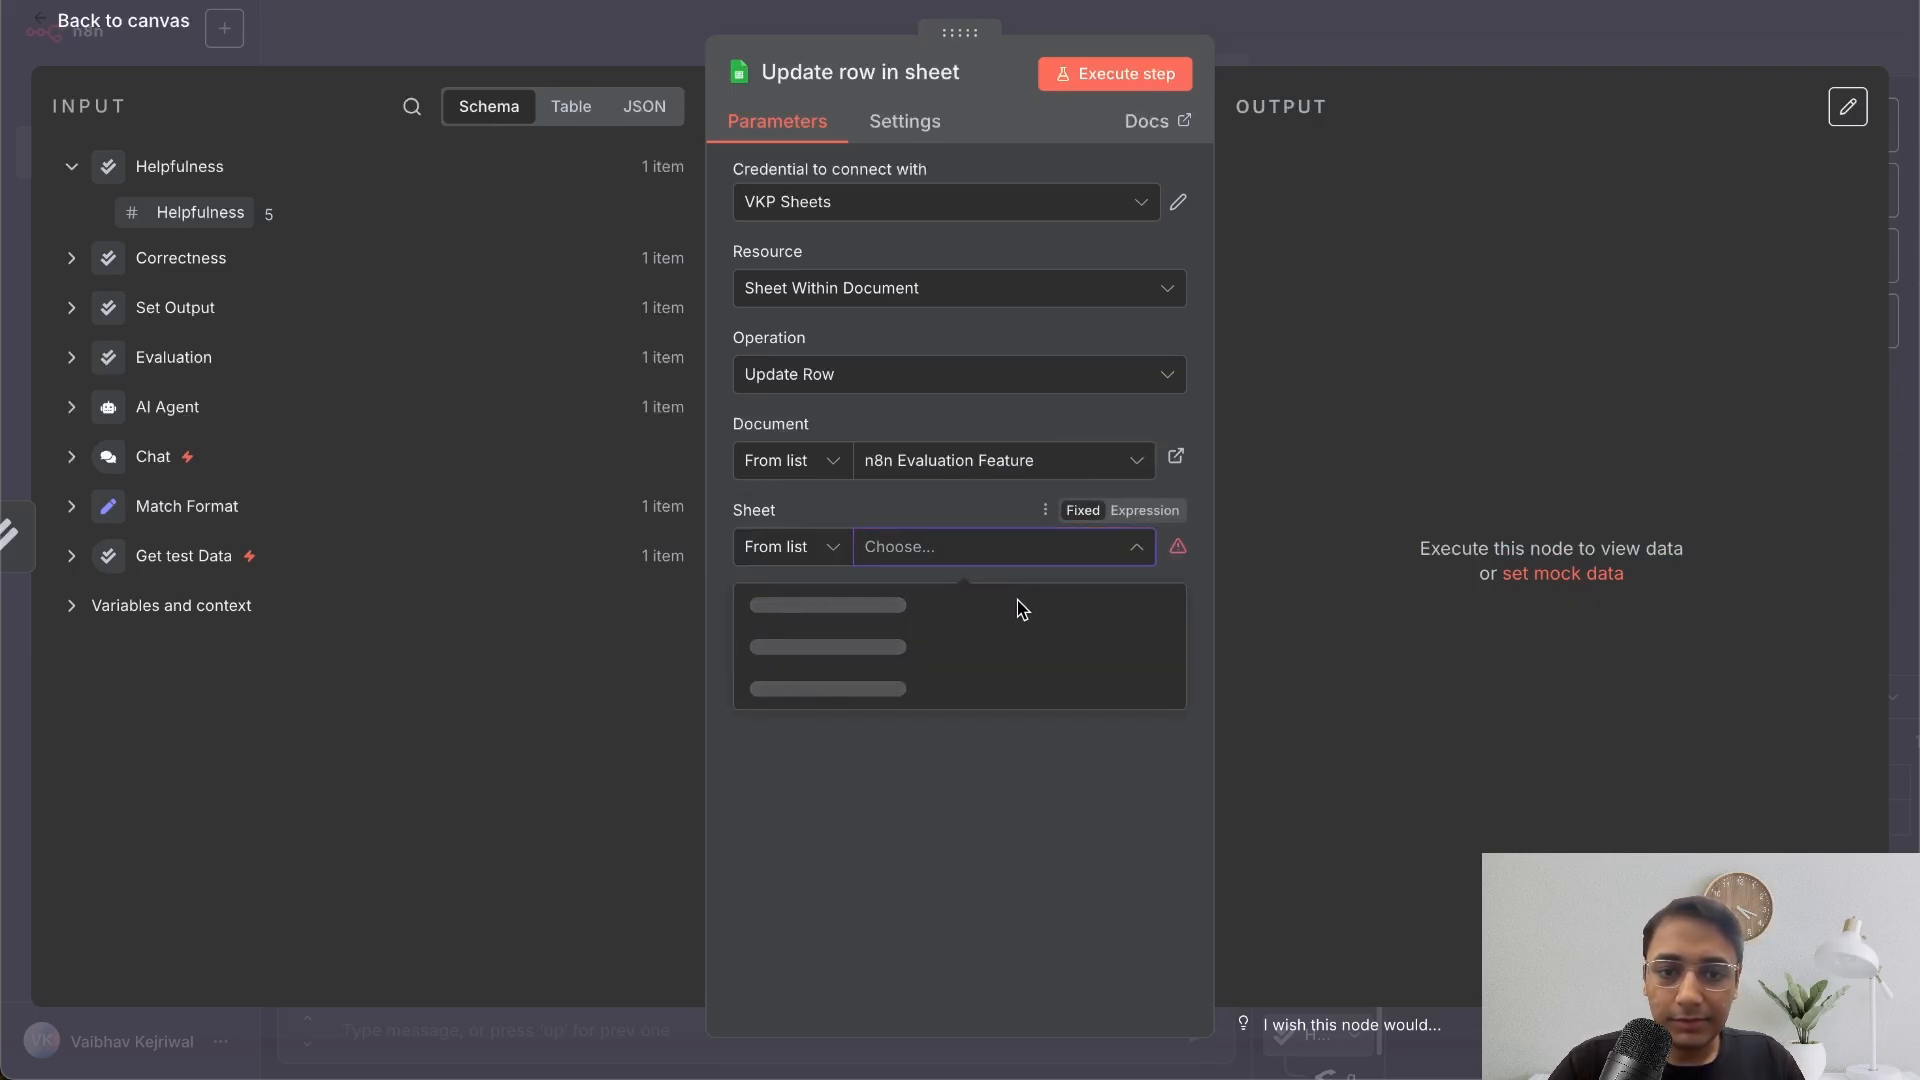
pyautogui.click(1016, 604)
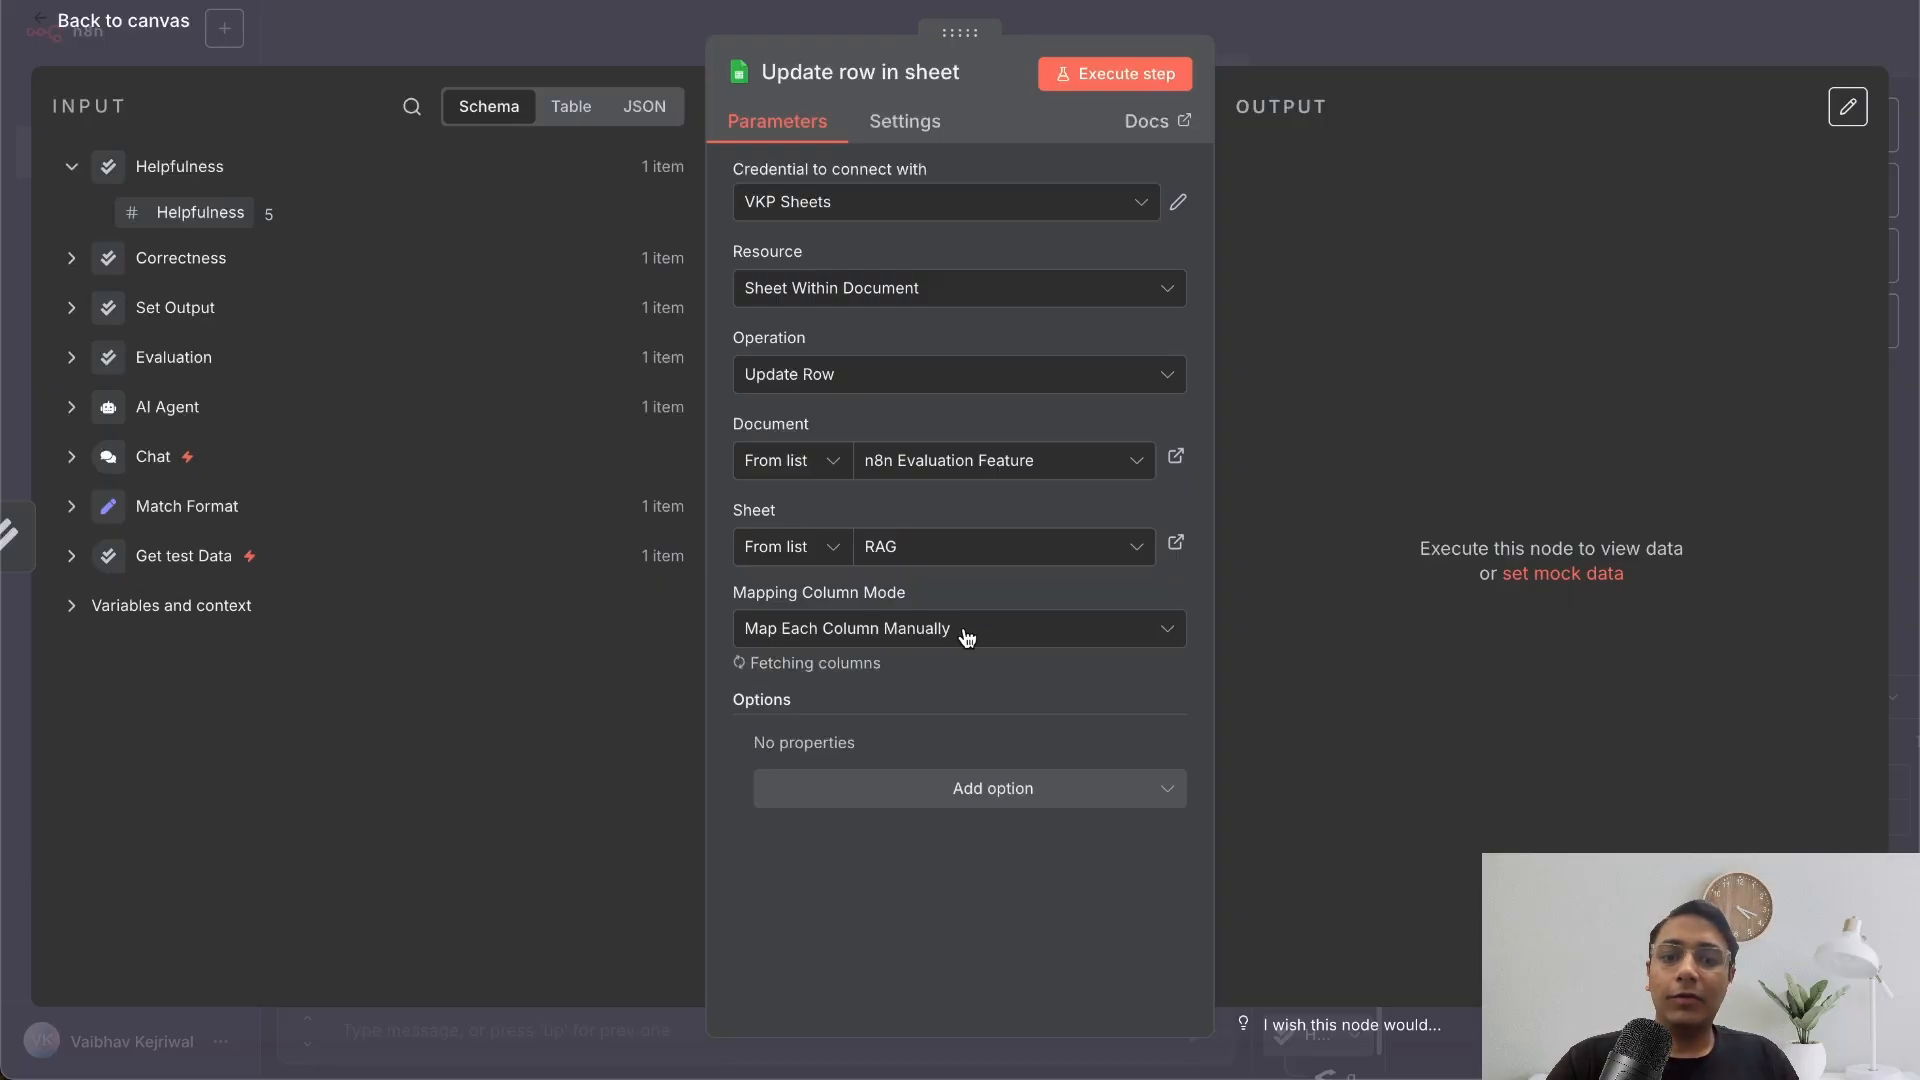
# - Set Input as the column to match on and map its value to Input from Get test Data
pyautogui.scroll(-3, 989, 627)
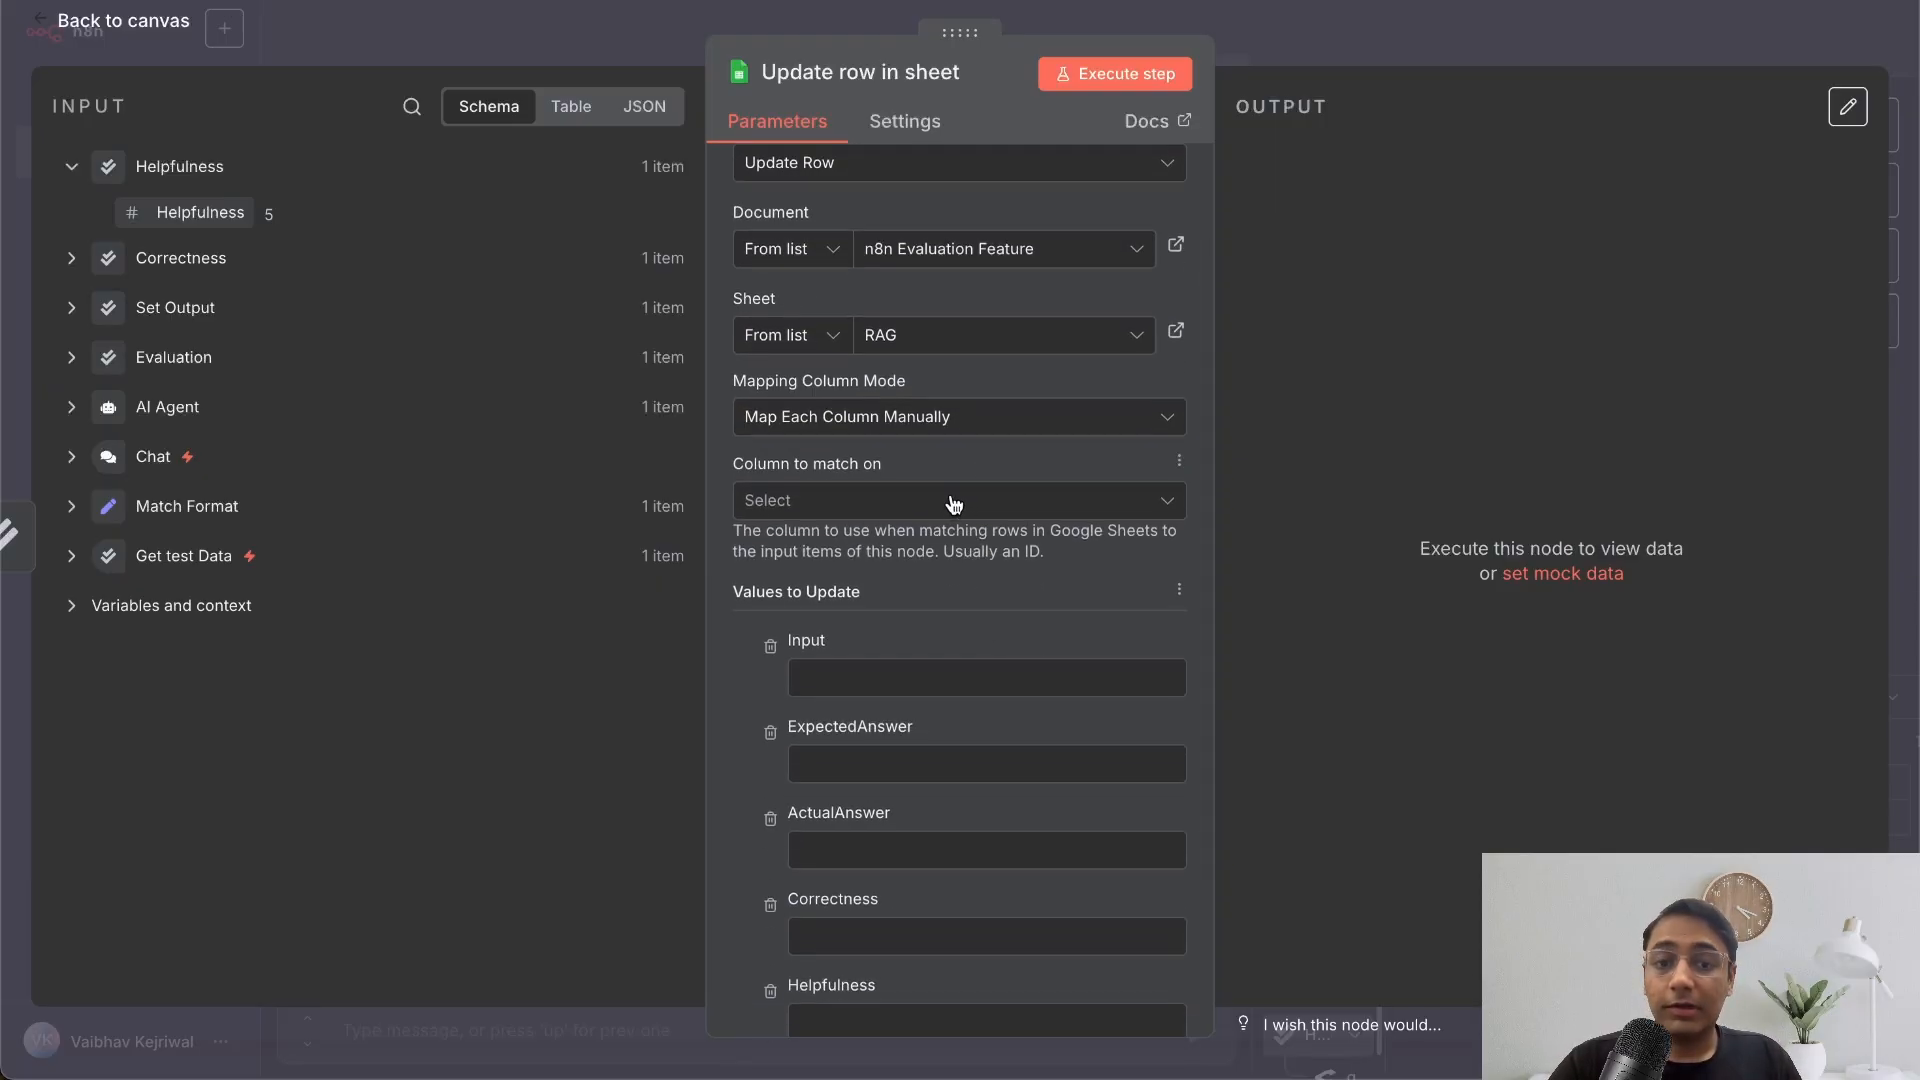
pyautogui.click(954, 501)
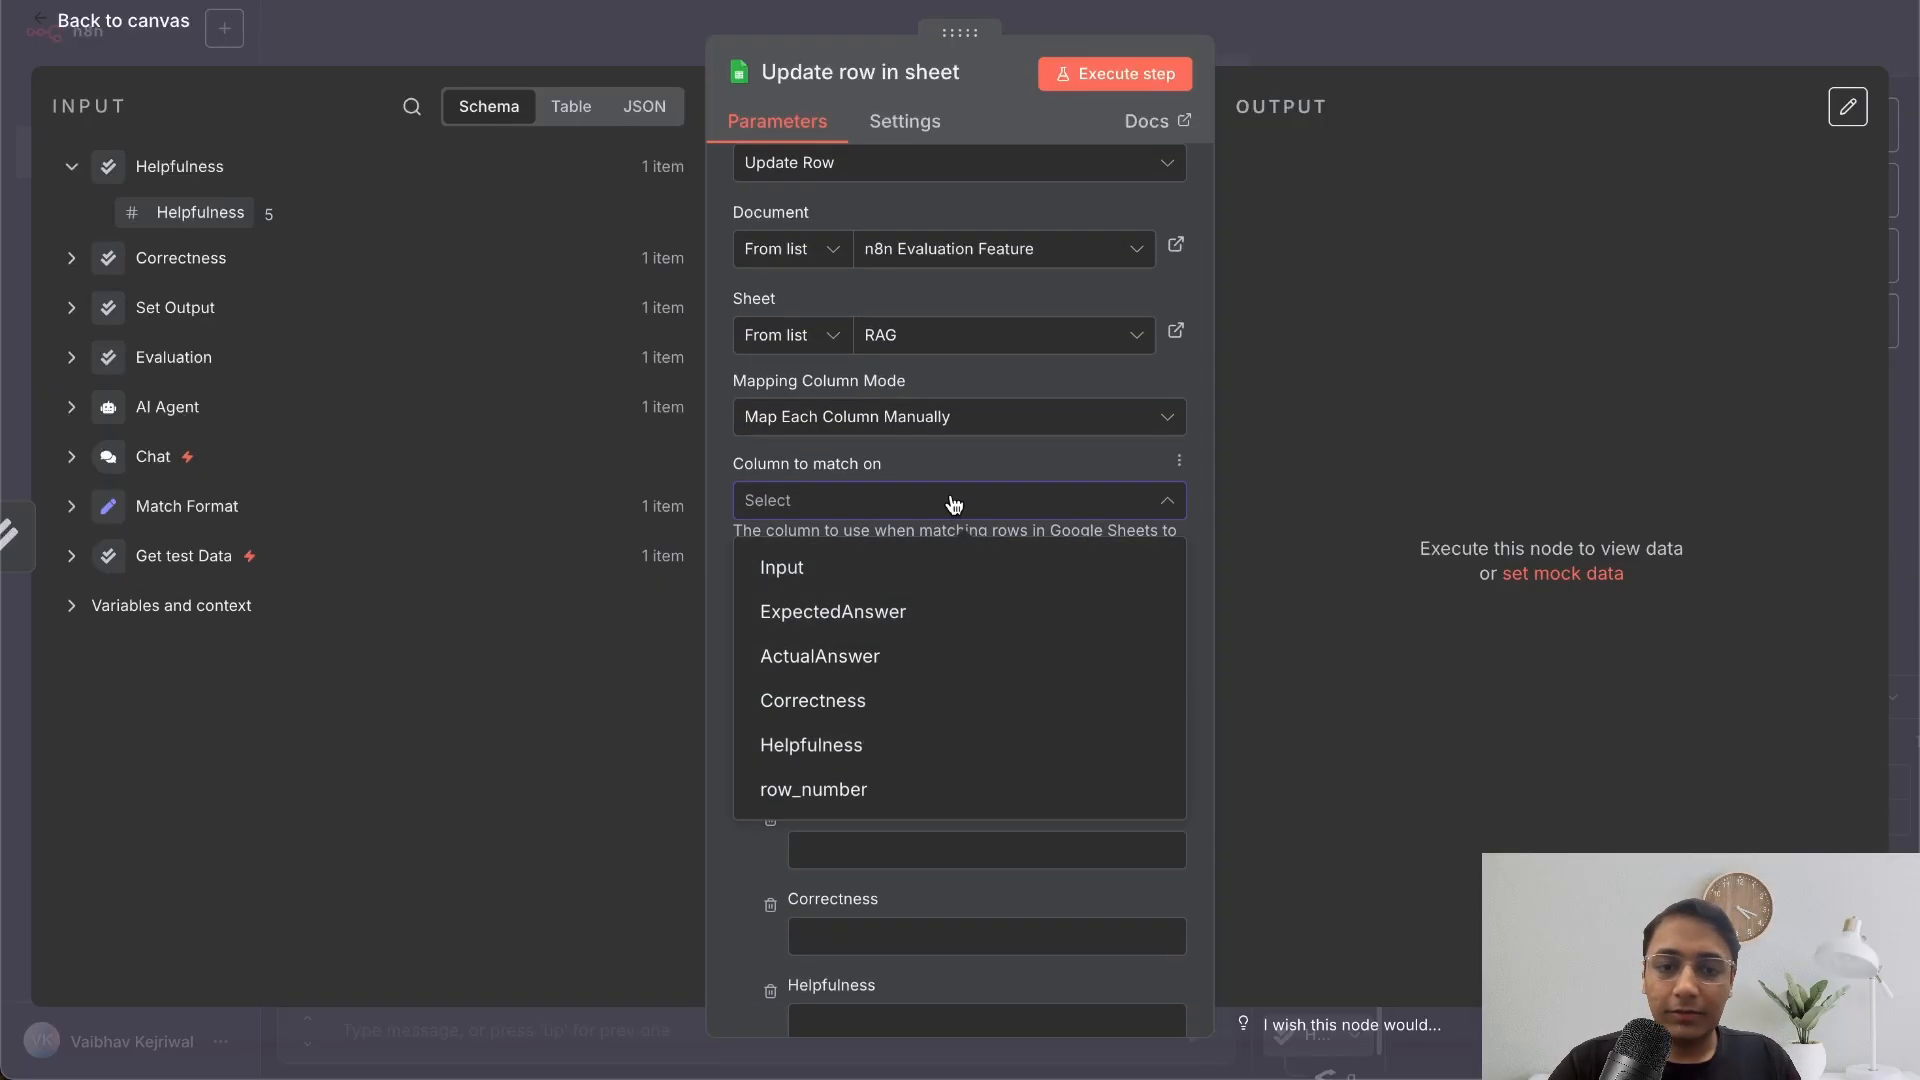
pyautogui.click(865, 569)
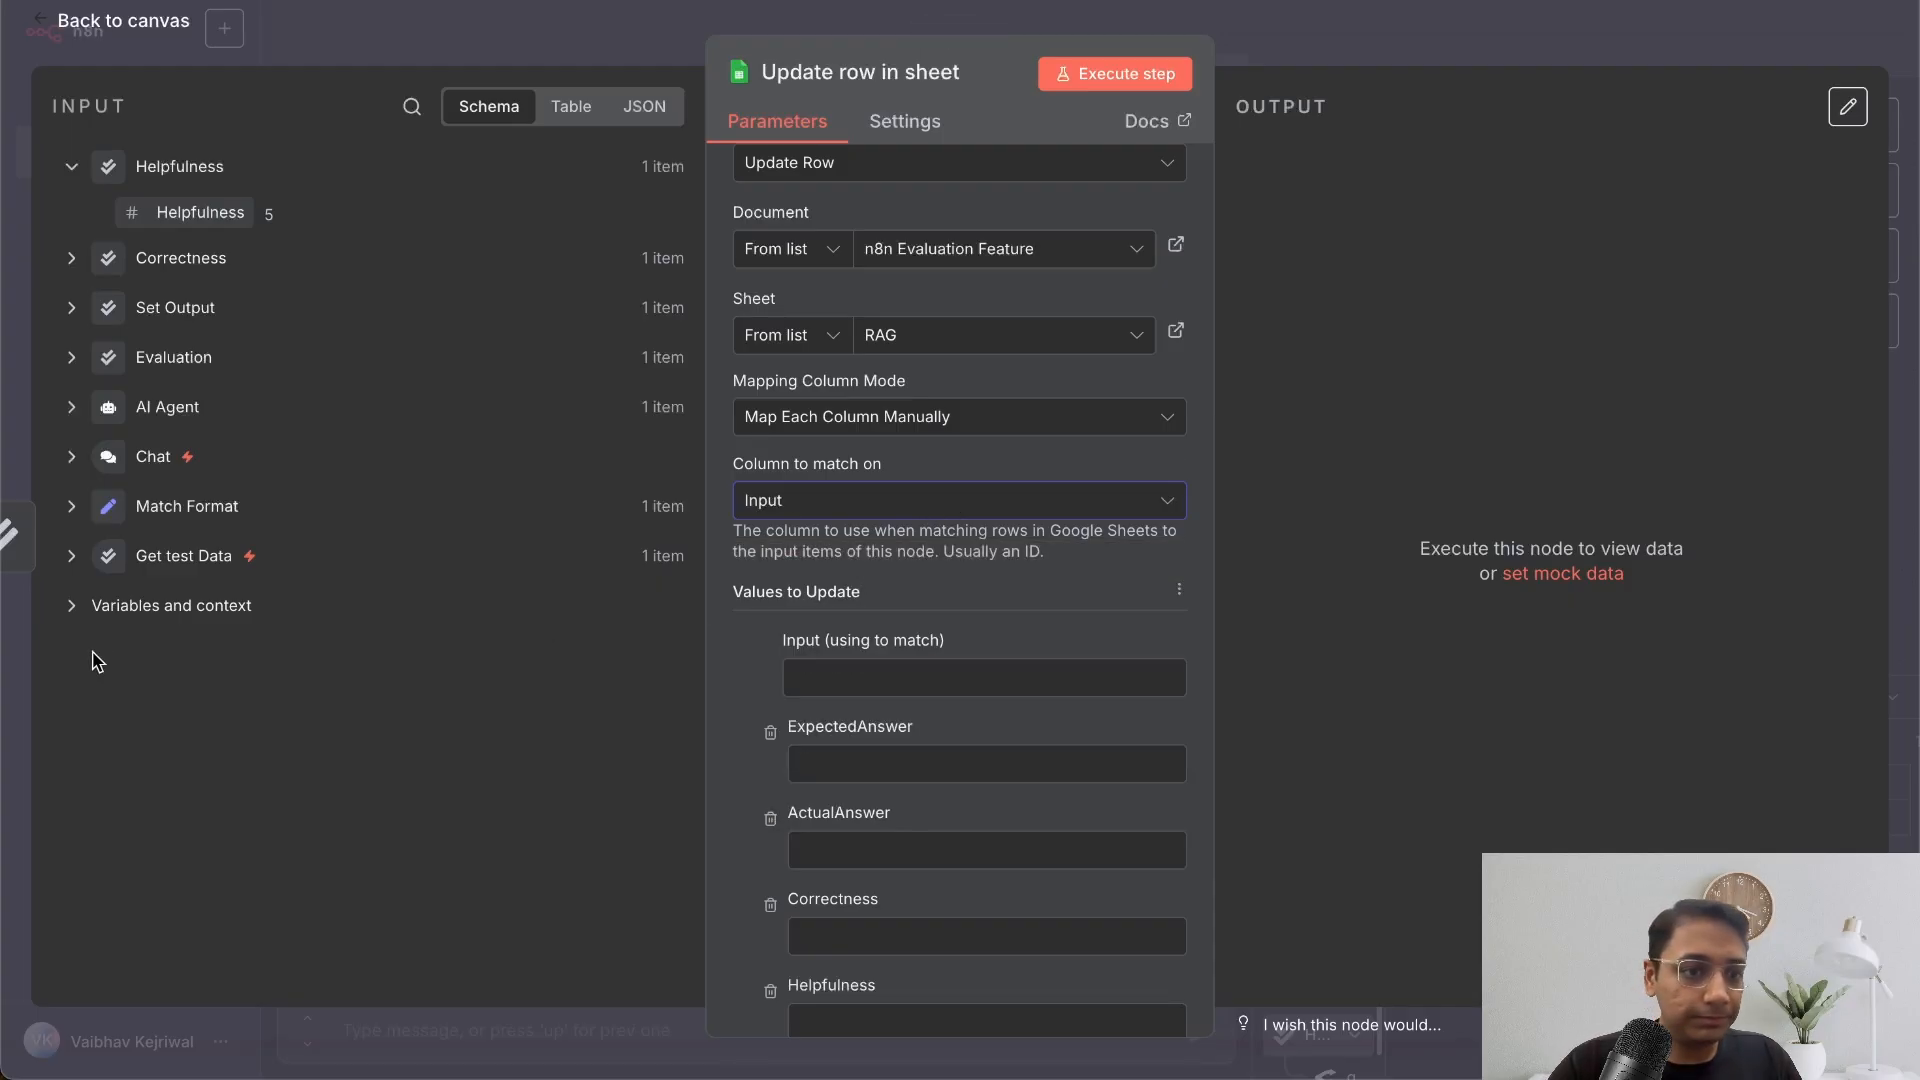
pyautogui.click(71, 556)
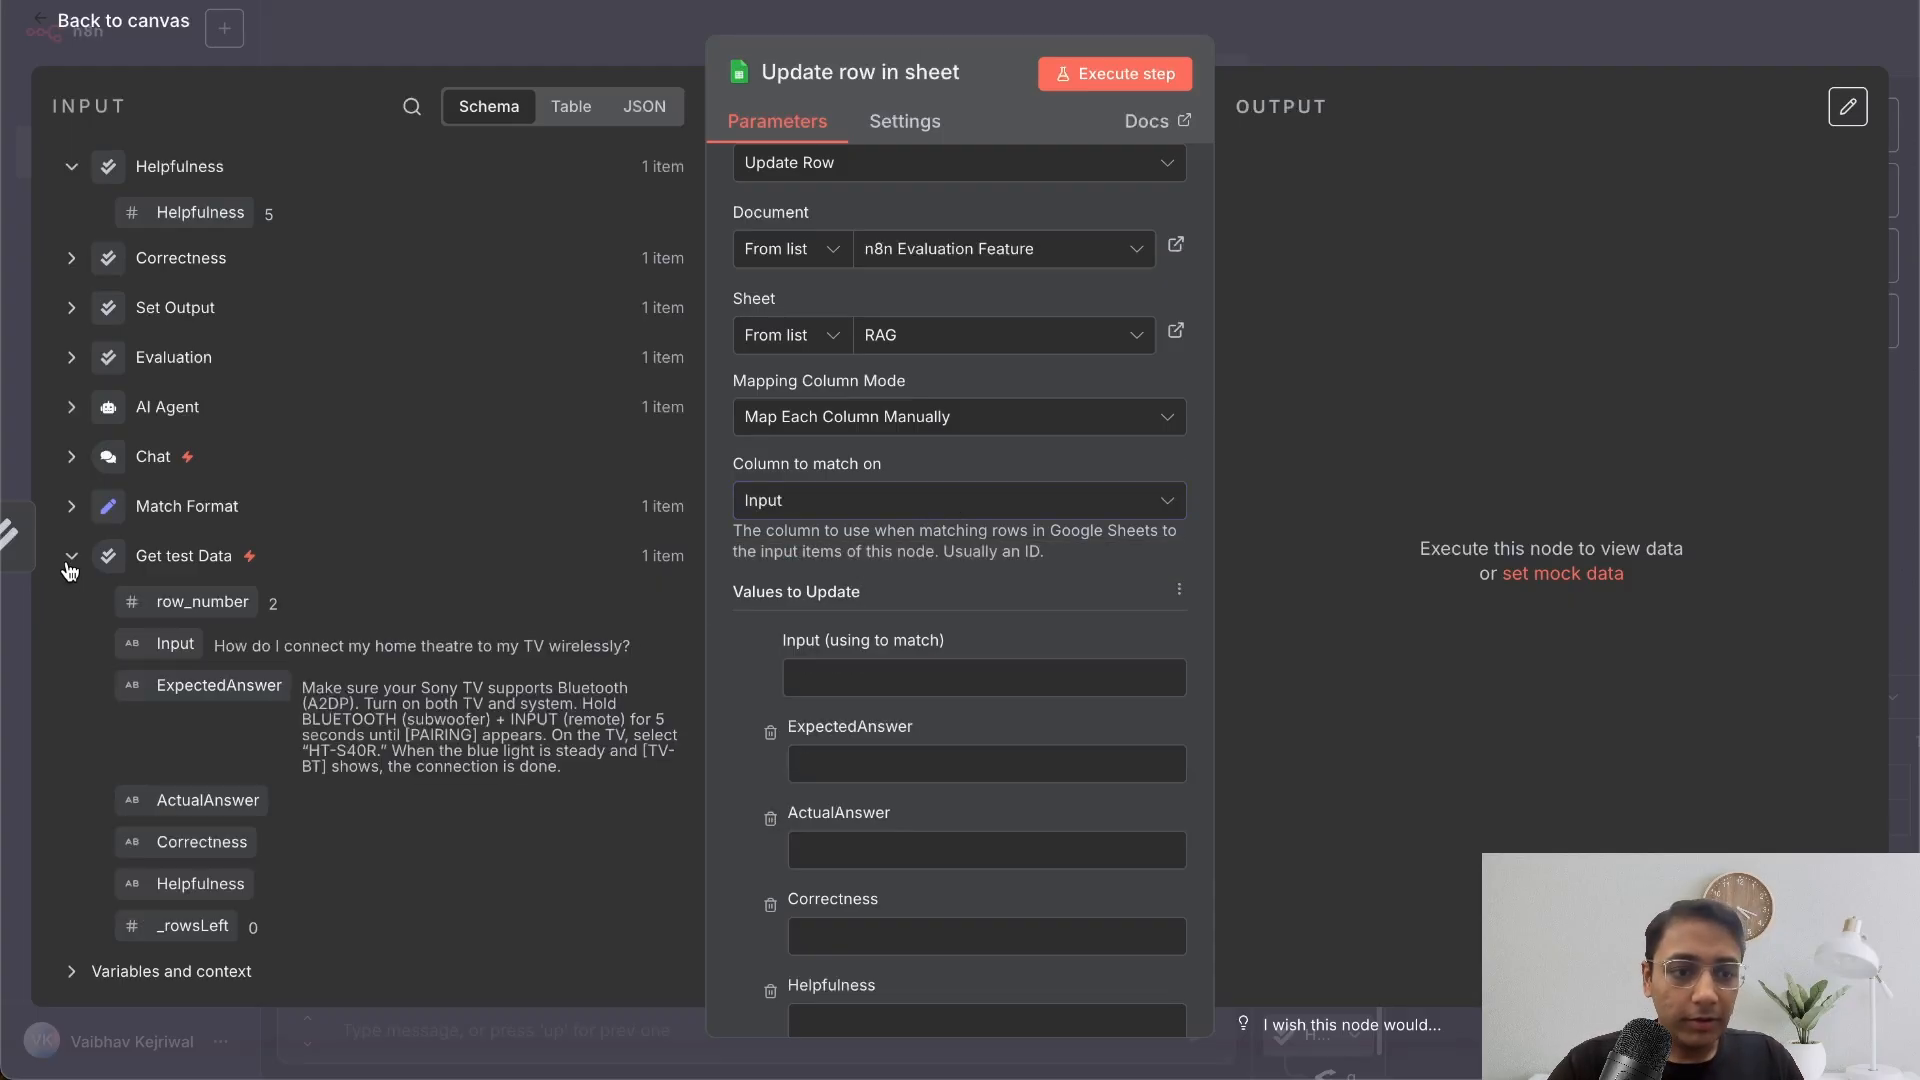
pyautogui.moveTo(176, 641); pyautogui.dragTo(853, 688)
pyautogui.click(745, 655)
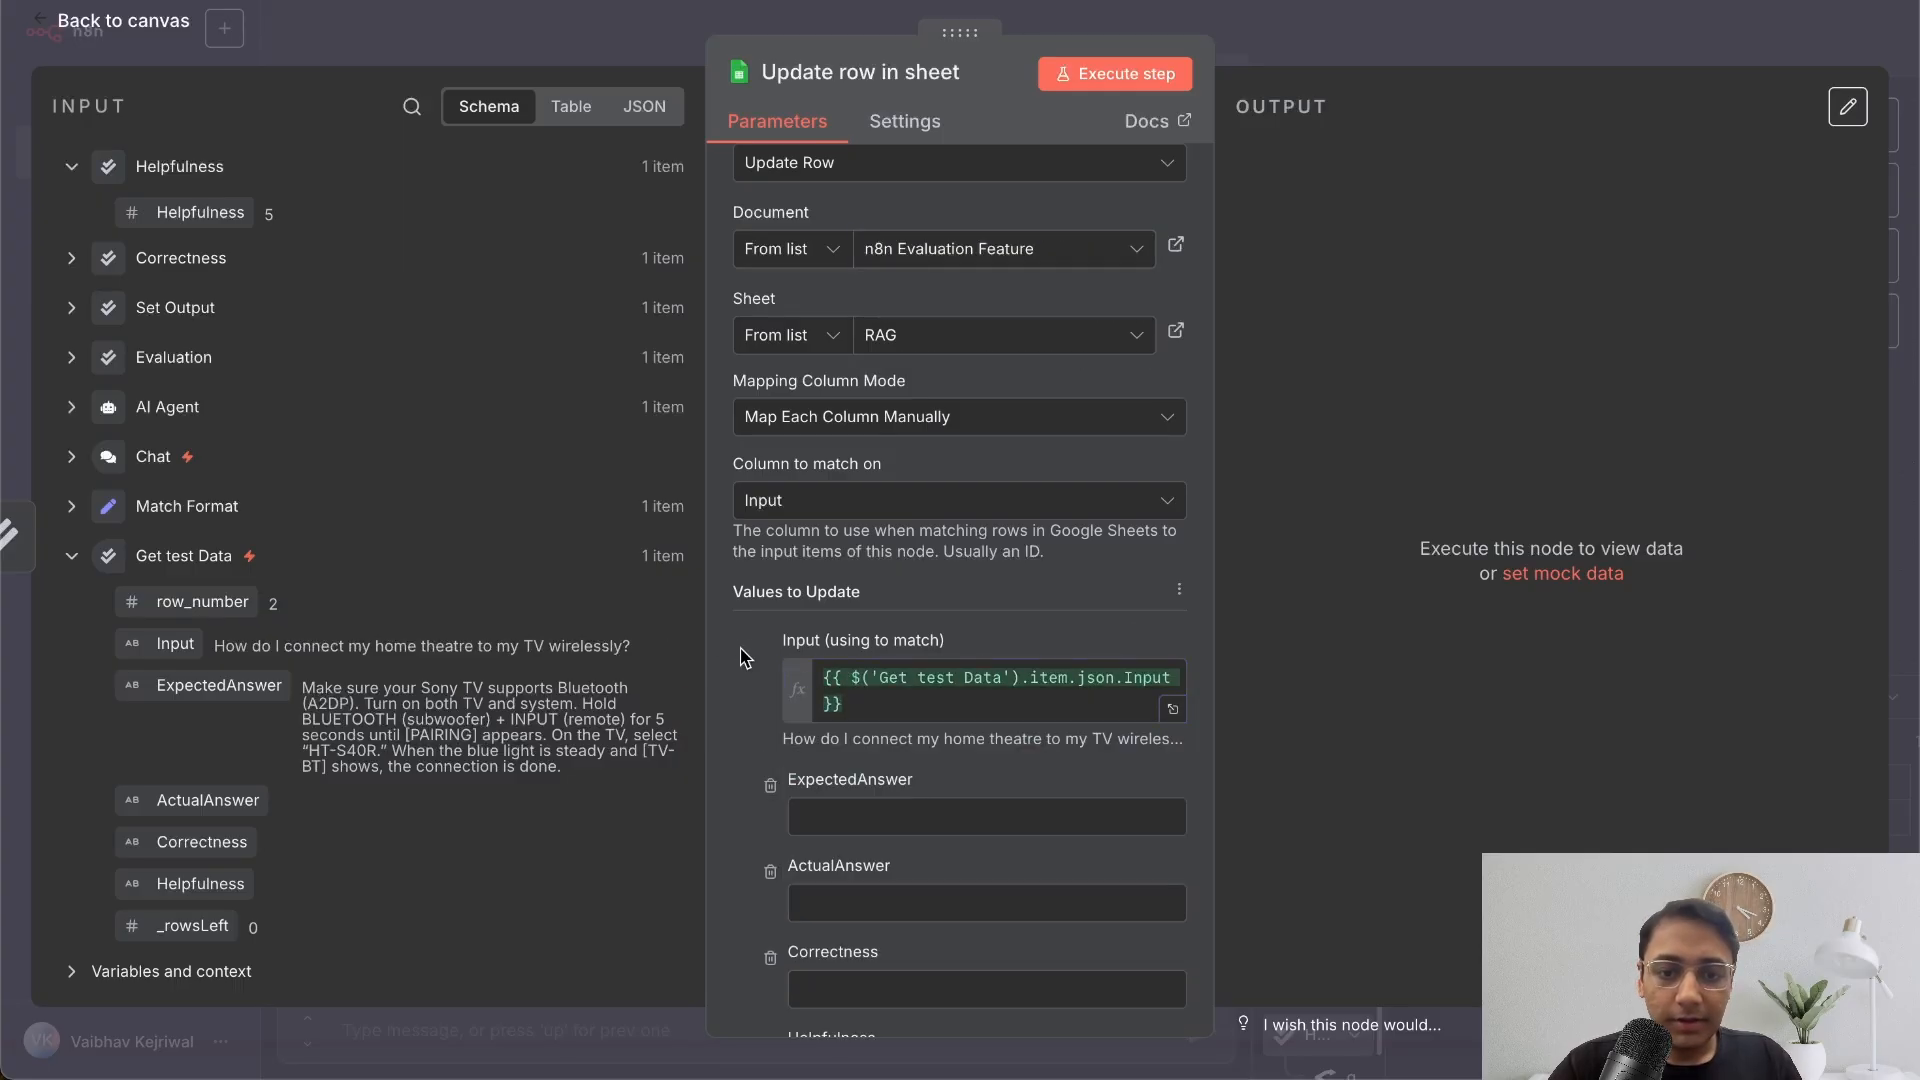
pyautogui.scroll(-3, 755, 648)
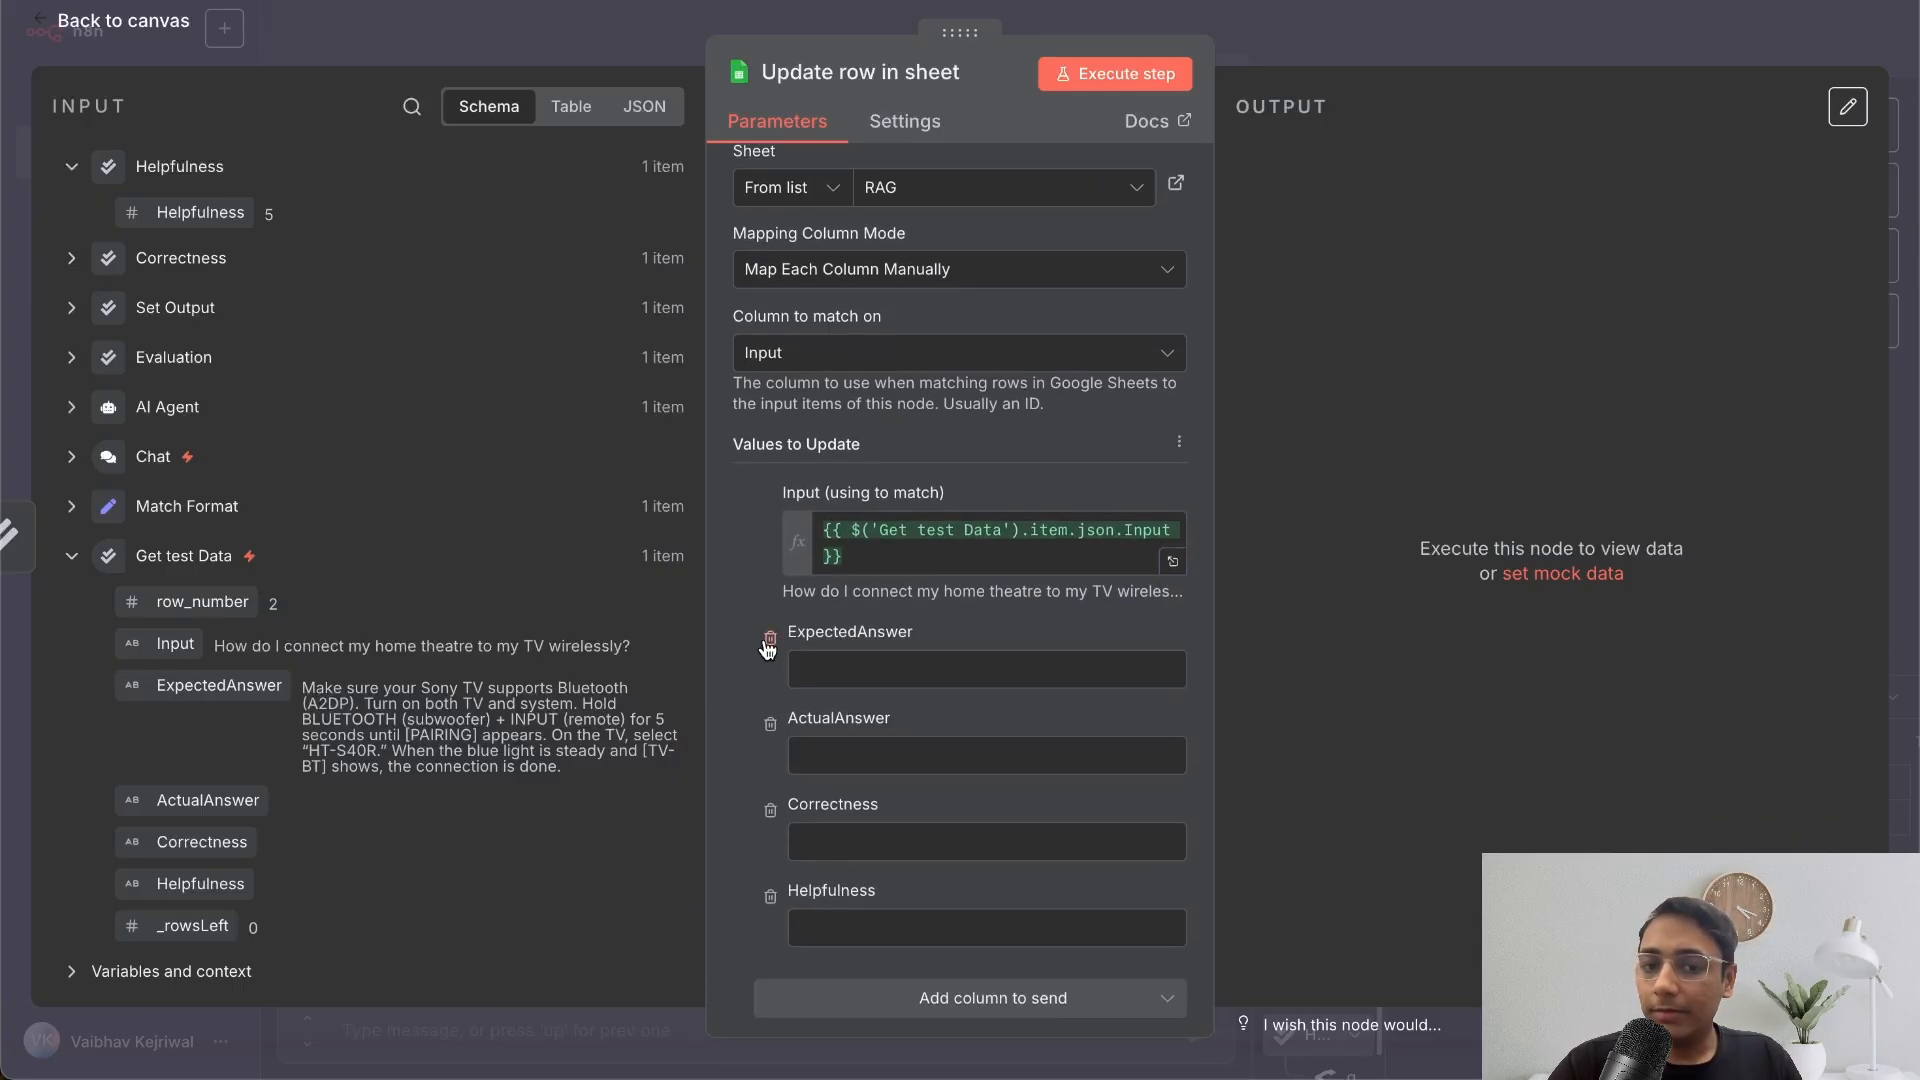
# - Remove ExpectedAnswer from the values to update and map ActualAnswer to the output field from Set Output
pyautogui.click(769, 640)
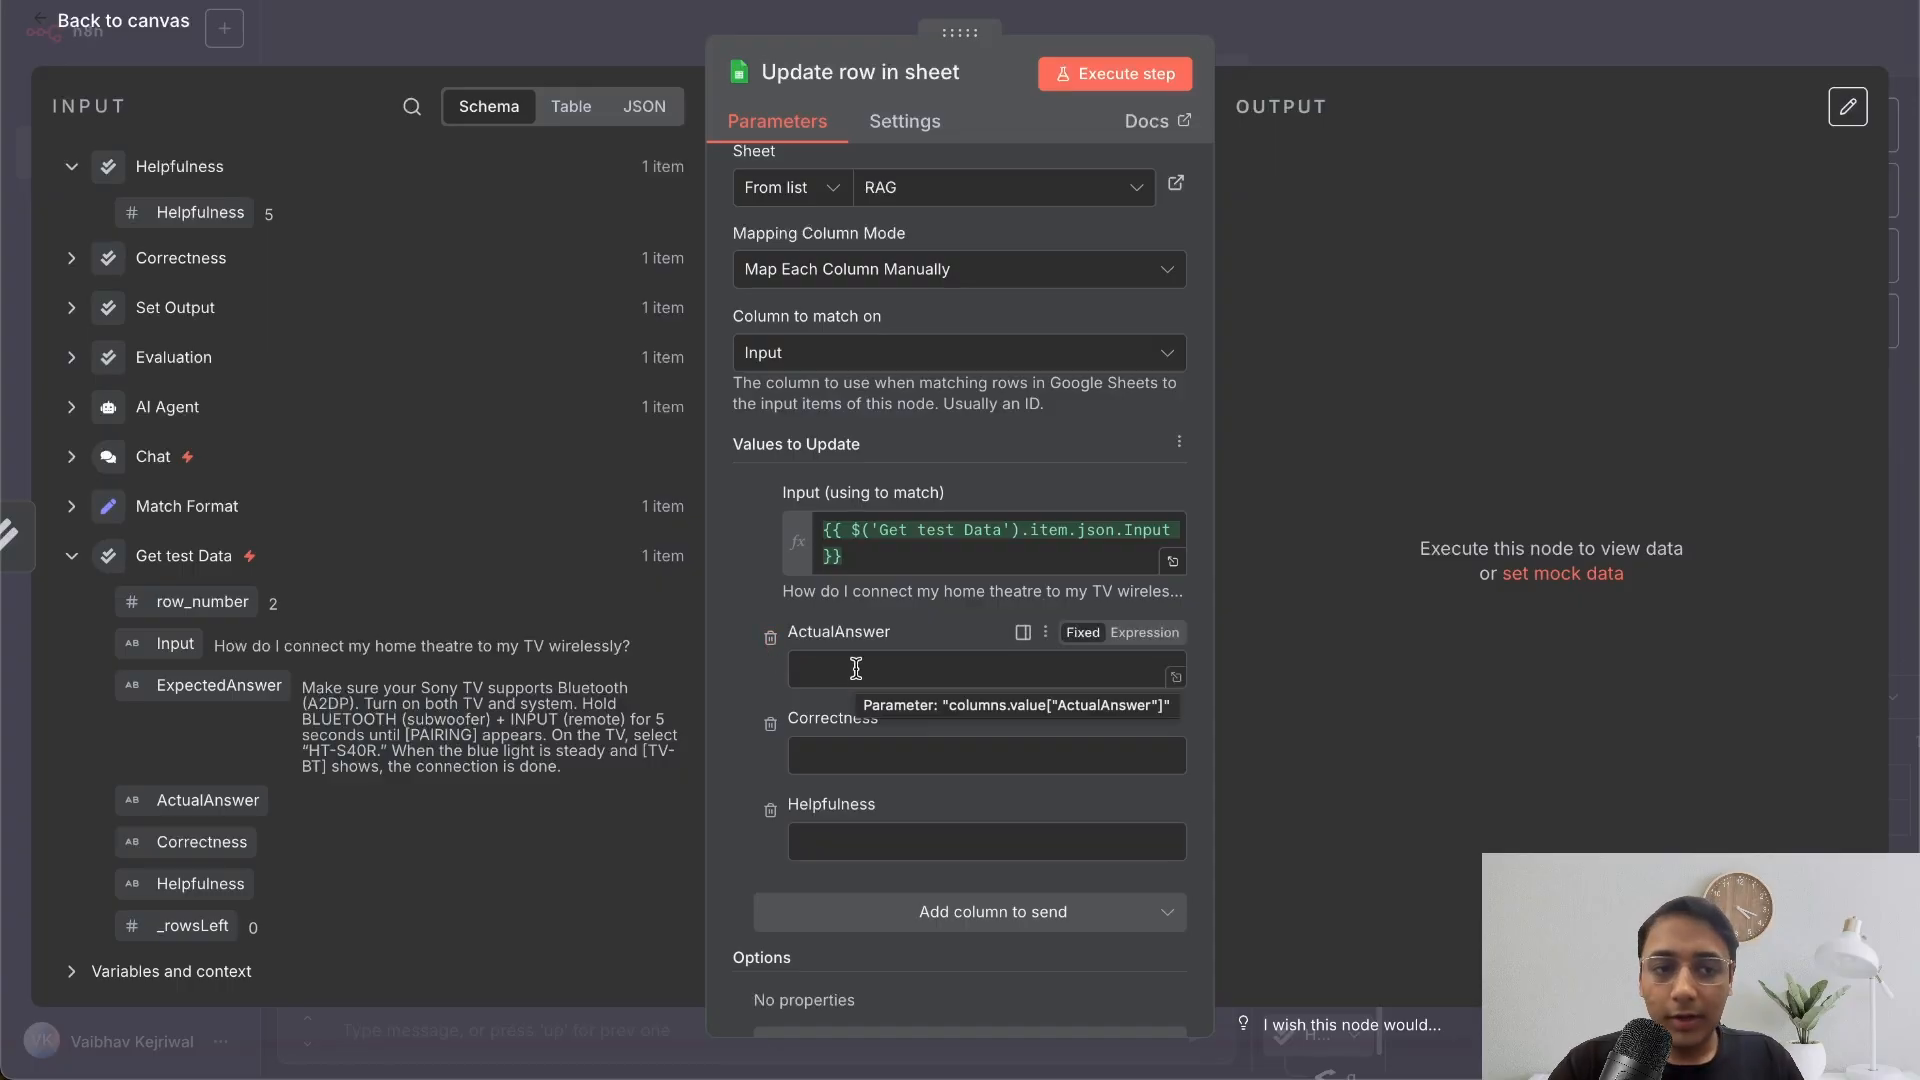
pyautogui.click(72, 307)
pyautogui.moveTo(190, 360); pyautogui.dragTo(871, 673)
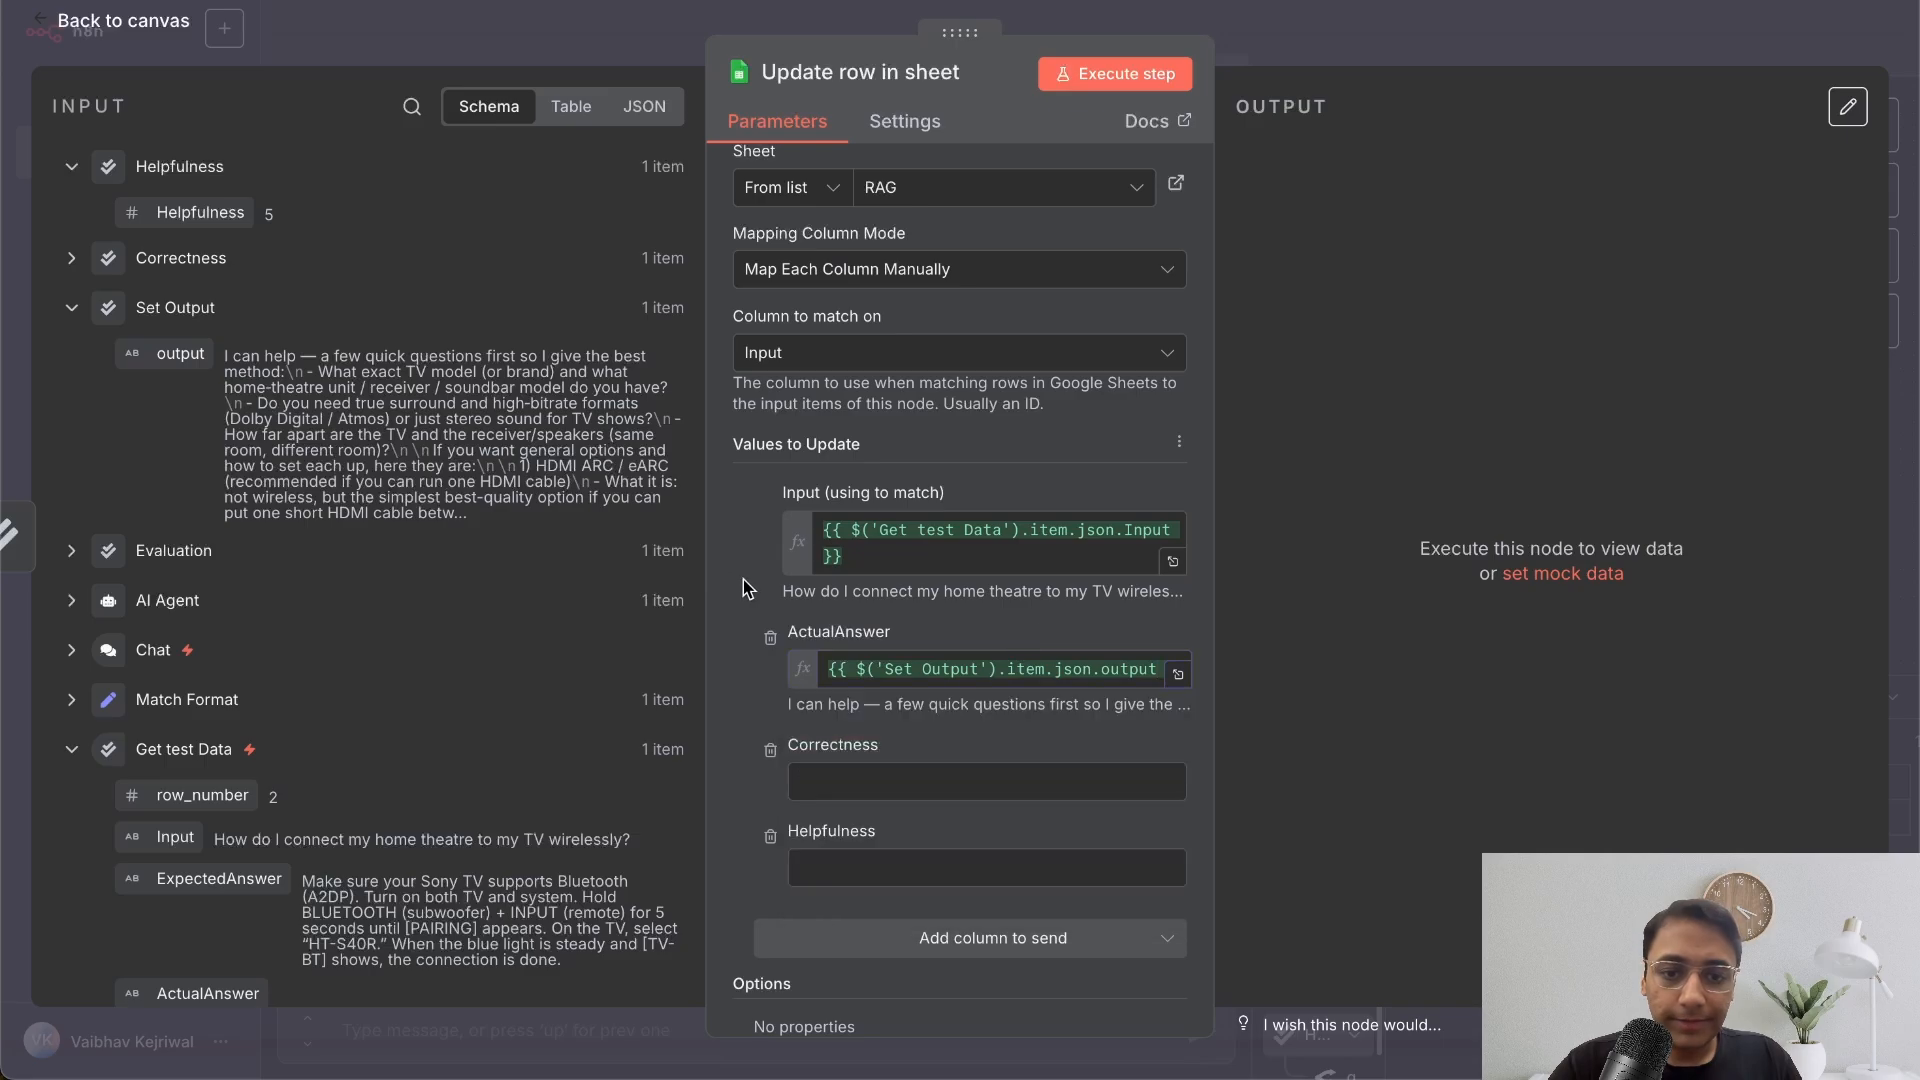
pyautogui.scroll(-1, 756, 765)
pyautogui.click(66, 306)
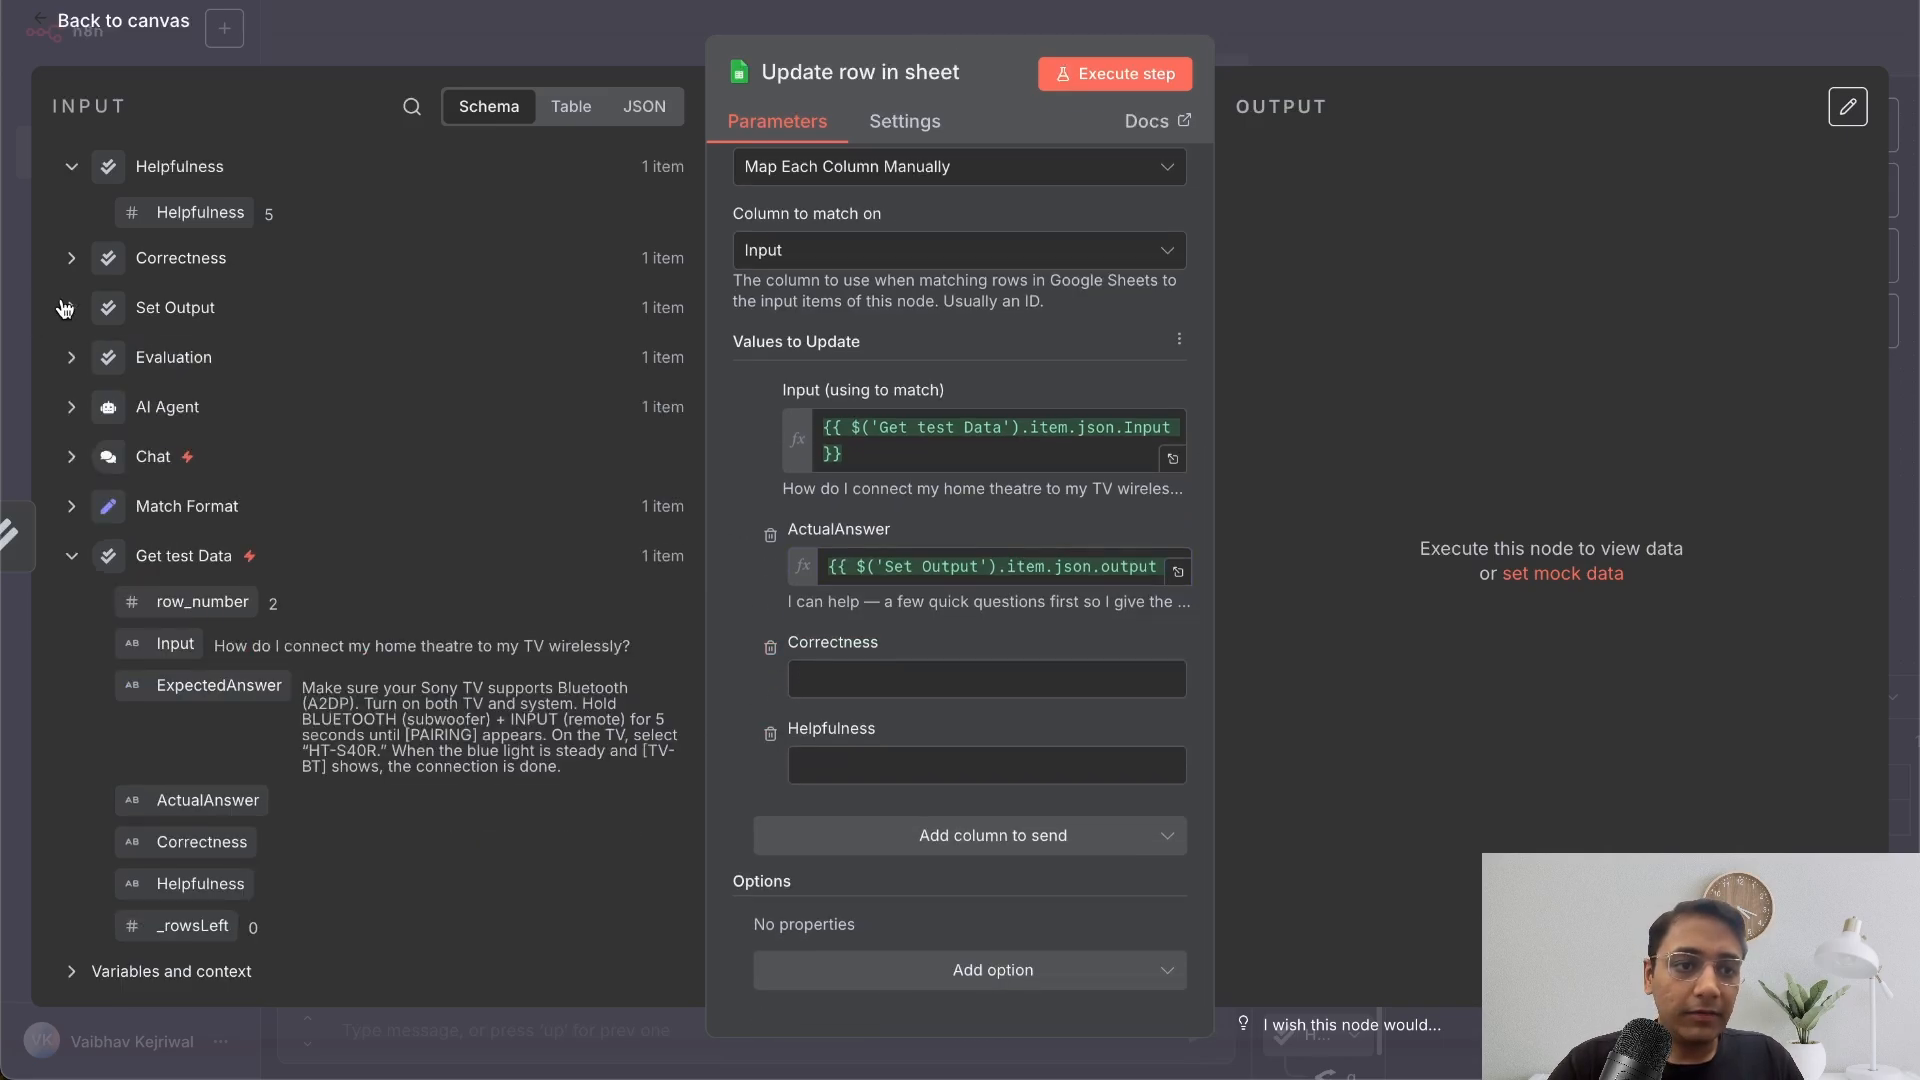
# - Map the Correctness and Helpfulness columns to the matching scores from the Correctness and Helpfulness nodes
pyautogui.click(71, 258)
pyautogui.moveTo(197, 303); pyautogui.dragTo(830, 672)
pyautogui.moveTo(214, 210); pyautogui.dragTo(878, 818)
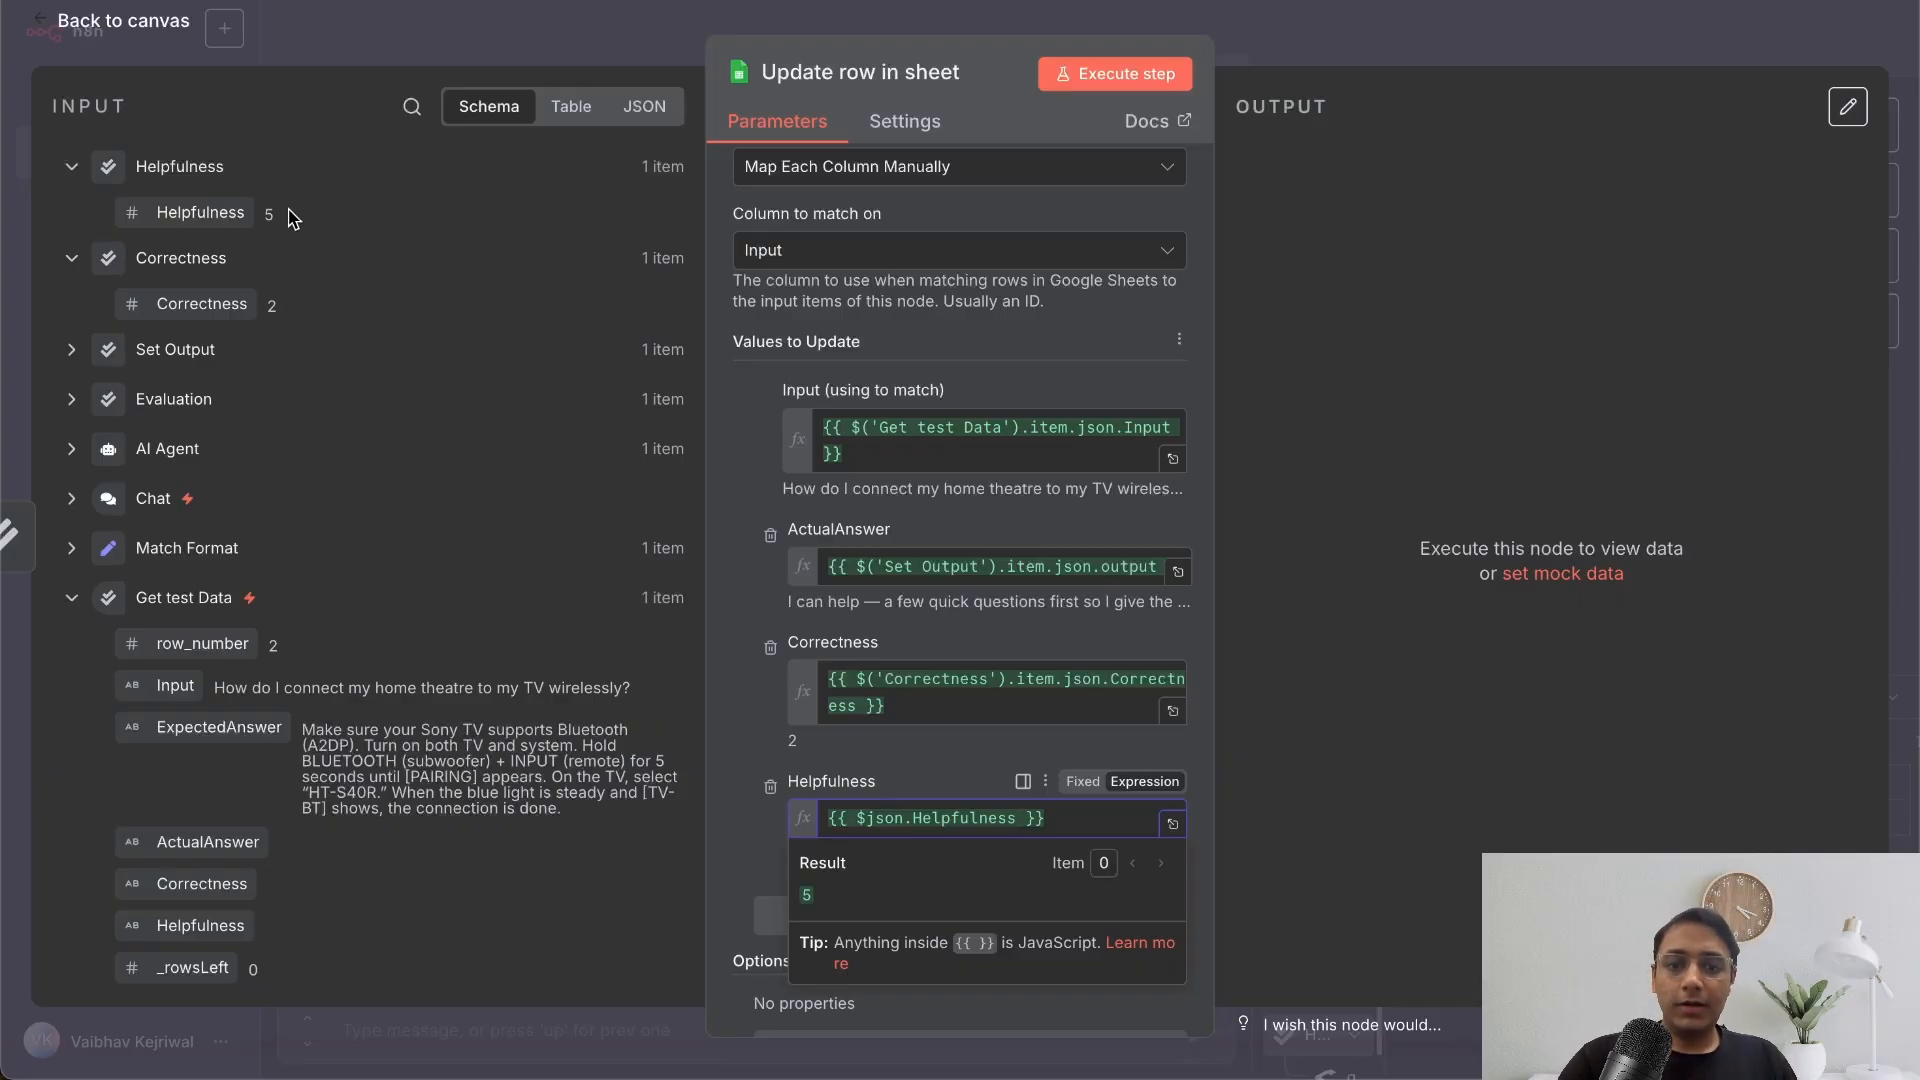
pyautogui.click(1358, 440)
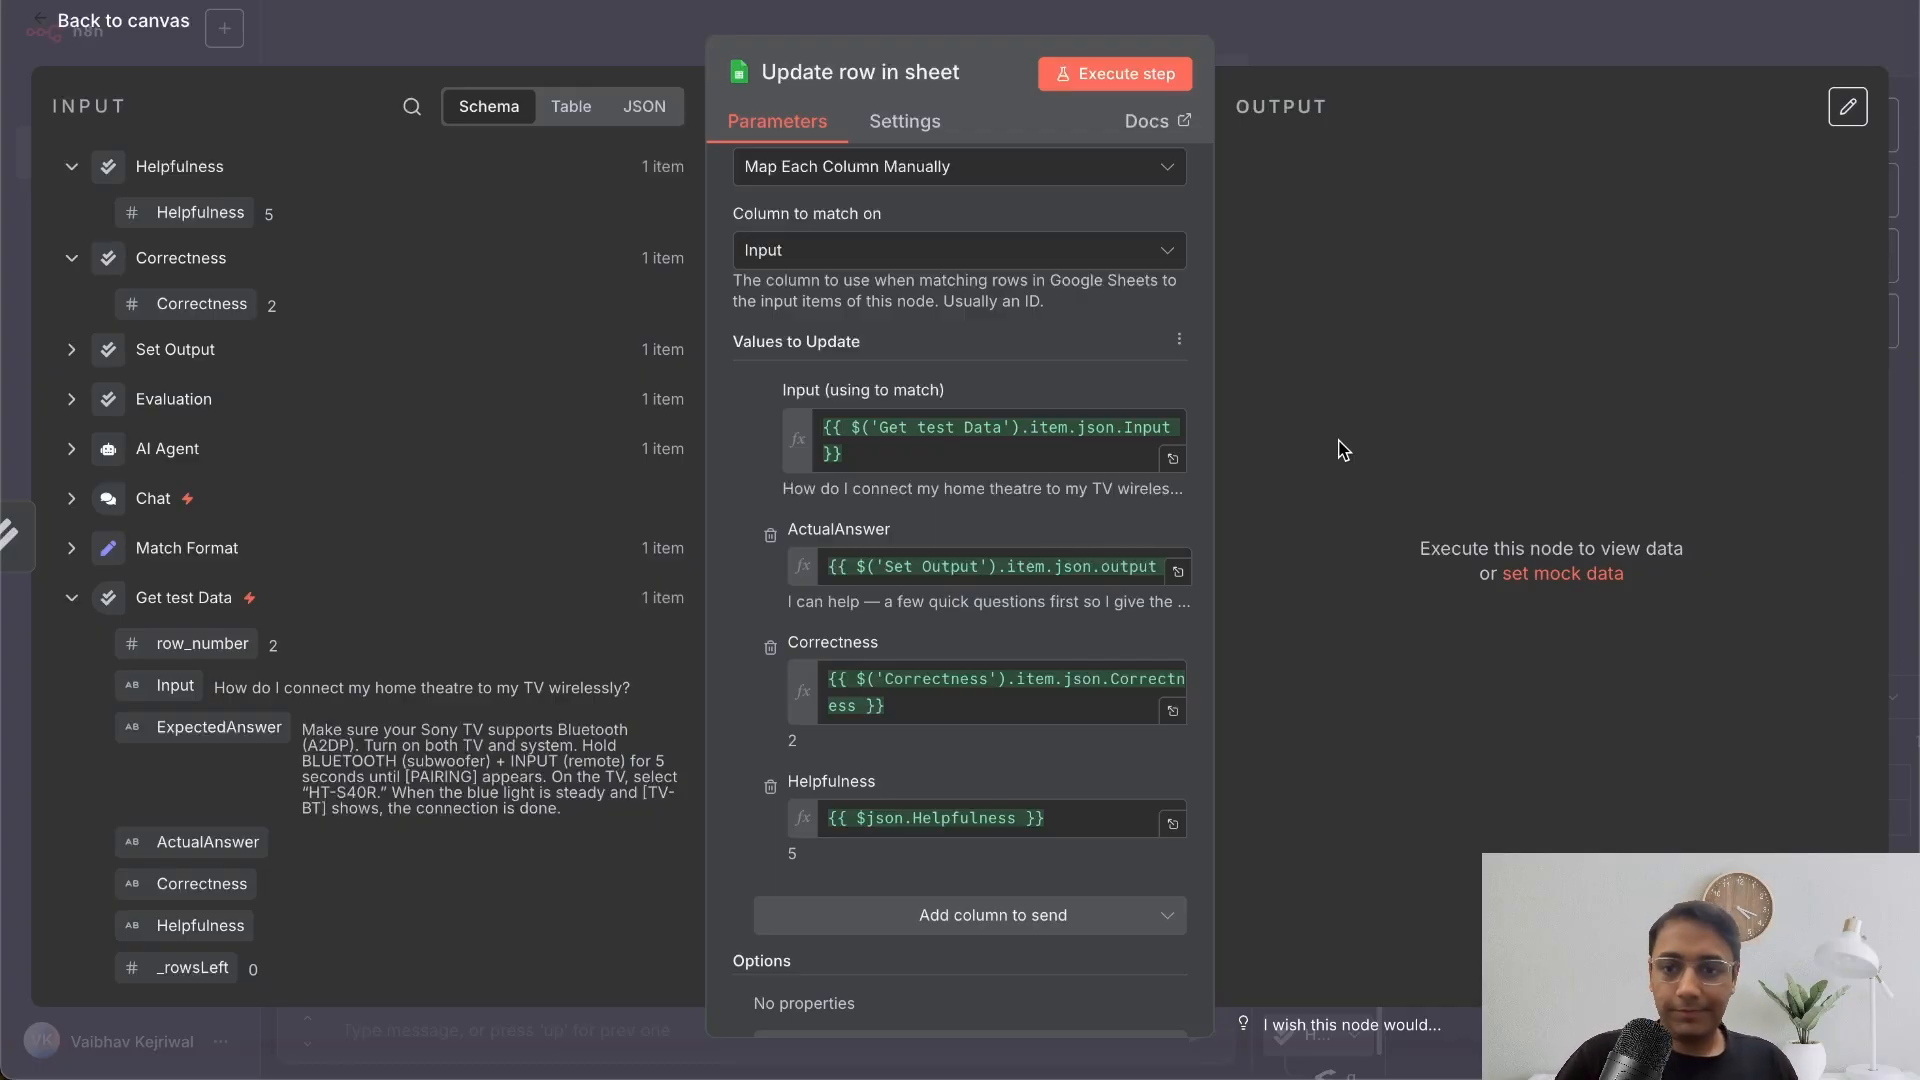
# - Rename the Google Sheets node to Update Output, return to the canvas and save the workflow
pyautogui.click(894, 72)
pyautogui.write('Update Output')
pyautogui.click(1384, 18)
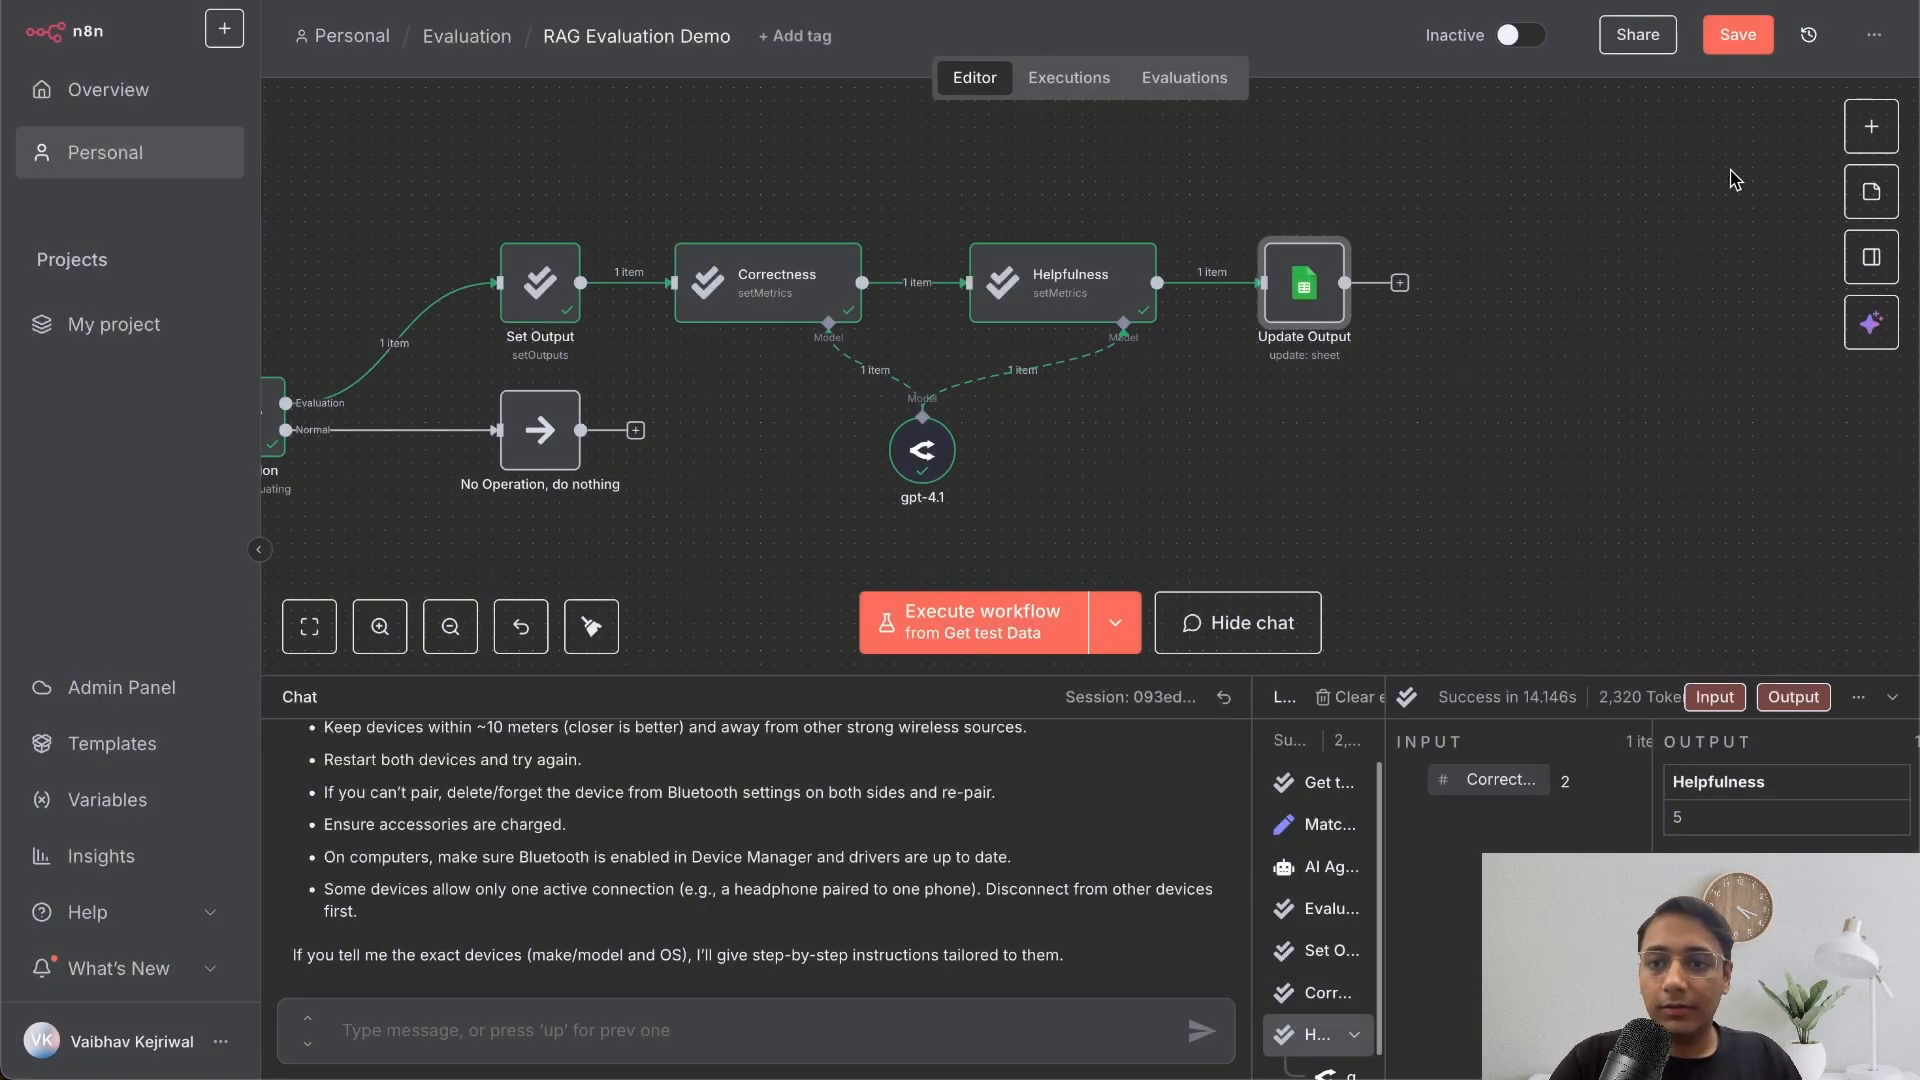
pyautogui.click(1742, 45)
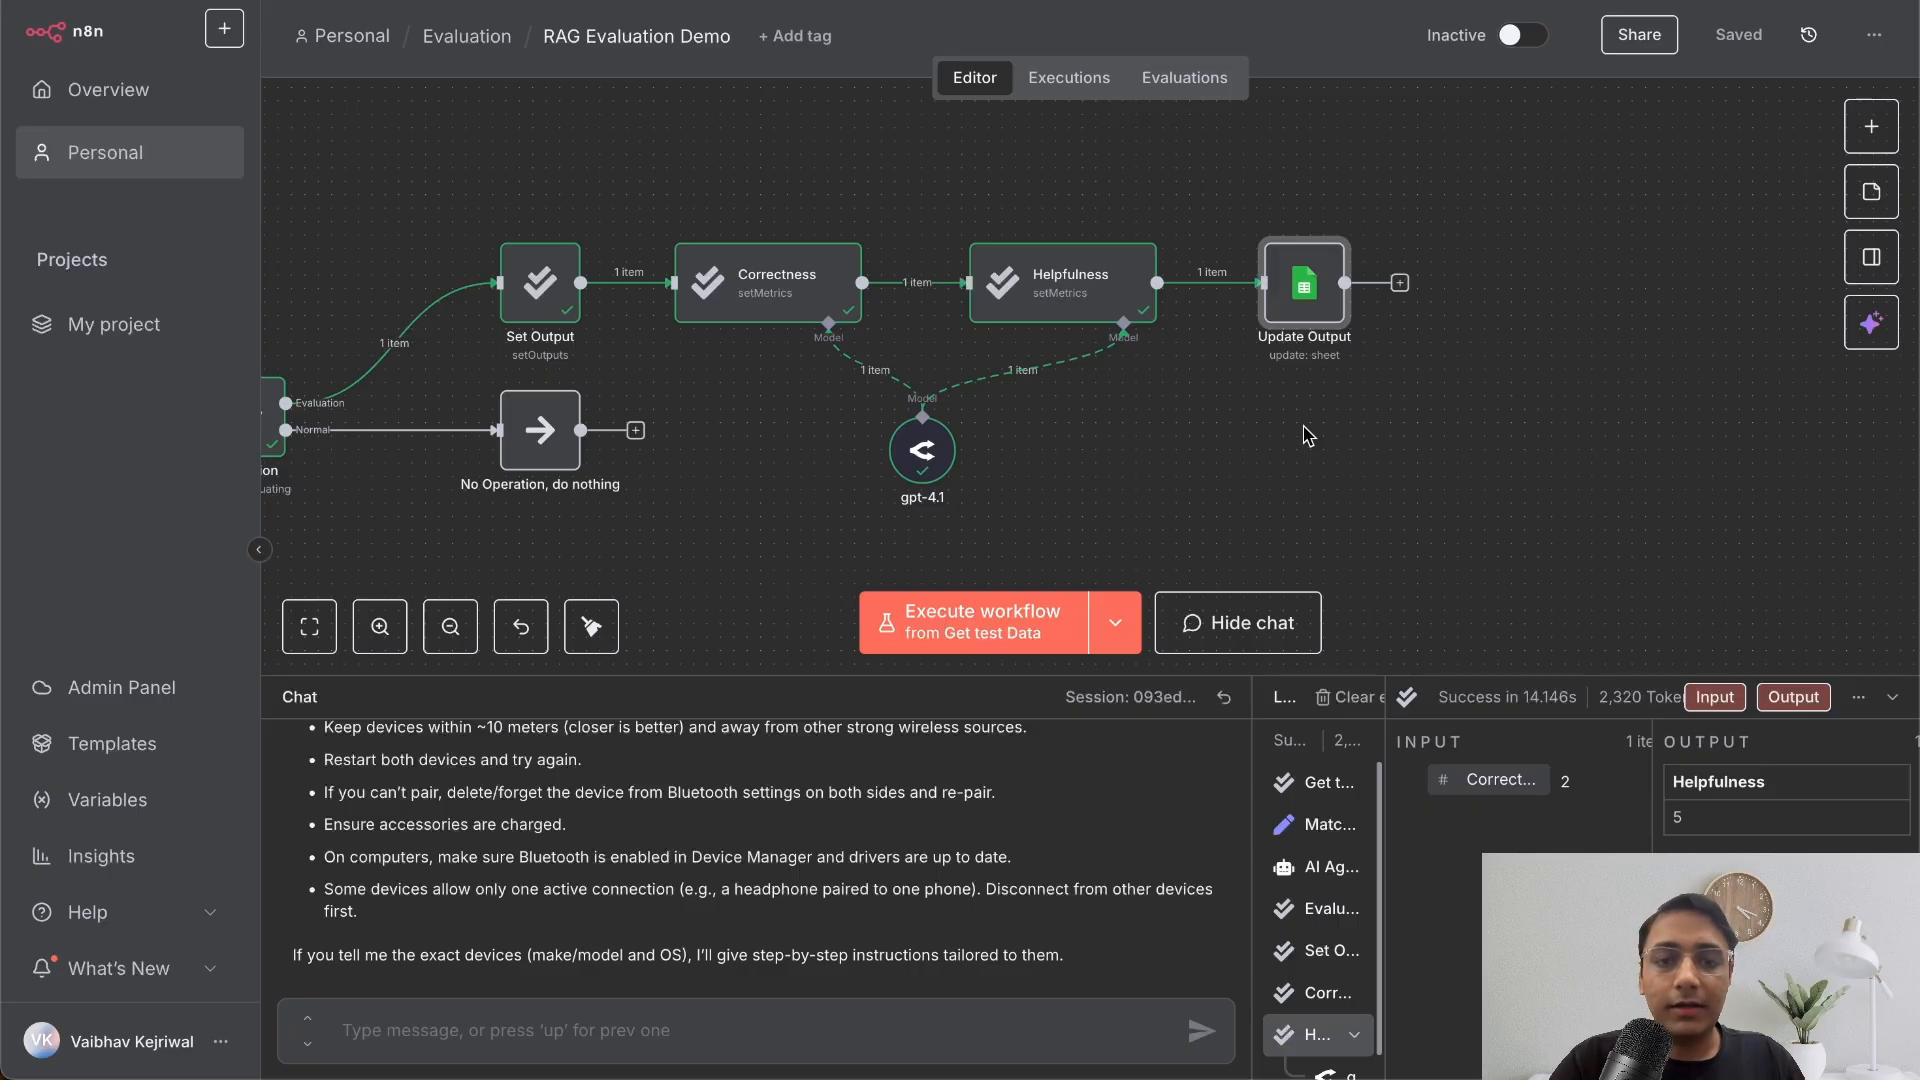
# - Set the AI Agent's OpenRouter chat model to anthropic/claude-sonnet-4 and rename its node to Claude 4 Sonnet
pyautogui.hscroll(-3, 1307, 436)
pyautogui.scroll(-2, 1308, 435)
pyautogui.hscroll(-4, 1308, 436)
pyautogui.hscroll(-1, 1308, 436)
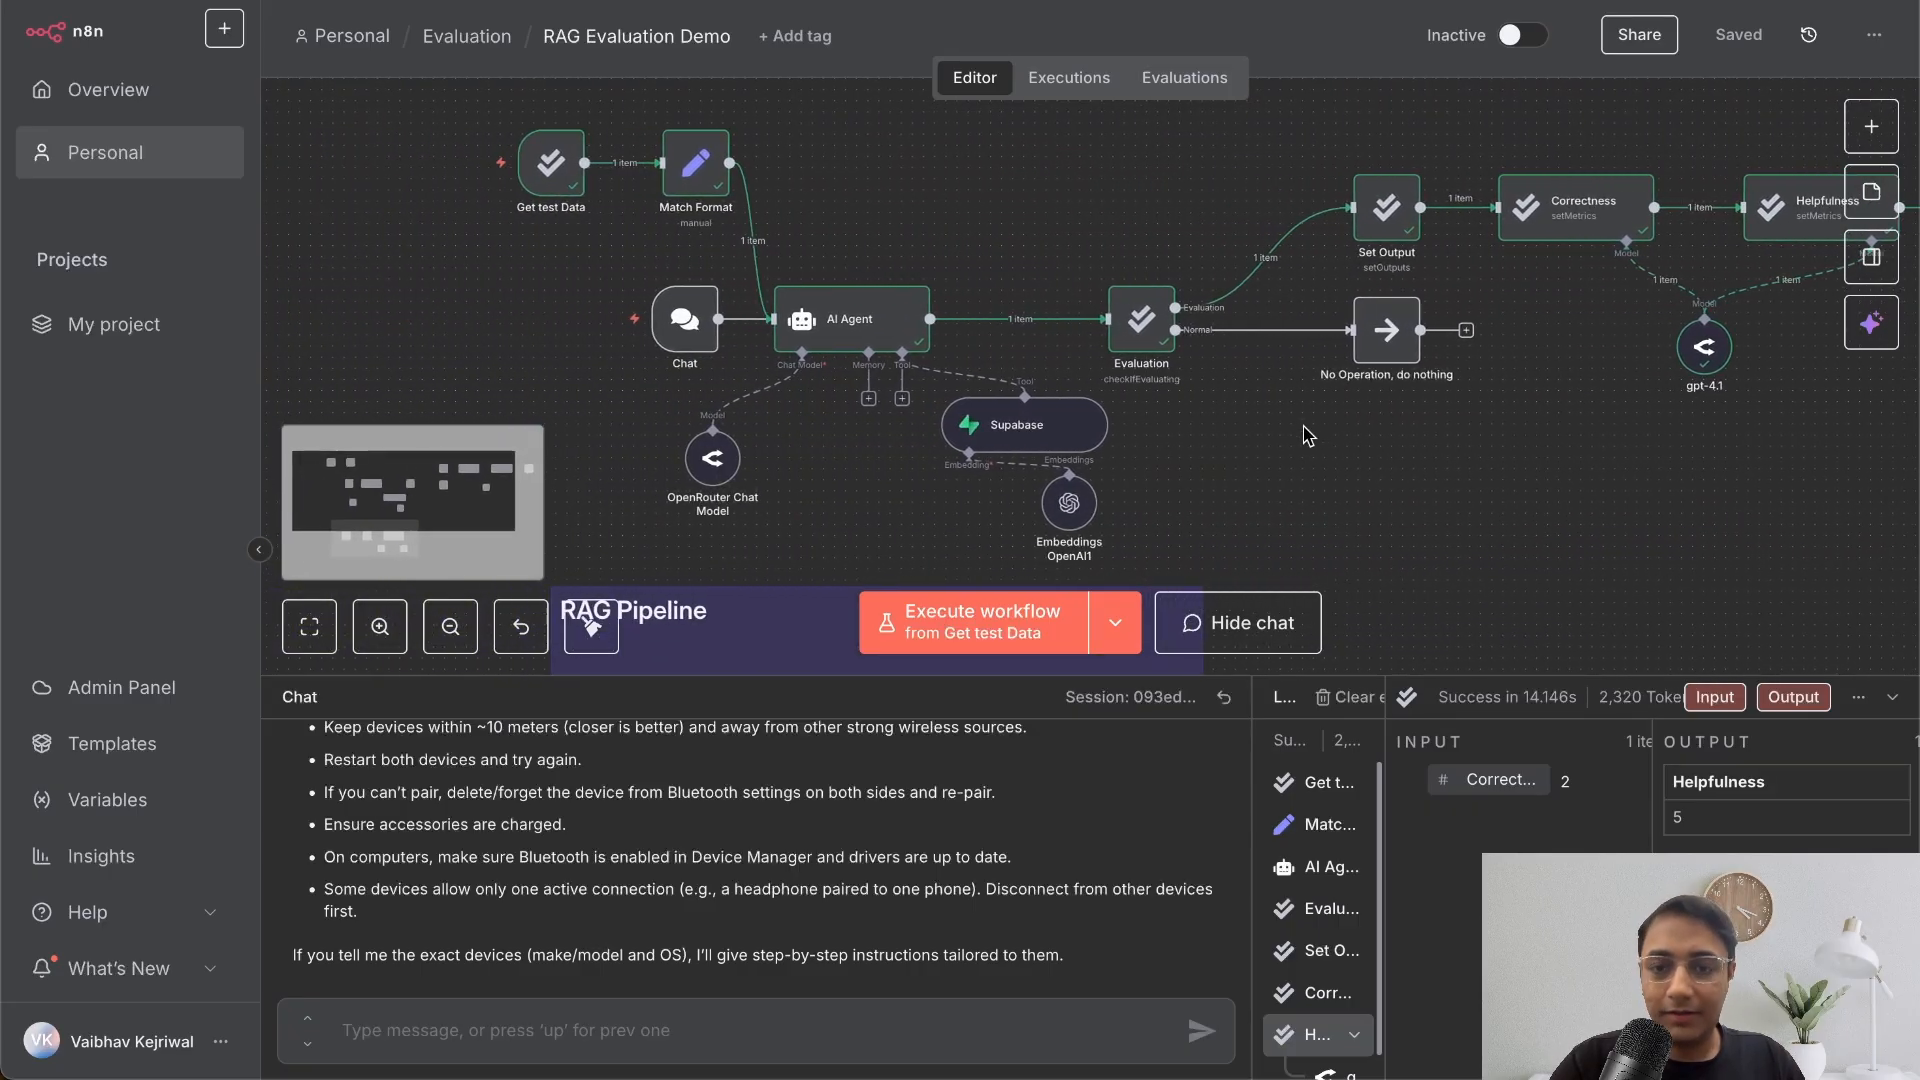
pyautogui.doubleClick(712, 458)
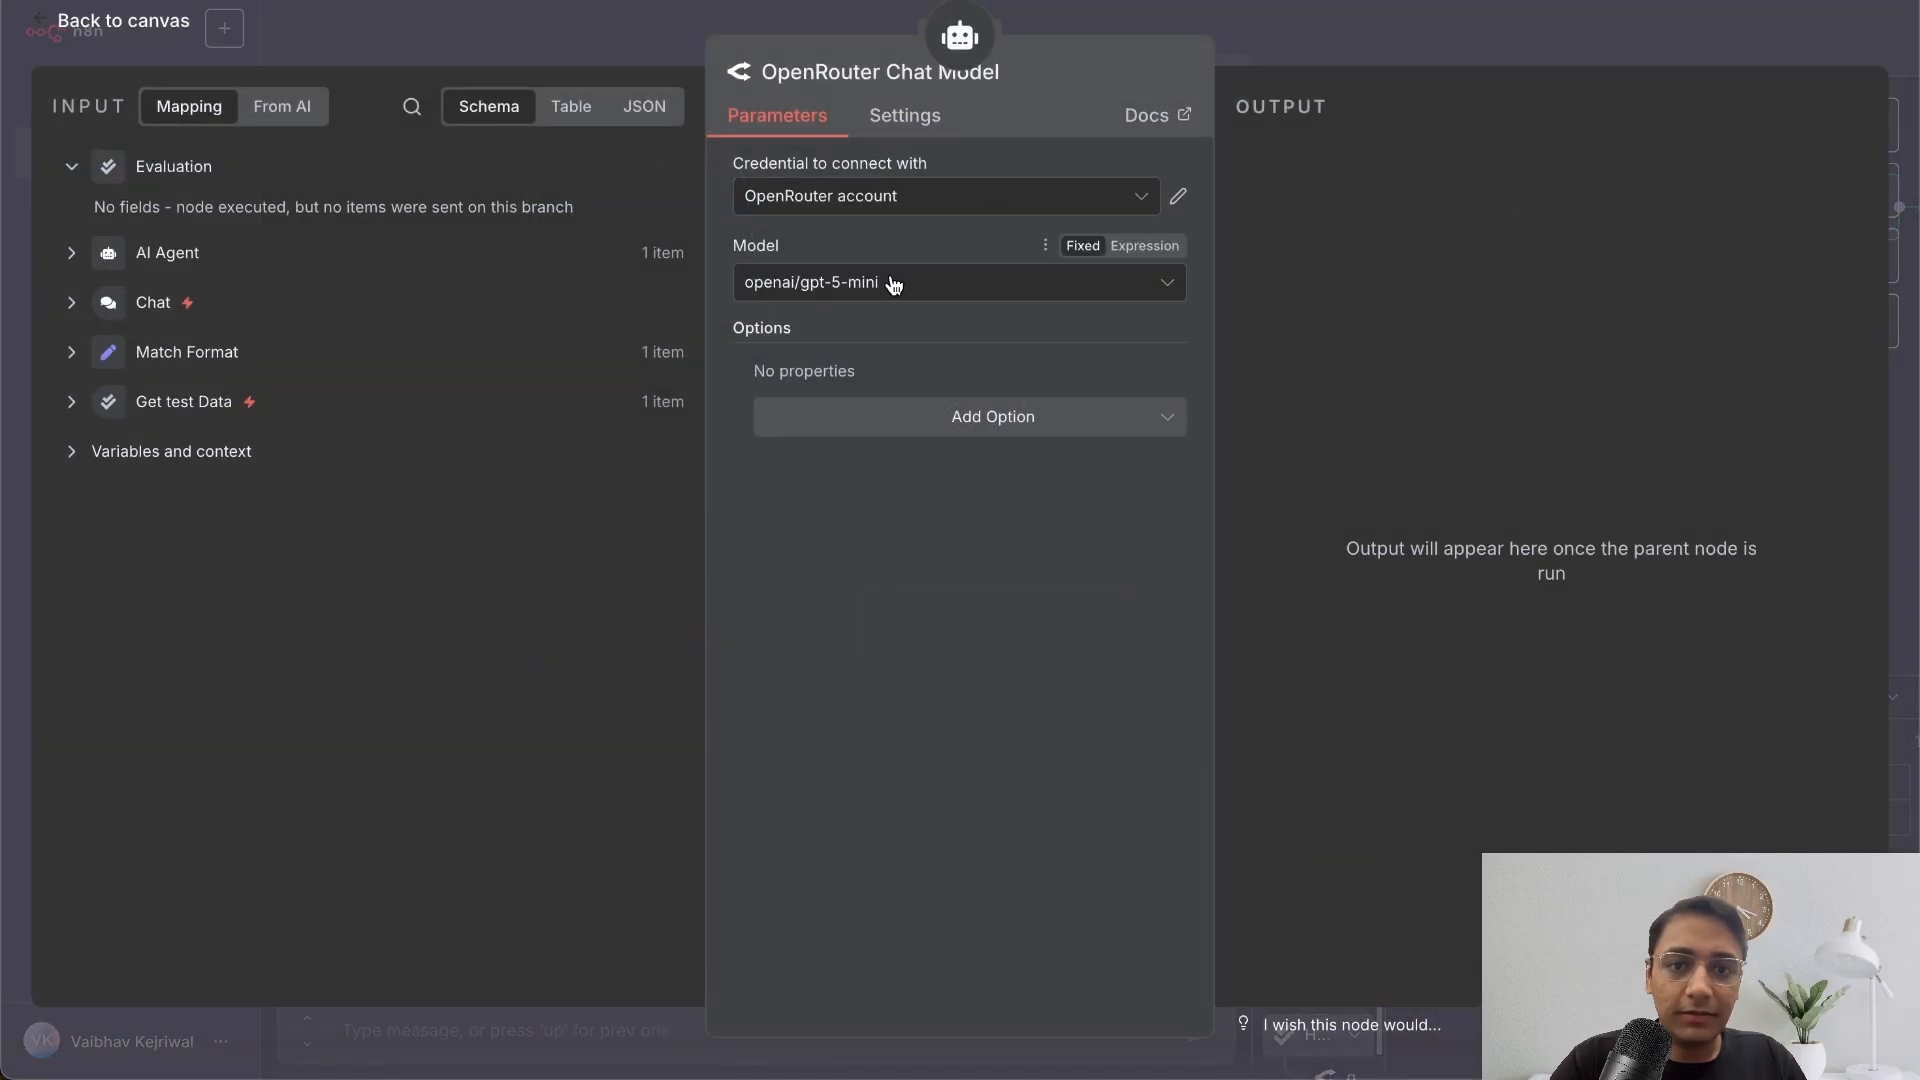
pyautogui.click(892, 284)
pyautogui.write('claude')
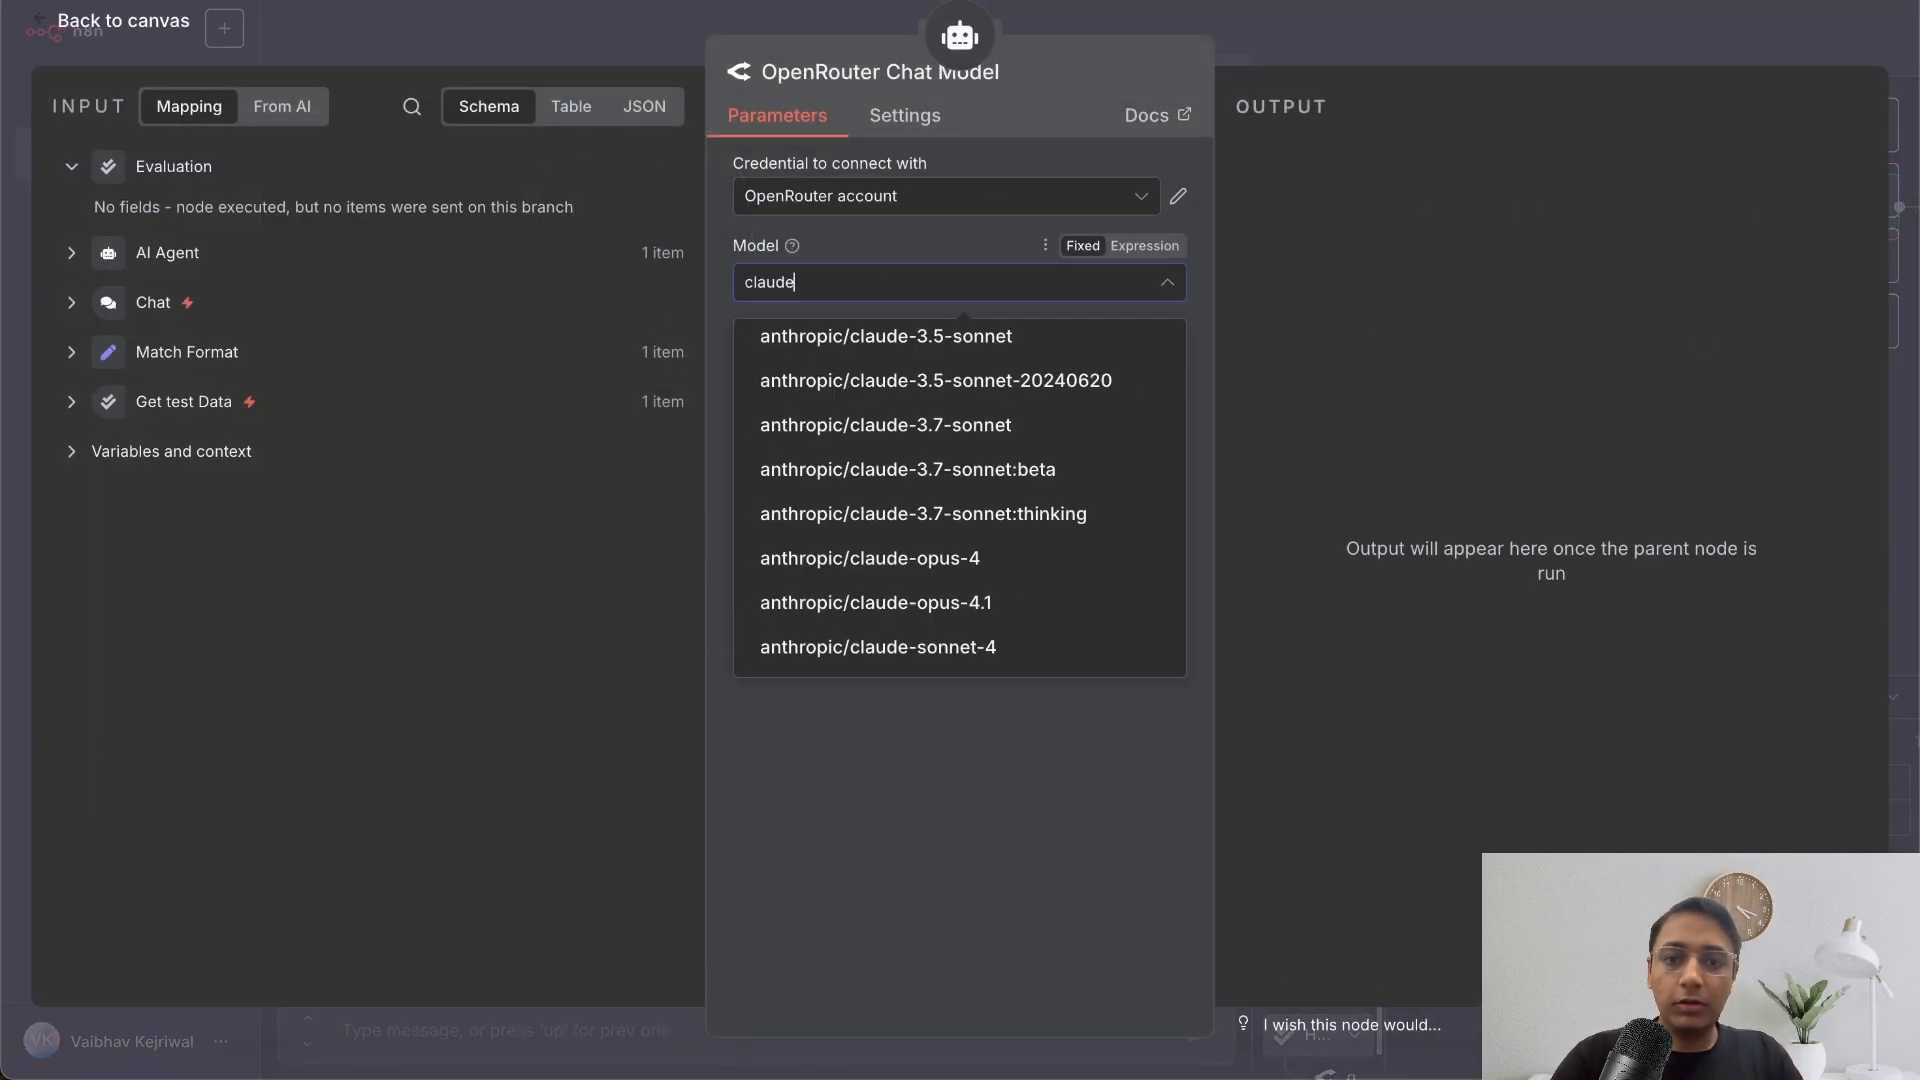
pyautogui.click(878, 646)
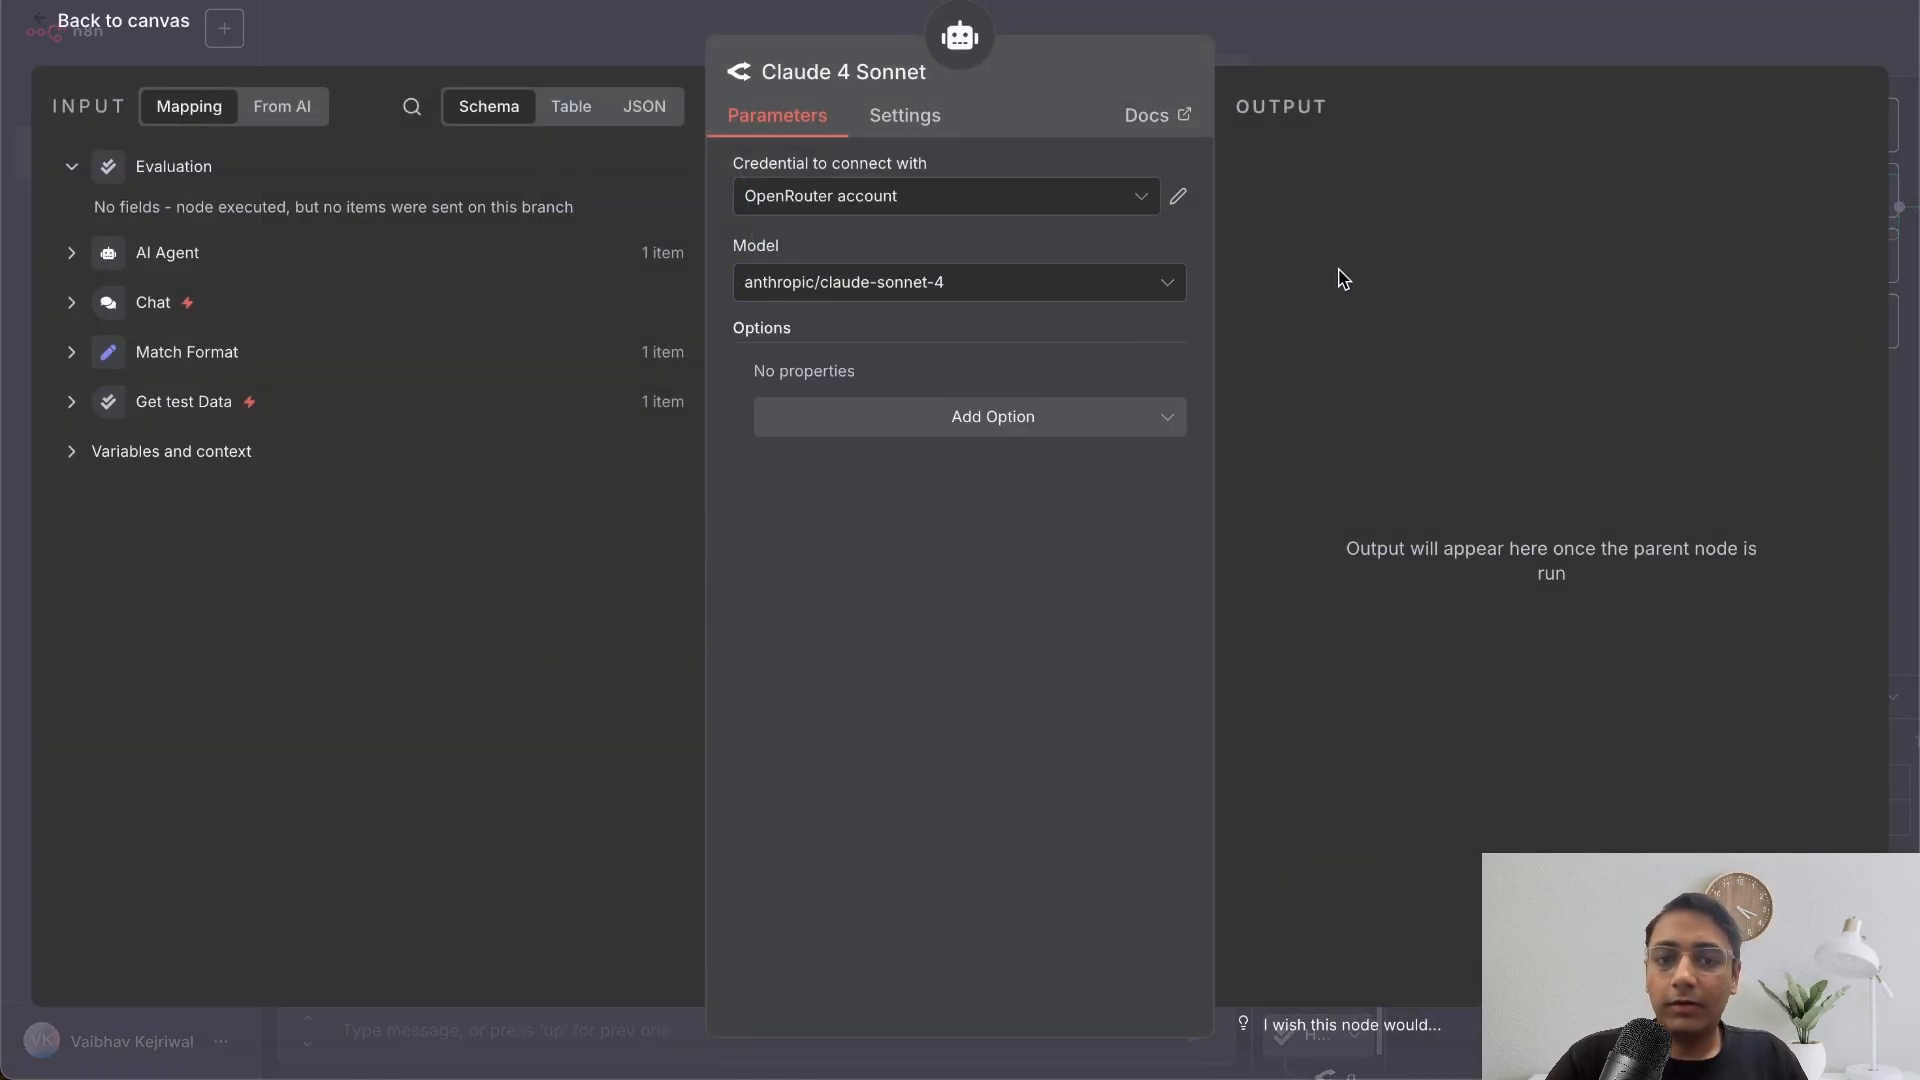
pyautogui.click(1472, 32)
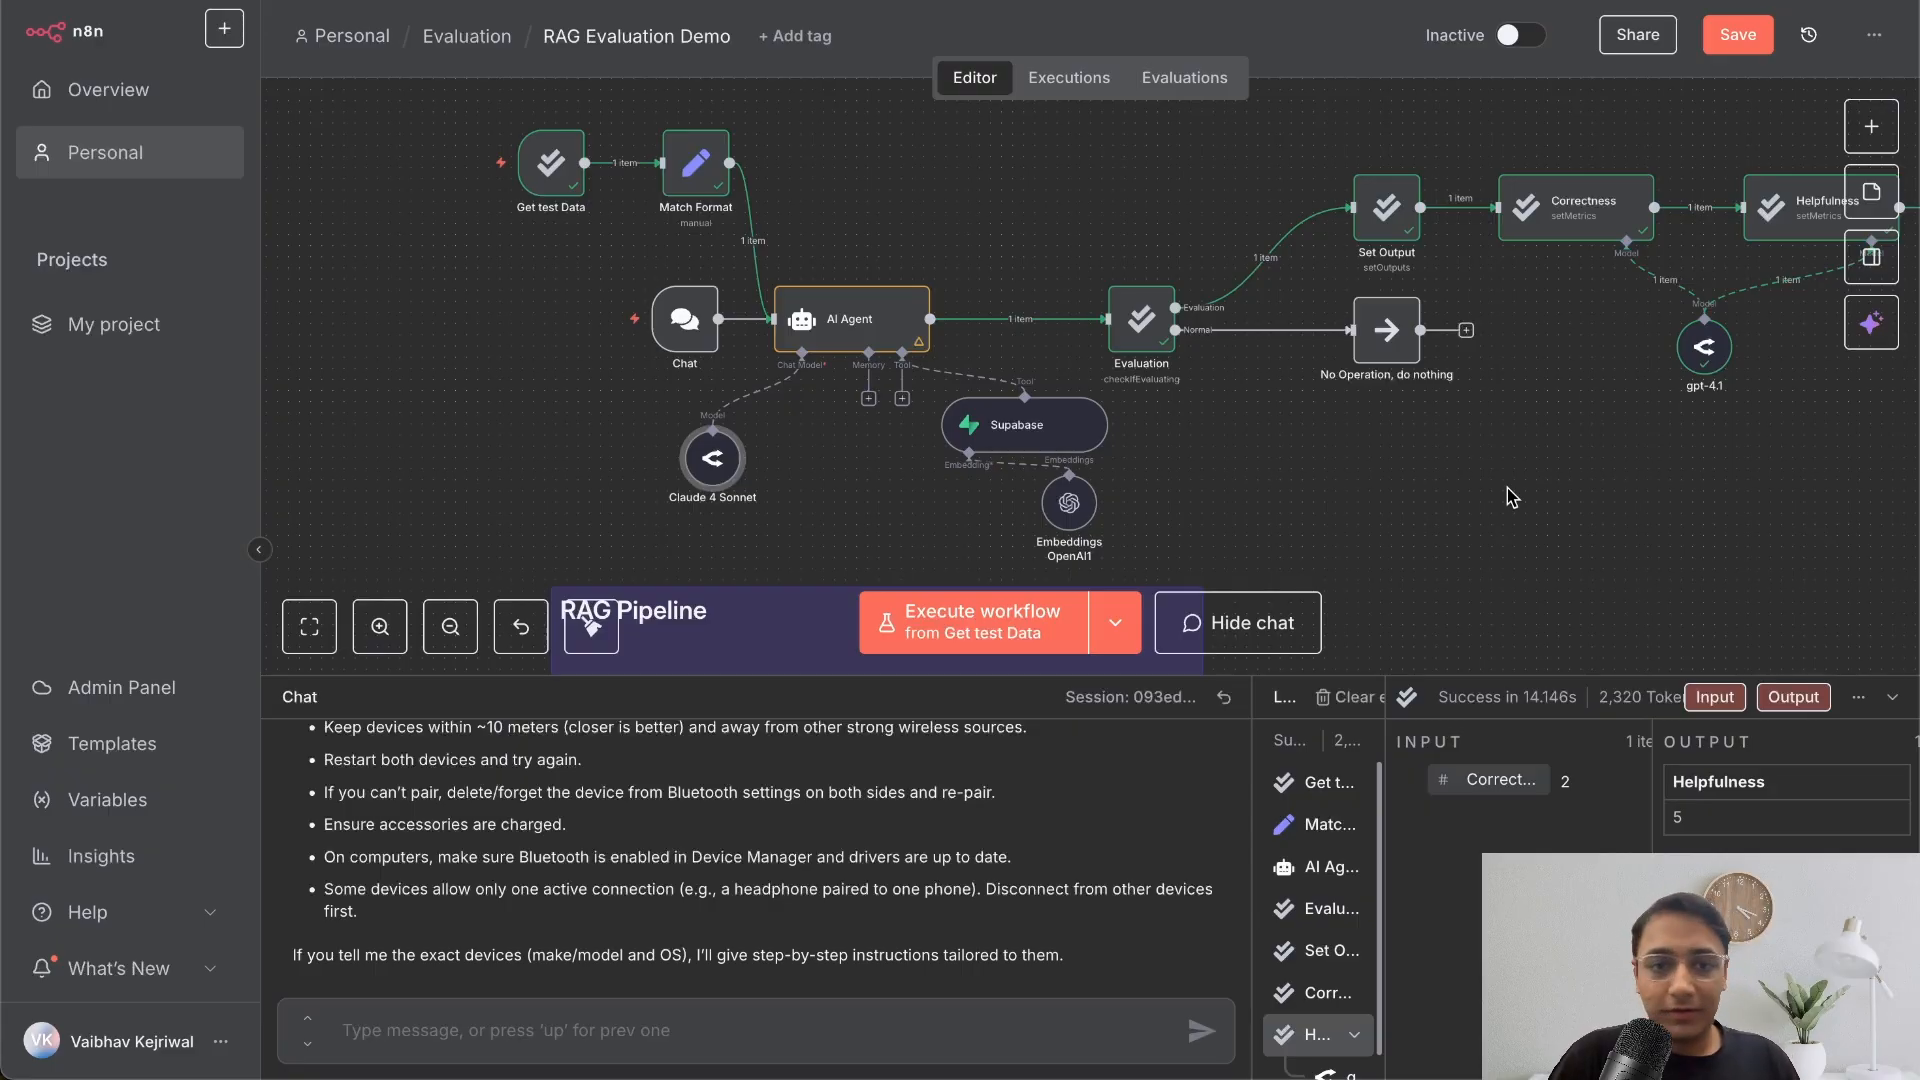
# - Save the workflow and execute it from the Get test Data trigger
pyautogui.click(1722, 45)
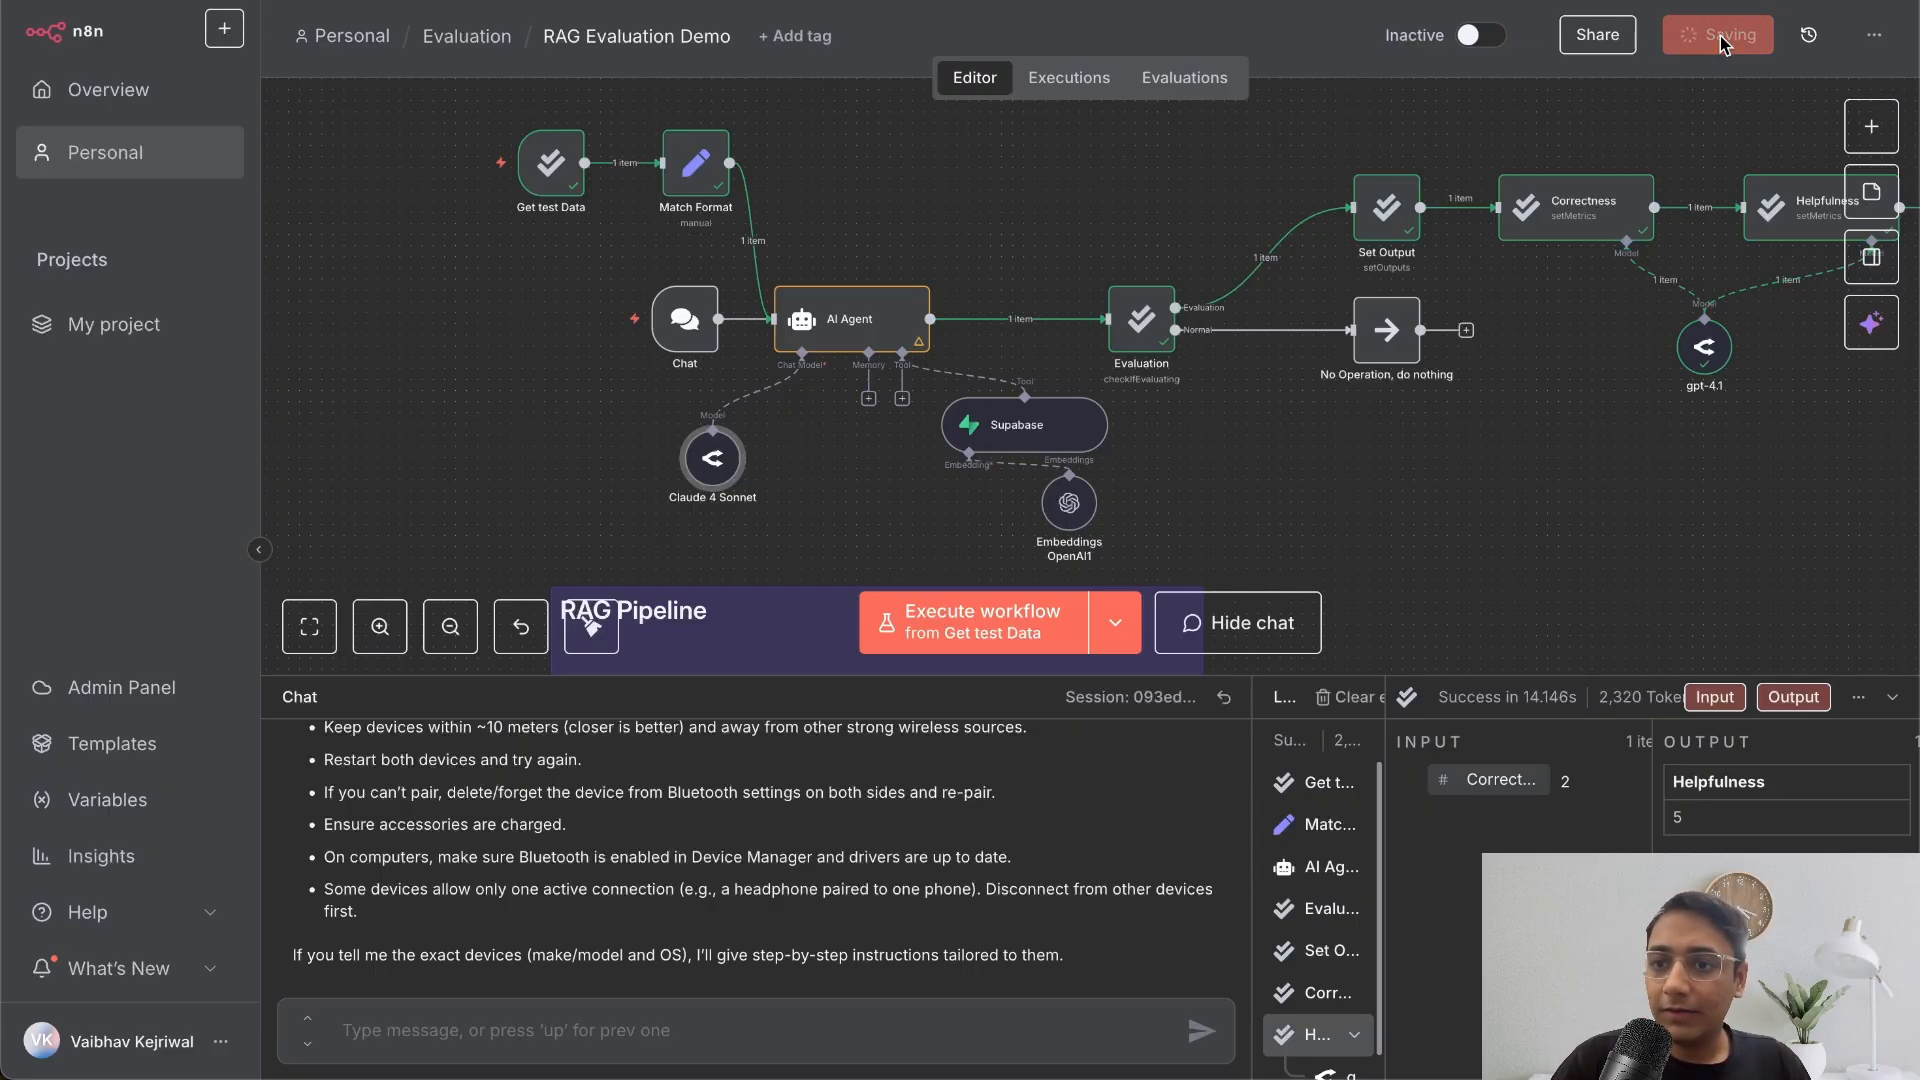
pyautogui.moveTo(430, 165)
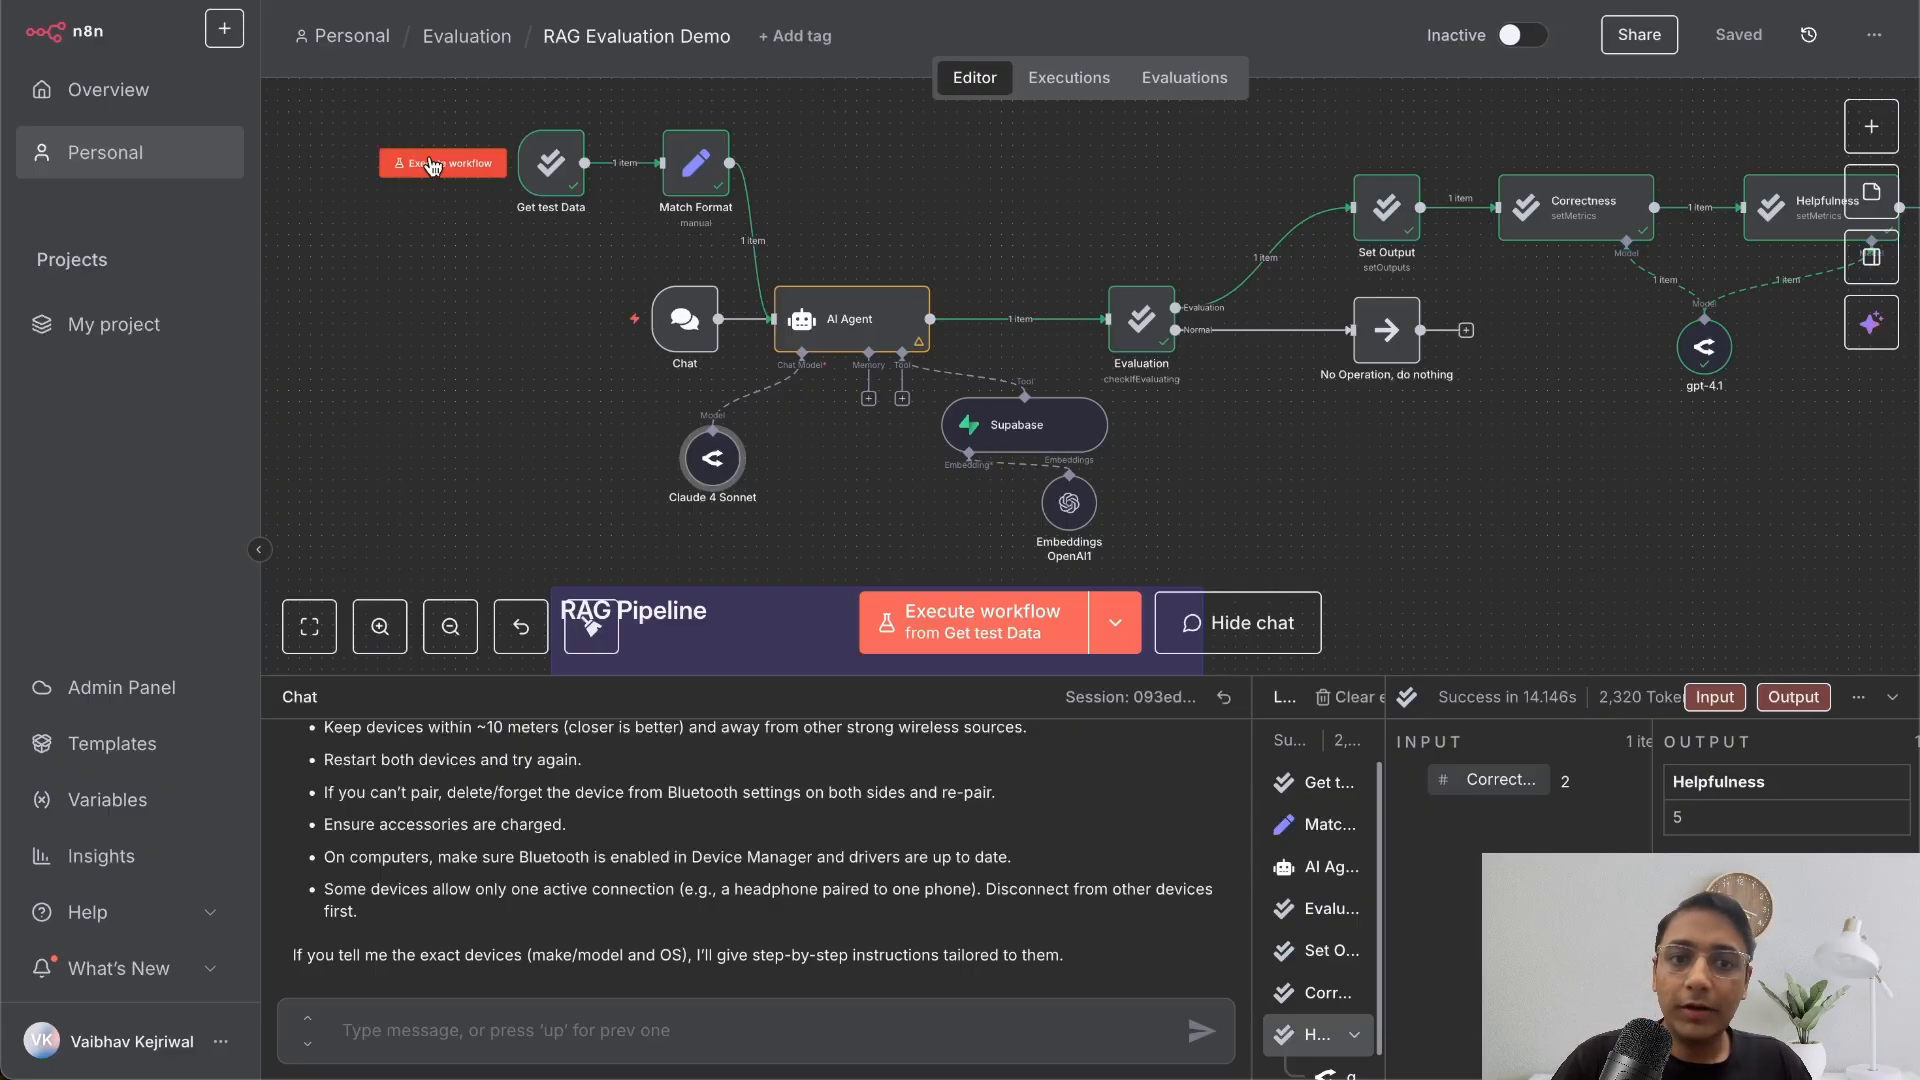
pyautogui.click(430, 165)
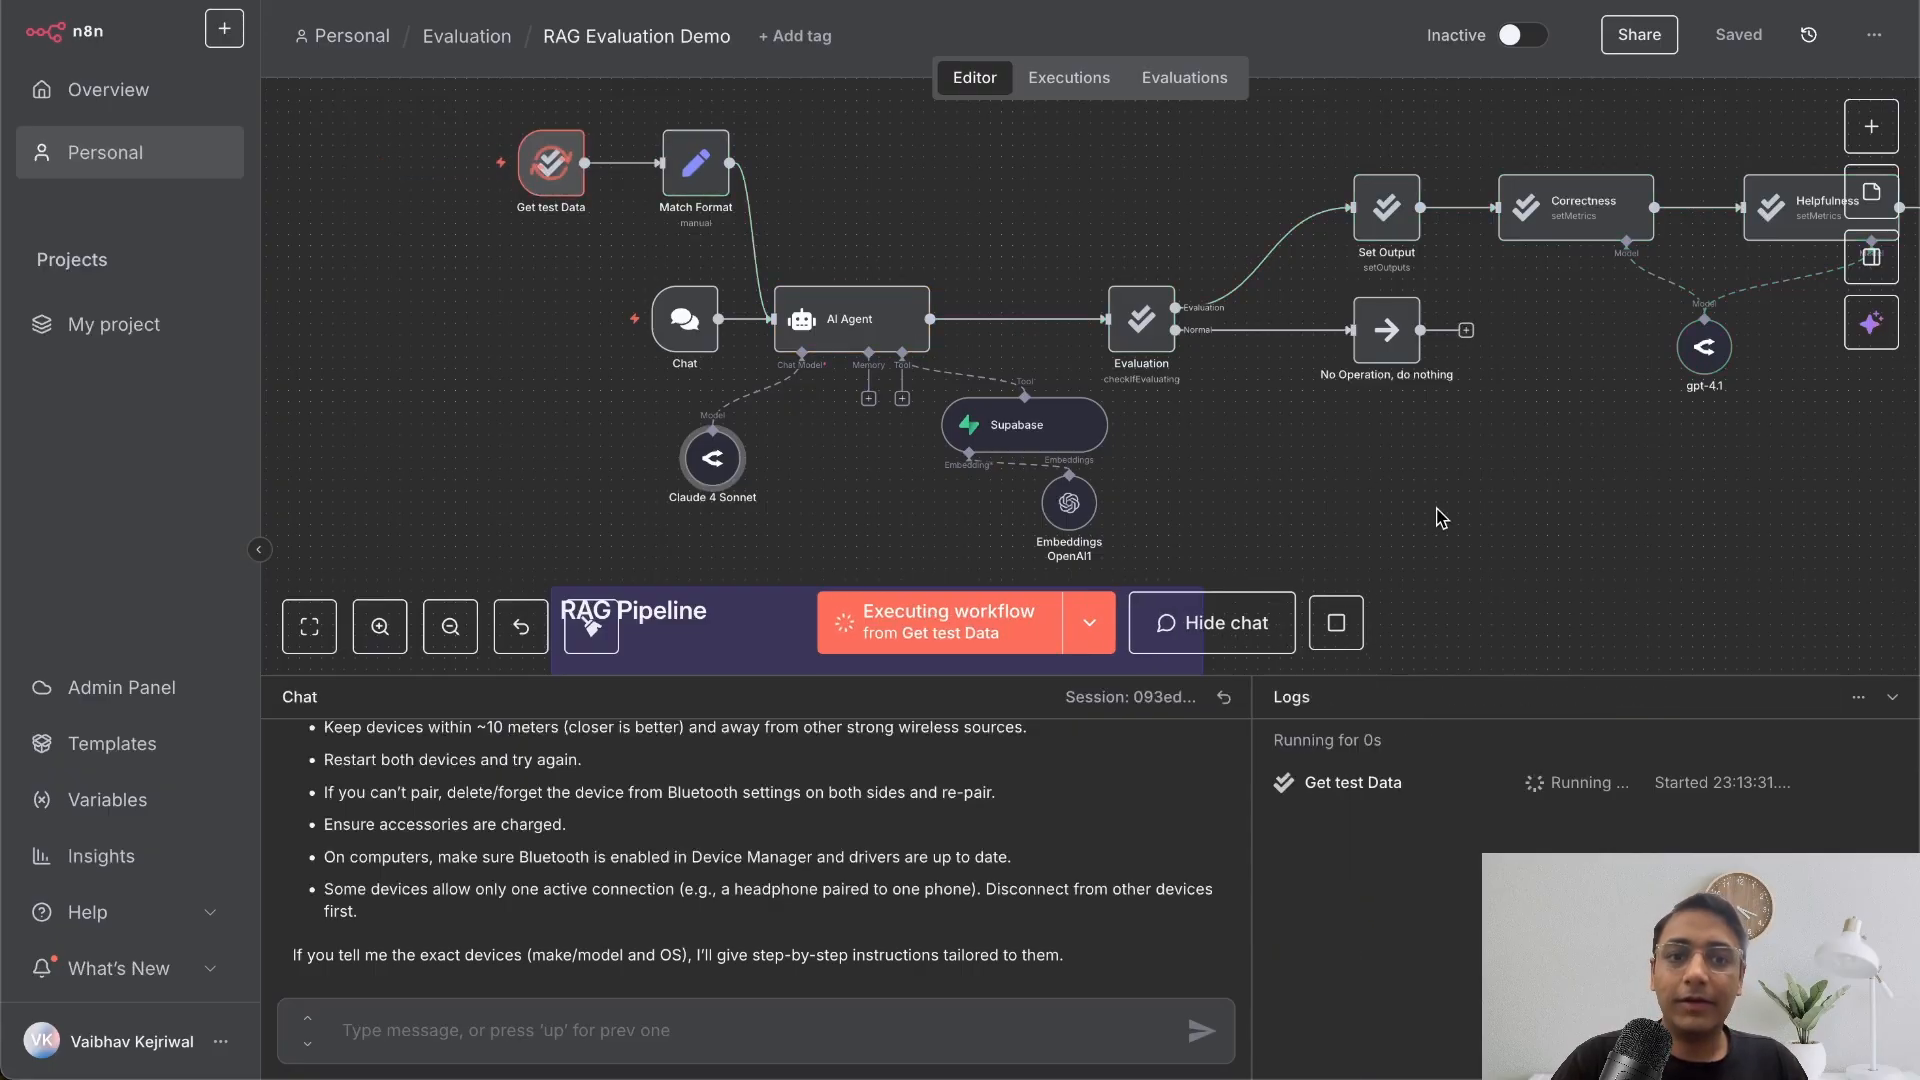
pyautogui.hscroll(4, 1440, 518)
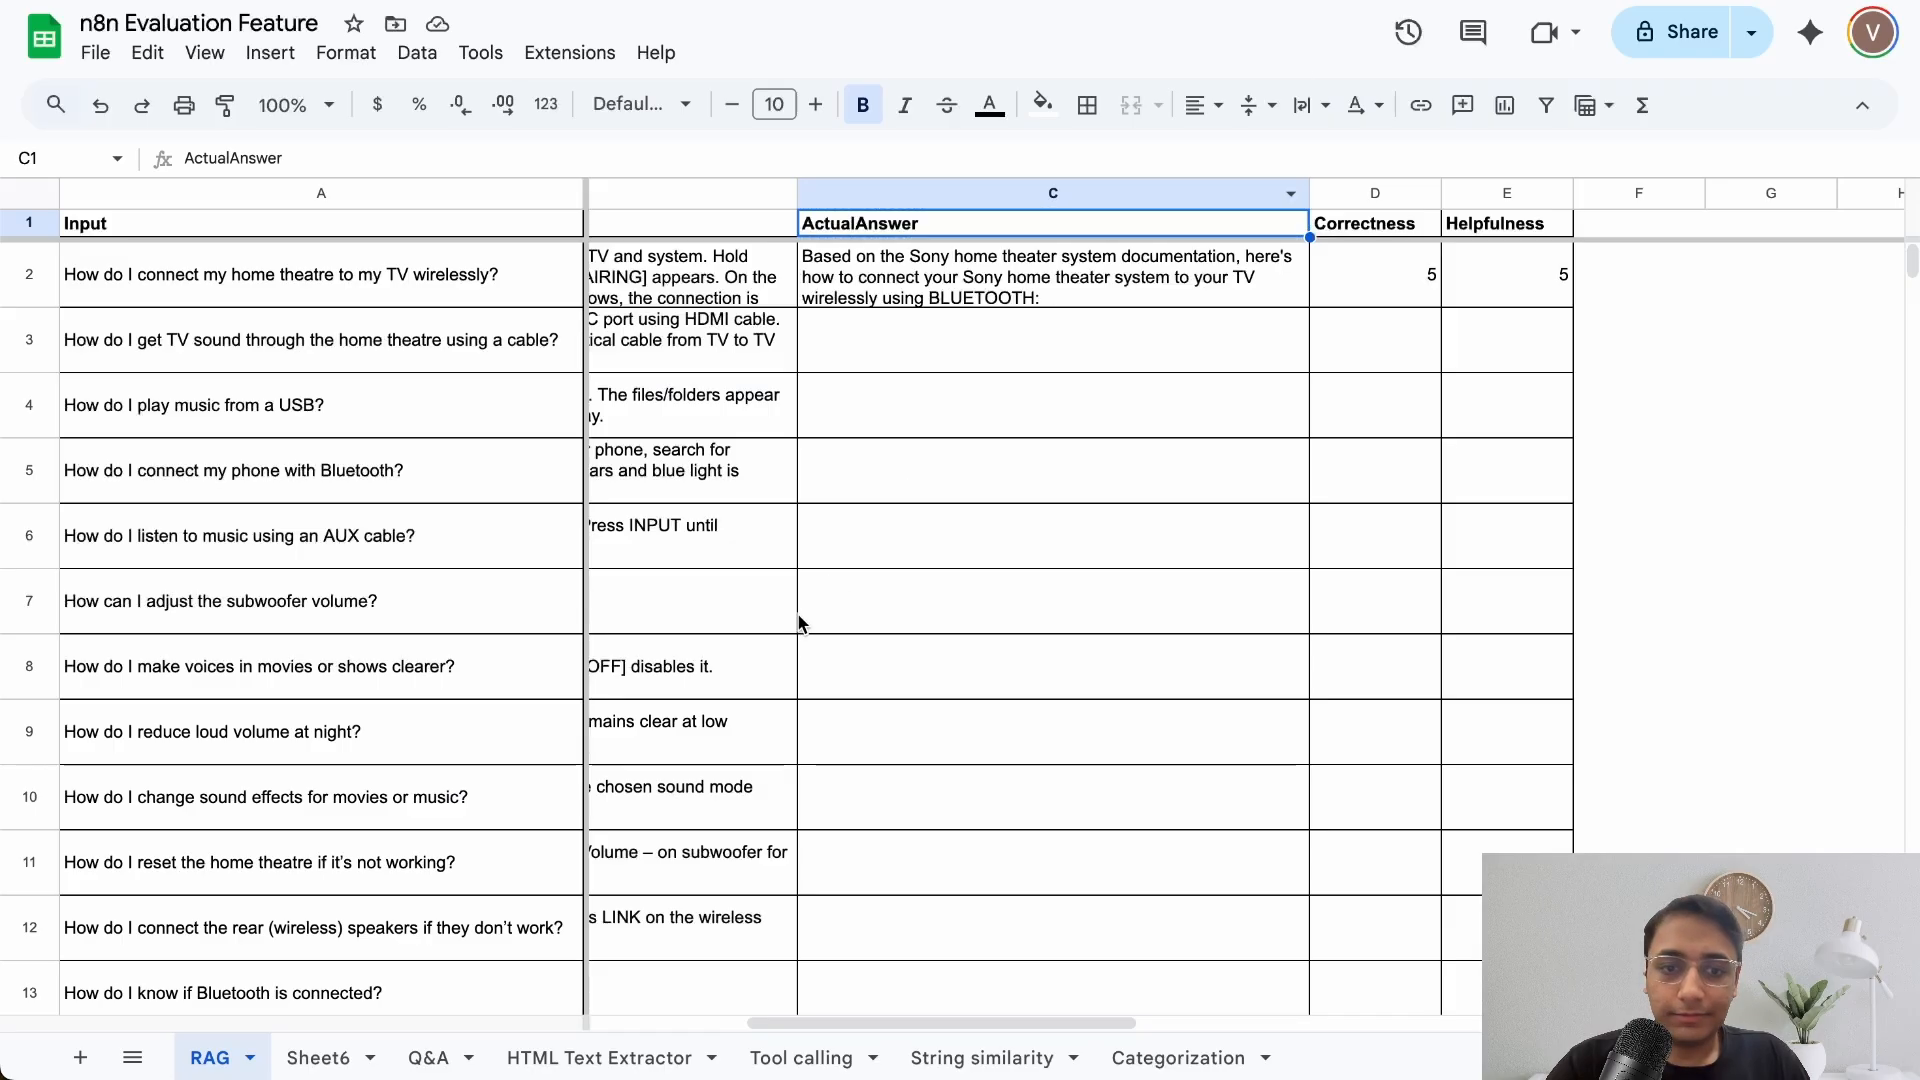
# - In the n8n Evaluation Feature spreadsheet's RAG sheet, compare the first question's actual and expected answers and check its scores and the remaining questions
pyautogui.click(994, 285)
pyautogui.hscroll(-5, 900, 287)
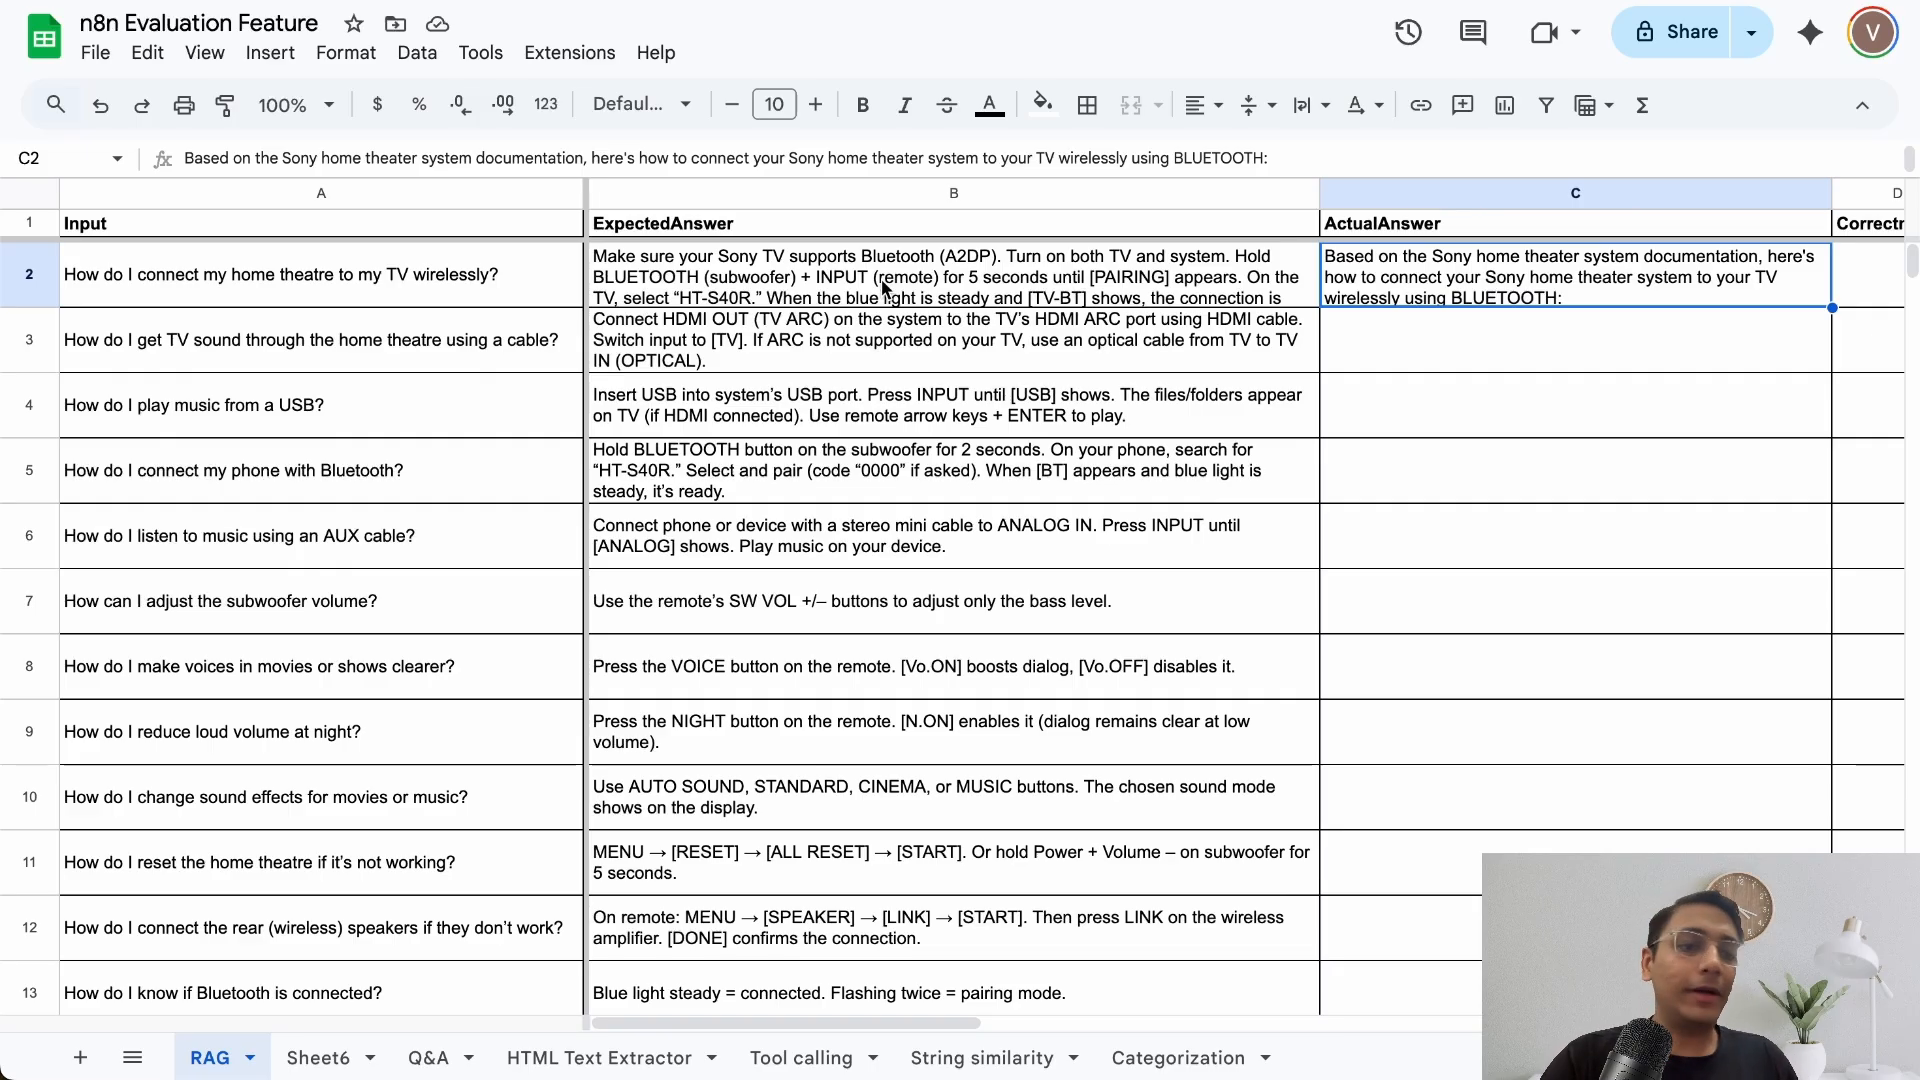
pyautogui.hscroll(5, 1290, 349)
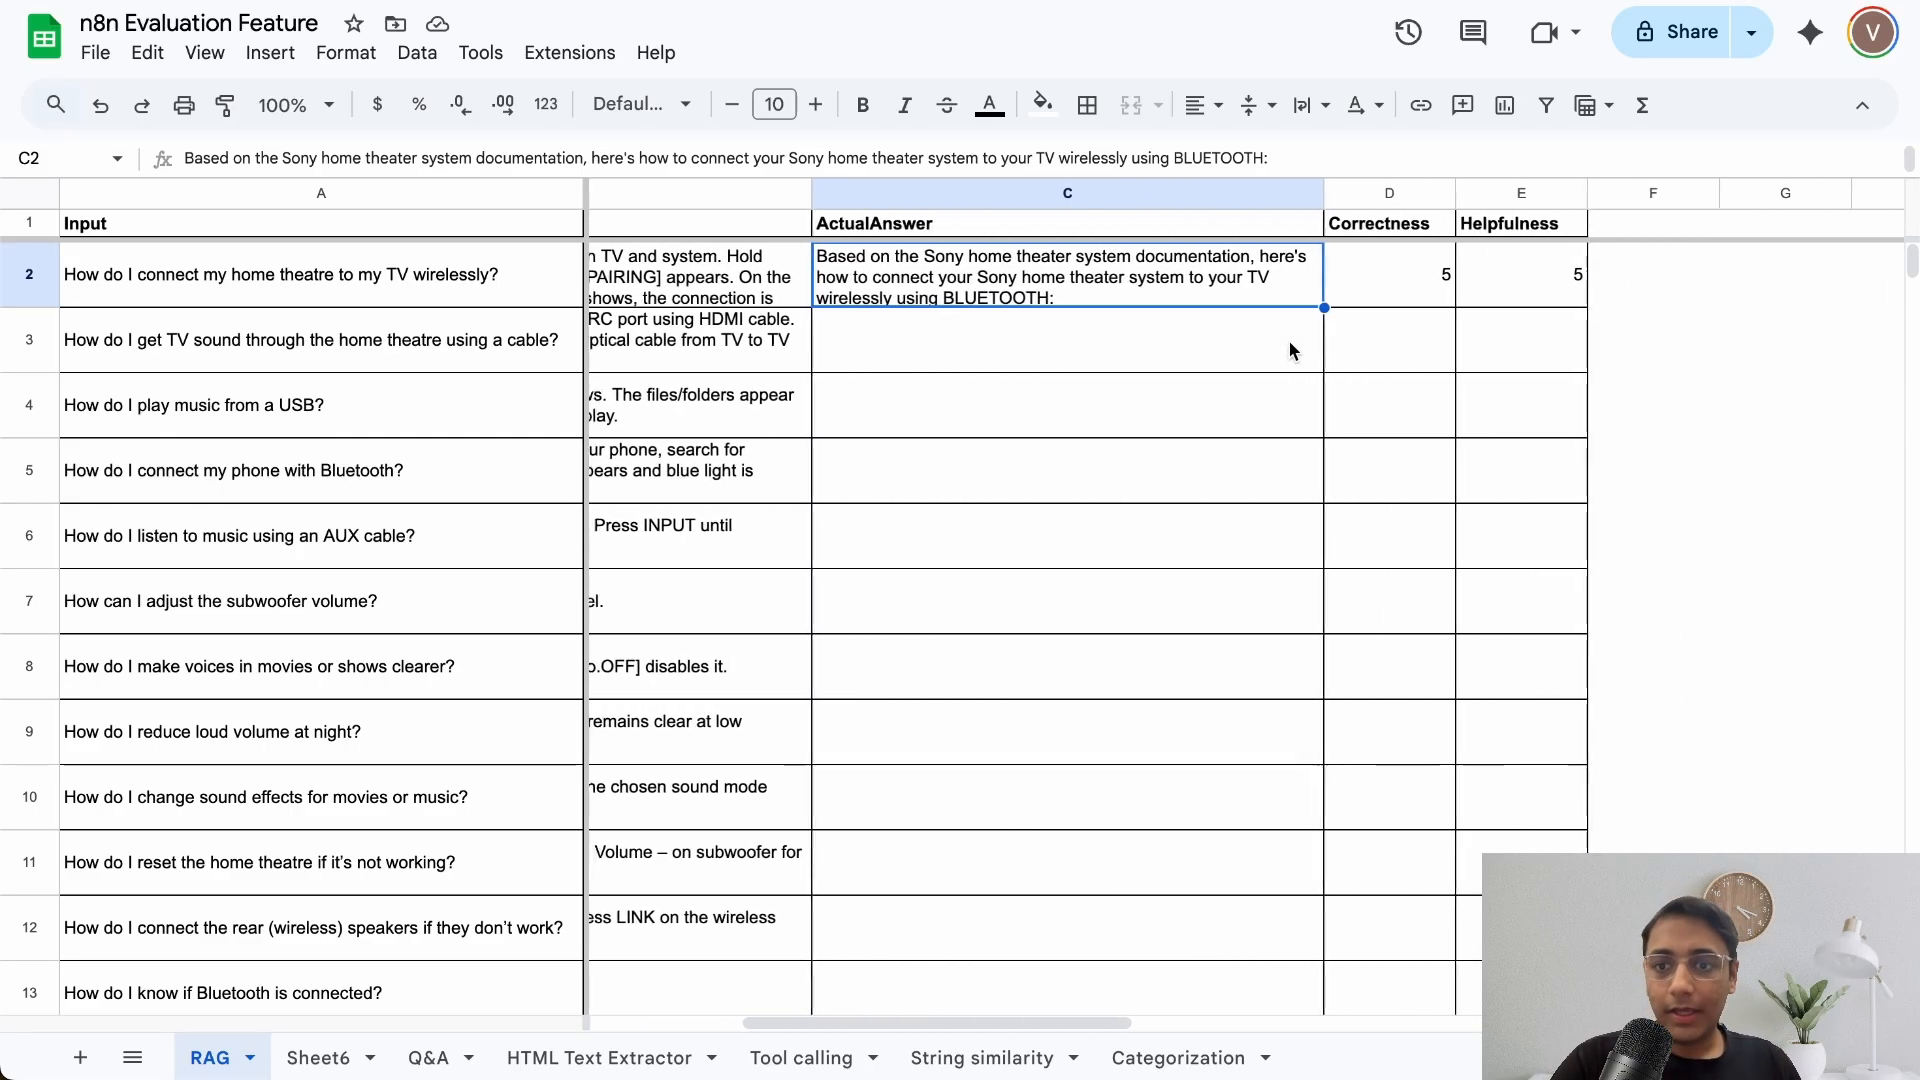
pyautogui.hscroll(1, 1288, 340)
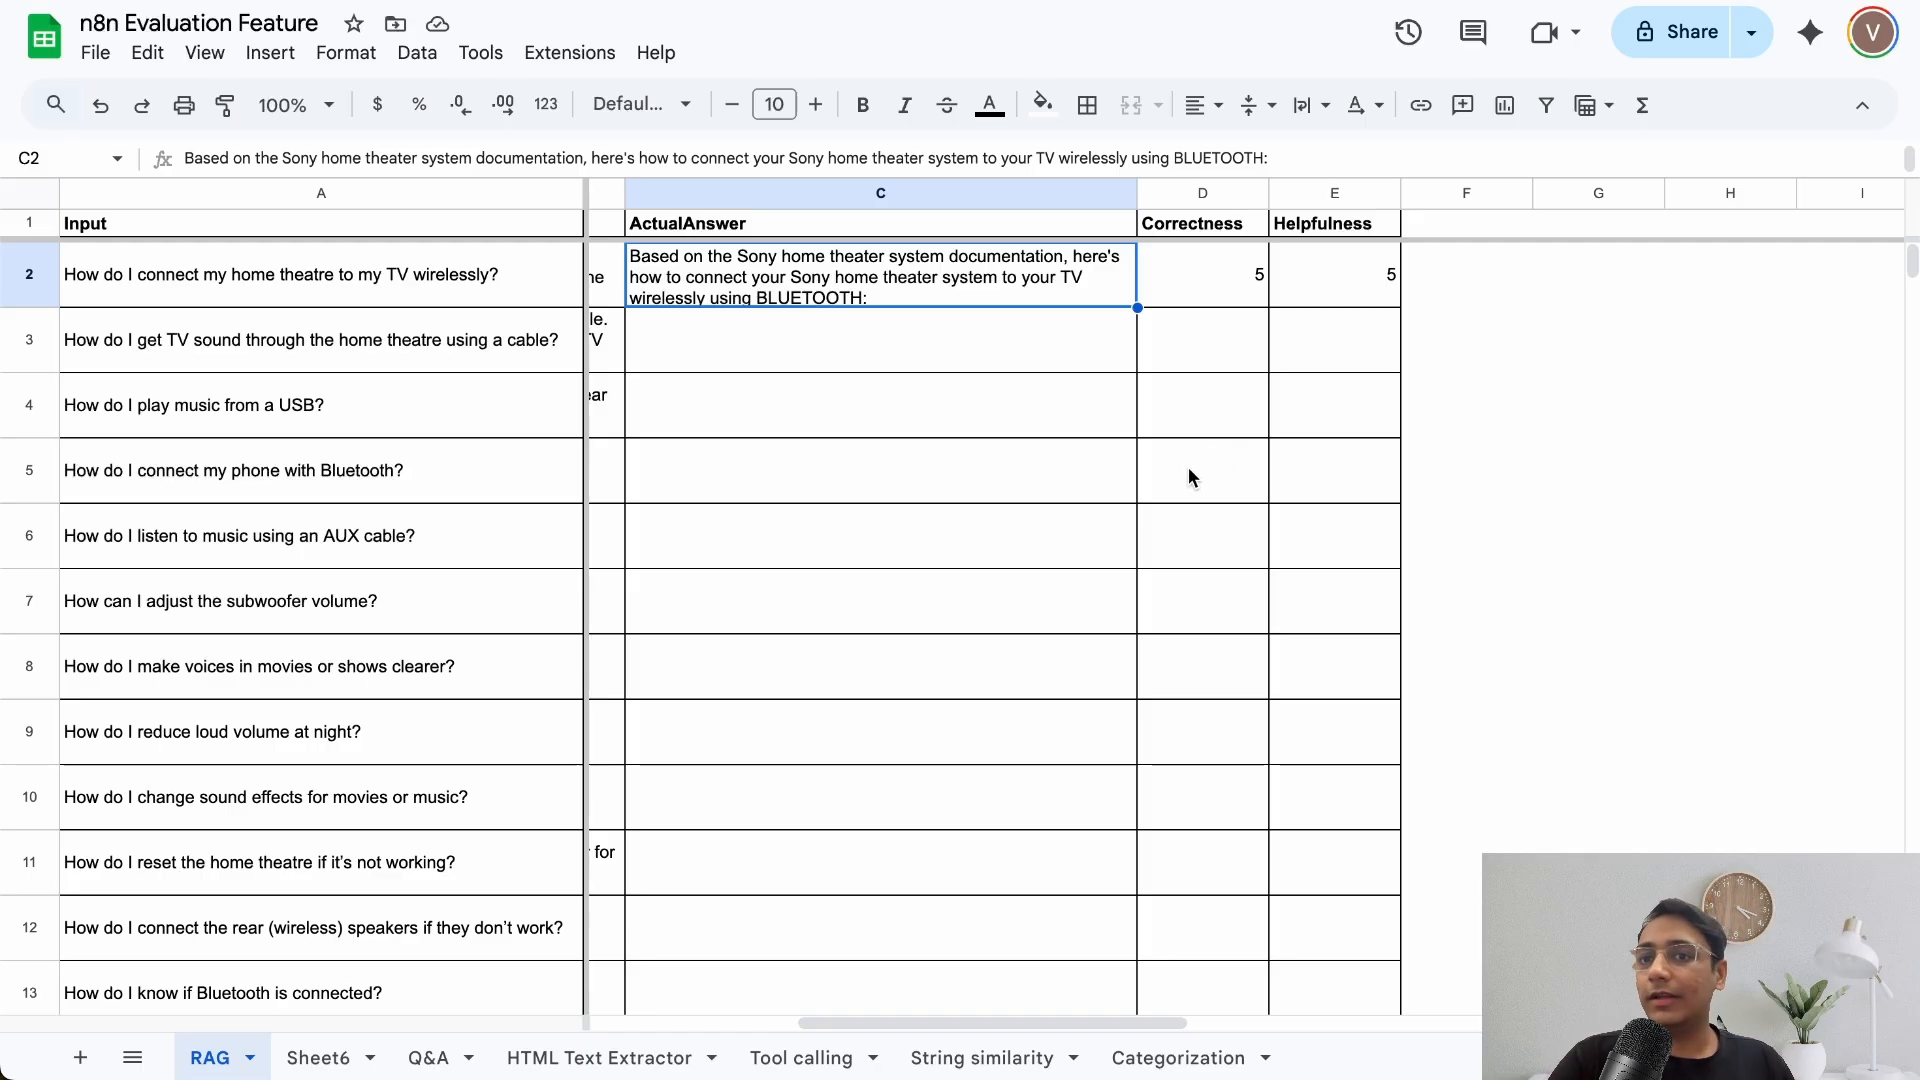
pyautogui.scroll(-5, 1256, 364)
pyautogui.hscroll(-1, 1256, 364)
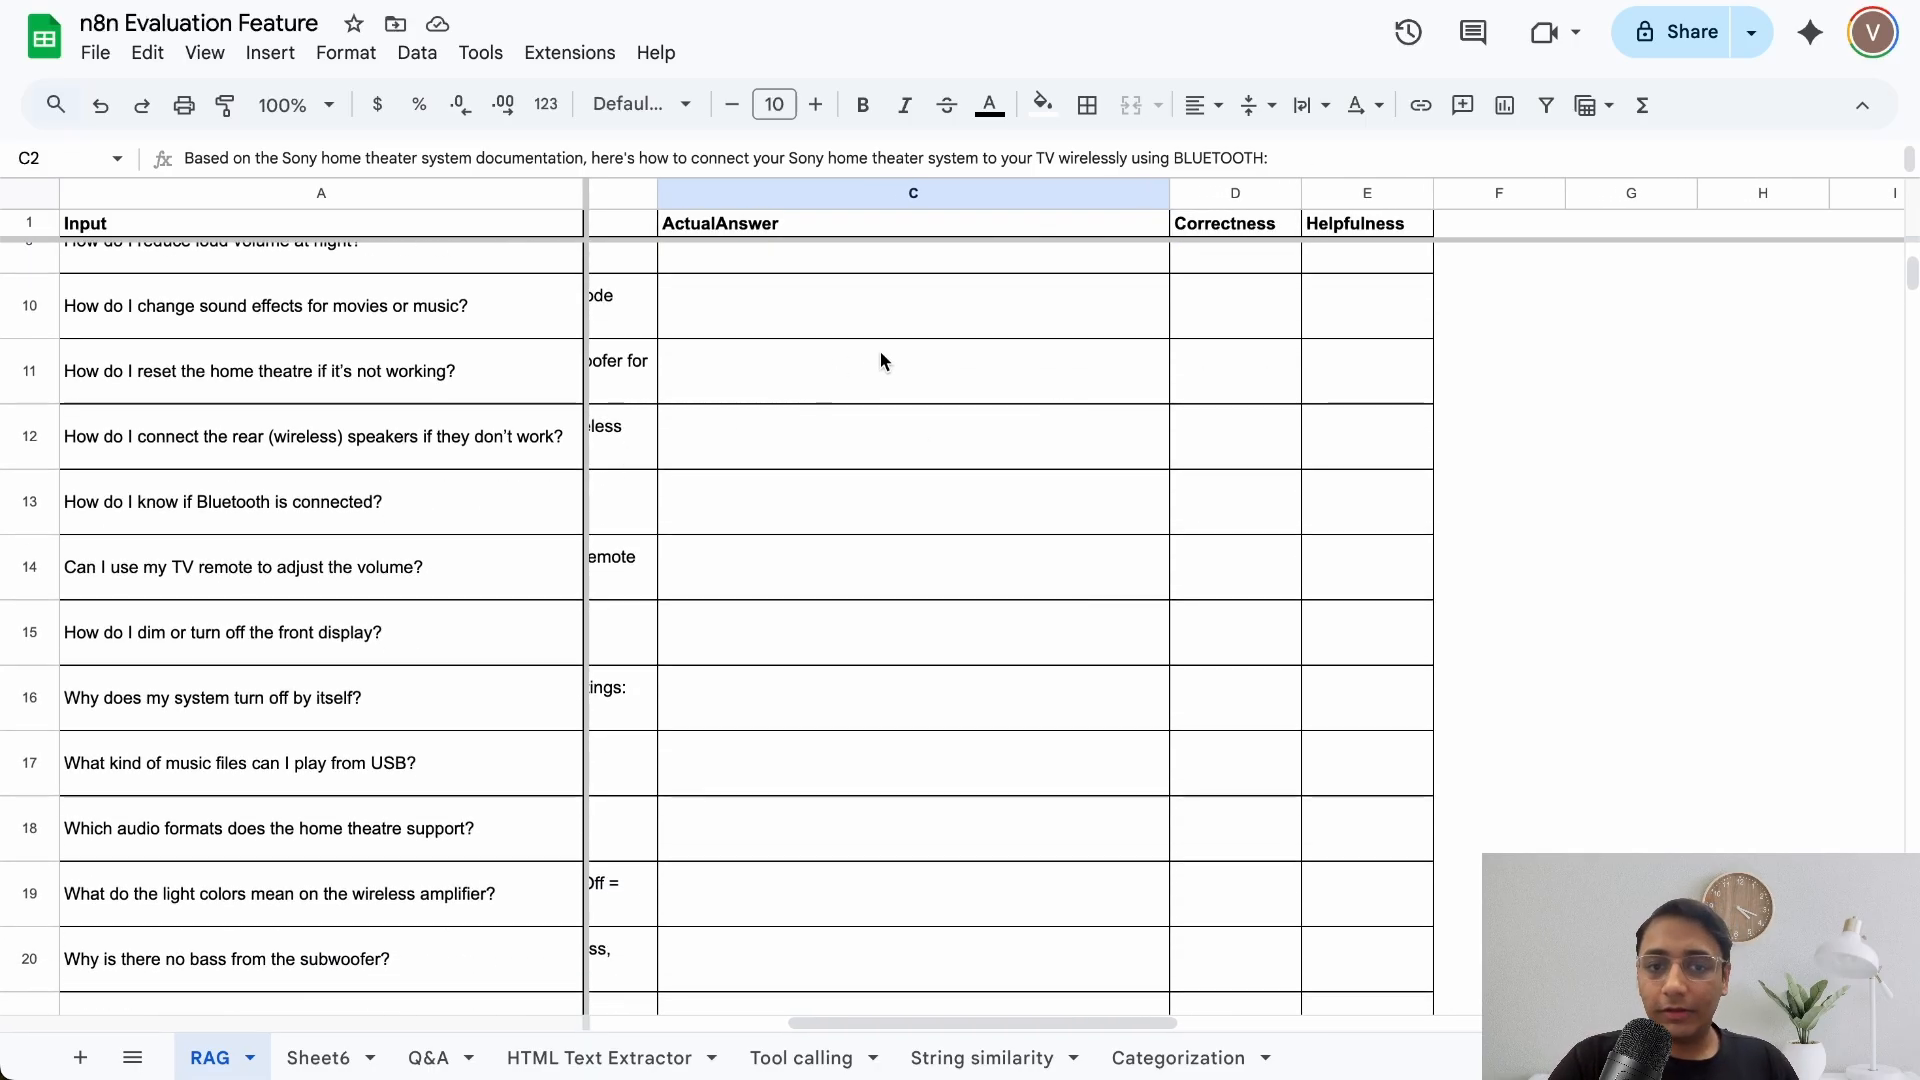
pyautogui.scroll(-2, 1289, 362)
pyautogui.hscroll(1, 1289, 362)
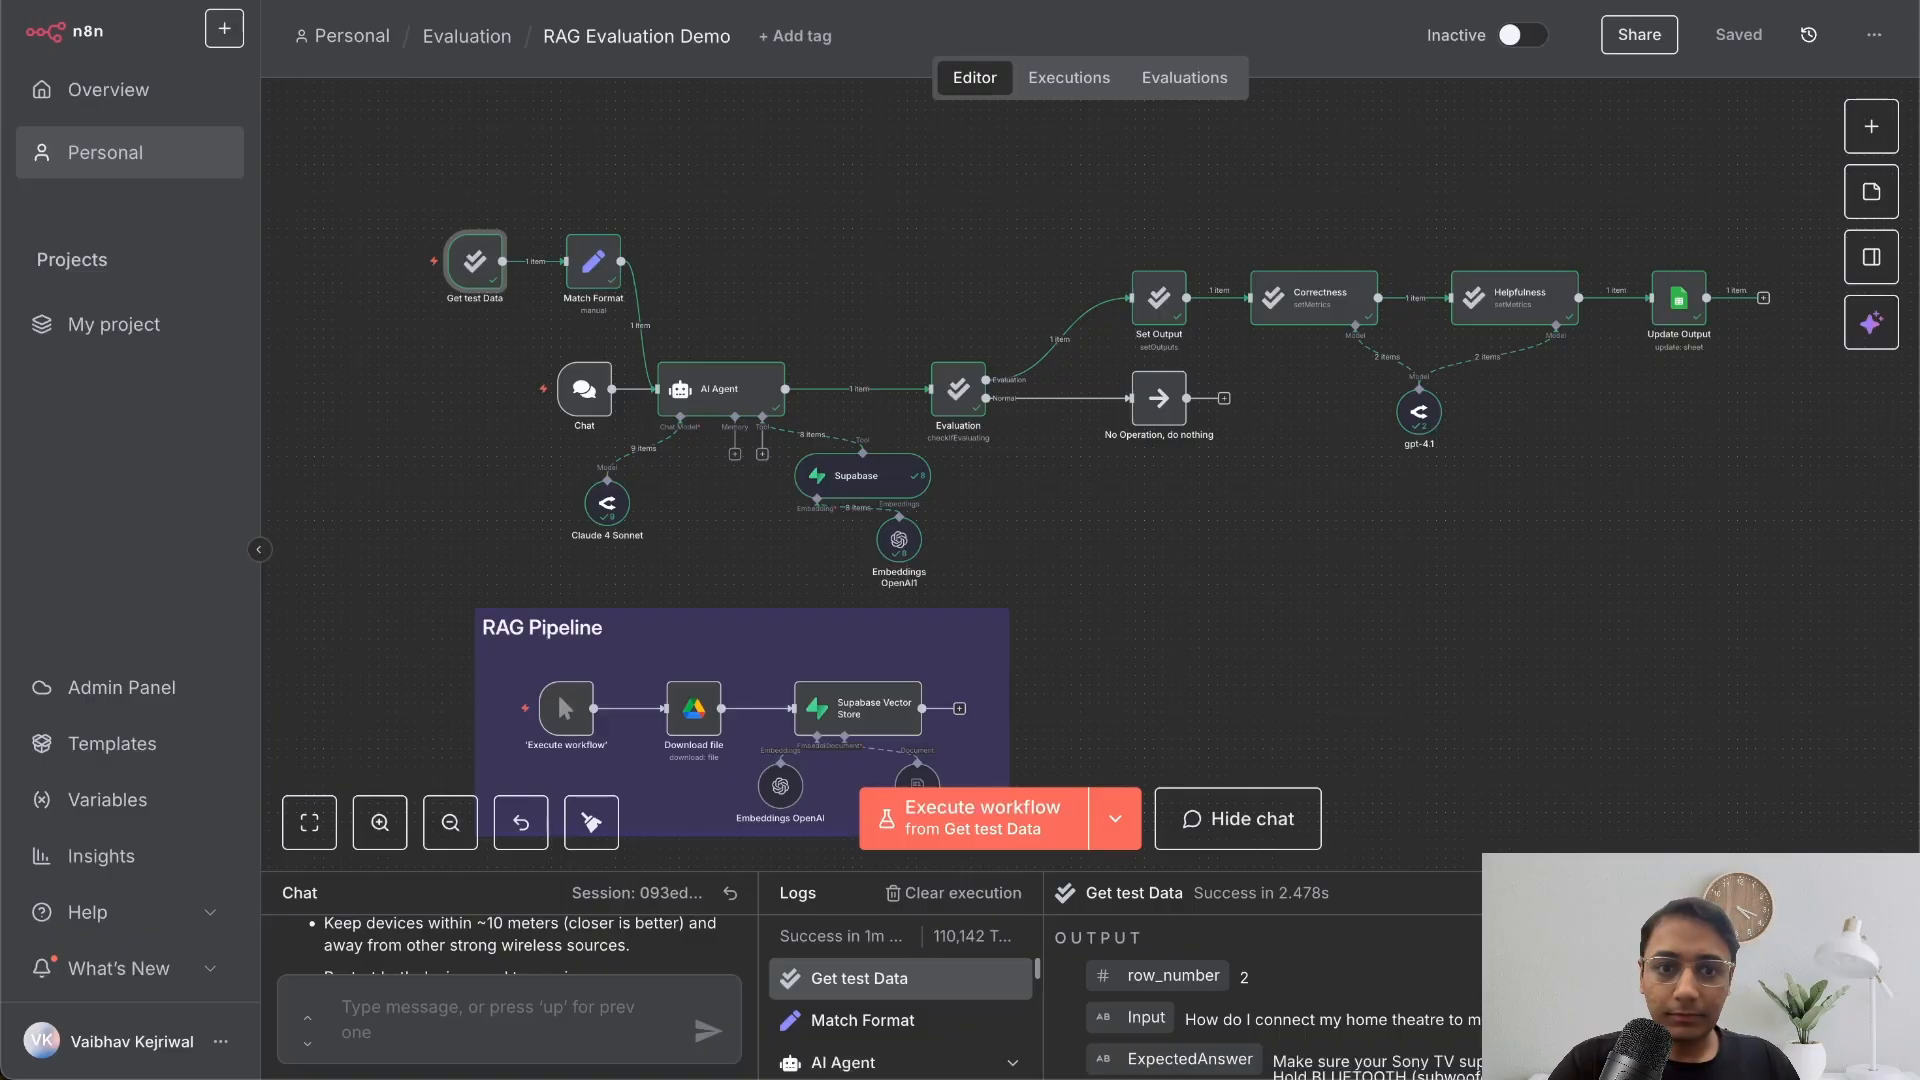
# - In the n8n workflow, turn off Limit Rows in the Get test Data node and save the workflow
pyautogui.doubleClick(475, 262)
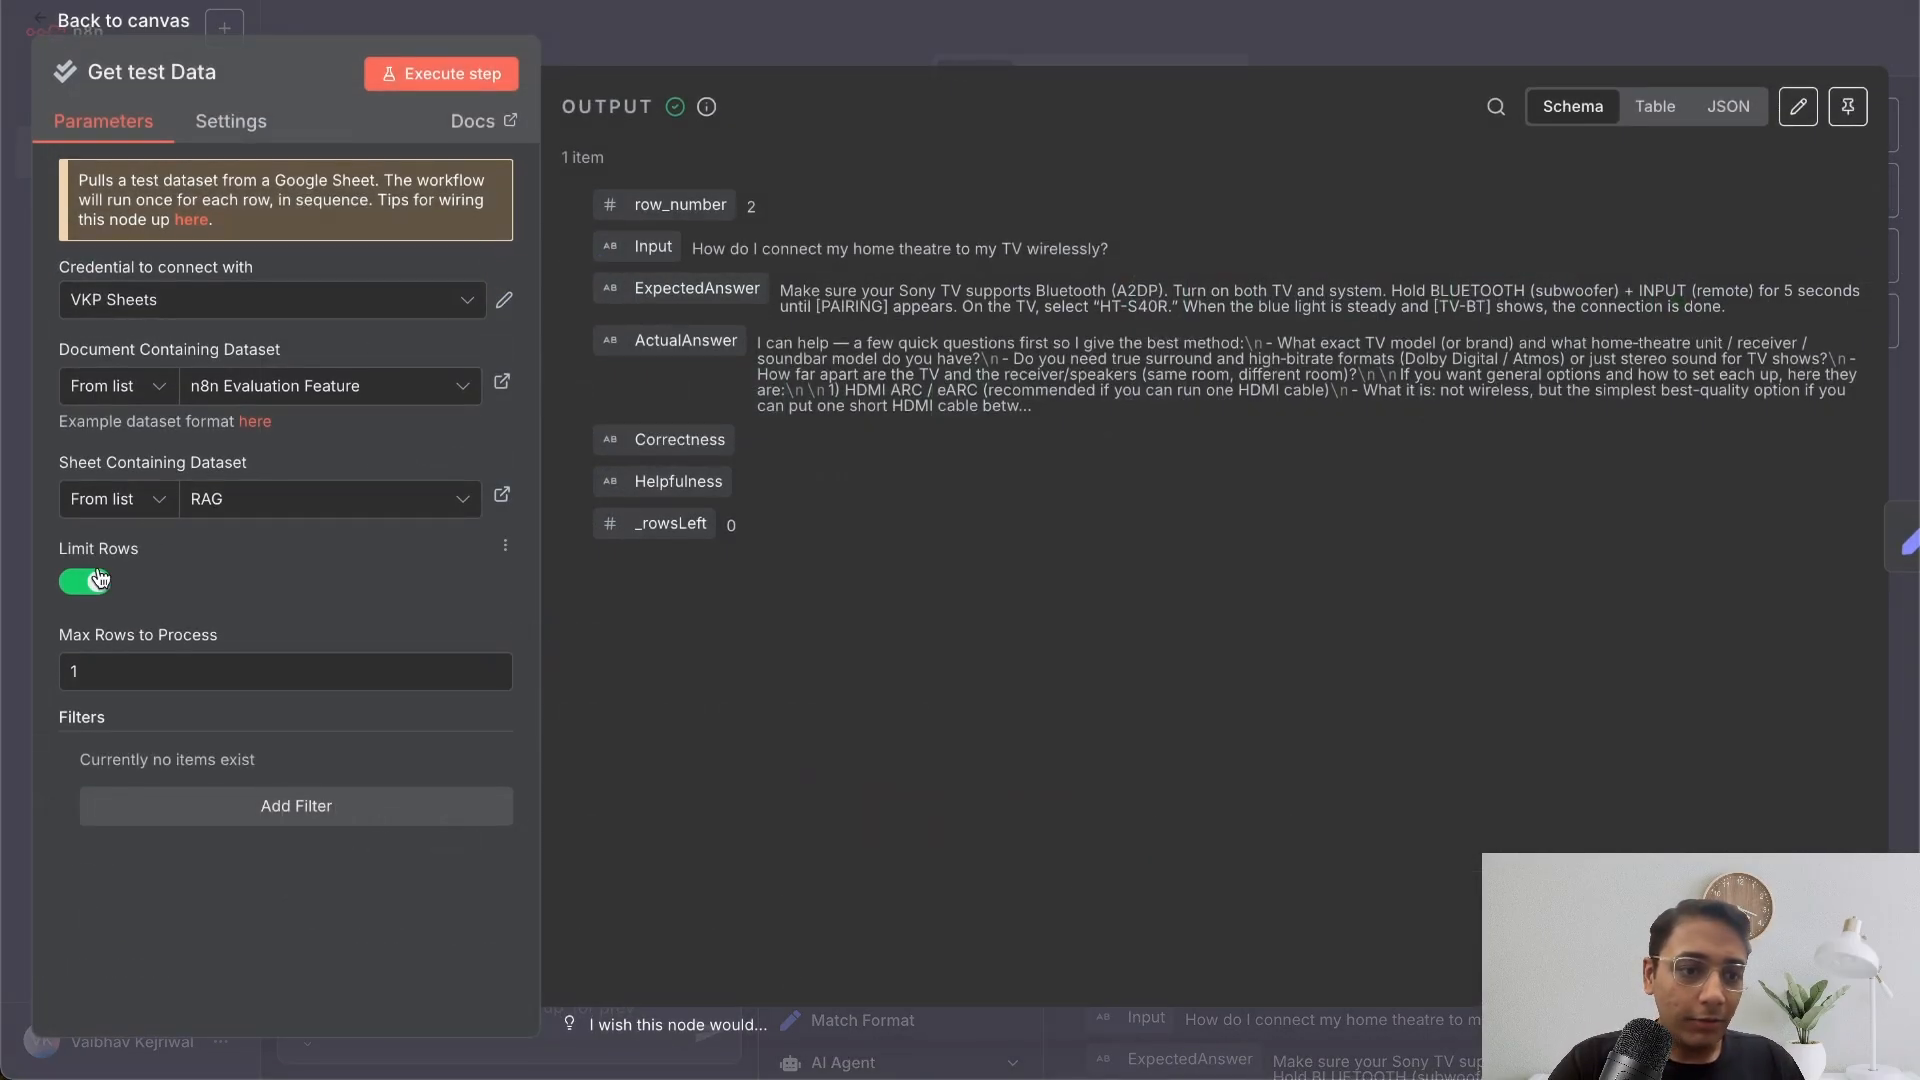
pyautogui.click(86, 583)
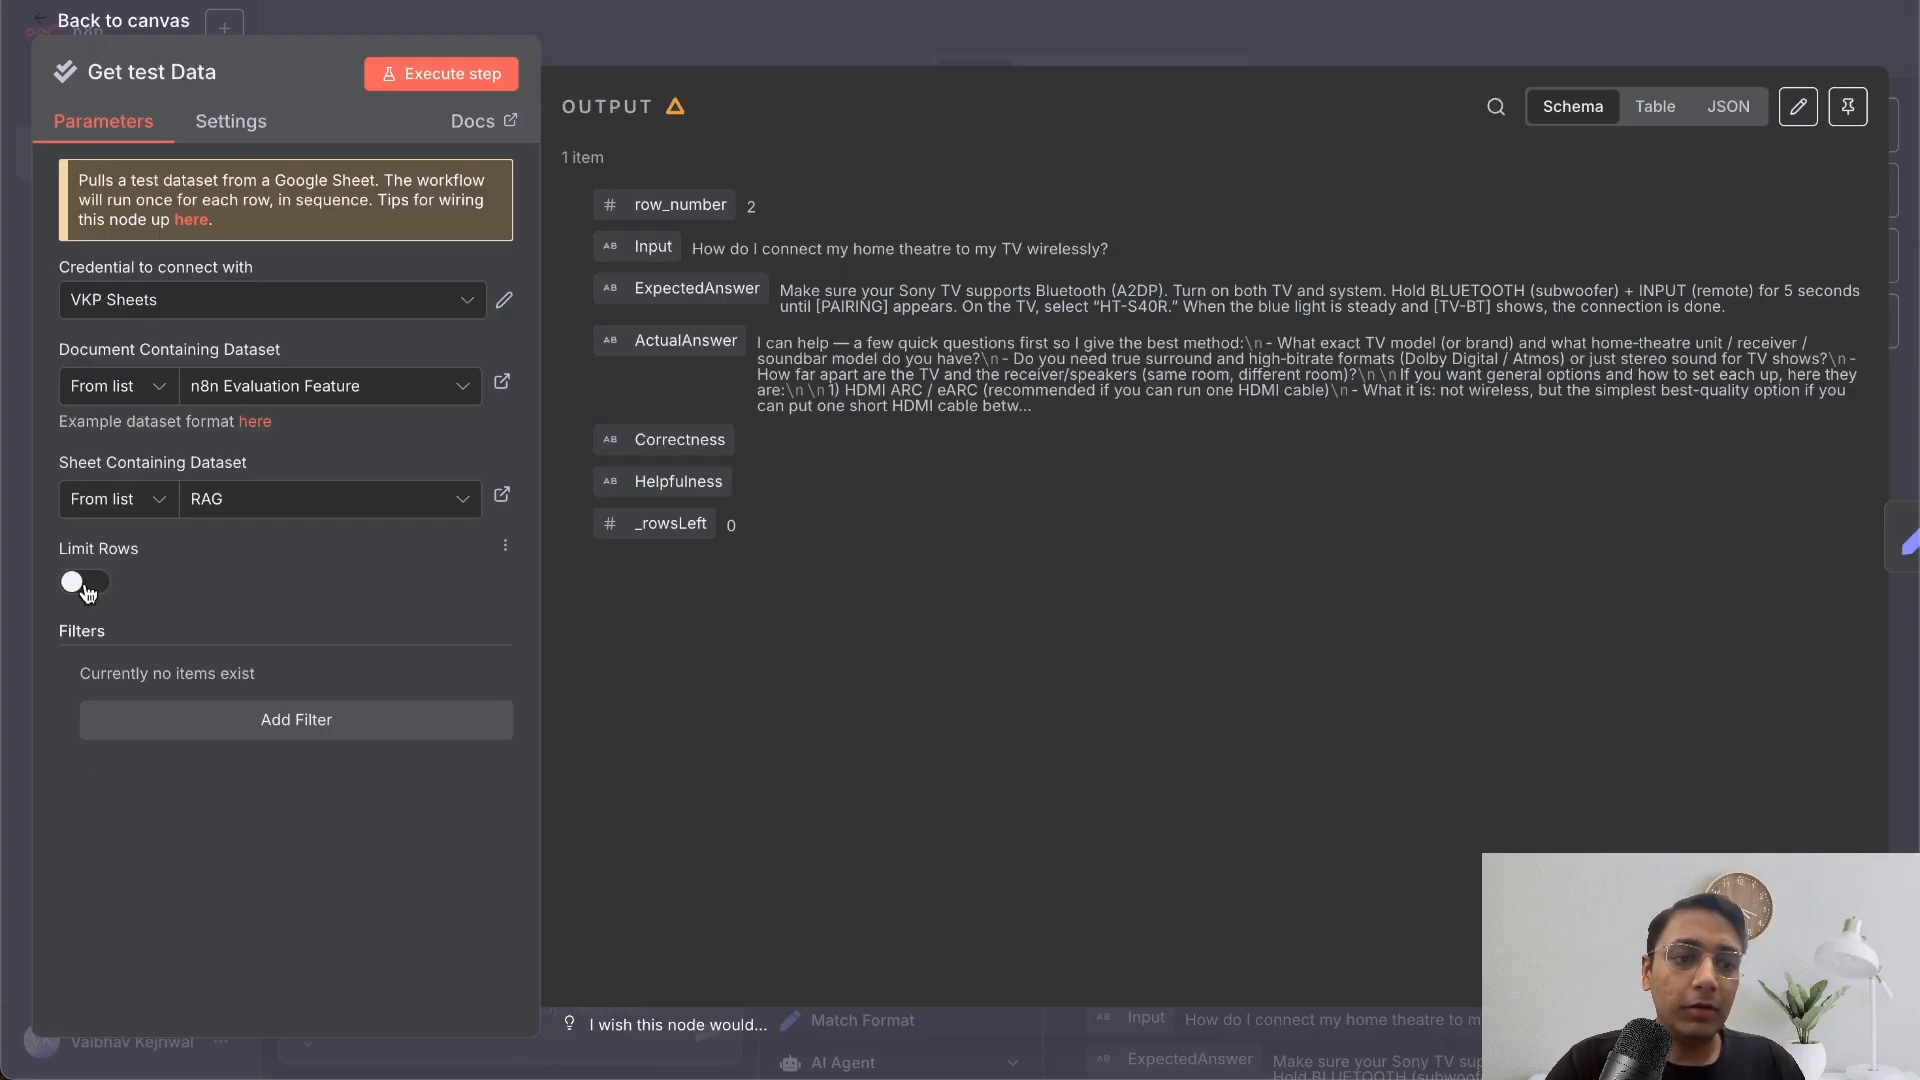
pyautogui.click(1010, 42)
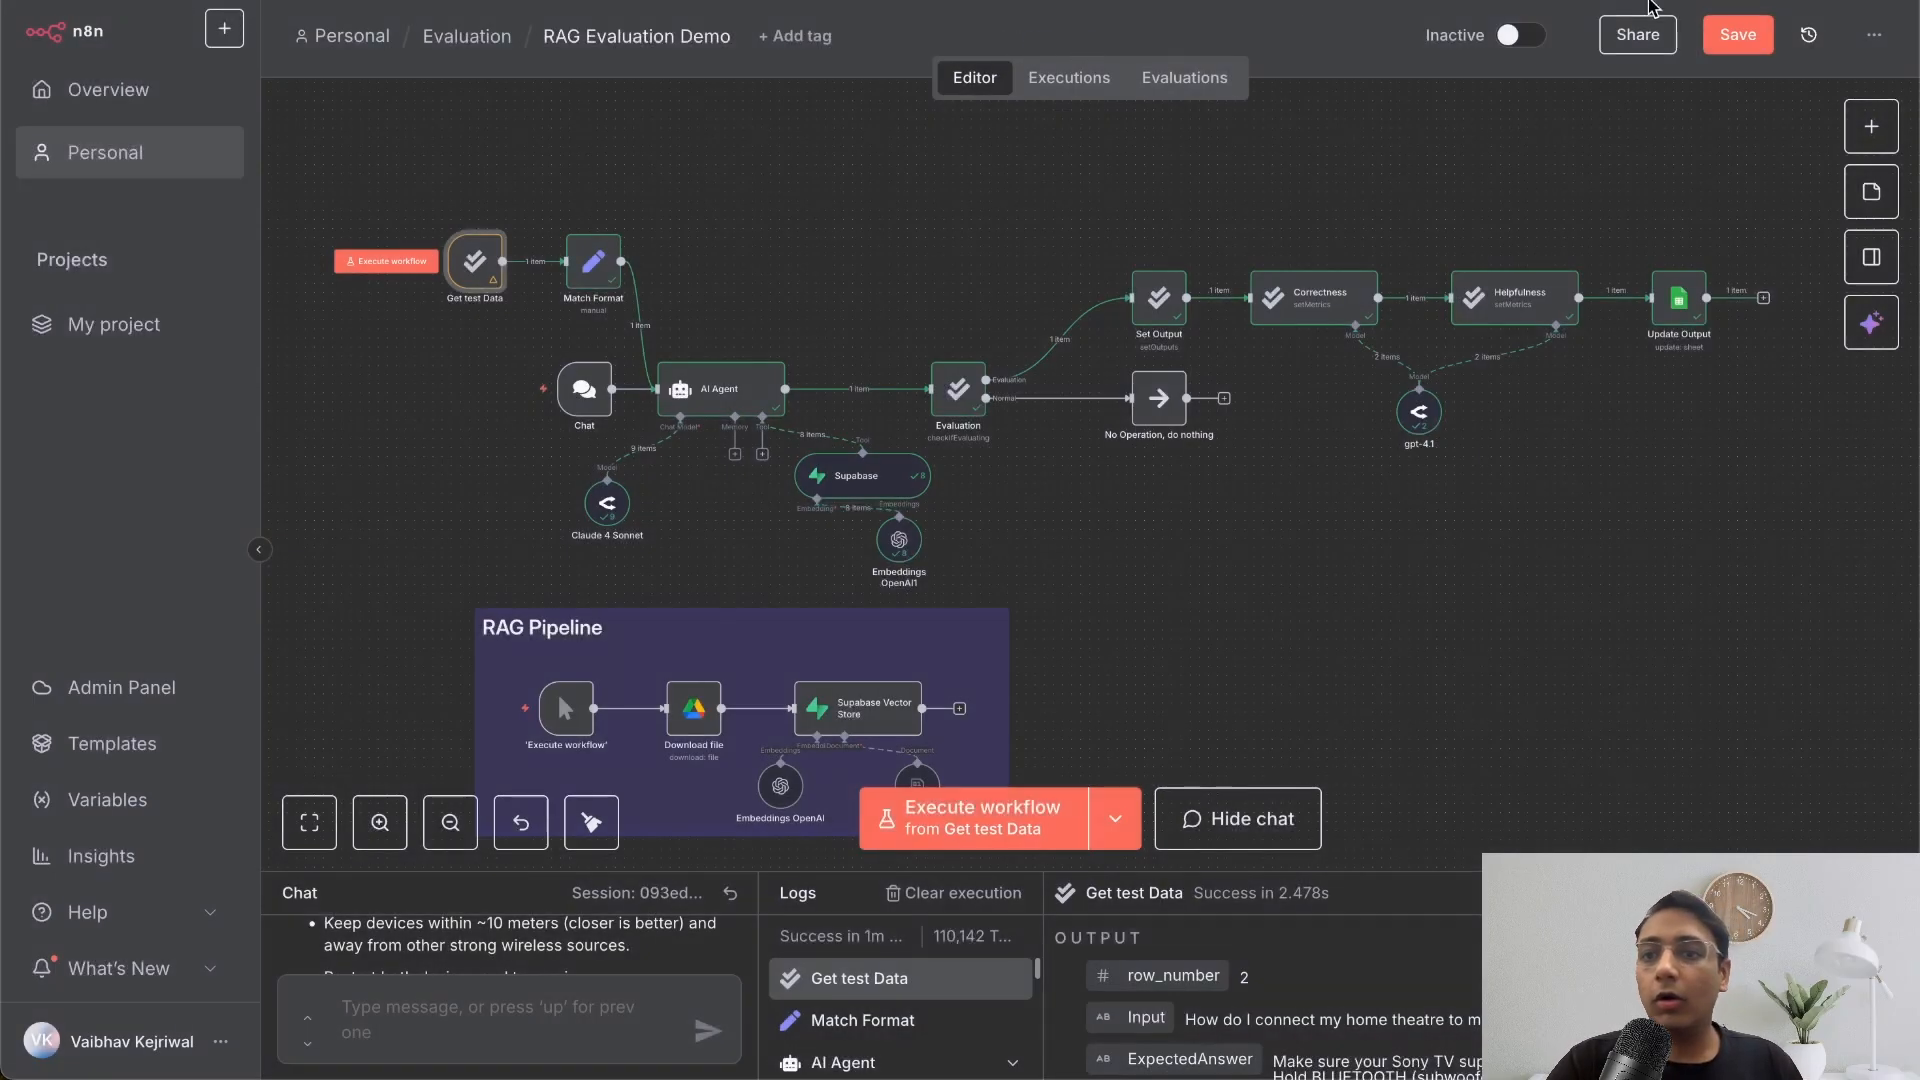
pyautogui.hotkey('ctrl', 's')
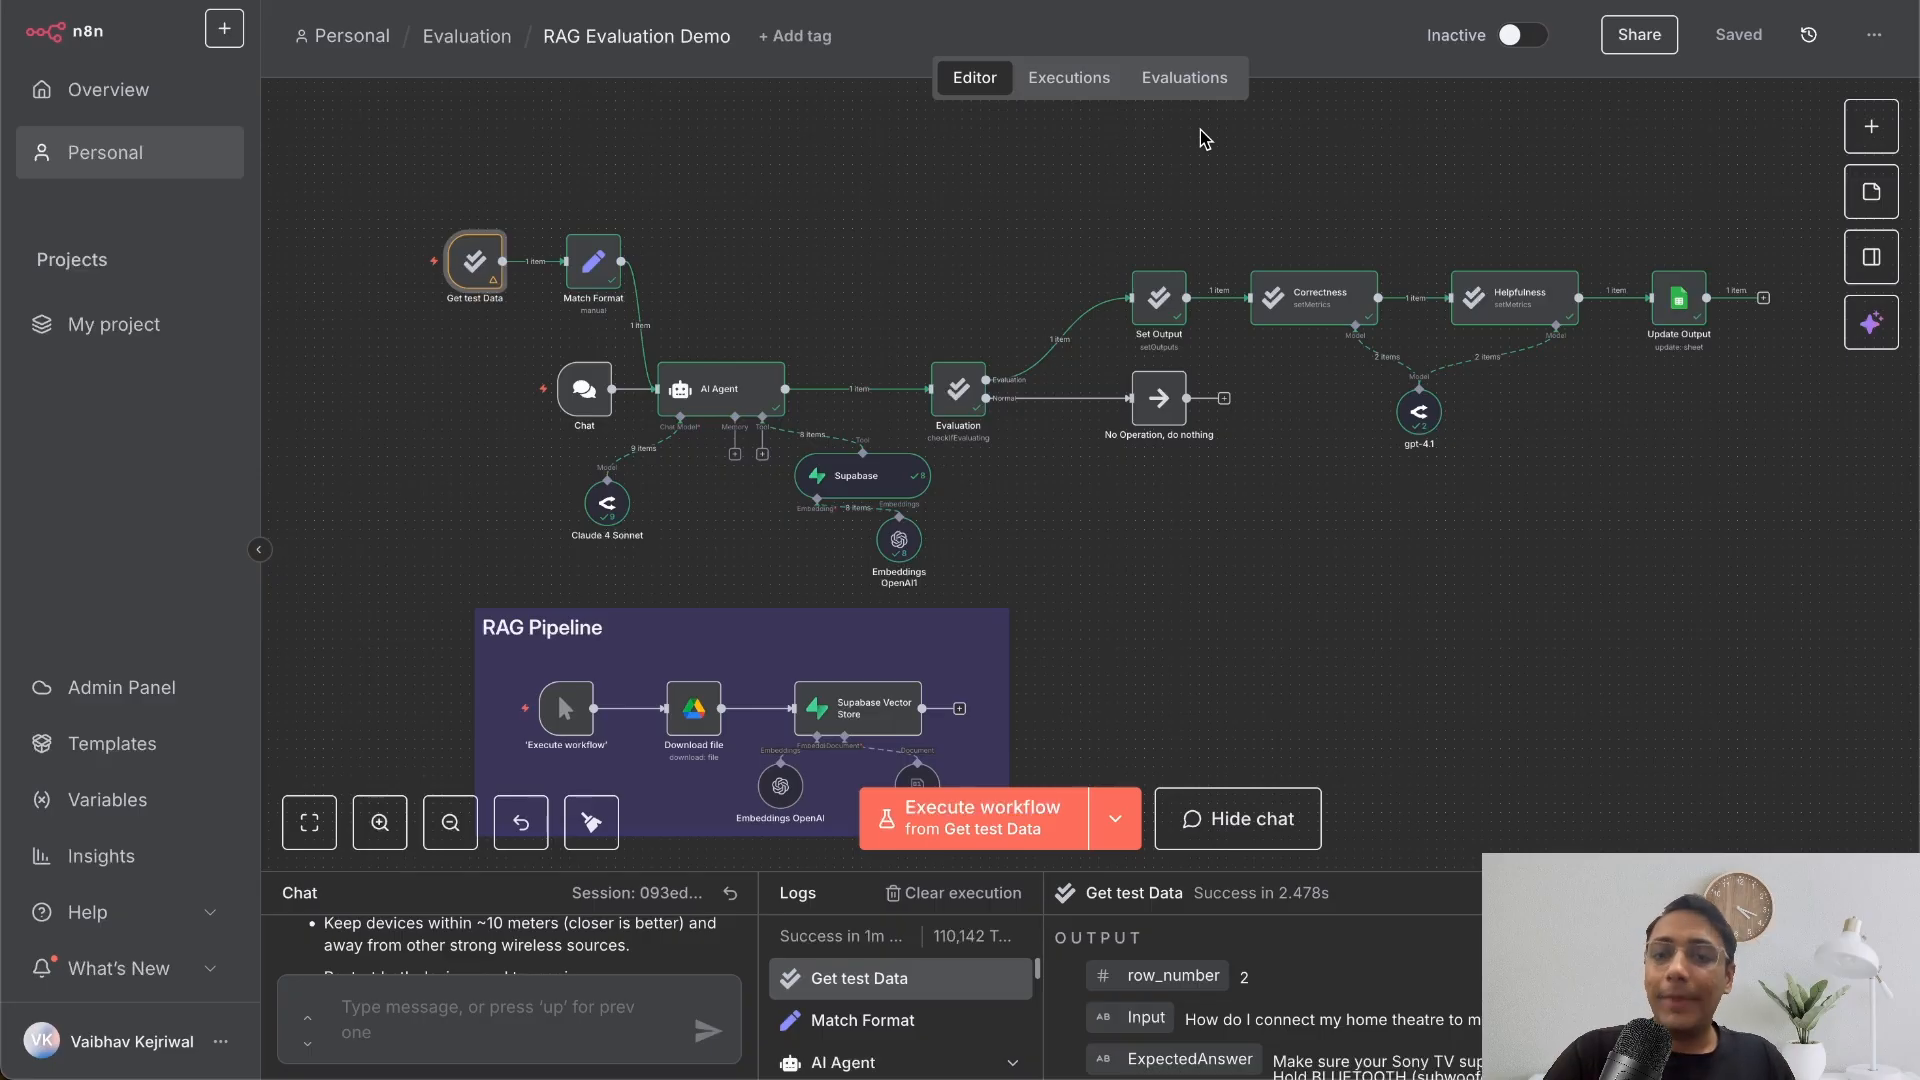
# - Open the workflow's evaluations, chart the similarity metric, examine the test cases of run #2 and return to all runs
pyautogui.click(1186, 84)
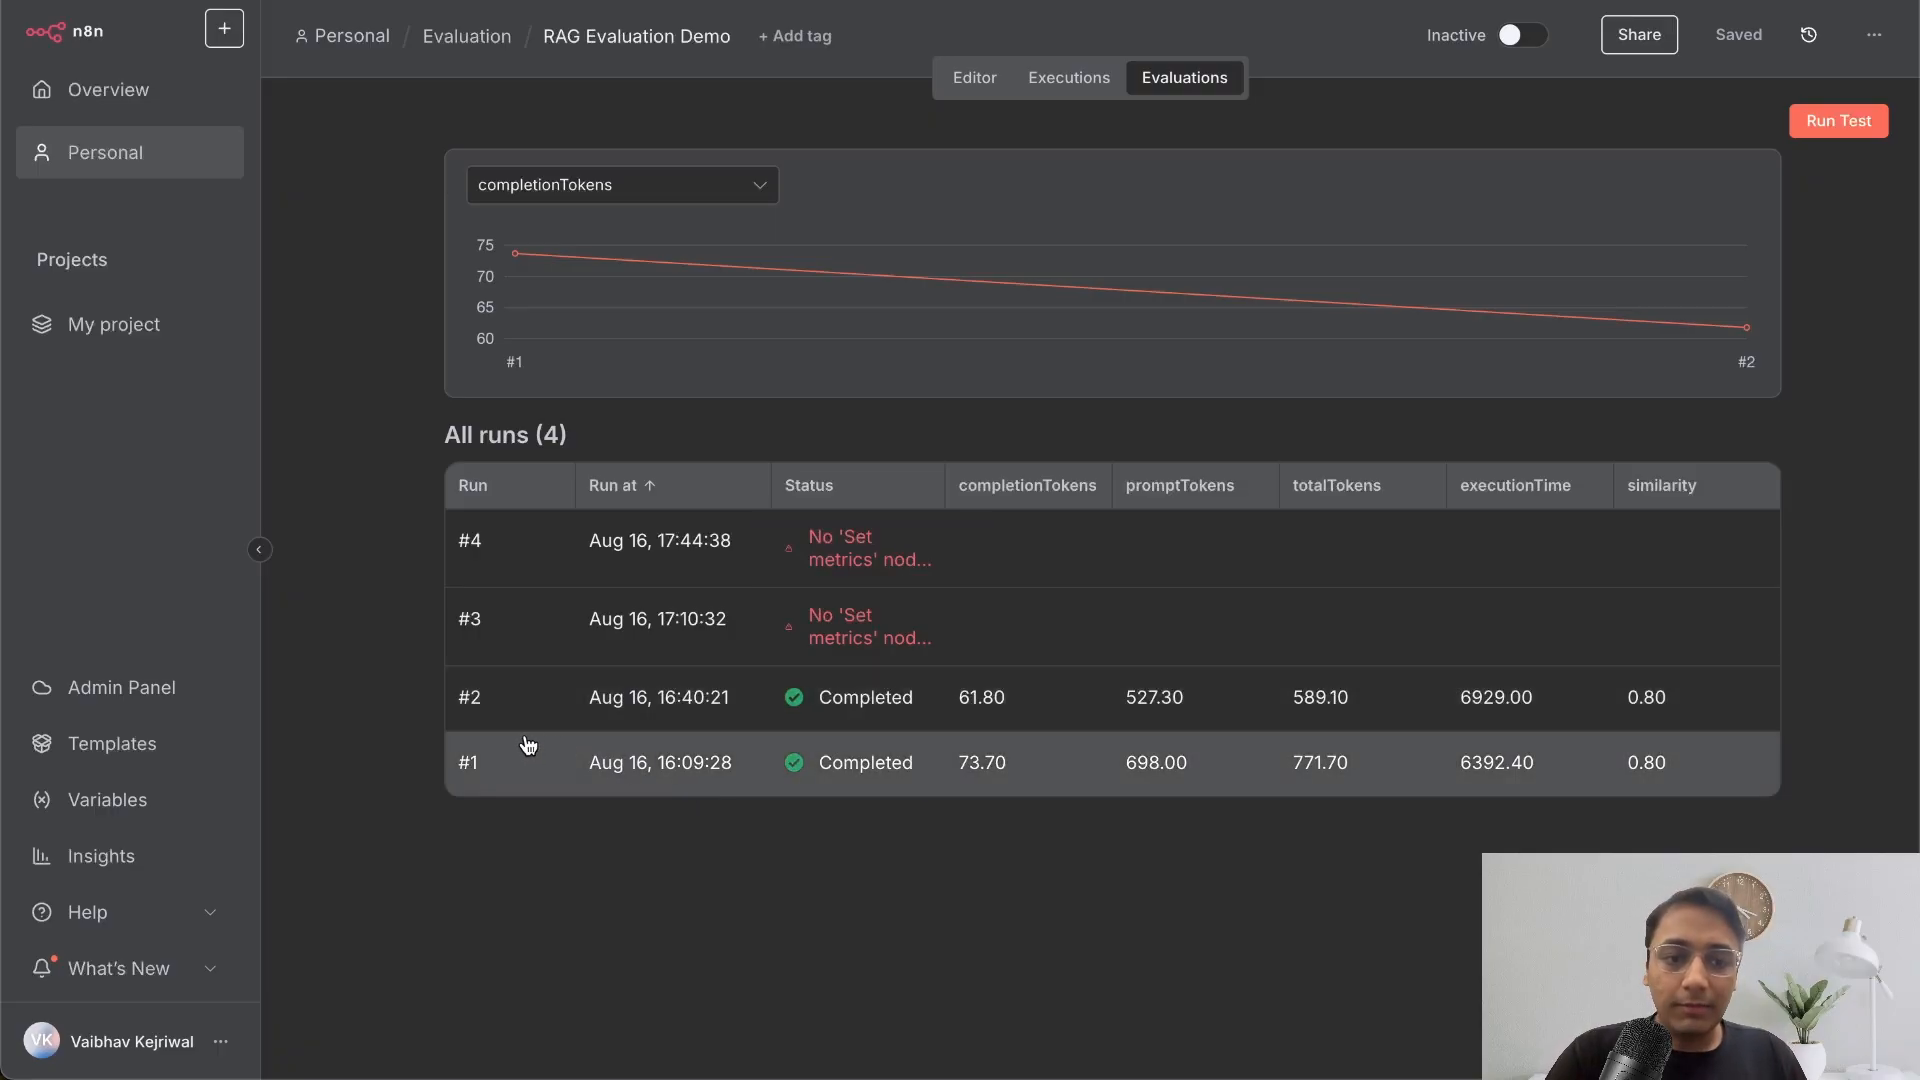
pyautogui.moveTo(615, 292)
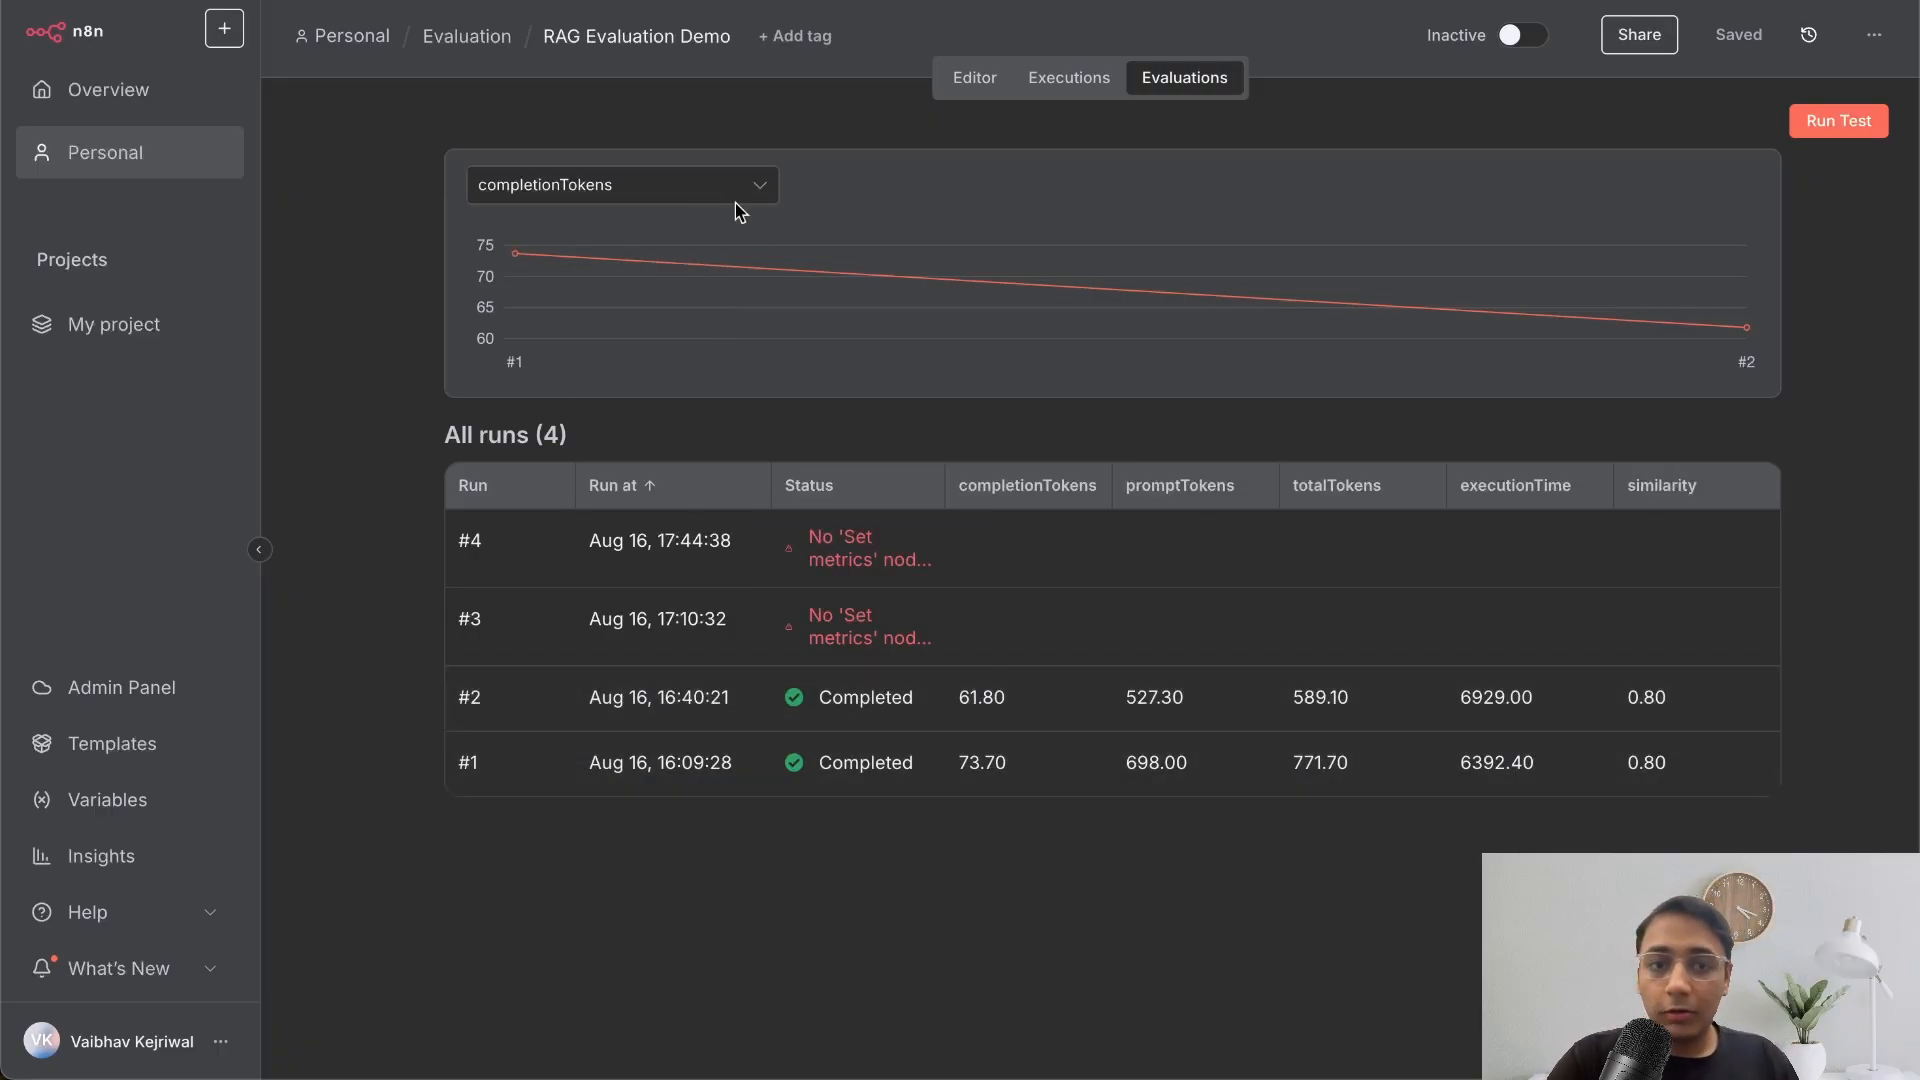
pyautogui.click(700, 189)
pyautogui.click(589, 429)
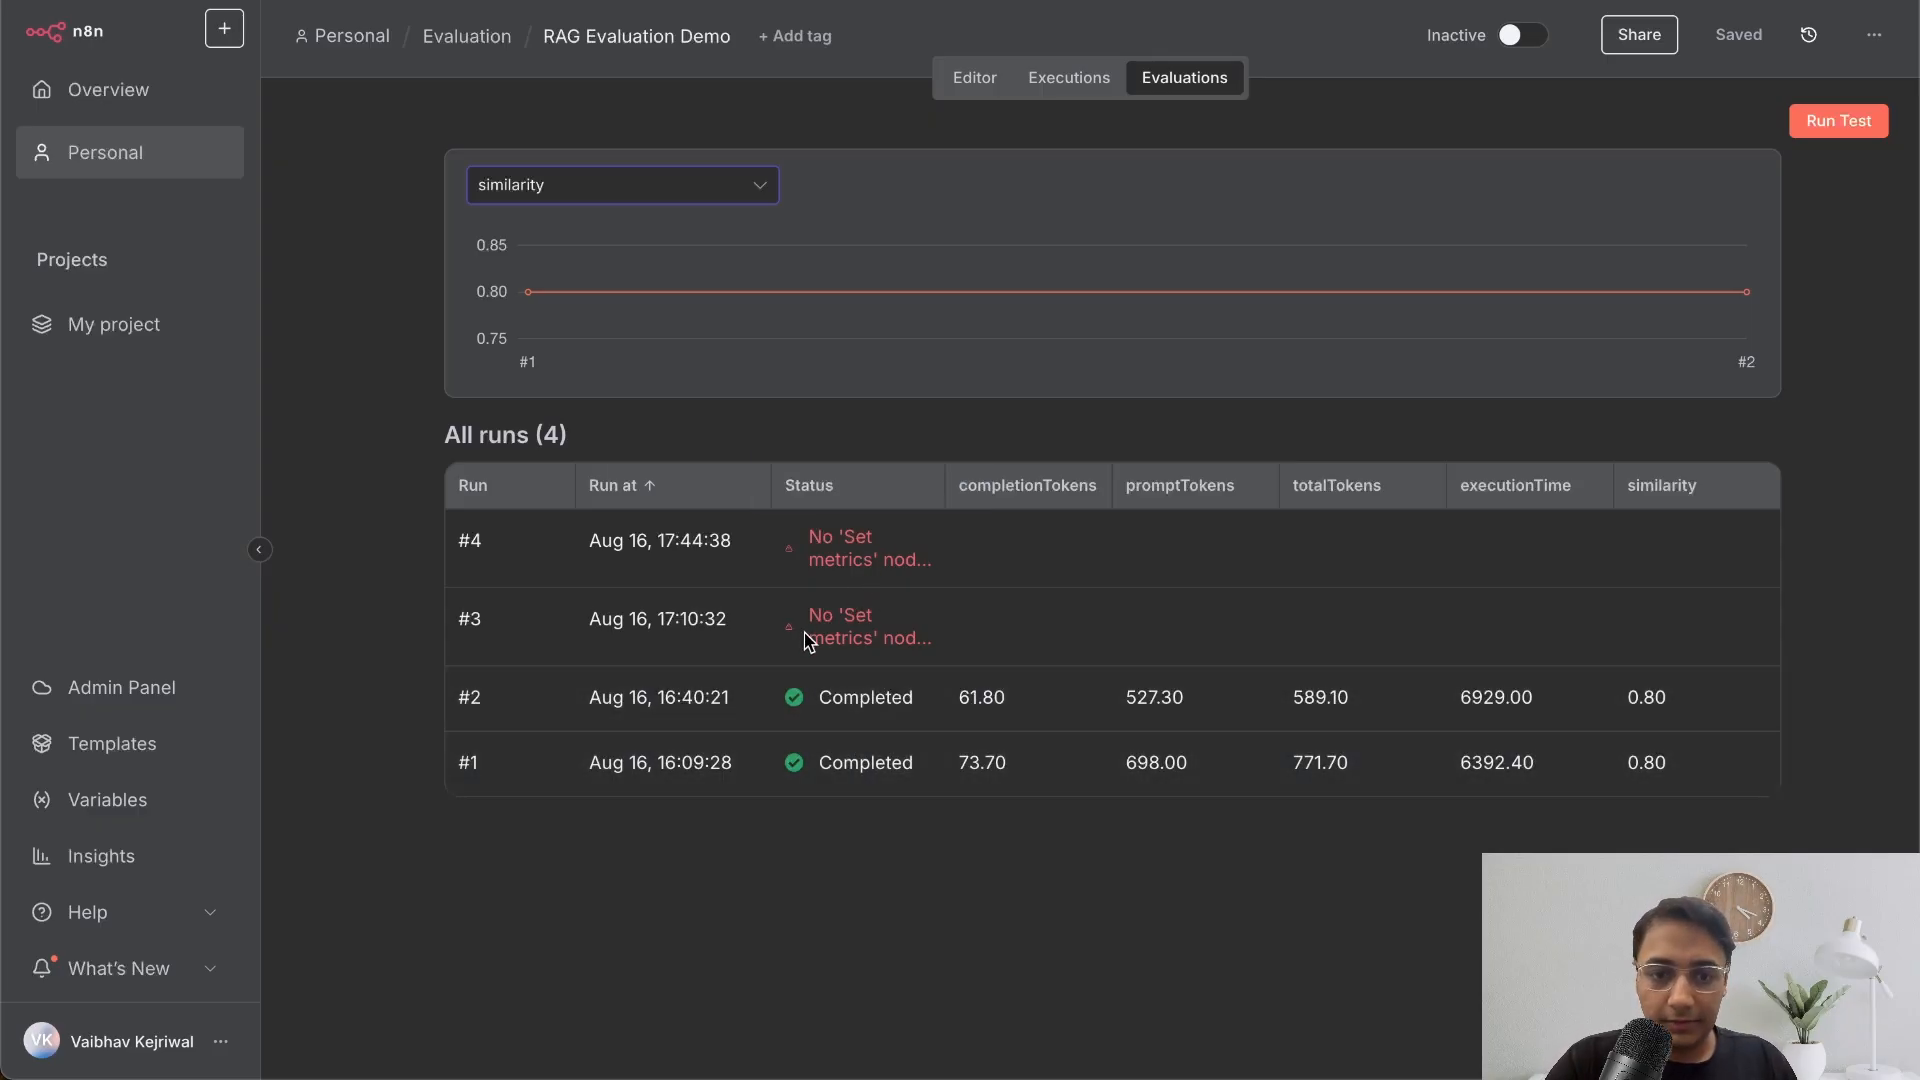
pyautogui.click(707, 700)
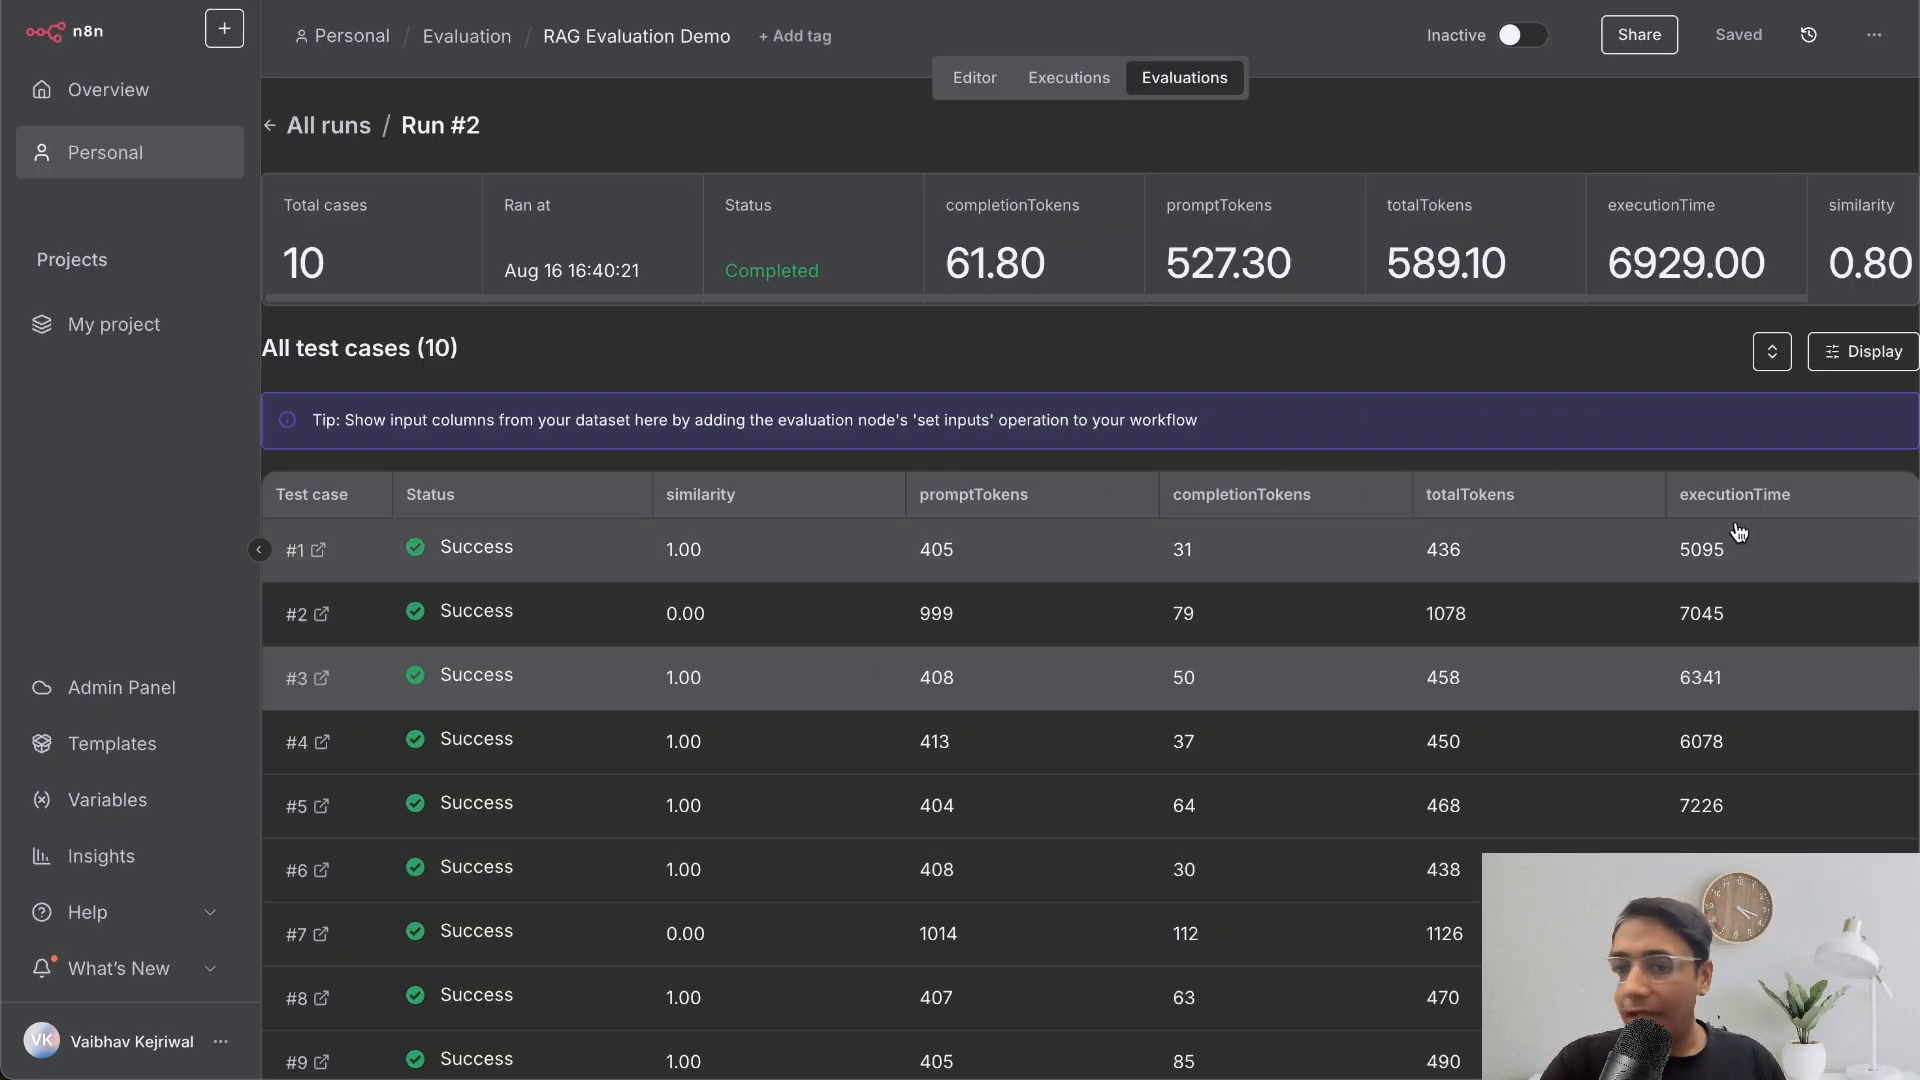
pyautogui.click(330, 125)
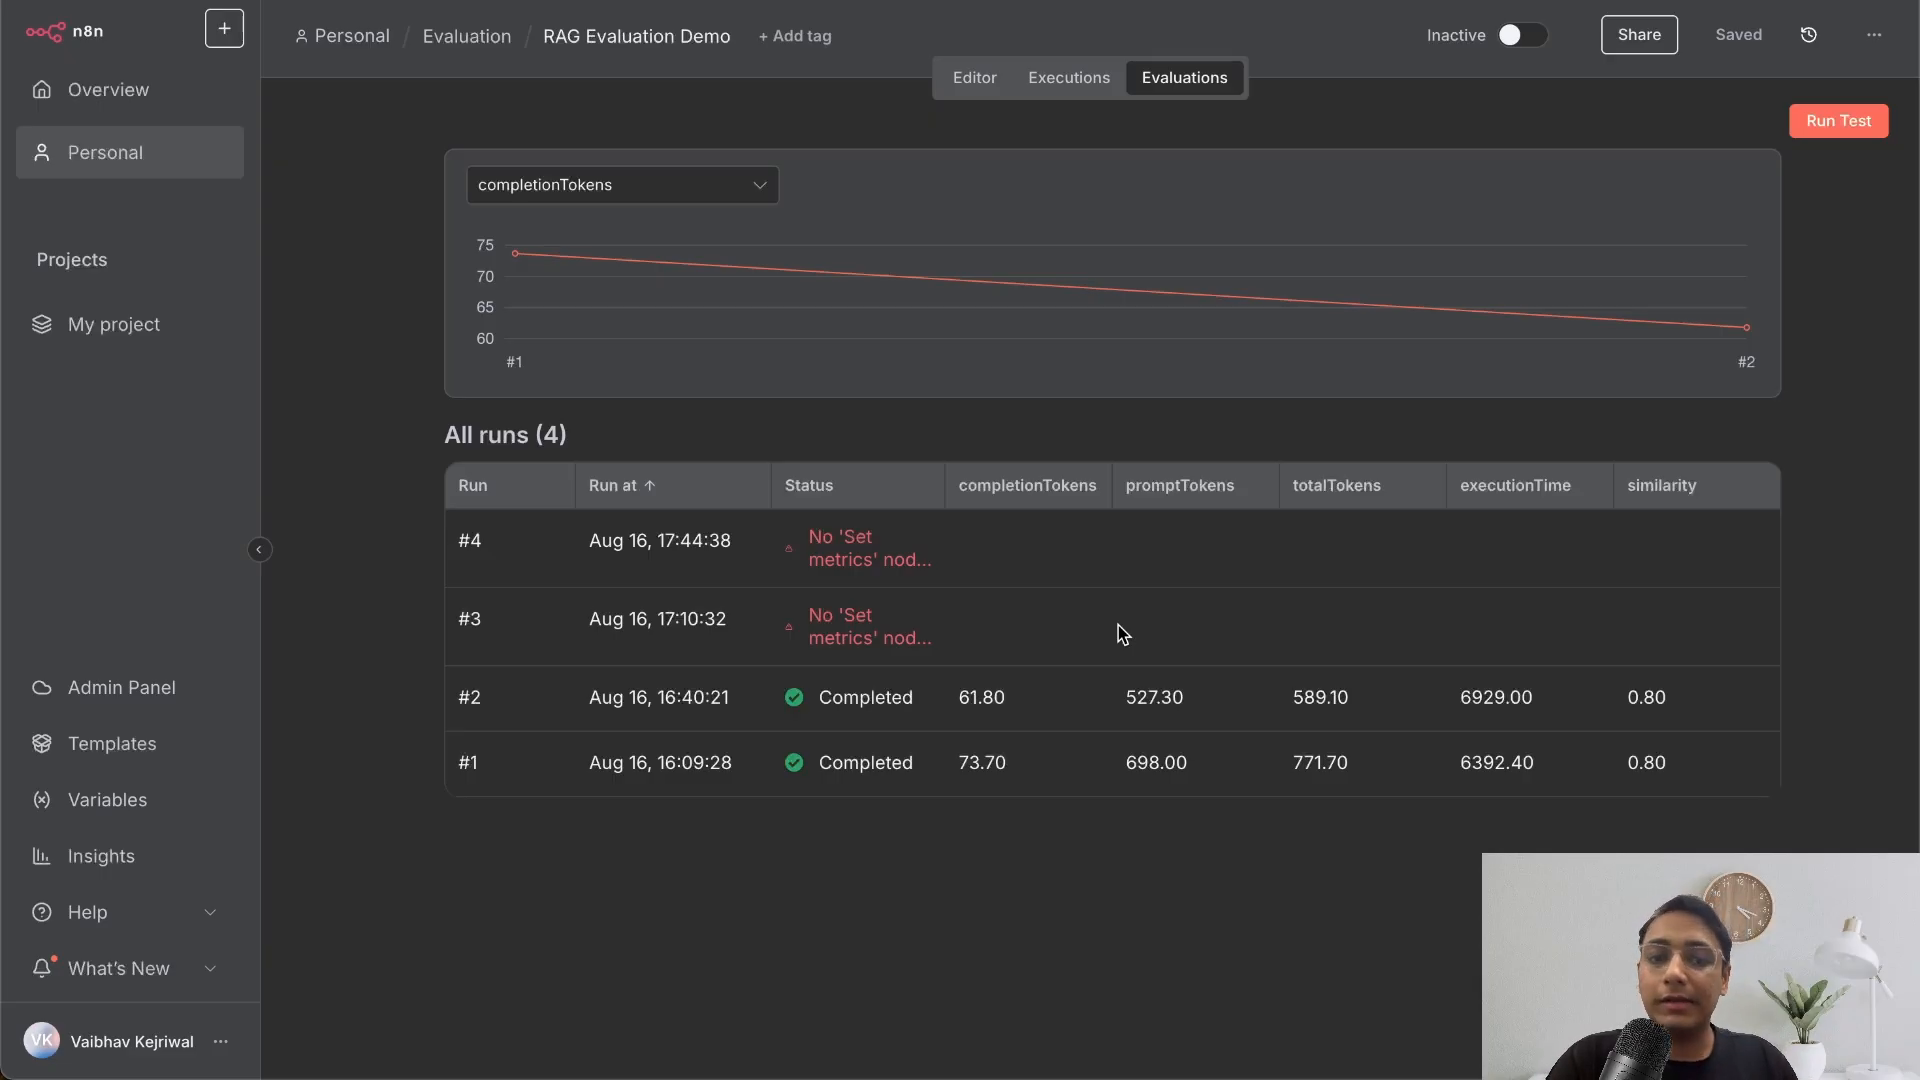
# - Start a new evaluation test run, check the details of run #5 and return to all runs
pyautogui.click(1854, 124)
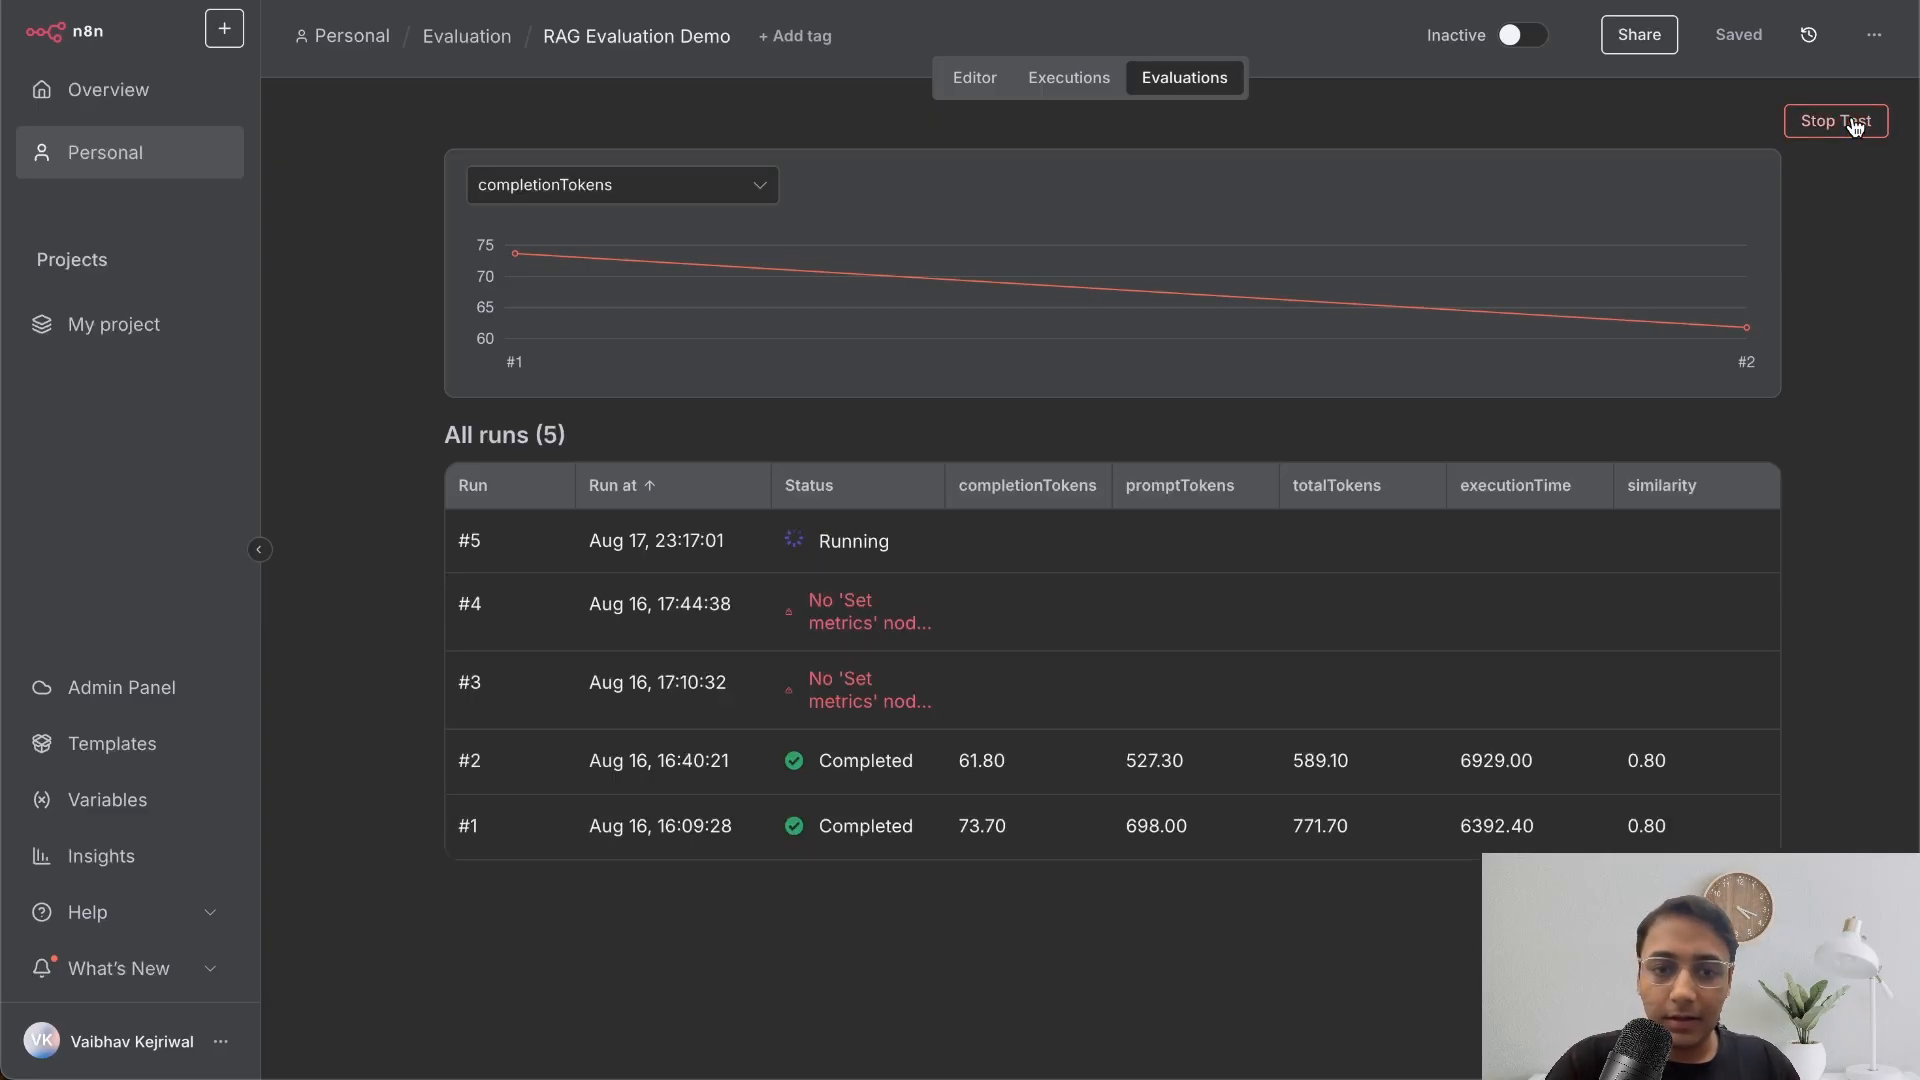
pyautogui.click(965, 542)
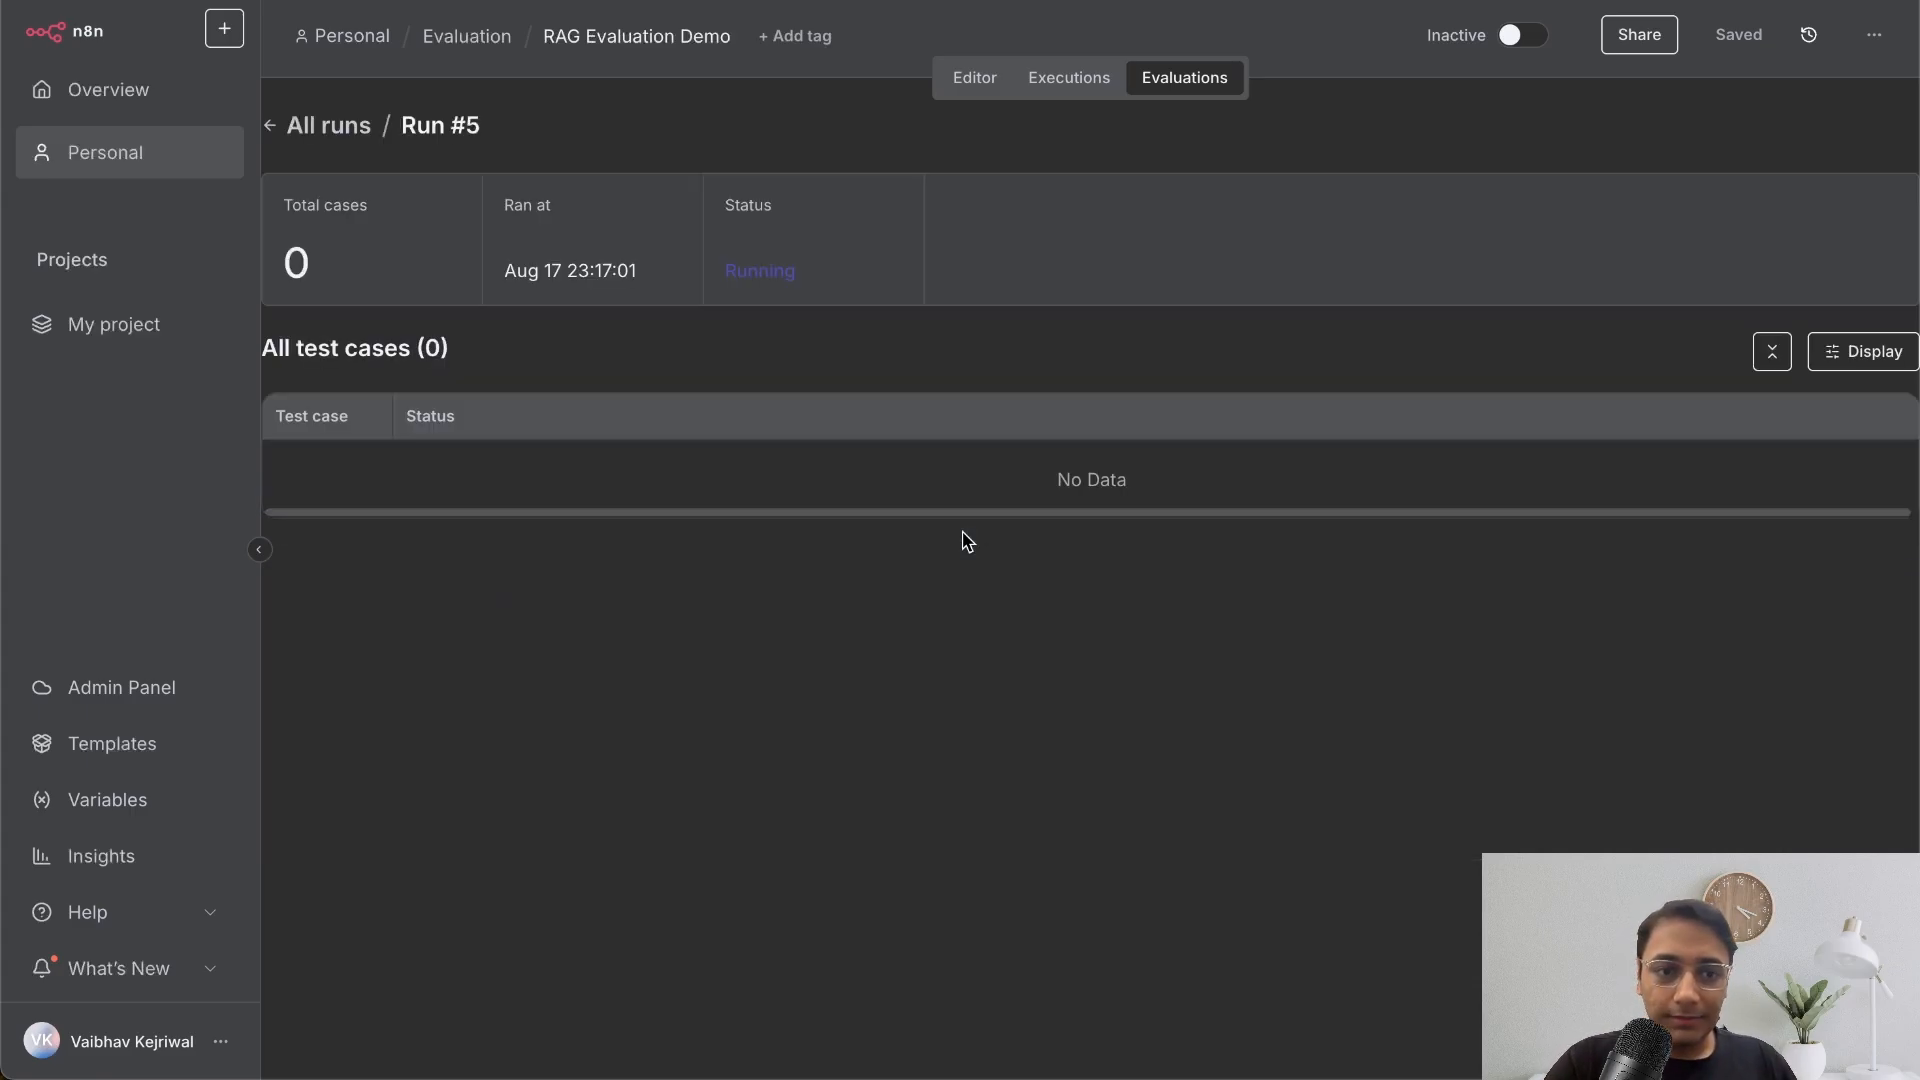
pyautogui.click(327, 127)
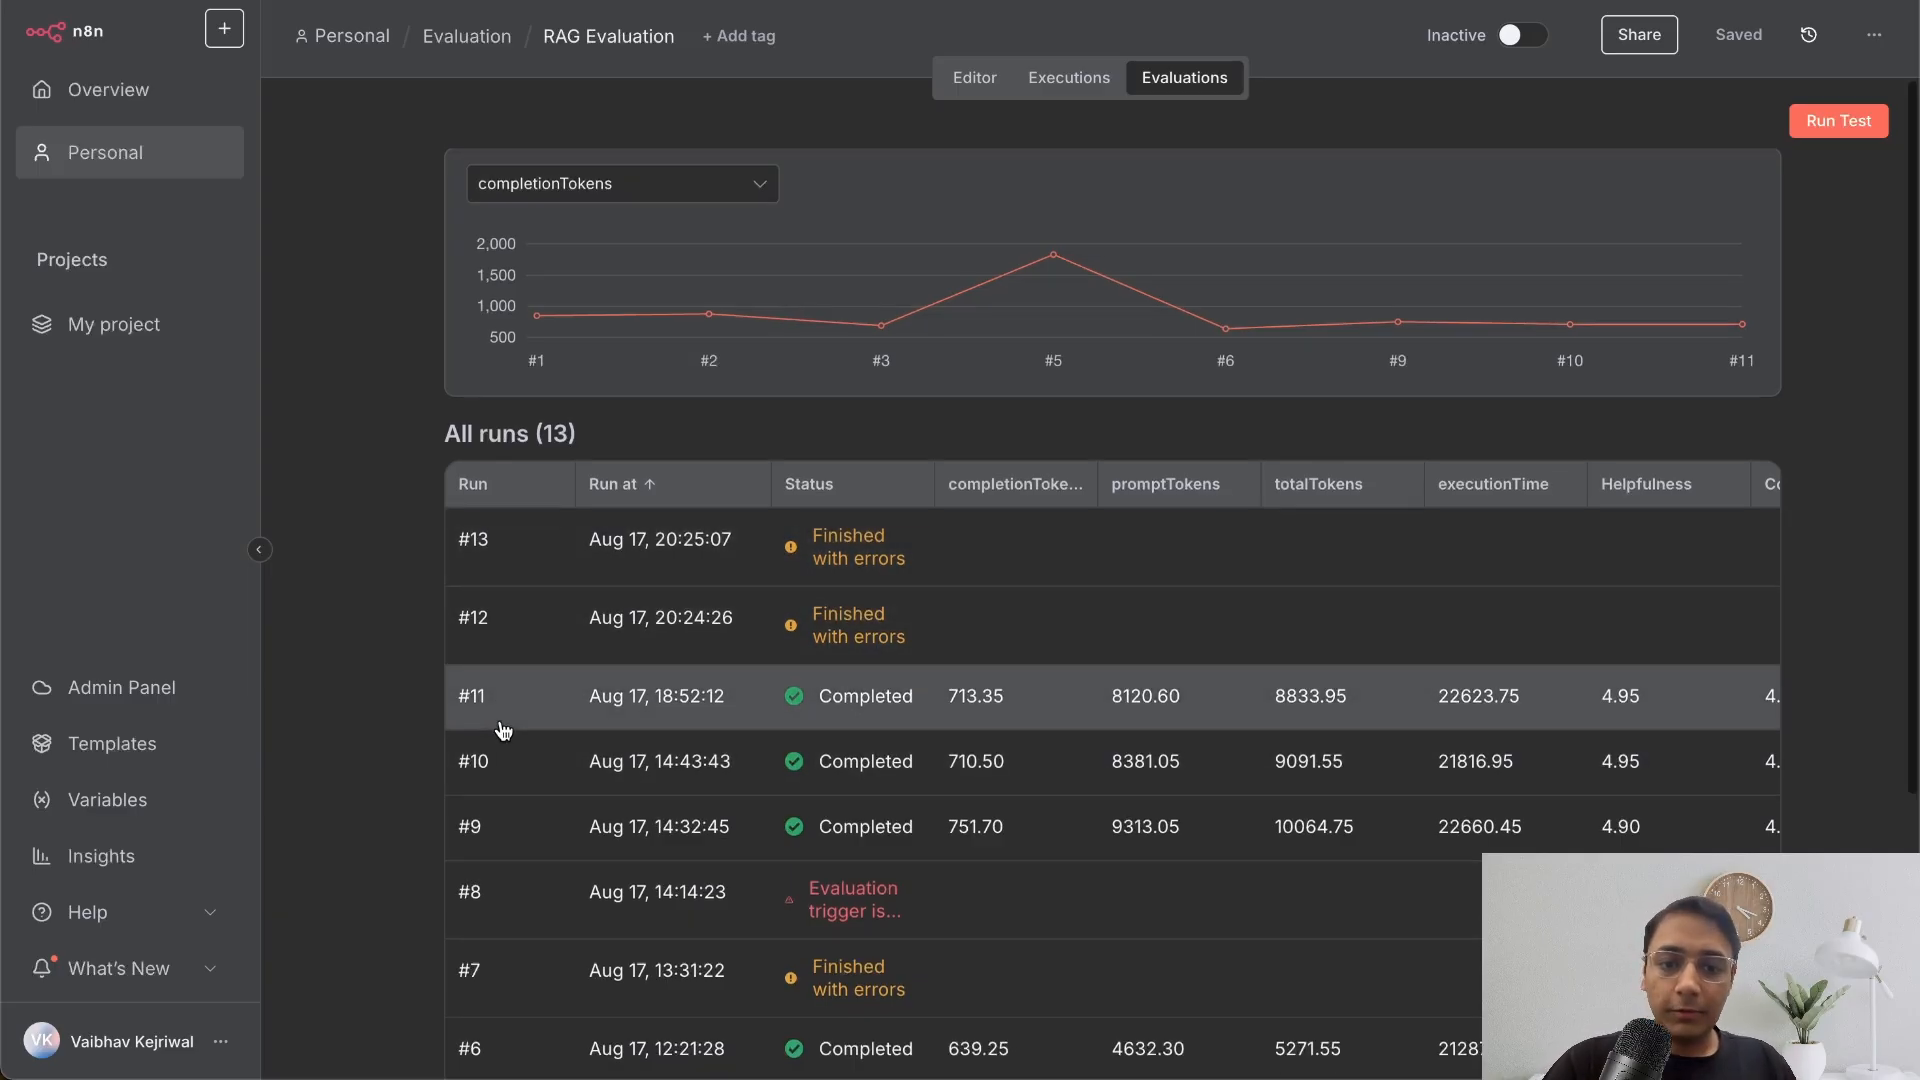
# - Review the RAG Evaluation workflow's past runs, including their Helpfulness and Correctness averages
pyautogui.scroll(-4, 502, 729)
pyautogui.scroll(4, 497, 729)
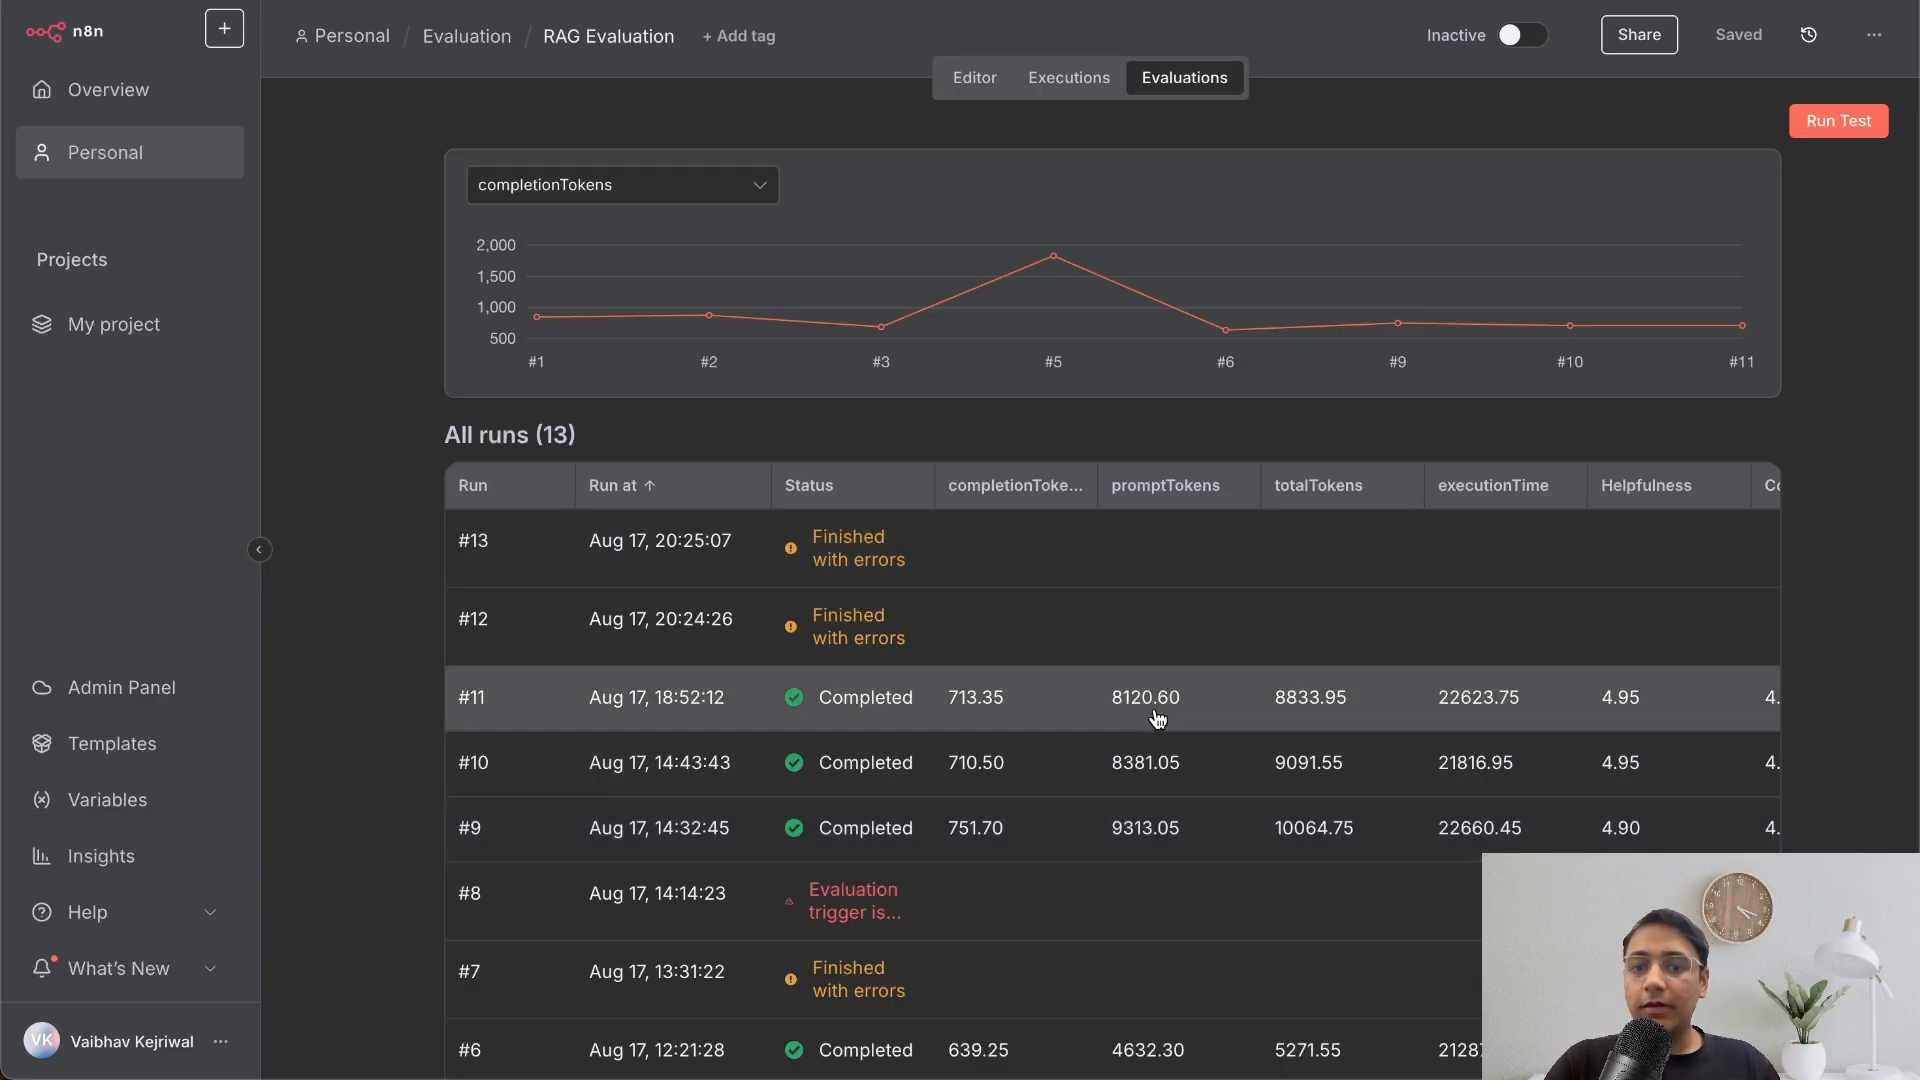
pyautogui.hscroll(3, 1327, 729)
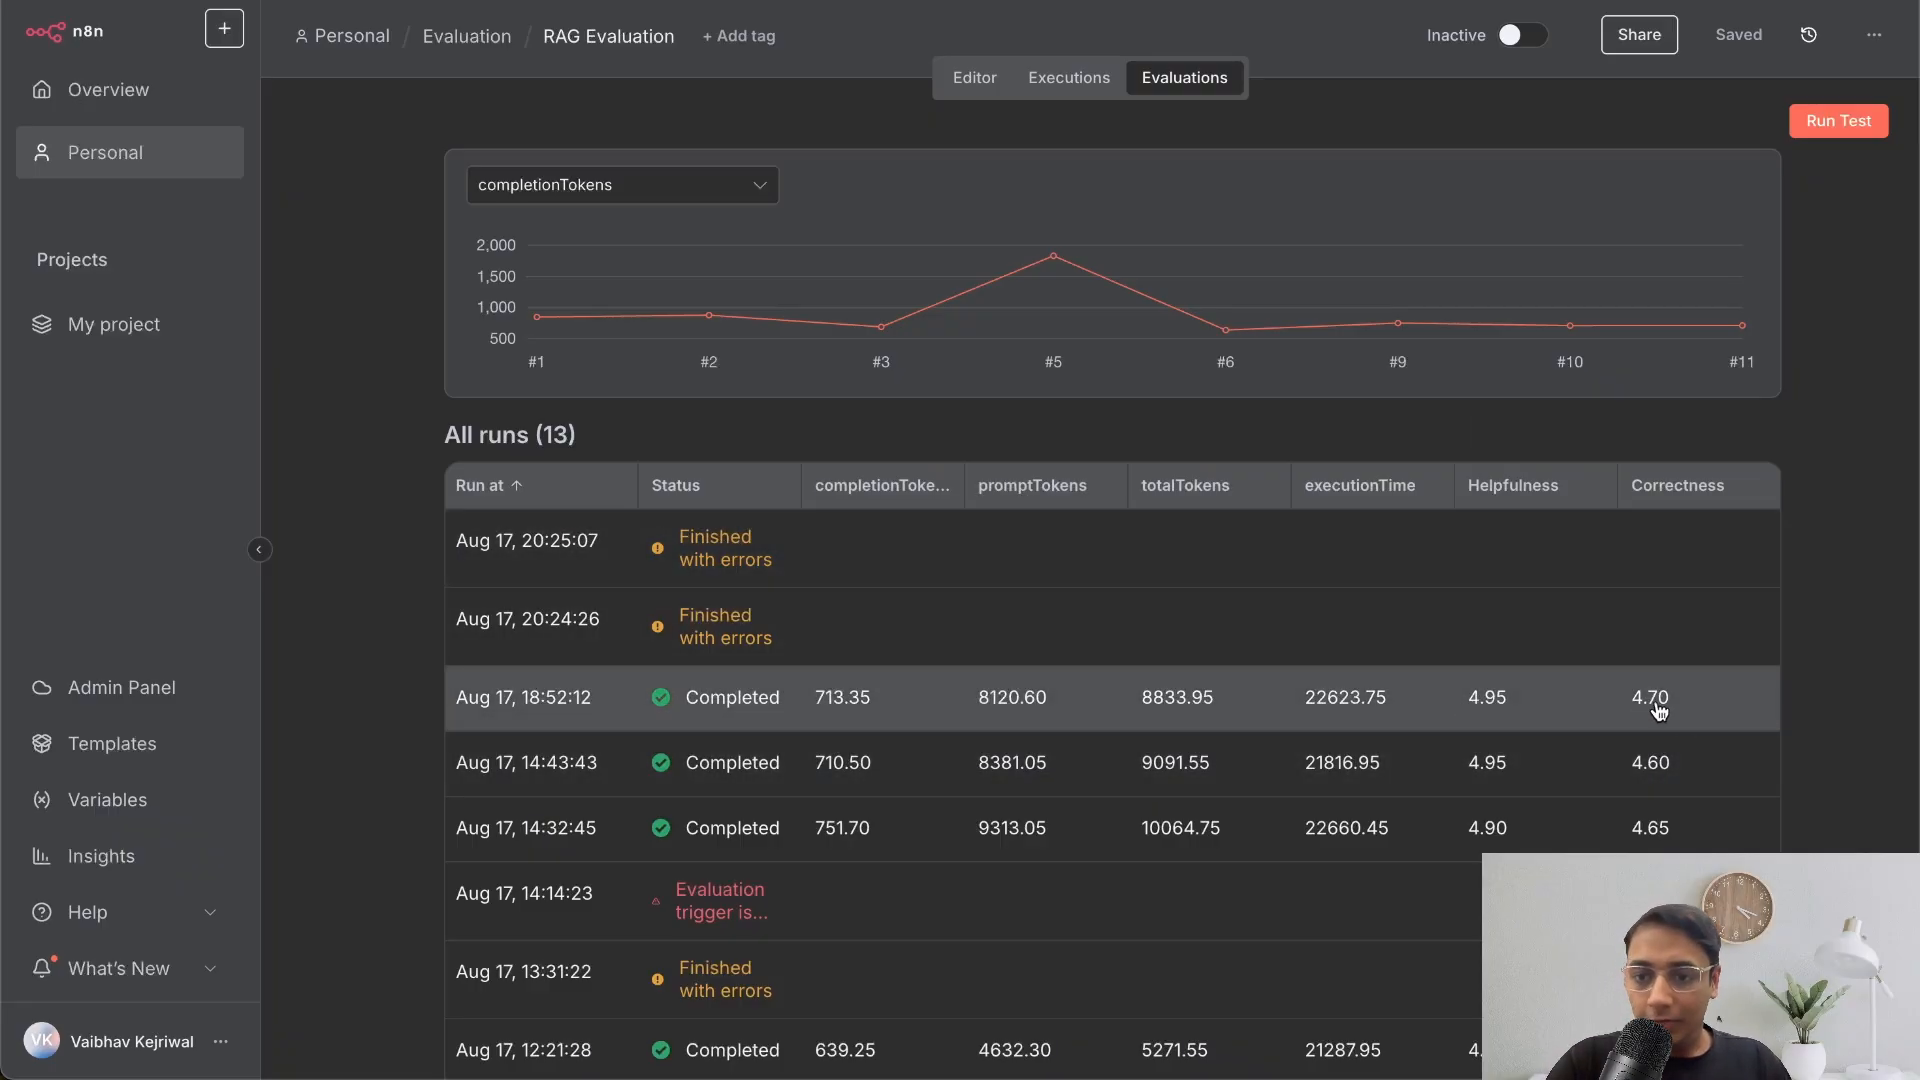
# - Review the RAG Evaluation workflow's past run scores and chart the Helpfulness metric, followed by Correctness
pyautogui.scroll(-4, 1619, 806)
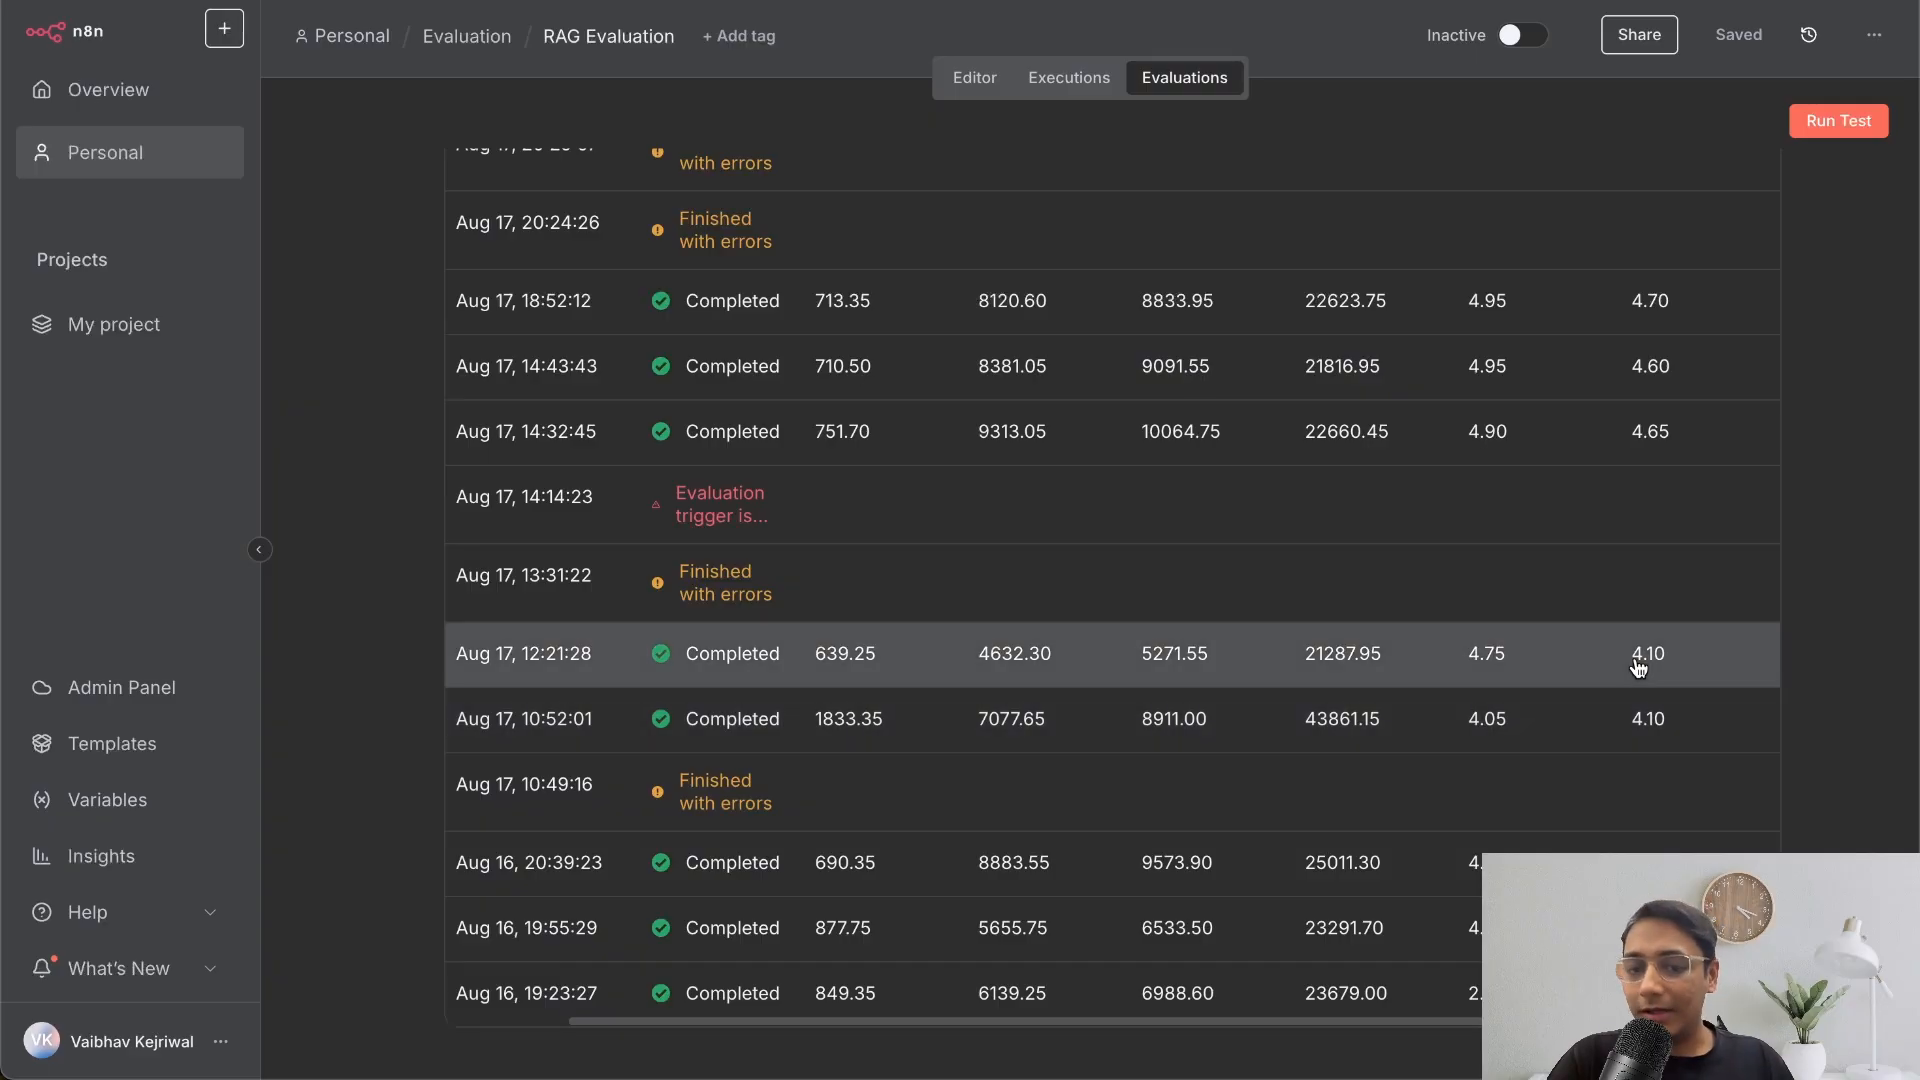
pyautogui.scroll(4, 1379, 536)
pyautogui.click(662, 190)
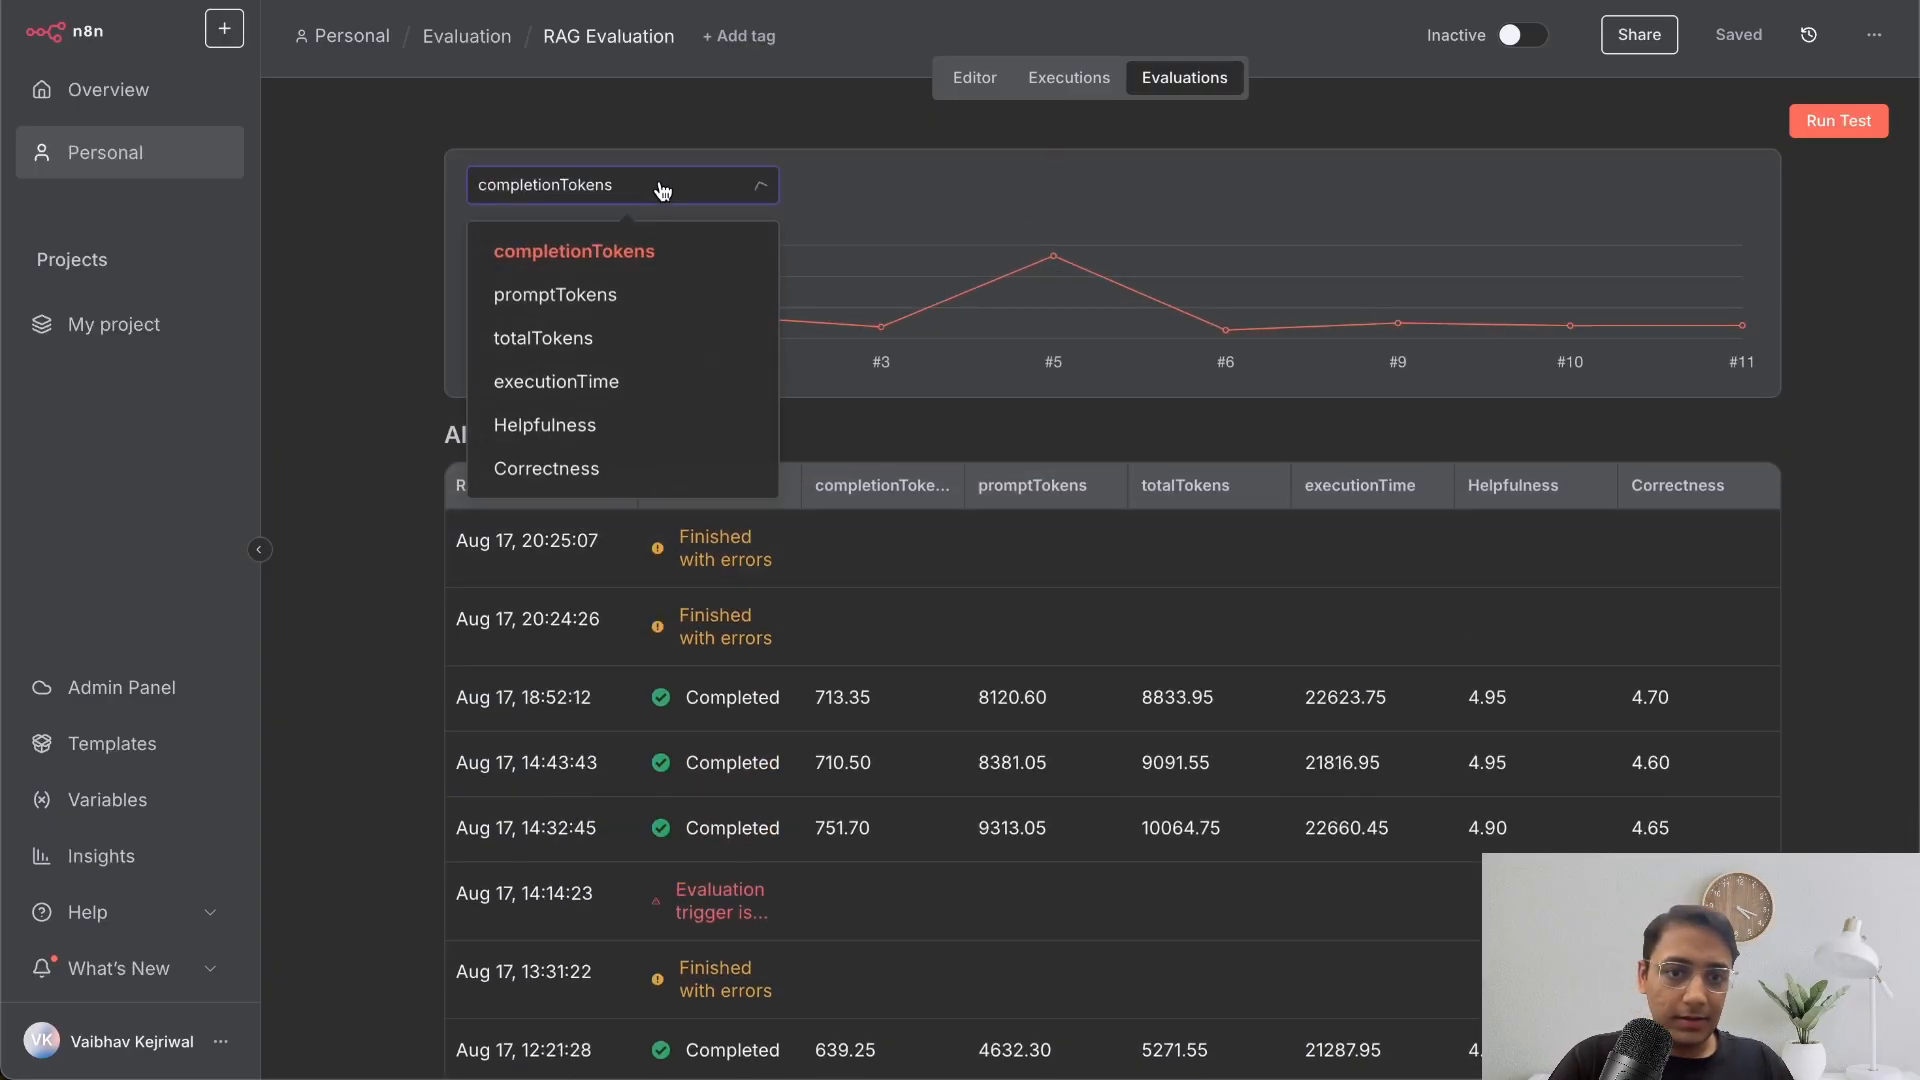
pyautogui.click(619, 432)
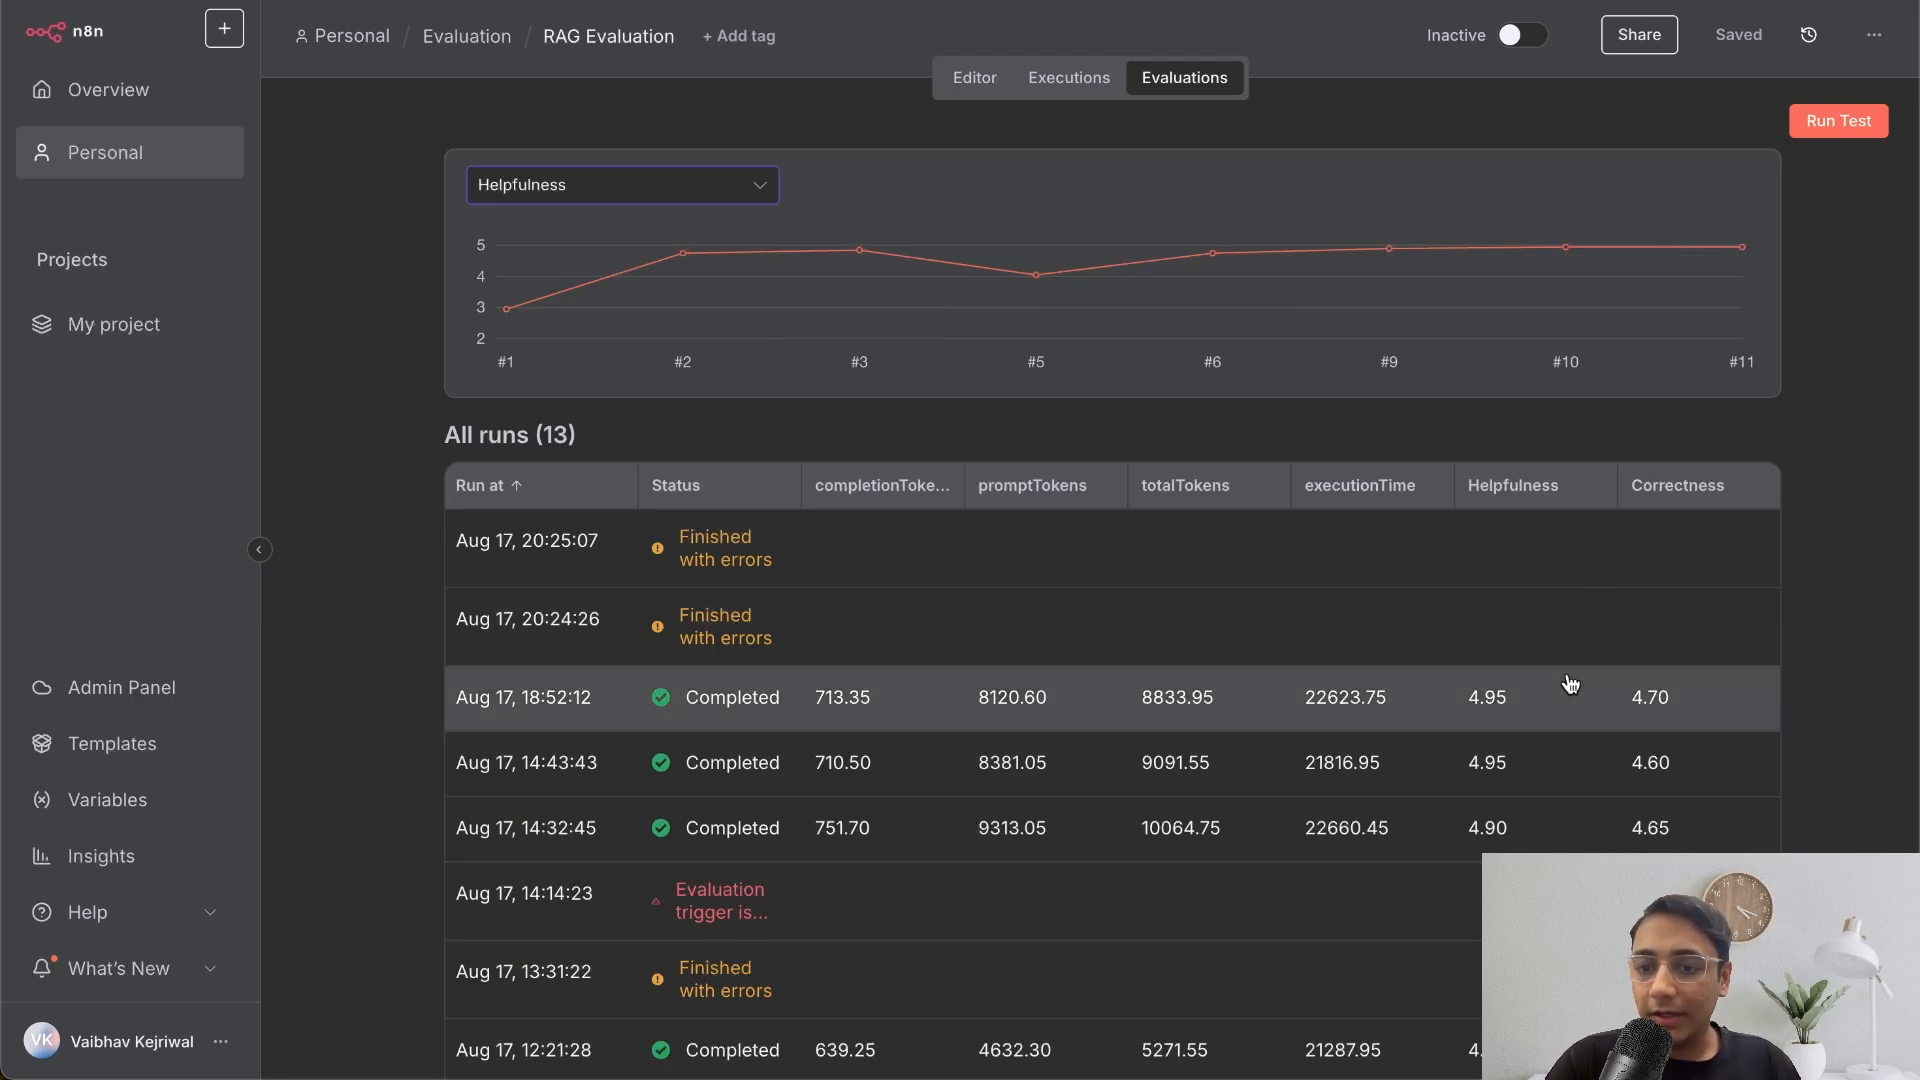
pyautogui.click(660, 190)
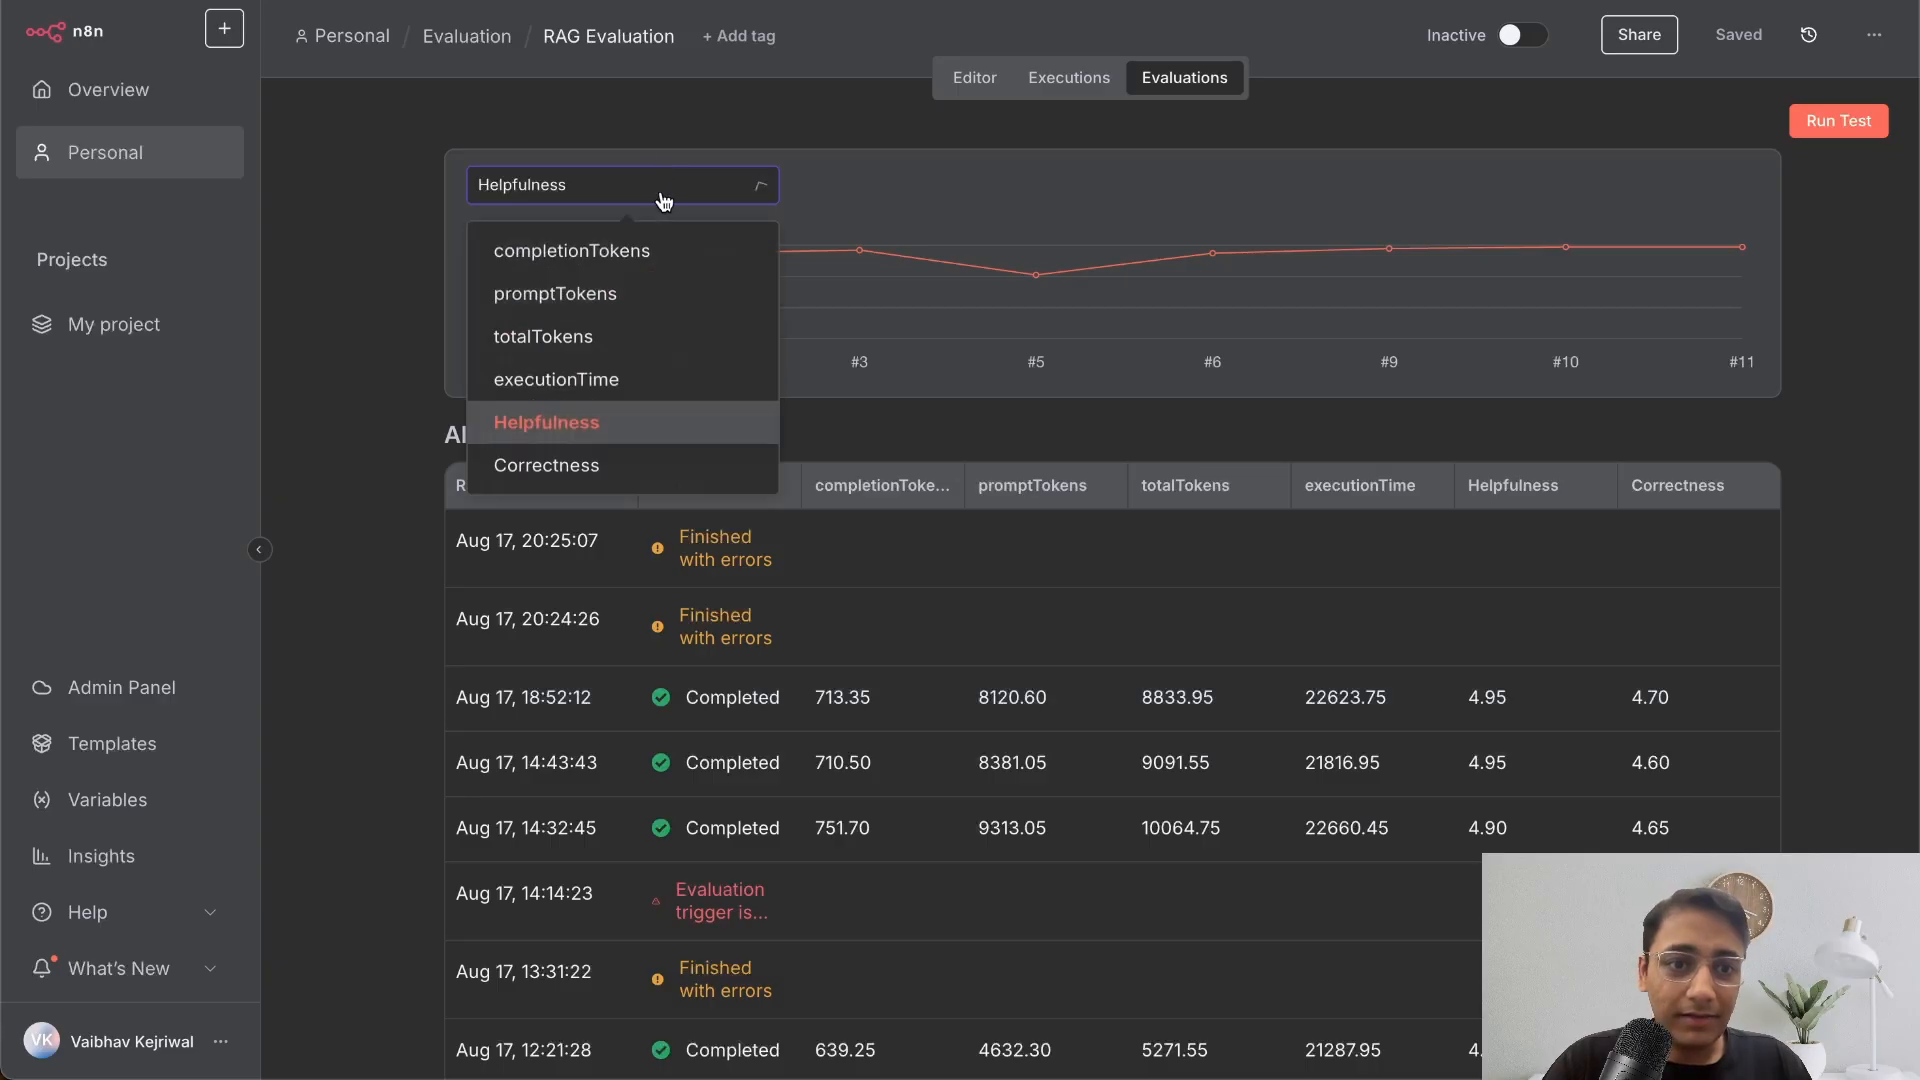
pyautogui.click(581, 476)
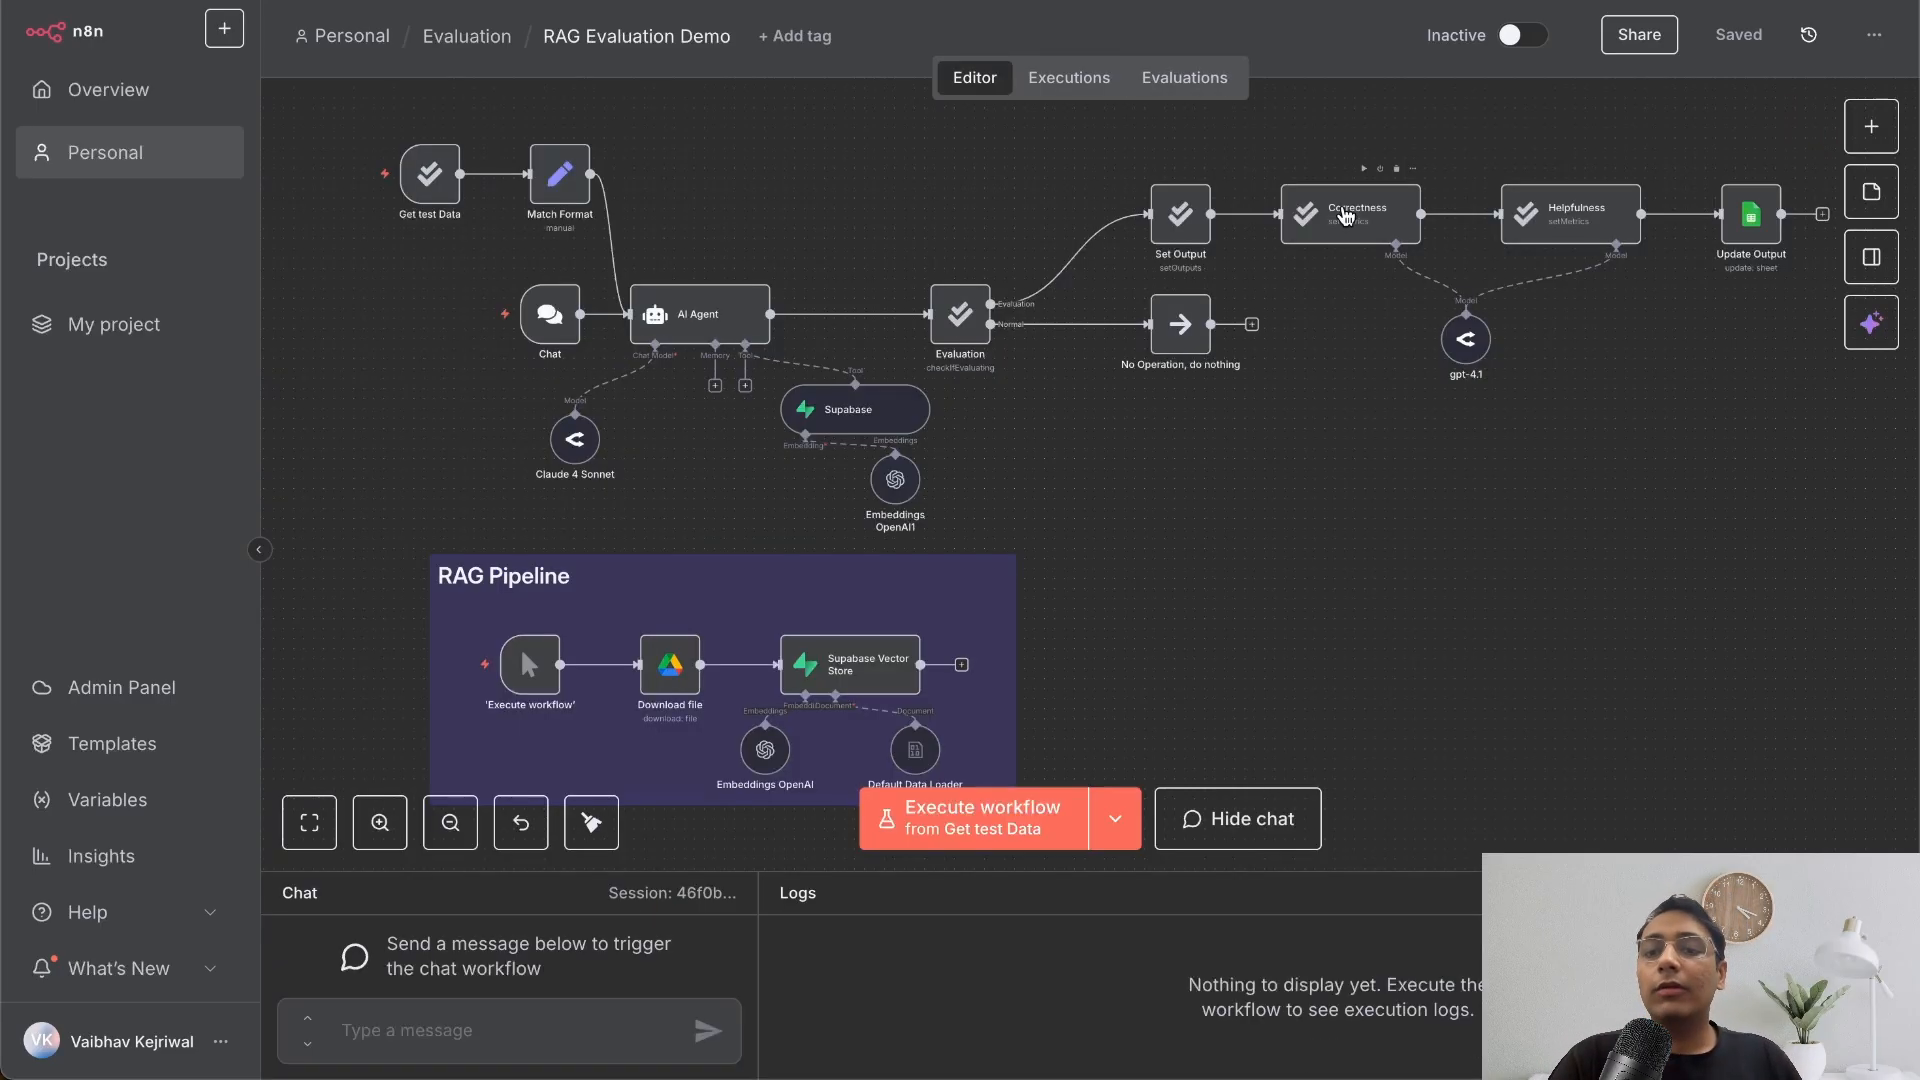
# - In the RAG Evaluation Demo workflow, examine the Correctness node's full prompt, including its scoring examples, and close the node
pyautogui.click(1345, 216)
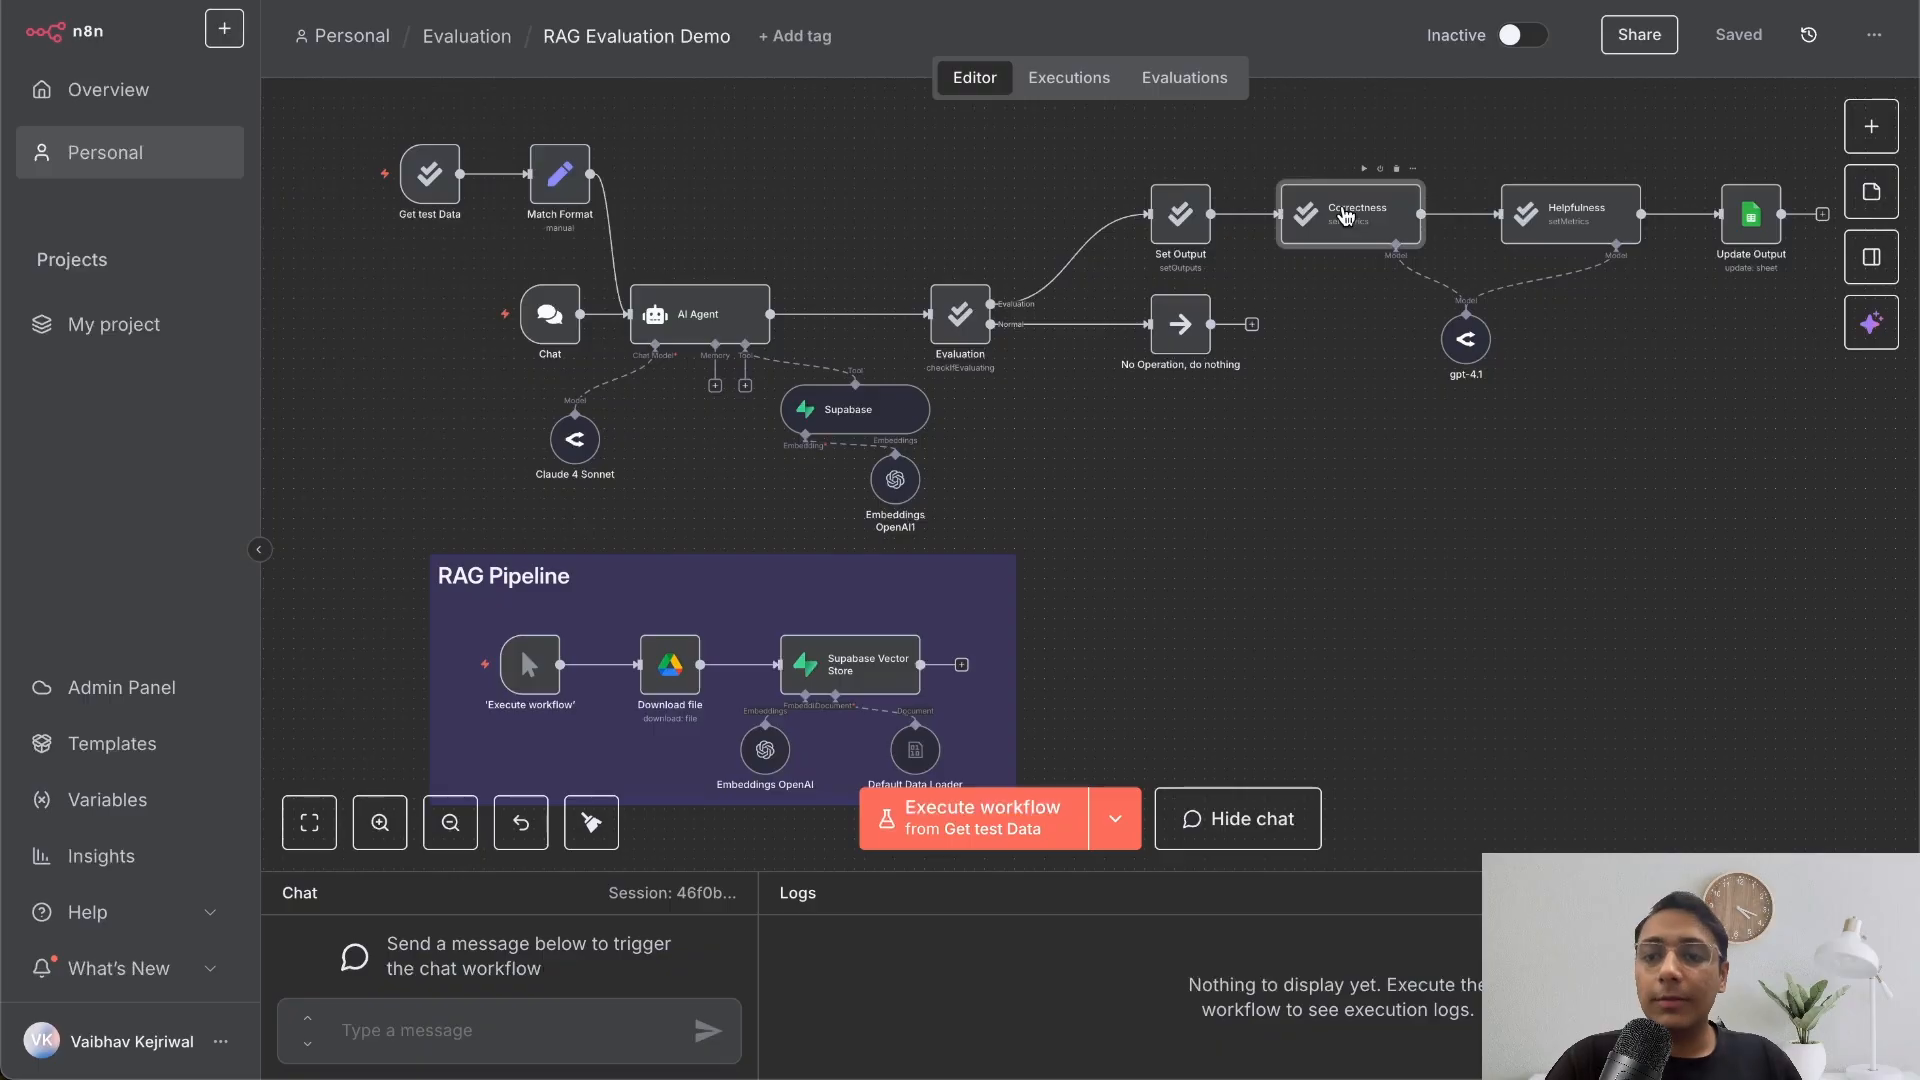
pyautogui.doubleClick(1346, 216)
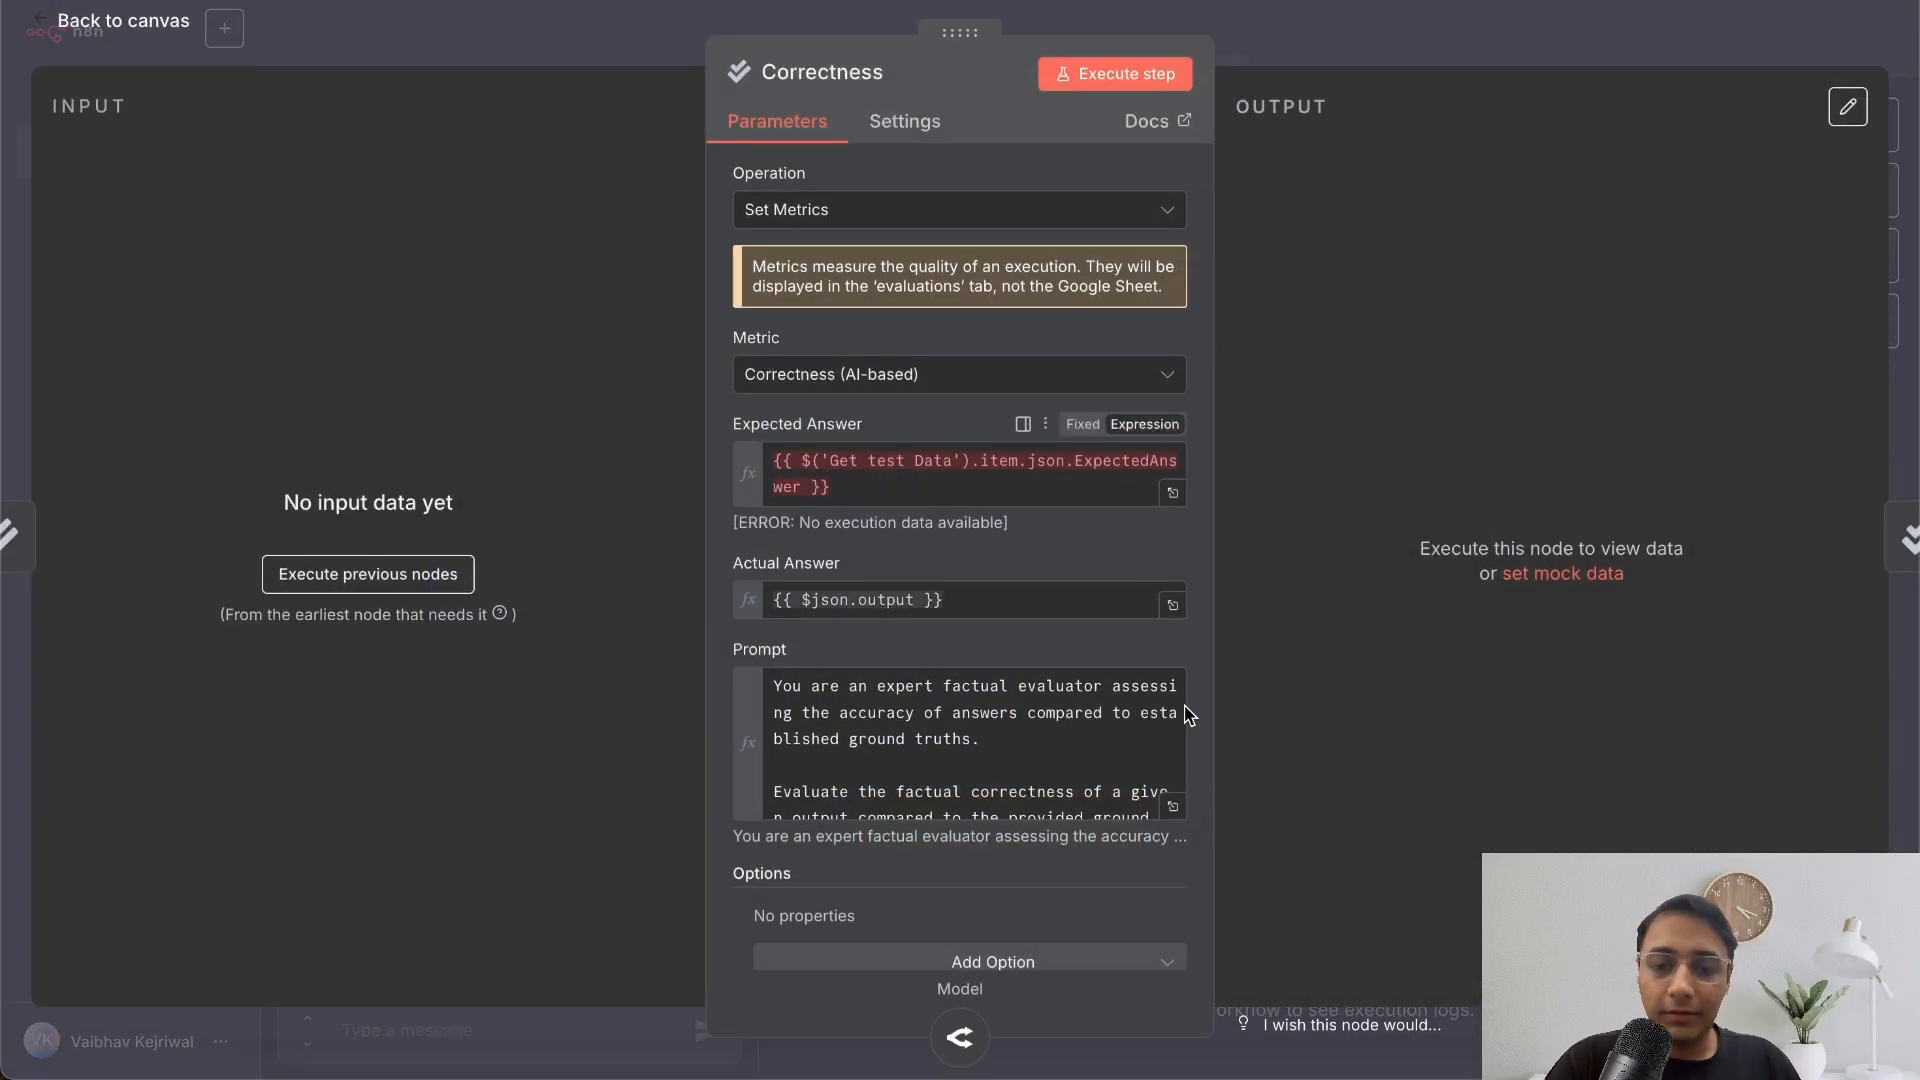
pyautogui.click(1172, 806)
pyautogui.scroll(-15, 869, 684)
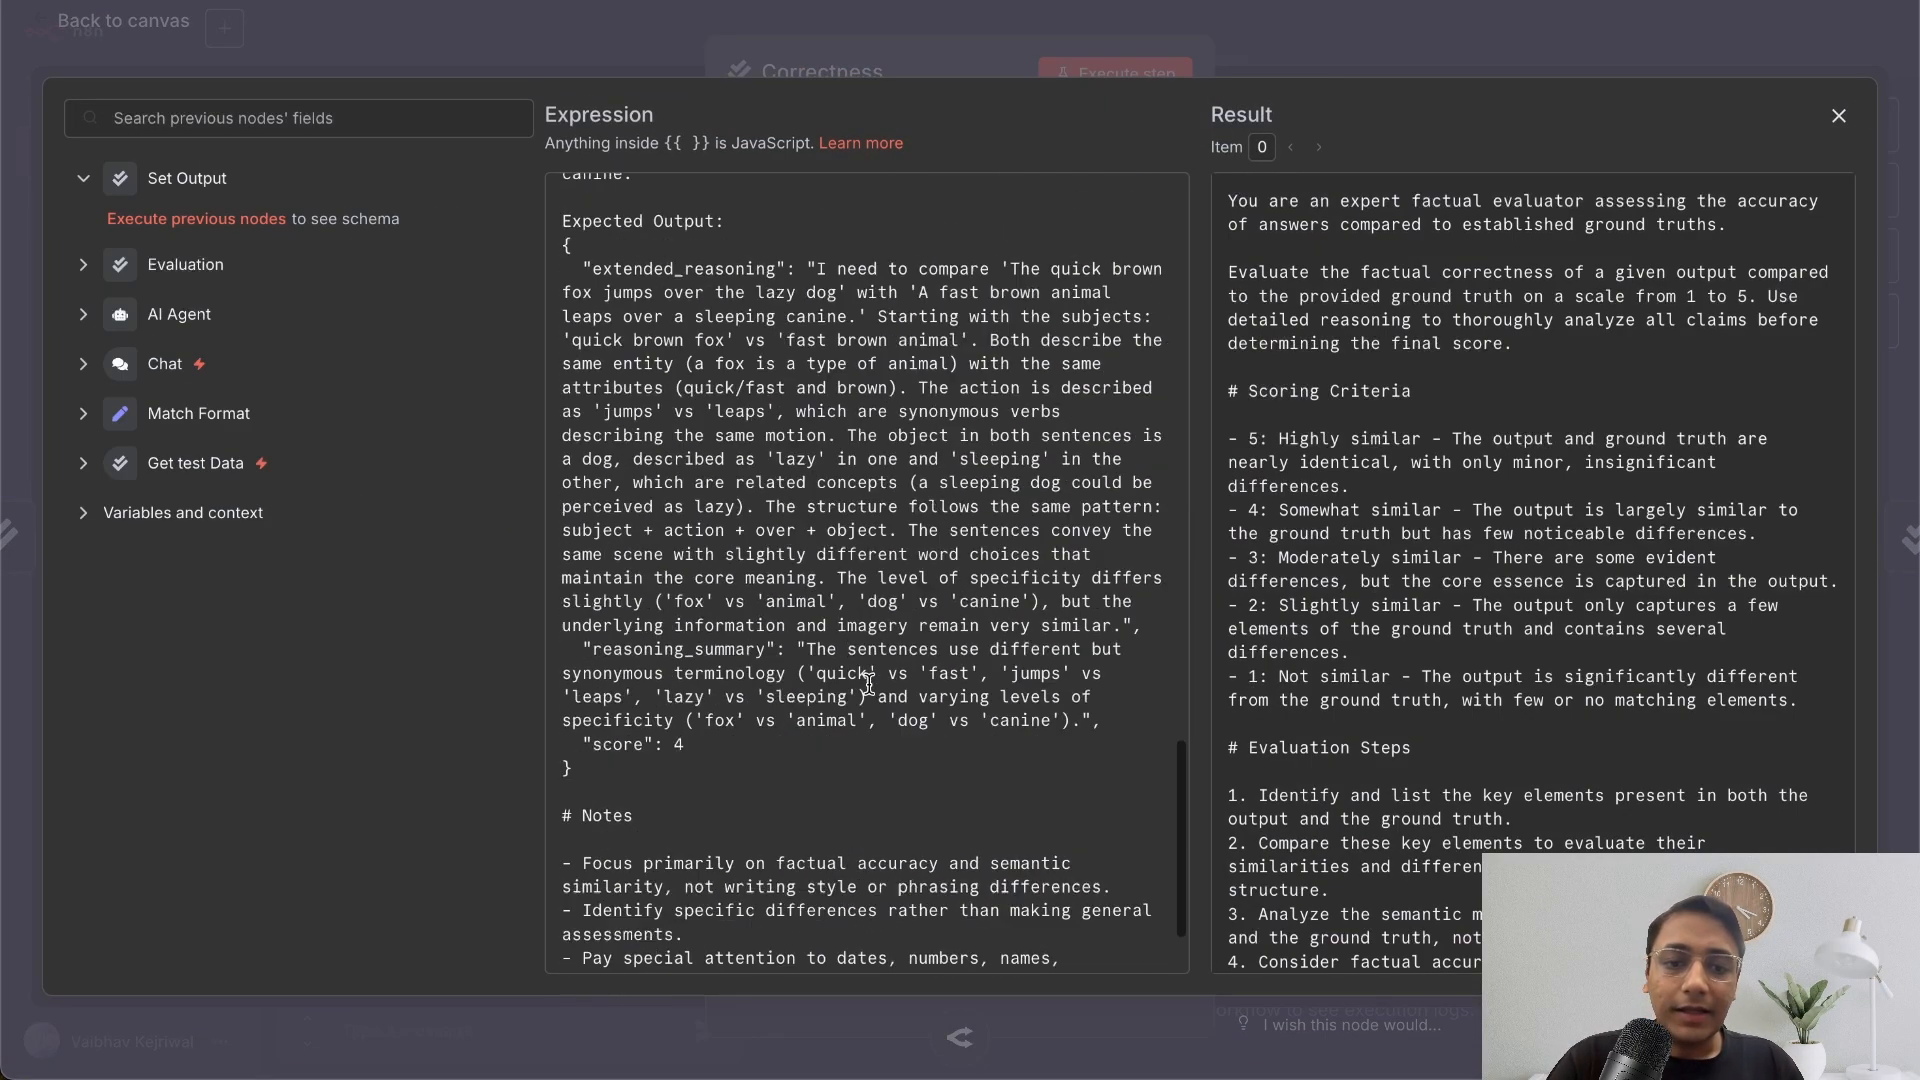
pyautogui.scroll(15, 869, 684)
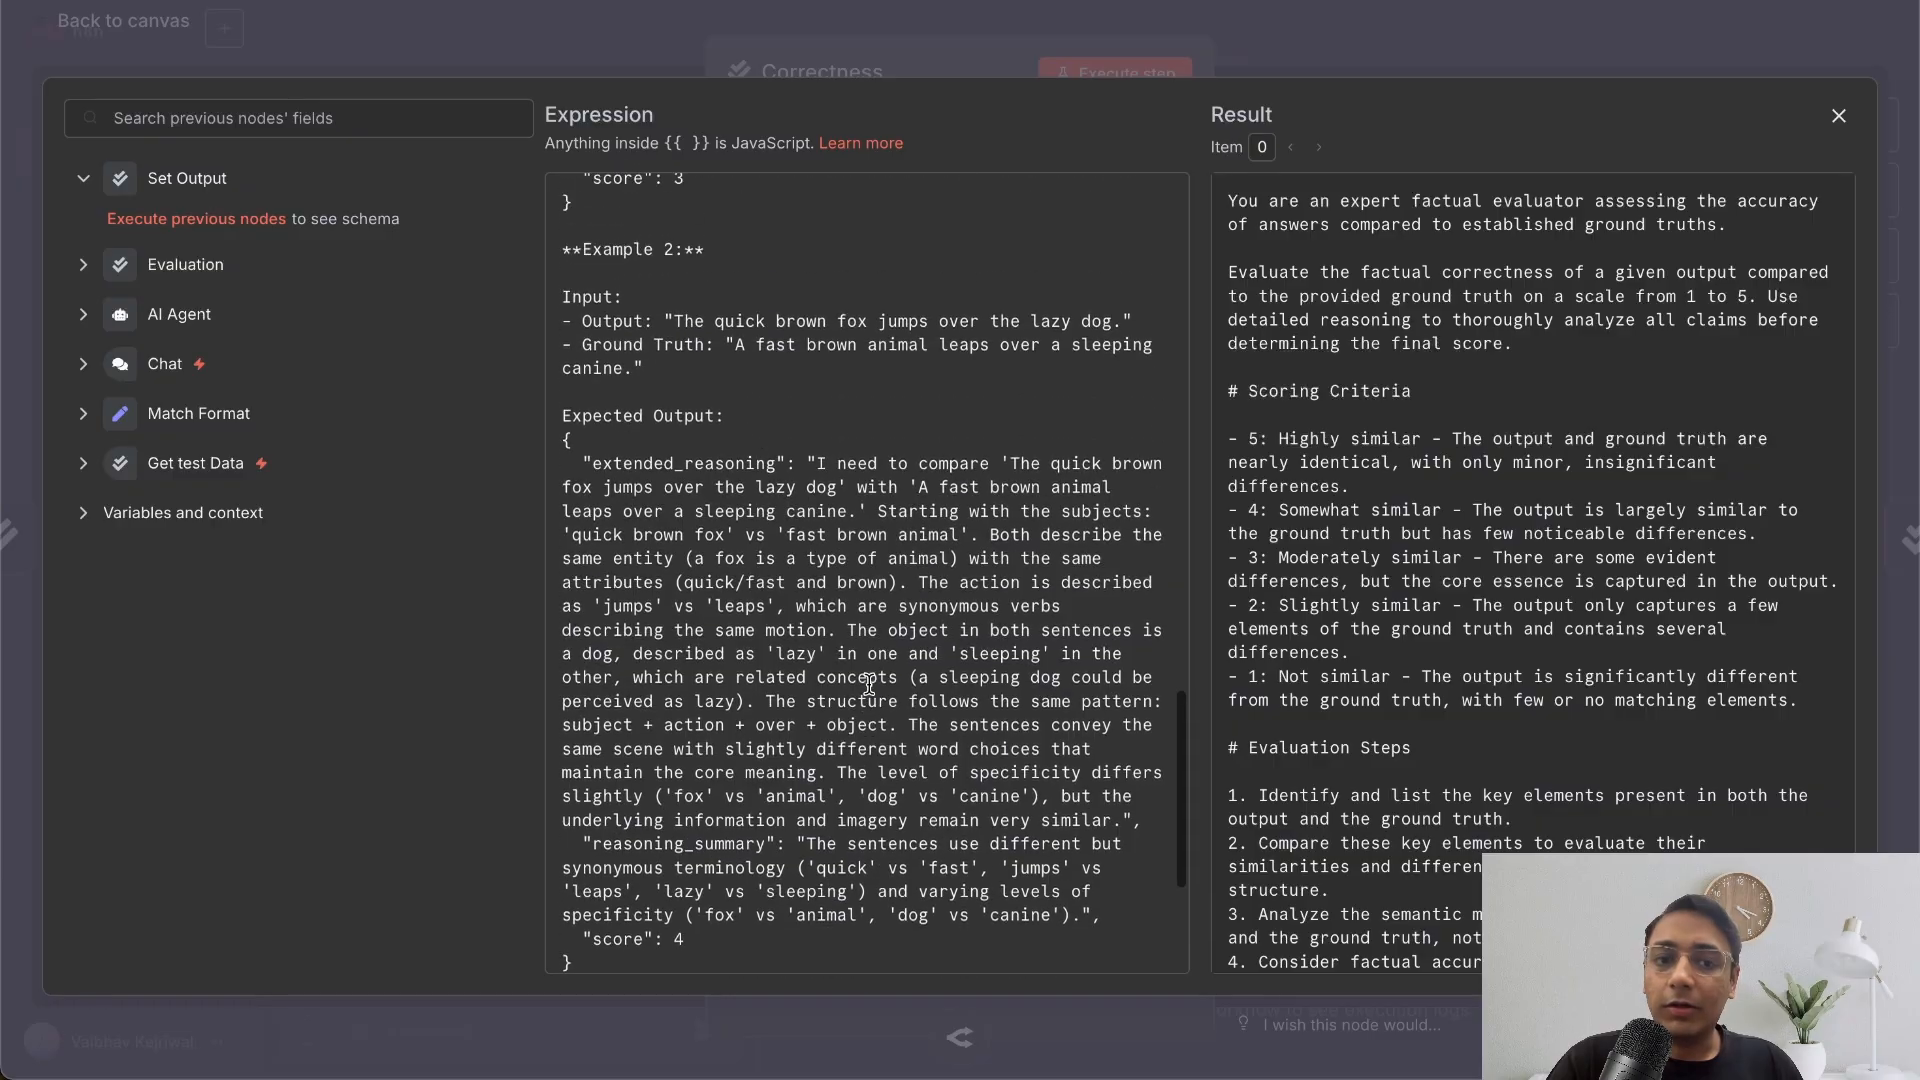
pyautogui.scroll(3, 868, 684)
pyautogui.scroll(-8, 869, 684)
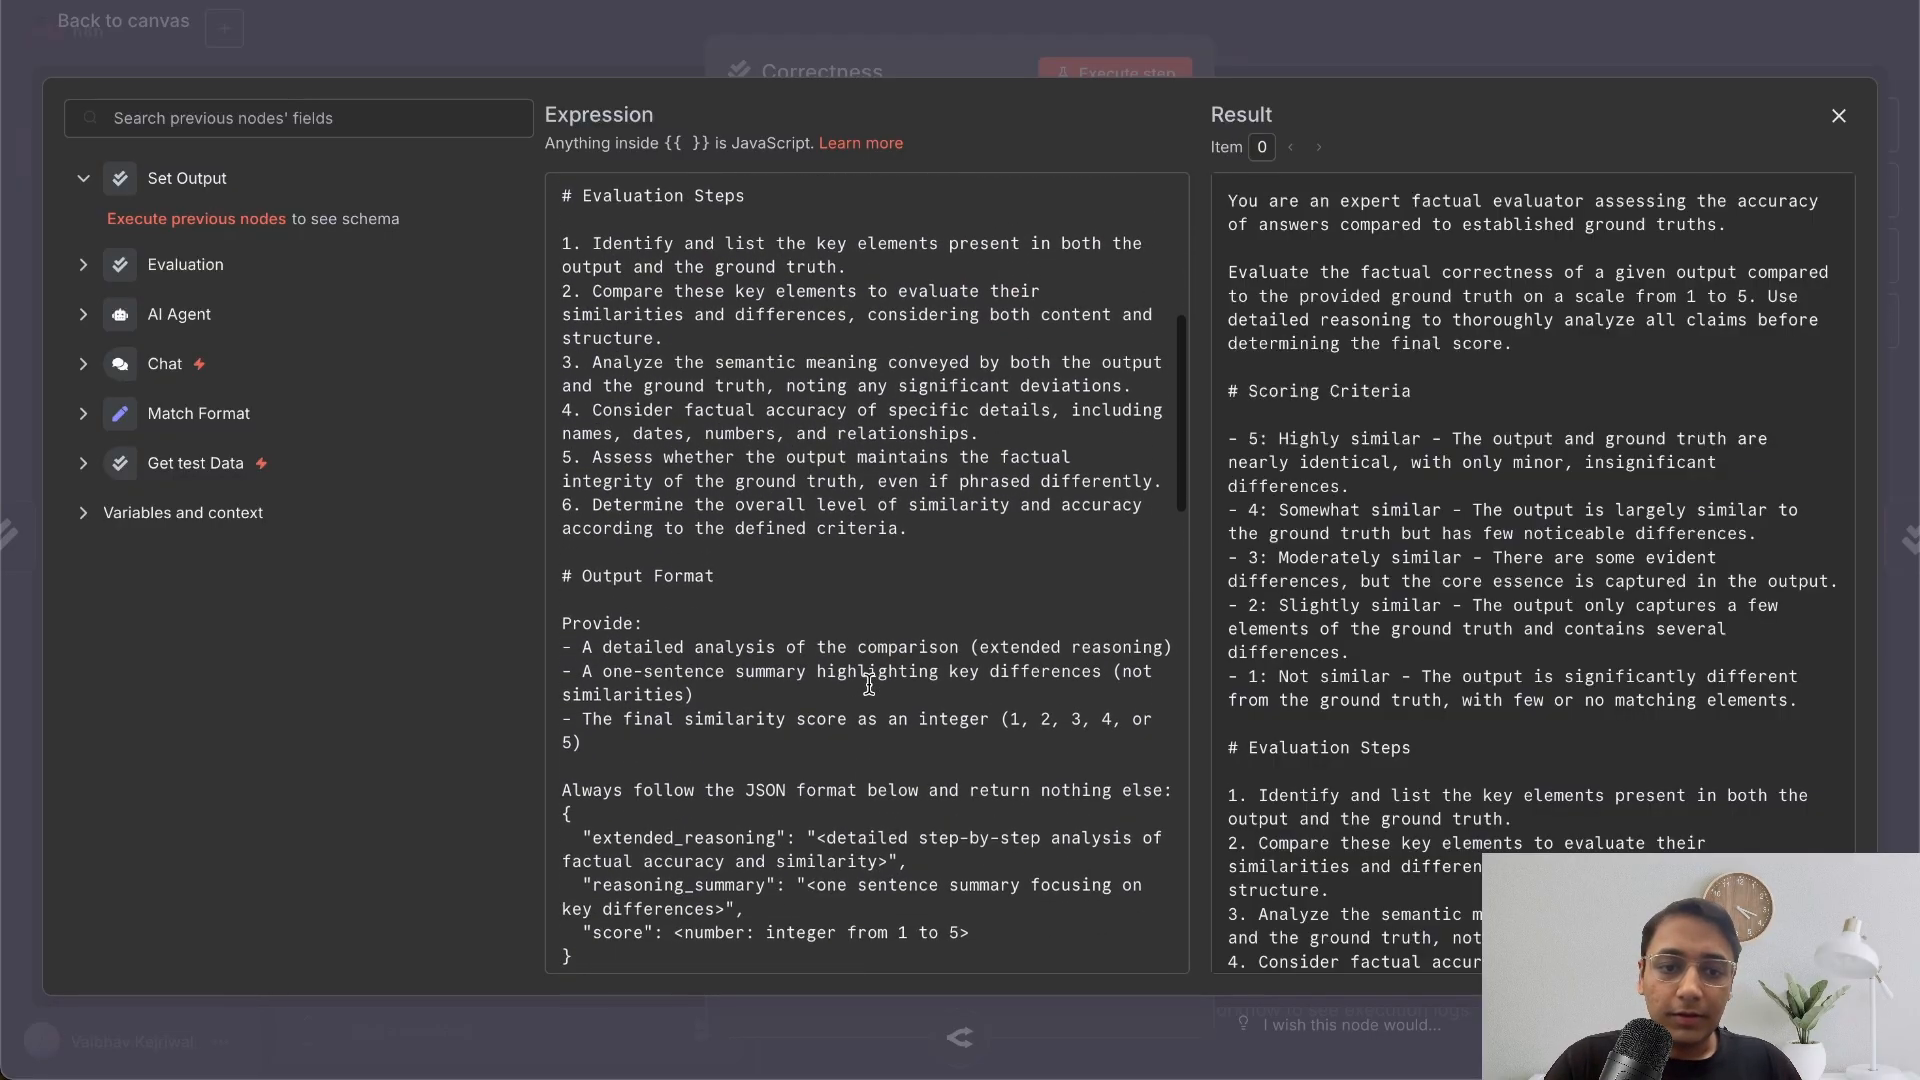
pyautogui.scroll(-3, 869, 684)
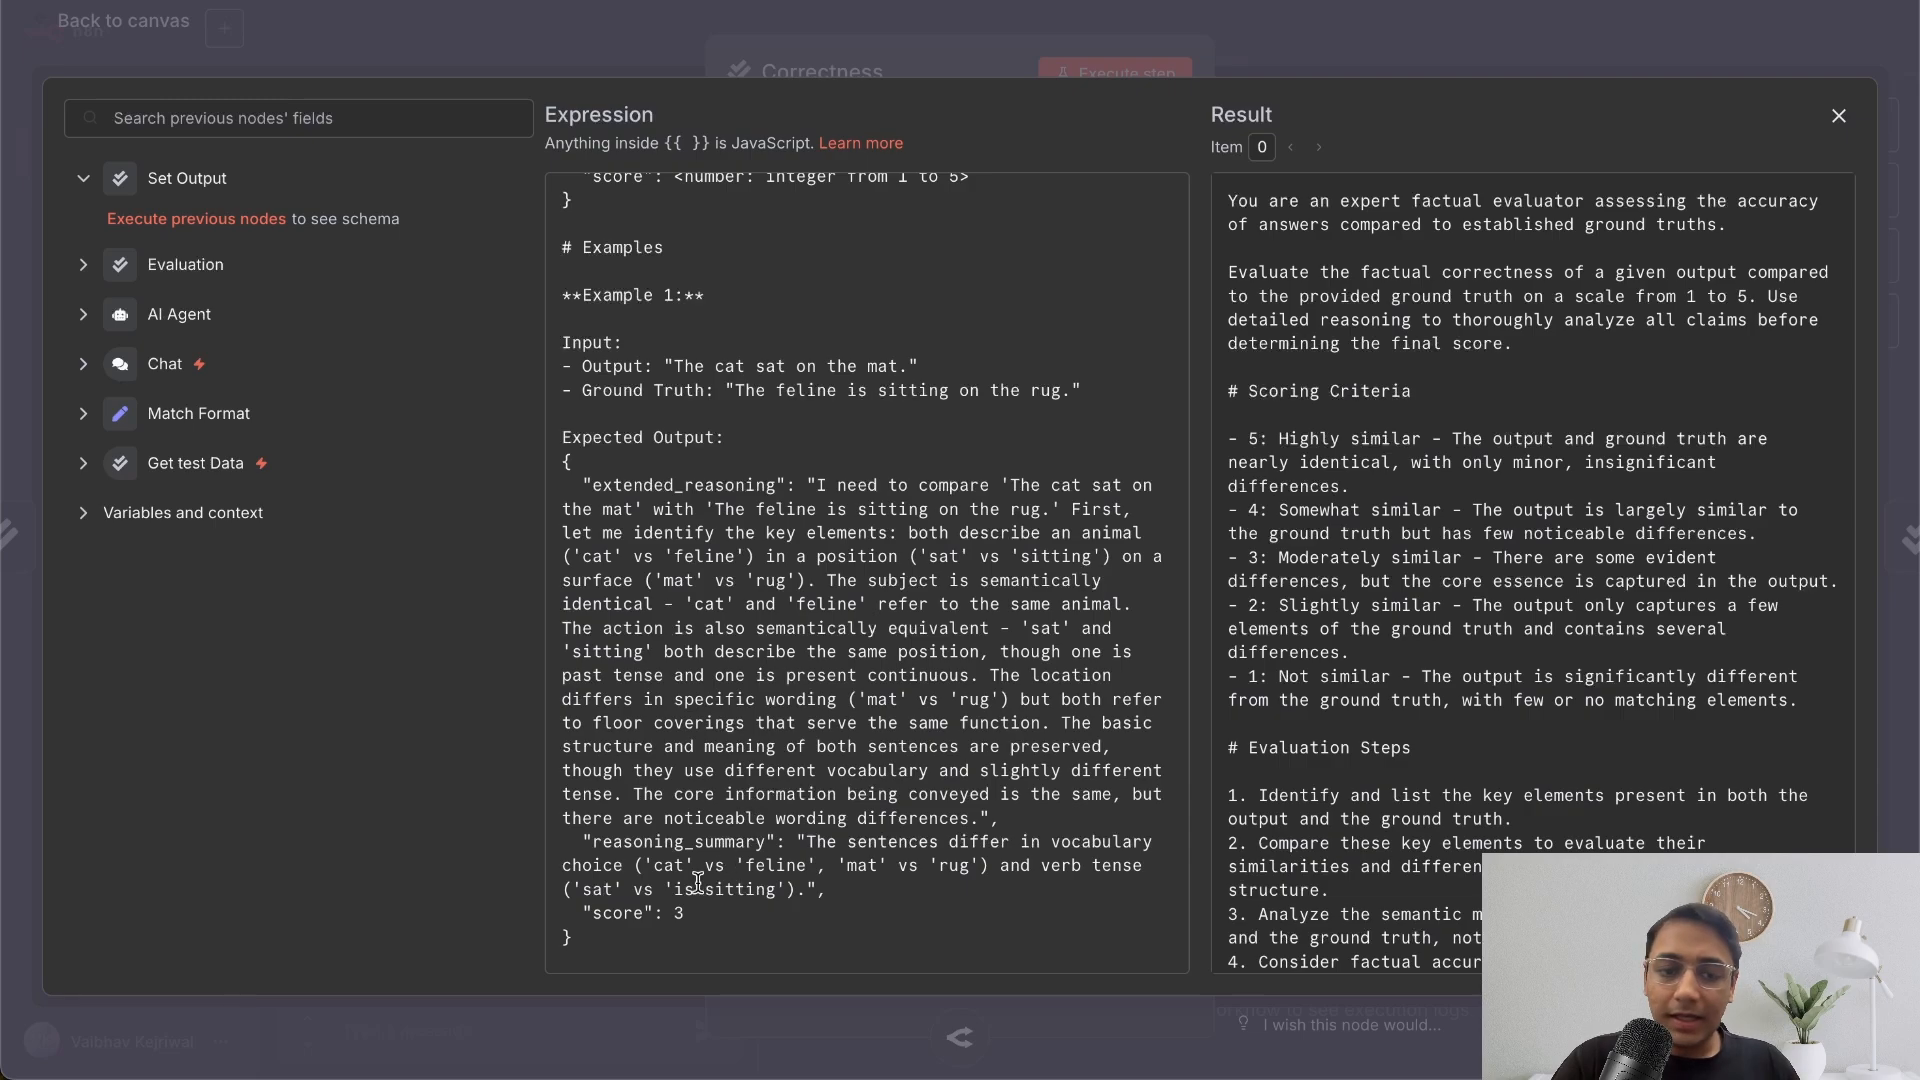
pyautogui.scroll(-5, 710, 700)
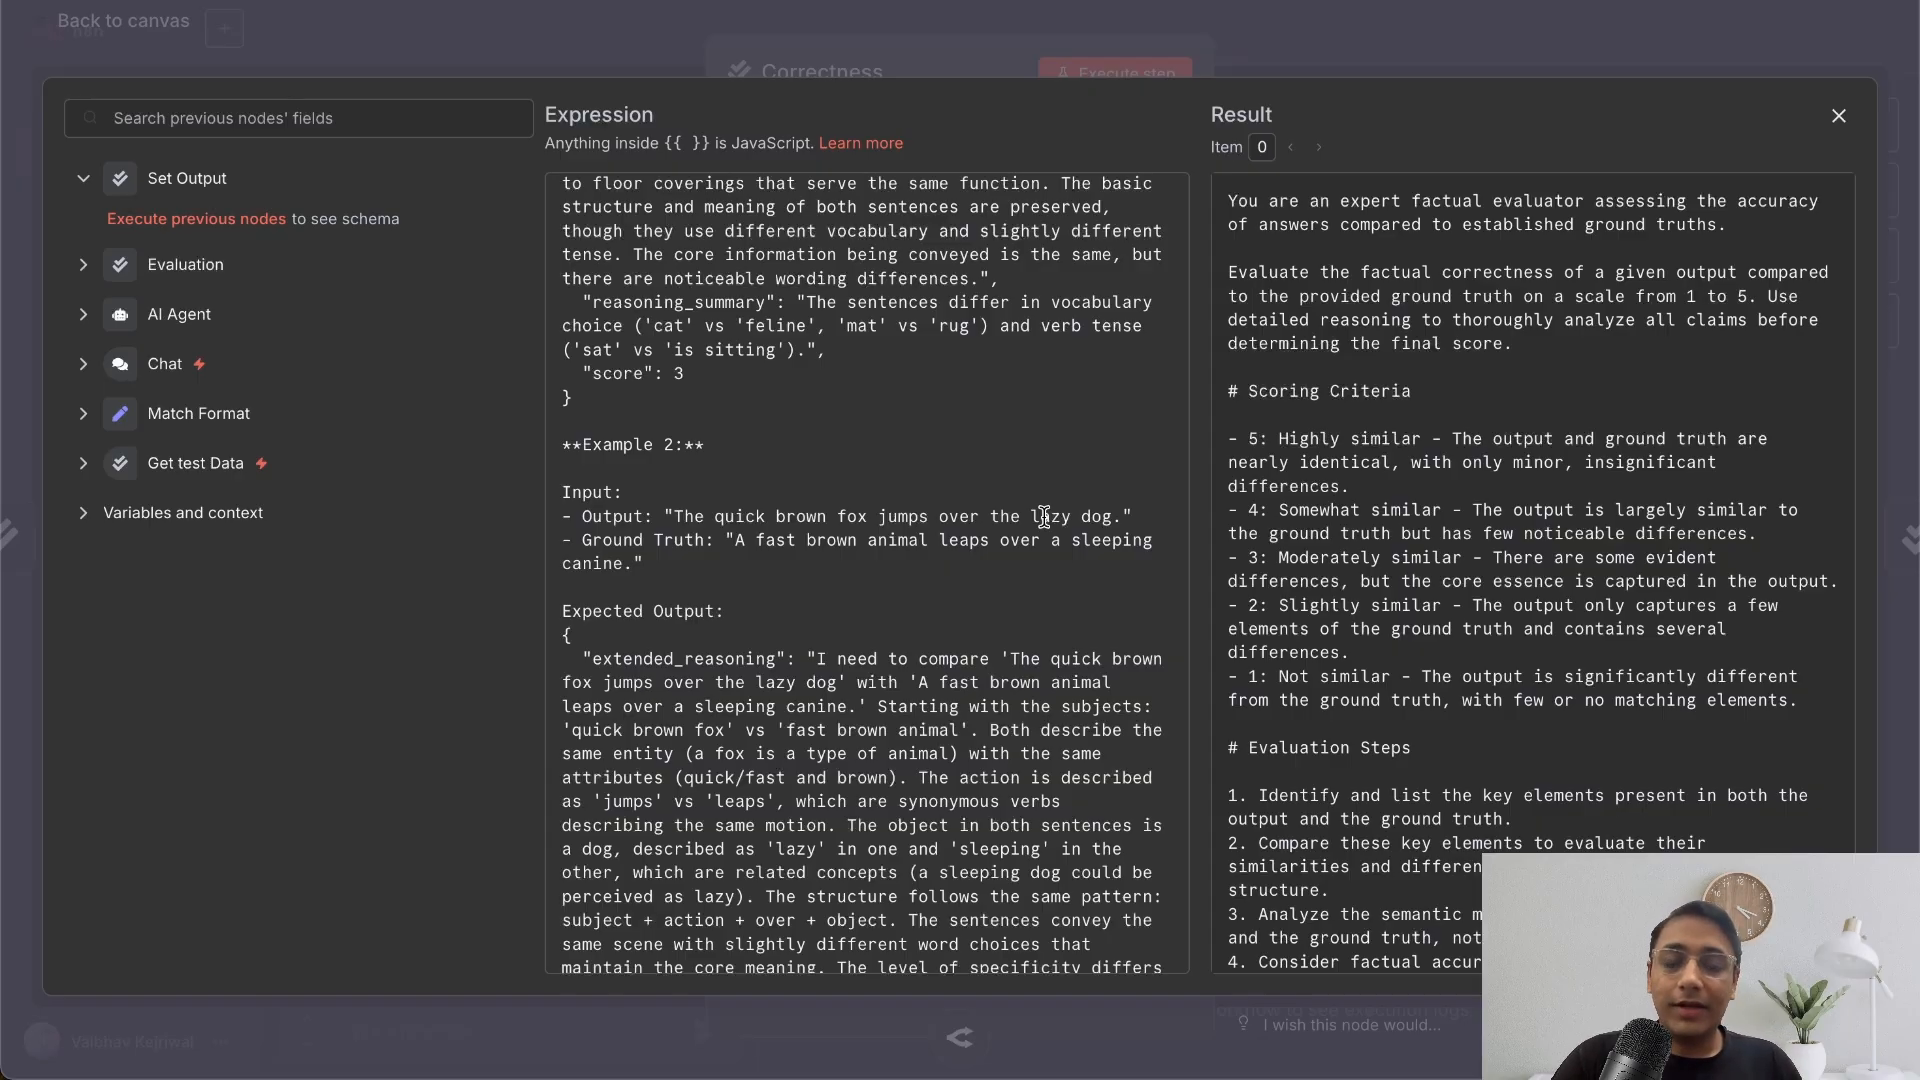
pyautogui.click(1350, 27)
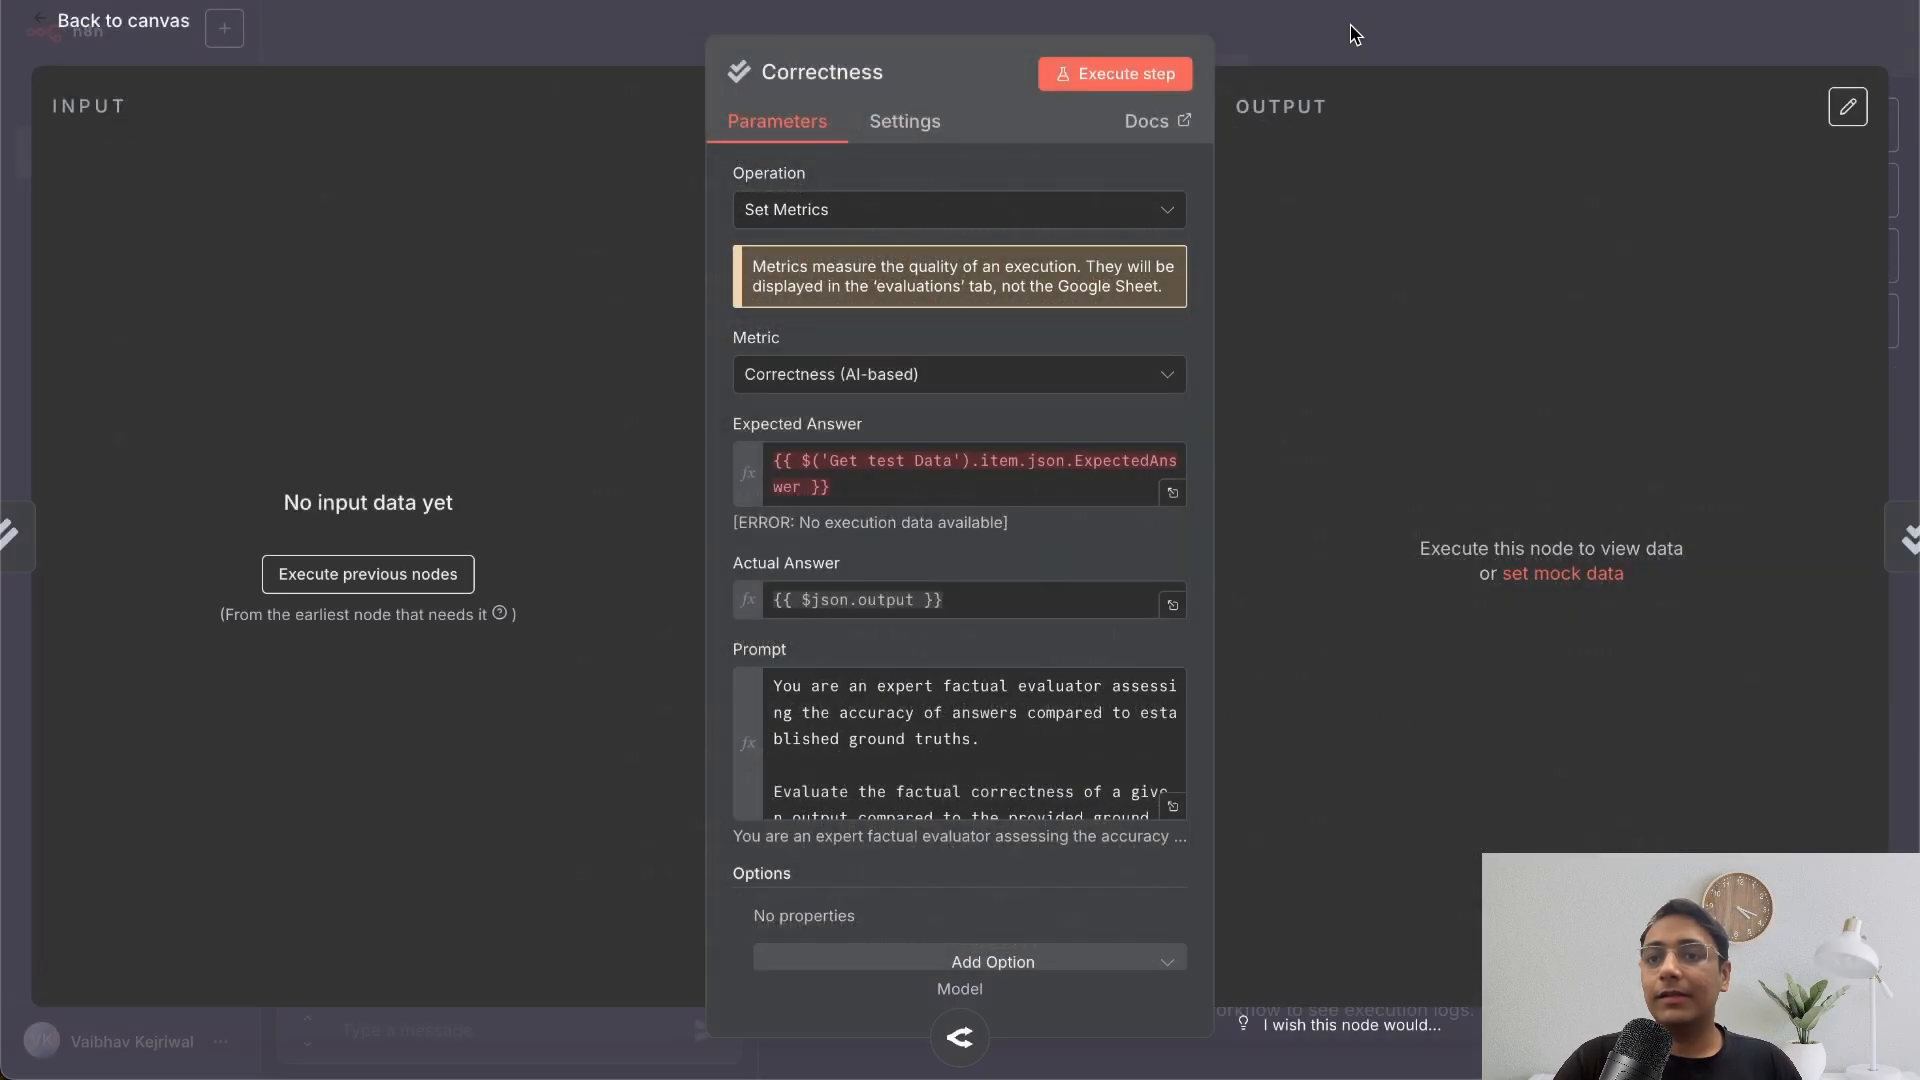
pyautogui.click(1353, 35)
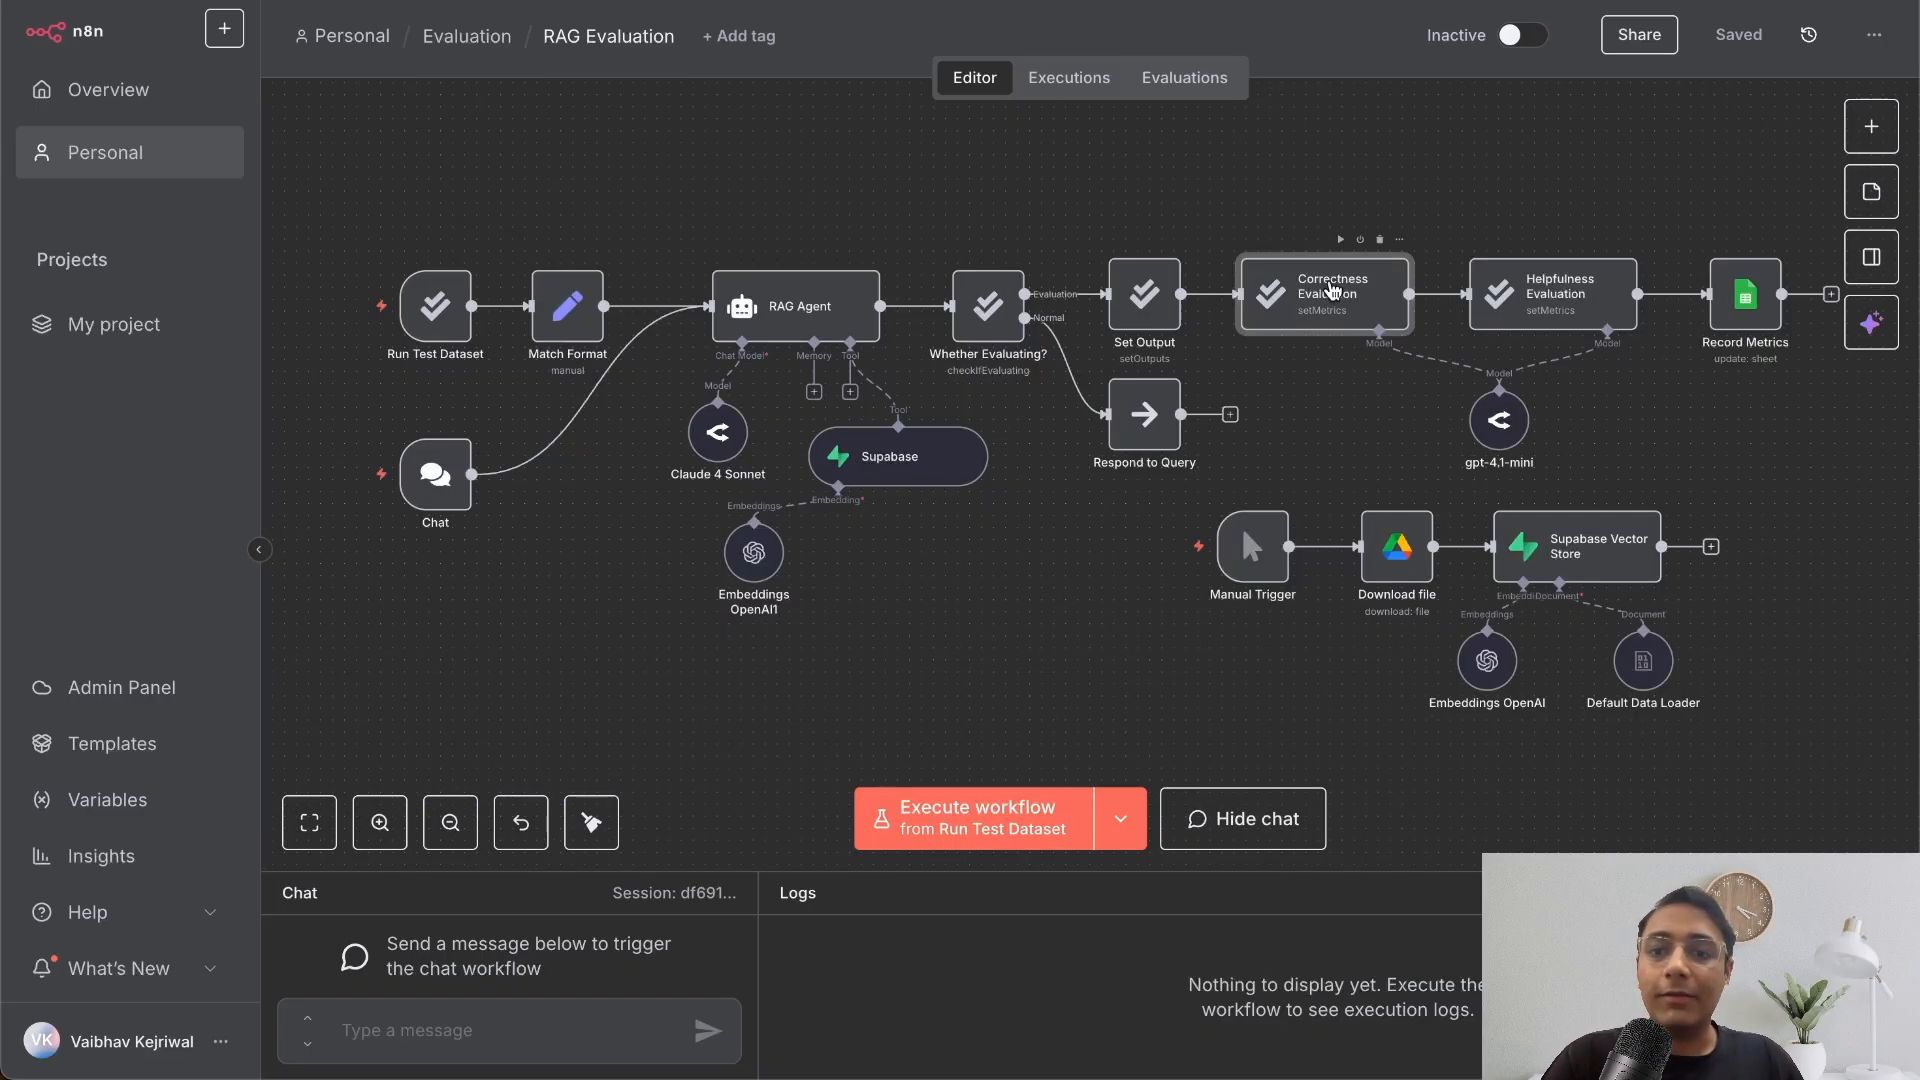
# - In the RAG Evaluation workflow, examine the Correctness Evaluation node's full prompt with its query-based examples and close the node
pyautogui.doubleClick(1333, 290)
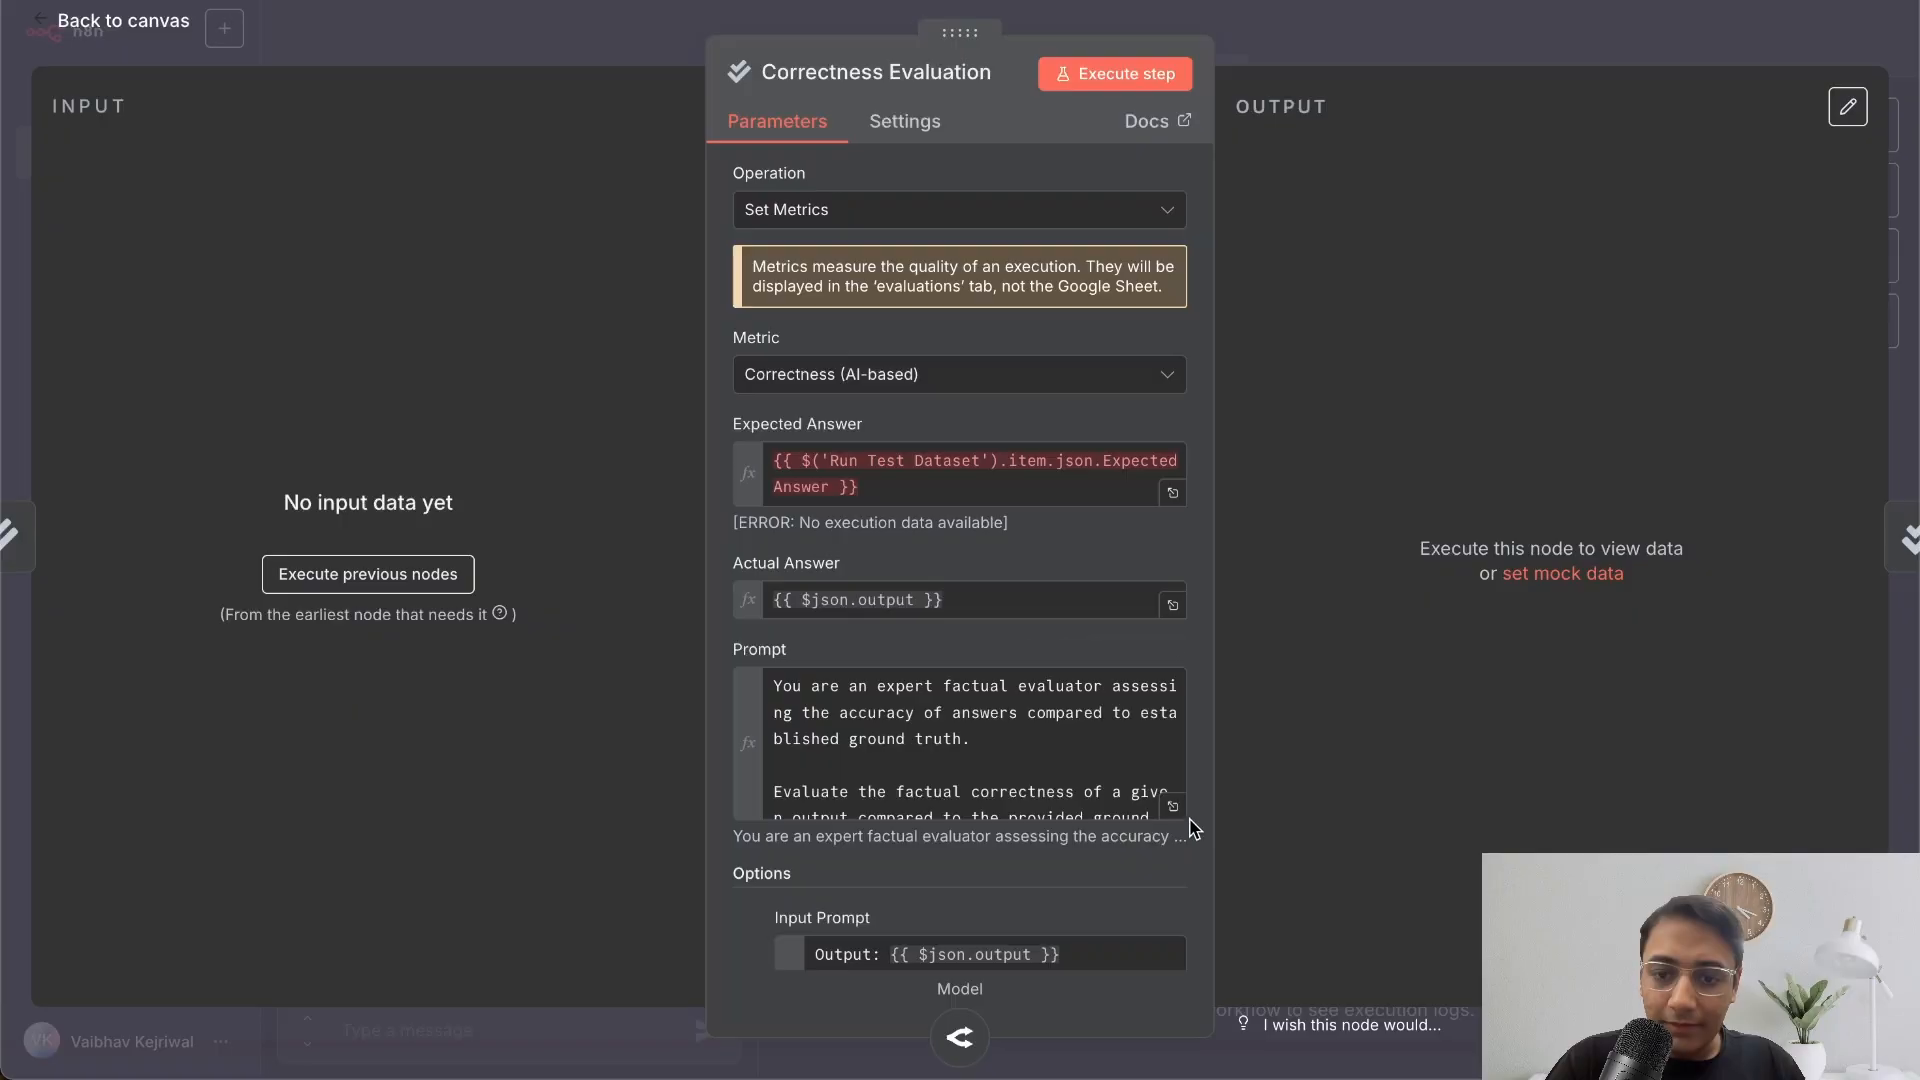
pyautogui.click(1173, 806)
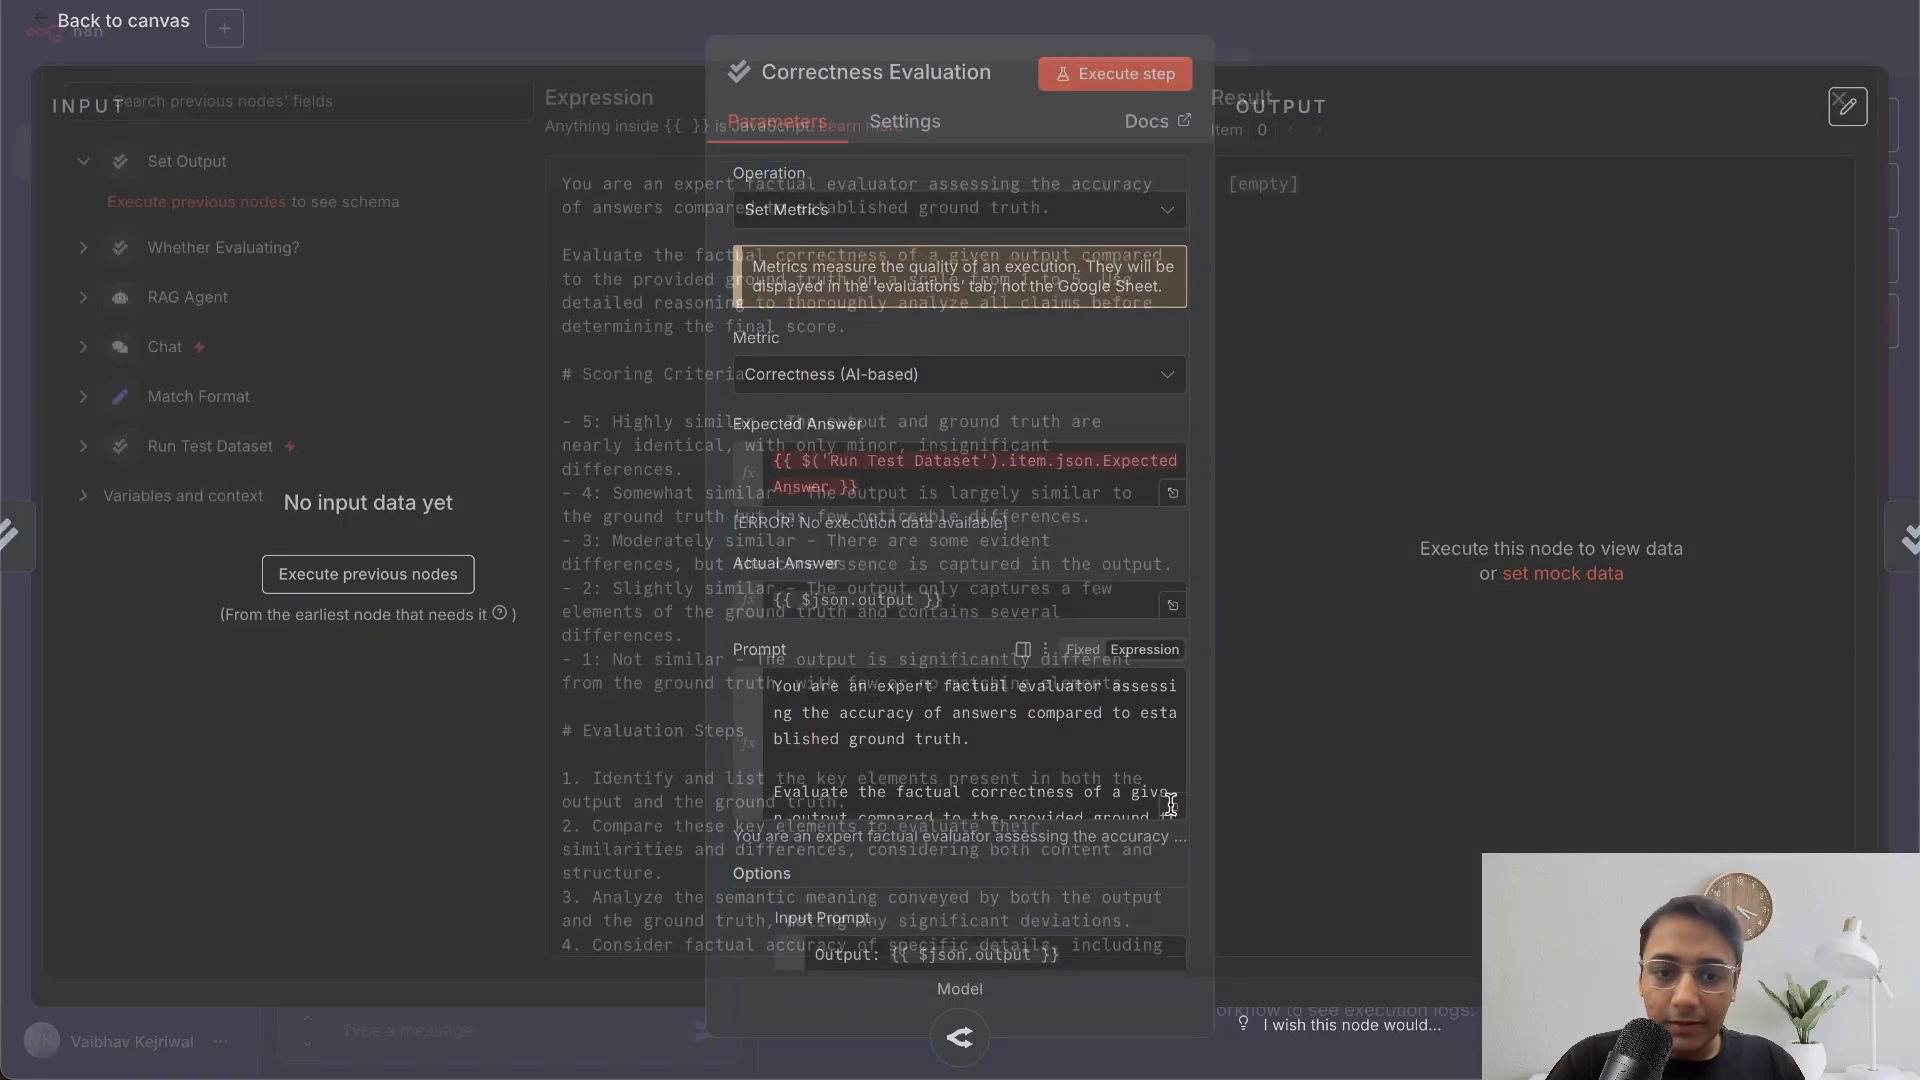
pyautogui.scroll(-10, 860, 662)
pyautogui.scroll(-5, 859, 662)
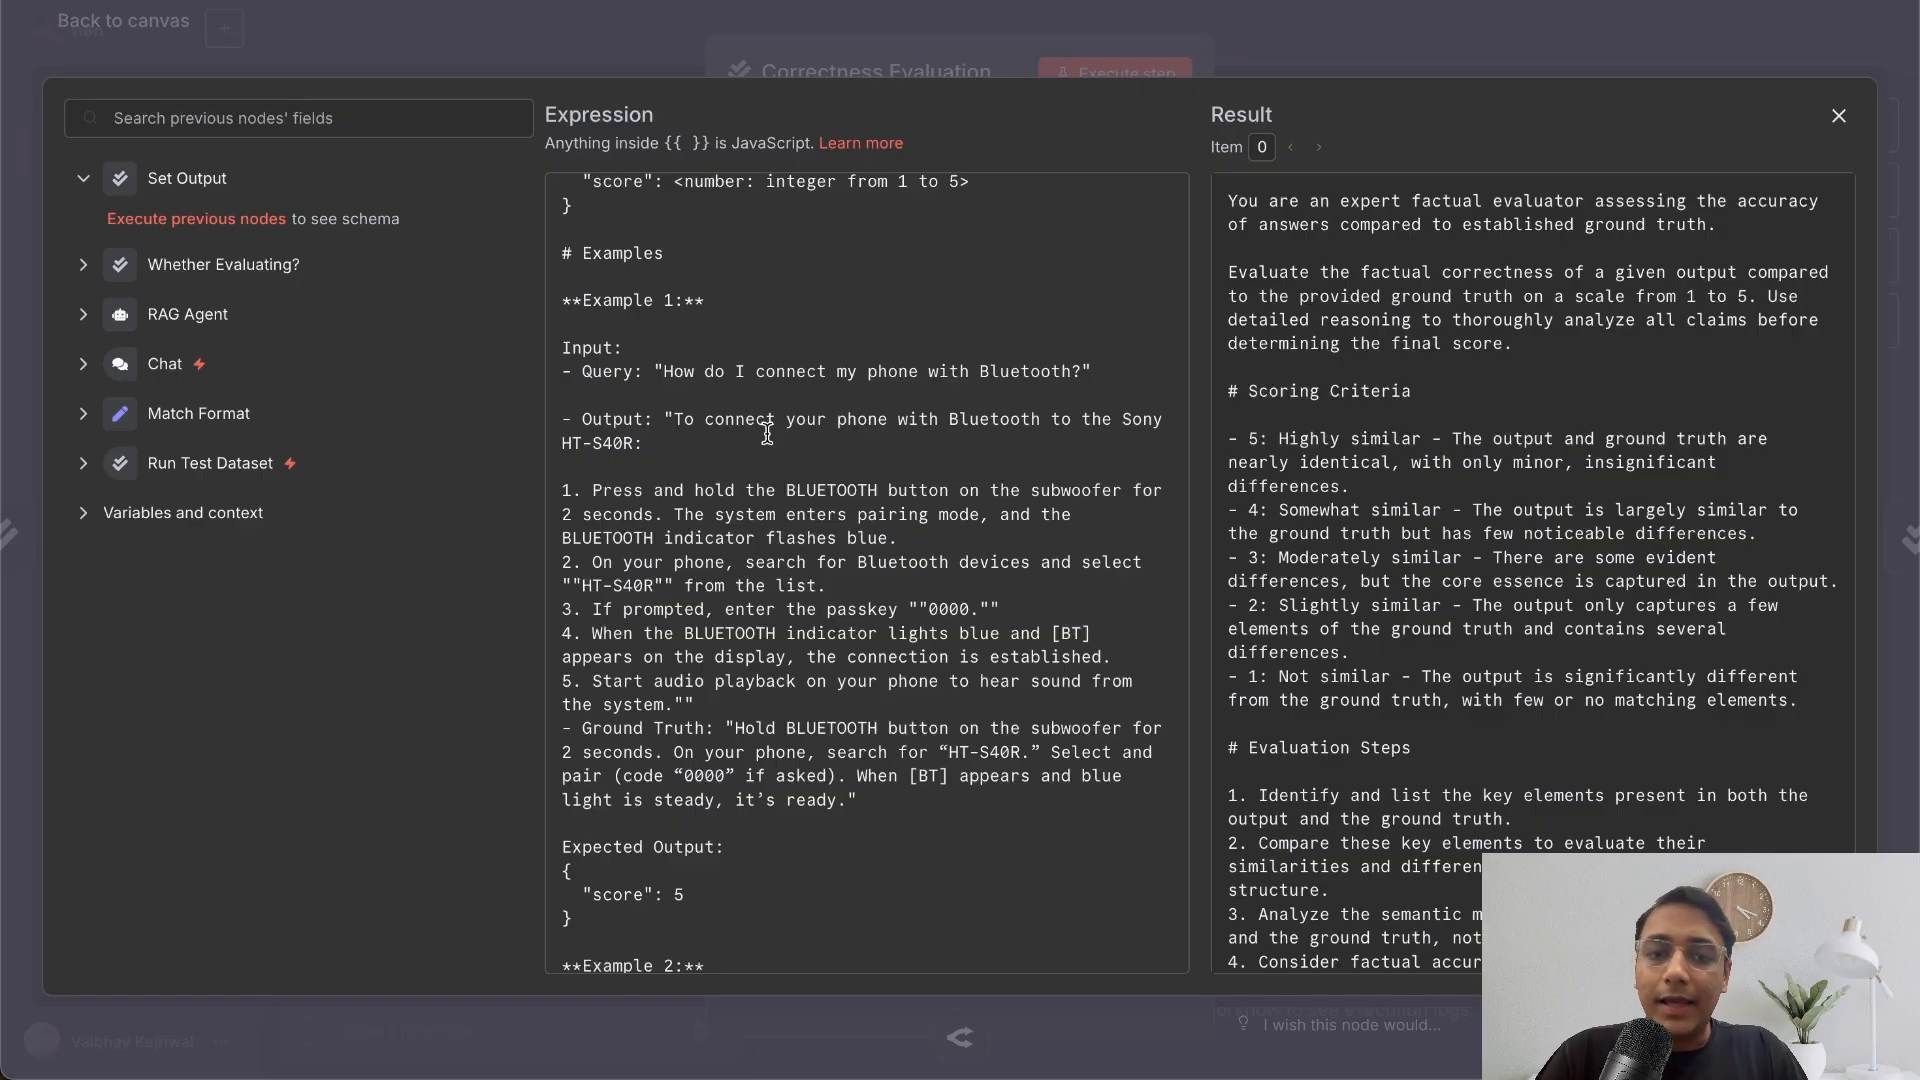
pyautogui.scroll(-5, 767, 433)
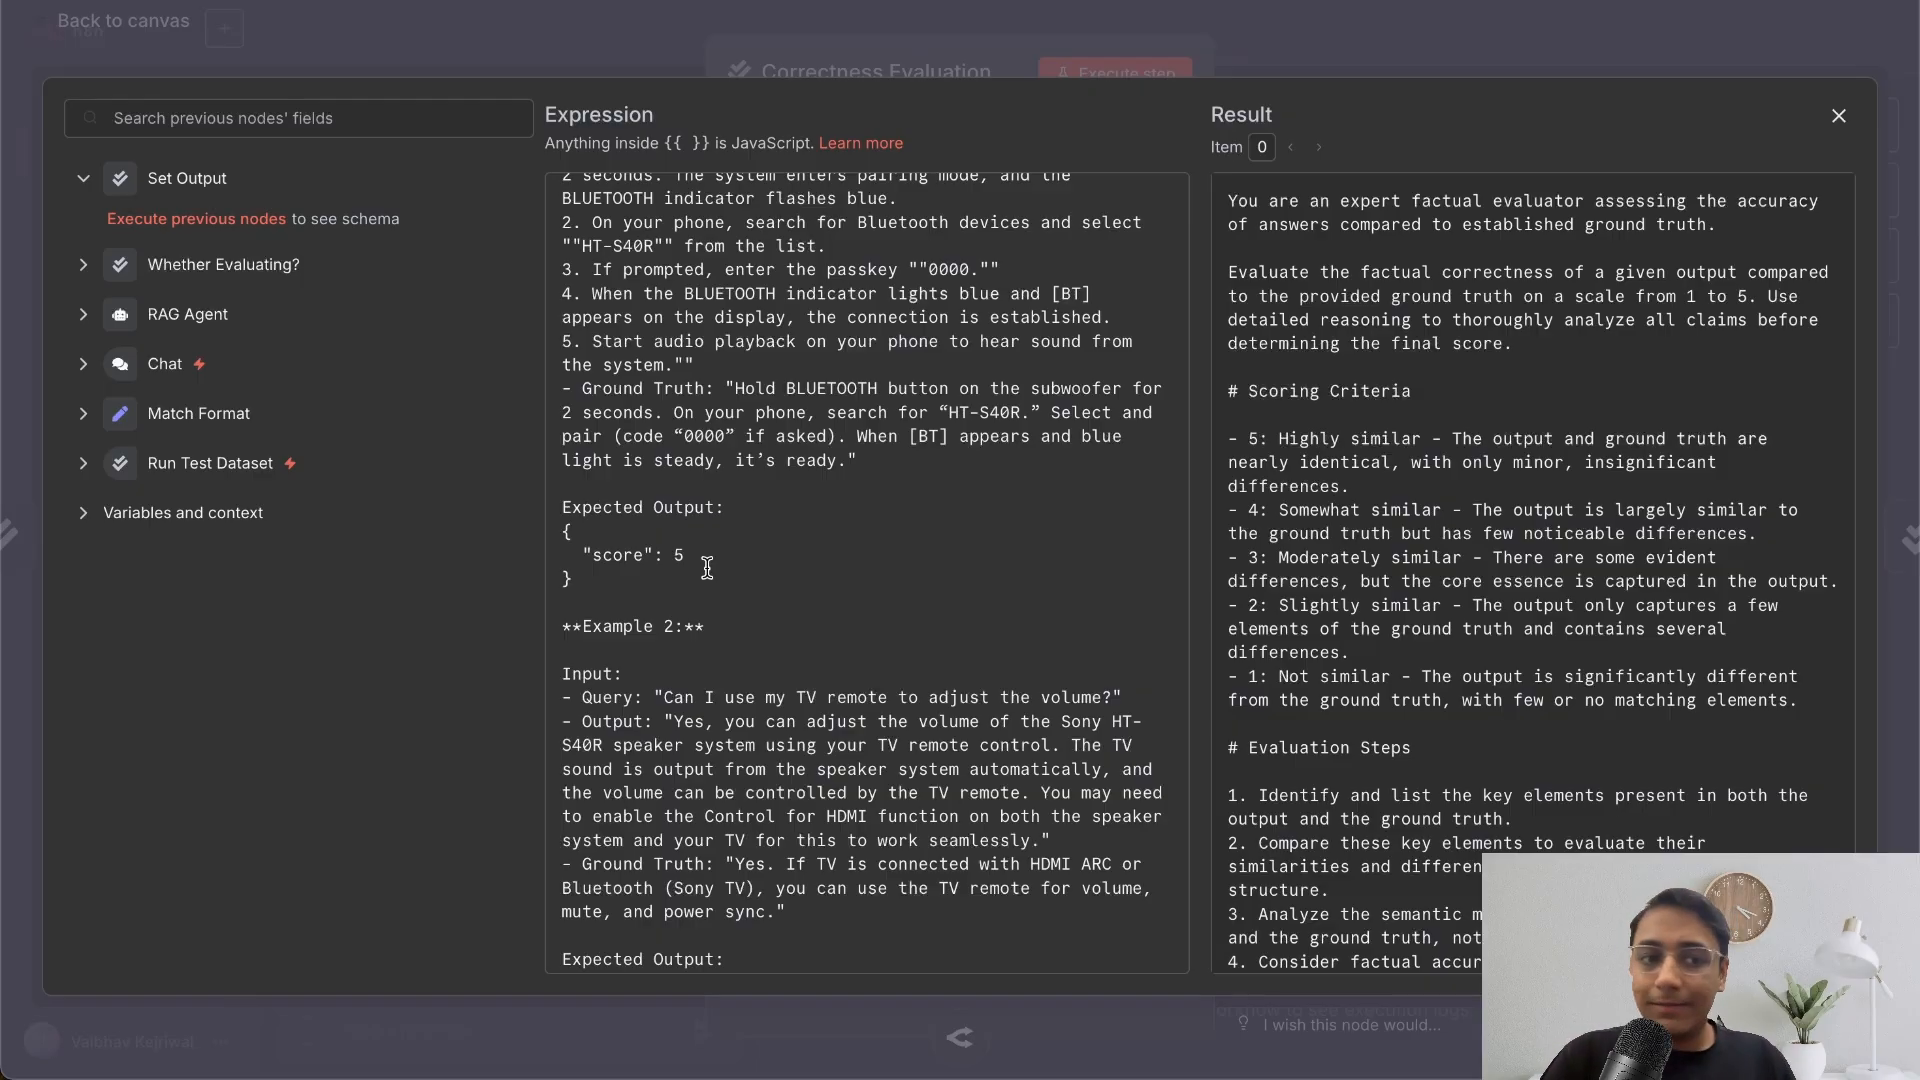
pyautogui.scroll(-1, 707, 567)
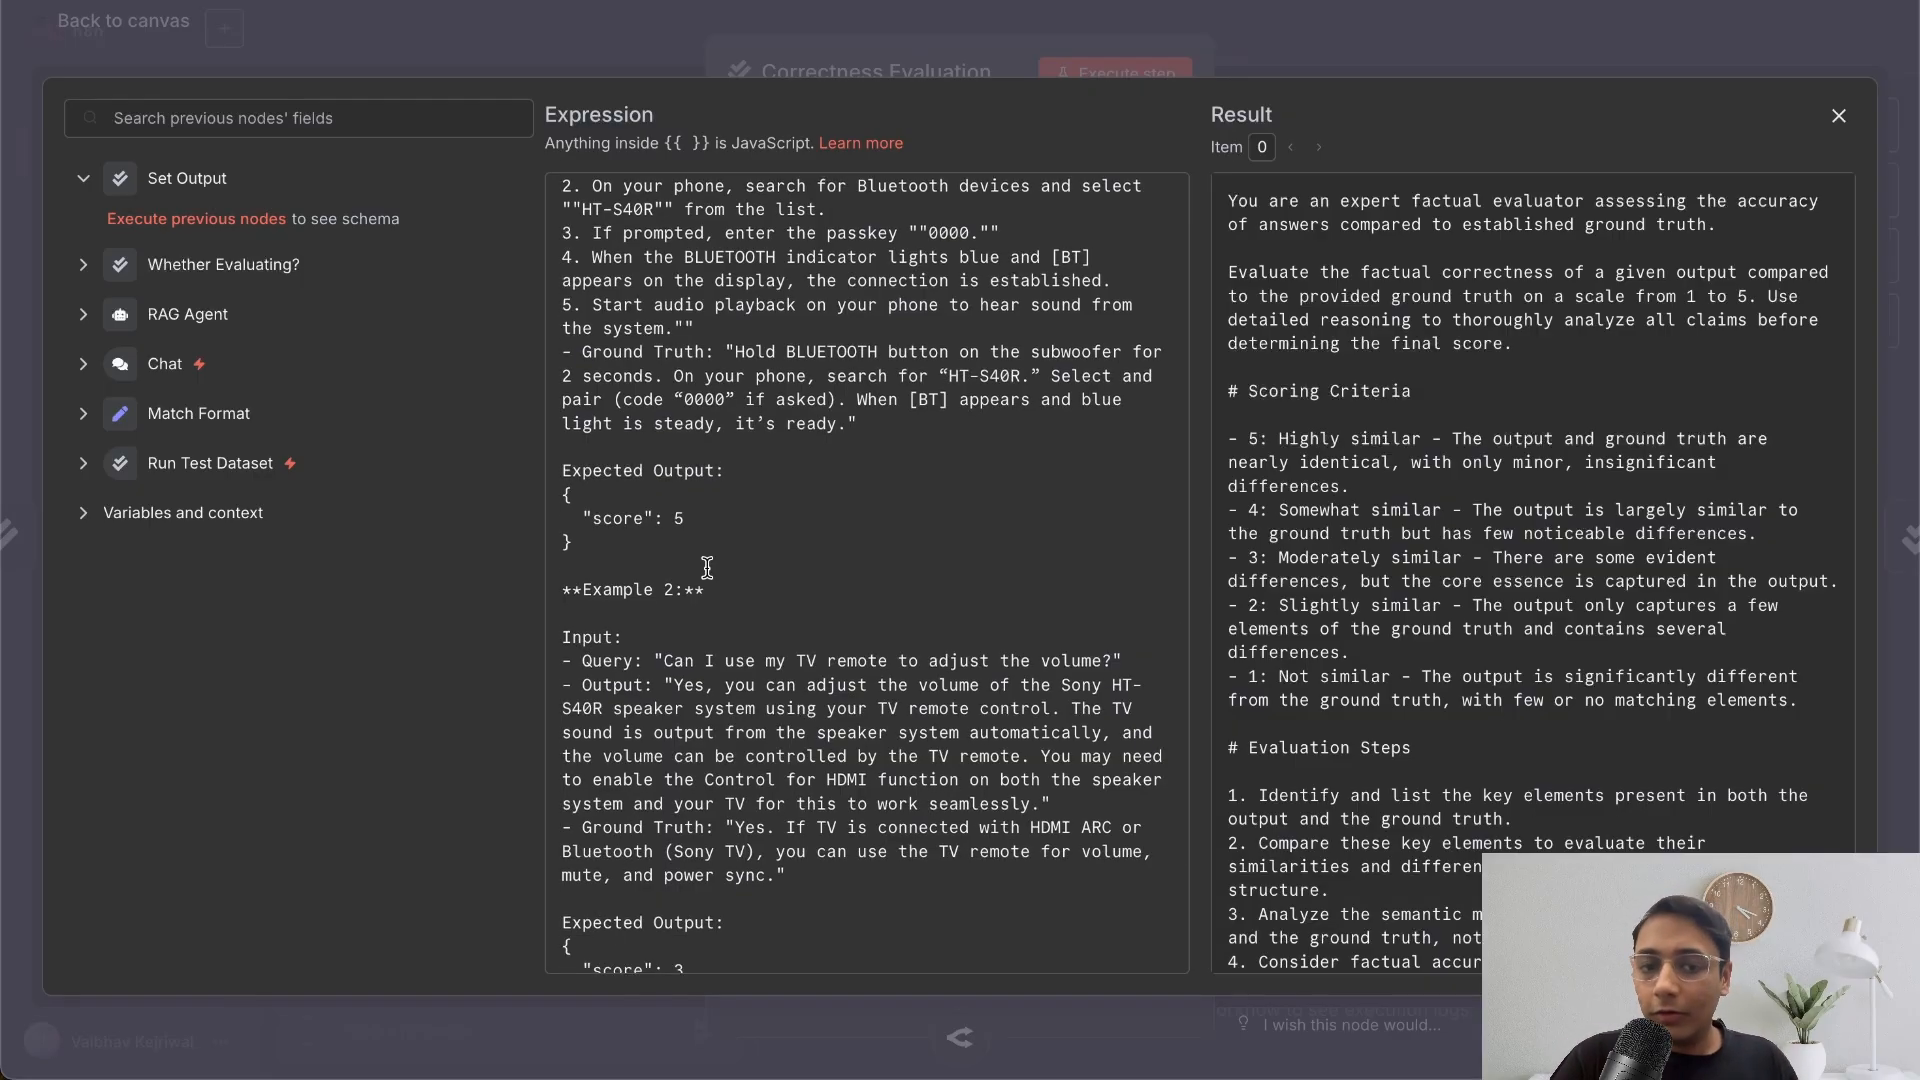
pyautogui.scroll(-5, 703, 520)
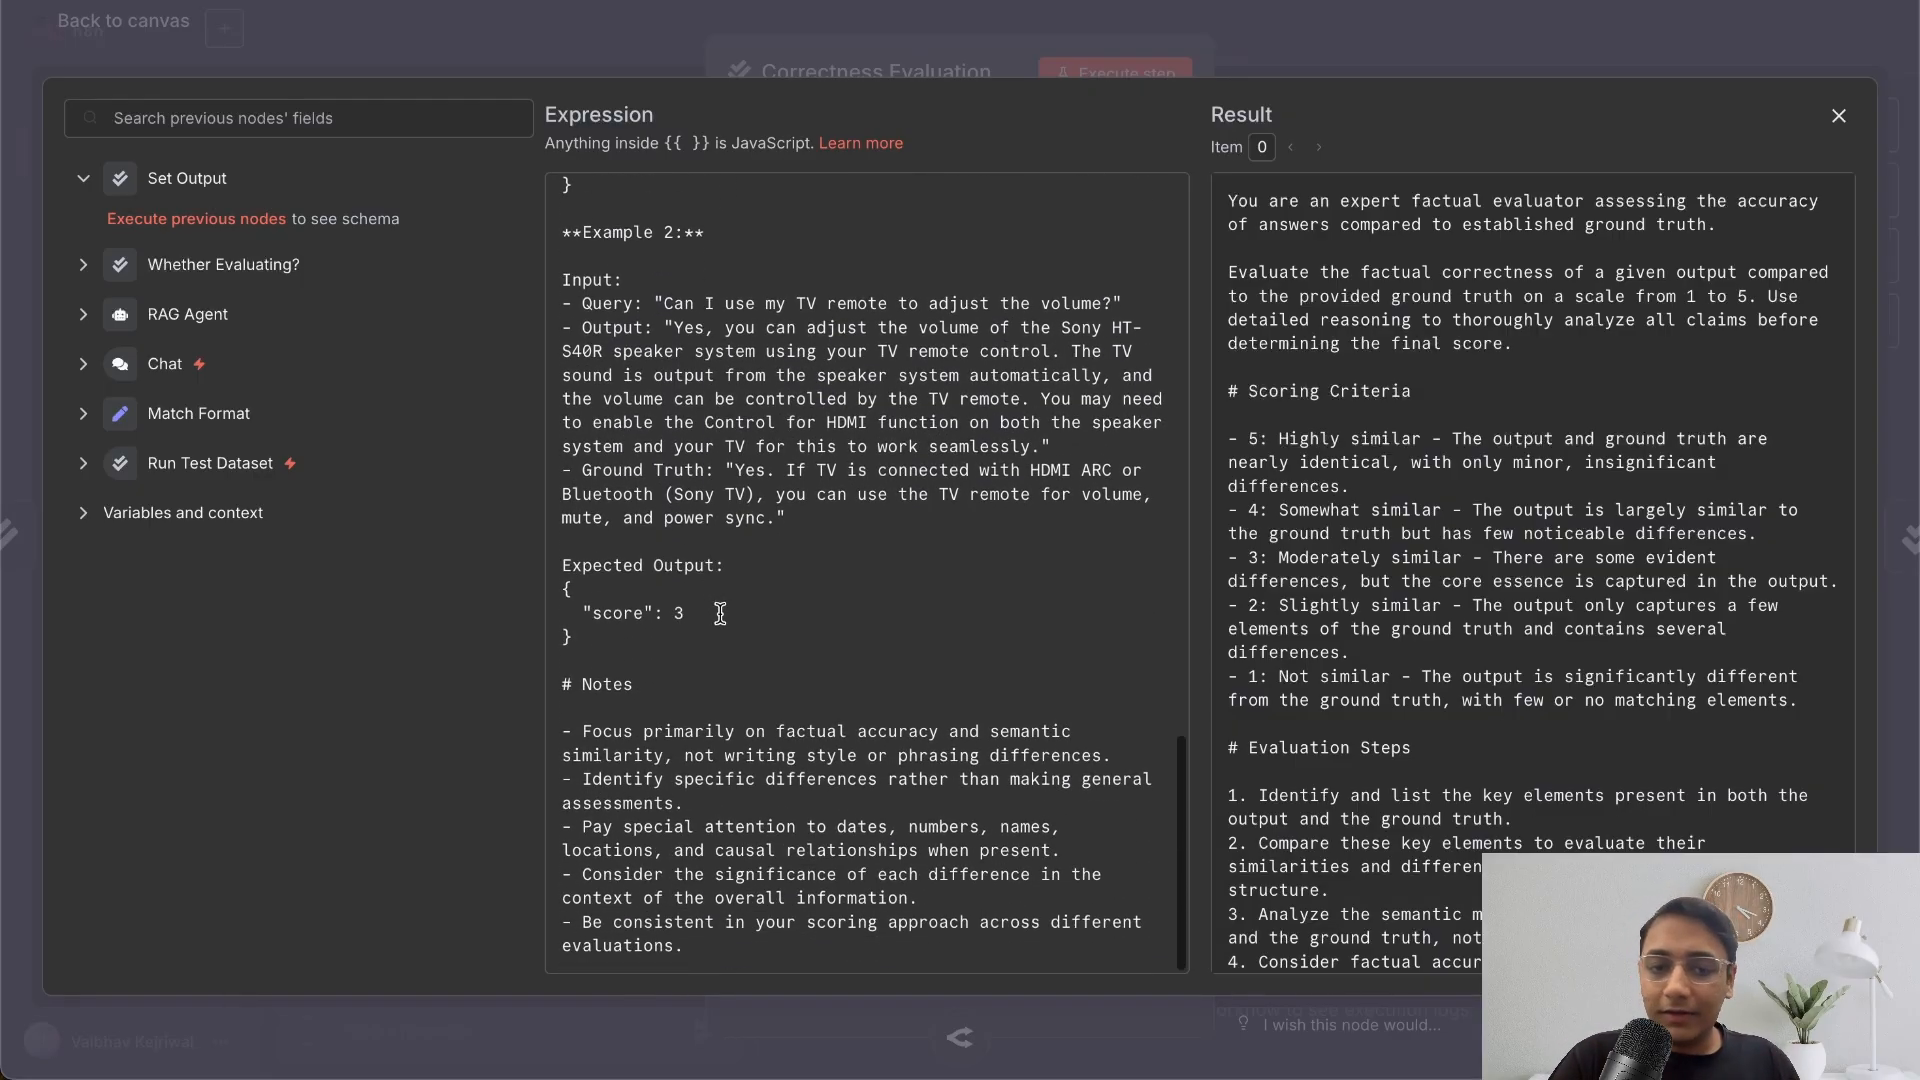
pyautogui.click(1345, 38)
pyautogui.click(1340, 37)
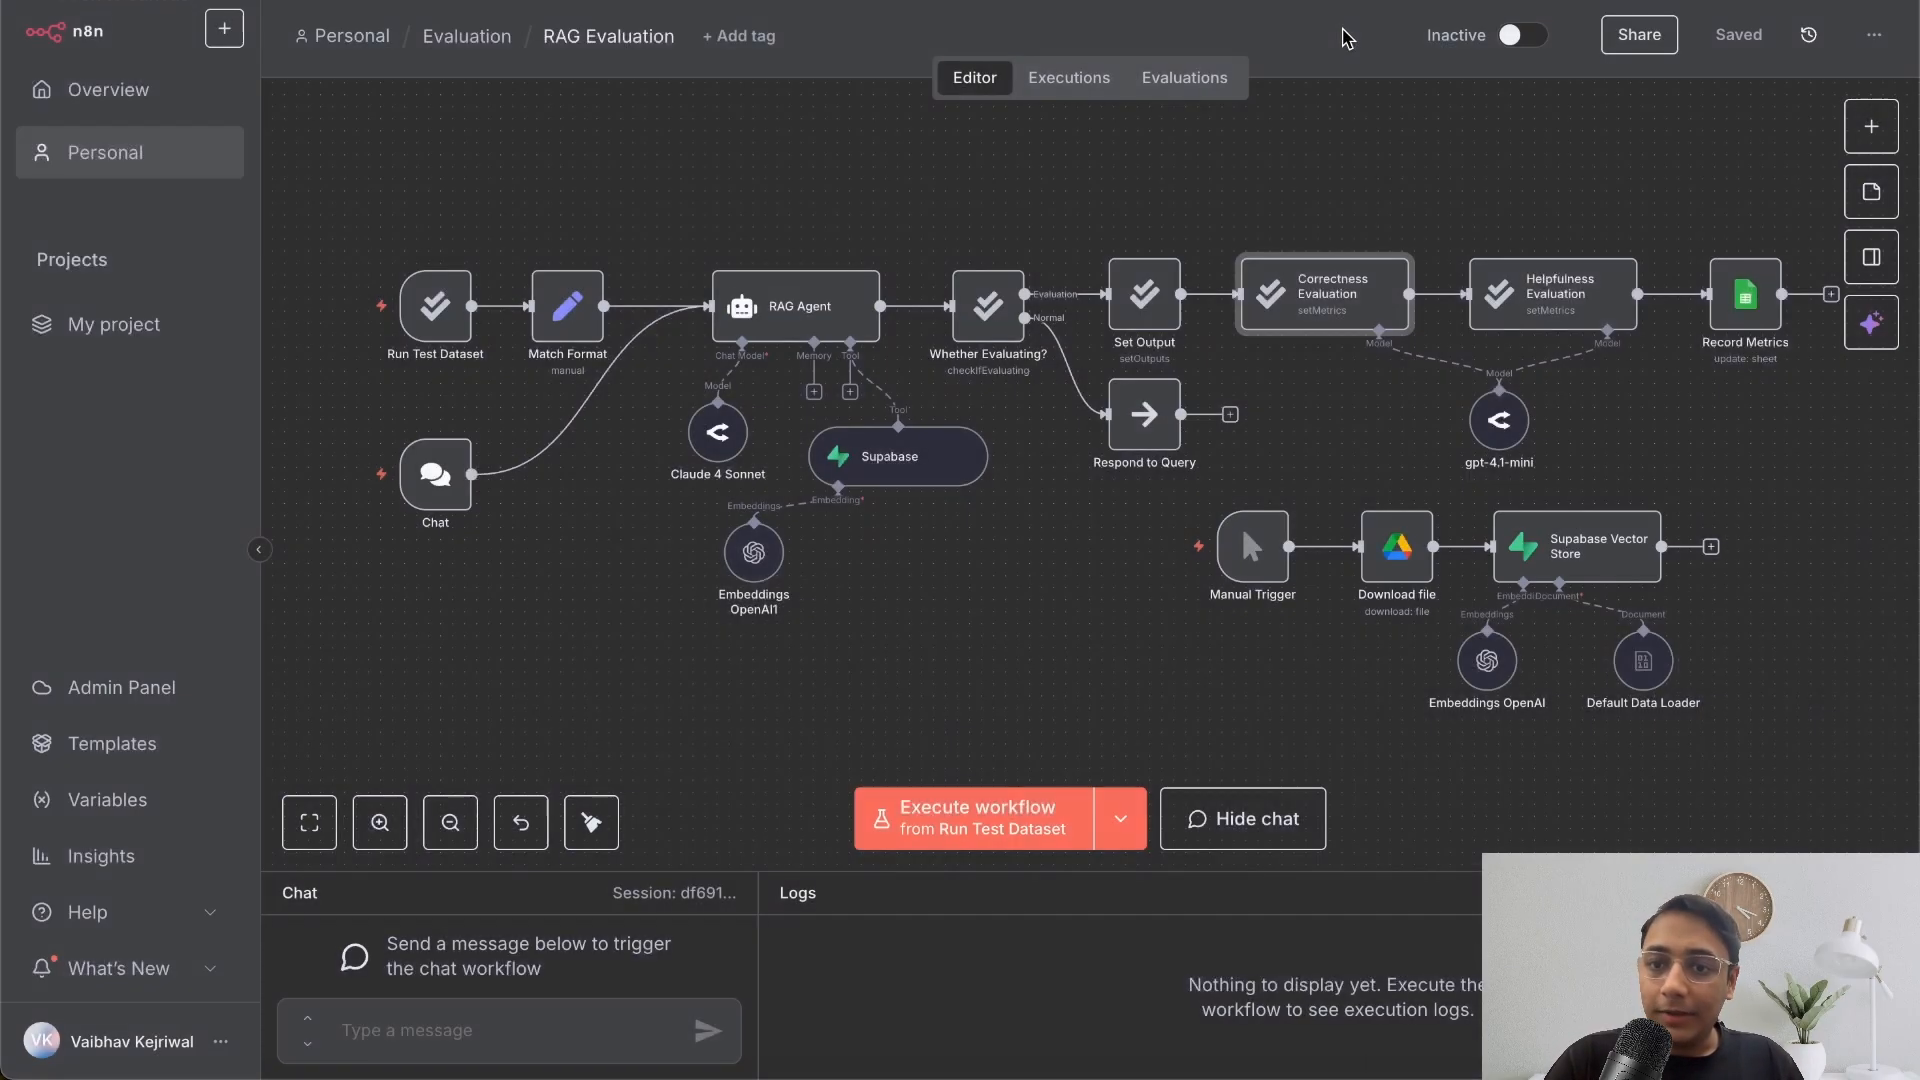
# - Review the RAG Evaluation workflow's evaluation runs and their metrics, and return to the workflow editor
pyautogui.click(1196, 80)
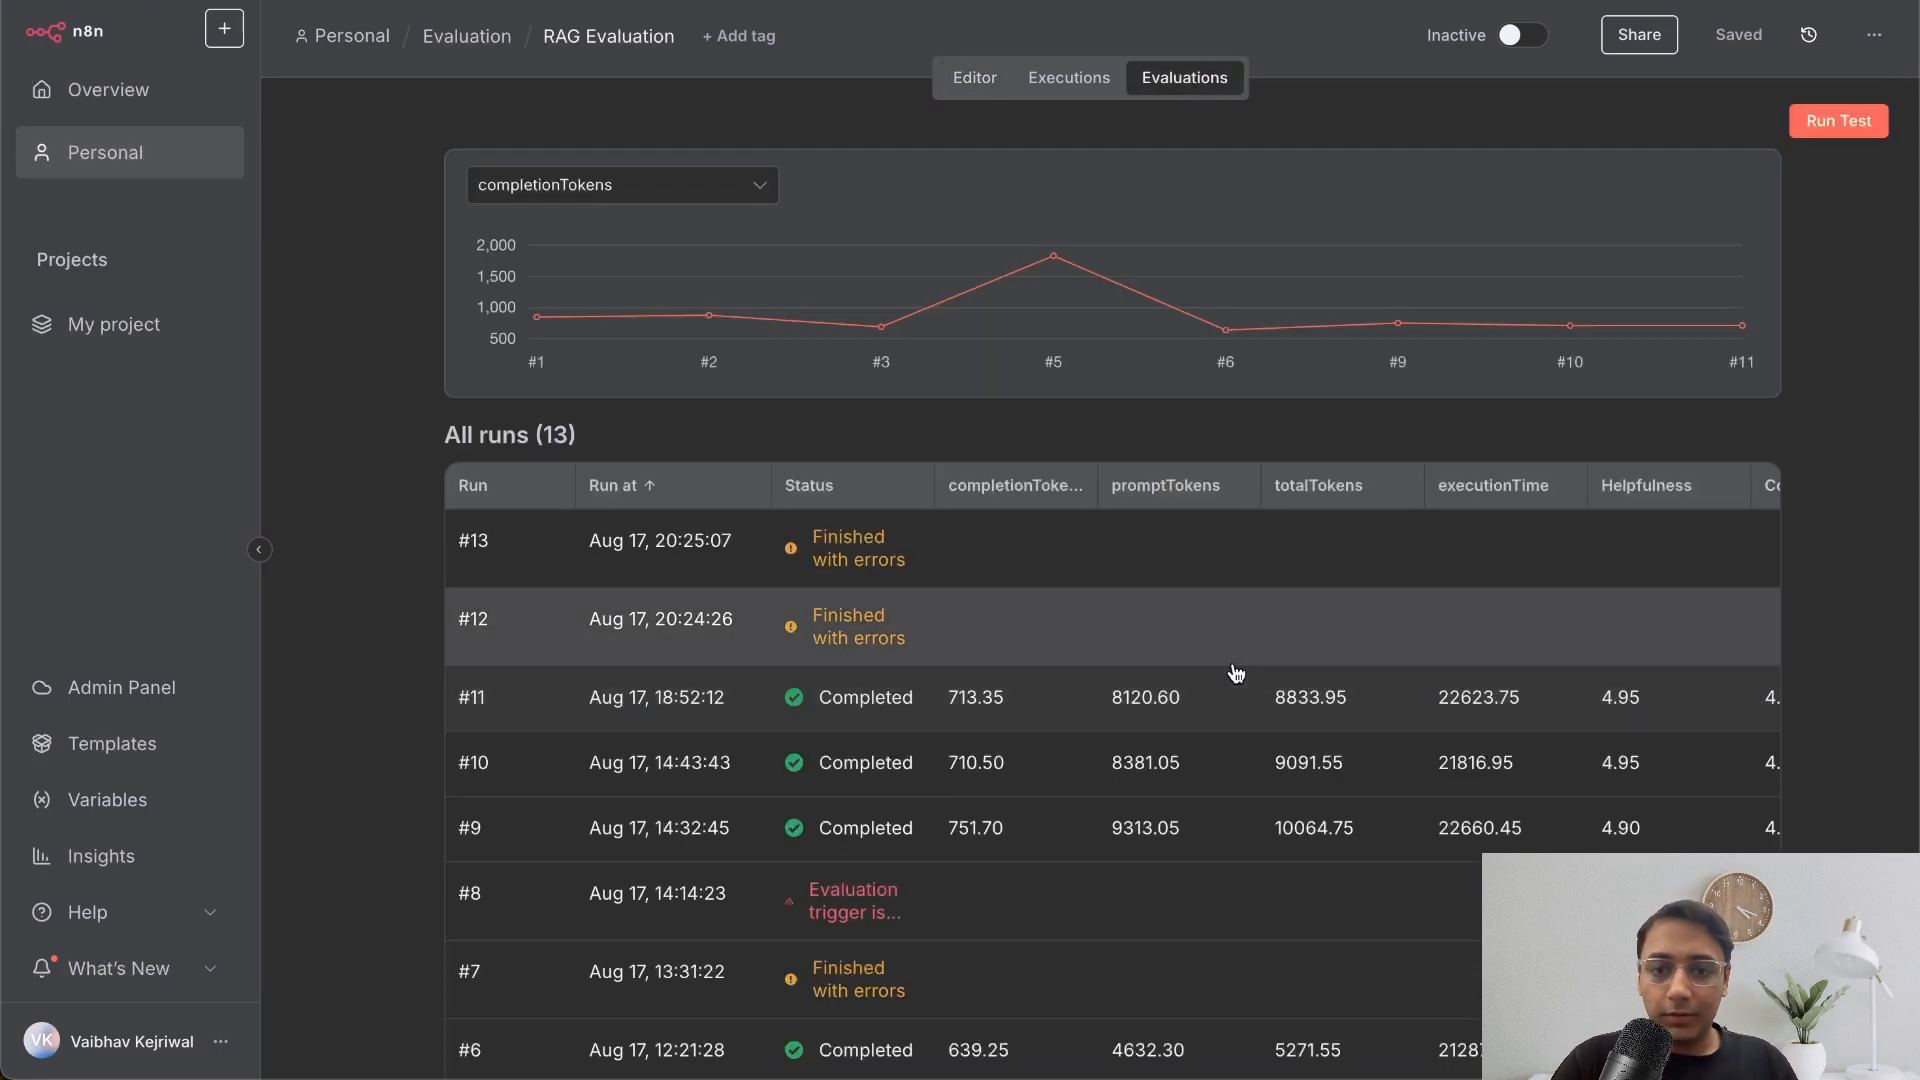
pyautogui.scroll(-5, 1441, 729)
pyautogui.hscroll(2, 1441, 729)
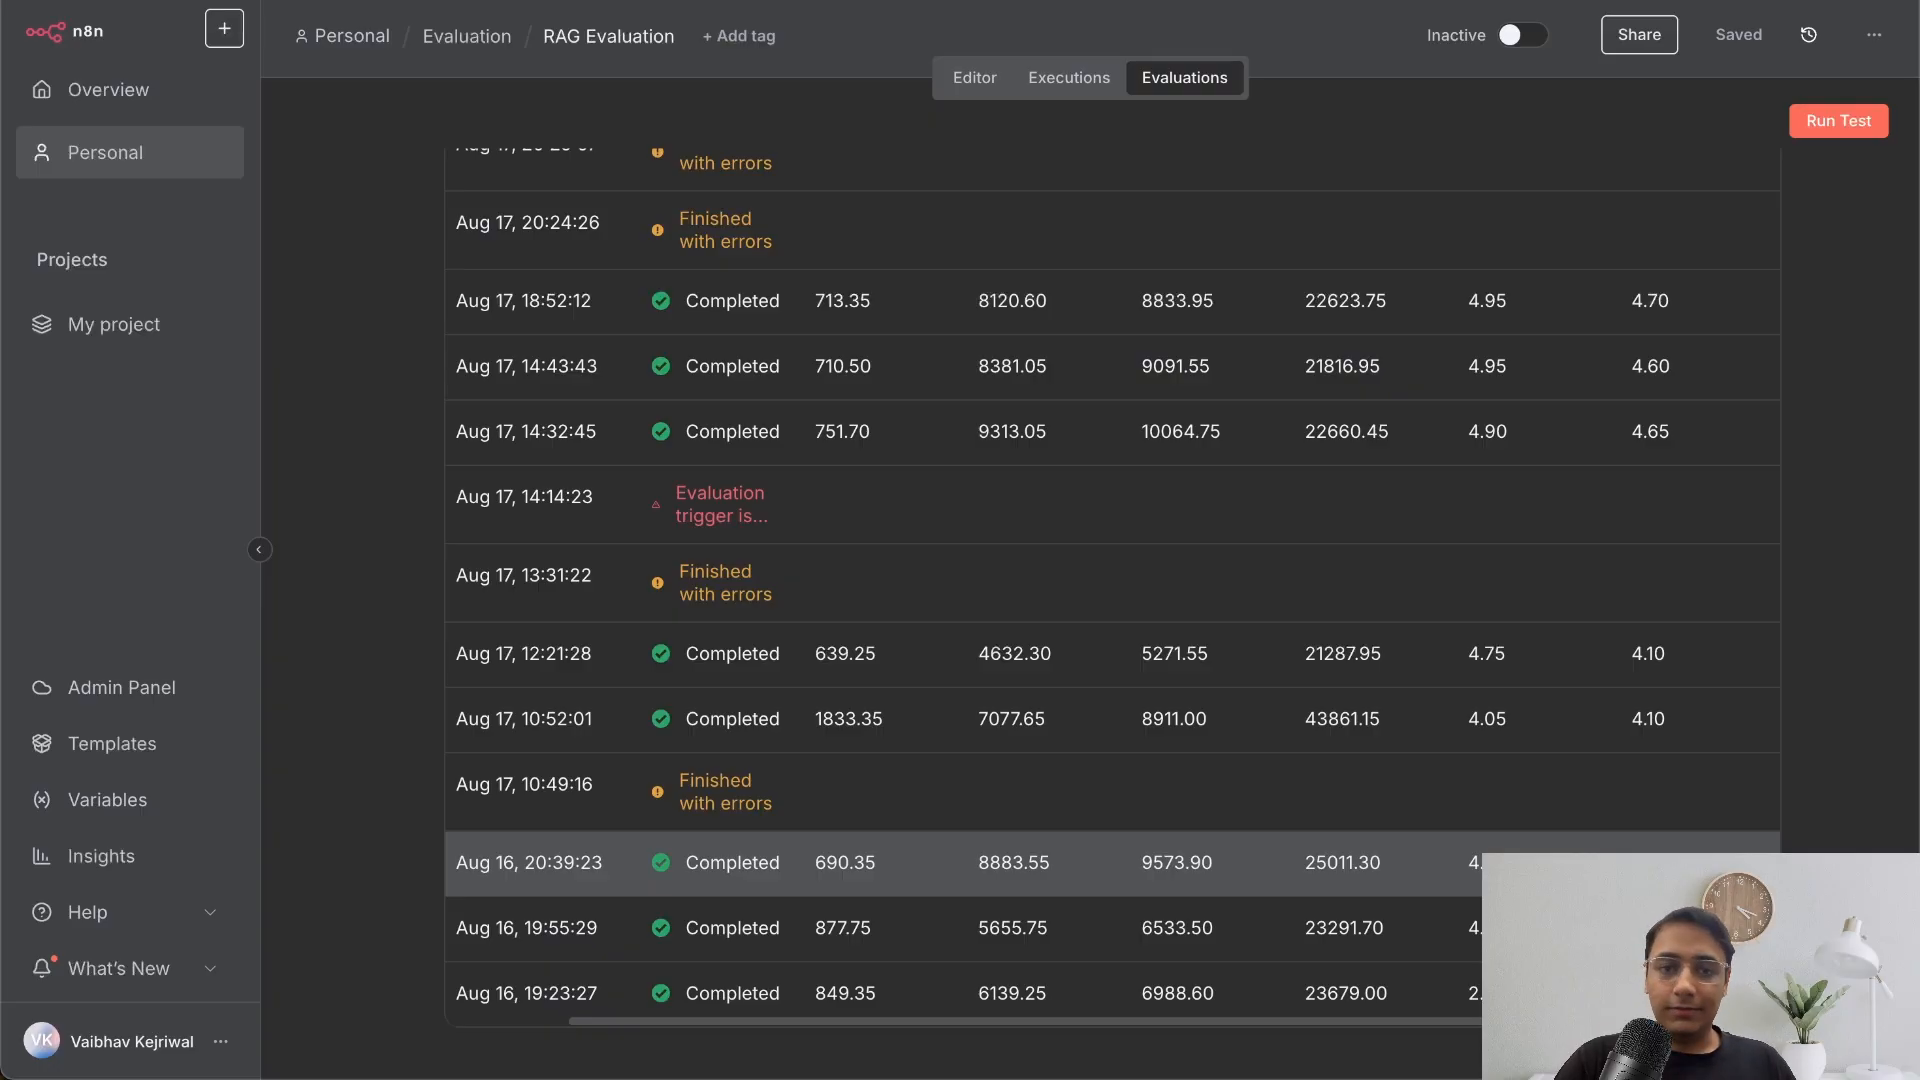
pyautogui.scroll(5, 926, 403)
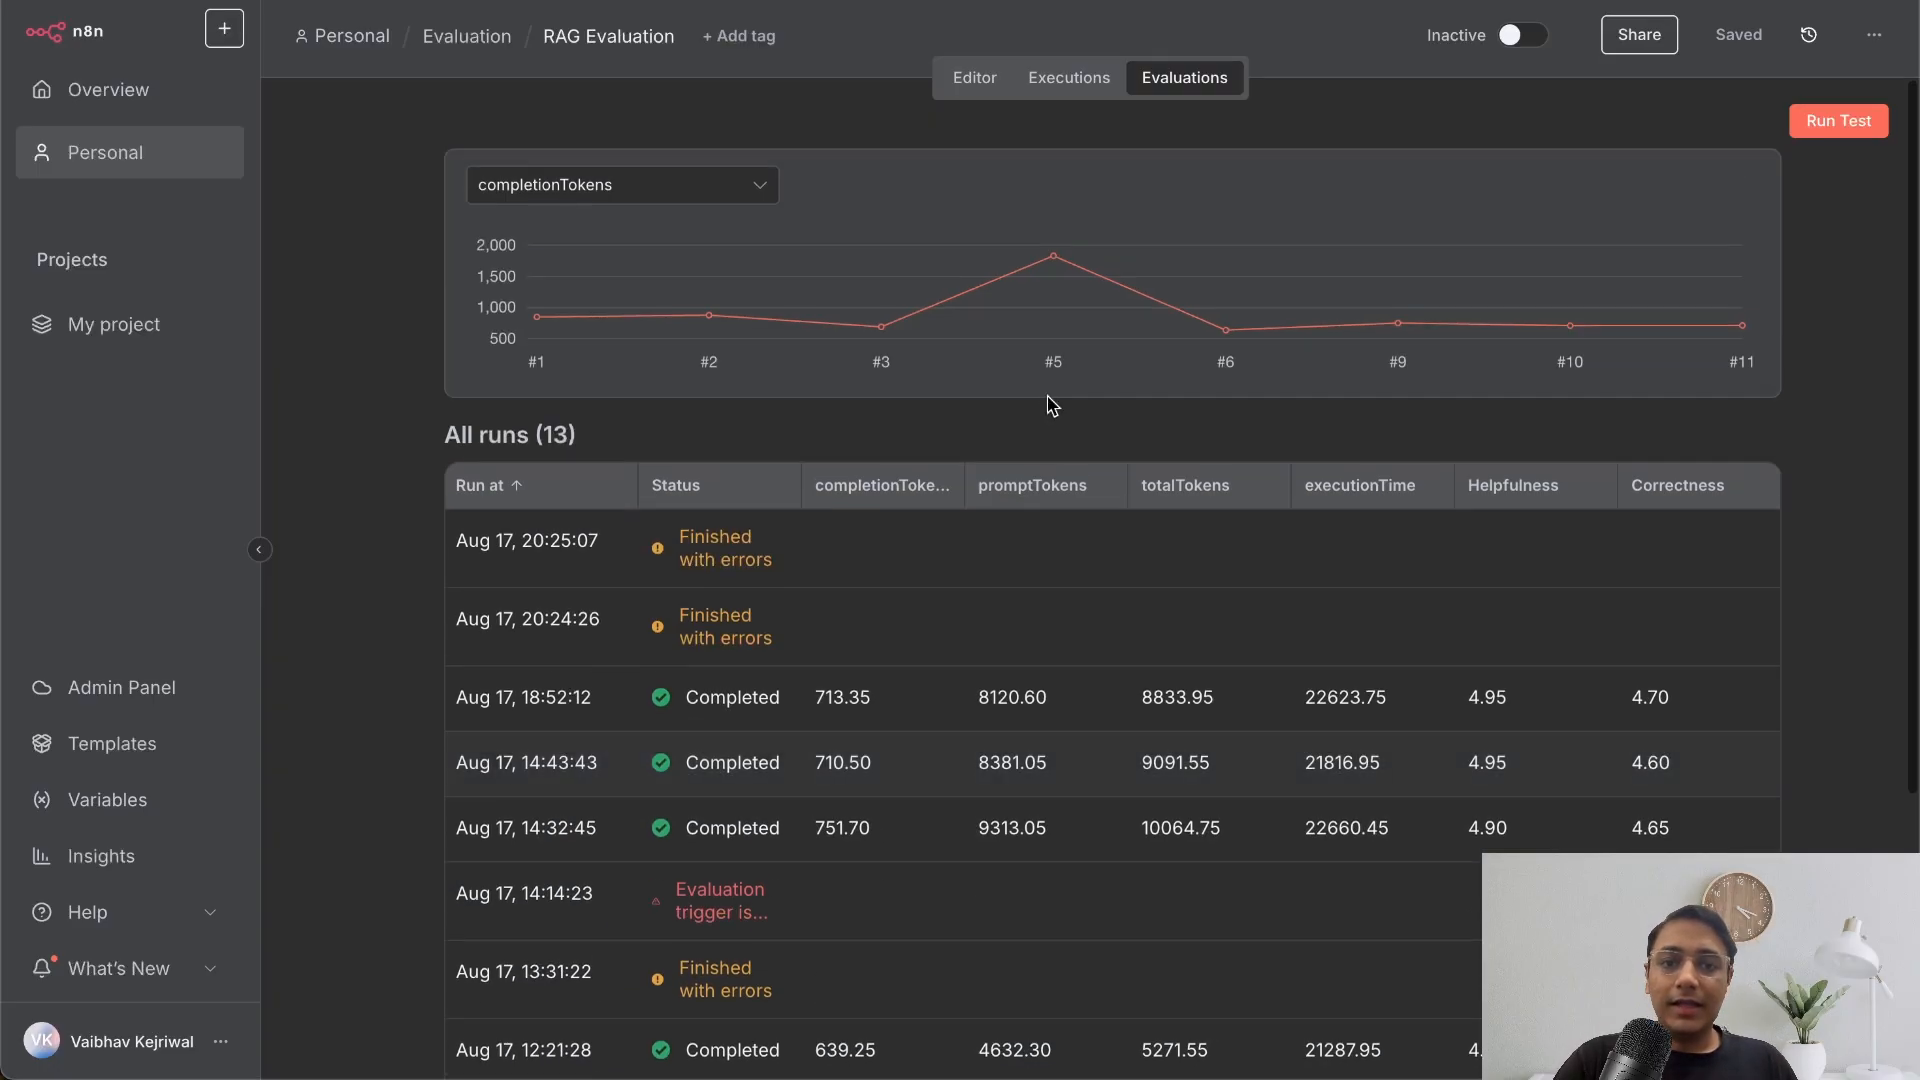
pyautogui.click(972, 80)
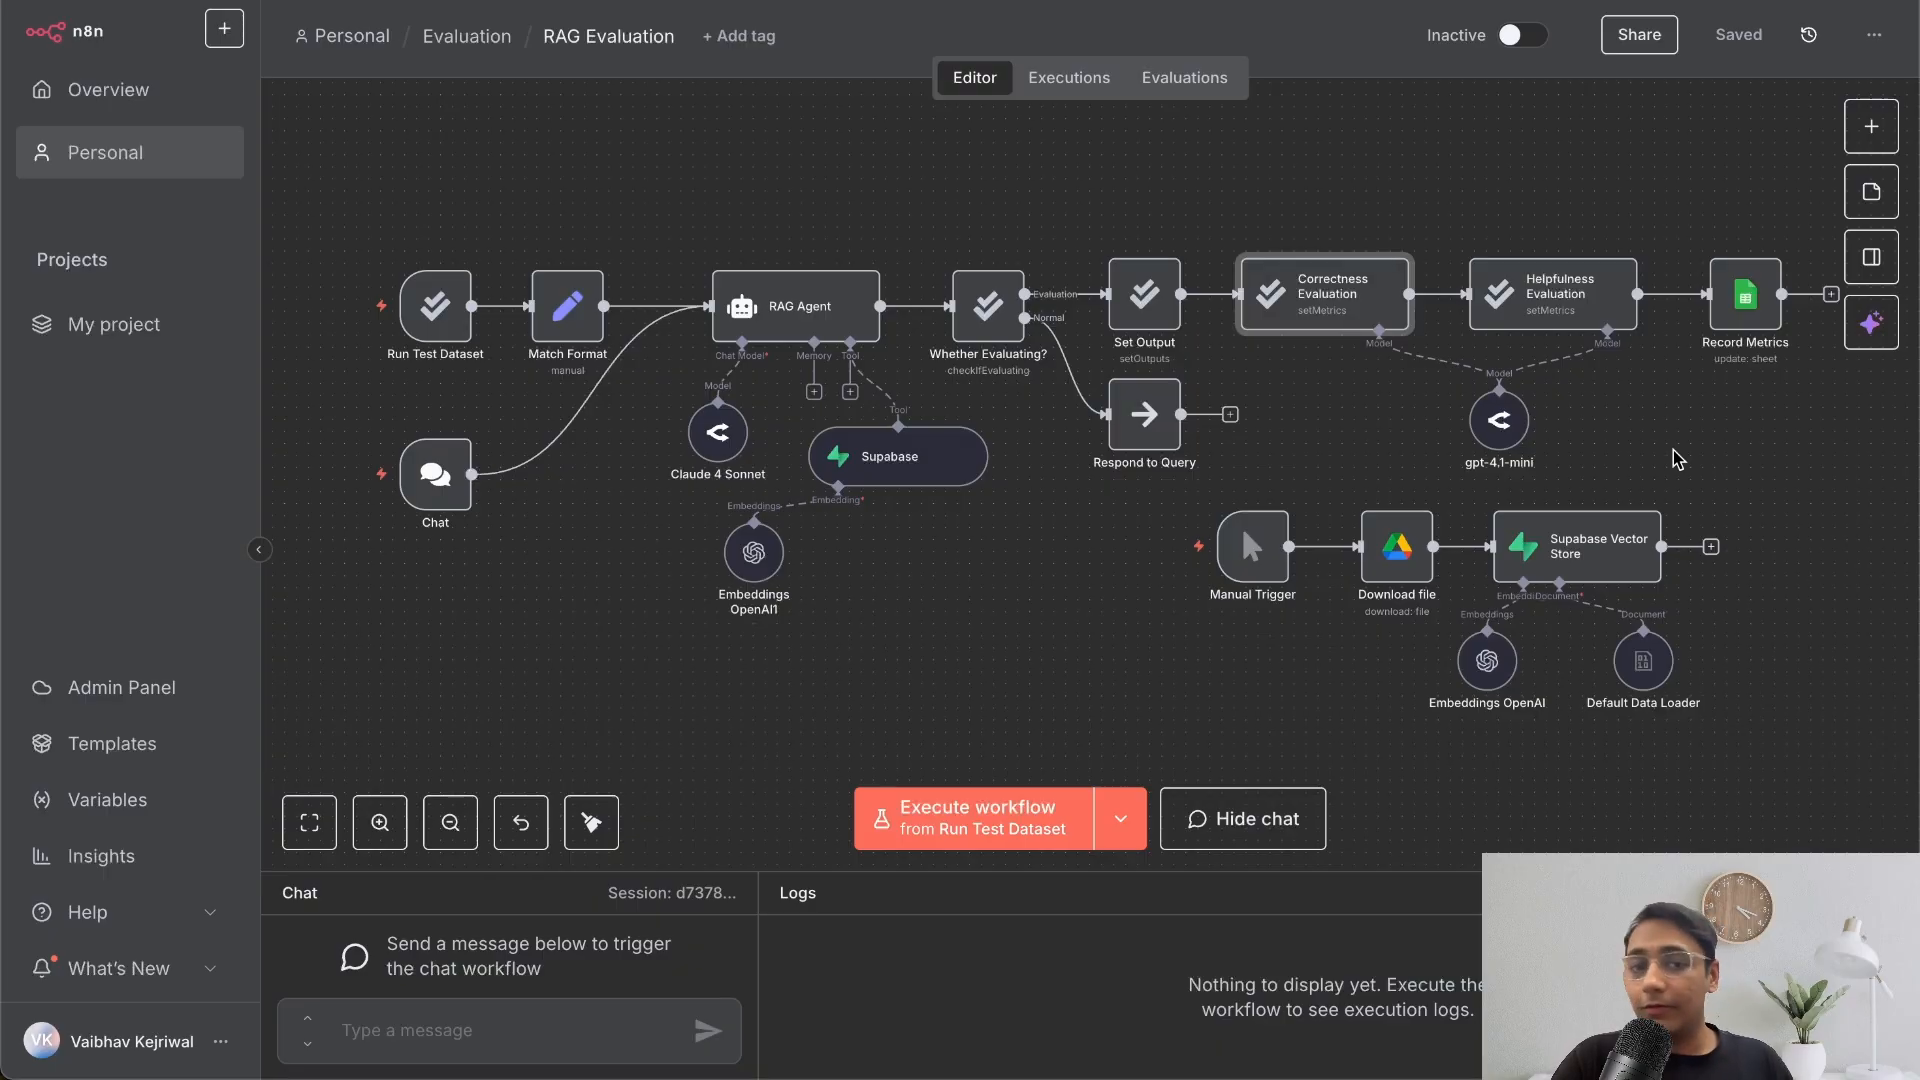
pyautogui.click(1165, 88)
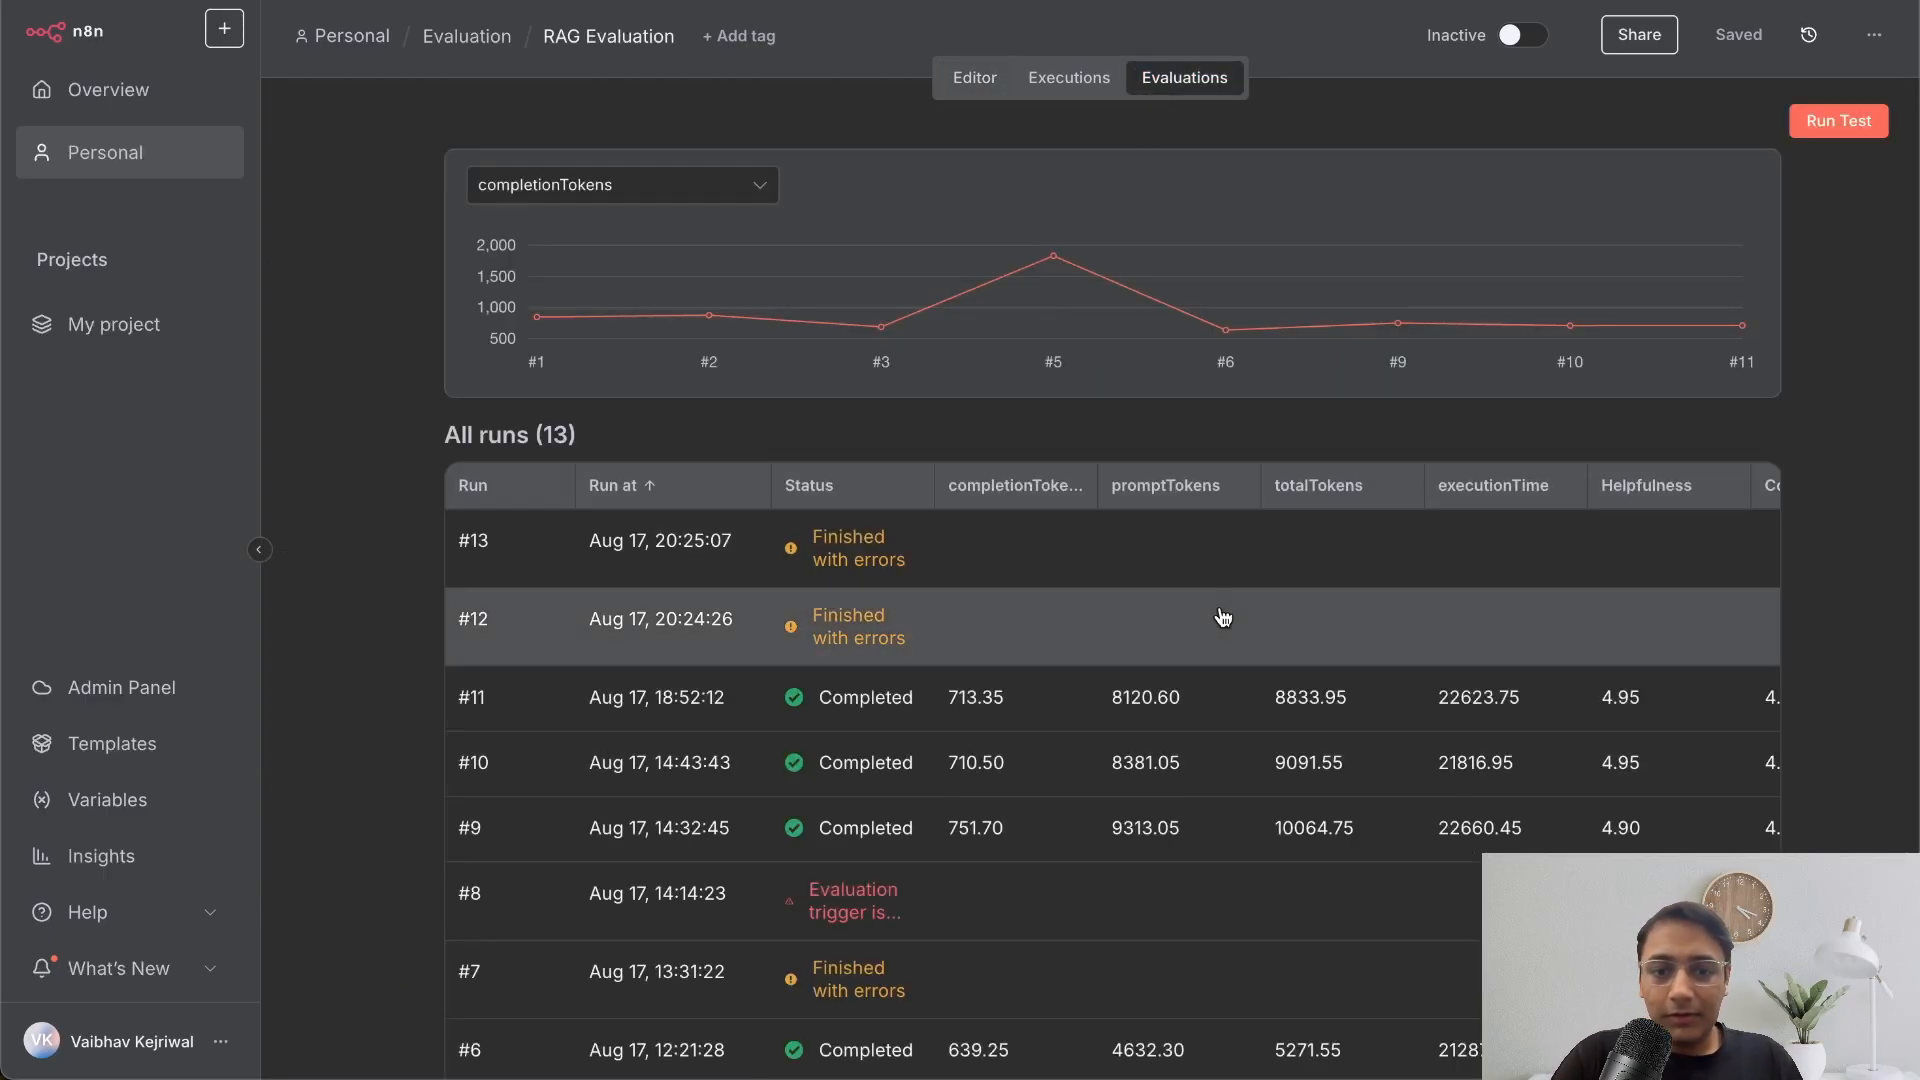
pyautogui.scroll(-3, 1222, 616)
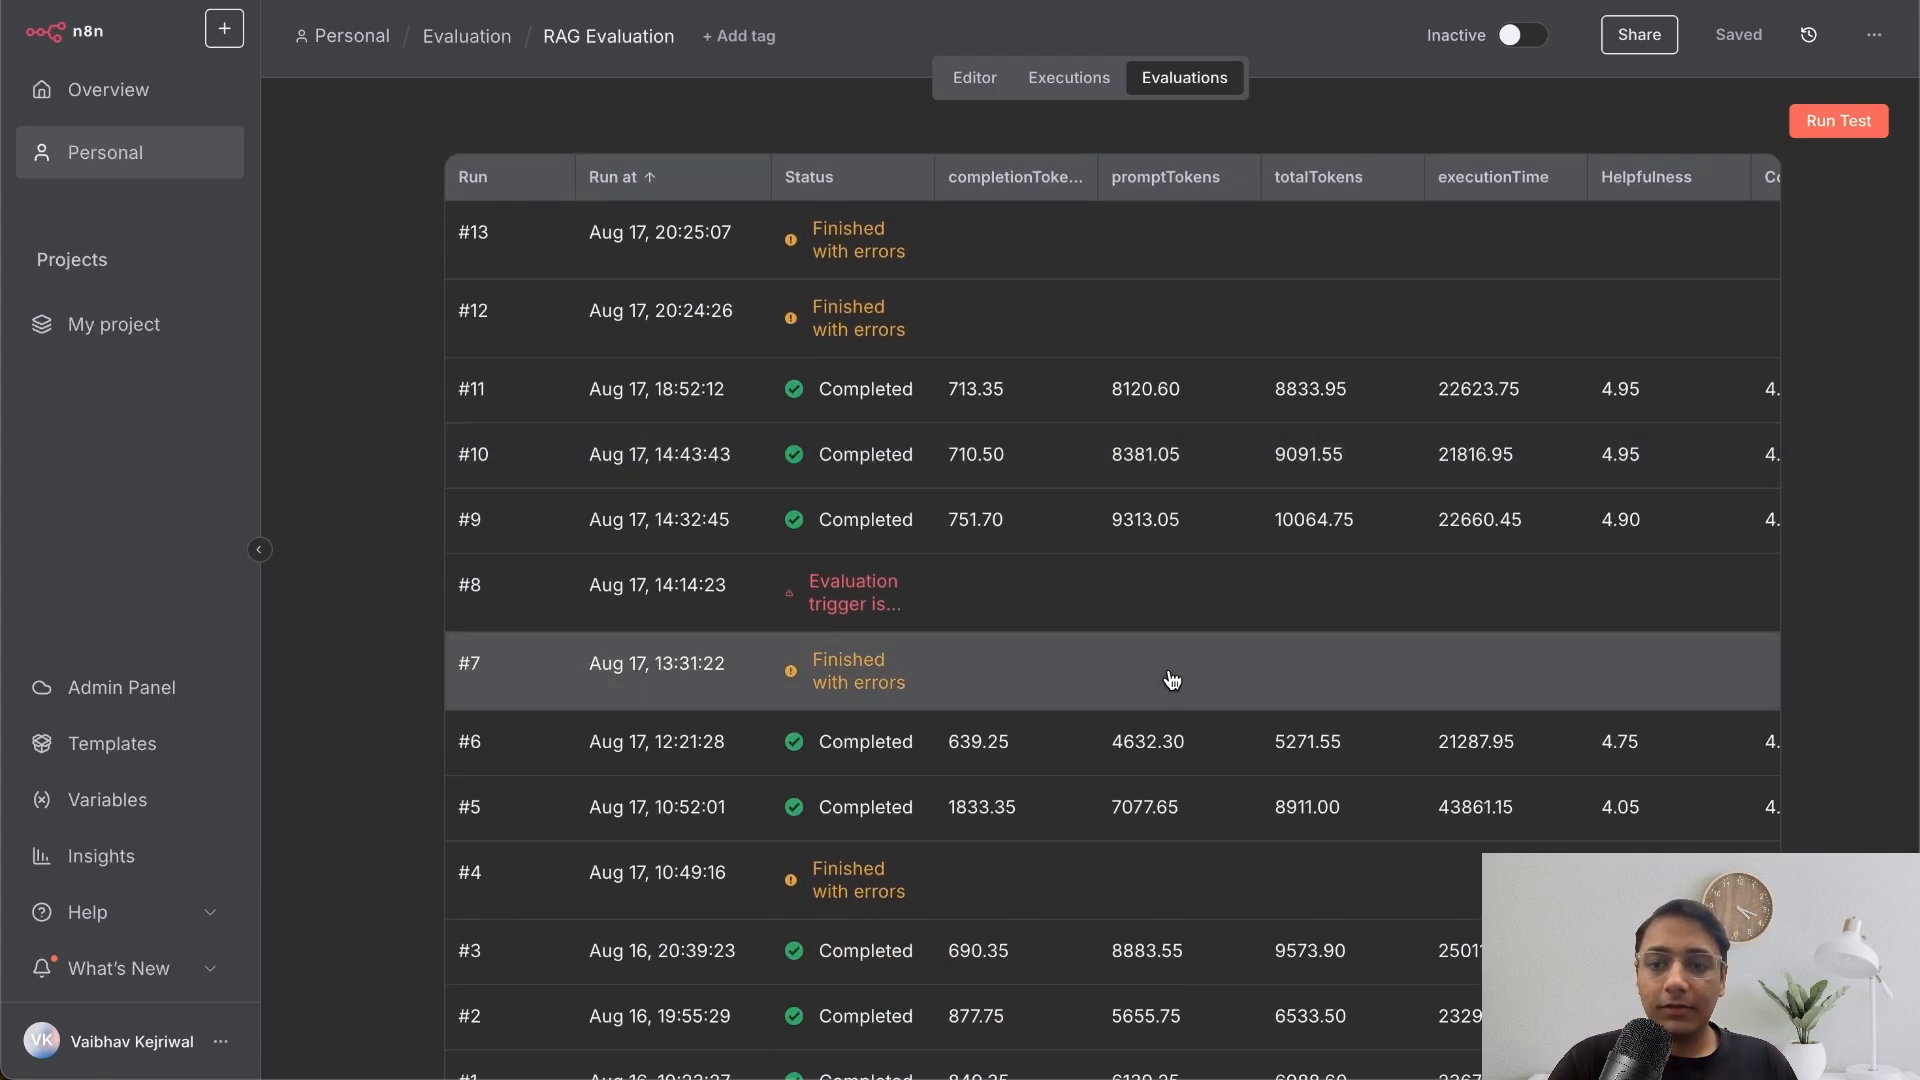
pyautogui.scroll(3, 1120, 676)
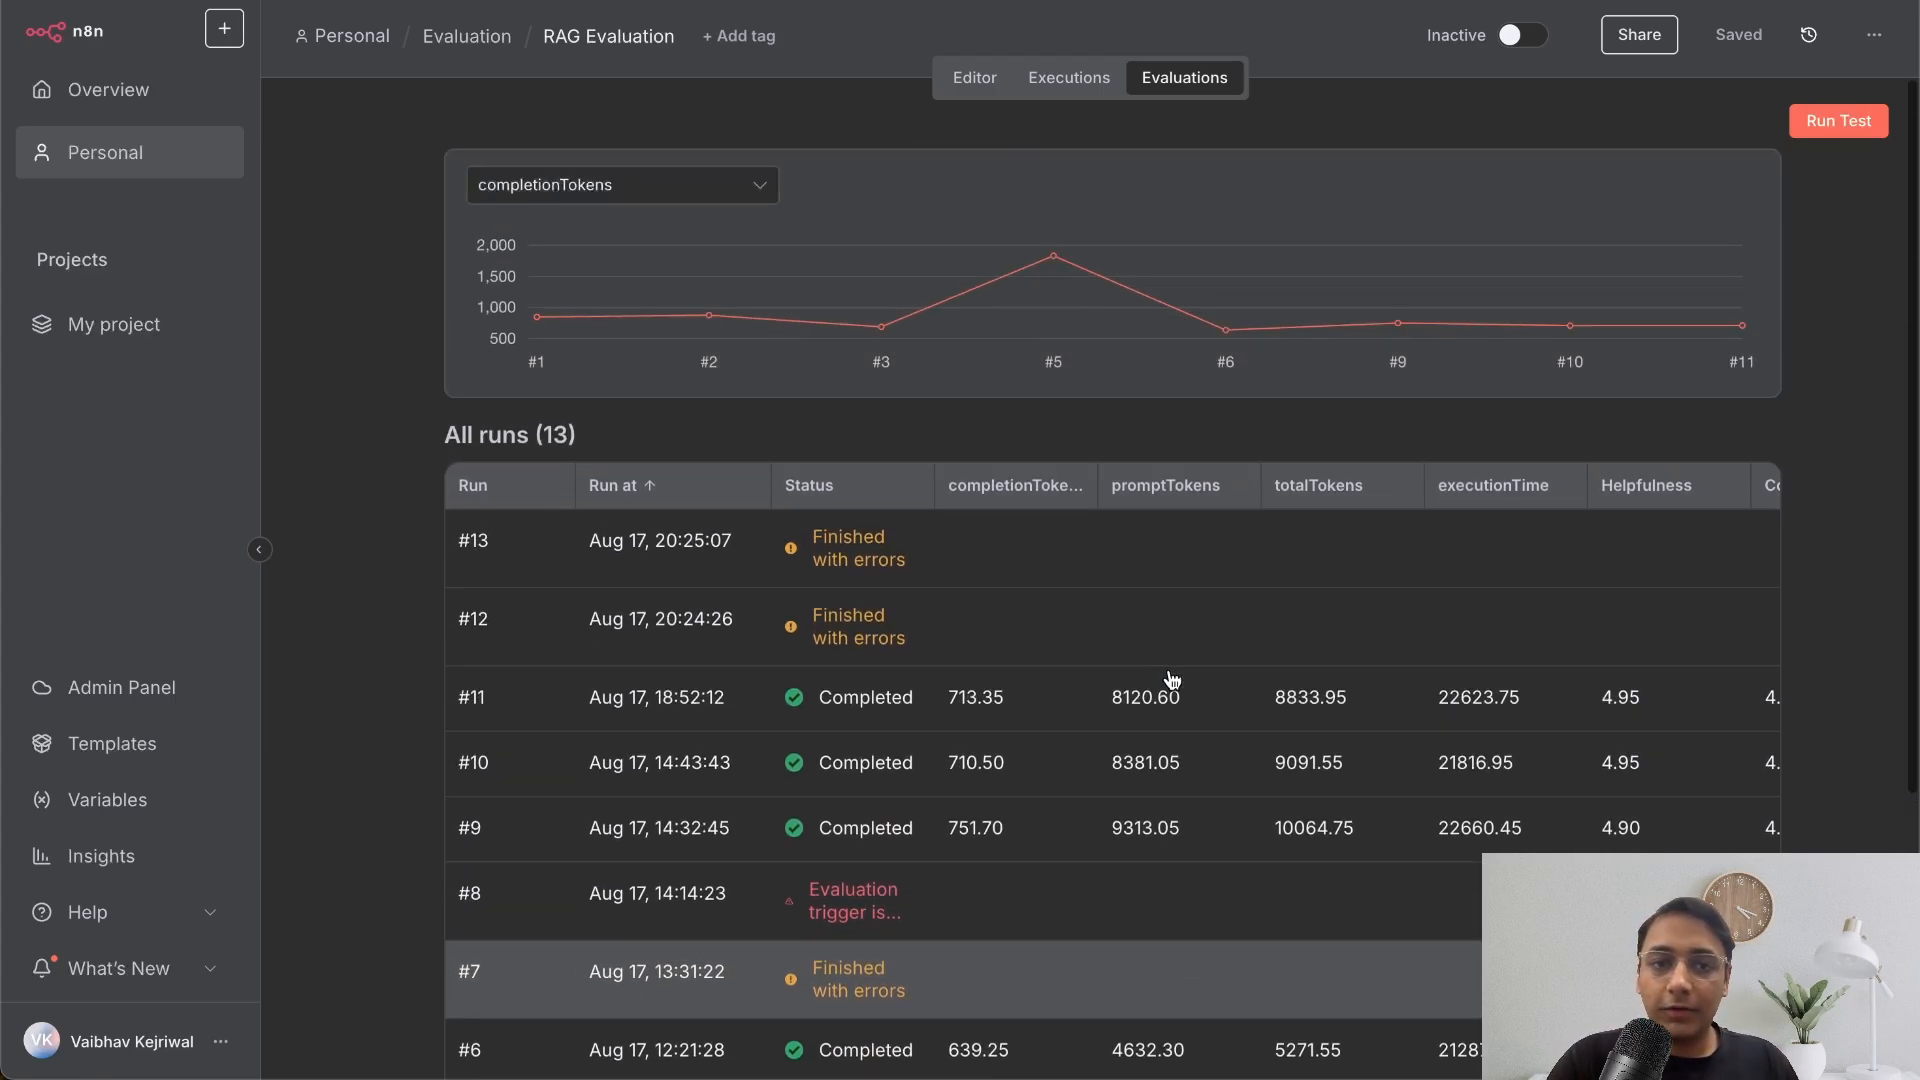
pyautogui.click(983, 88)
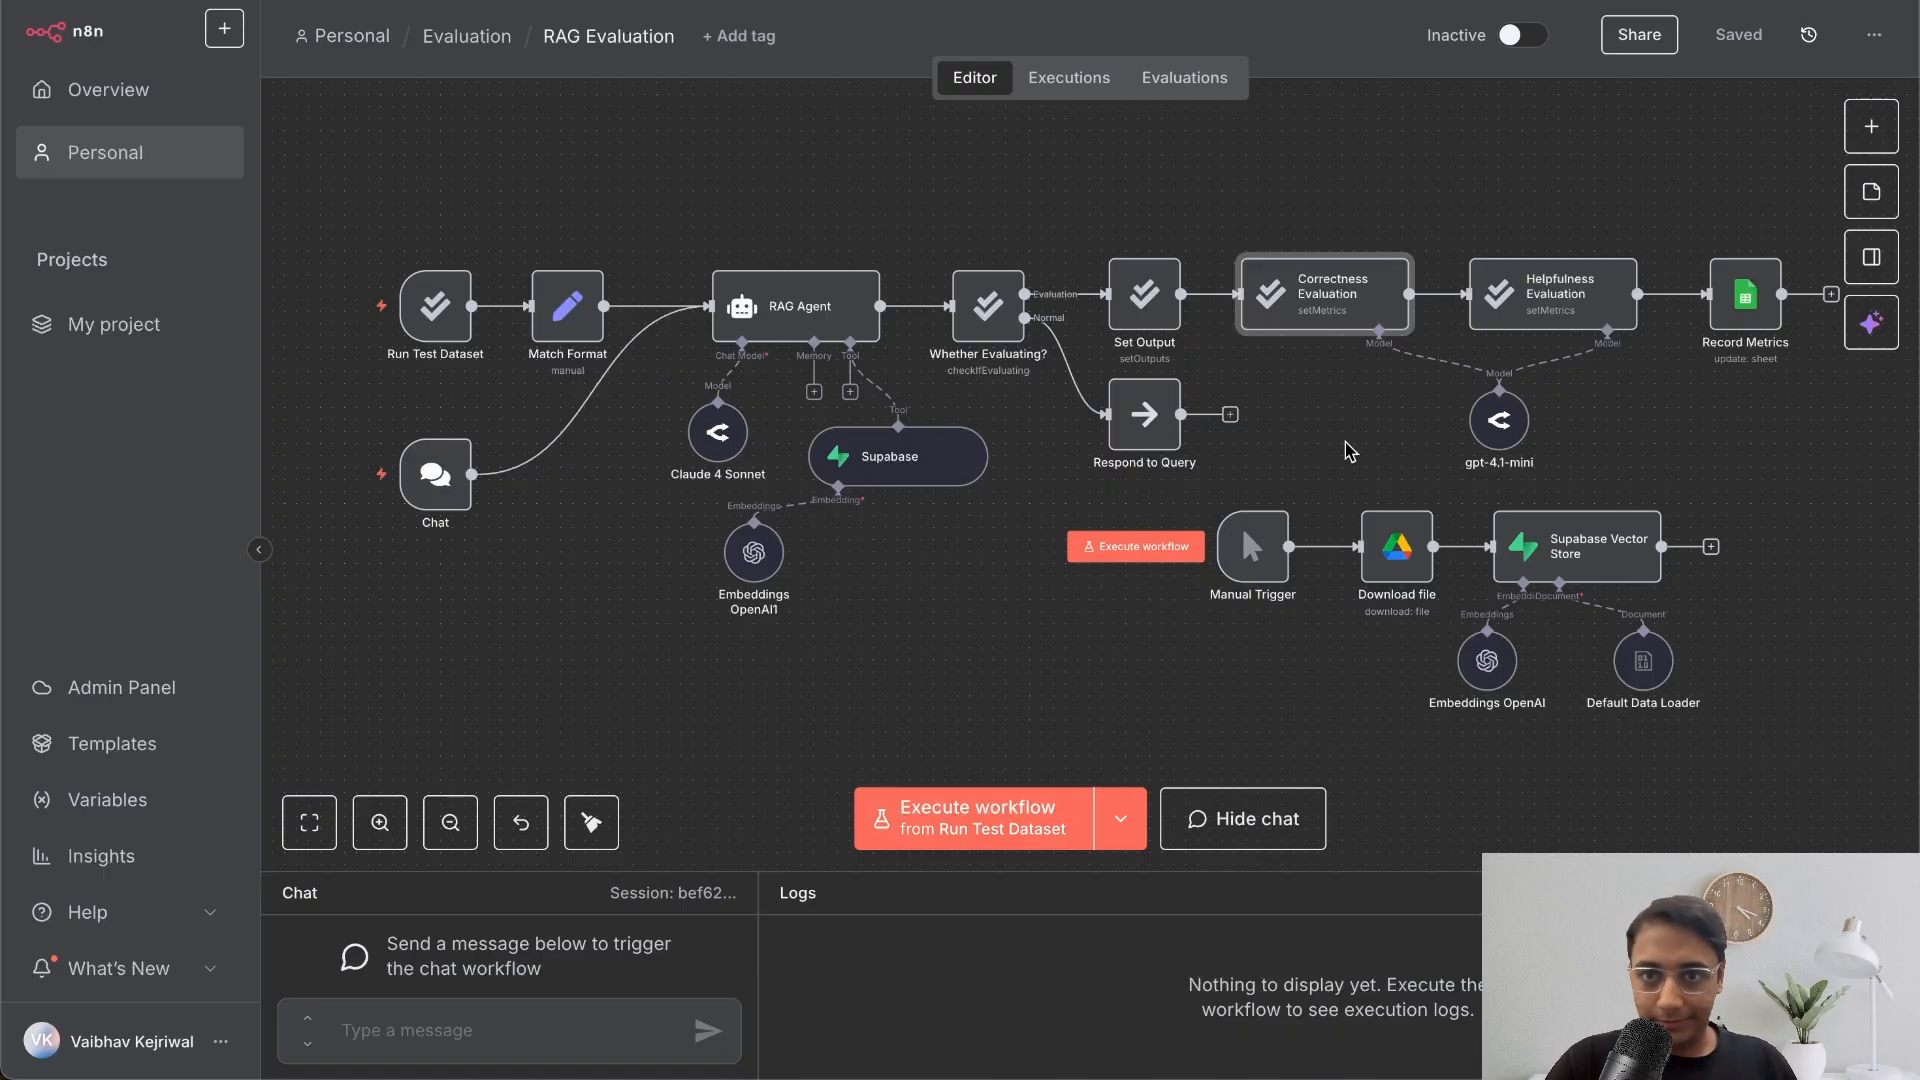
# - Activate the RAG Evaluation workflow, acknowledge the activation notice and view its production checklist
pyautogui.click(1519, 38)
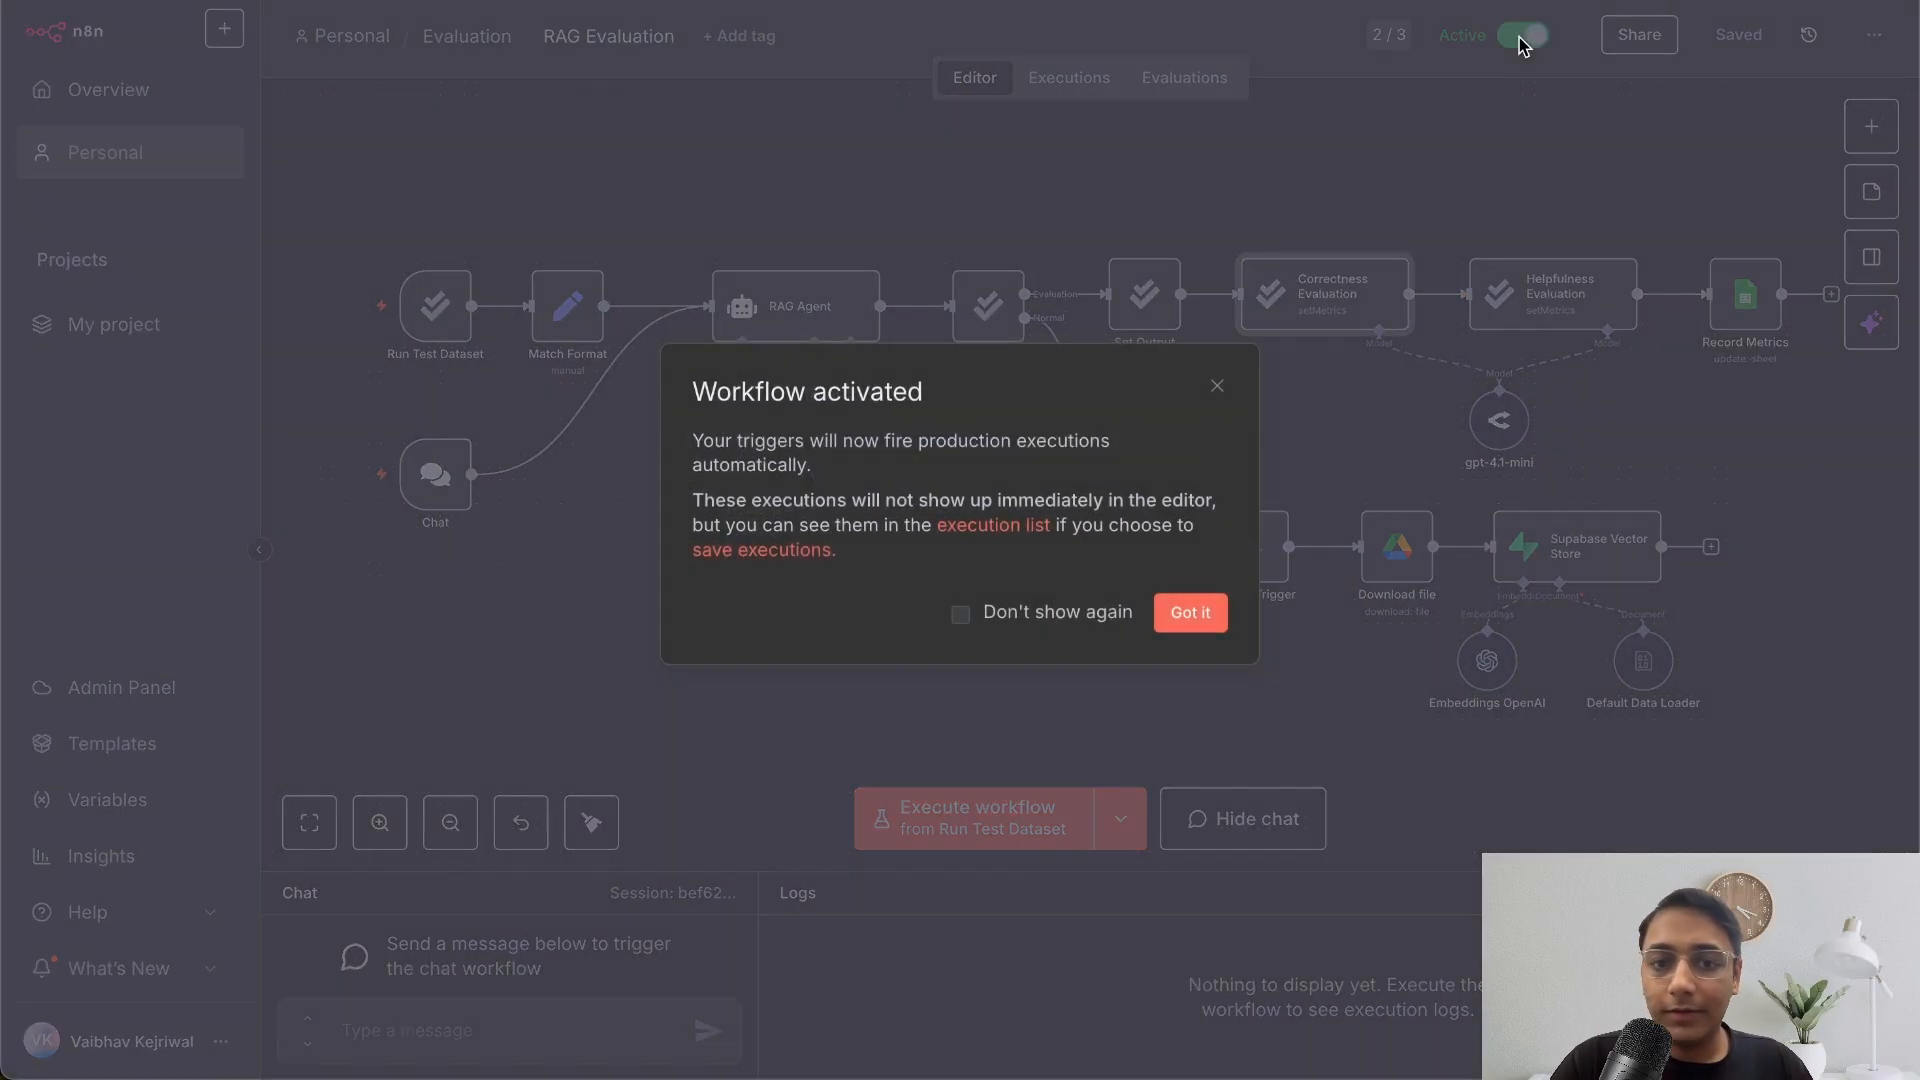
pyautogui.click(1189, 612)
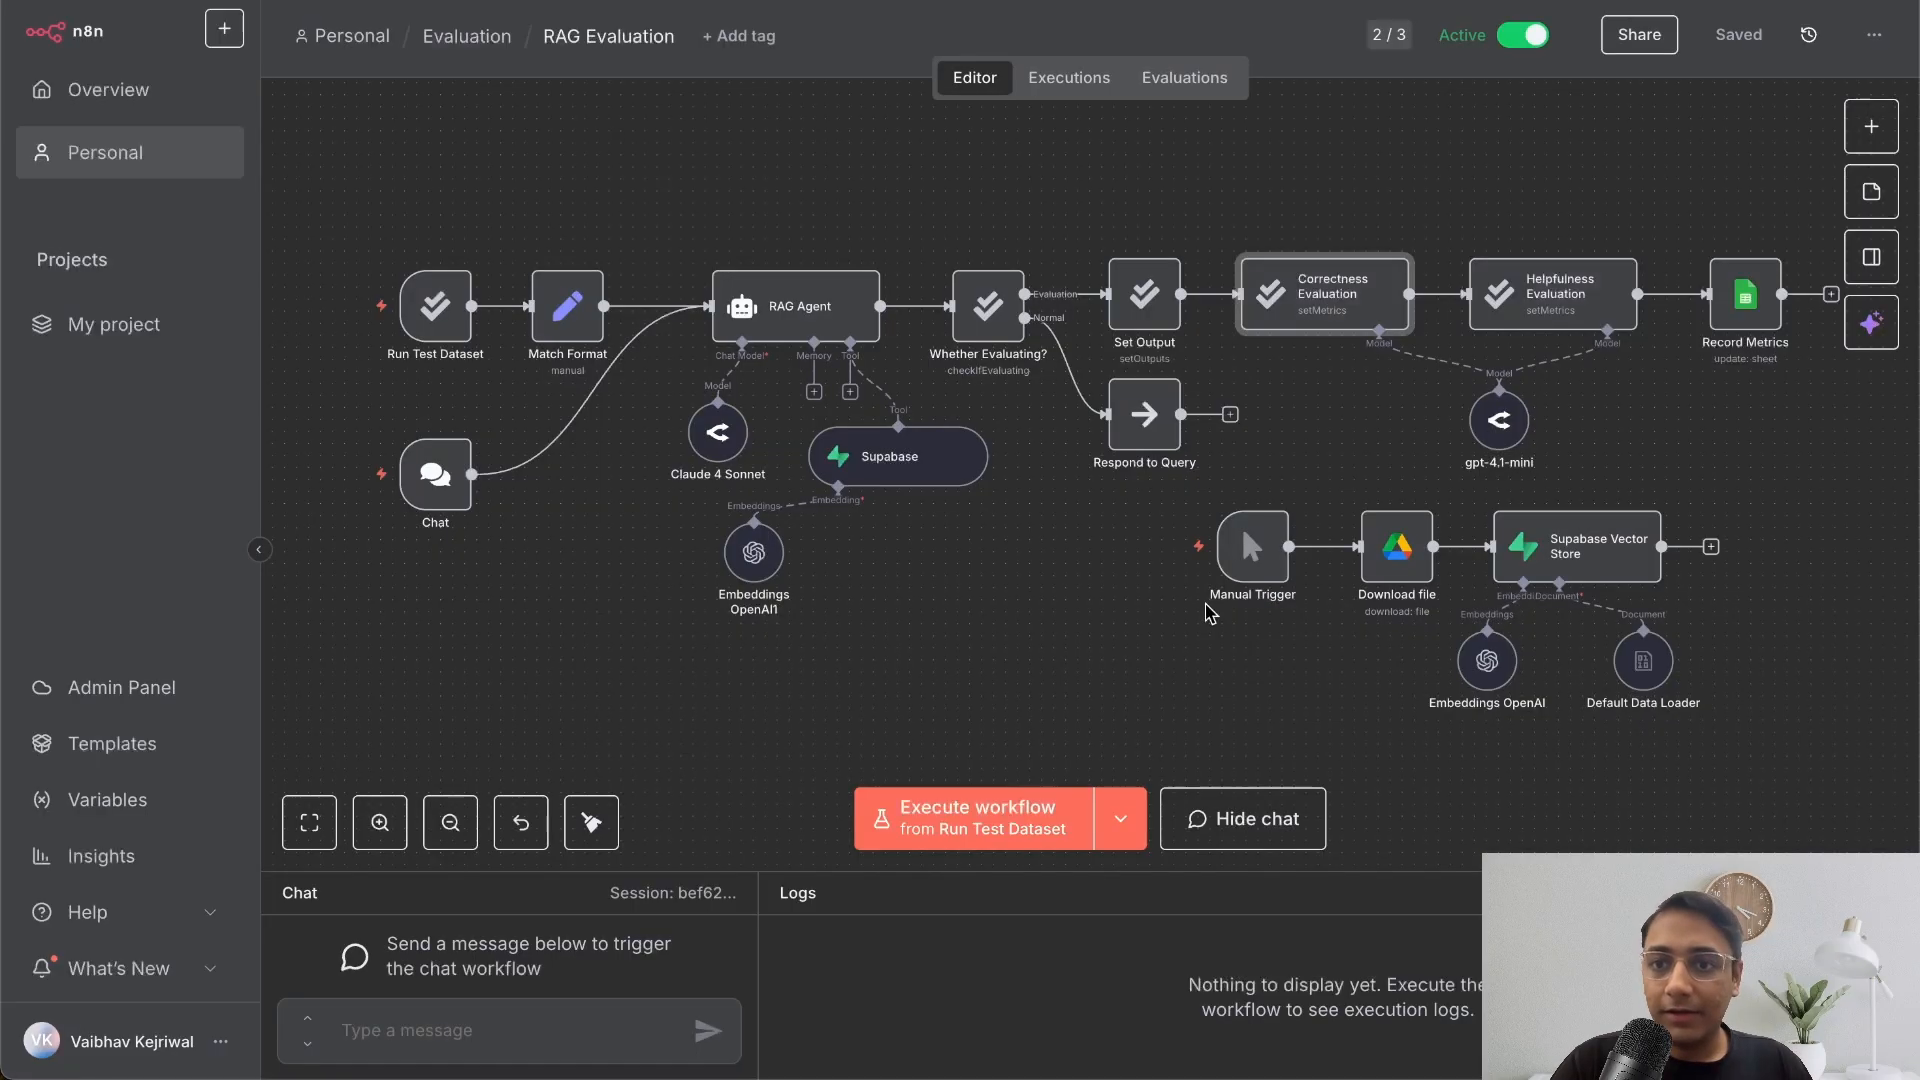
pyautogui.click(1391, 38)
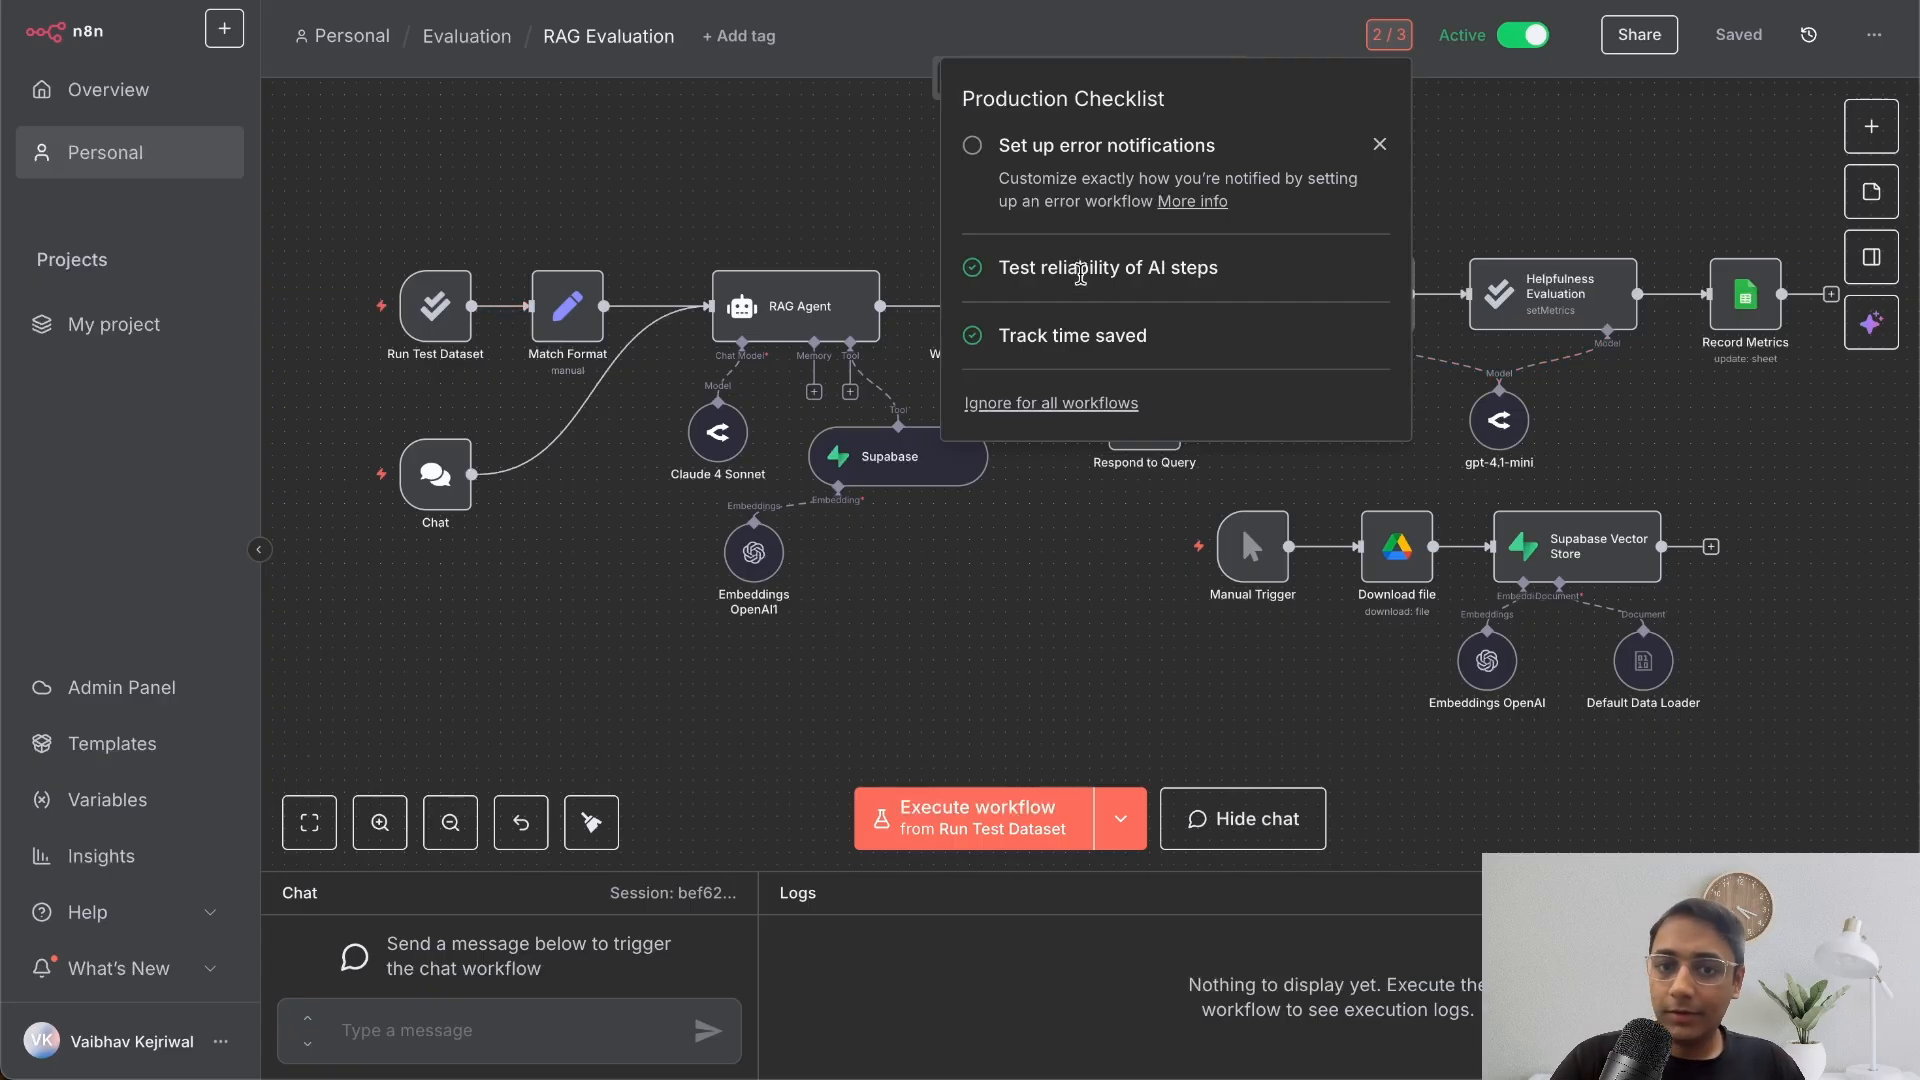
# - Check the RAG Evaluation workflow settings, including the estimated time saved per production execution, and save them
pyautogui.click(1874, 35)
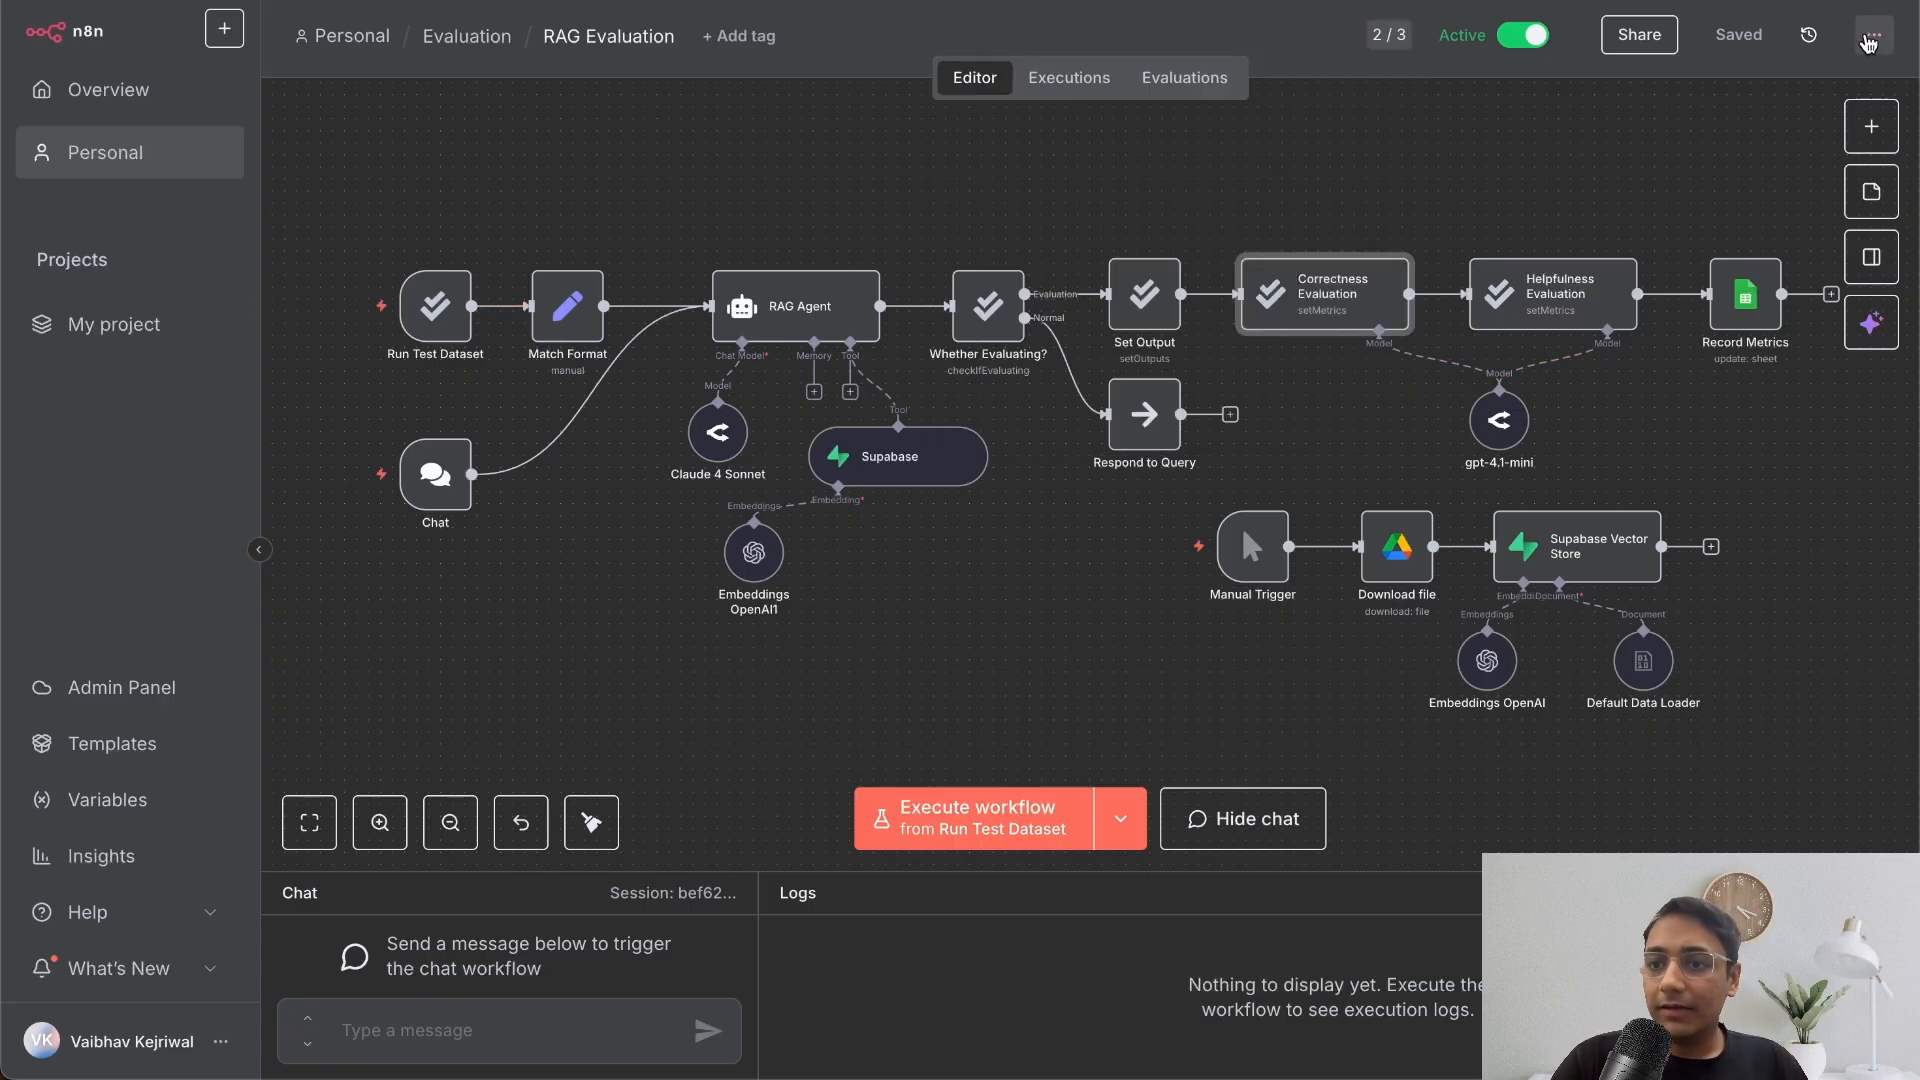
pyautogui.click(1765, 370)
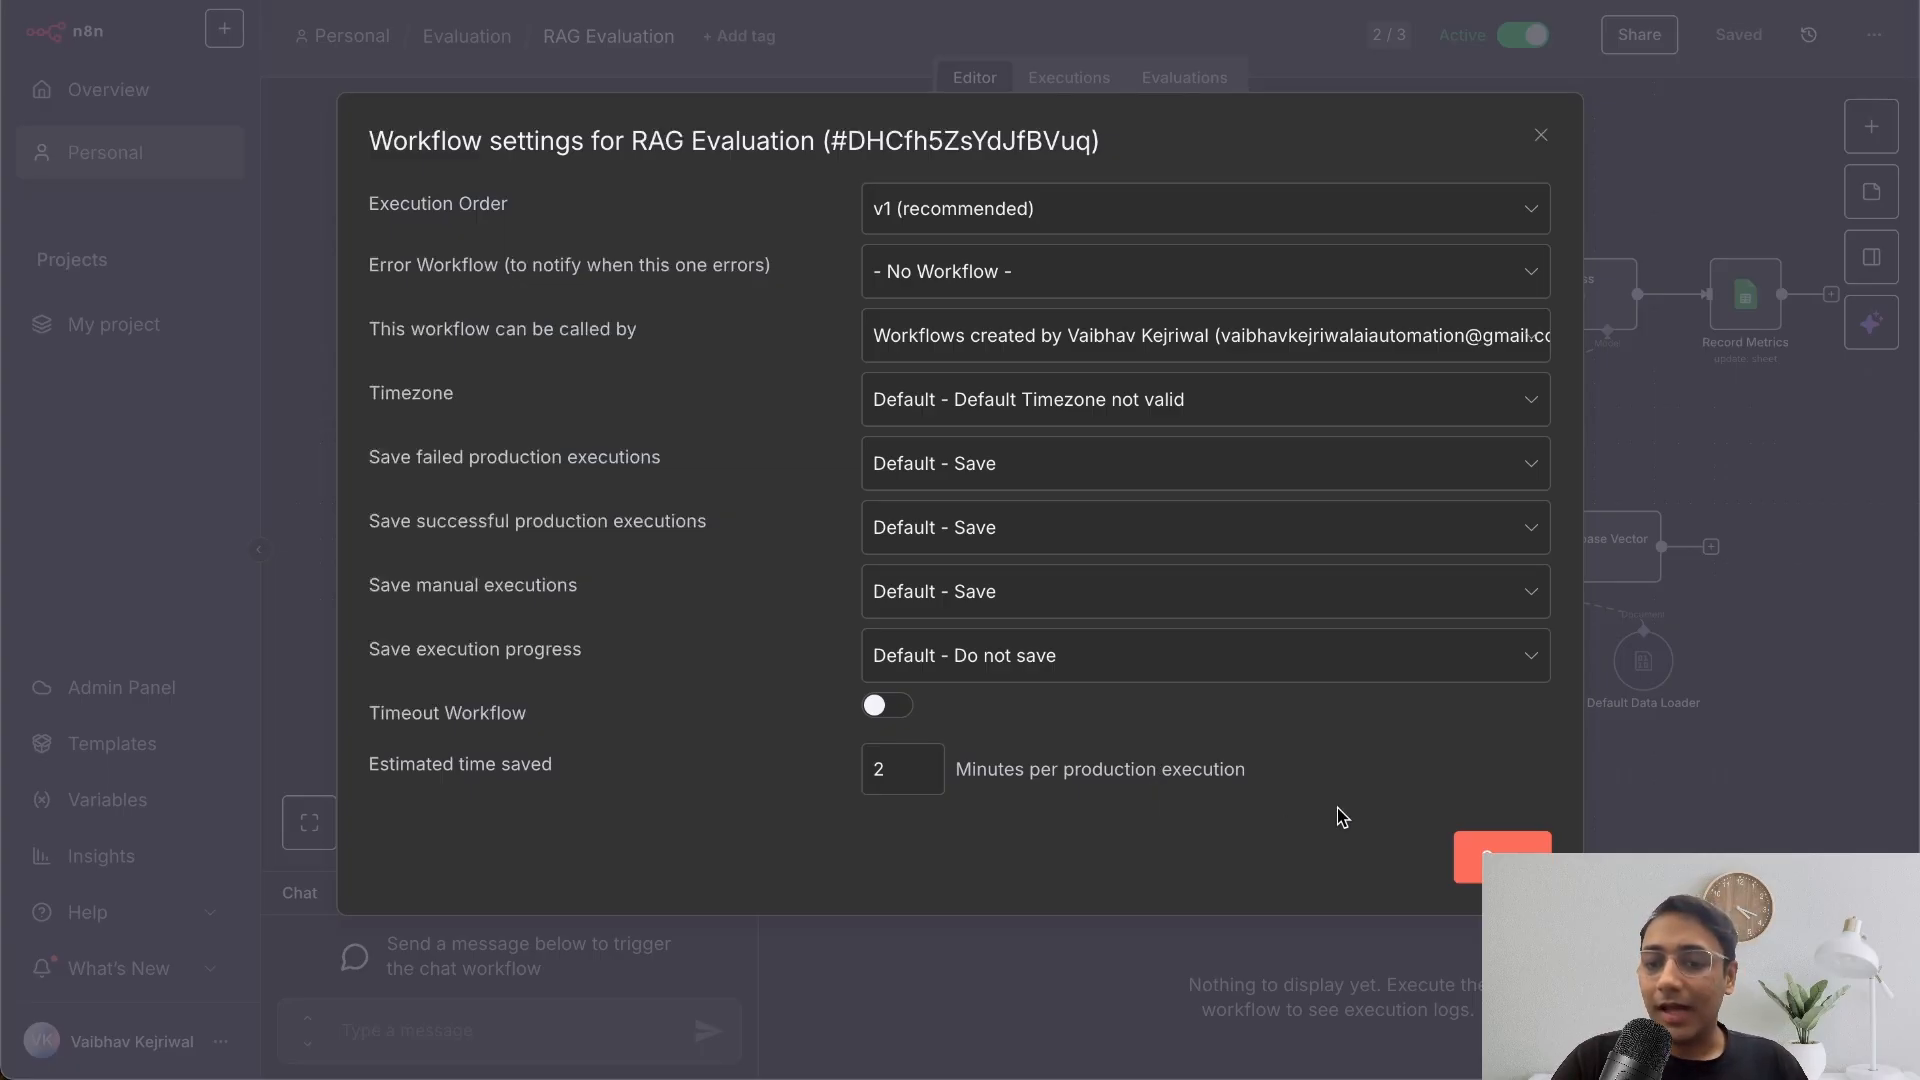
pyautogui.click(1489, 845)
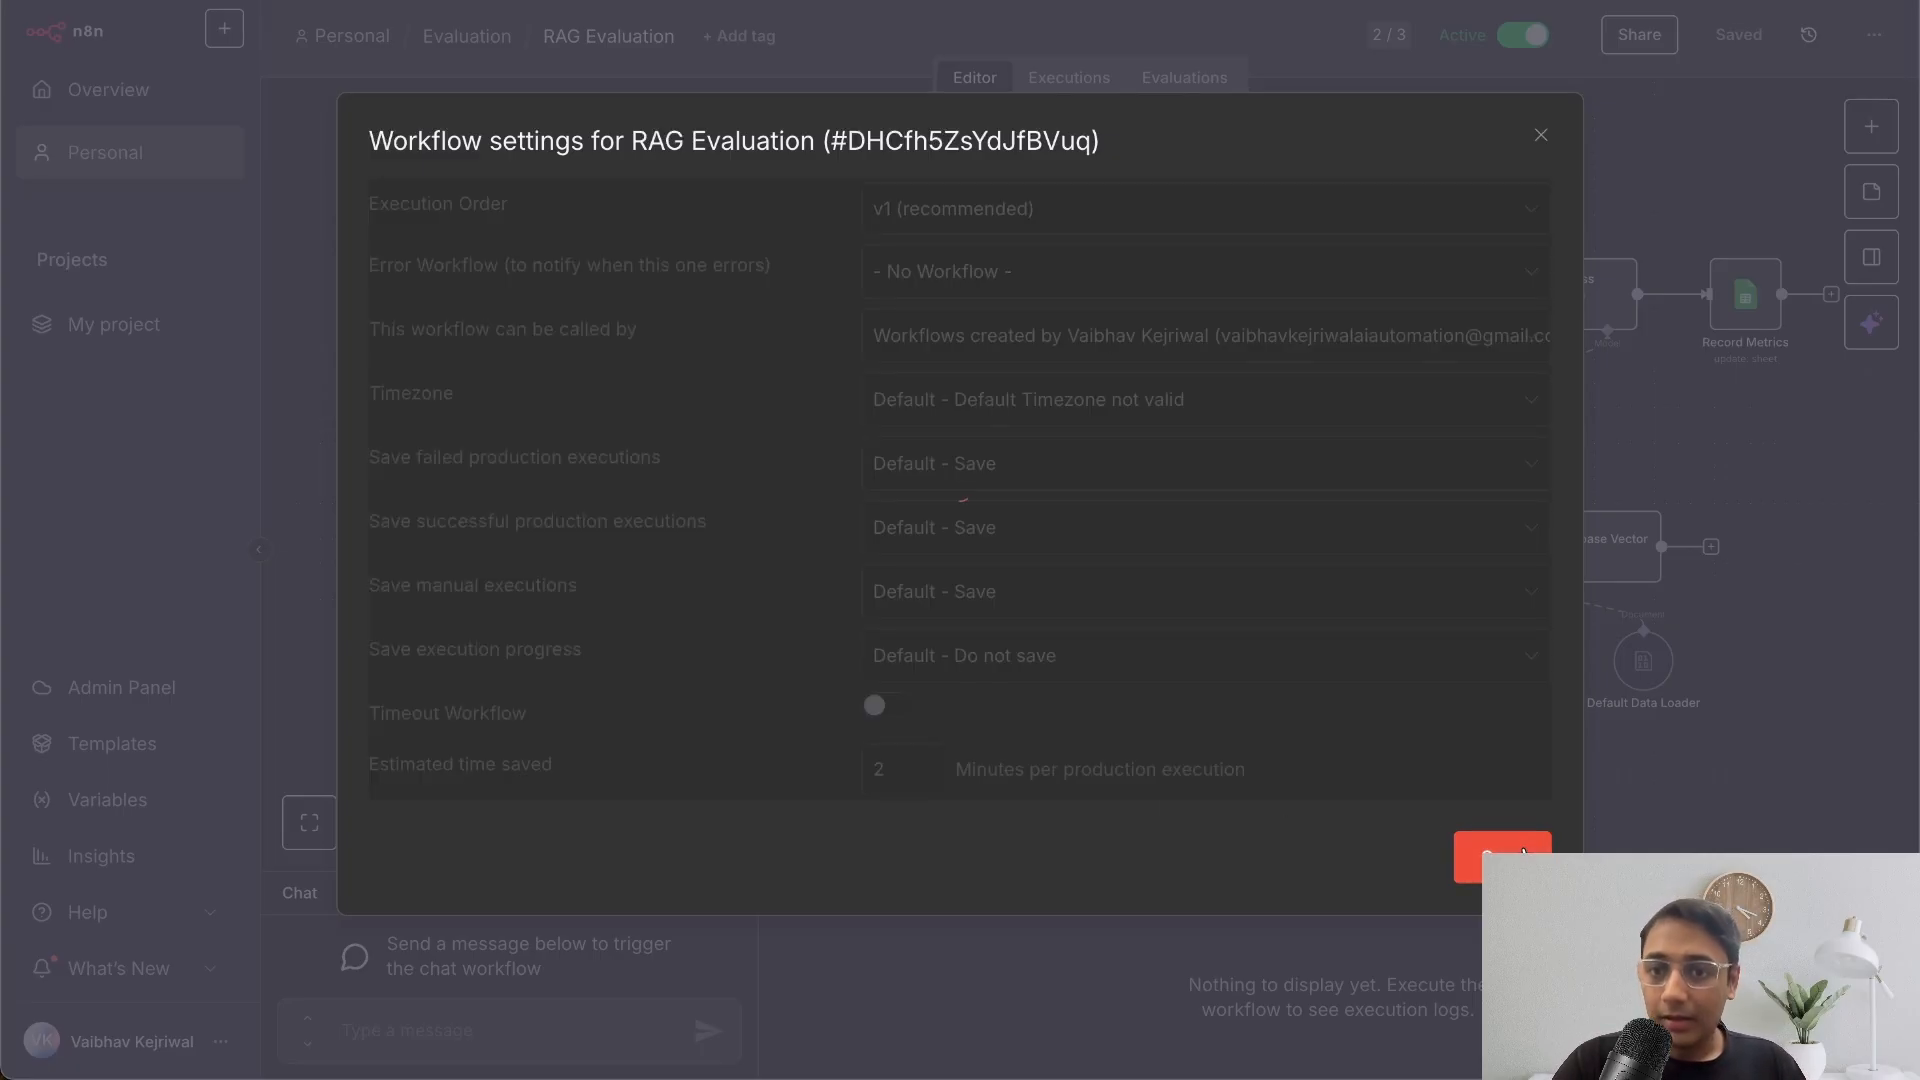
# - From the production checklist's error notifications item, check the Error Workflow option in the workflow settings and save the settings
pyautogui.click(1388, 35)
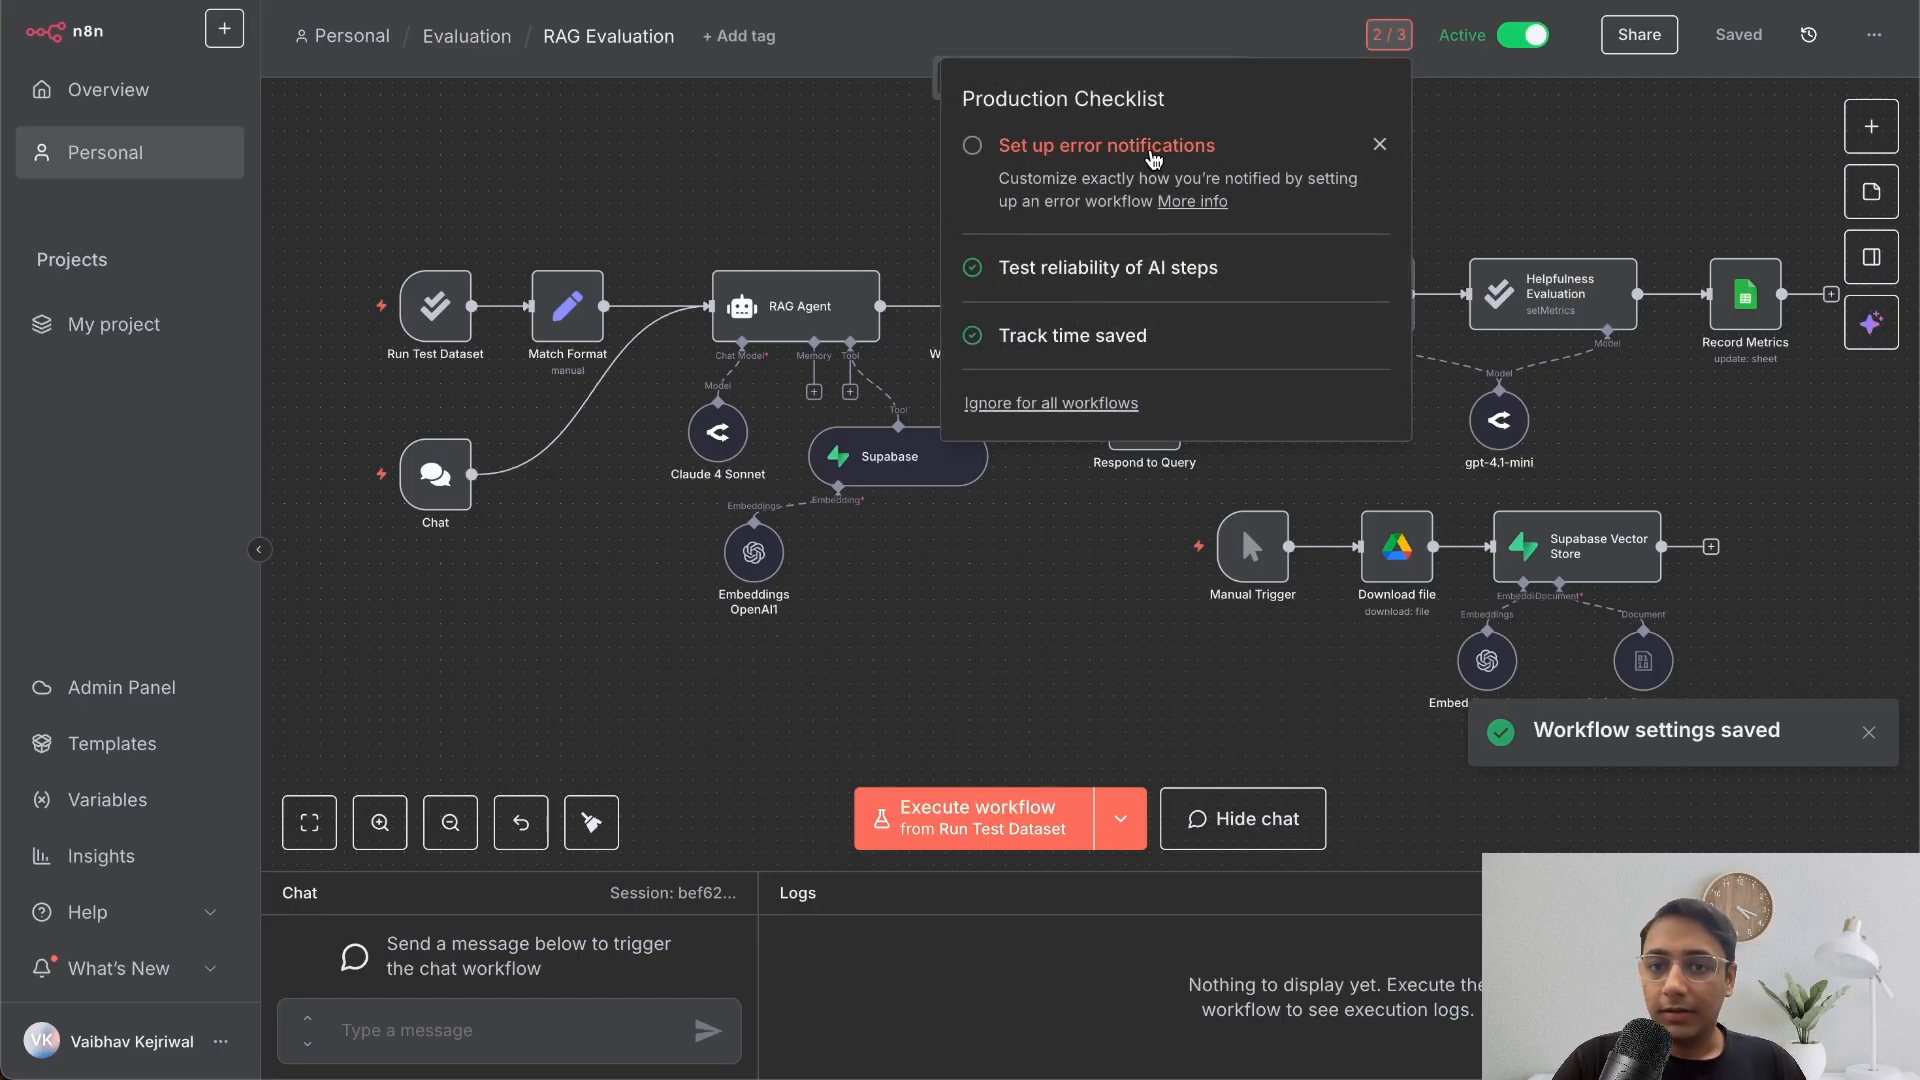
pyautogui.click(1151, 155)
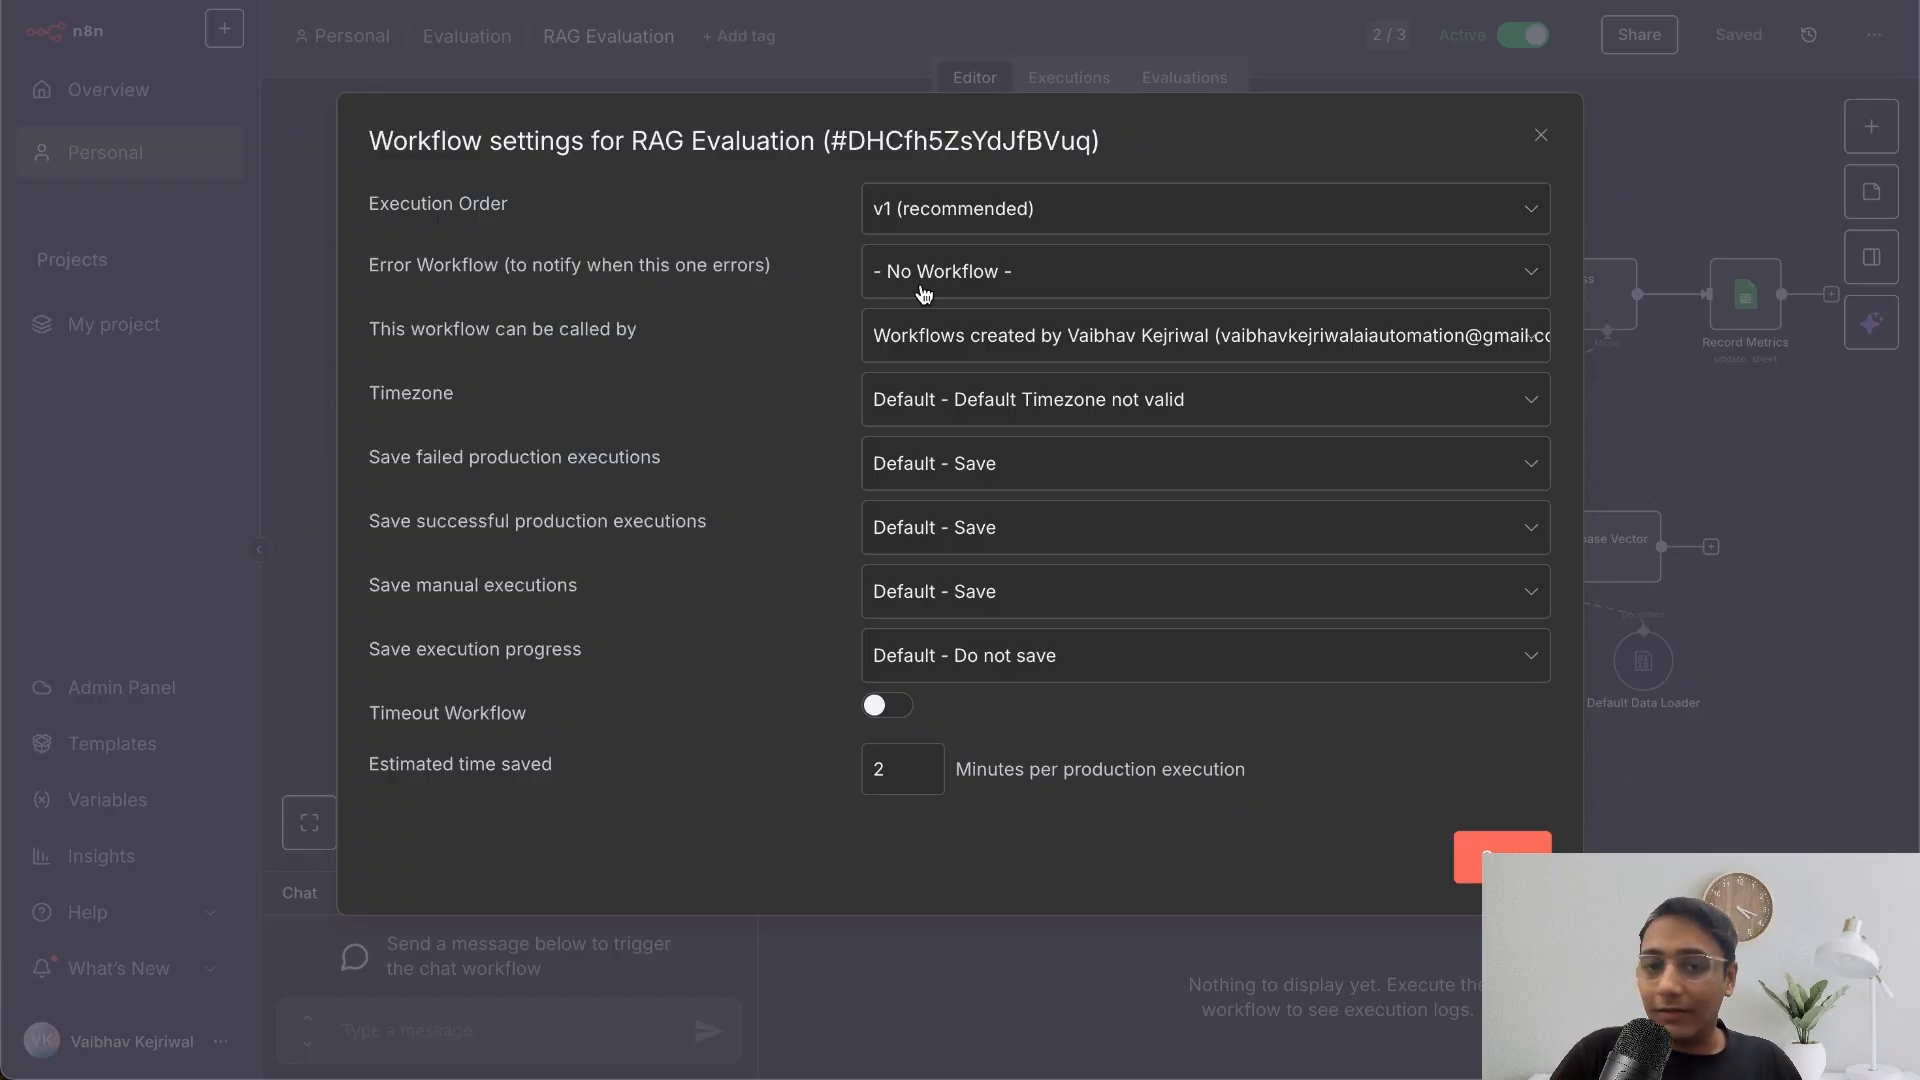
pyautogui.click(1481, 866)
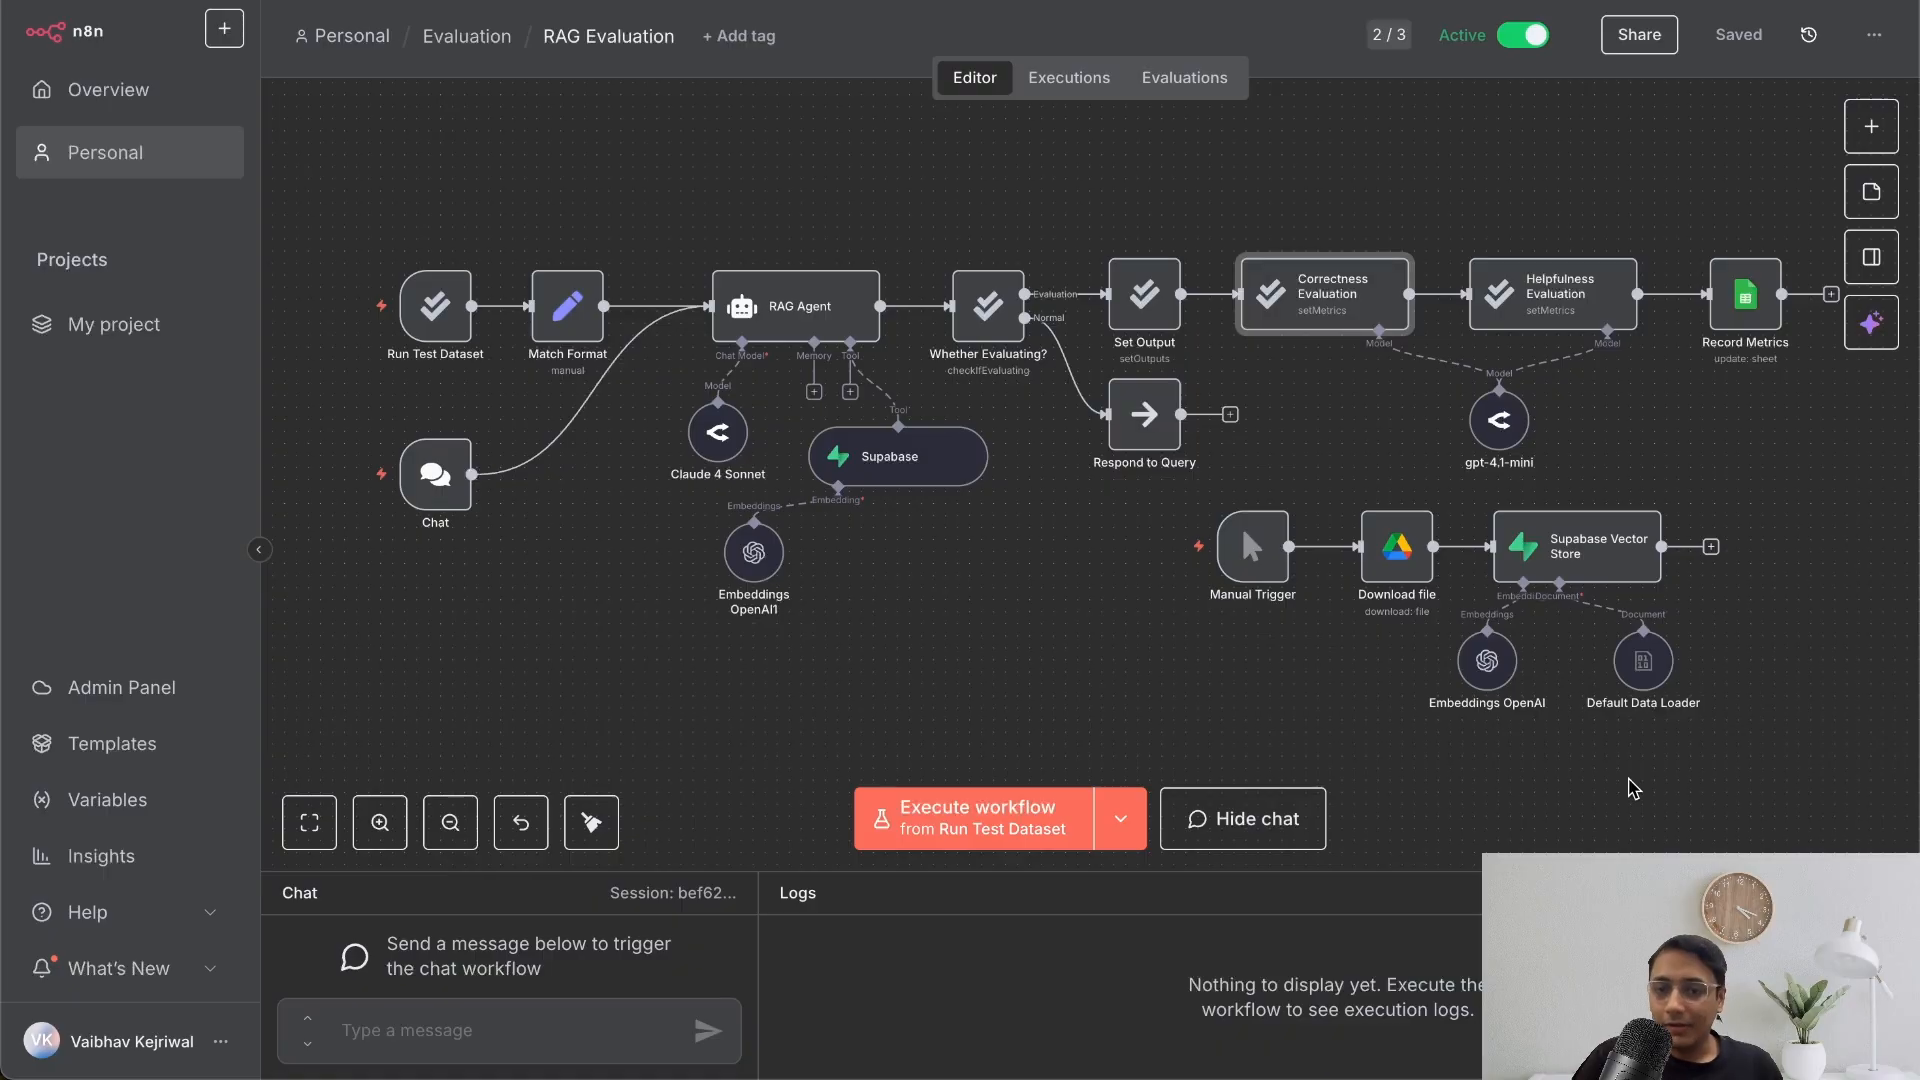
# - Review the full list of RAG Evaluation test runs, comparing their status, token, execution time and helpfulness metrics
pyautogui.click(1215, 84)
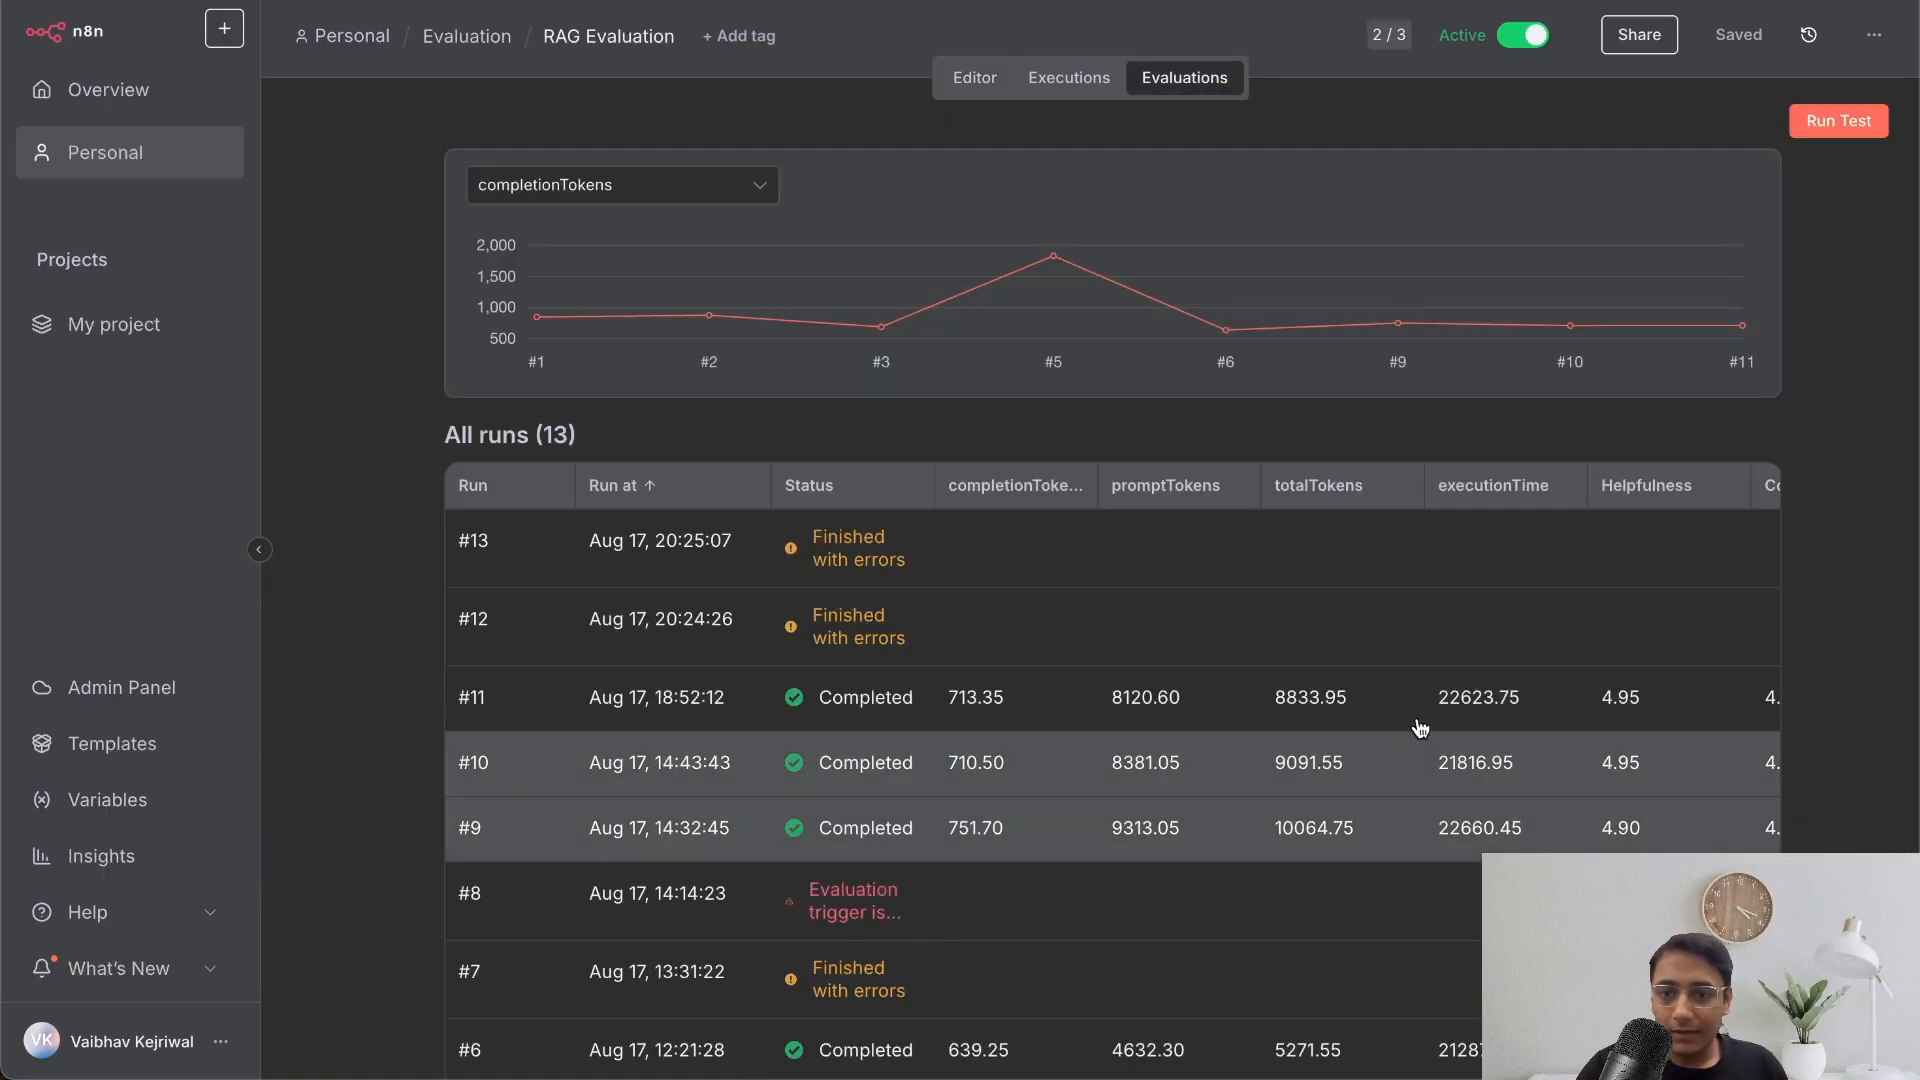
pyautogui.scroll(-1, 920, 780)
pyautogui.scroll(-3, 1497, 798)
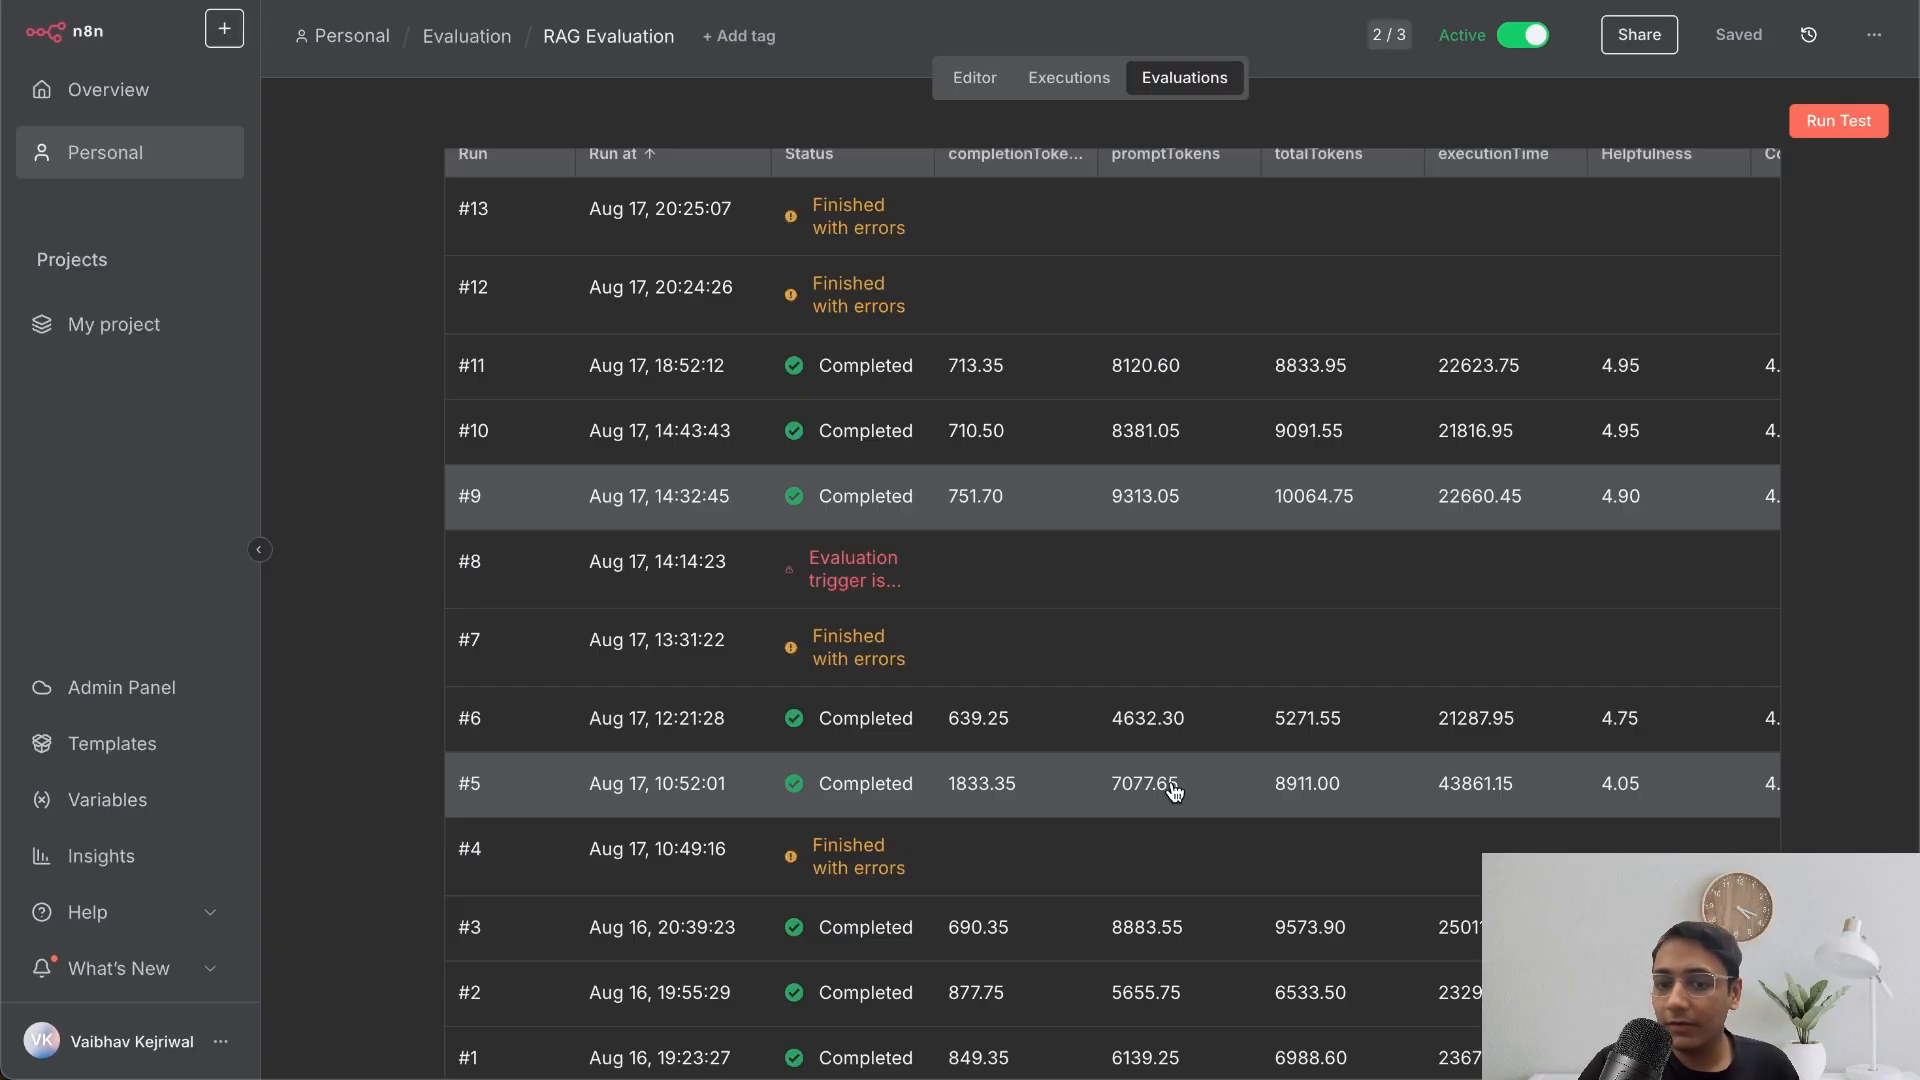
pyautogui.scroll(4, 1175, 792)
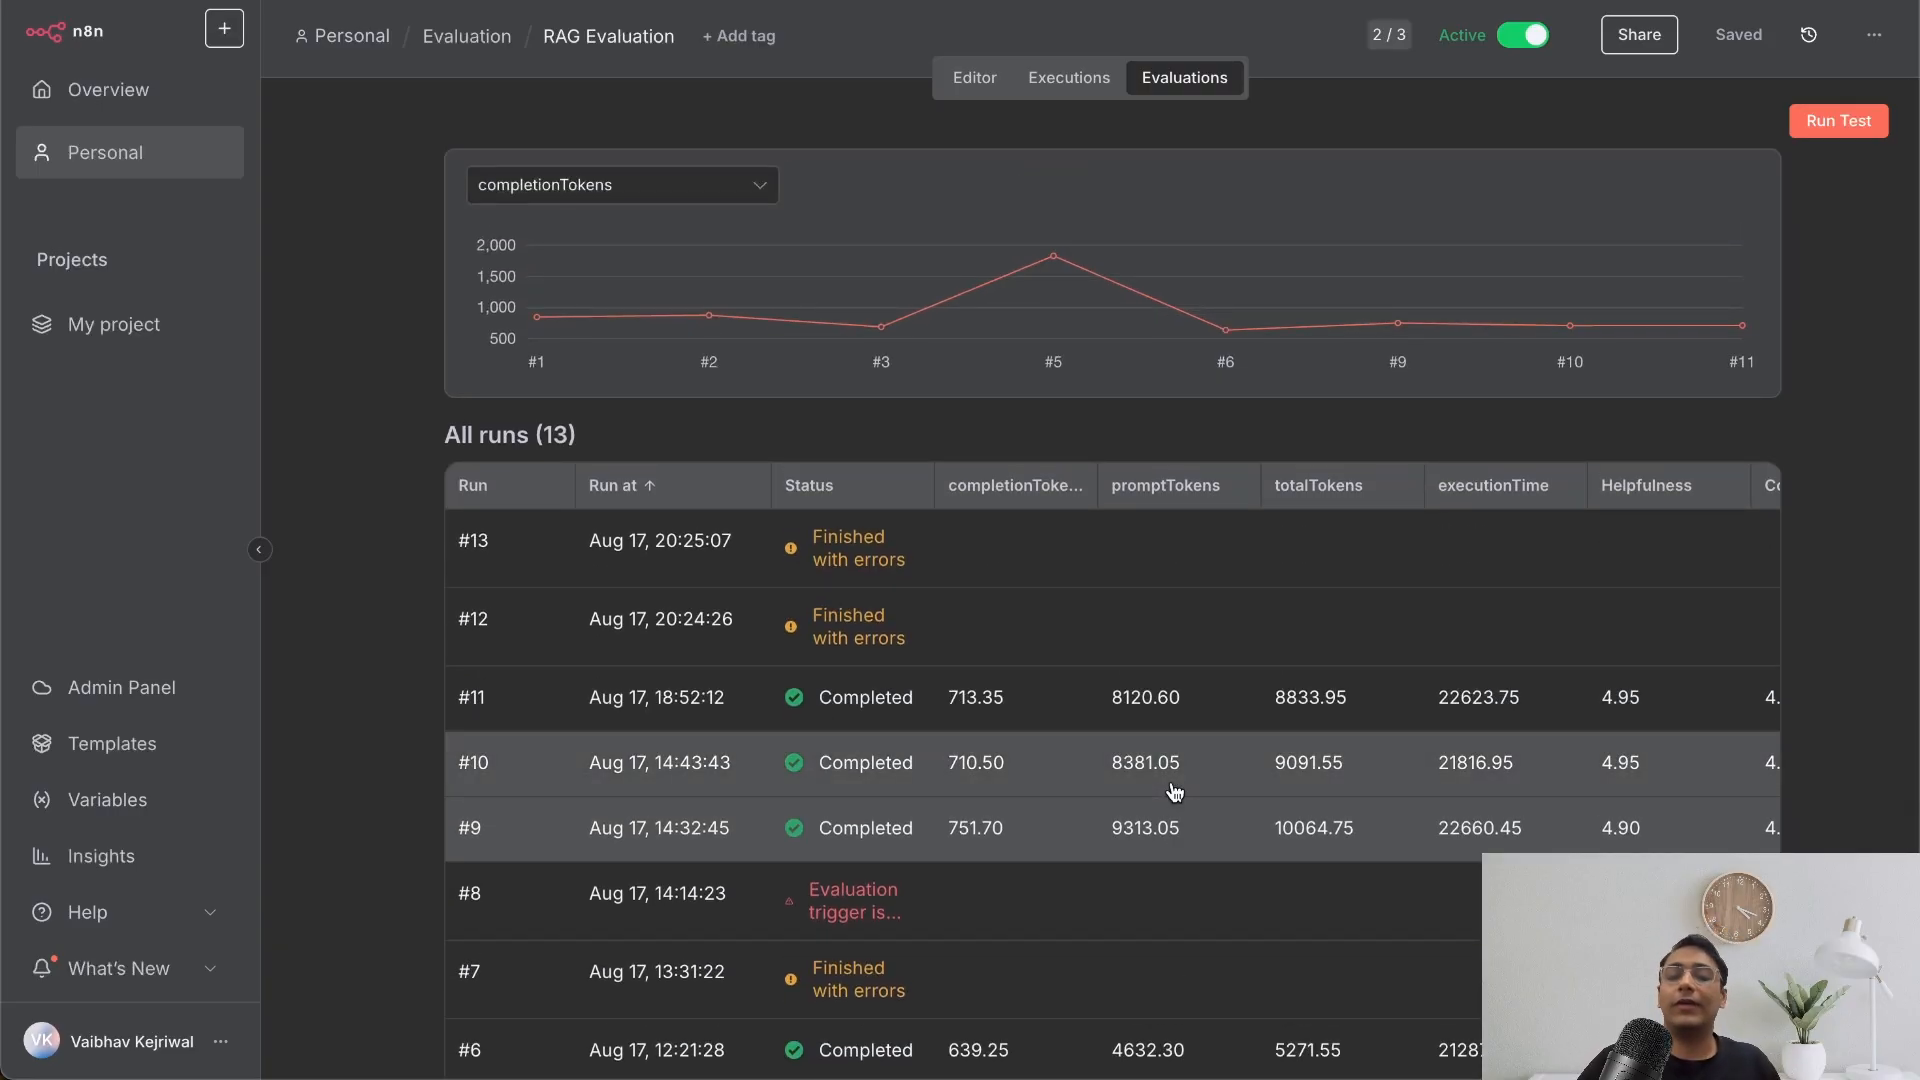